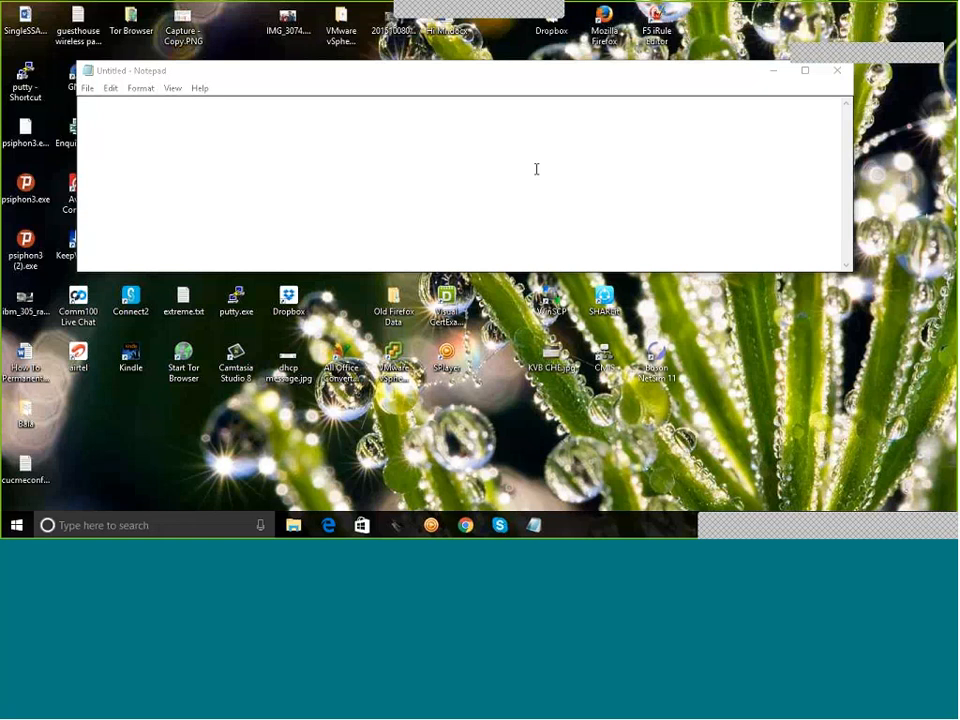
Step: Write 'Checkpoint - 3 Tier -' with Smart Console, Smart Management and Smwart Gateway lines, then run mspaint
{"action": "left_click", "coordinate": [274, 137]}
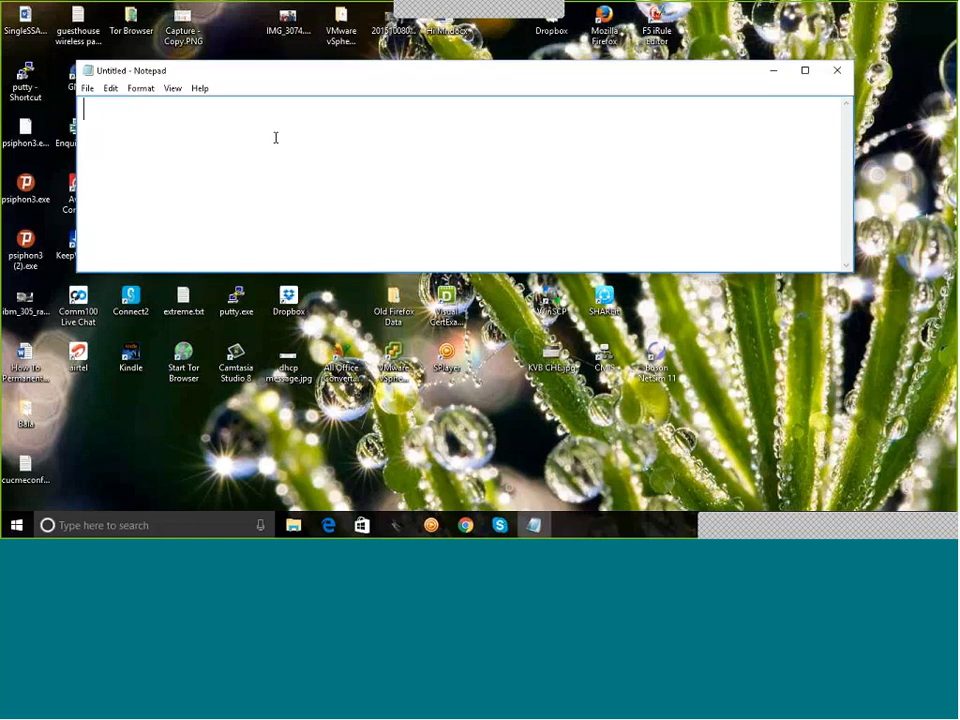
{"action": "type", "text": "Checkpoint - 3"}
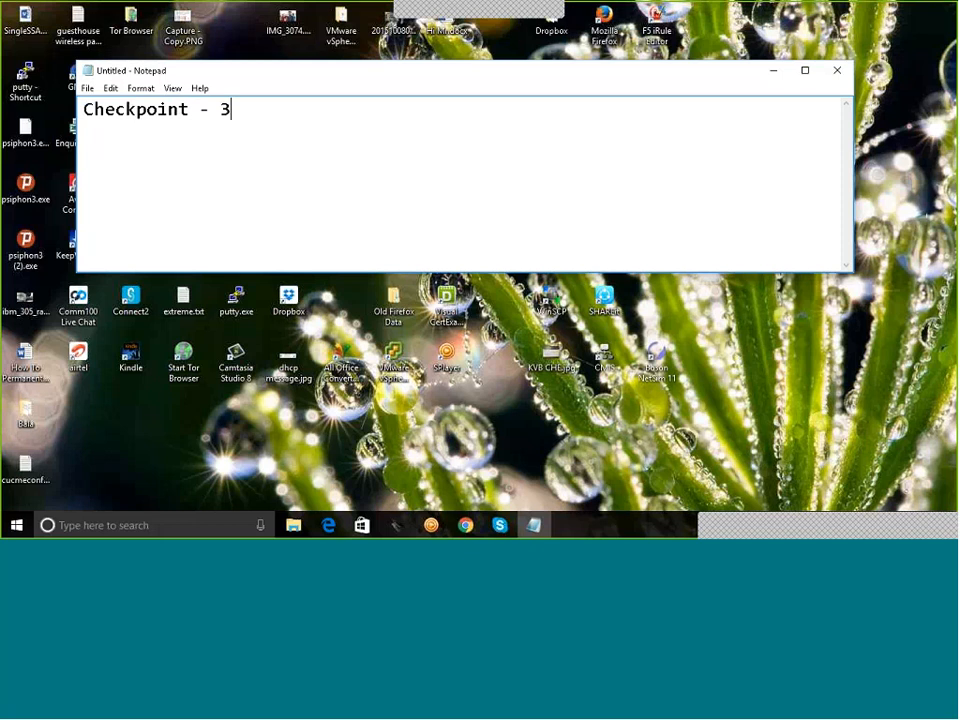
{"action": "type", "text": " Tier -"}
{"action": "key", "text": "Return"}
{"action": "key", "text": "Return"}
{"action": "type", "text": "Smart "}
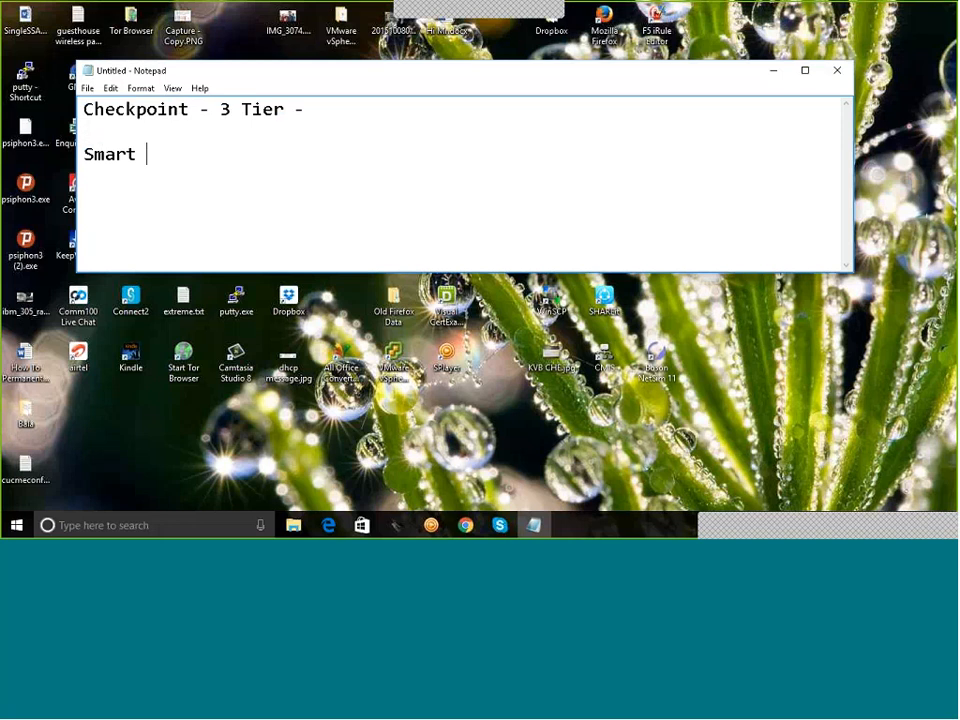
{"action": "type", "text": "Console"}
{"action": "key", "text": "Return"}
{"action": "type", "text": "Smart "}
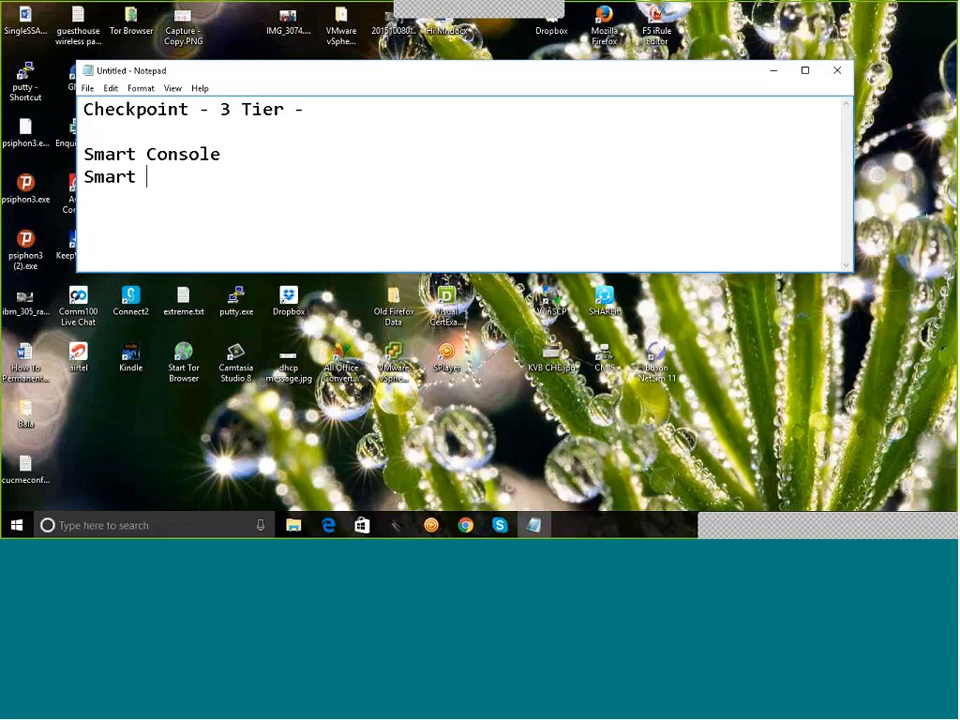
{"action": "type", "text": "Management"}
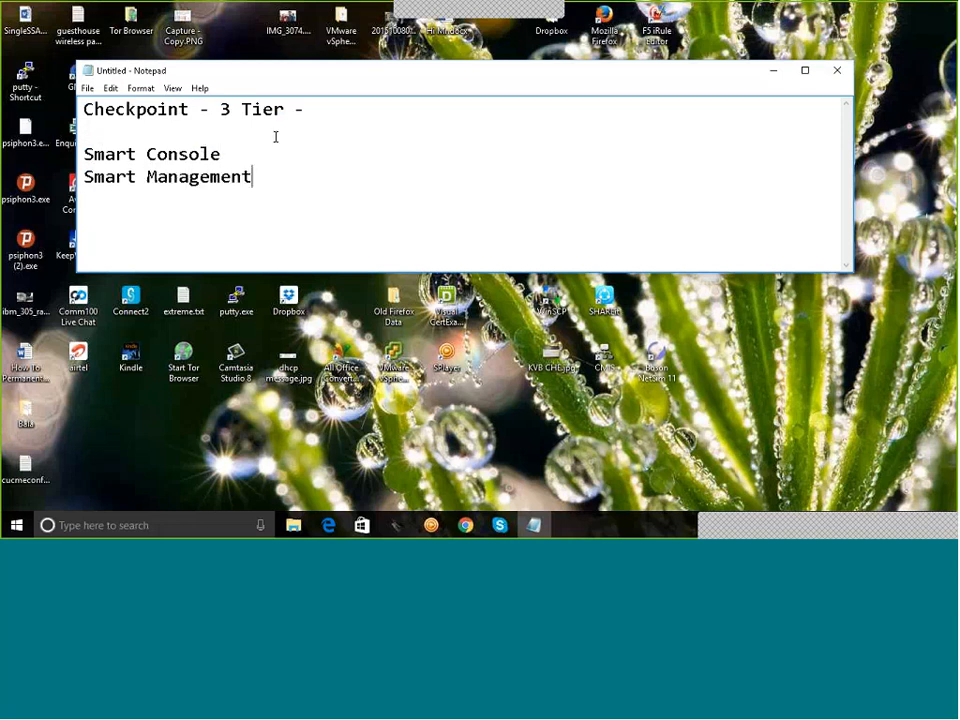
{"action": "key", "text": "Return"}
{"action": "type", "text": "Smwar"}
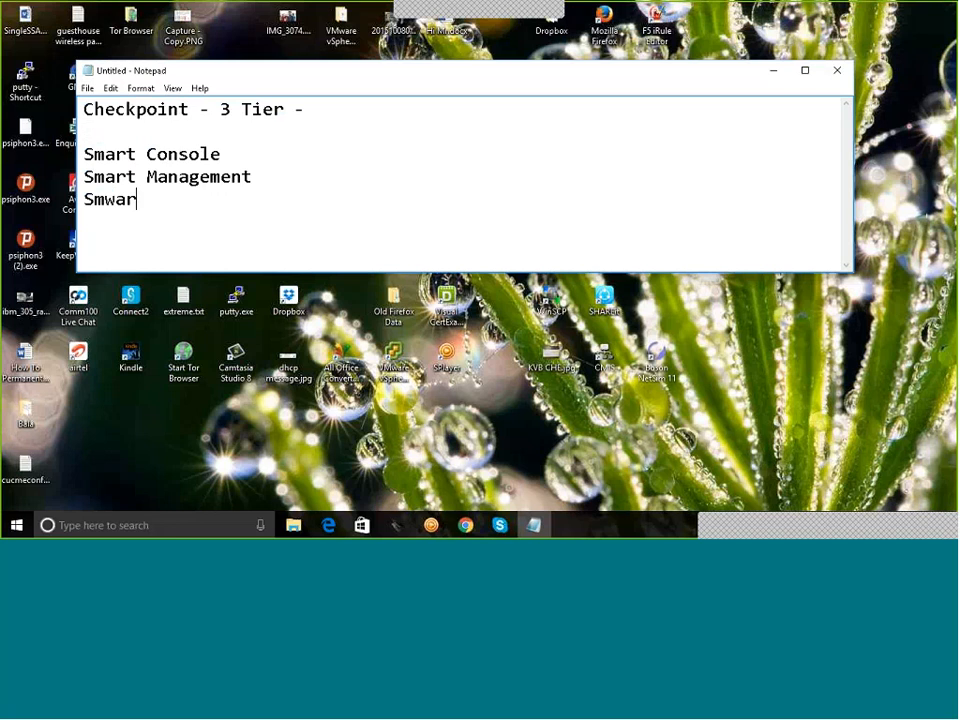
{"action": "type", "text": "t Gateway"}
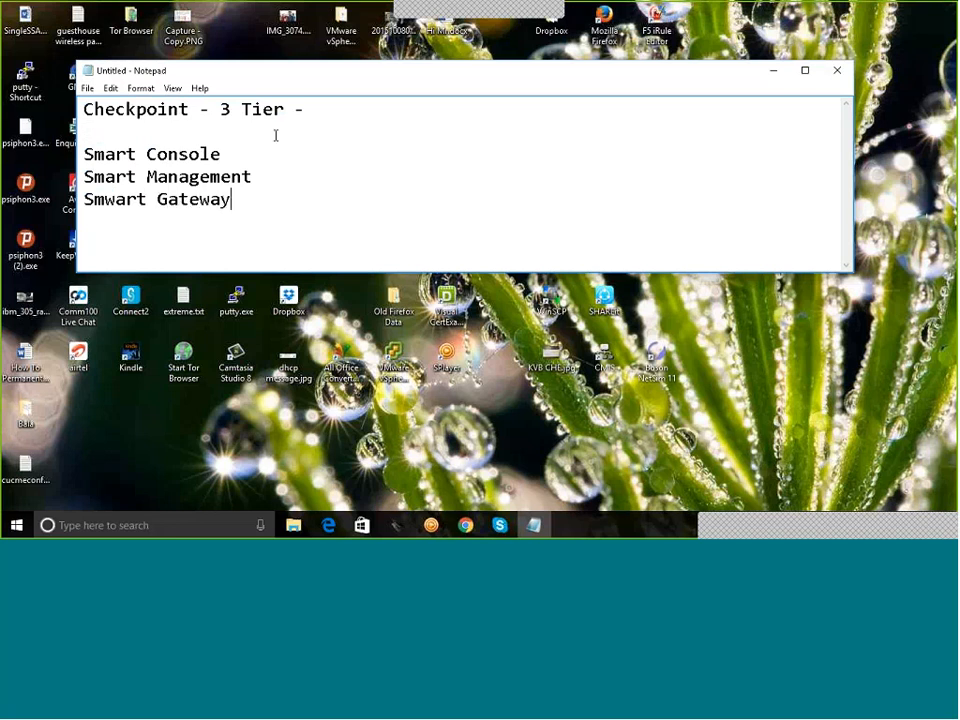
{"action": "key", "text": "super+r"}
{"action": "type", "text": "mspain"}
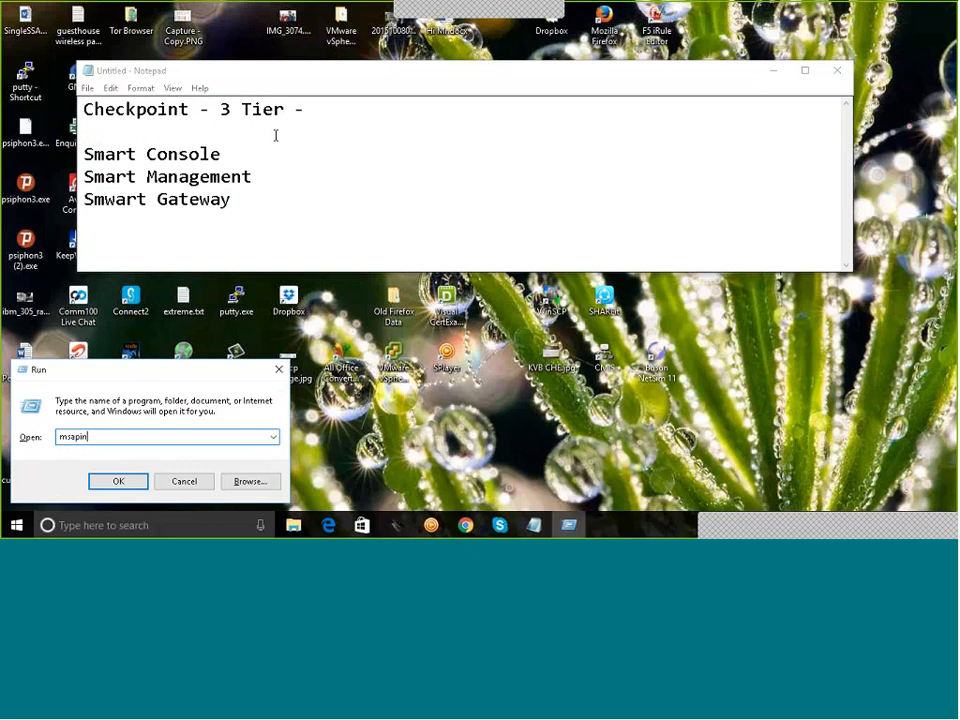
{"action": "type", "text": "t"}
Step: Start Paint and draw a rectangle in the middle of the canvas
{"action": "key", "text": "Return"}
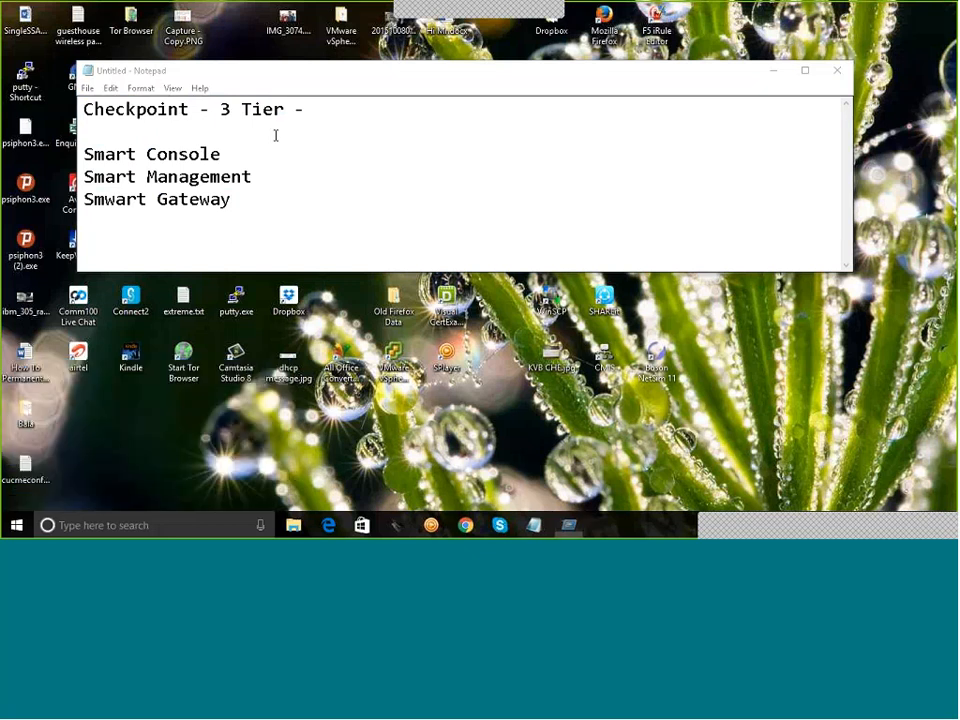
{"action": "left_click", "coordinate": [309, 44]}
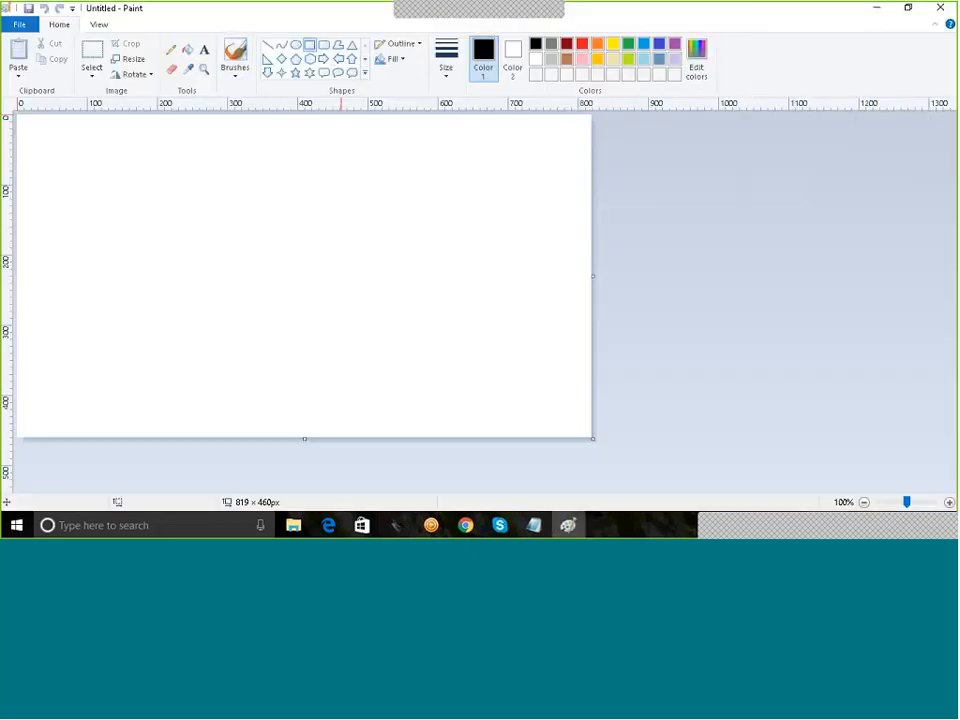
{"action": "left_click_drag", "start_coordinate": [298, 234], "coordinate": [412, 276]}
{"action": "left_click", "coordinate": [293, 268]}
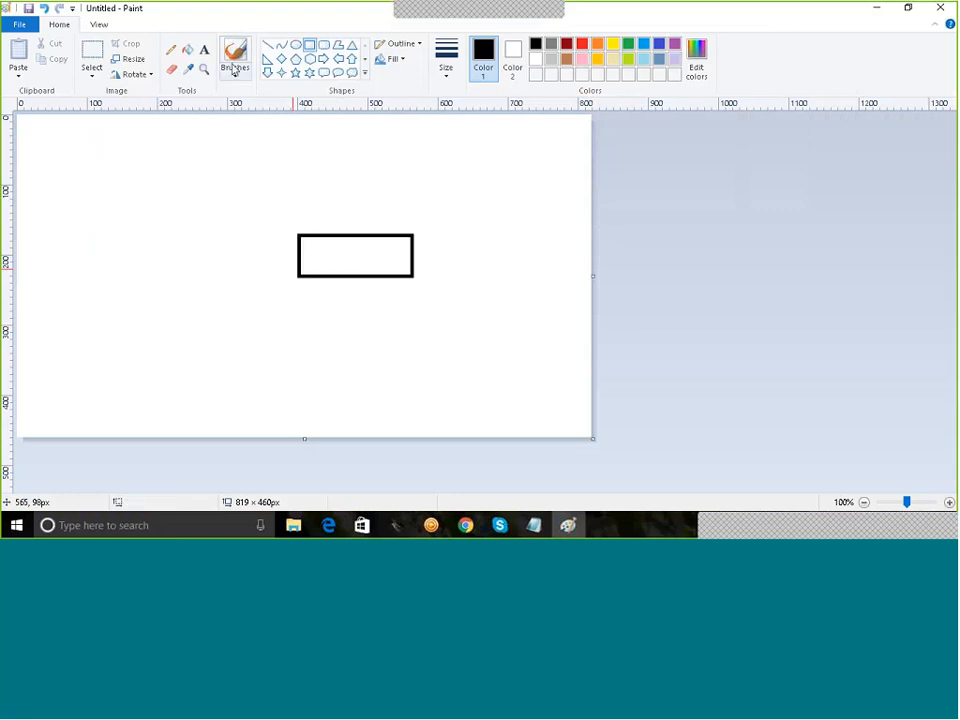
Step: Freehand two ovals joined by an arrowed line through the rectangle, plus an arrow curving down onto it
{"action": "left_click", "coordinate": [171, 49]}
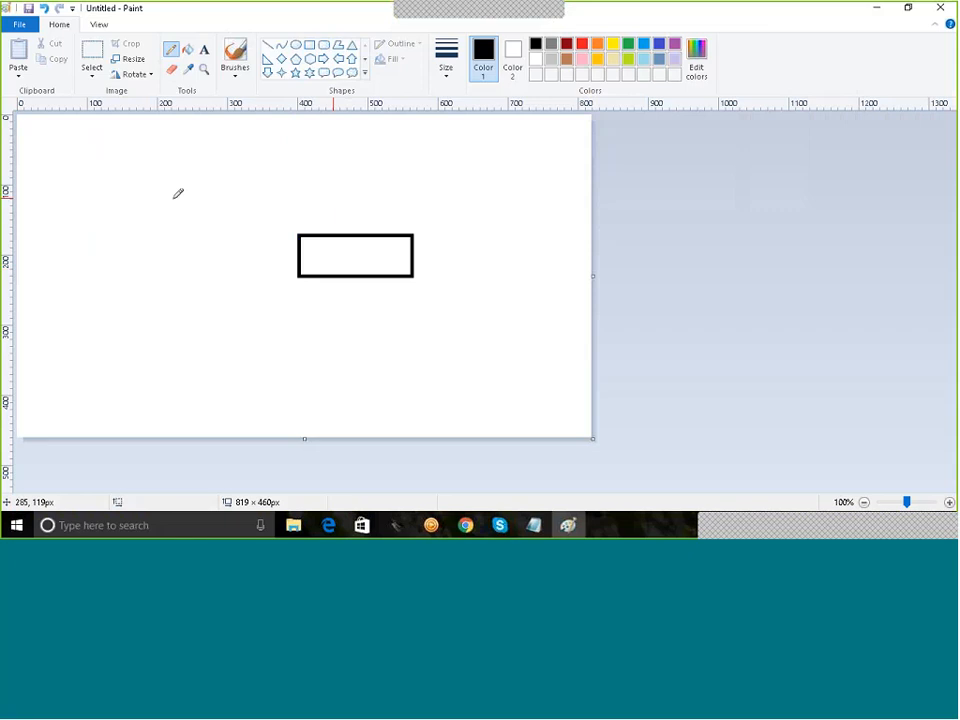
{"action": "mouse_move", "coordinate": [97, 185]}
{"action": "left_mouse_down"}
{"action": "mouse_move", "coordinate": [63, 221]}
{"action": "mouse_move", "coordinate": [133, 302]}
{"action": "mouse_move", "coordinate": [100, 174]}
{"action": "left_mouse_up"}
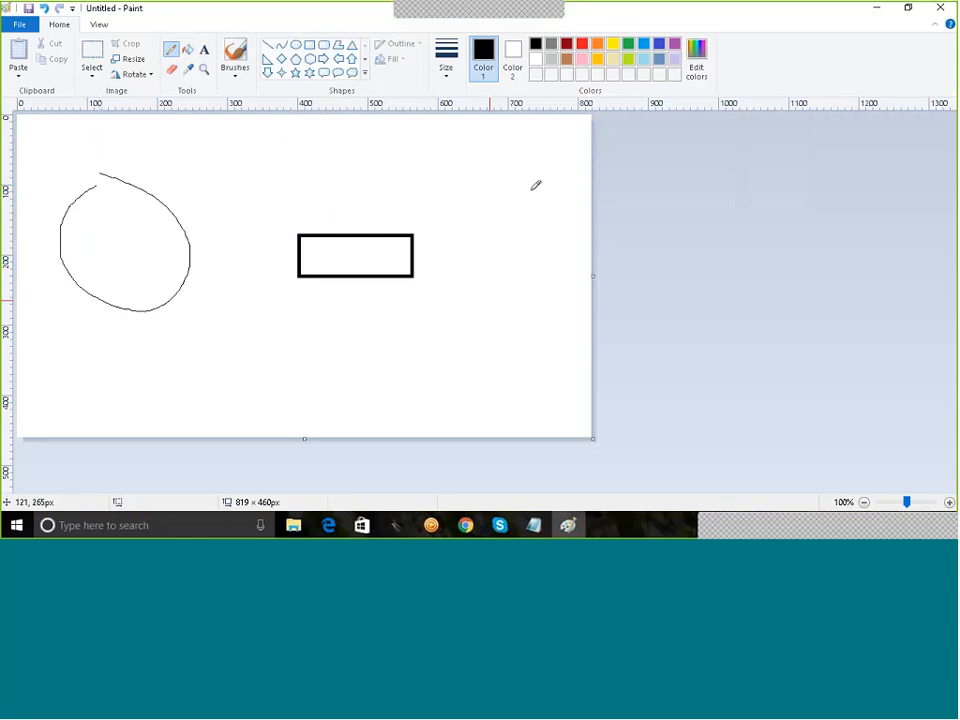
{"action": "mouse_move", "coordinate": [523, 185]}
{"action": "left_mouse_down"}
{"action": "mouse_move", "coordinate": [474, 268]}
{"action": "mouse_move", "coordinate": [566, 206]}
{"action": "mouse_move", "coordinate": [488, 170]}
{"action": "left_mouse_up"}
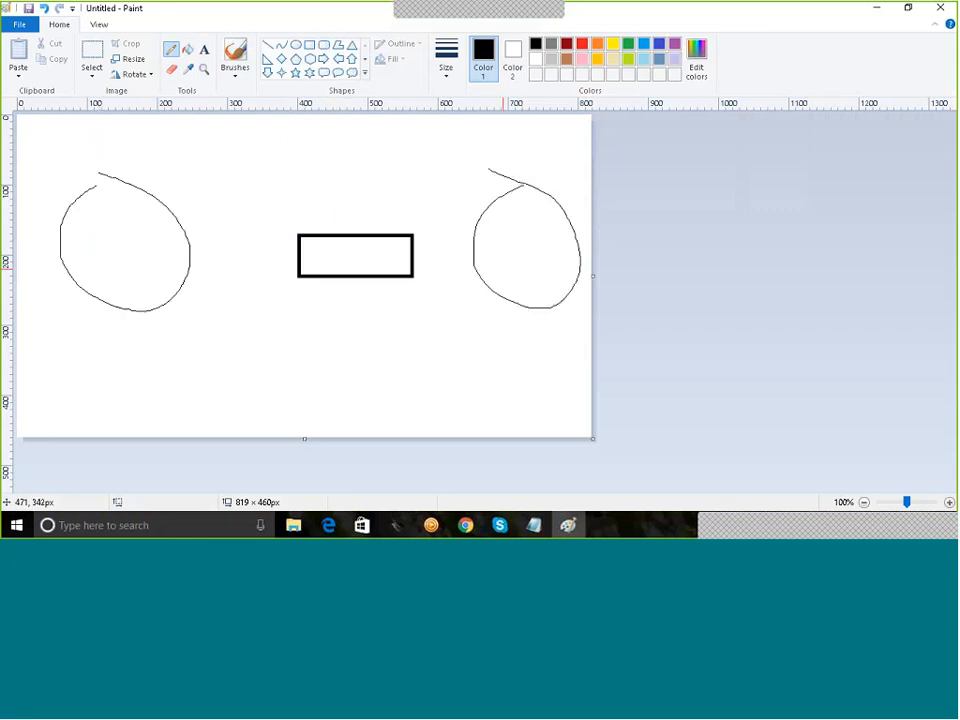
{"action": "mouse_move", "coordinate": [187, 240]}
{"action": "left_mouse_down"}
{"action": "mouse_move", "coordinate": [251, 226]}
{"action": "mouse_move", "coordinate": [345, 257]}
{"action": "mouse_move", "coordinate": [502, 247]}
{"action": "mouse_move", "coordinate": [488, 264]}
{"action": "left_mouse_up"}
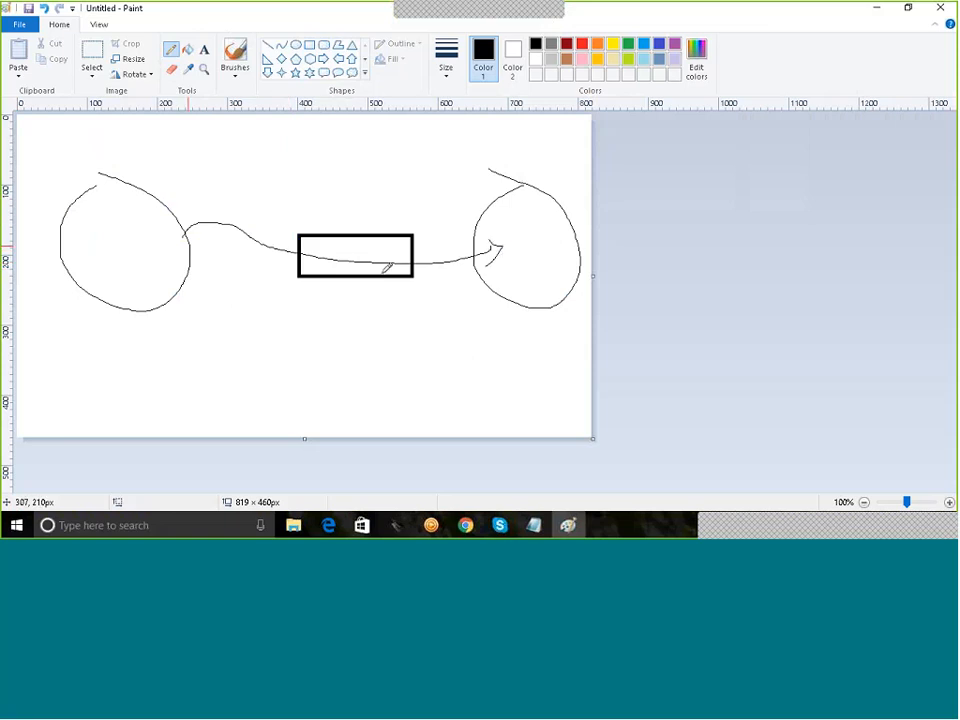
{"action": "left_click_drag", "start_coordinate": [184, 225], "coordinate": [211, 236]}
{"action": "left_click_drag", "start_coordinate": [385, 239], "coordinate": [405, 247]}
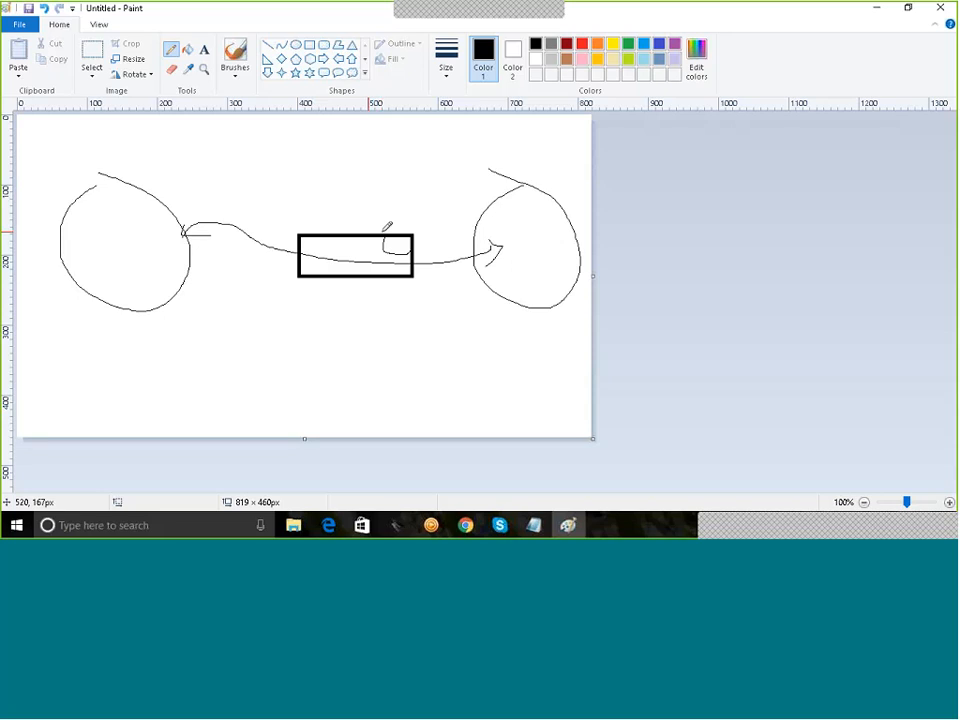
{"action": "mouse_move", "coordinate": [323, 170]}
{"action": "left_mouse_down"}
{"action": "mouse_move", "coordinate": [370, 215]}
{"action": "mouse_move", "coordinate": [361, 228]}
{"action": "left_mouse_up"}
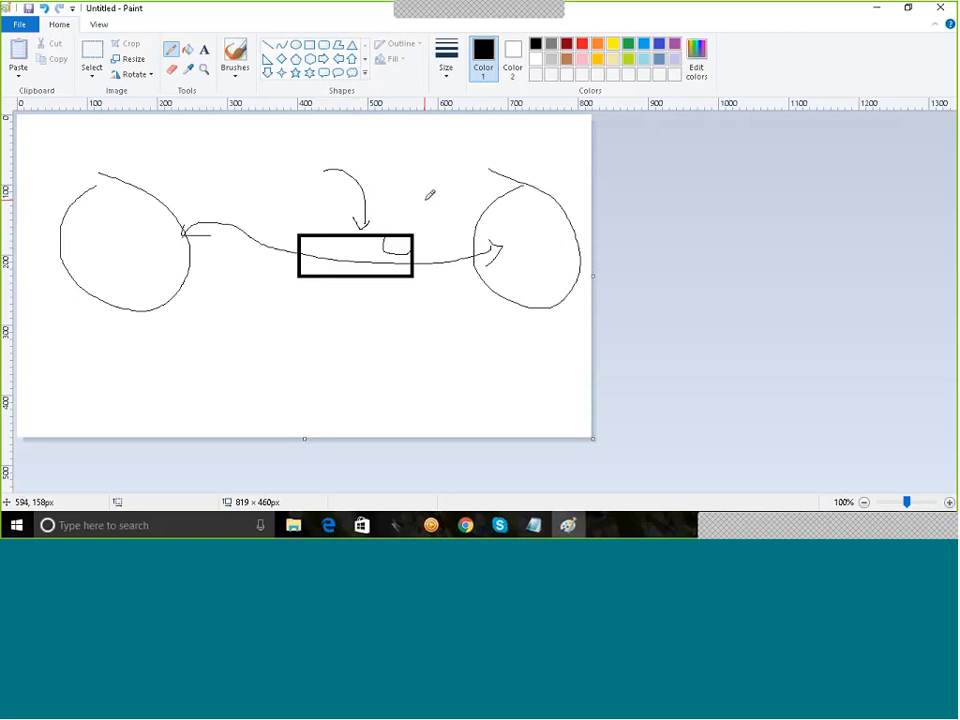
Step: Append ' - INSPECT' to the Smwart Gateway line and minimize the notes
{"action": "left_click", "coordinate": [535, 533]}
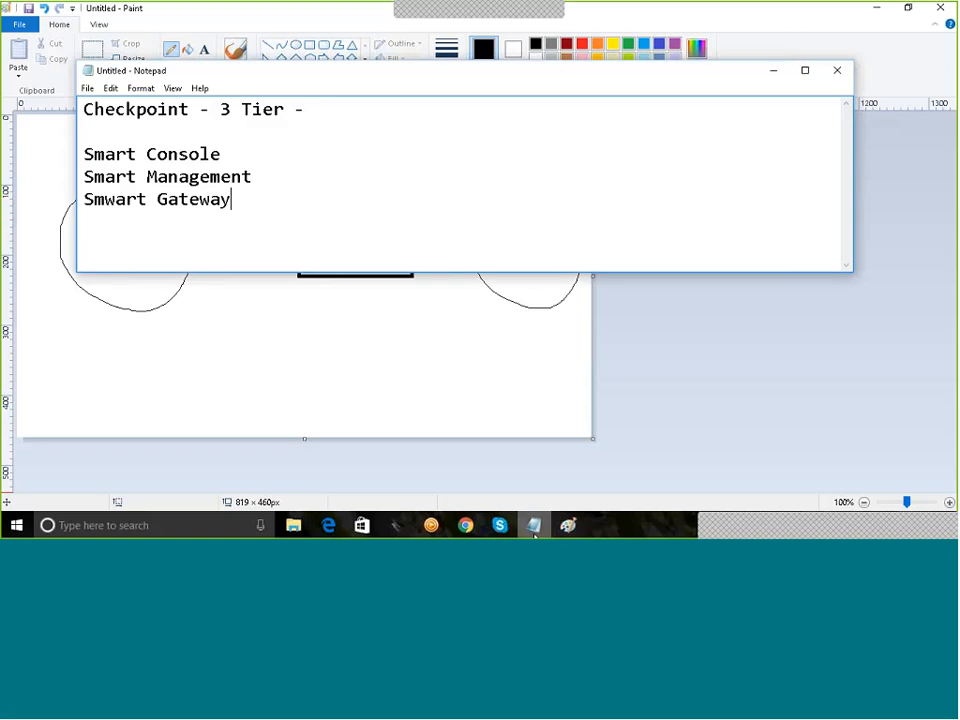
{"action": "type", "text": "- IO"}
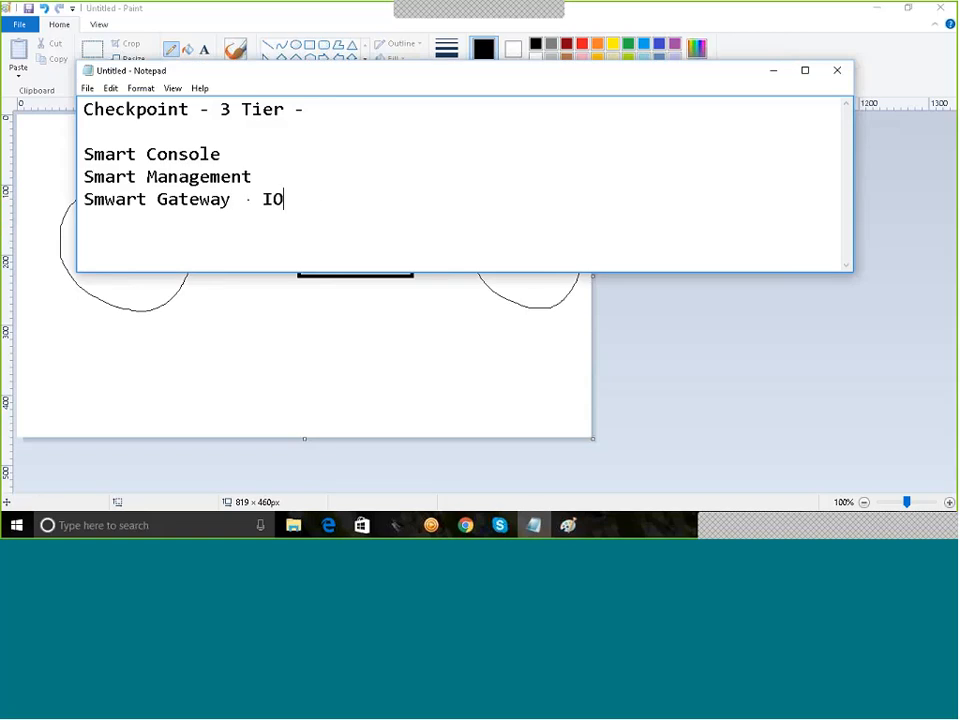
{"action": "key", "text": "BackSpace"}
{"action": "type", "text": "NSPECT"}
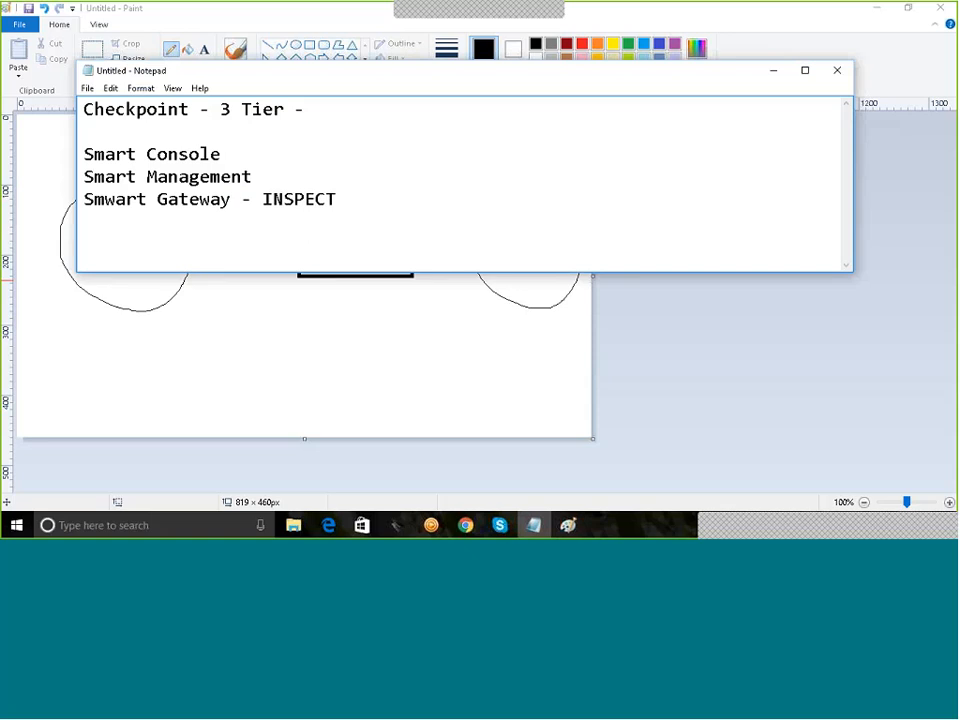
{"action": "left_click", "coordinate": [773, 70]}
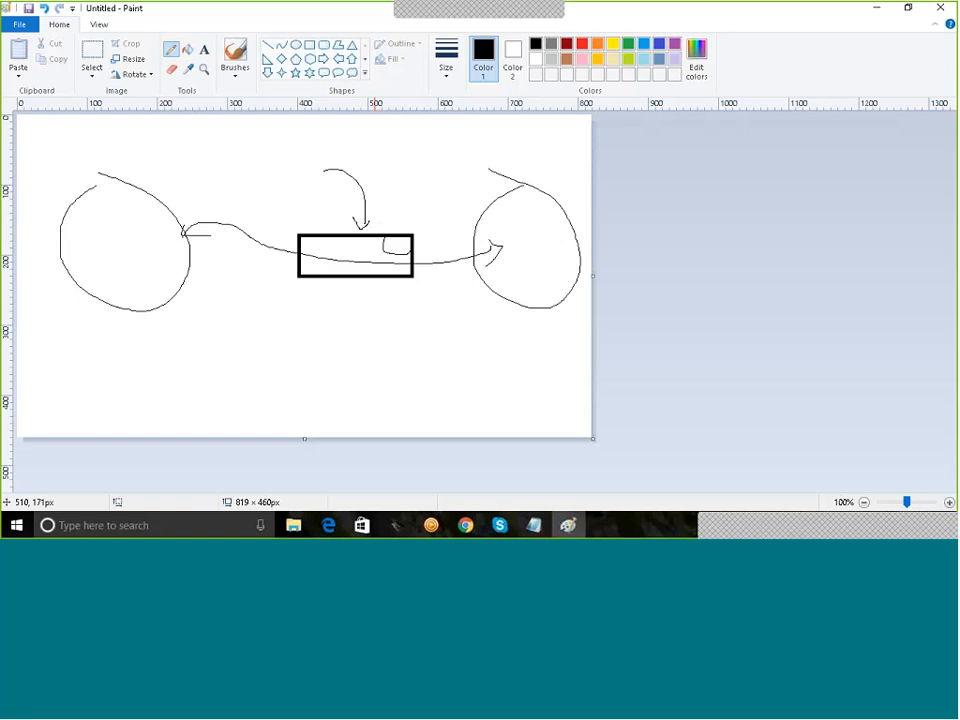
Step: Append ' - Translator' to the Smart Management line and minimize the notes back to Paint
{"action": "left_click", "coordinate": [533, 525]}
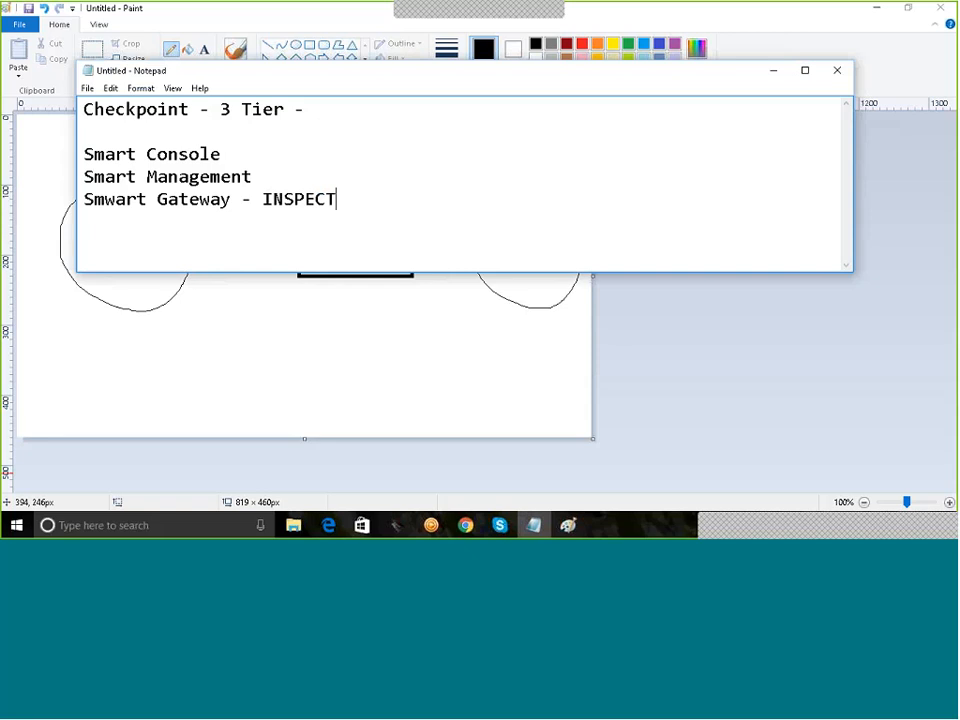
{"action": "left_click", "coordinate": [303, 186]}
{"action": "type", "text": "- "}
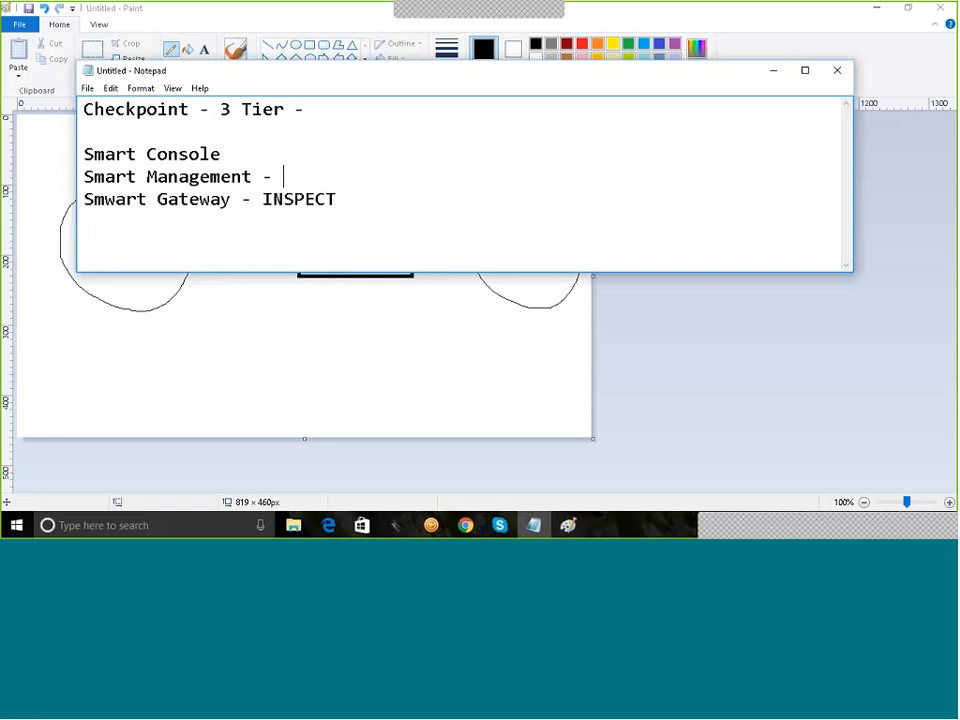
{"action": "type", "text": "Translator"}
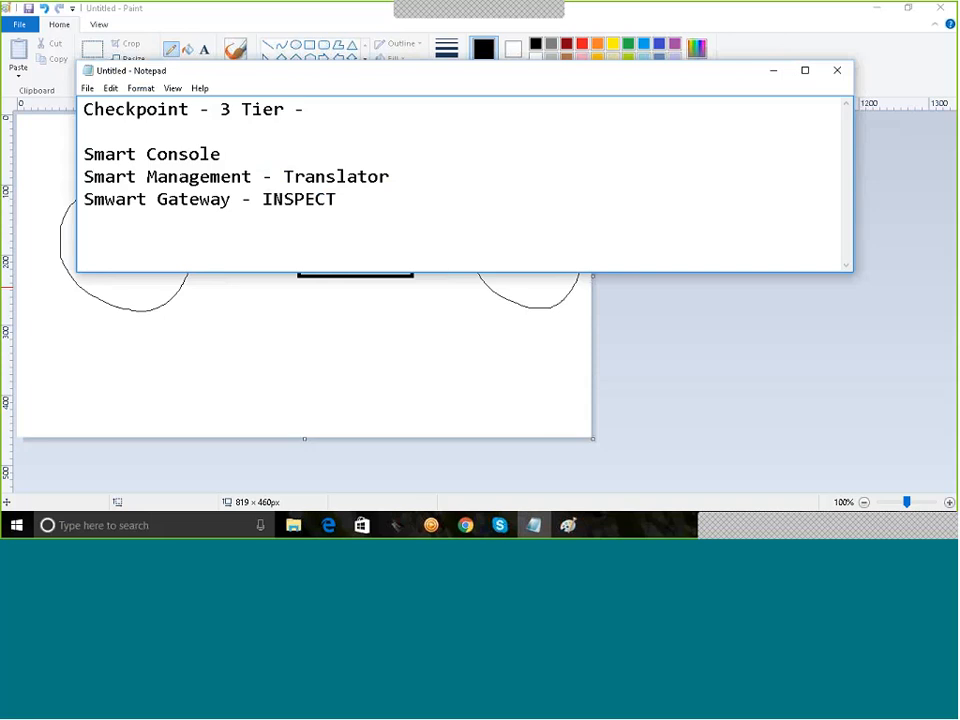
{"action": "left_click", "coordinate": [770, 72]}
{"action": "left_click", "coordinate": [310, 45]}
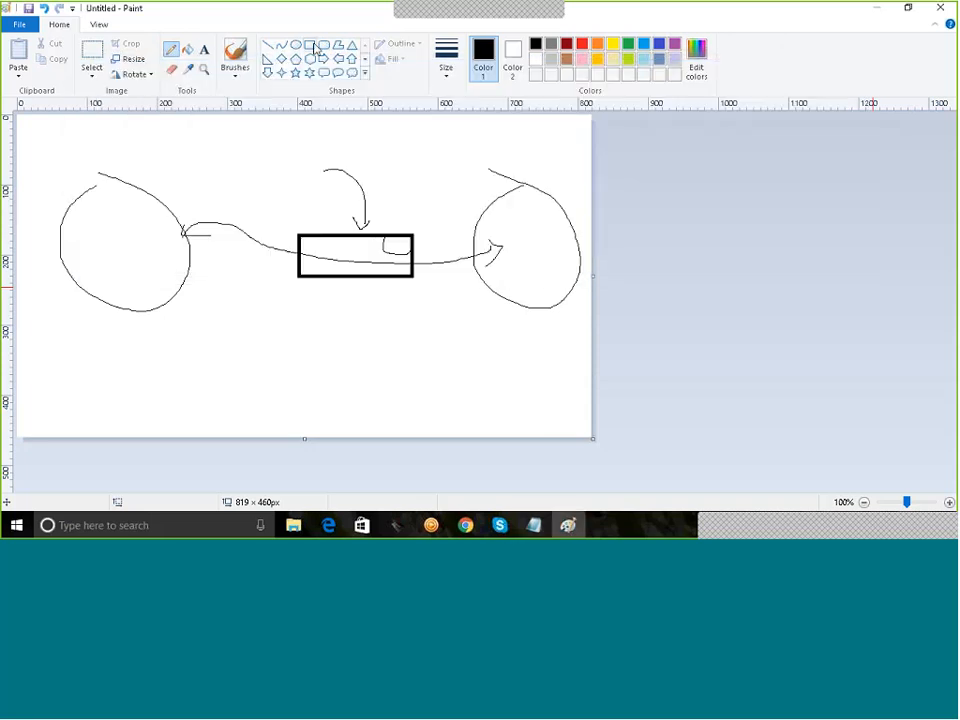
Step: Draw a small box above the left oval and label it 'MGT'
{"action": "left_click_drag", "start_coordinate": [173, 125], "coordinate": [227, 171]}
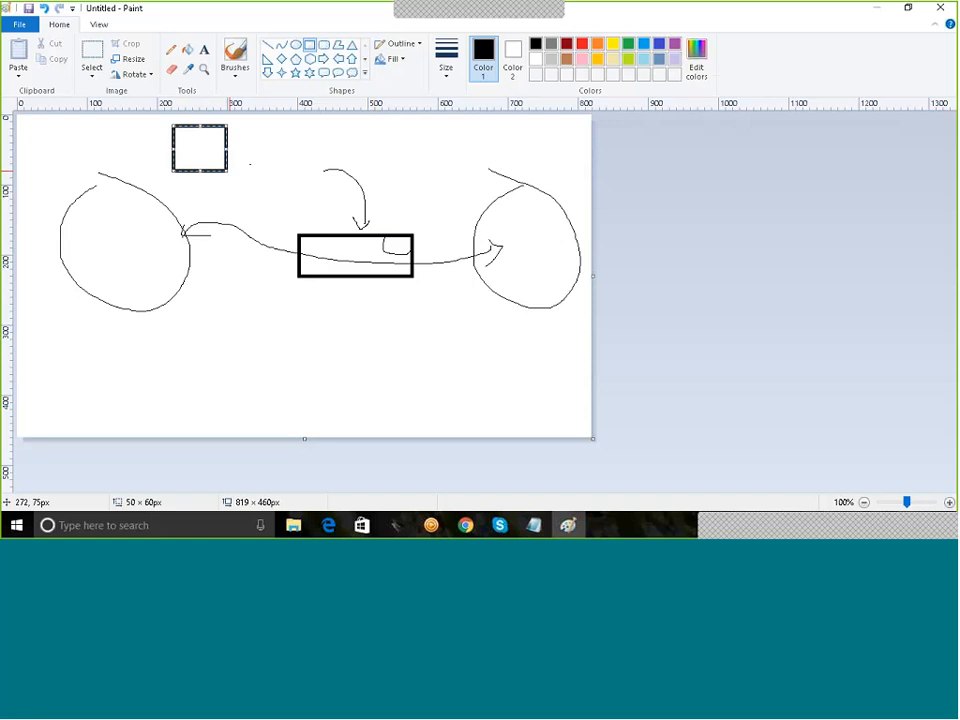
{"action": "left_click", "coordinate": [248, 138]}
{"action": "left_click", "coordinate": [204, 50]}
{"action": "left_click", "coordinate": [182, 147]}
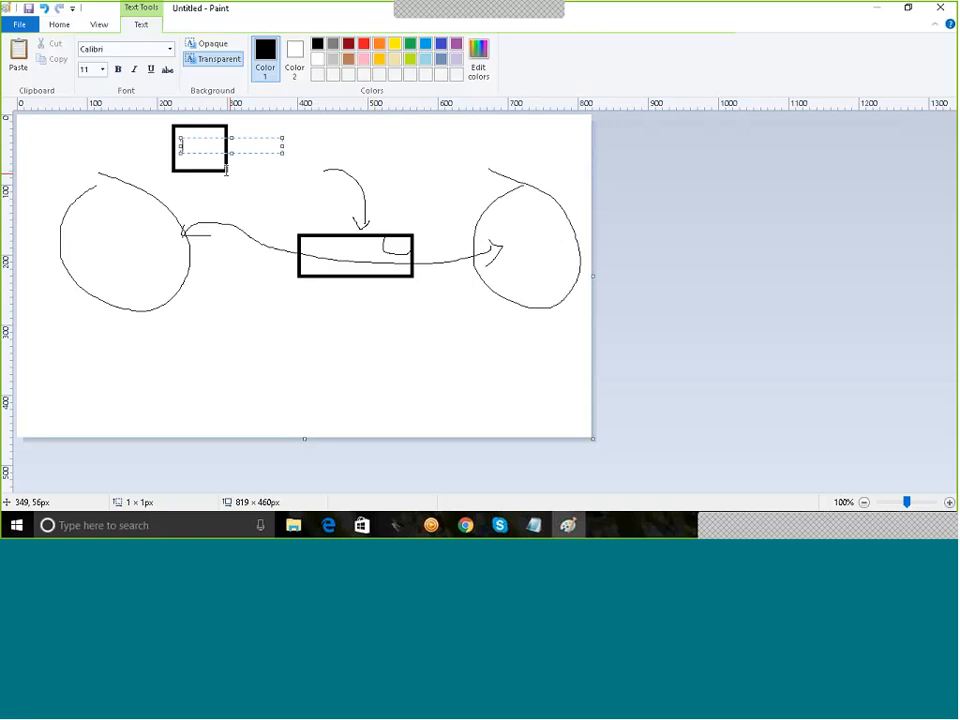
{"action": "type", "text": "MGT"}
{"action": "left_click", "coordinate": [231, 289]}
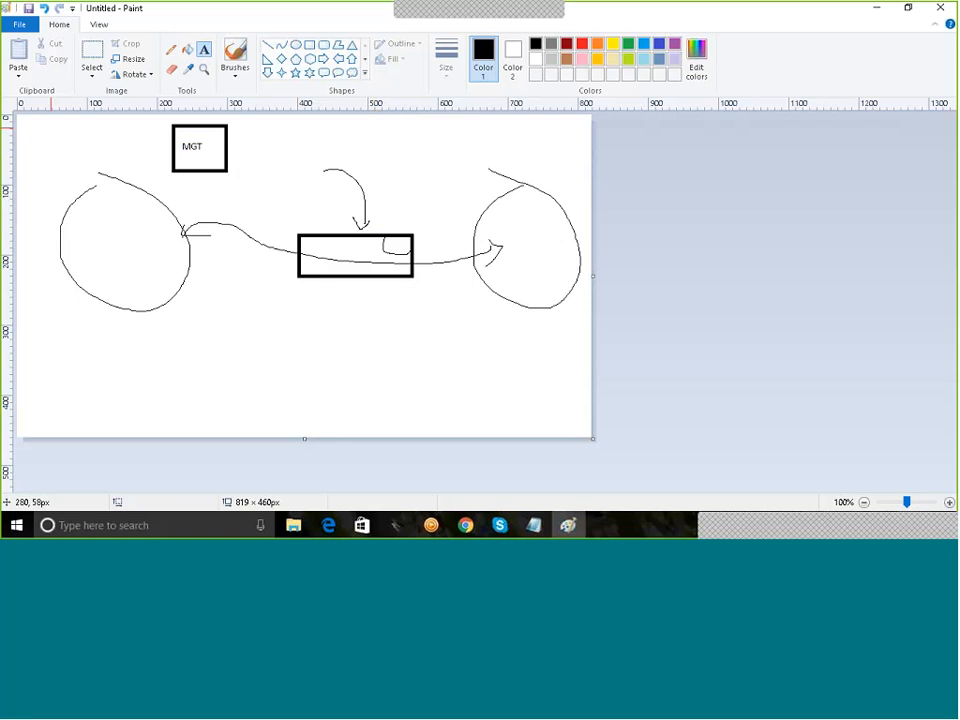
Step: Freehand a curved arrowed line linking the MGT box to the central rectangle
{"action": "left_click", "coordinate": [171, 48]}
{"action": "left_click_drag", "start_coordinate": [228, 154], "coordinate": [326, 224]}
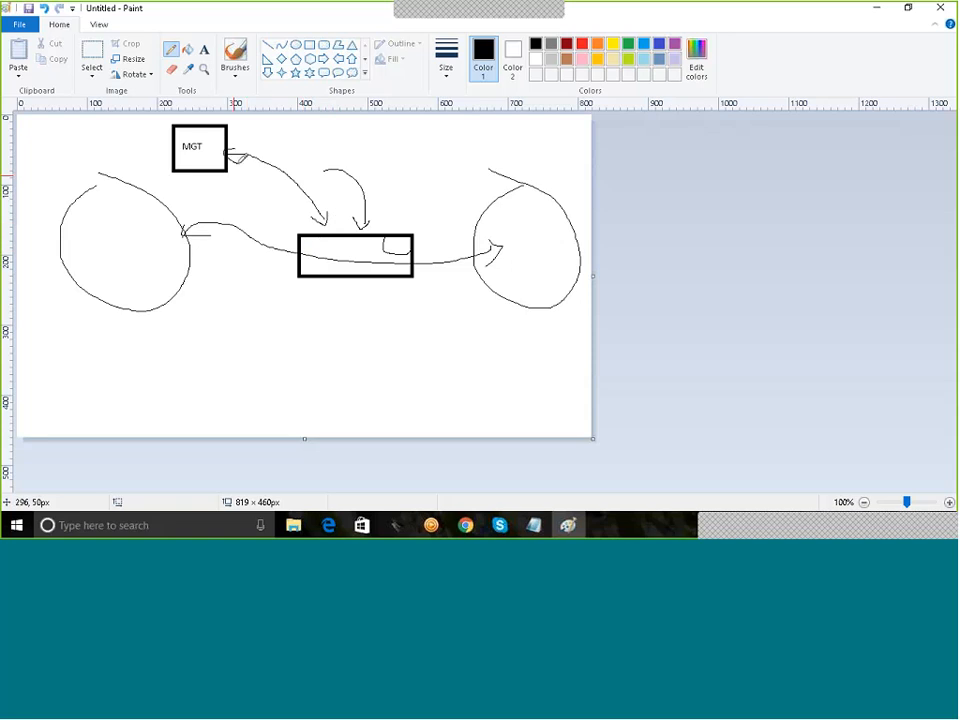
{"action": "left_click_drag", "start_coordinate": [229, 150], "coordinate": [240, 162]}
Step: Append ' - Client' to the Smart Console line, then minimize the notes
{"action": "key", "text": "alt+Tab"}
{"action": "left_click", "coordinate": [263, 152]}
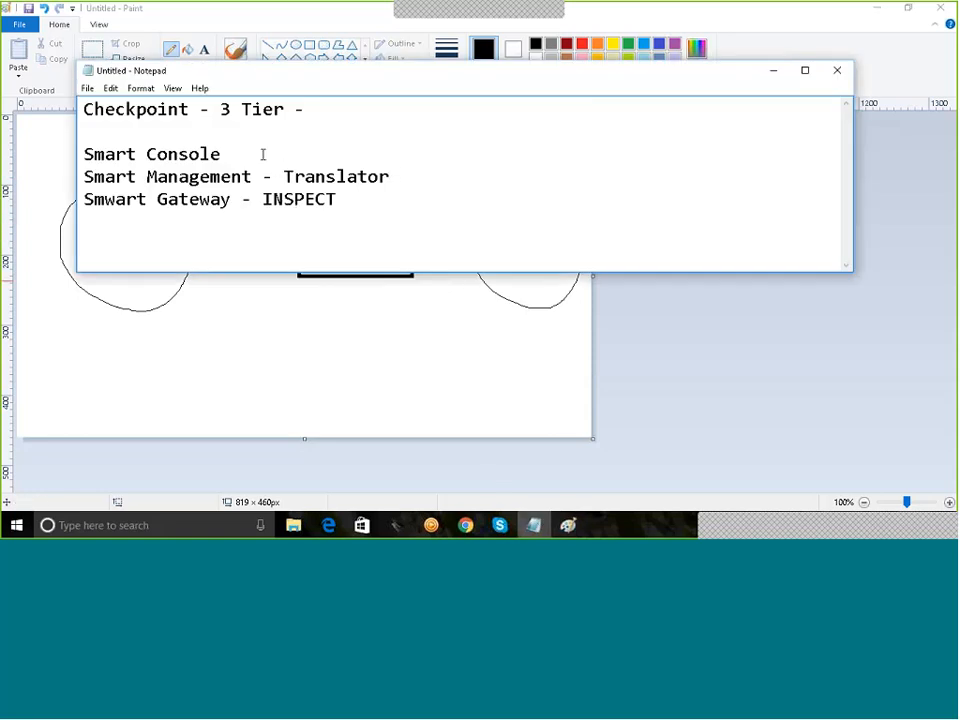
{"action": "type", "text": "- Client"}
{"action": "left_click", "coordinate": [772, 70]}
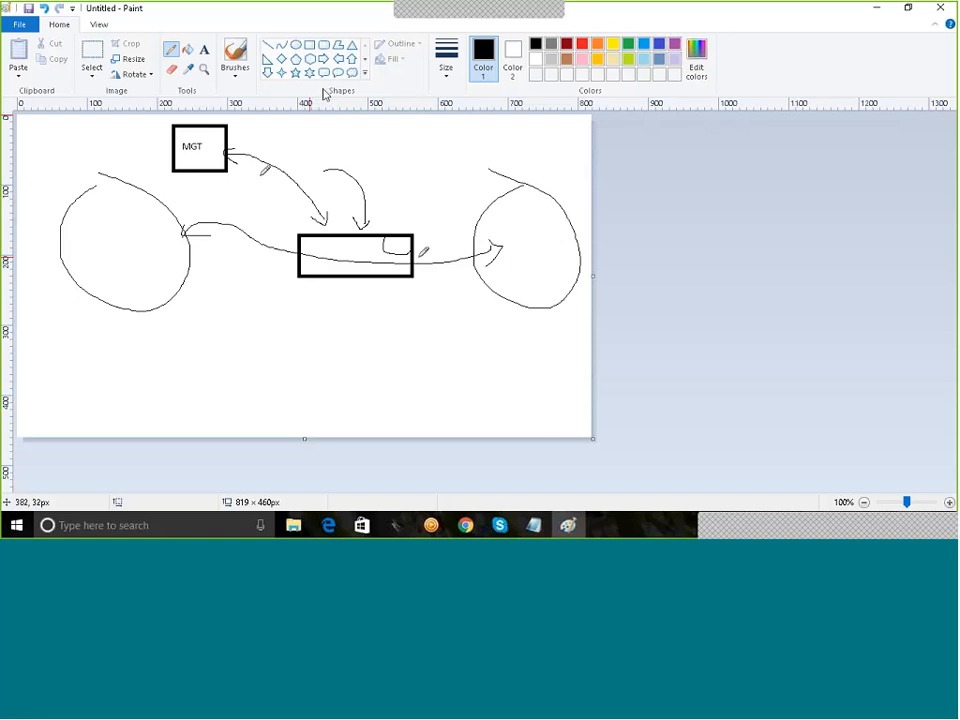
Step: Draw a box labelled 'Client' below the left oval with a line rising to the MGT box
{"action": "left_click", "coordinate": [310, 46]}
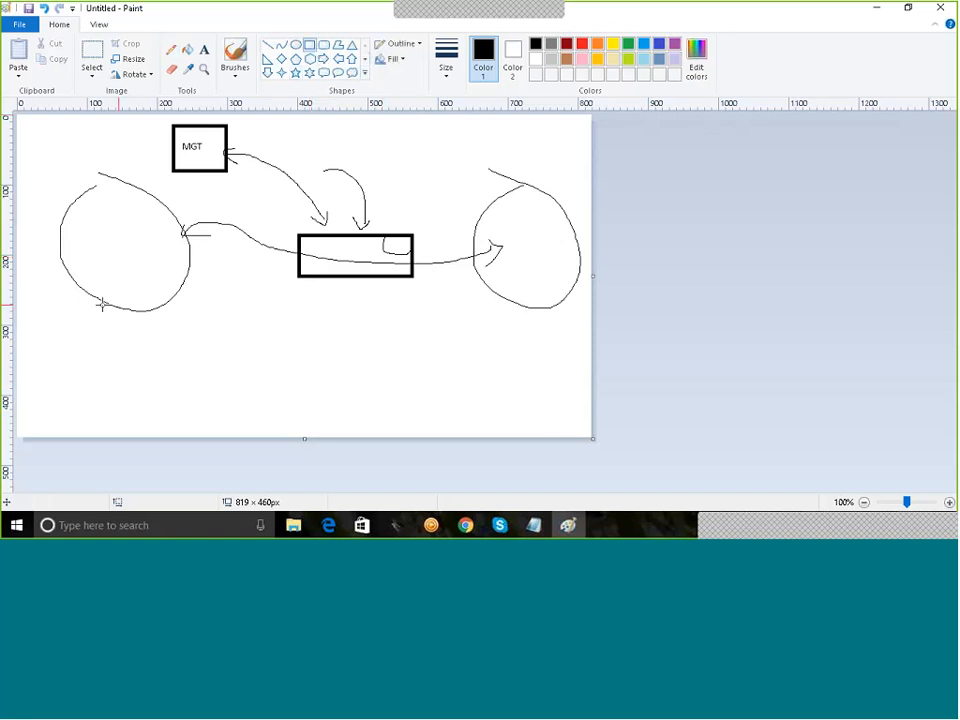
{"action": "mouse_move", "coordinate": [101, 304]}
{"action": "left_mouse_down"}
{"action": "mouse_move", "coordinate": [127, 338]}
{"action": "mouse_move", "coordinate": [145, 338]}
{"action": "left_mouse_up"}
{"action": "left_click", "coordinate": [191, 331]}
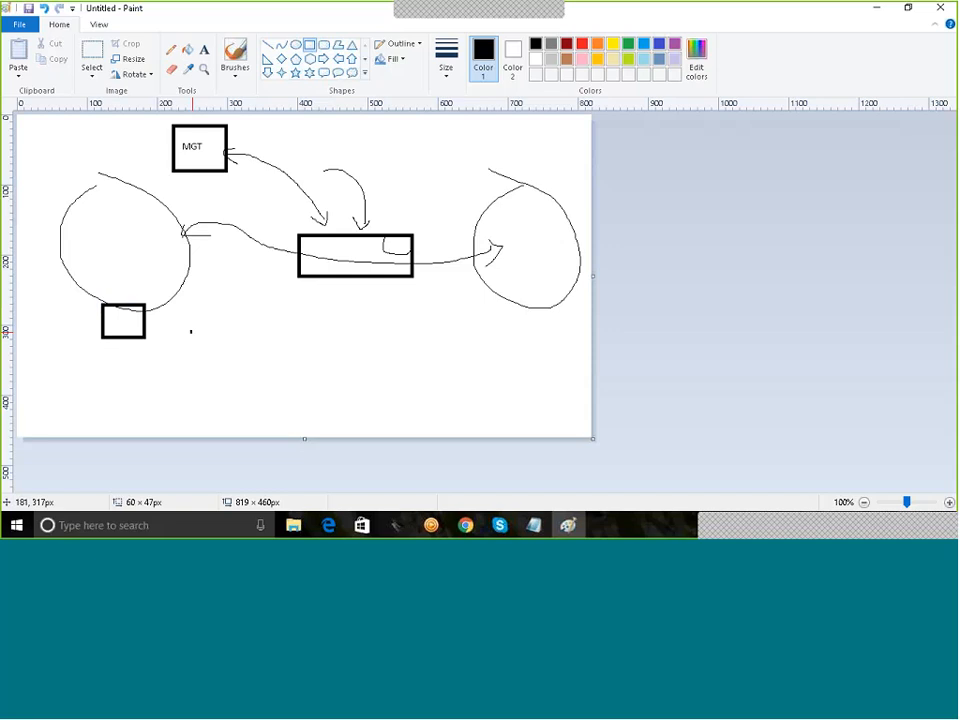
{"action": "left_click", "coordinate": [205, 52]}
{"action": "left_click", "coordinate": [109, 320]}
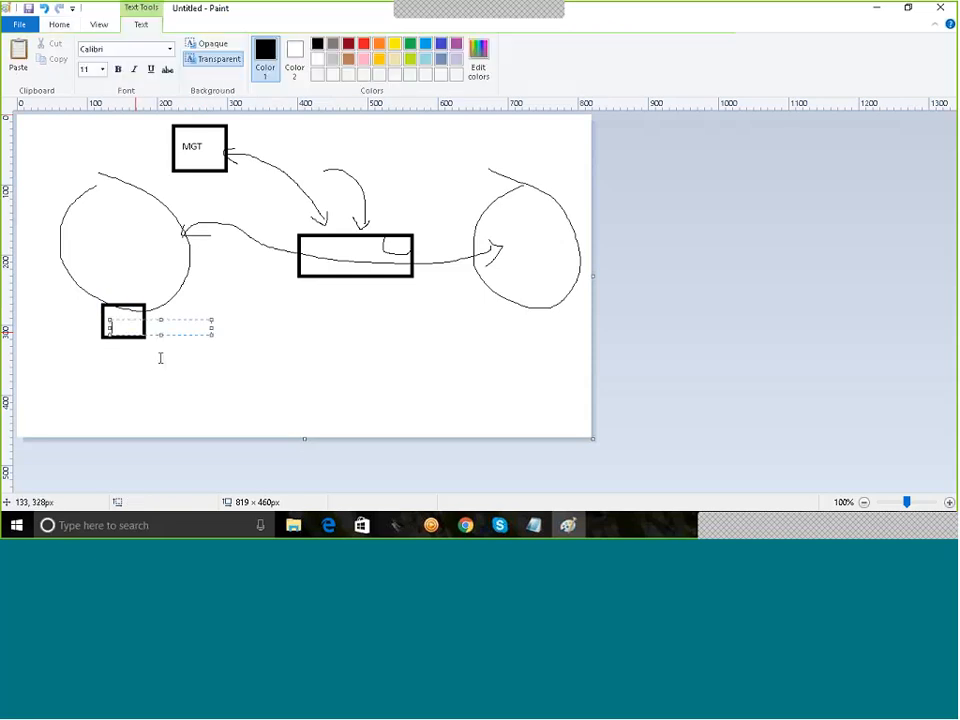
{"action": "type", "text": "Client"}
{"action": "left_click", "coordinate": [264, 328]}
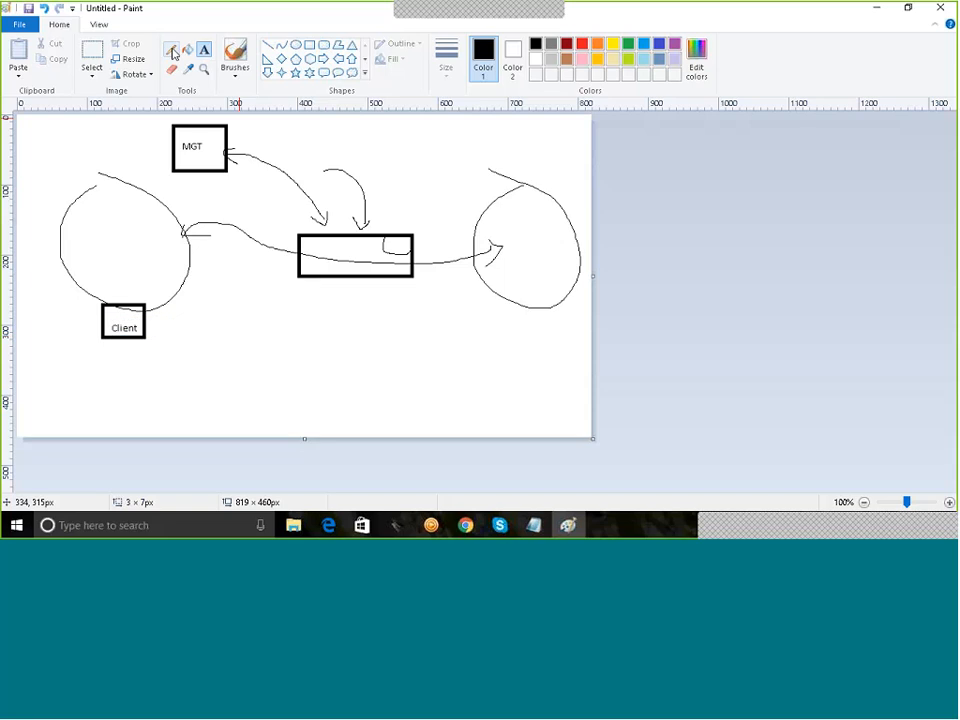
{"action": "mouse_move", "coordinate": [120, 303]}
{"action": "left_mouse_down"}
{"action": "mouse_move", "coordinate": [150, 190]}
{"action": "mouse_move", "coordinate": [160, 180]}
{"action": "mouse_move", "coordinate": [166, 190]}
{"action": "left_mouse_up"}
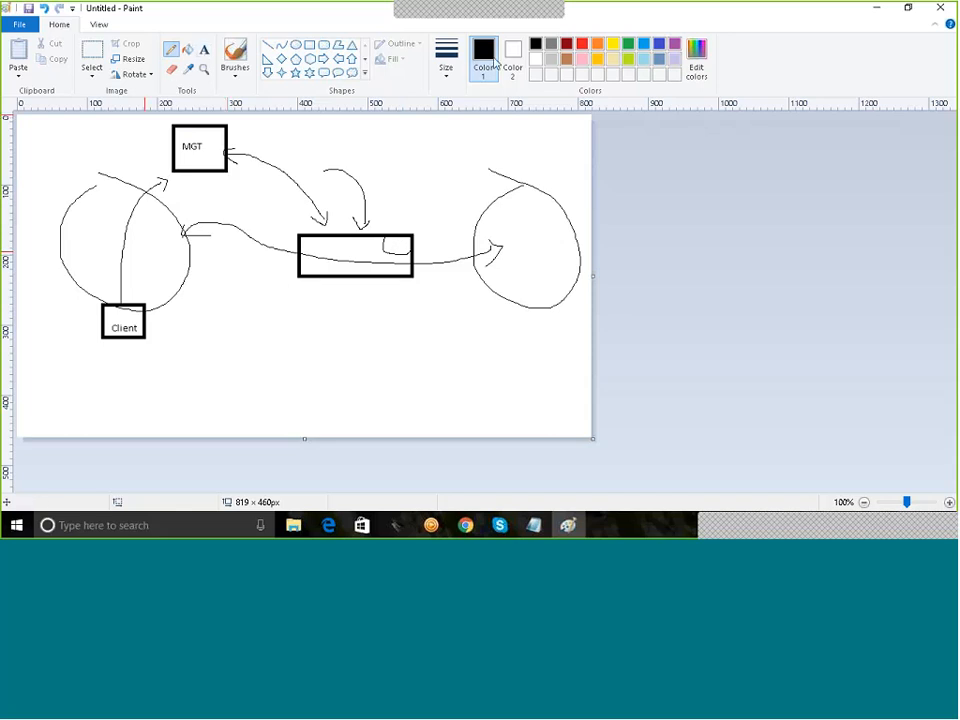
Step: In red, circle the Client, MGT and middle boxes and cross out the Client box
{"action": "left_click", "coordinate": [582, 43]}
{"action": "mouse_move", "coordinate": [136, 289]}
{"action": "left_mouse_down"}
{"action": "mouse_move", "coordinate": [99, 312]}
{"action": "mouse_move", "coordinate": [156, 354]}
{"action": "mouse_move", "coordinate": [154, 290]}
{"action": "mouse_move", "coordinate": [140, 286]}
{"action": "left_mouse_up"}
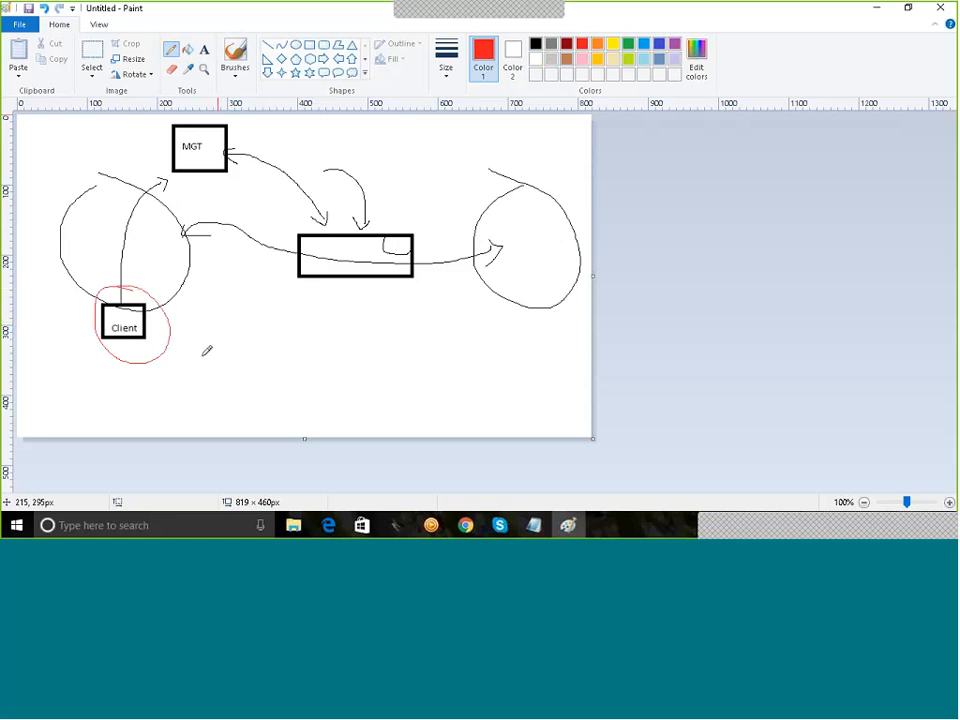
{"action": "mouse_move", "coordinate": [226, 119]}
{"action": "left_mouse_down"}
{"action": "mouse_move", "coordinate": [148, 122]}
{"action": "mouse_move", "coordinate": [204, 193]}
{"action": "mouse_move", "coordinate": [252, 158]}
{"action": "mouse_move", "coordinate": [228, 114]}
{"action": "left_mouse_up"}
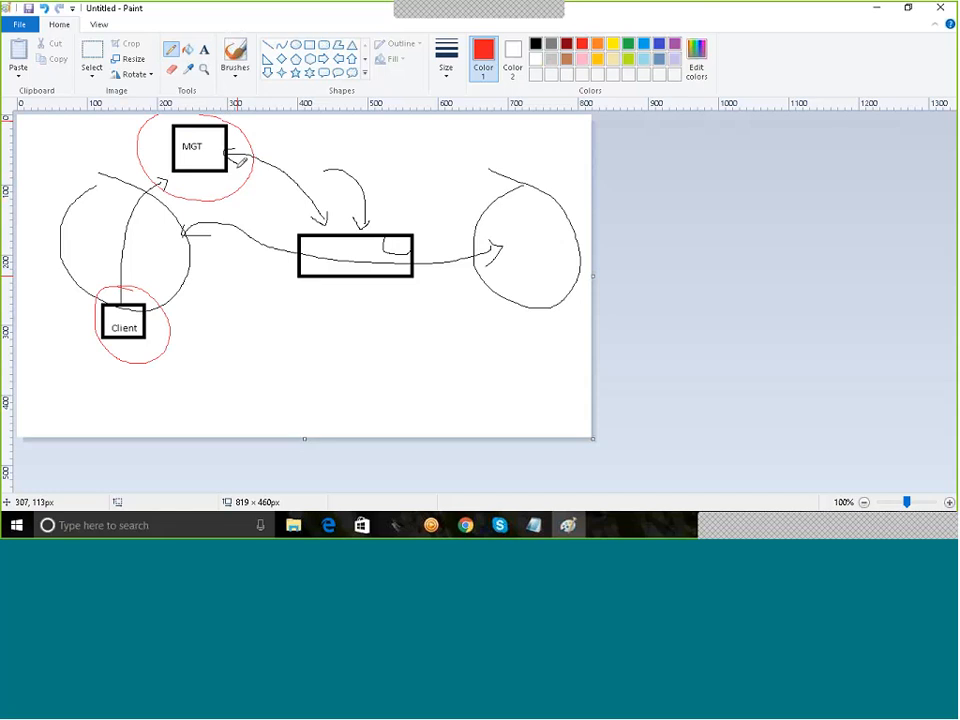
{"action": "mouse_move", "coordinate": [408, 216]}
{"action": "left_mouse_down"}
{"action": "mouse_move", "coordinate": [300, 280]}
{"action": "mouse_move", "coordinate": [377, 302]}
{"action": "mouse_move", "coordinate": [424, 216]}
{"action": "mouse_move", "coordinate": [418, 232]}
{"action": "left_mouse_up"}
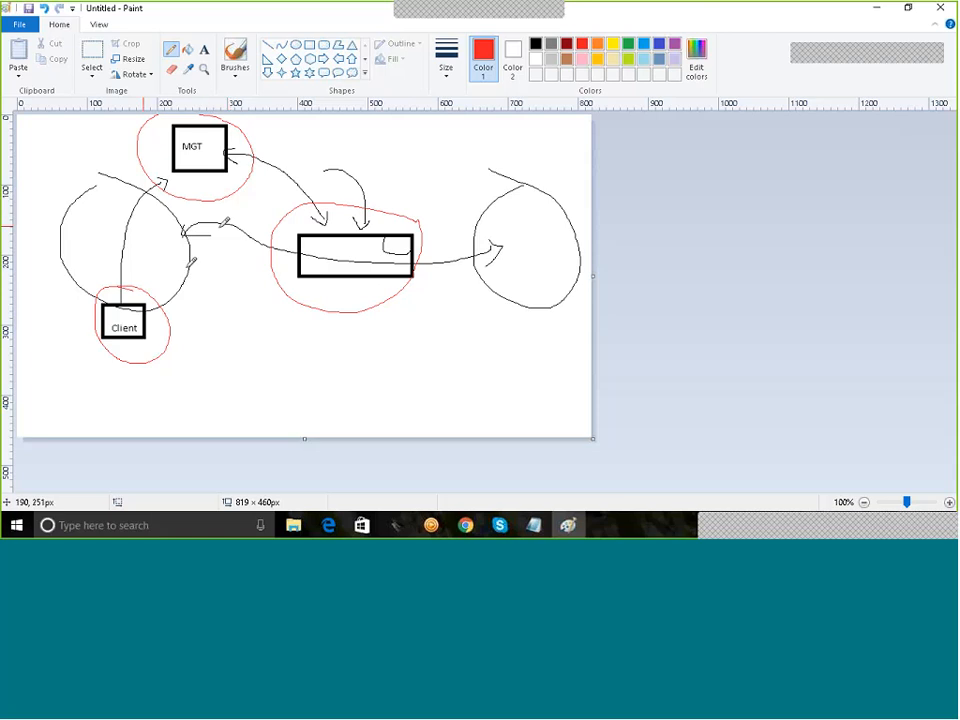
{"action": "left_click_drag", "start_coordinate": [143, 289], "coordinate": [85, 354]}
{"action": "left_click_drag", "start_coordinate": [88, 295], "coordinate": [138, 322]}
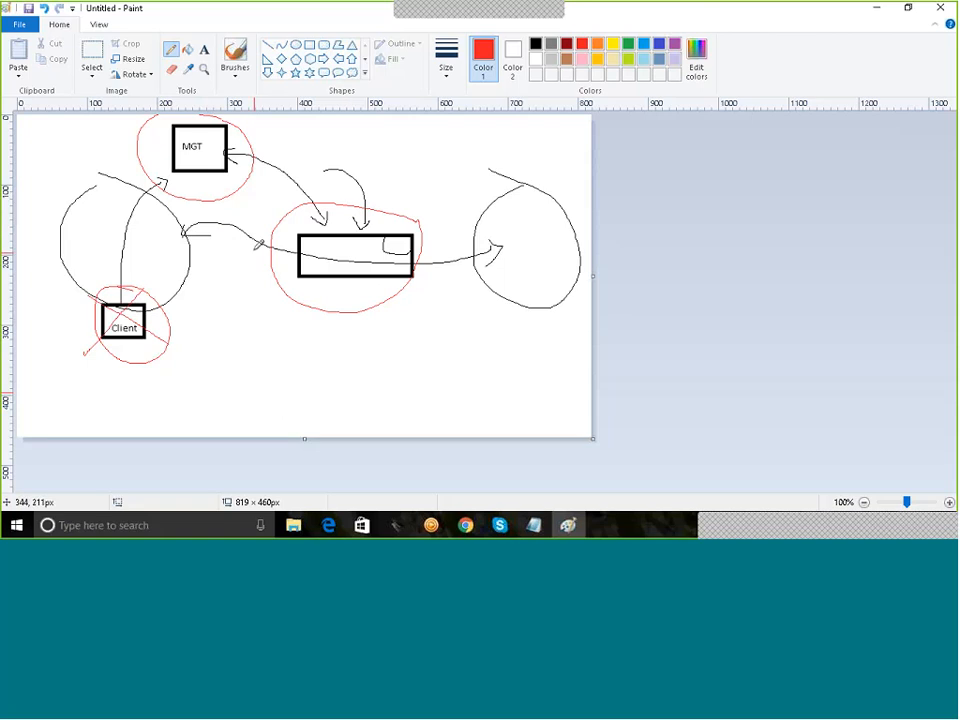
Step: In green, draw an arc from the MGT box rightward ending in a small square
{"action": "left_click", "coordinate": [628, 43]}
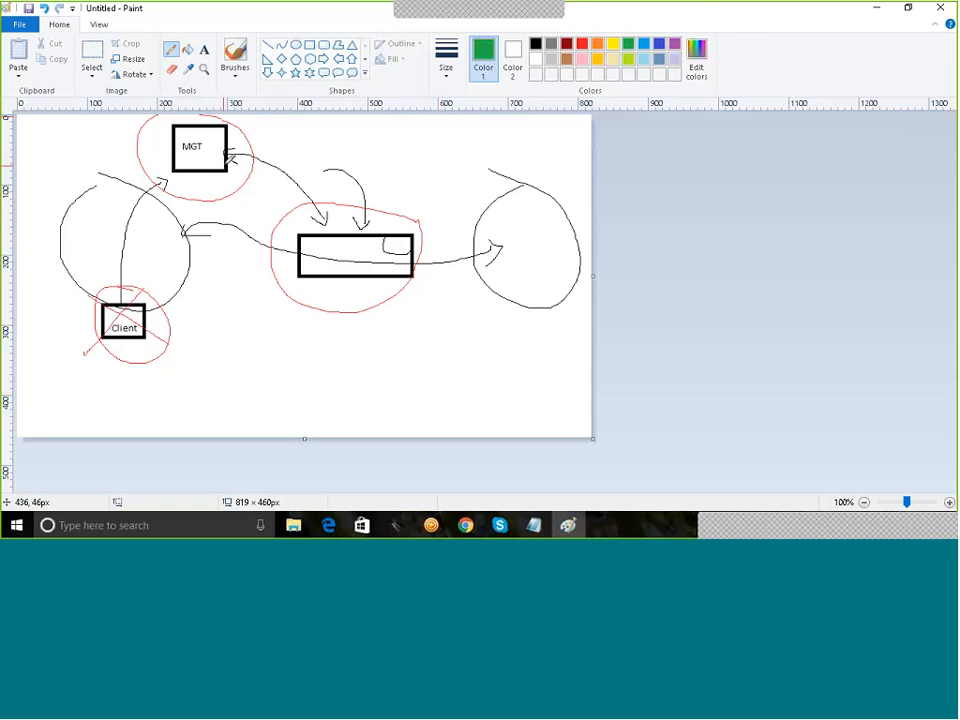
{"action": "mouse_move", "coordinate": [228, 136]}
{"action": "left_mouse_down"}
{"action": "mouse_move", "coordinate": [250, 128]}
{"action": "mouse_move", "coordinate": [428, 156]}
{"action": "mouse_move", "coordinate": [422, 208]}
{"action": "mouse_move", "coordinate": [405, 238]}
{"action": "left_mouse_up"}
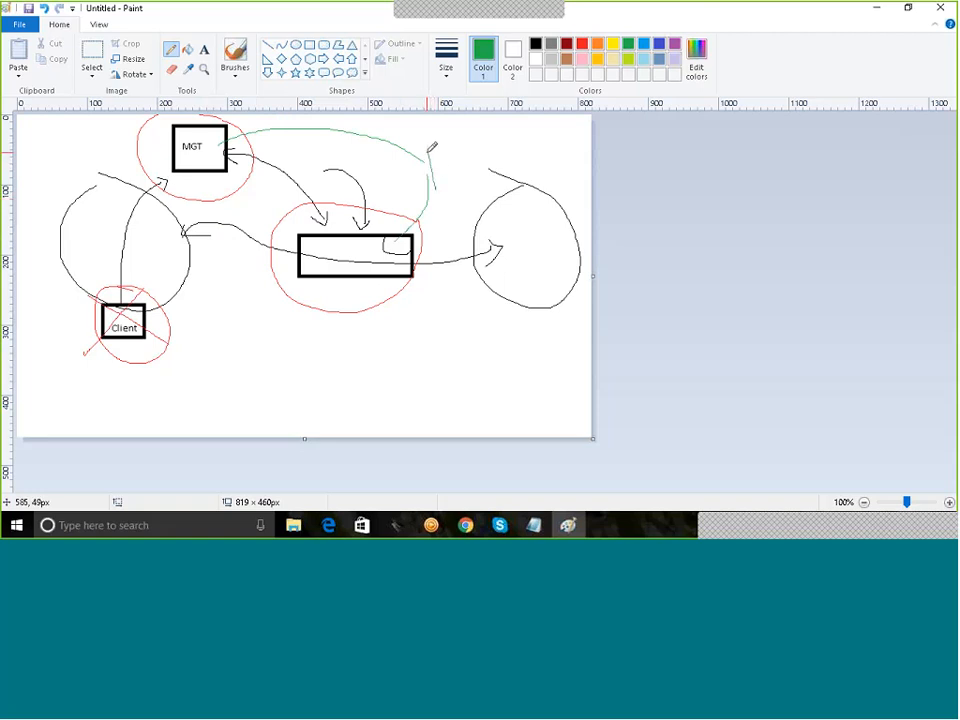
{"action": "mouse_move", "coordinate": [430, 152]}
{"action": "left_mouse_down"}
{"action": "mouse_move", "coordinate": [470, 183]}
{"action": "mouse_move", "coordinate": [432, 188]}
{"action": "left_mouse_up"}
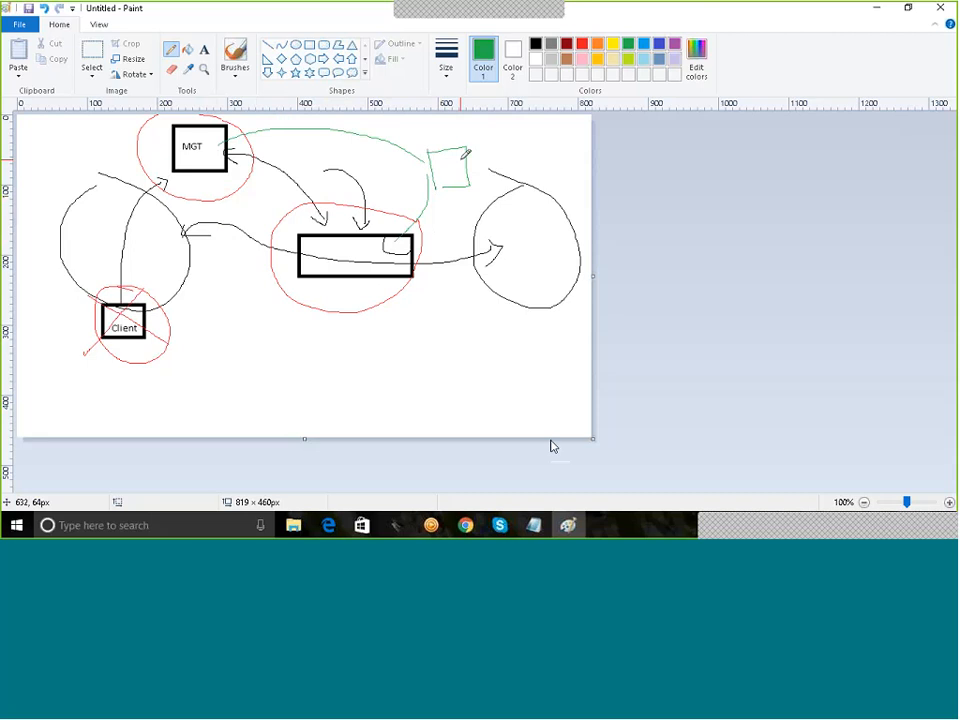
Step: Add the line 'Standalone Installation - MGT and GW on a single Hardware' below the gateway entry
{"action": "left_click", "coordinate": [533, 525]}
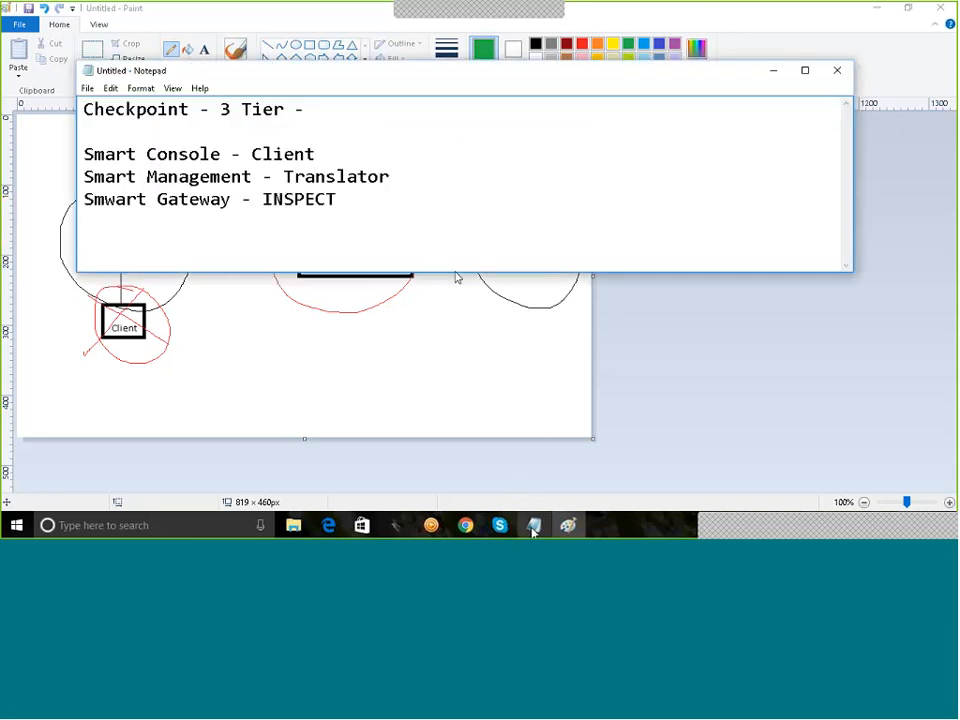
{"action": "key", "text": "Return"}
{"action": "key", "text": "Return"}
{"action": "type", "text": "Stand"}
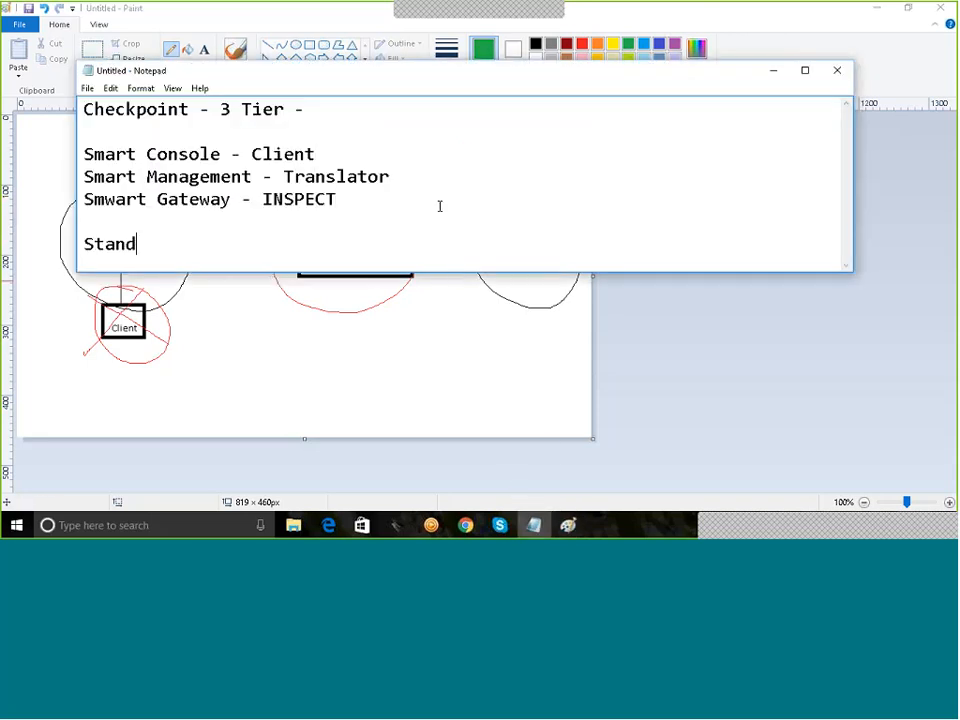
{"action": "type", "text": "alone Inst"}
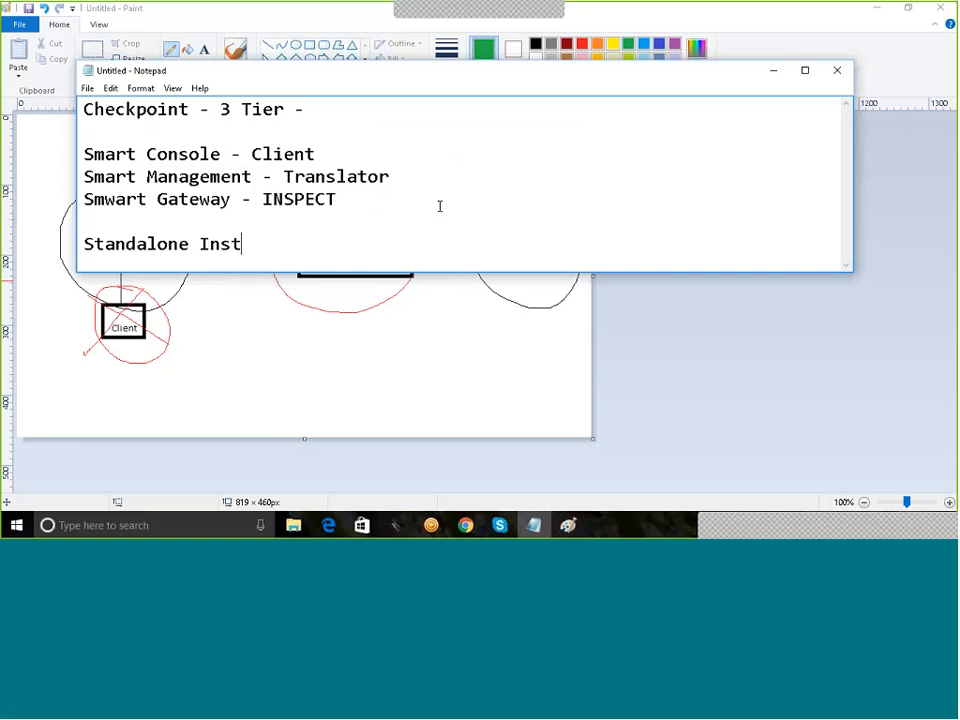
{"action": "type", "text": "allation - "}
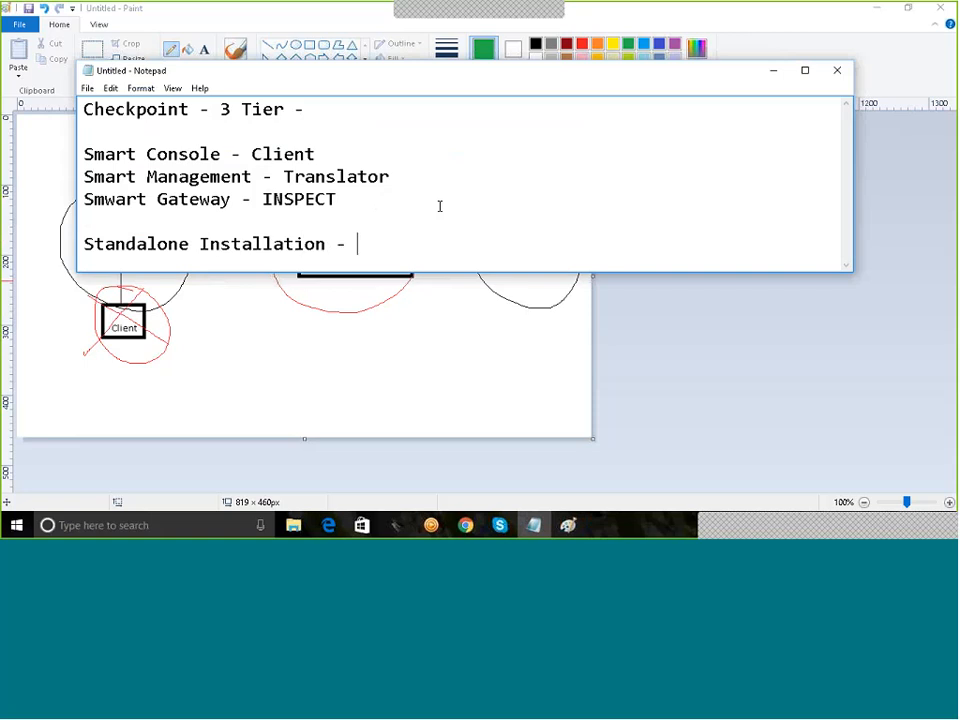
{"action": "type", "text": "MGT and G"}
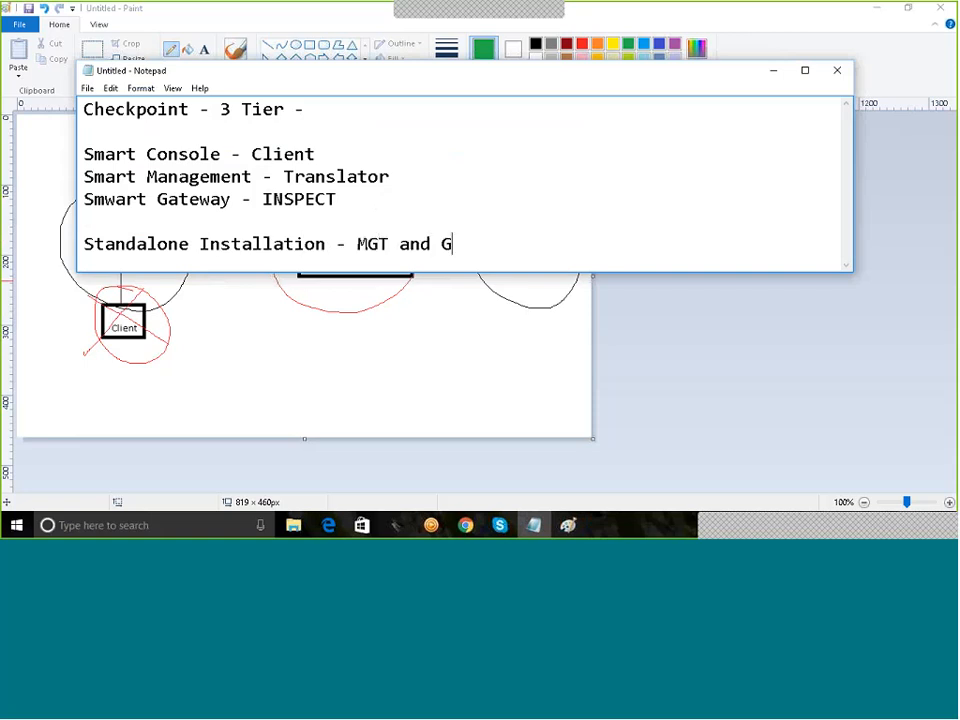
{"action": "type", "text": "W on a single "}
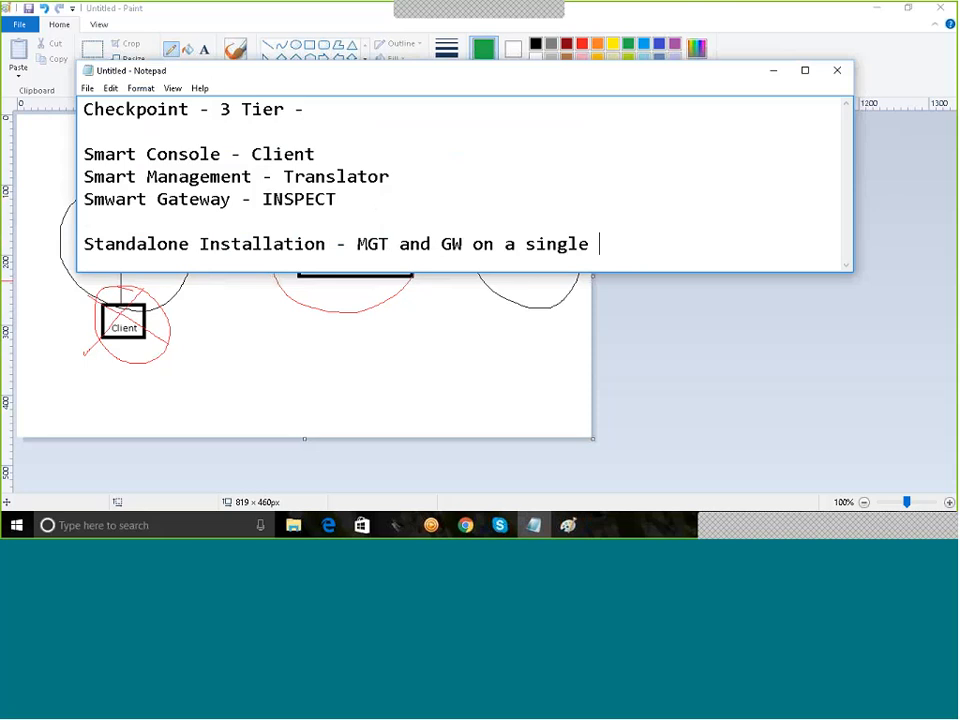
{"action": "type", "text": "Hardware"}
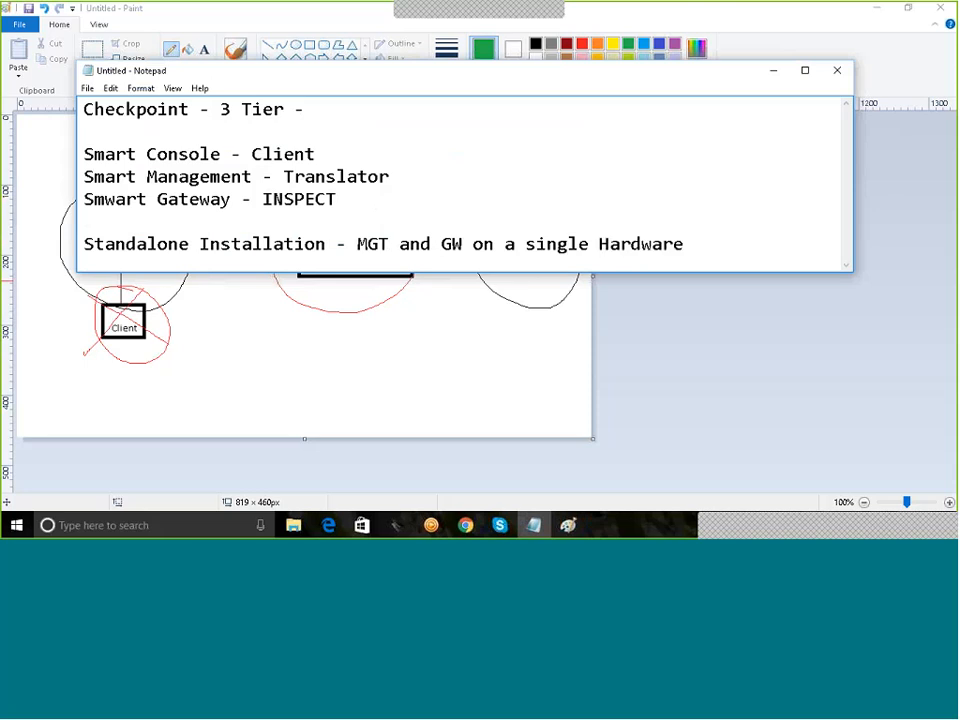
Step: Add a 'Distributed Installation - MGT Server on a HW and GW on a different HW' line
{"action": "key", "text": "Return"}
{"action": "key", "text": "Return"}
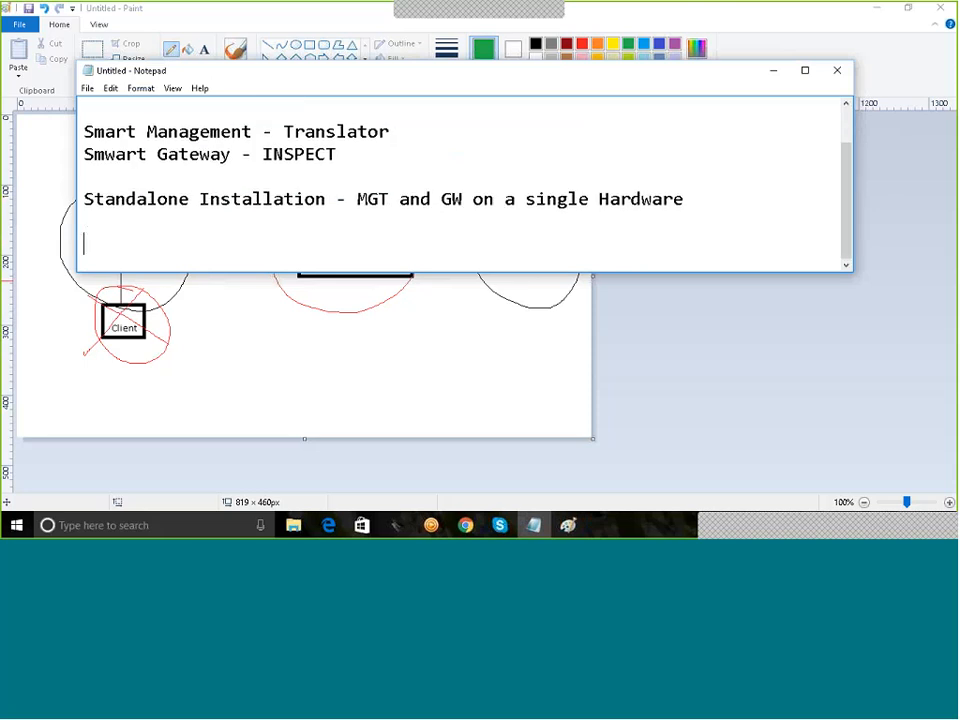
{"action": "type", "text": "Distribution"}
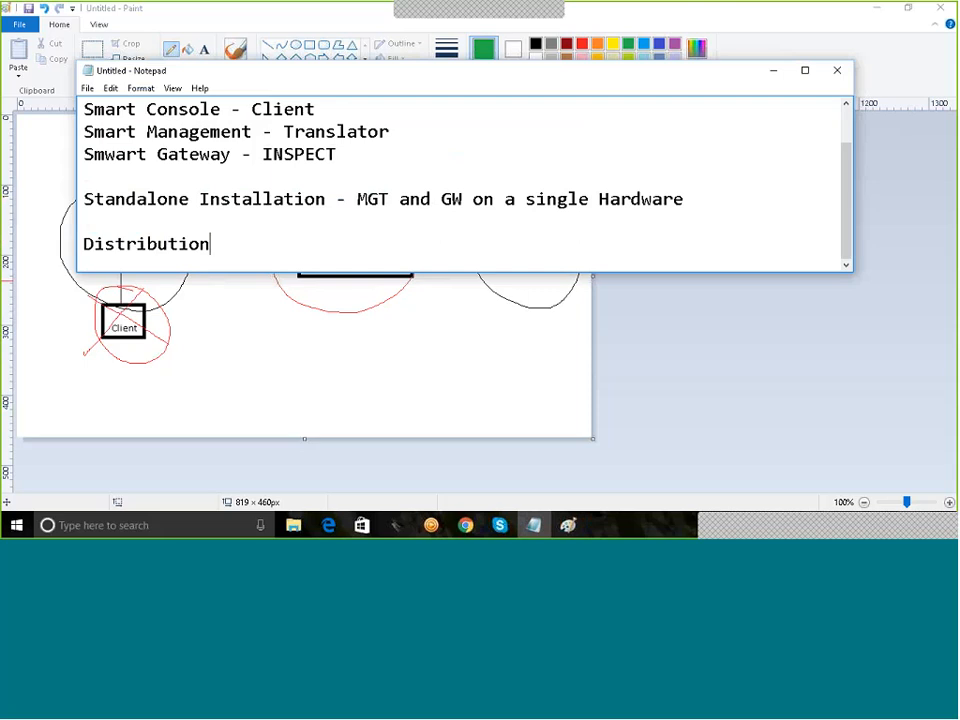
{"action": "key", "text": "BackSpace"}
{"action": "key", "text": "BackSpace"}
{"action": "key", "text": "BackSpace"}
{"action": "key", "text": "BackSpace"}
{"action": "type", "text": "ed Installation - M"}
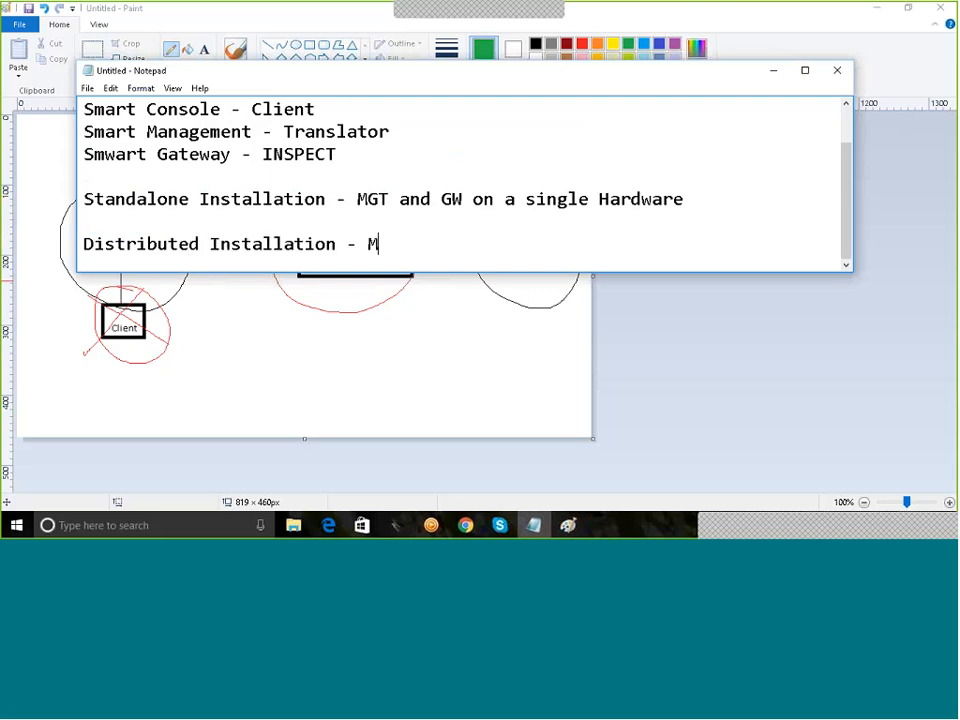
{"action": "type", "text": "GT Server a h"}
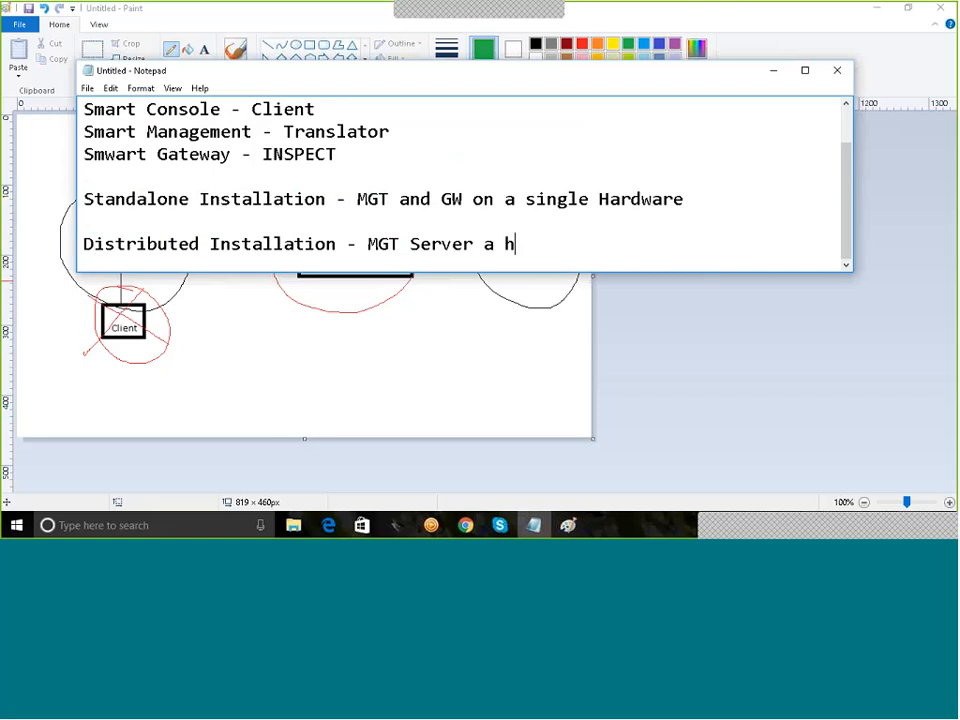
{"action": "key", "text": "BackSpace"}
{"action": "type", "text": "HW and GW"}
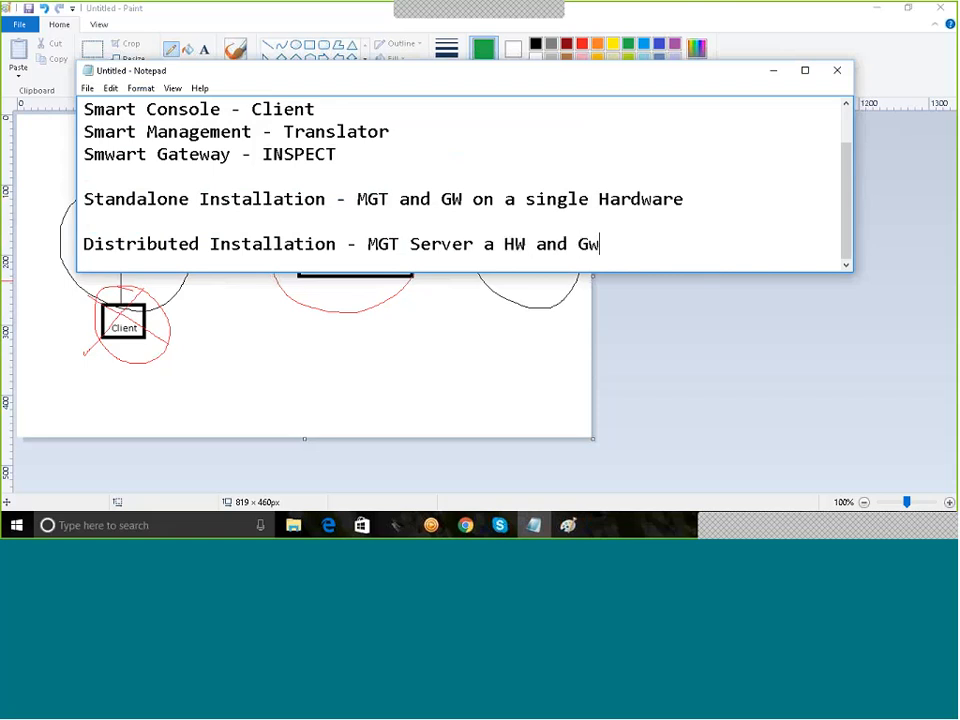
{"action": "type", "text": " on a different HW"}
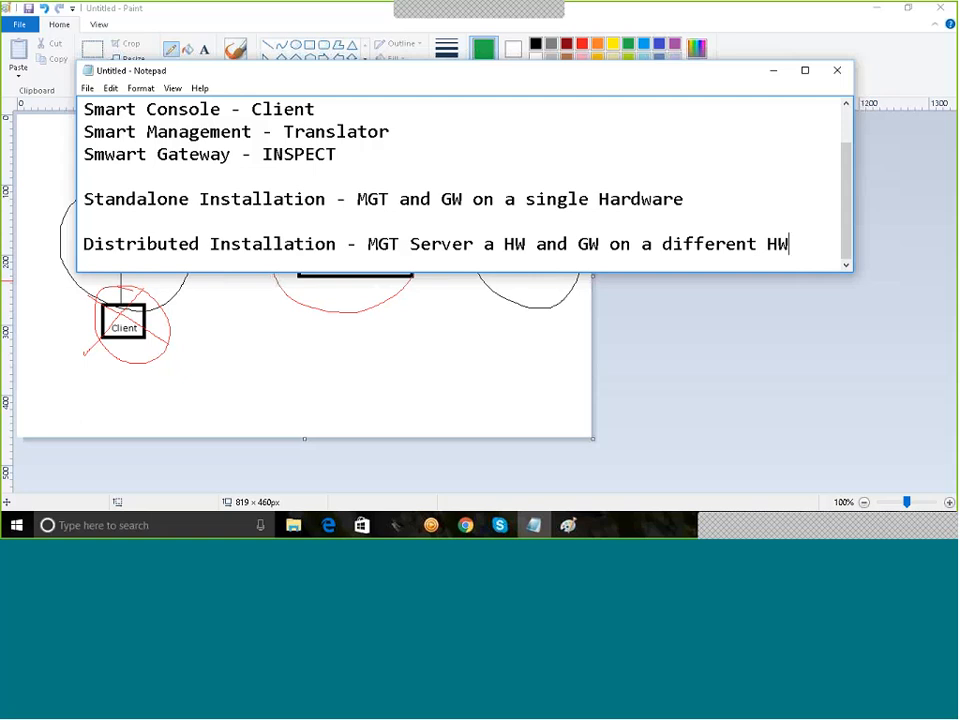
Step: Return to the Paint diagram and write a small green '2' inside the middle box
{"action": "left_click", "coordinate": [775, 71]}
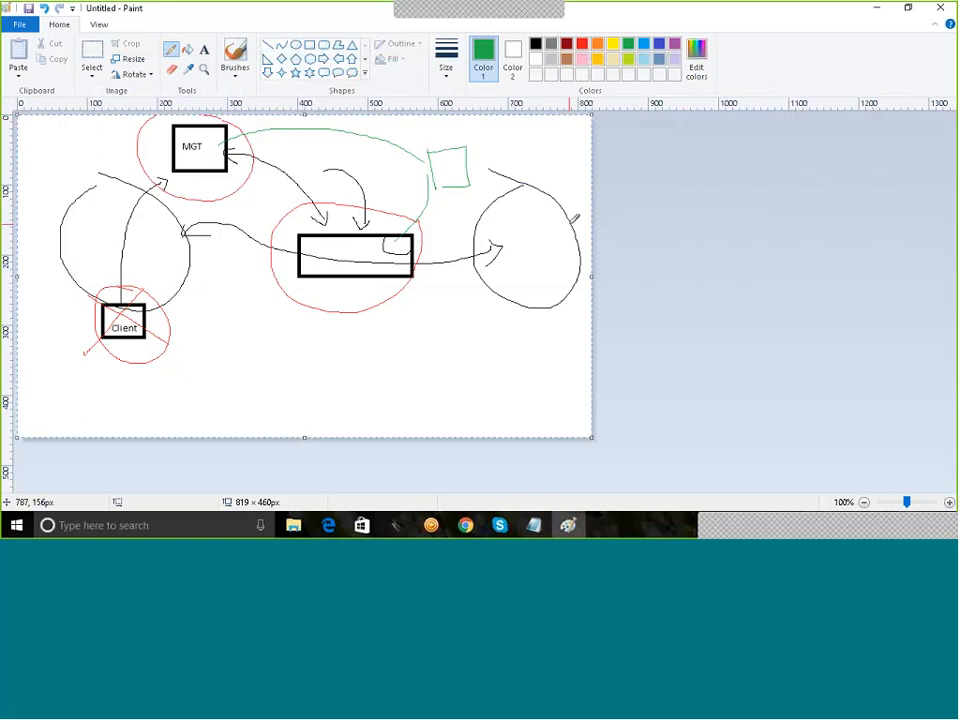
{"action": "key", "text": "ctrl+a"}
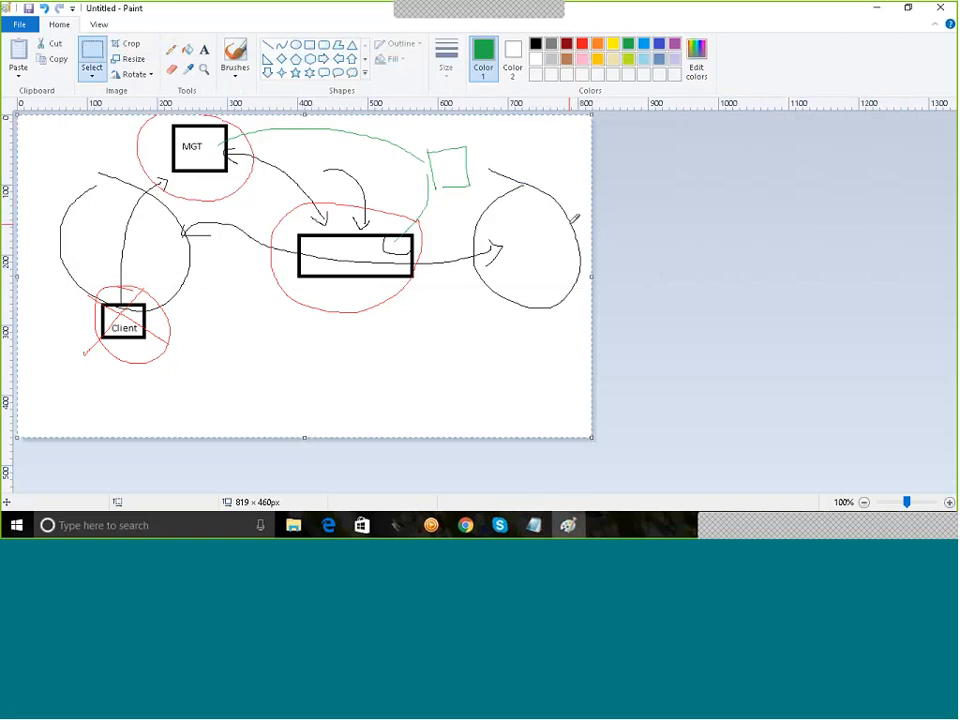
{"action": "left_click", "coordinate": [694, 245]}
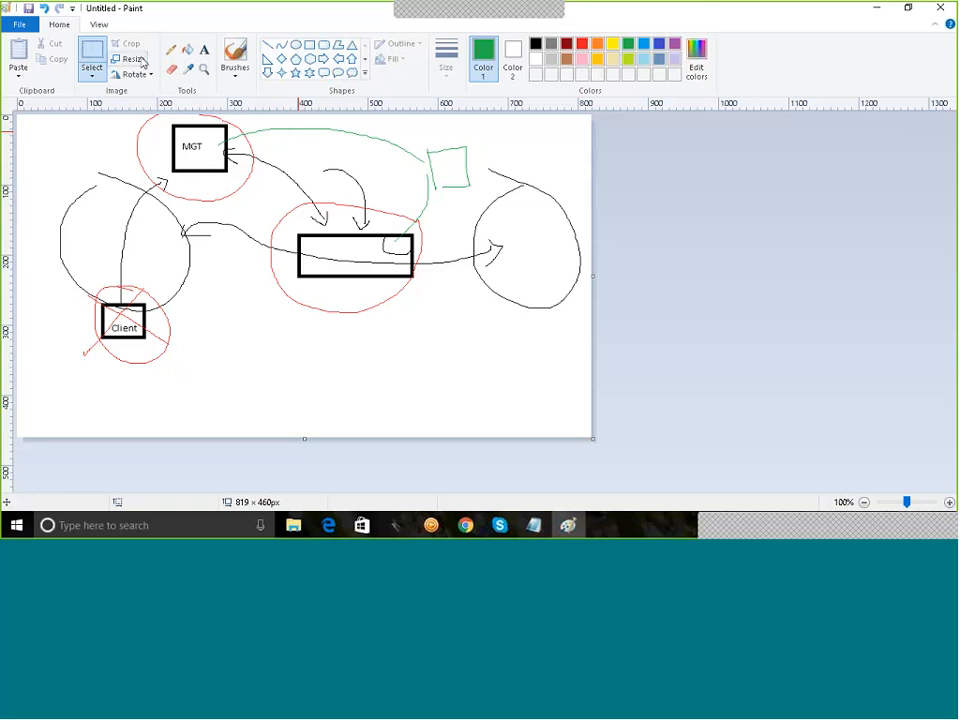
{"action": "left_click", "coordinate": [171, 49]}
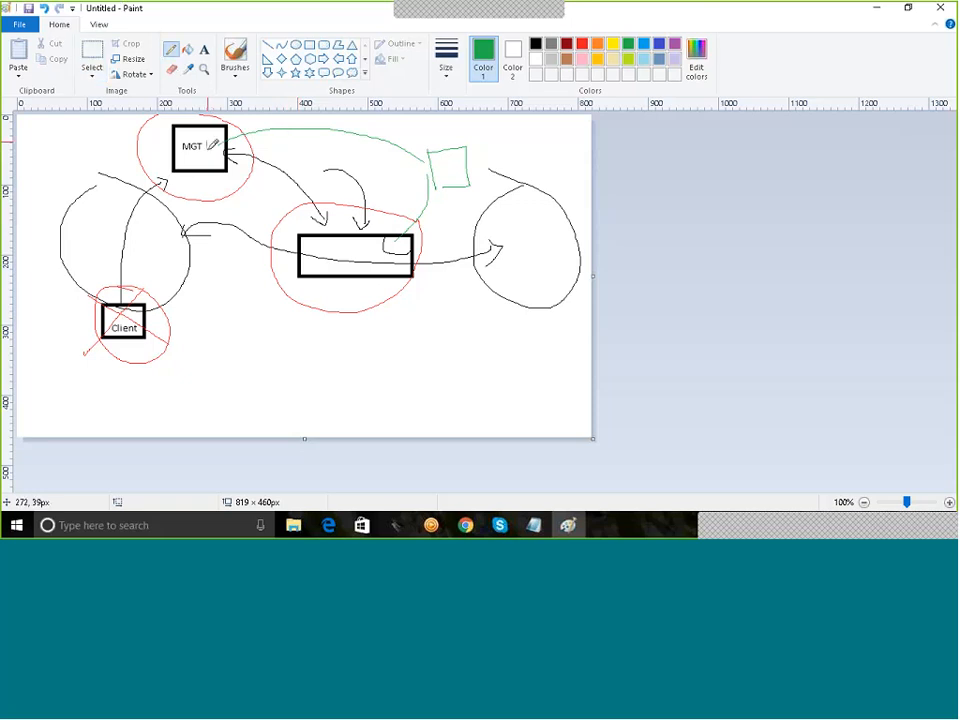
{"action": "left_click_drag", "start_coordinate": [348, 244], "coordinate": [366, 251]}
Step: Add a notes line 'VMWare - 1 VM - SMS -- 1 VM - GW' and highlight '1 VM - GW'
{"action": "key", "text": "alt+Tab"}
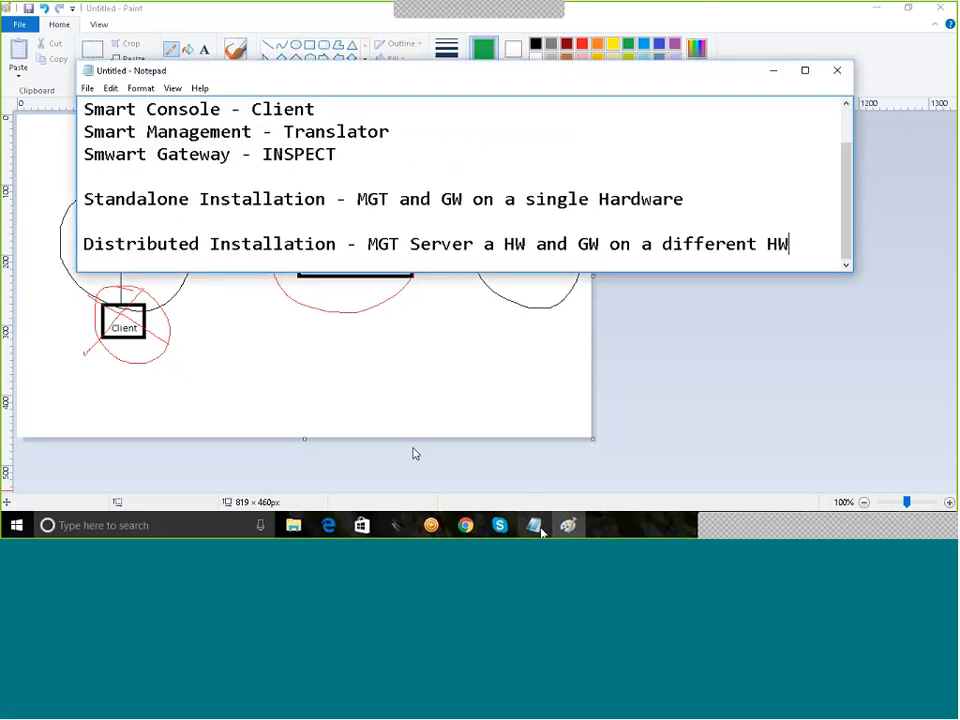
{"action": "key", "text": "Return"}
{"action": "key", "text": "Return"}
{"action": "type", "text": "VM"}
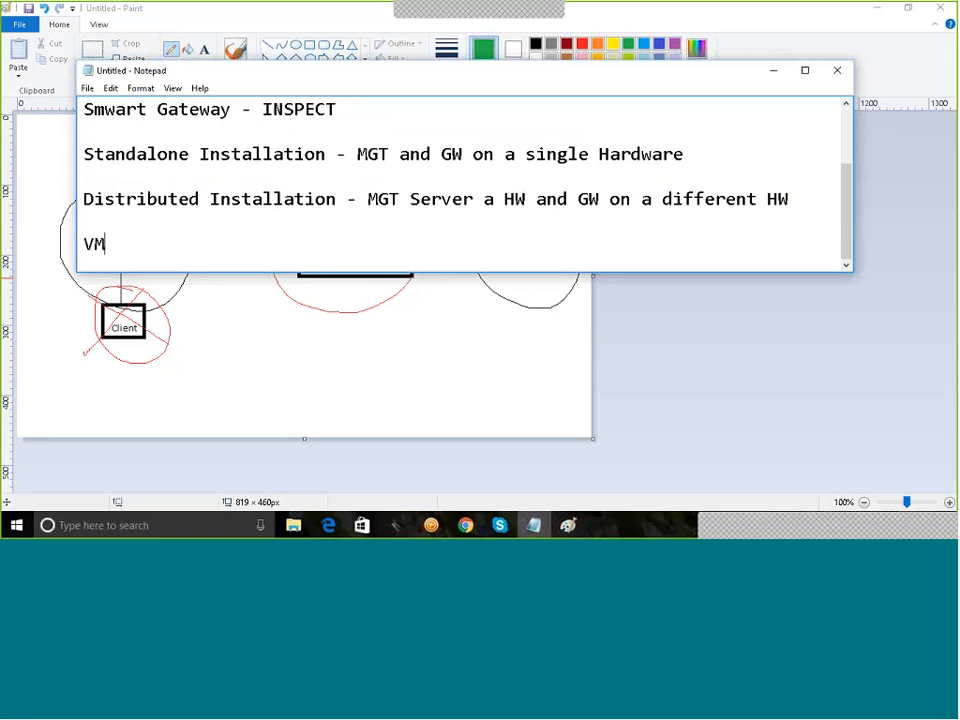
{"action": "type", "text": "Ware - 1 VM - "}
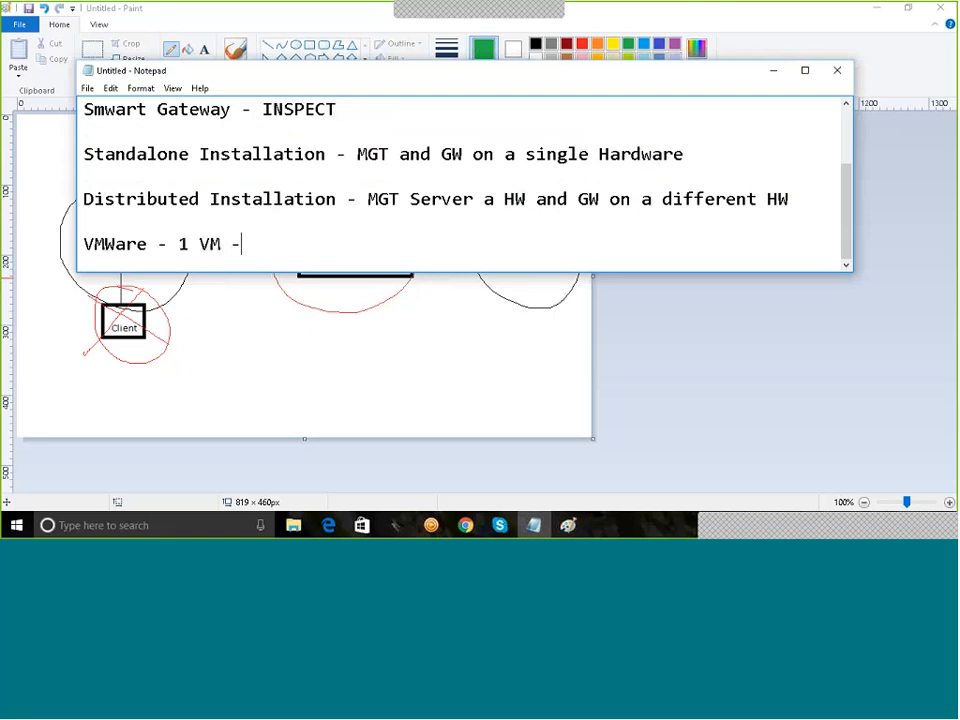
{"action": "type", "text": "SMS -- 2"}
{"action": "key", "text": "BackSpace"}
{"action": "type", "text": "1 VM - GW"}
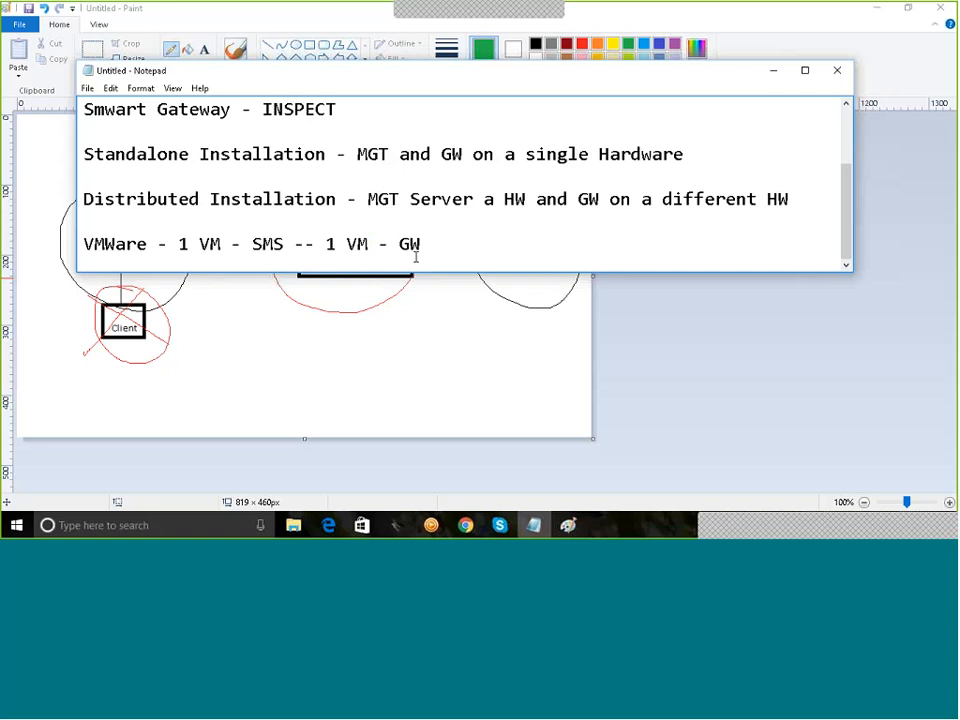
{"action": "left_click_drag", "start_coordinate": [181, 243], "coordinate": [431, 242]}
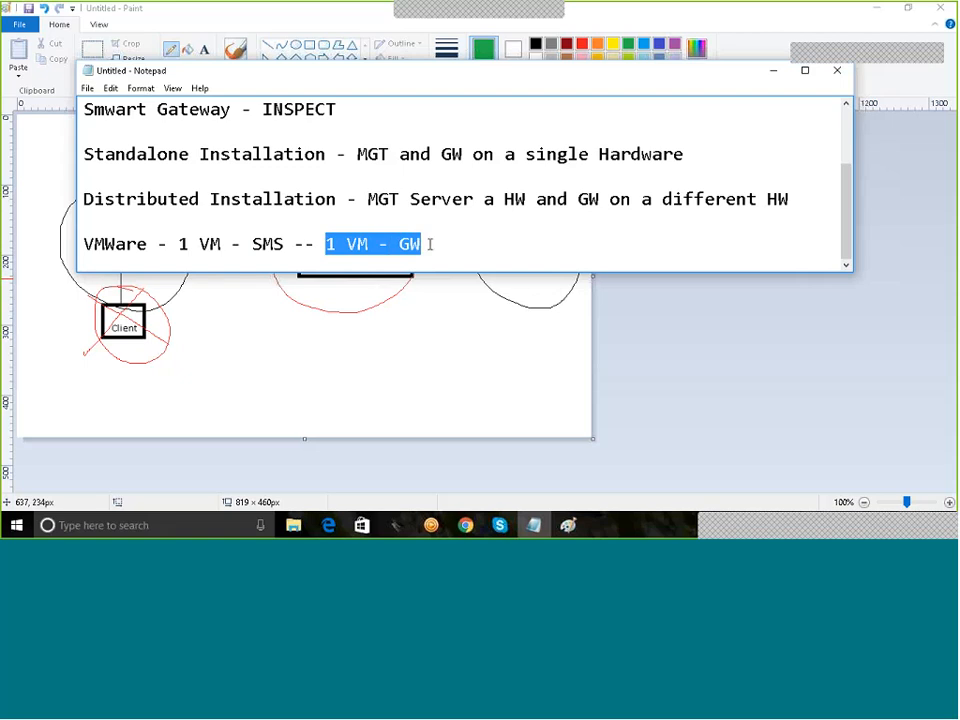
Step: Add lines 'SMS - 1 Interface' and 'GW - 2 Interface ( LAN n WAN)' below the VMWare line
{"action": "left_click", "coordinate": [437, 242]}
{"action": "key", "text": "Return"}
{"action": "key", "text": "Return"}
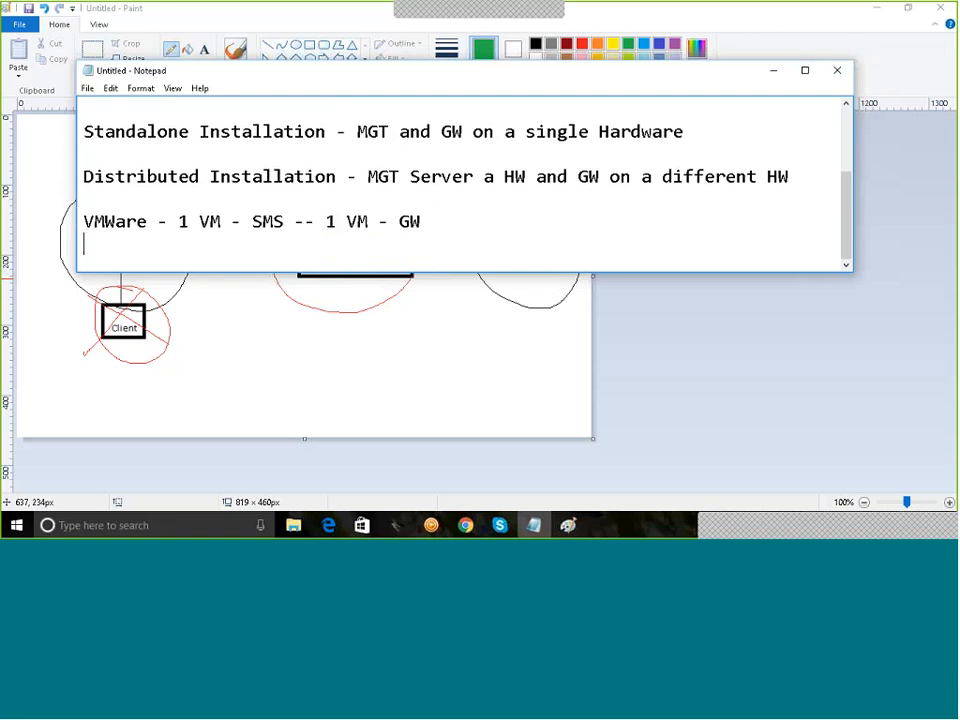
{"action": "type", "text": "SMS - 1 I"}
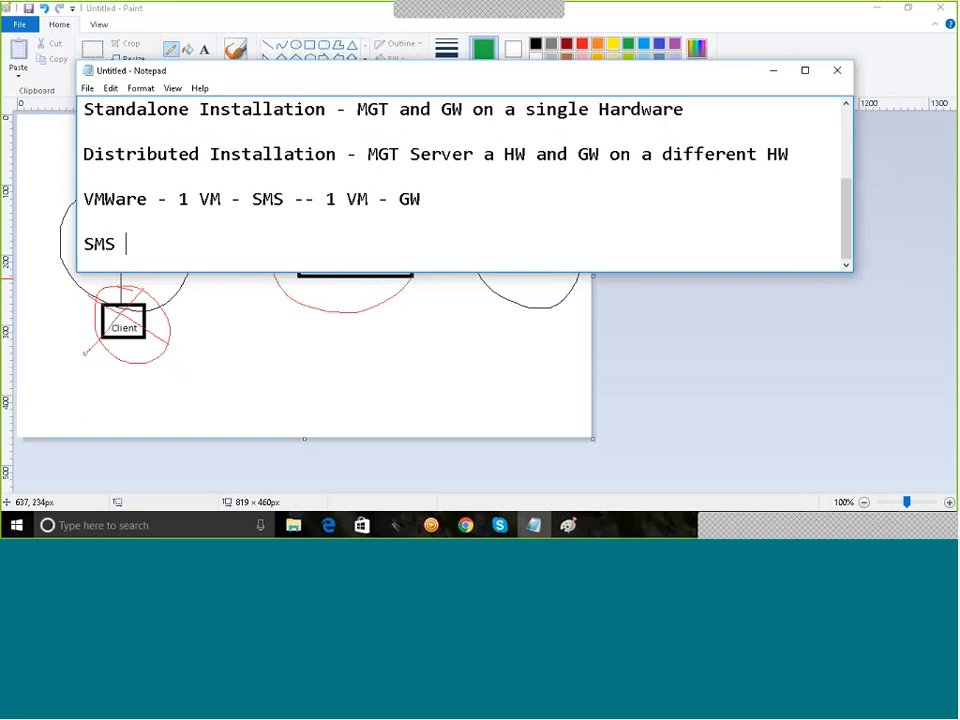
{"action": "type", "text": "nterface"}
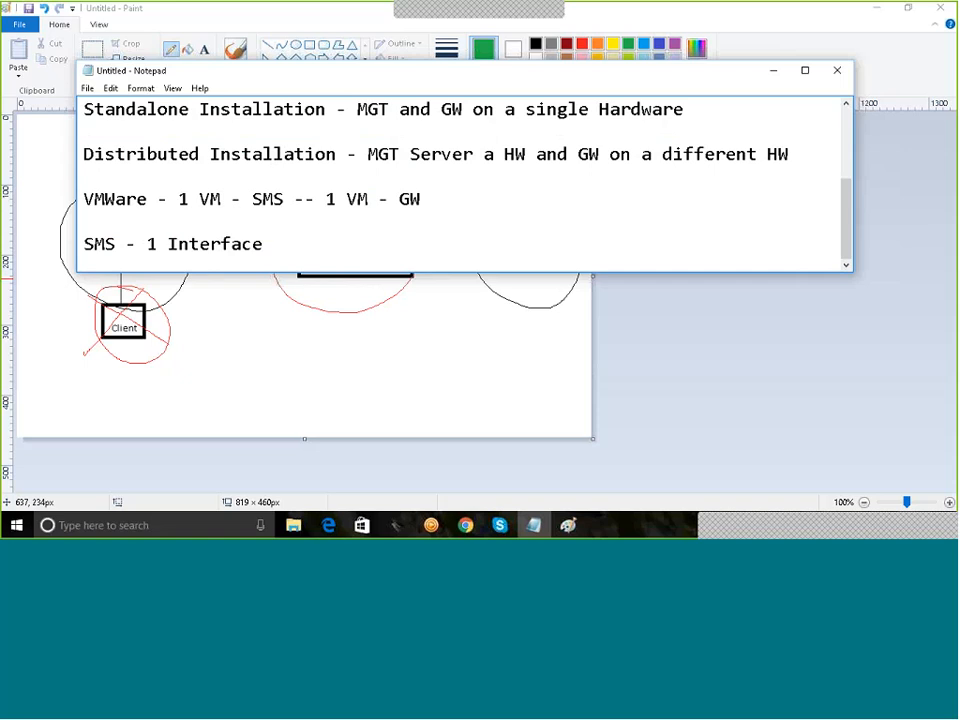
{"action": "key", "text": "Return"}
{"action": "key", "text": "Return"}
{"action": "type", "text": "GW "}
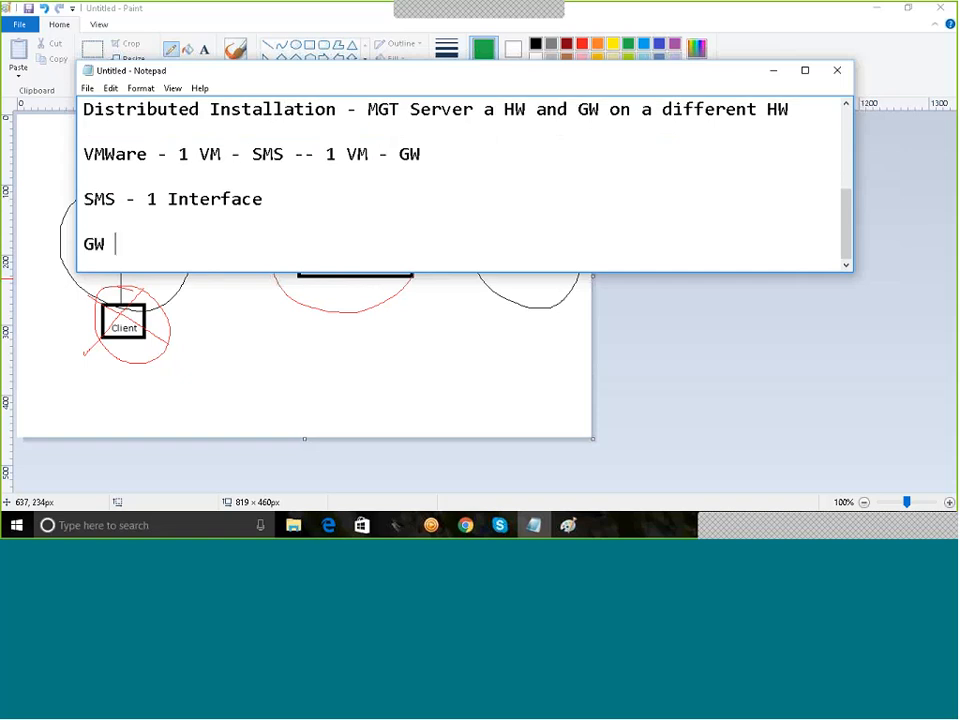
{"action": "type", "text": "- 2 Interface ( LAN"}
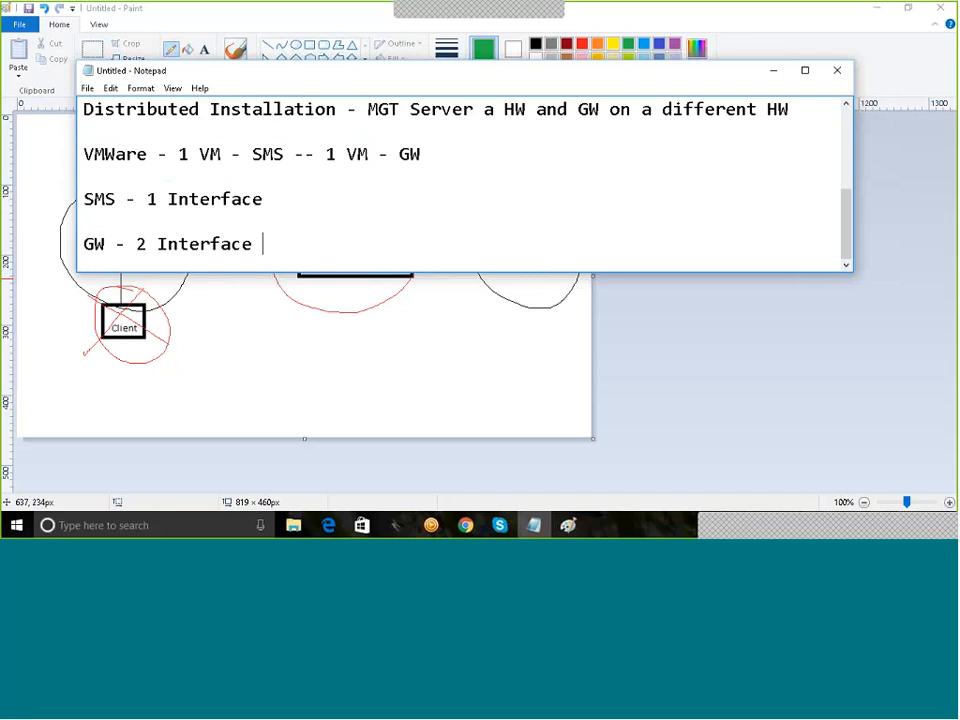
{"action": "type", "text": " n WAN)"}
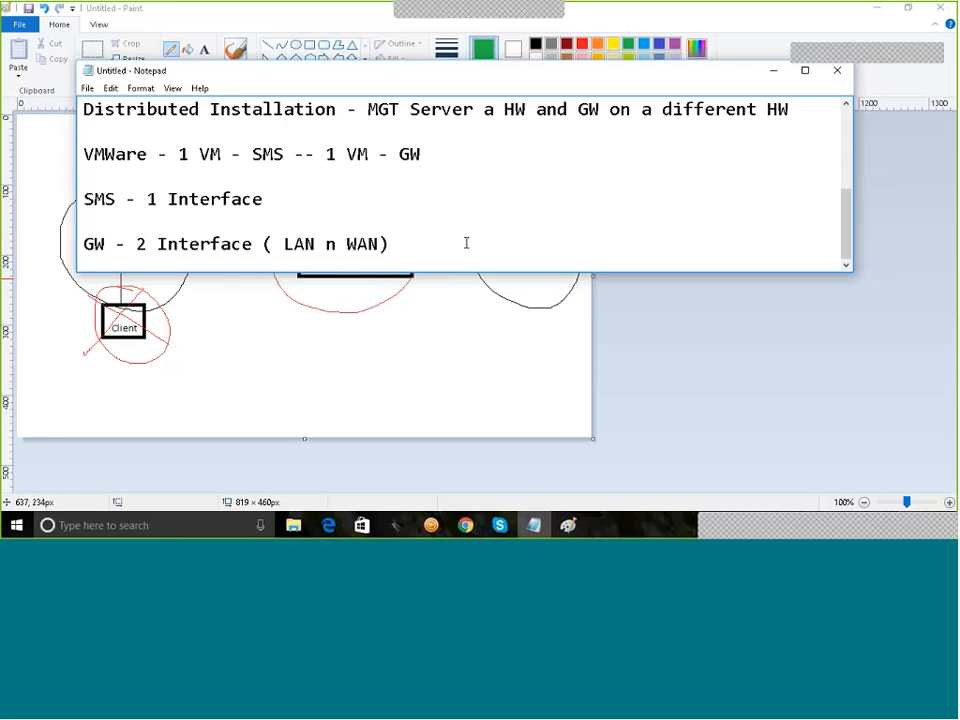
Step: Append a new line '1st Step - OS Installation (GAIA) - Checkpoint Modules' to the notes
{"action": "key", "text": "Return"}
{"action": "key", "text": "Return"}
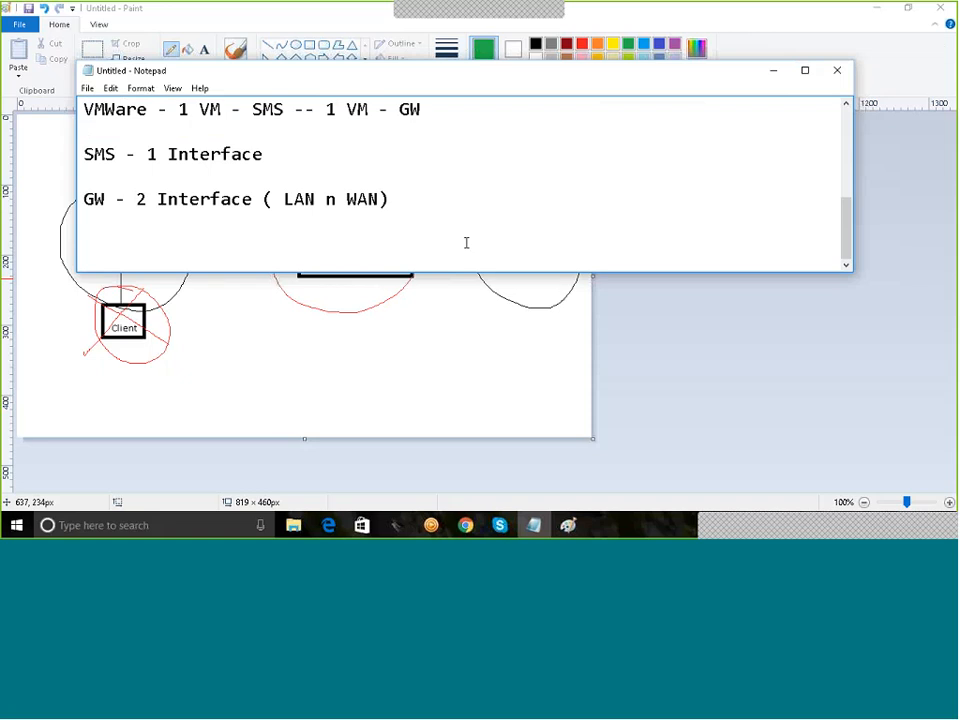
{"action": "type", "text": "1st Step -"}
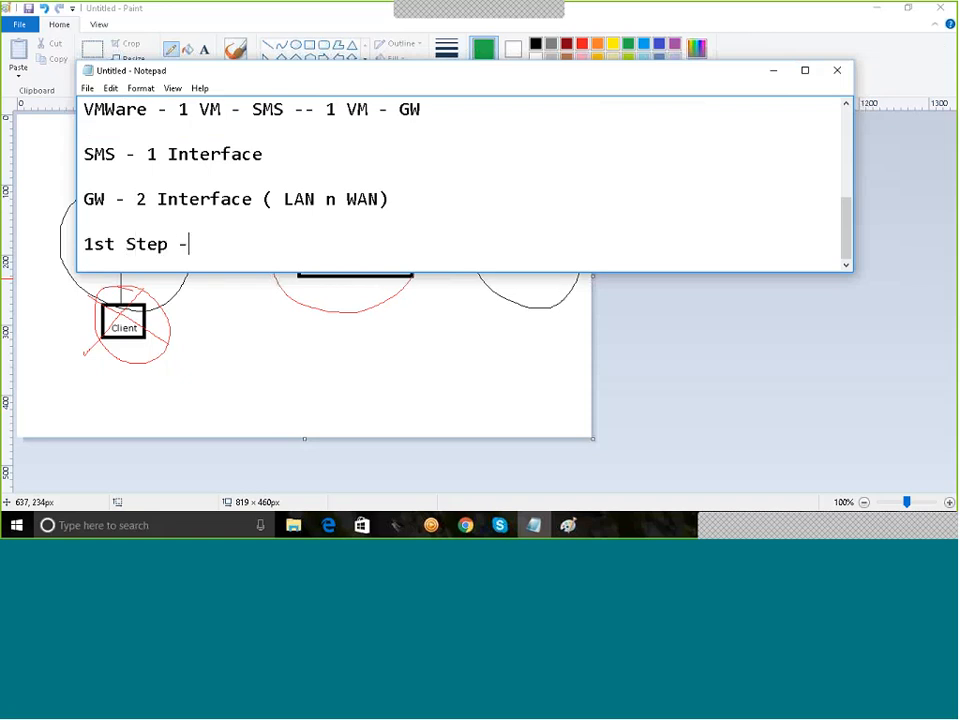
{"action": "type", "text": " OS Installatio"}
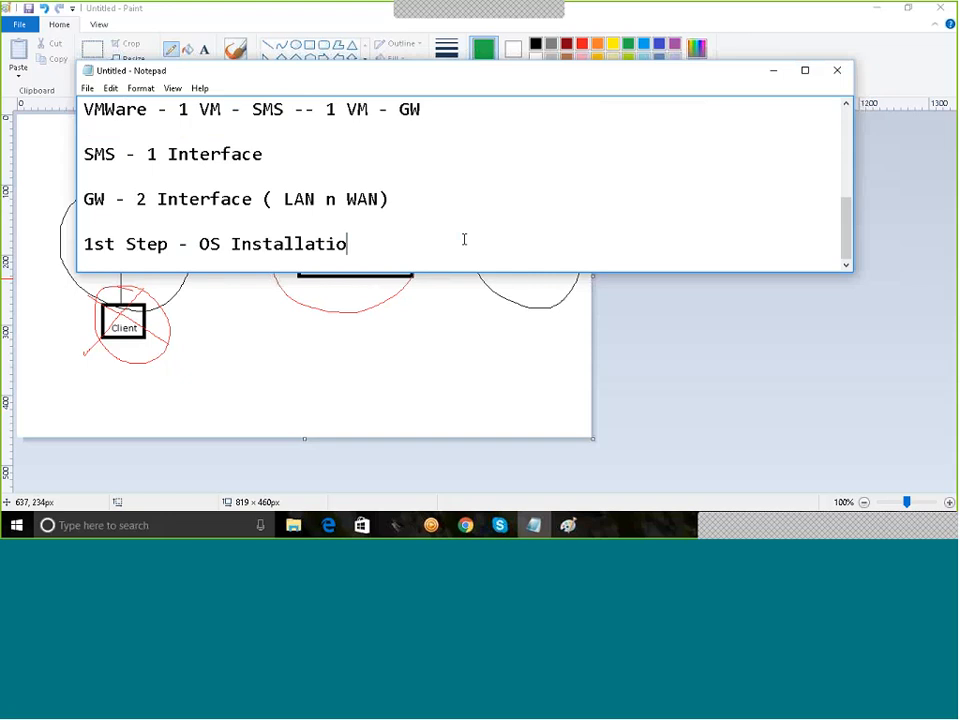
{"action": "type", "text": "n (GAIA) -"}
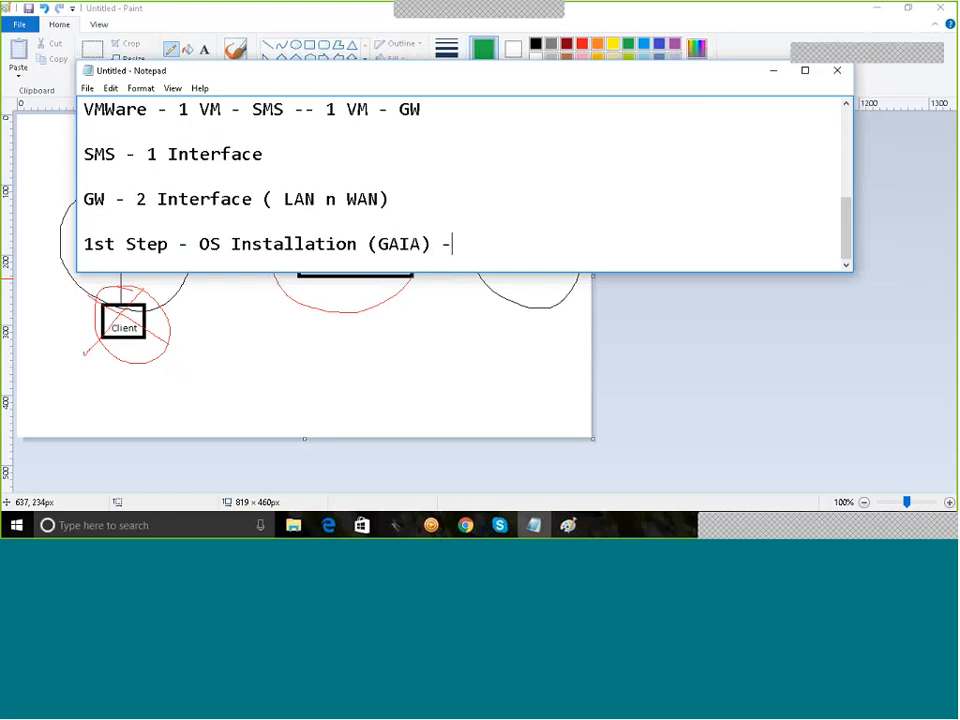
{"action": "type", "text": " Check"}
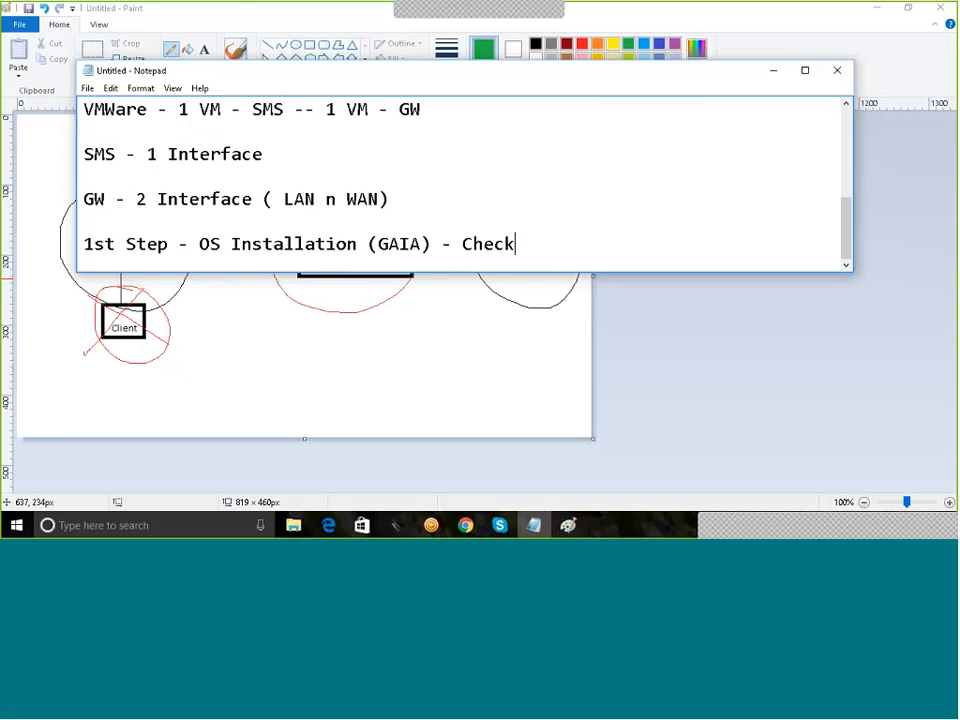
{"action": "type", "text": "point Modules"}
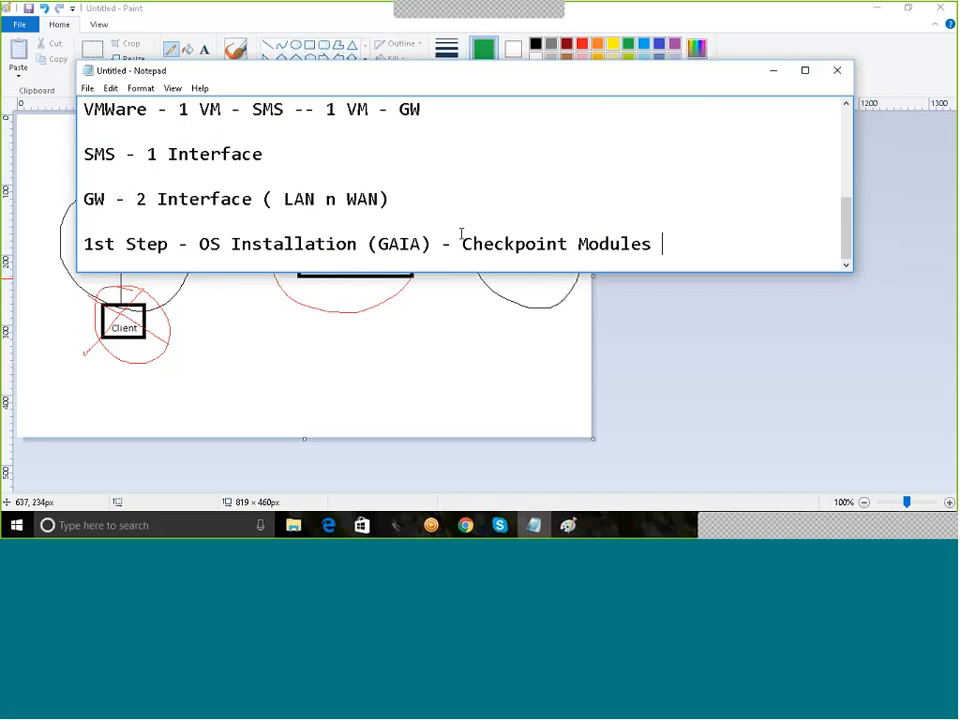
Step: Bring the diagram back and draw a green stroke from the central box to the right circle
{"action": "left_click", "coordinate": [389, 370]}
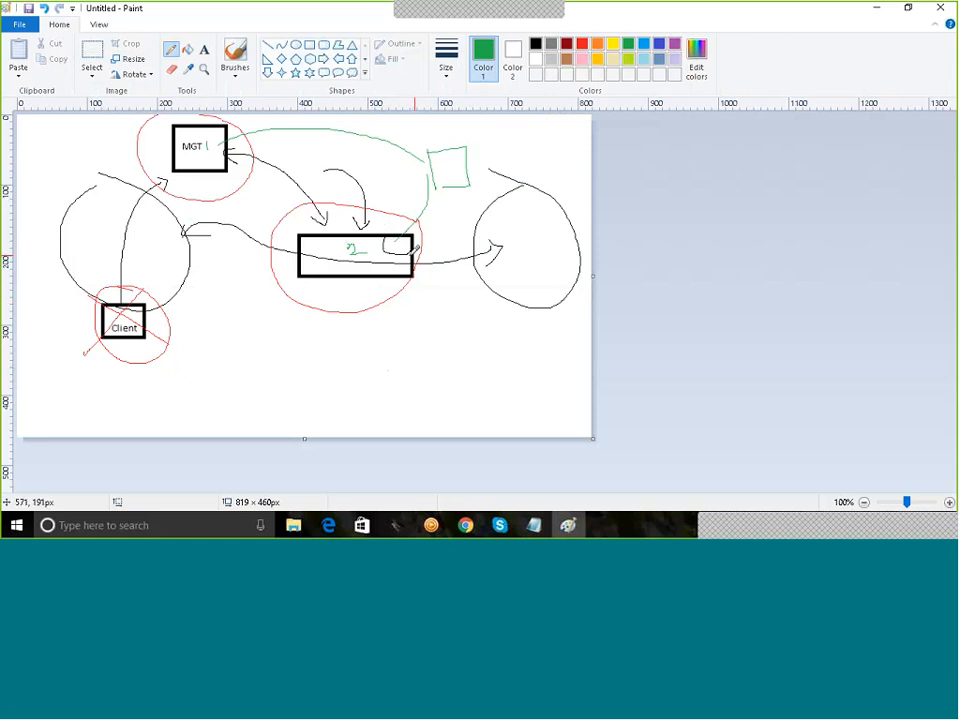
{"action": "mouse_move", "coordinate": [410, 255]}
{"action": "left_mouse_down"}
{"action": "mouse_move", "coordinate": [549, 258]}
{"action": "mouse_move", "coordinate": [515, 288]}
{"action": "mouse_move", "coordinate": [454, 246]}
{"action": "mouse_move", "coordinate": [463, 235]}
{"action": "left_mouse_up"}
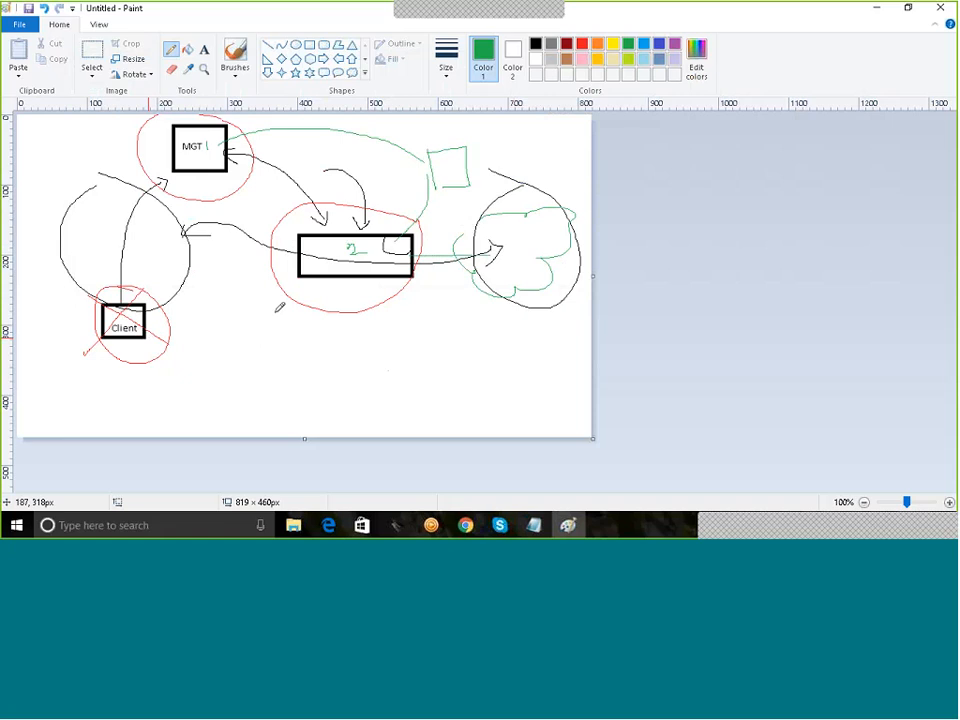
Step: Erase the whole drawing and draw a green square in the lower left of the canvas
{"action": "key", "text": "ctrl+a"}
{"action": "key", "text": "Delete"}
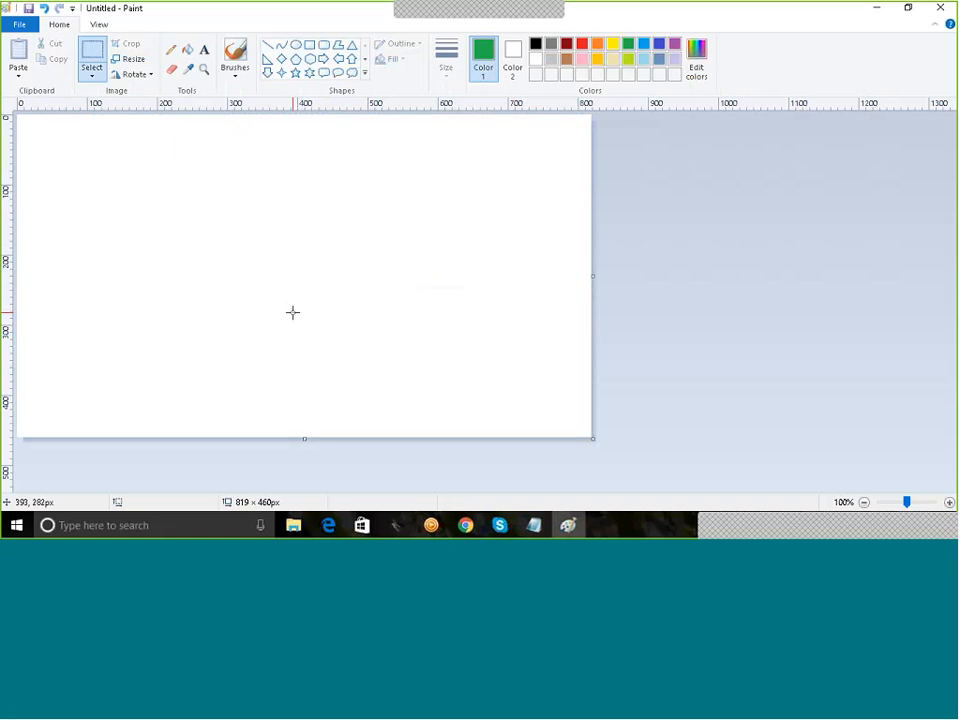
{"action": "left_click", "coordinate": [310, 46]}
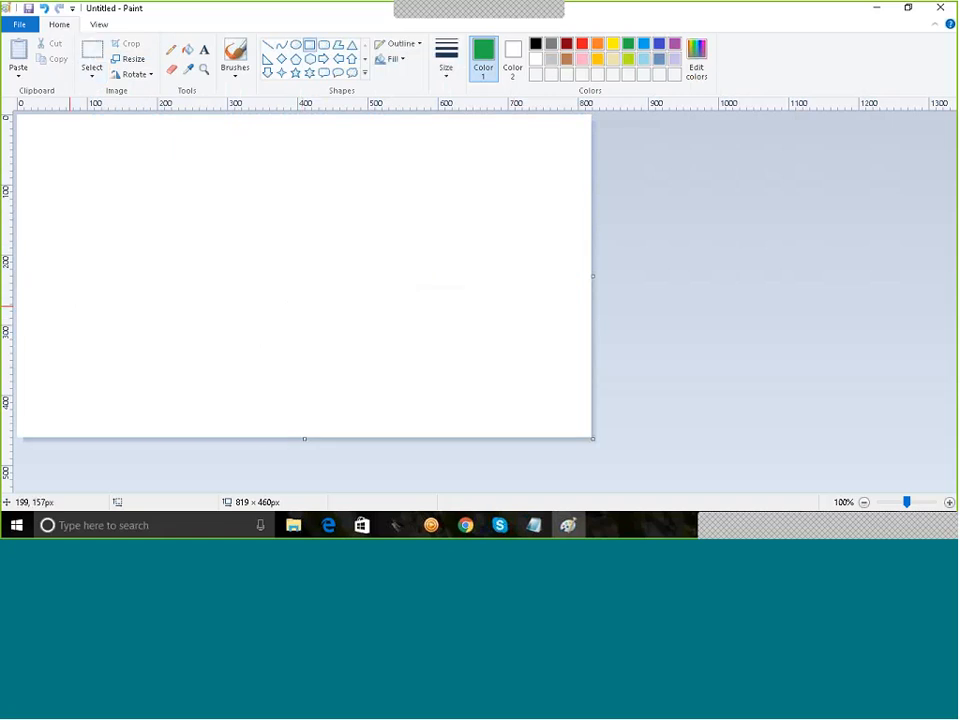
{"action": "left_click_drag", "start_coordinate": [78, 297], "coordinate": [130, 350]}
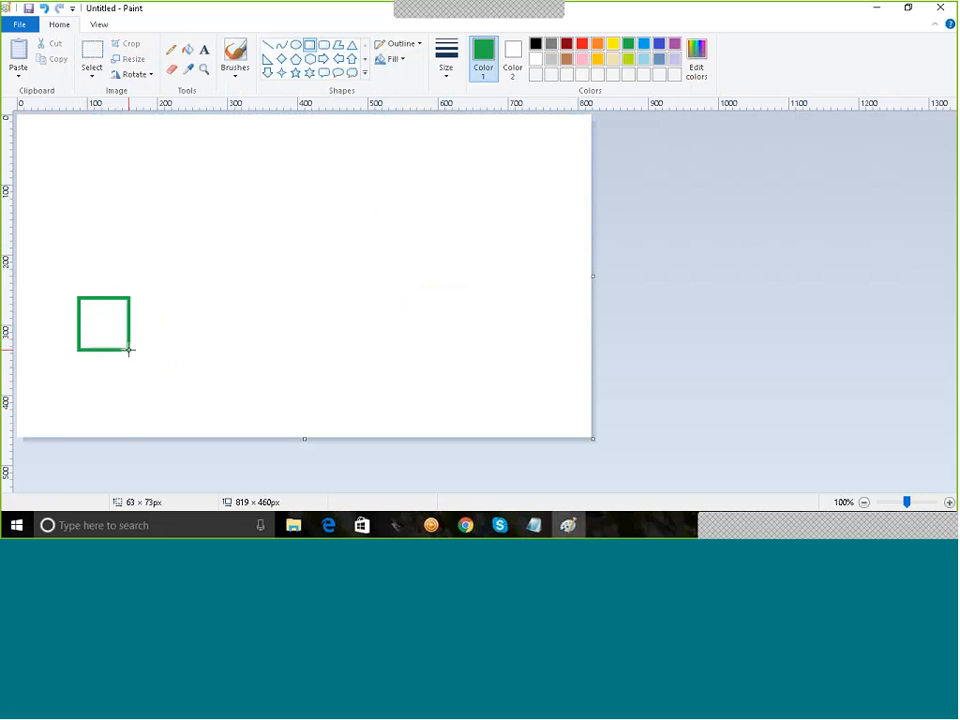
Step: Label the square 'Client' with the address '10.1.50.10/24' written below it
{"action": "left_click", "coordinate": [204, 49]}
{"action": "left_click", "coordinate": [73, 366]}
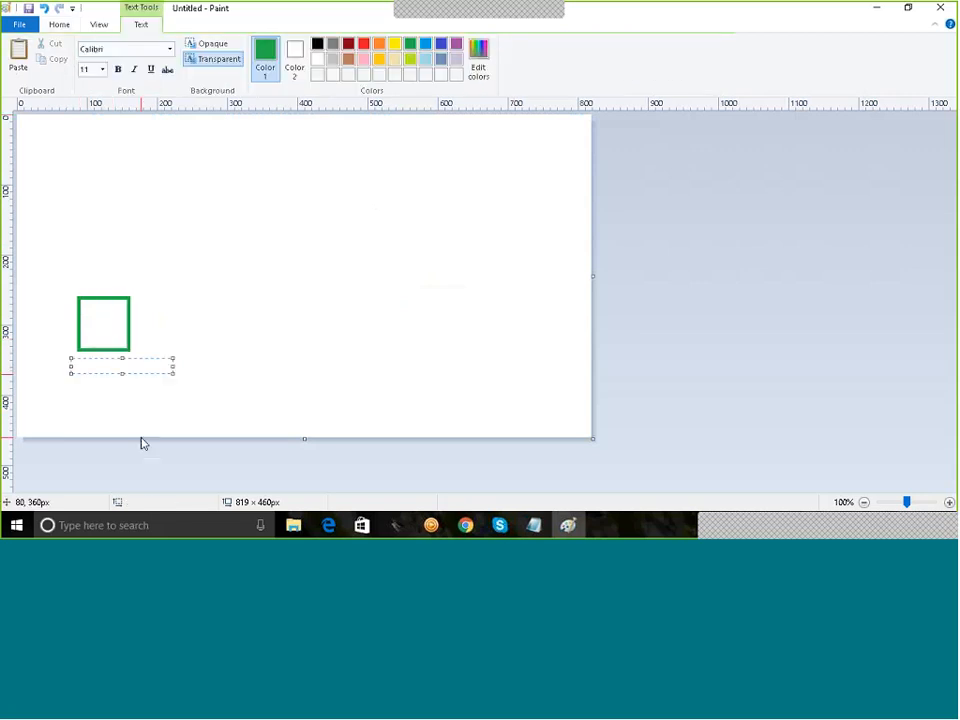
{"action": "type", "text": "10.1."}
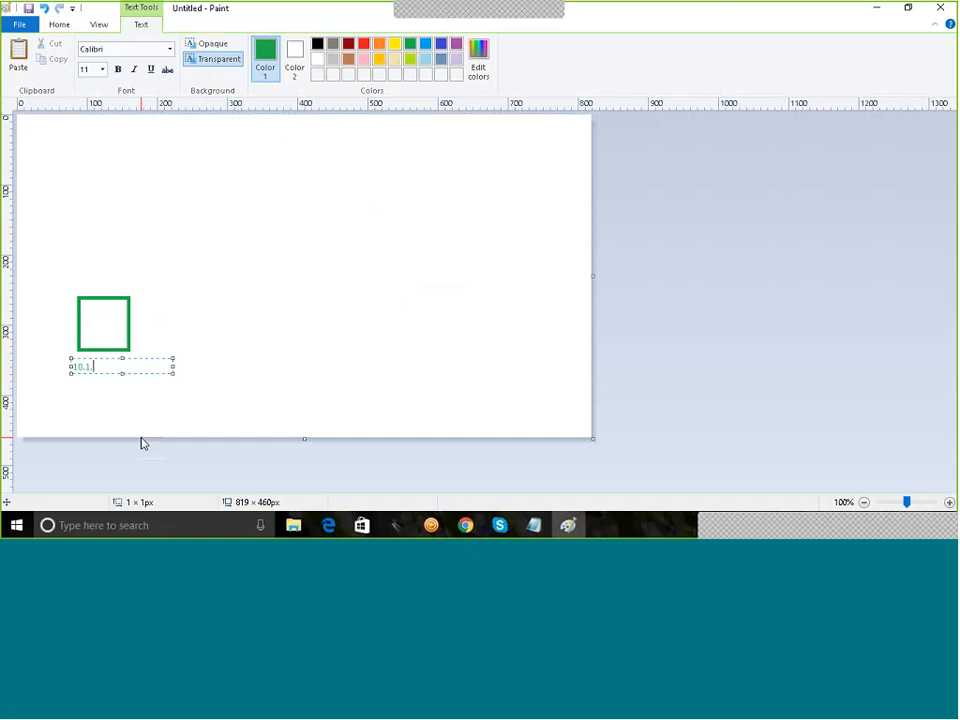
{"action": "type", "text": "50"}
{"action": "type", "text": ".1"}
{"action": "type", "text": "0/3"}
{"action": "type", "text": "4"}
{"action": "left_click", "coordinate": [133, 347]}
{"action": "left_click", "coordinate": [87, 319]}
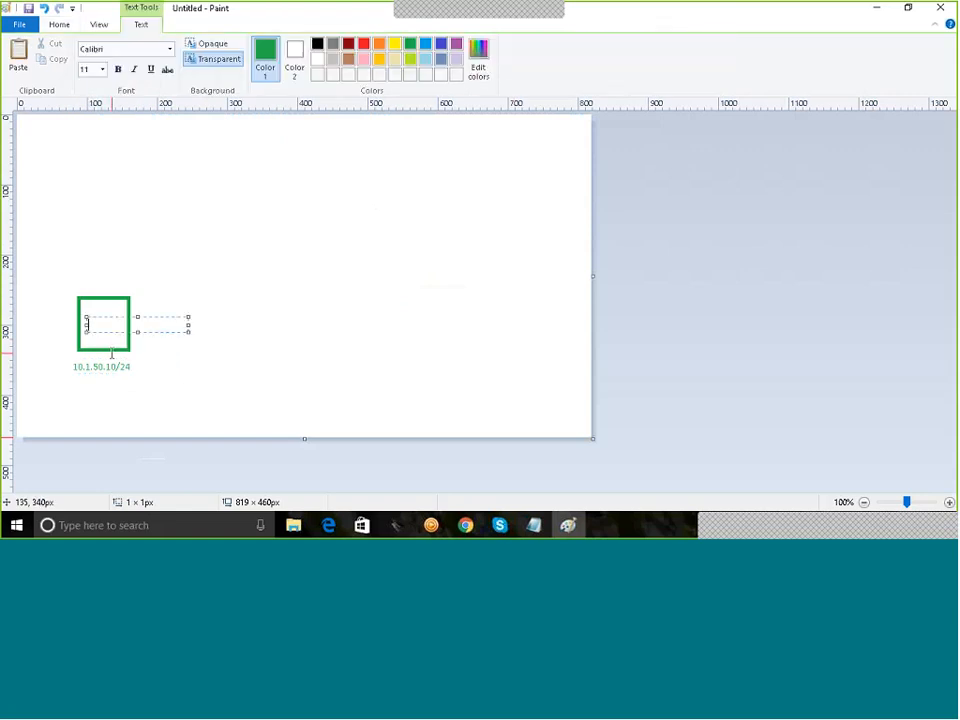
{"action": "type", "text": "Client"}
{"action": "left_click", "coordinate": [238, 261]}
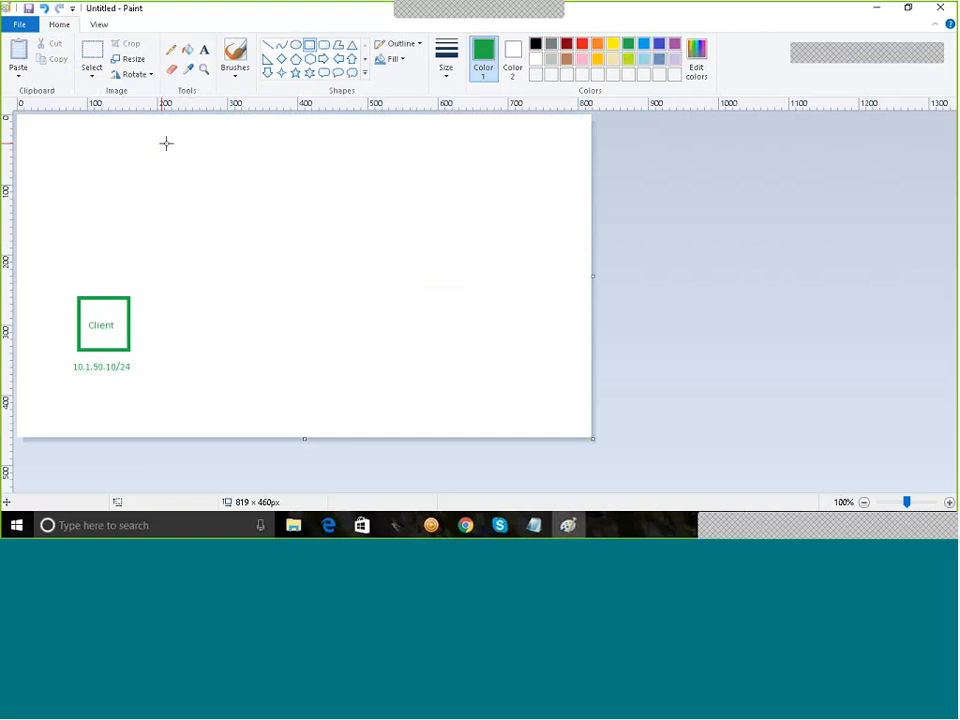
Step: Draw a second square near the top left and label it 'SMS'
{"action": "left_click_drag", "start_coordinate": [161, 137], "coordinate": [231, 192]}
{"action": "left_click", "coordinate": [290, 163]}
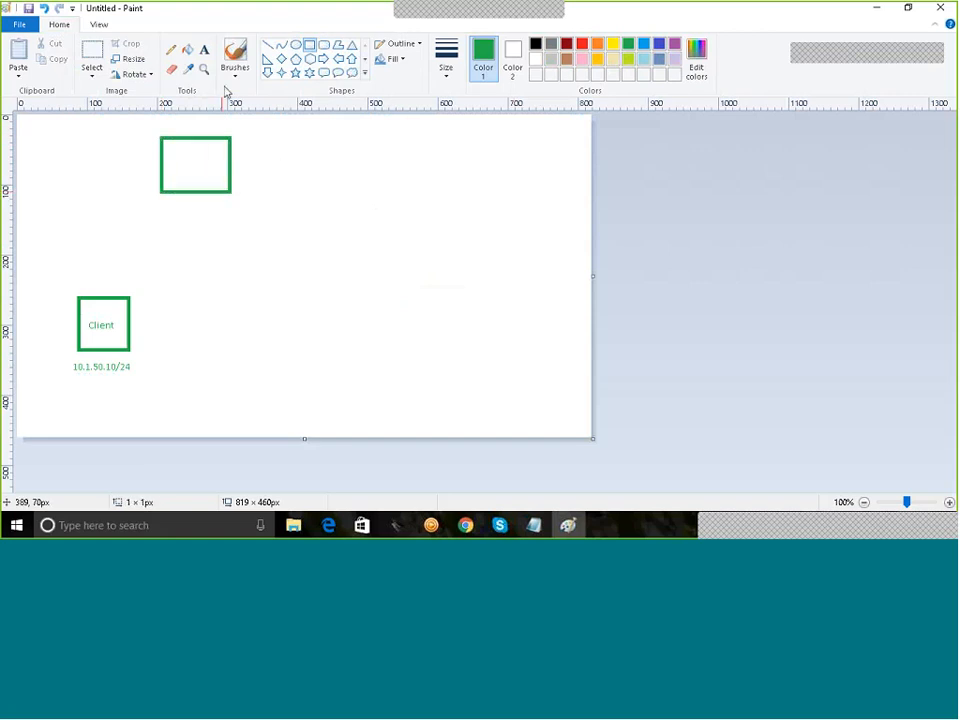
{"action": "left_click", "coordinate": [204, 49]}
{"action": "left_click", "coordinate": [183, 152]}
{"action": "left_click", "coordinate": [176, 158]}
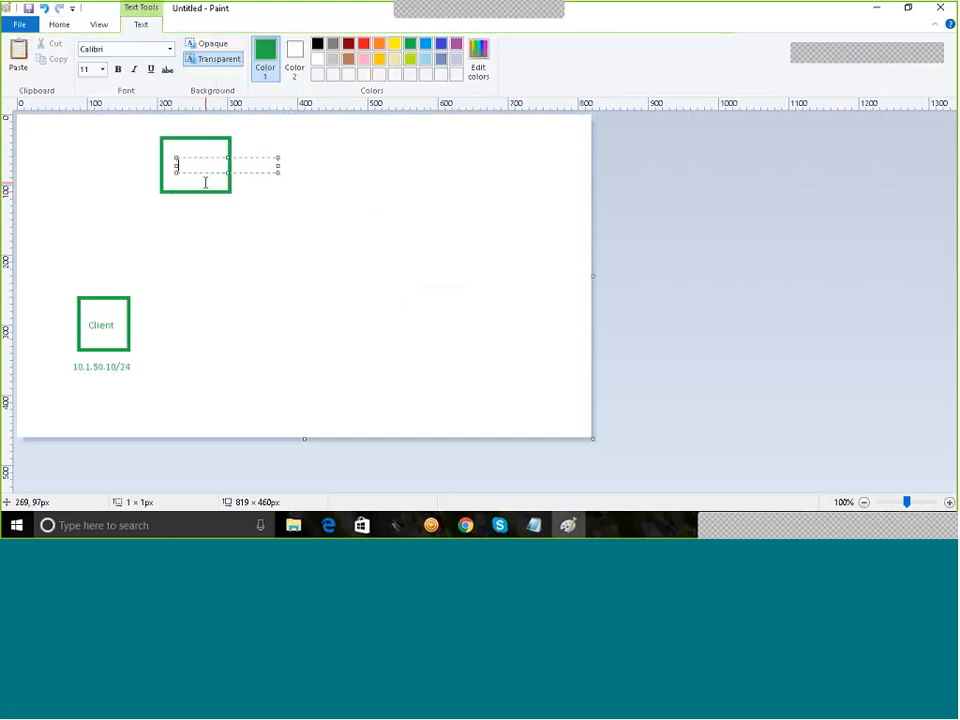
{"action": "type", "text": "SMS"}
{"action": "left_click", "coordinate": [250, 176]}
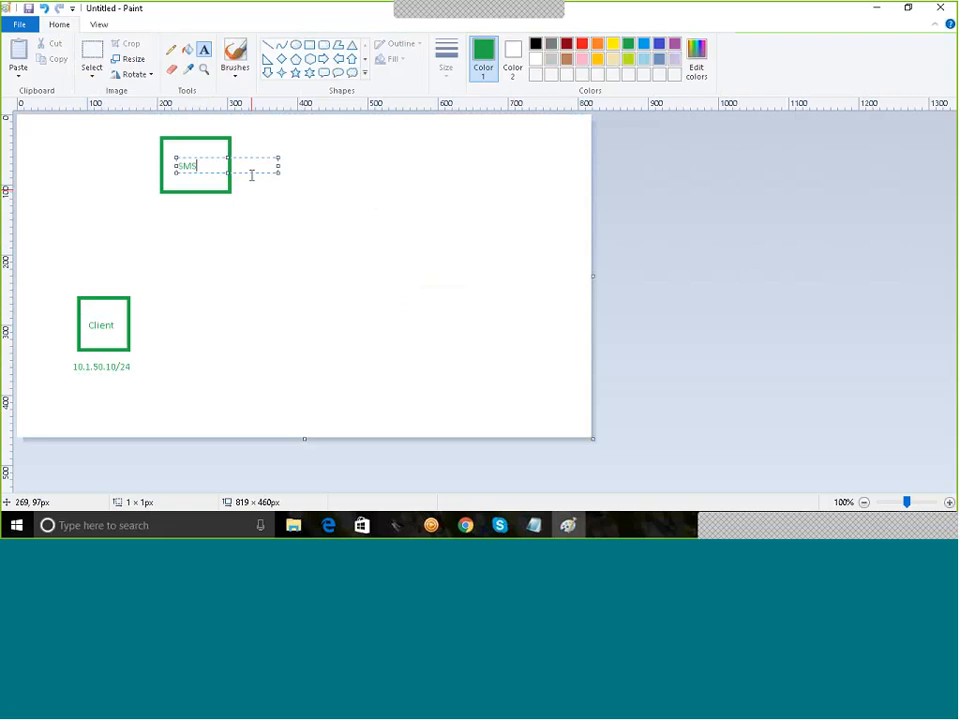
Step: Write the address 10.1.50.100 just above the SMS square
{"action": "left_click", "coordinate": [162, 120]}
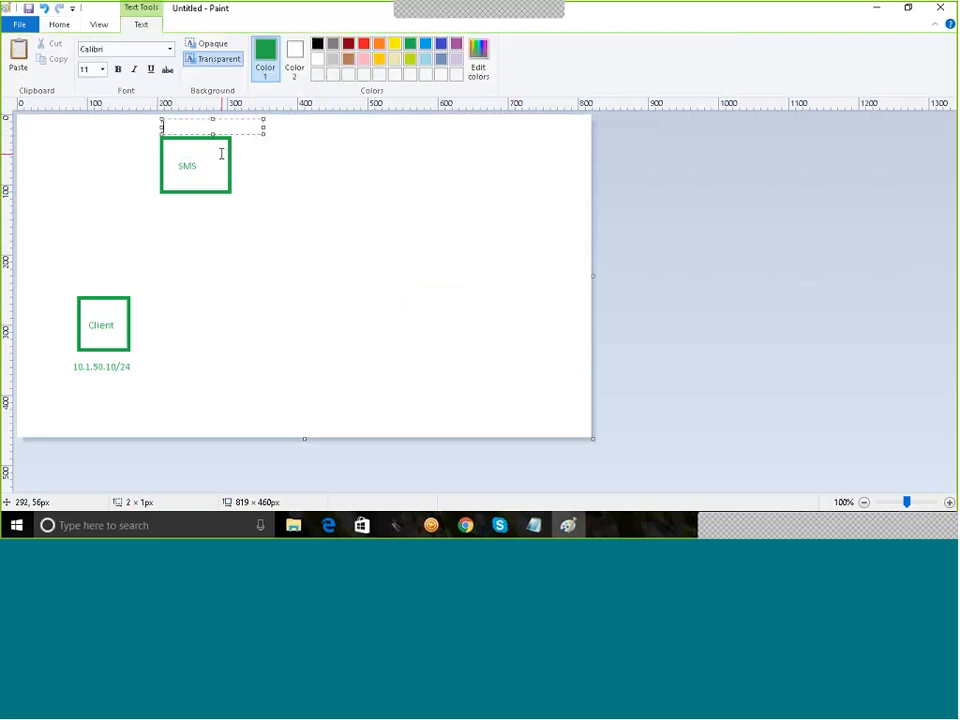
{"action": "type", "text": "10.1."}
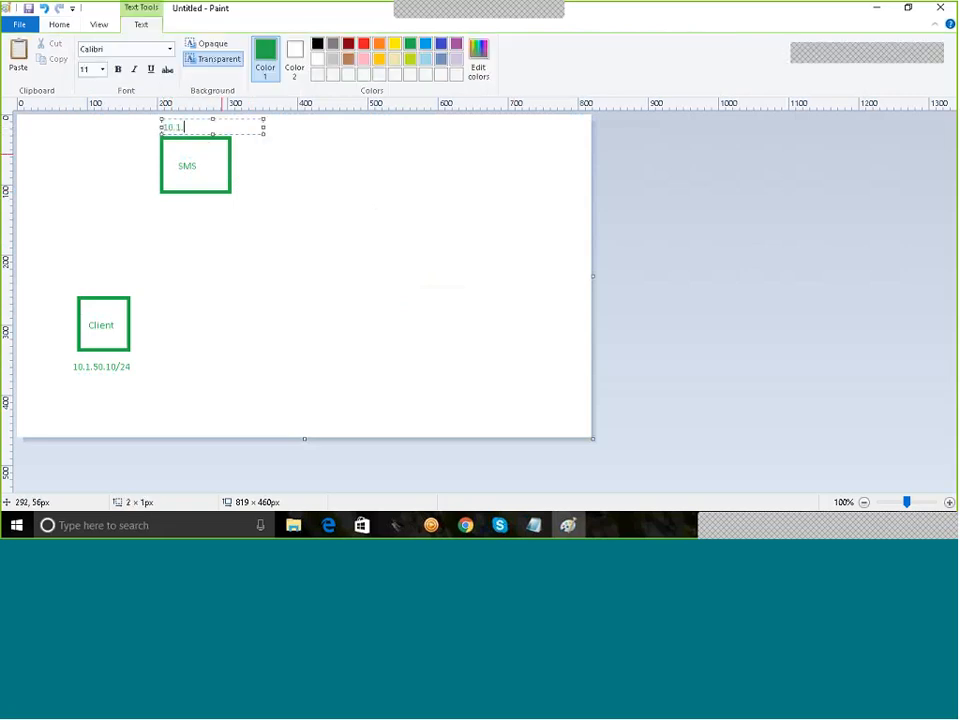
{"action": "type", "text": "50."}
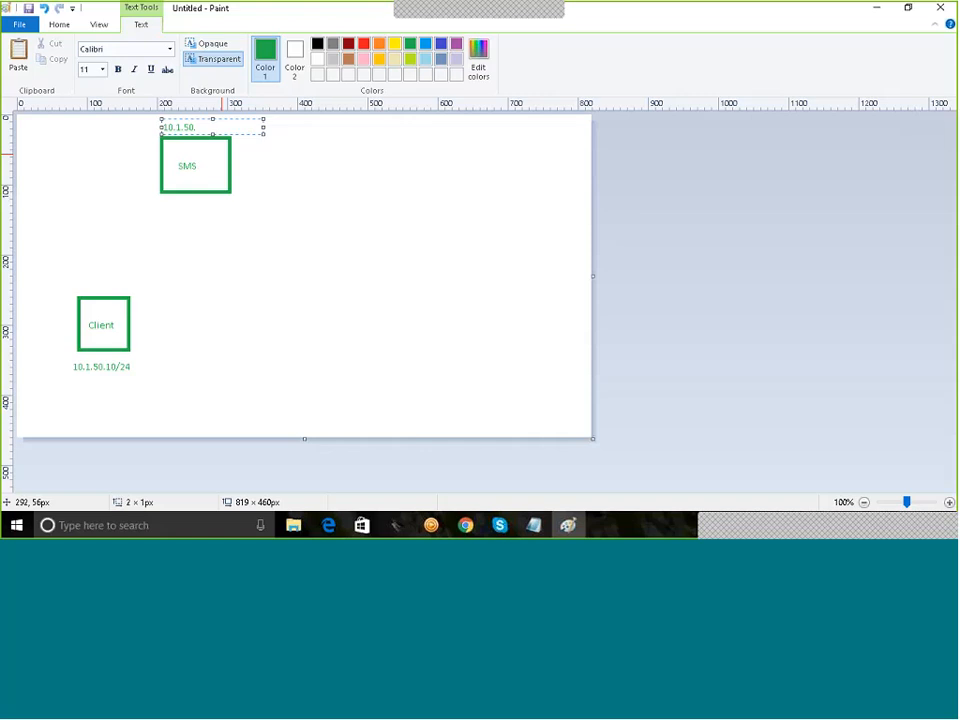
{"action": "type", "text": "100"}
{"action": "left_click", "coordinate": [388, 221]}
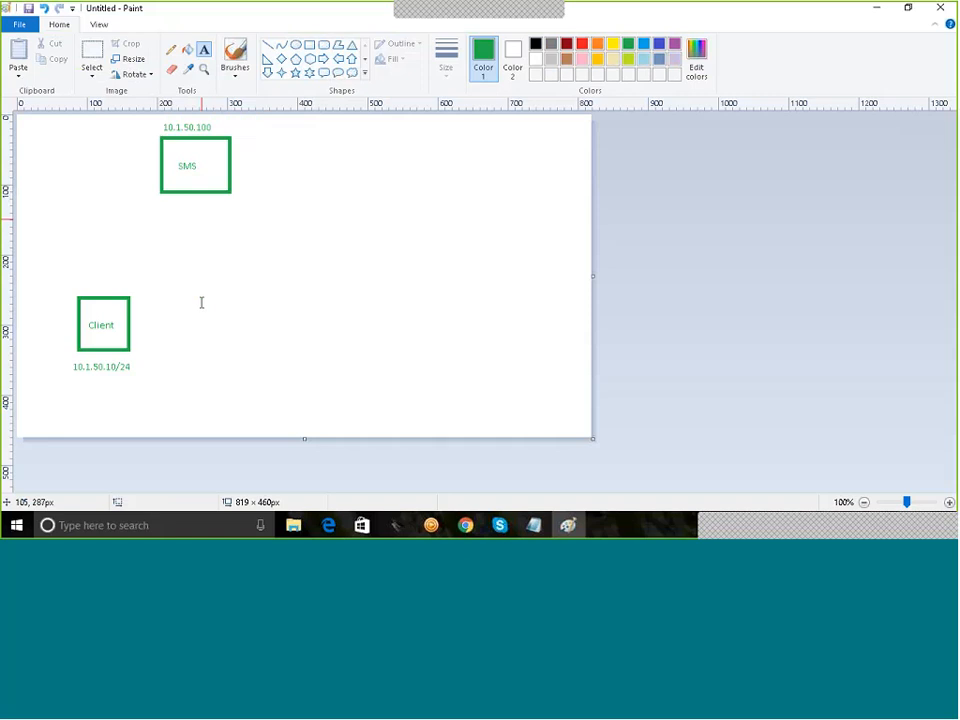
Step: Add a 'VM' line above the labels in both the Client and SMS squares
{"action": "left_click", "coordinate": [93, 314]}
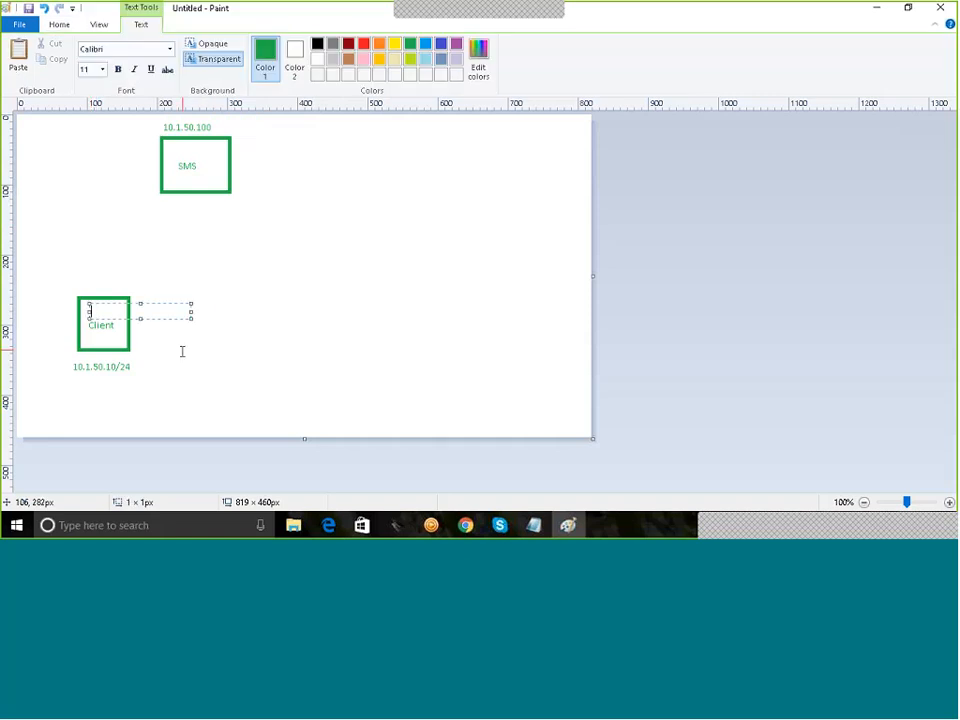
{"action": "type", "text": "VM"}
{"action": "left_click", "coordinate": [306, 253]}
{"action": "left_click", "coordinate": [179, 151]}
{"action": "type", "text": "VM"}
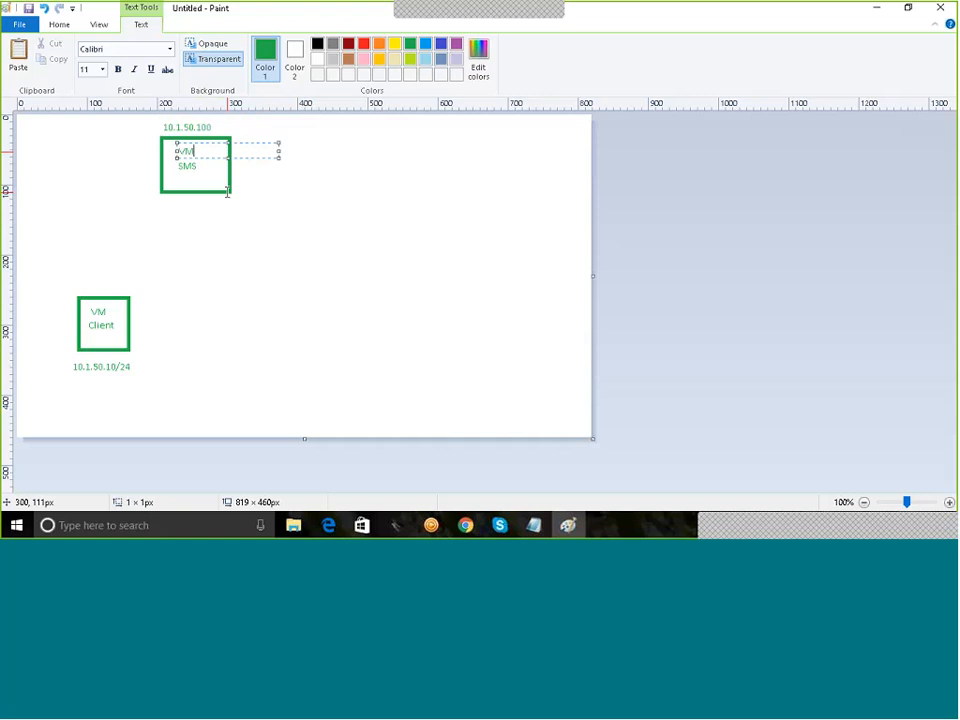
{"action": "left_click", "coordinate": [356, 230]}
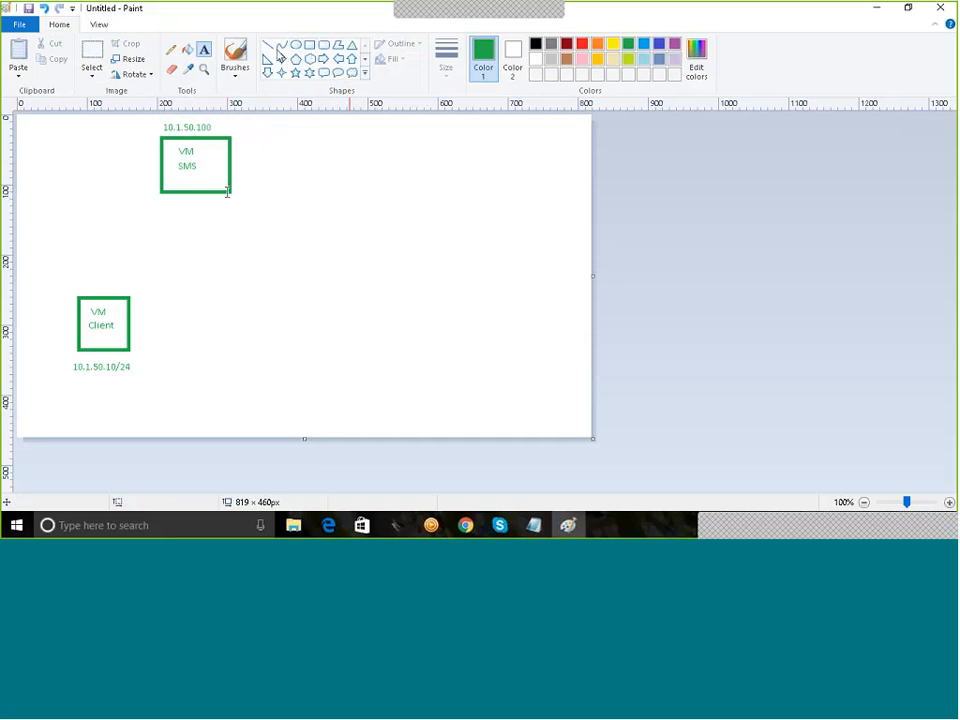
Step: Draw a small red rectangle below the VM SMS square
{"action": "left_click", "coordinate": [310, 45]}
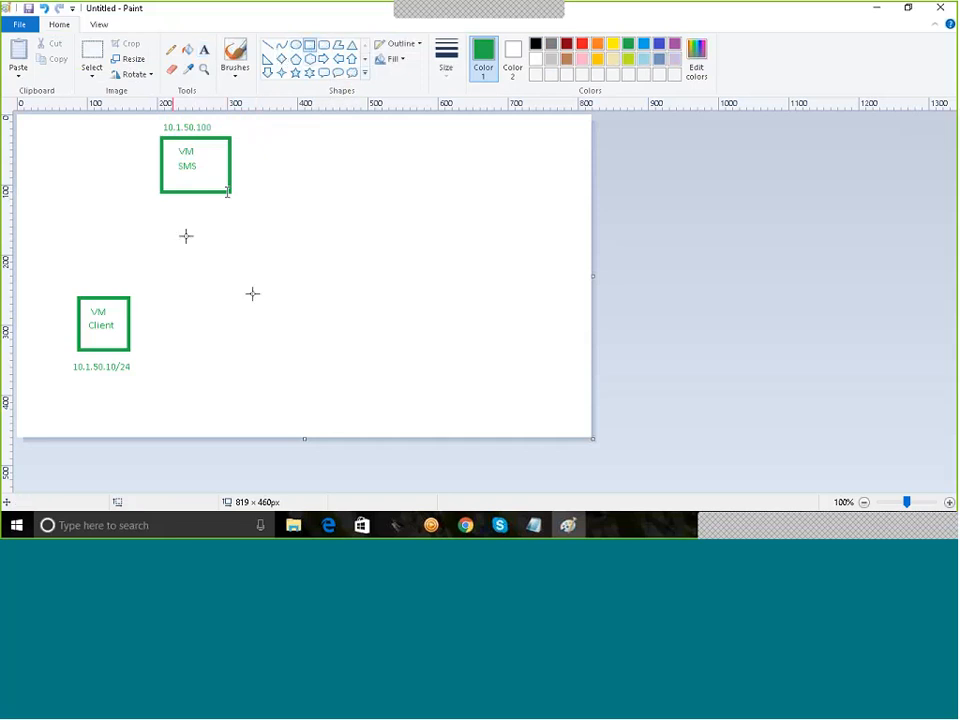
{"action": "left_click_drag", "start_coordinate": [185, 230], "coordinate": [274, 251]}
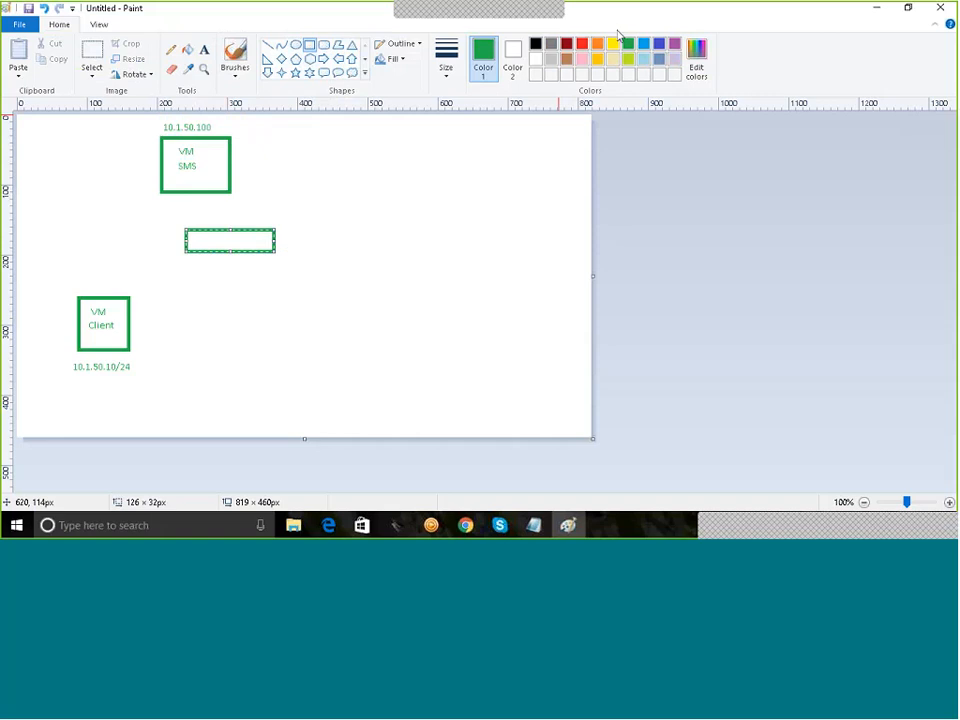
{"action": "left_click", "coordinate": [582, 44]}
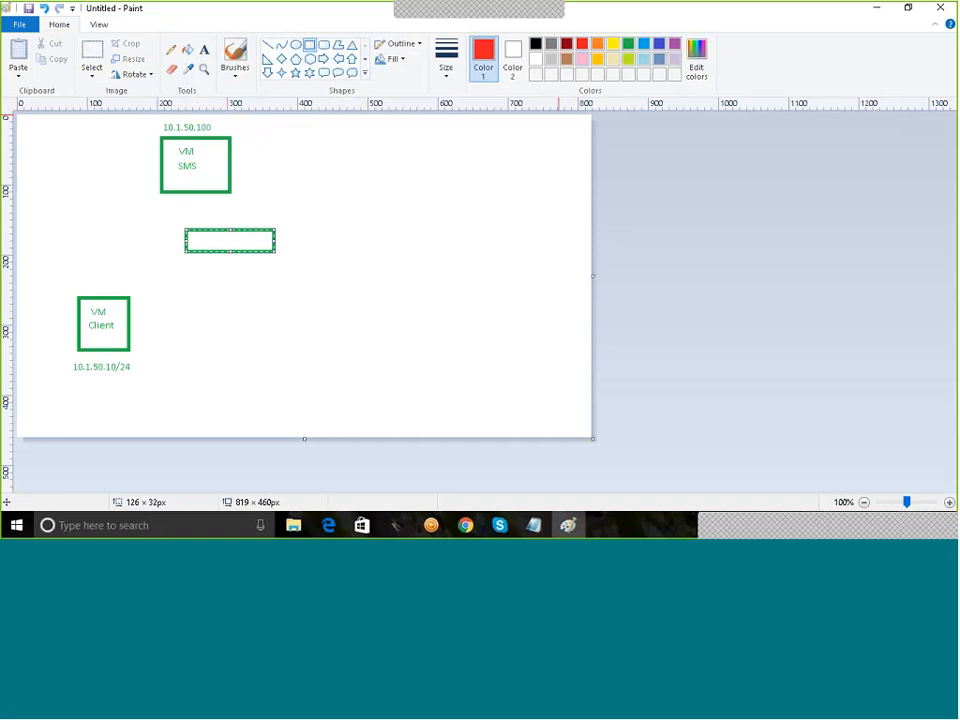
{"action": "left_click", "coordinate": [379, 263]}
Step: Label the red rectangle 'VMNet 1 (VSwitch'
{"action": "left_click", "coordinate": [204, 49]}
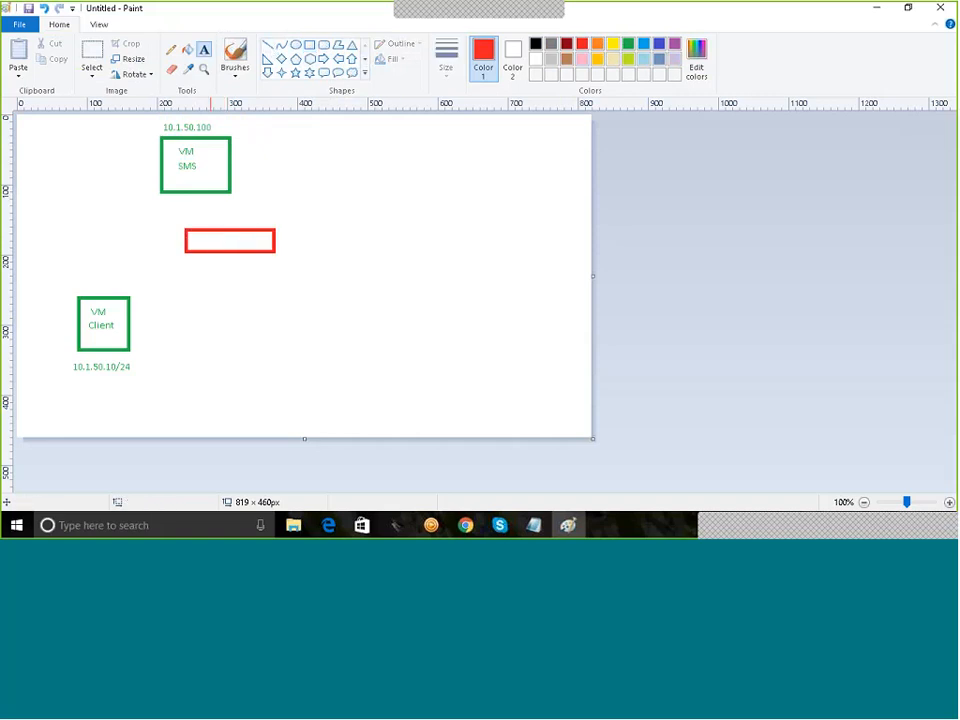
{"action": "left_click", "coordinate": [207, 243]}
{"action": "type", "text": "VM"}
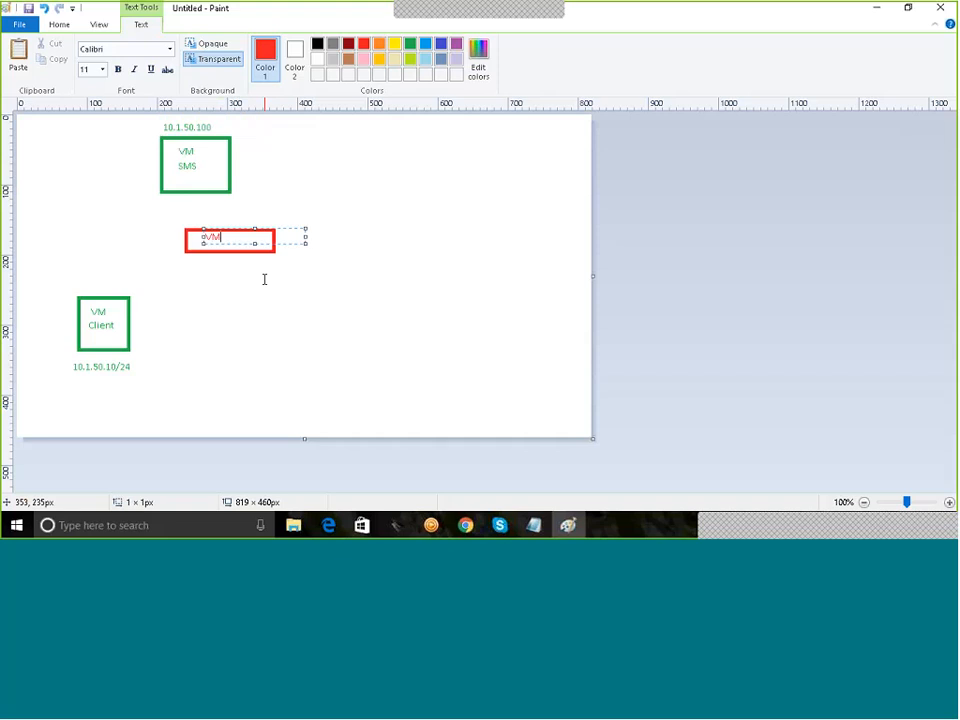
{"action": "type", "text": "Net"}
{"action": "left_click_drag", "start_coordinate": [293, 244], "coordinate": [292, 248]}
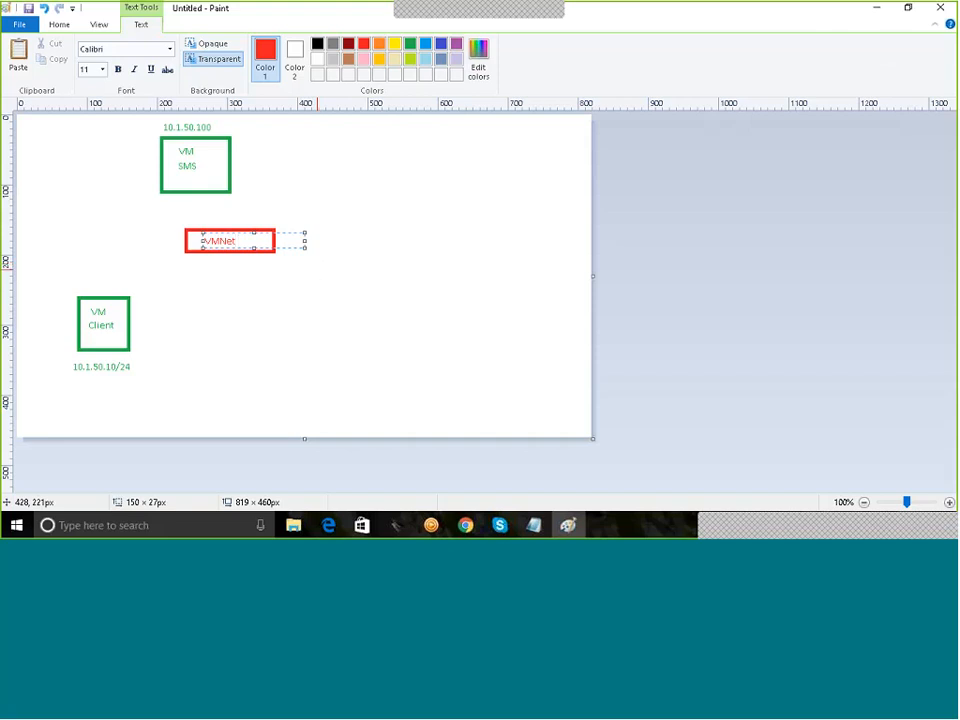
{"action": "type", "text": "1 (VSwitch"}
{"action": "mouse_move", "coordinate": [293, 244]}
{"action": "left_mouse_down"}
{"action": "mouse_move", "coordinate": [279, 246]}
{"action": "mouse_move", "coordinate": [285, 253]}
{"action": "left_mouse_up"}
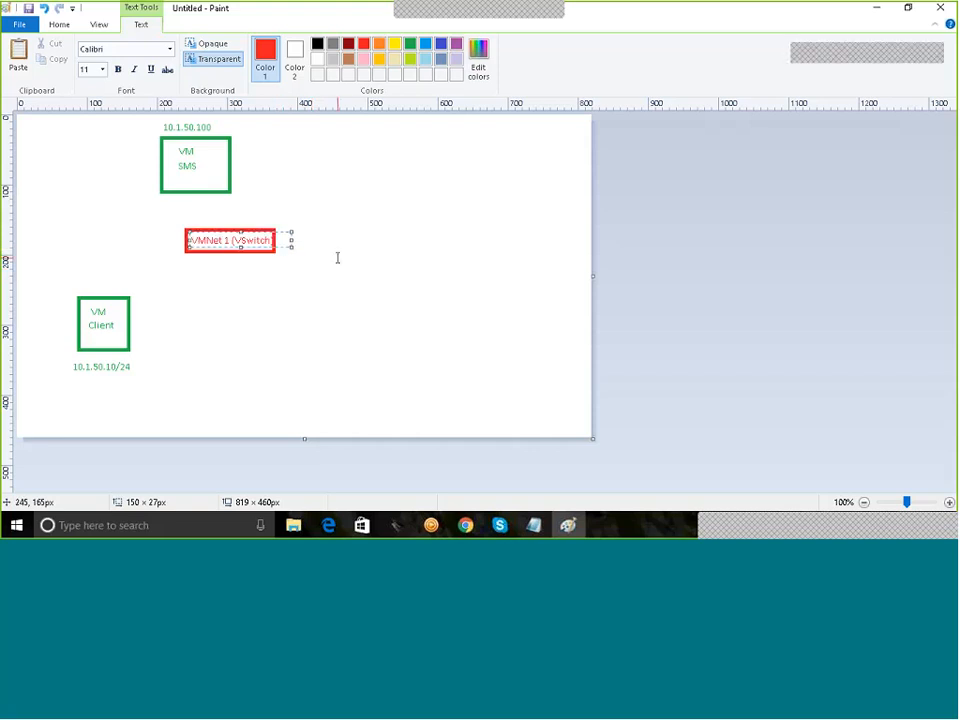
{"action": "left_click", "coordinate": [335, 256]}
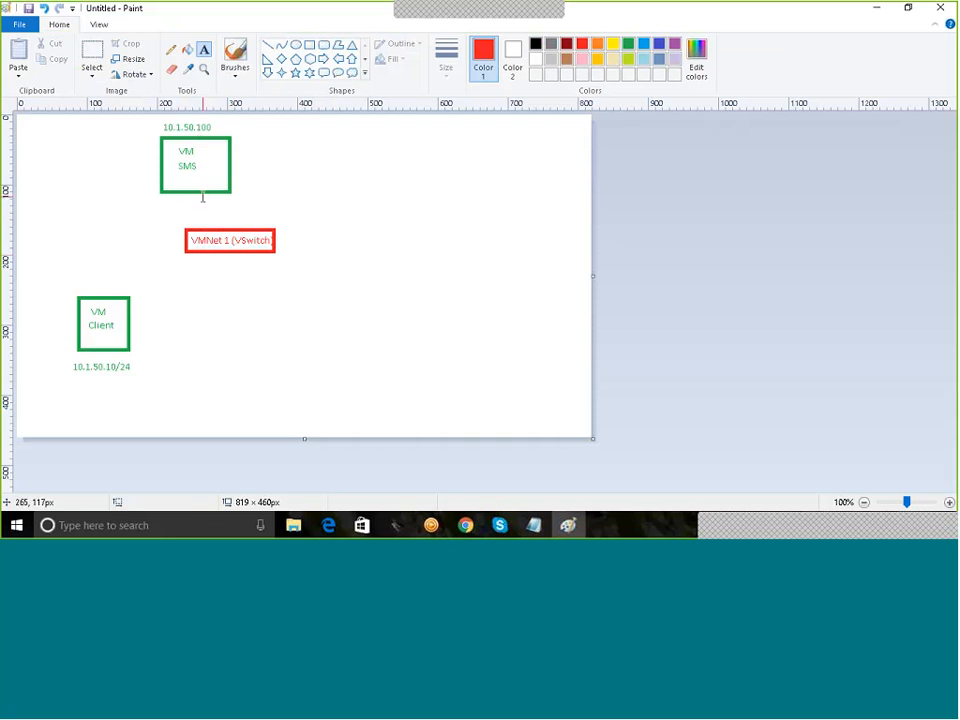
Step: Draw red lines connecting the VM Client and VM SMS squares to the switch box
{"action": "left_click", "coordinate": [171, 49]}
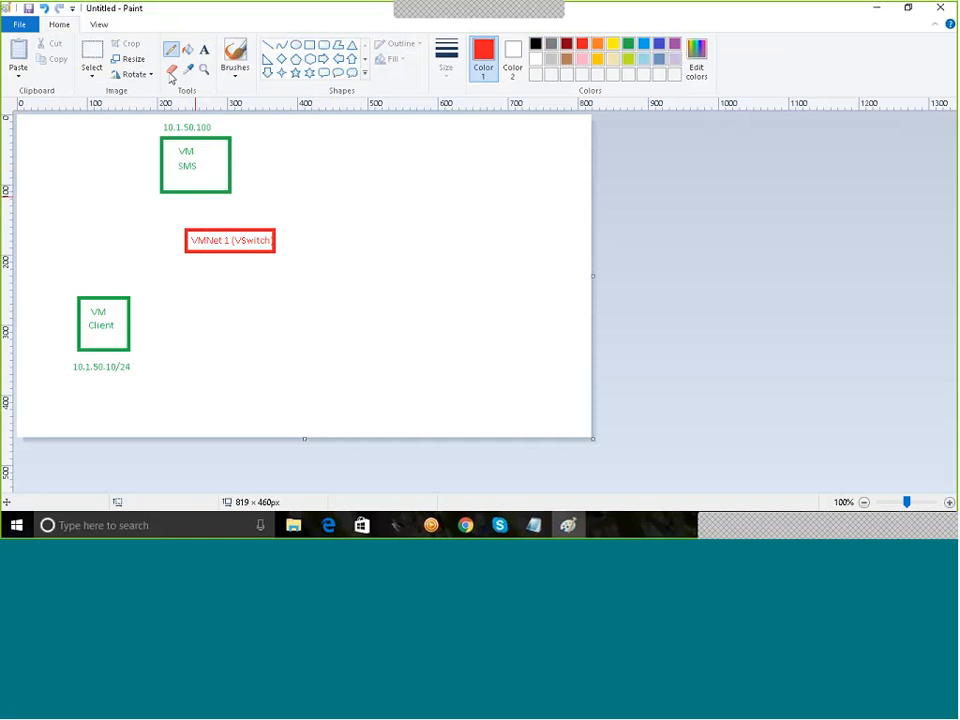
{"action": "left_click_drag", "start_coordinate": [114, 300], "coordinate": [197, 257]}
{"action": "left_click_drag", "start_coordinate": [197, 193], "coordinate": [222, 228]}
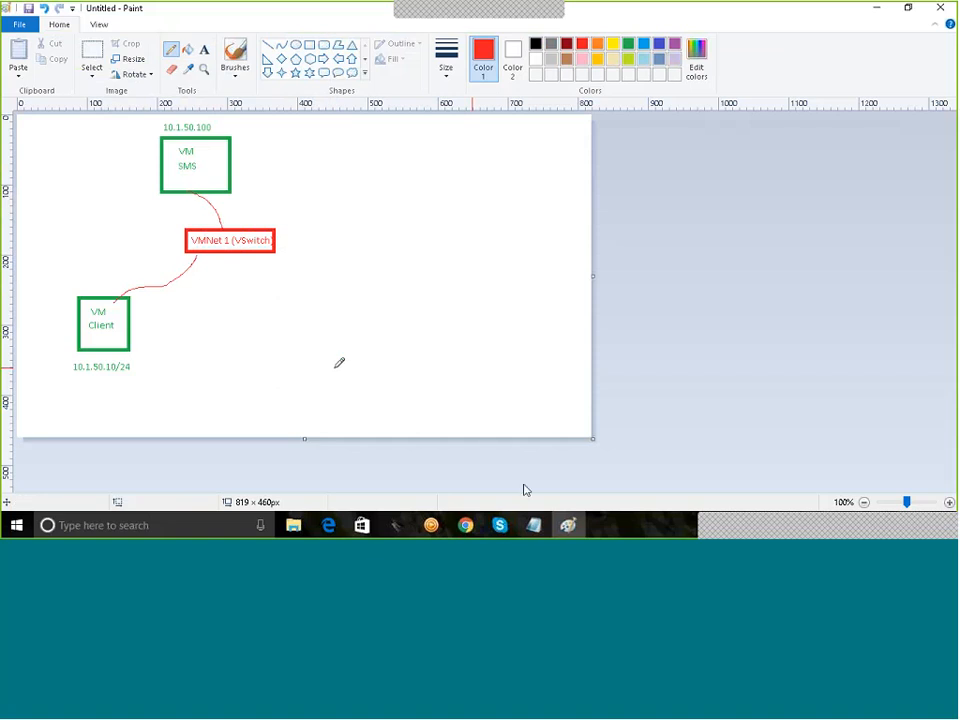
Step: Minimize Paint and the Notepad notes so VMware Workstation is in front
{"action": "left_click", "coordinate": [879, 9]}
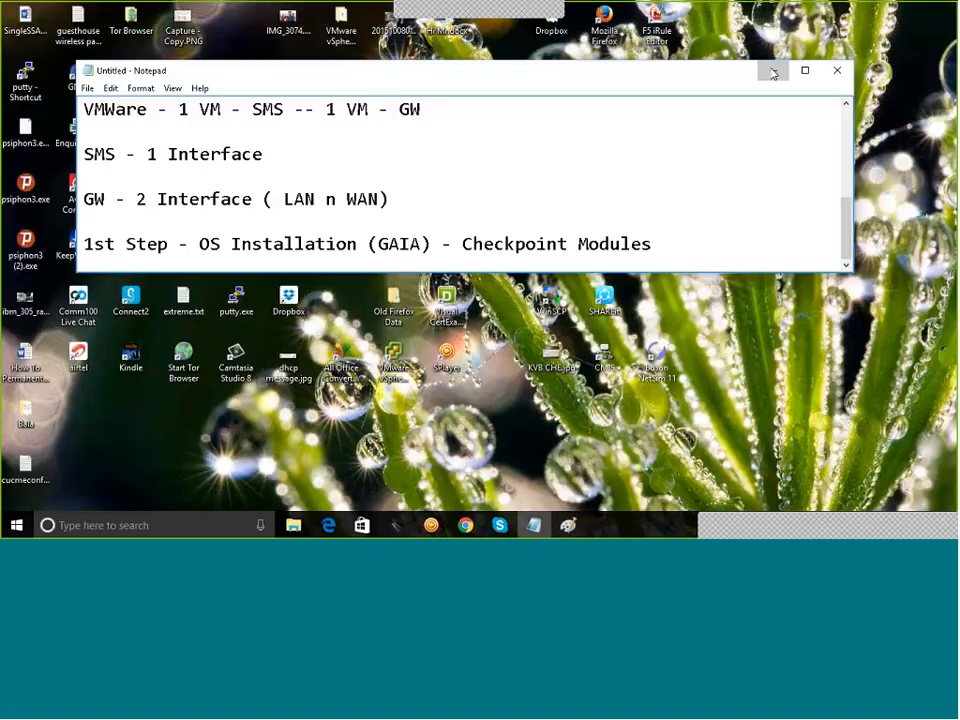
{"action": "left_click", "coordinate": [772, 72]}
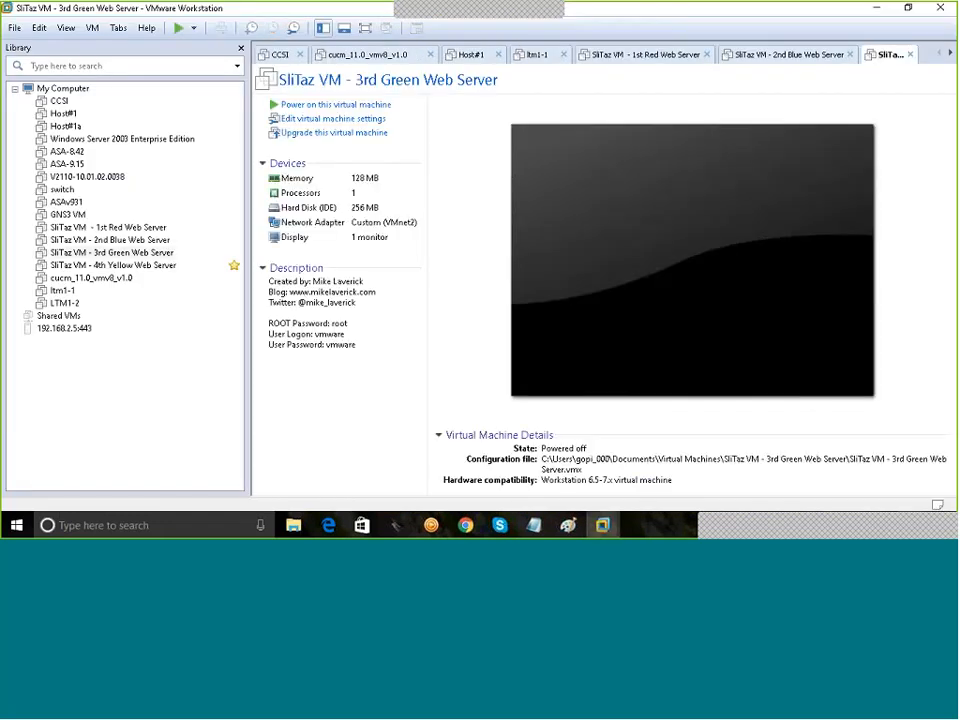
Step: Close the SliTaz, Windows Server 2003, ASA-8.42, ltm1-1 and cucm_11.0 VM tabs
{"action": "left_click", "coordinate": [909, 54]}
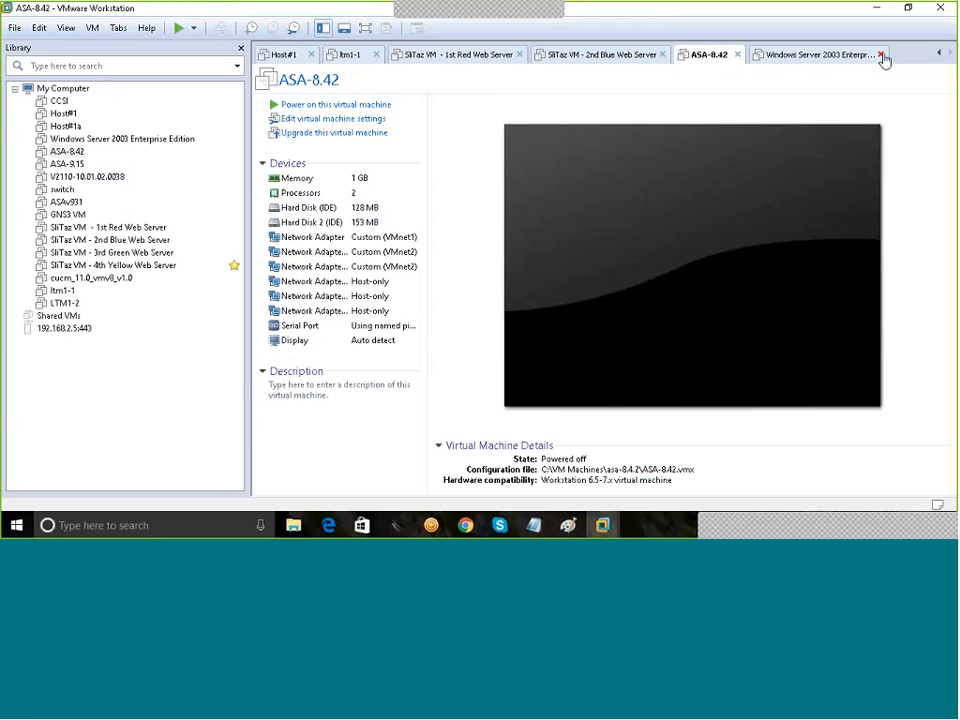
{"action": "left_click", "coordinate": [881, 55]}
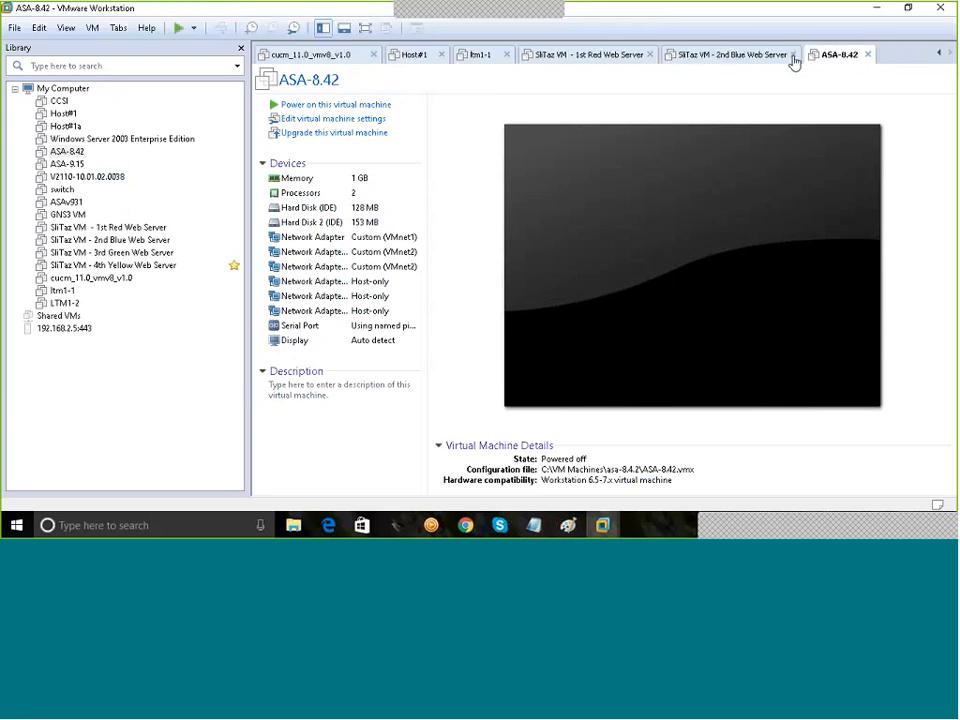
{"action": "left_click", "coordinate": [868, 56]}
{"action": "left_click", "coordinate": [849, 55]}
{"action": "left_click", "coordinate": [710, 55]}
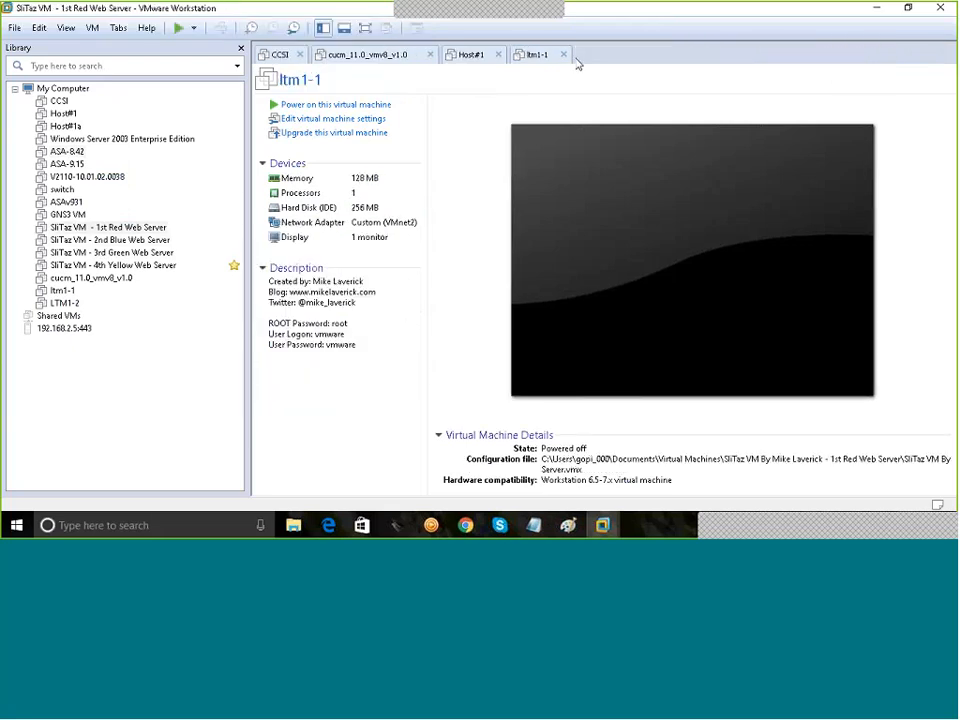
{"action": "left_click", "coordinate": [563, 55]}
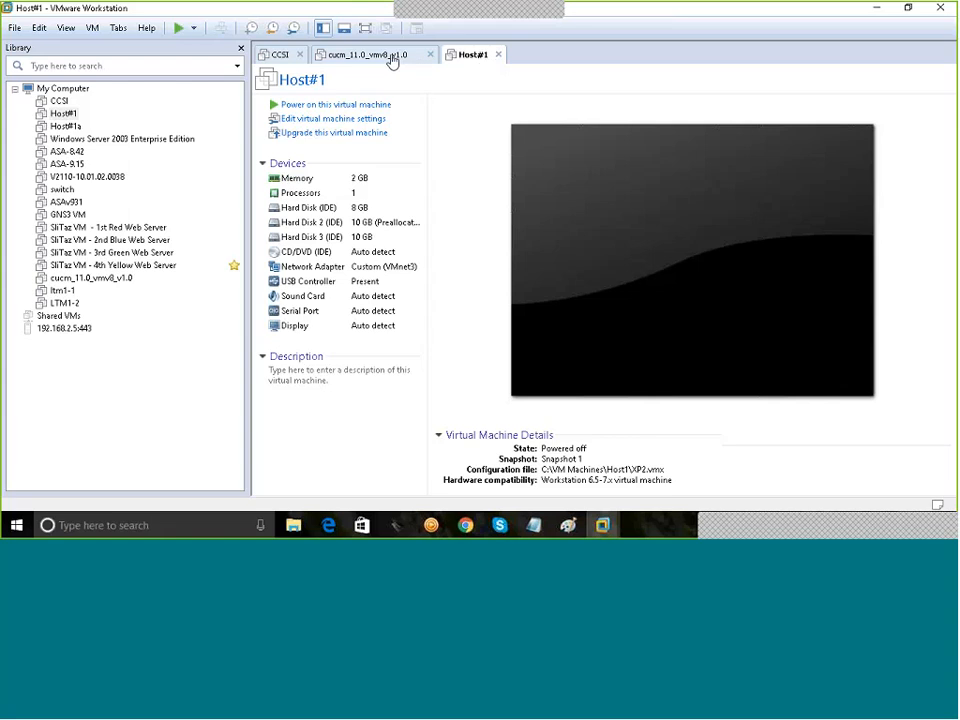
{"action": "left_click", "coordinate": [438, 60]}
{"action": "left_click", "coordinate": [430, 55]}
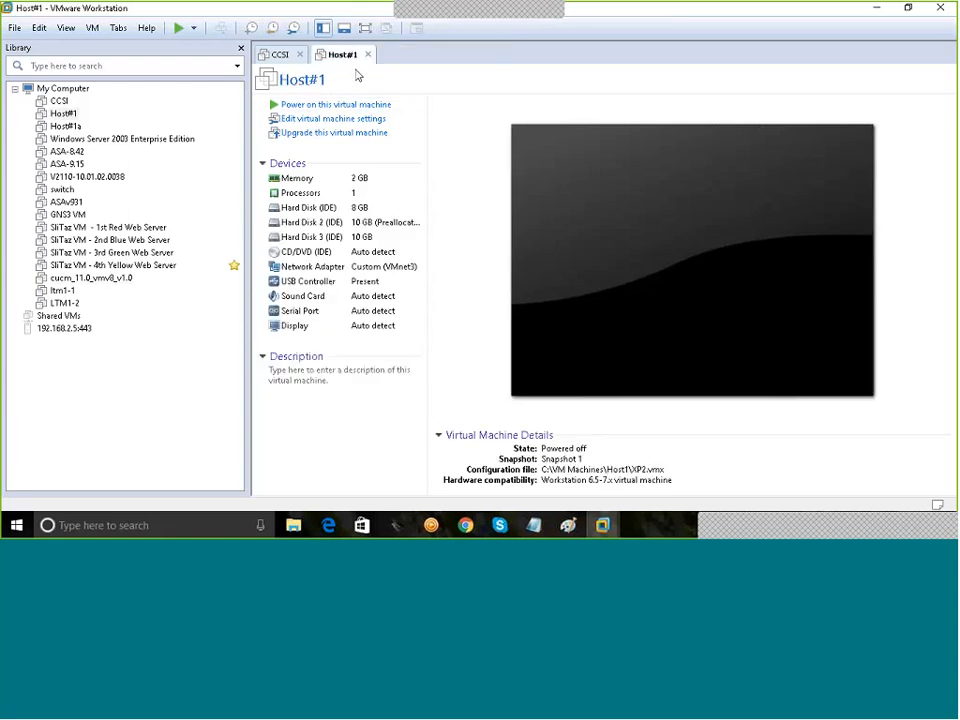
Step: Check Host#1a, then return to Host#1 and close the Host#1a tab
{"action": "left_click", "coordinate": [63, 126]}
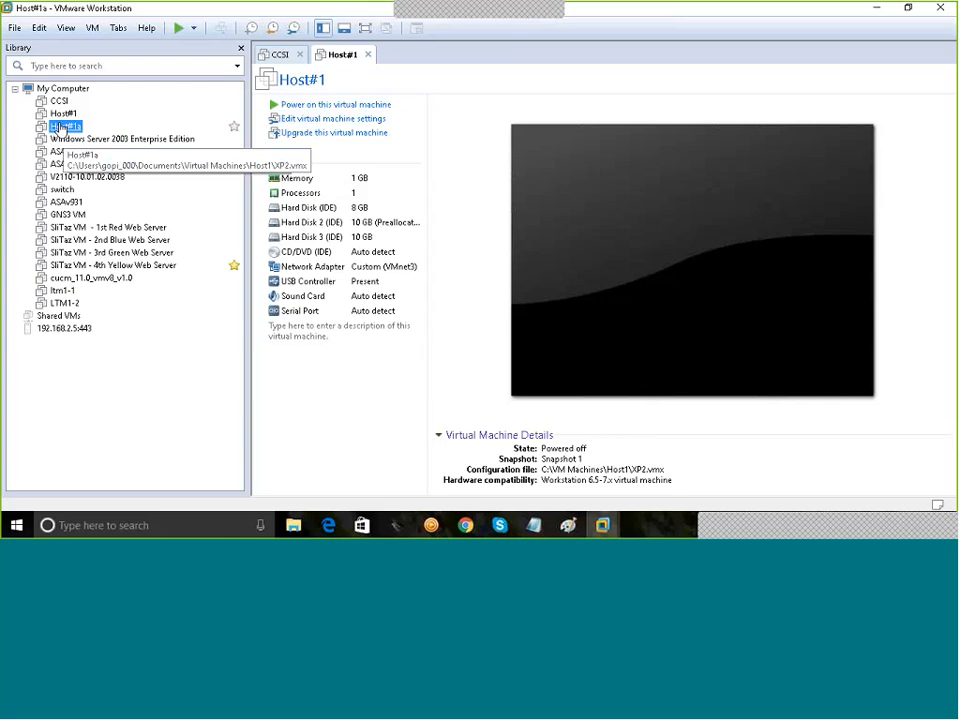
{"action": "left_click", "coordinate": [62, 114]}
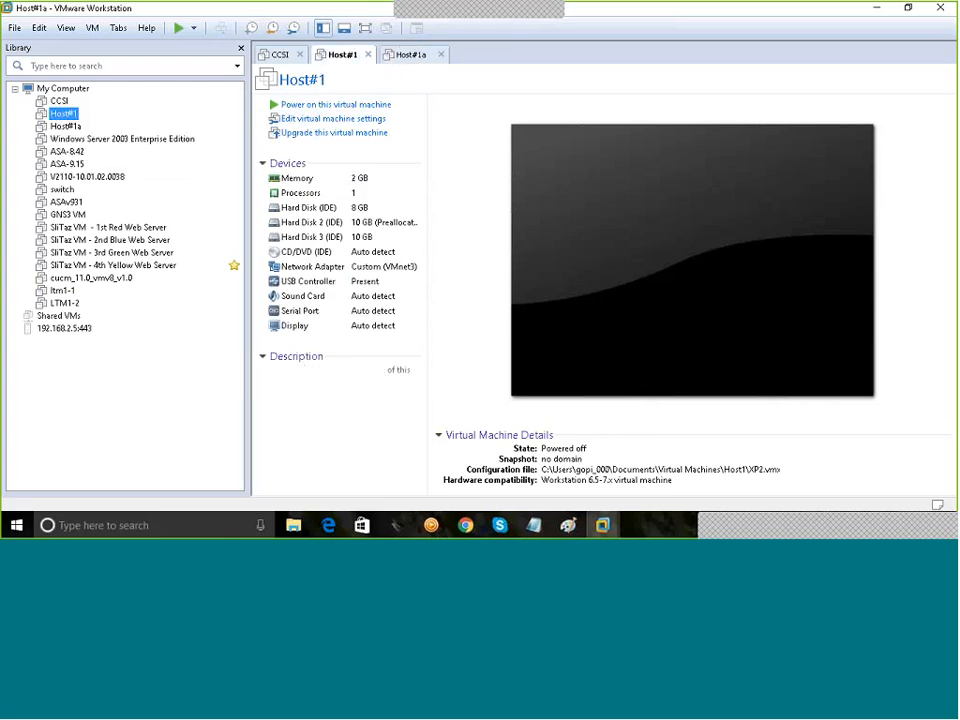
{"action": "left_click", "coordinate": [441, 55]}
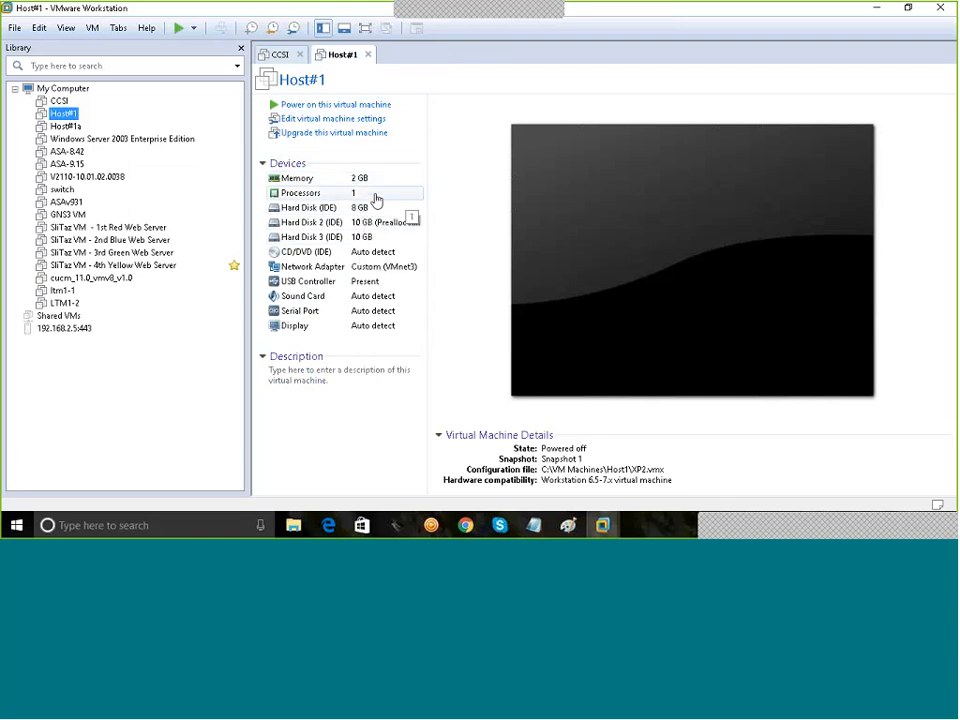
Step: View Host#1's network adapter settings (Custom VMnet3 Host-only), comparing with the Paint network diagram
{"action": "left_click", "coordinate": [323, 121]}
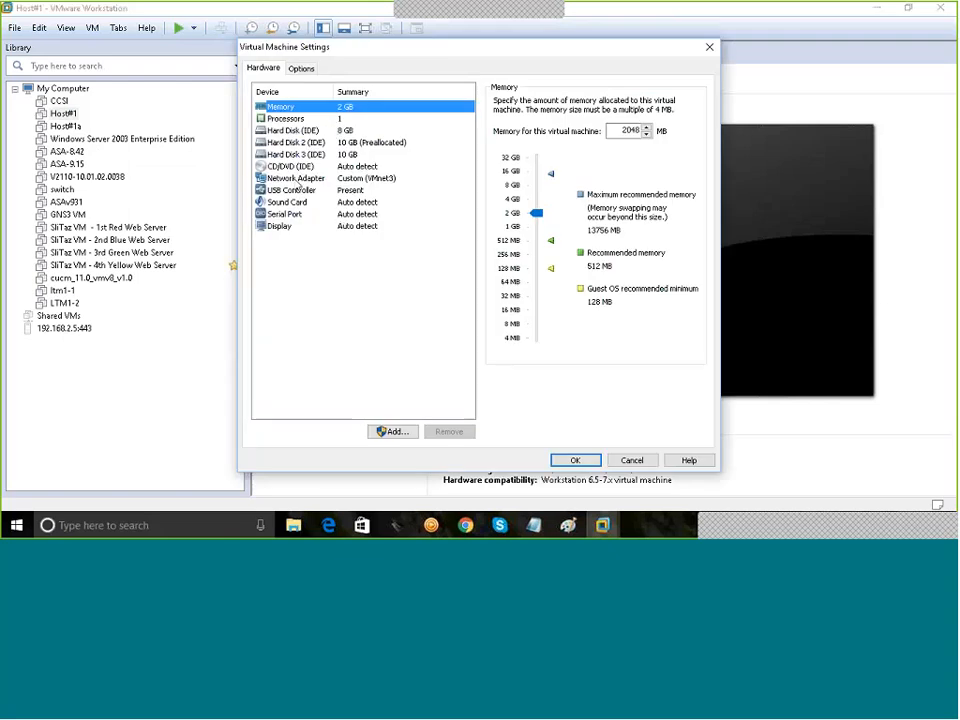
{"action": "left_click", "coordinate": [294, 180]}
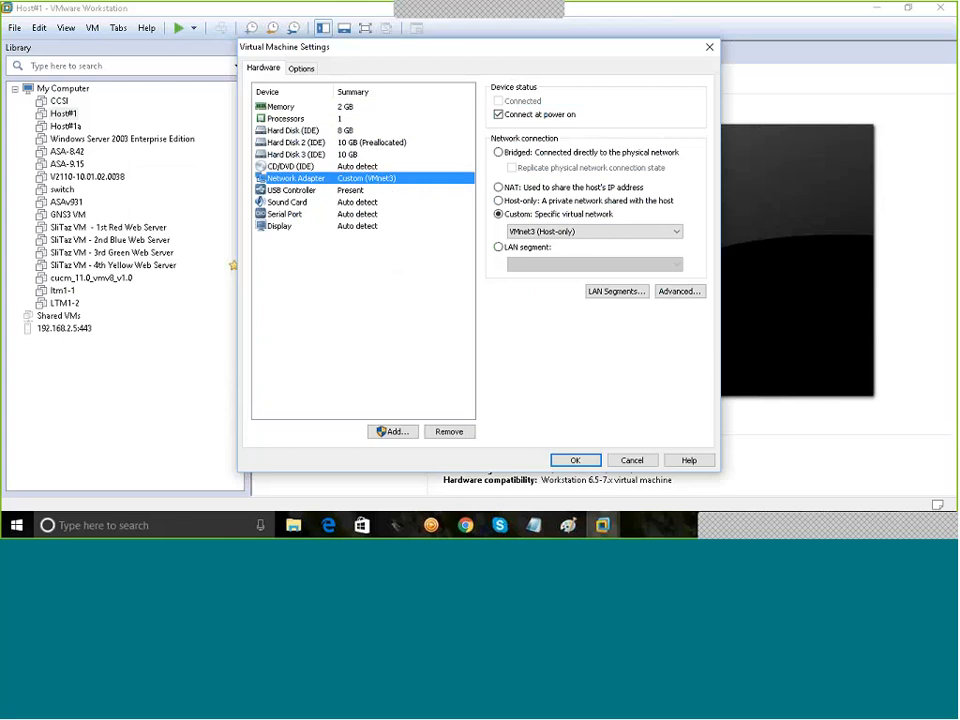
{"action": "left_click", "coordinate": [568, 525]}
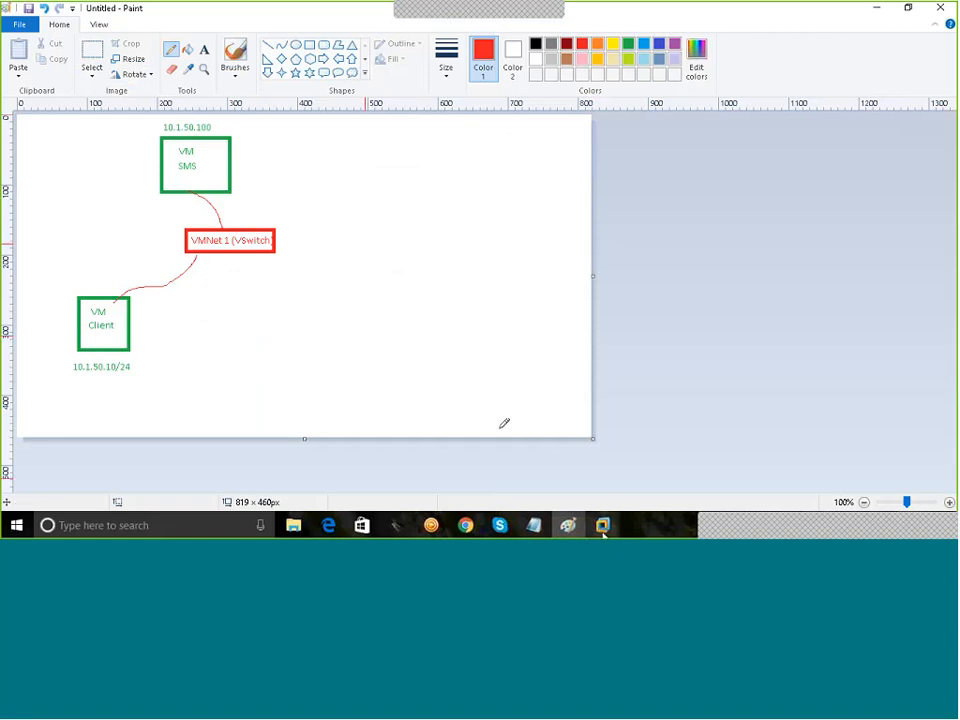
{"action": "mouse_move", "coordinate": [603, 531]}
{"action": "left_click", "coordinate": [649, 429]}
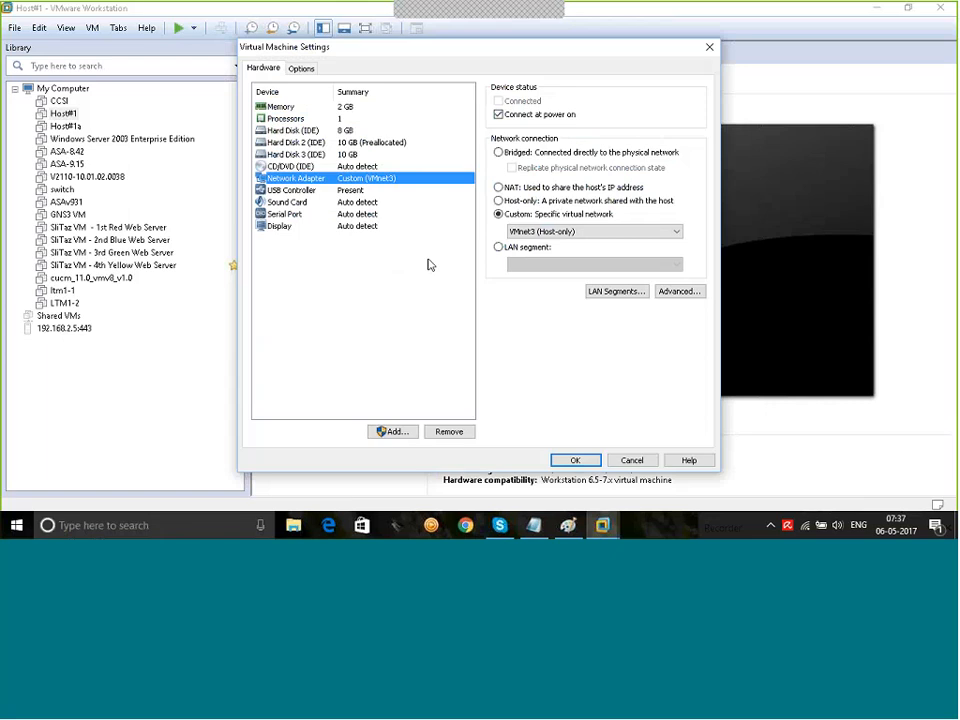
{"action": "left_click", "coordinate": [535, 231]}
{"action": "left_click", "coordinate": [532, 253]}
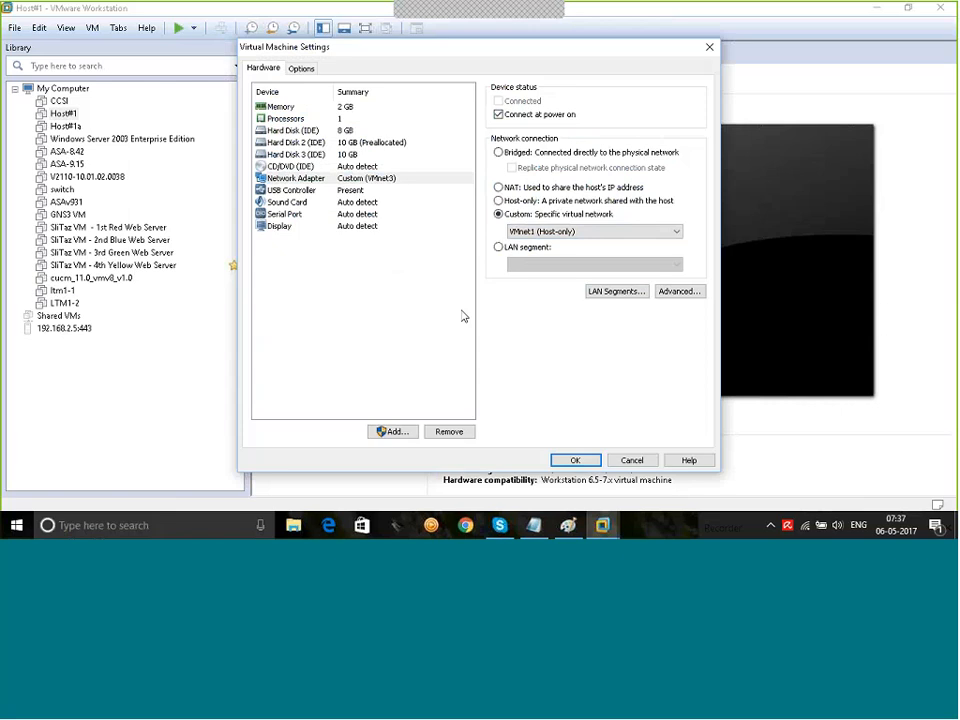
{"action": "left_click", "coordinate": [575, 460]}
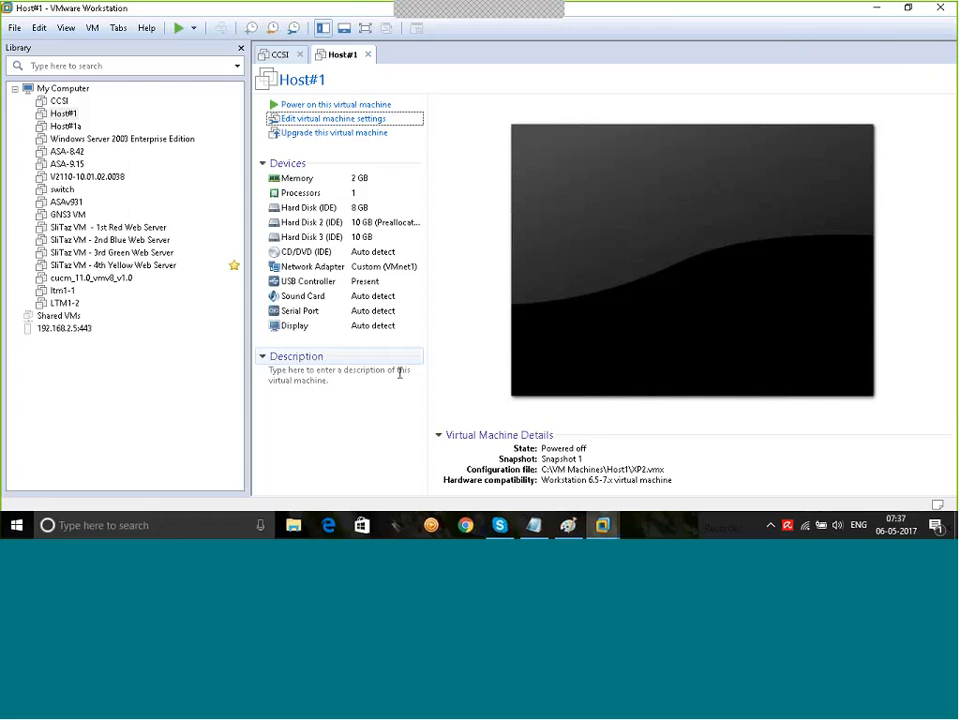
Step: Start a Custom New Virtual Machine Wizard with Workstation 11.0 hardware compatibility
{"action": "left_click", "coordinate": [15, 26]}
{"action": "left_click", "coordinate": [28, 47]}
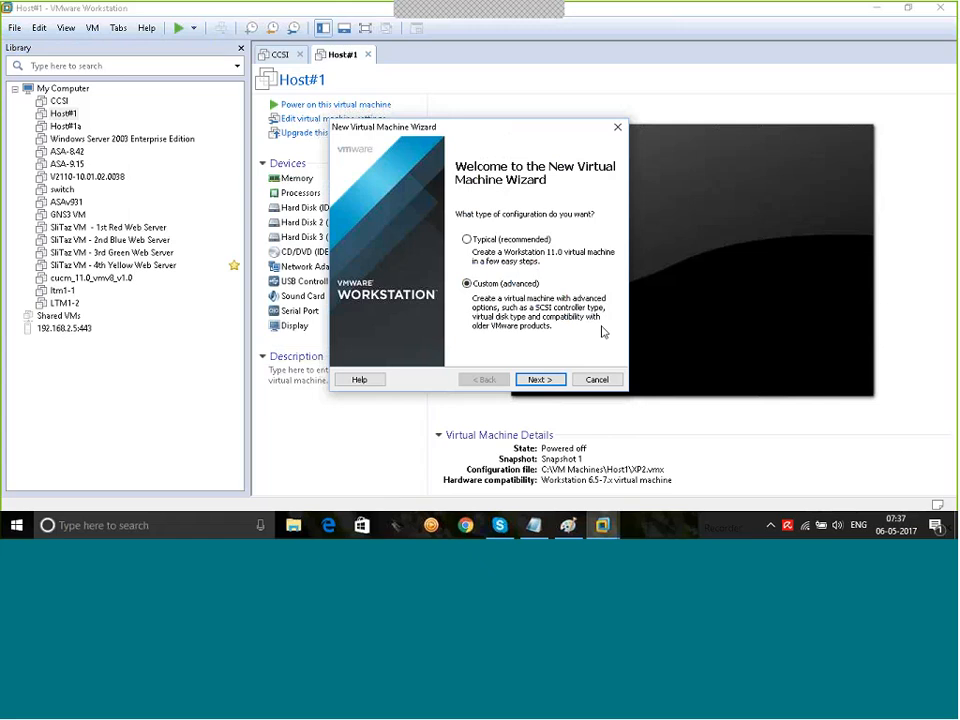
{"action": "left_click", "coordinate": [538, 380]}
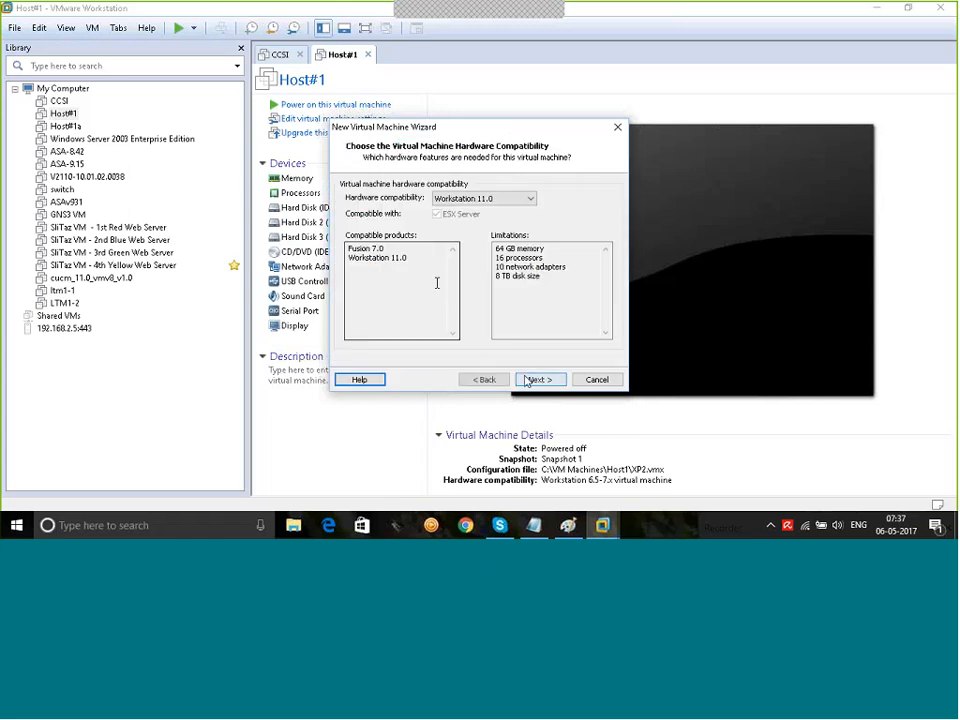
{"action": "left_click", "coordinate": [539, 380]}
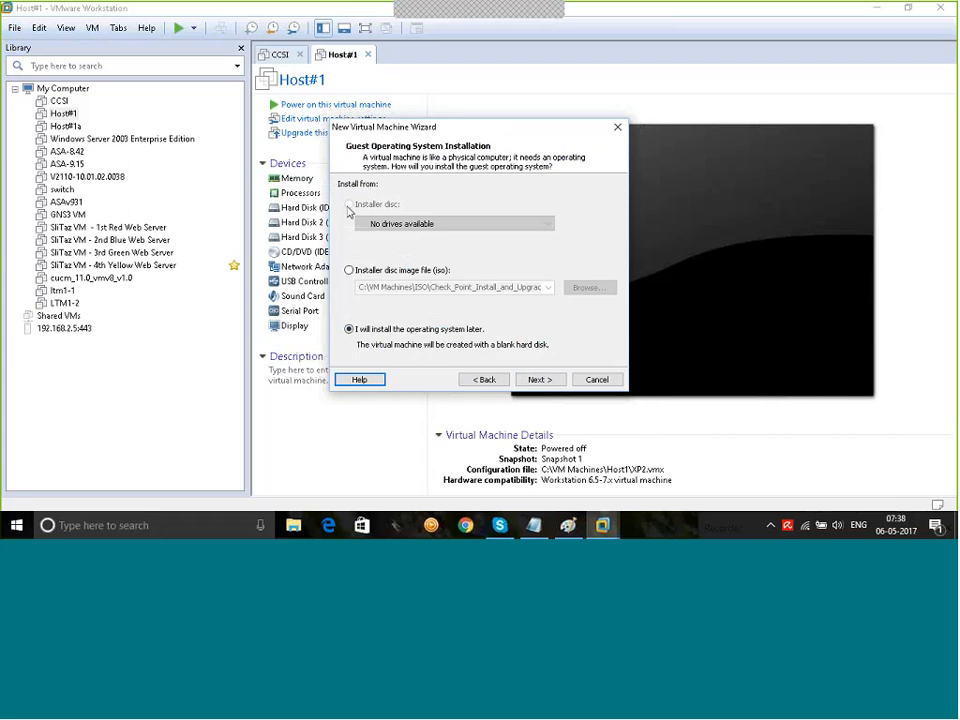
Step: Choose Check_Point_R77.20_T124_Install.Gaia.iso as the installer disc image
{"action": "left_click", "coordinate": [369, 277]}
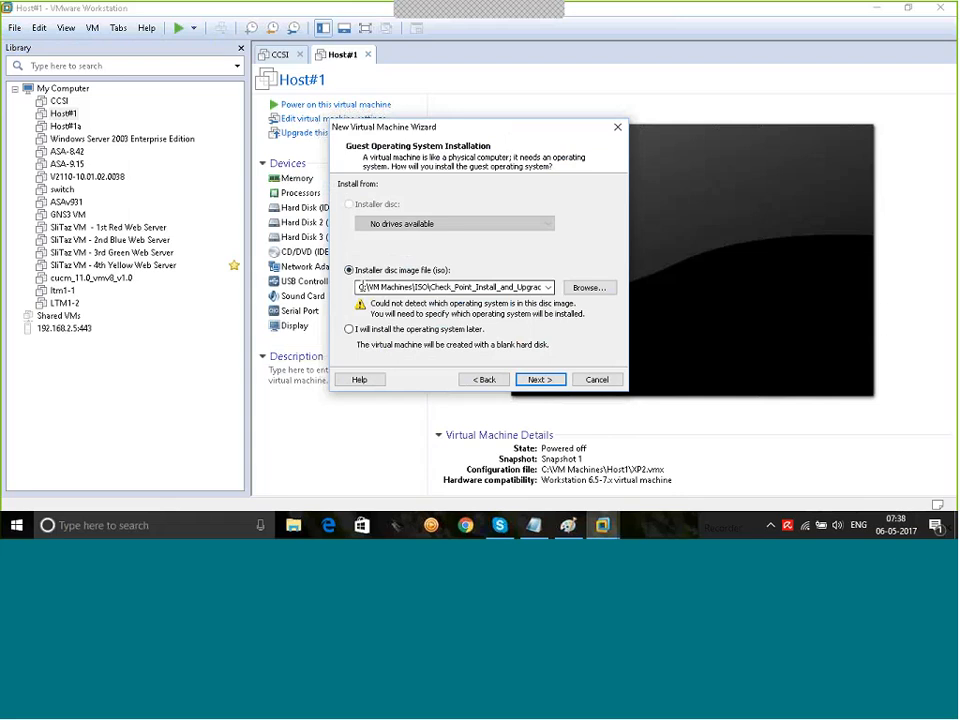
{"action": "left_click", "coordinate": [587, 289]}
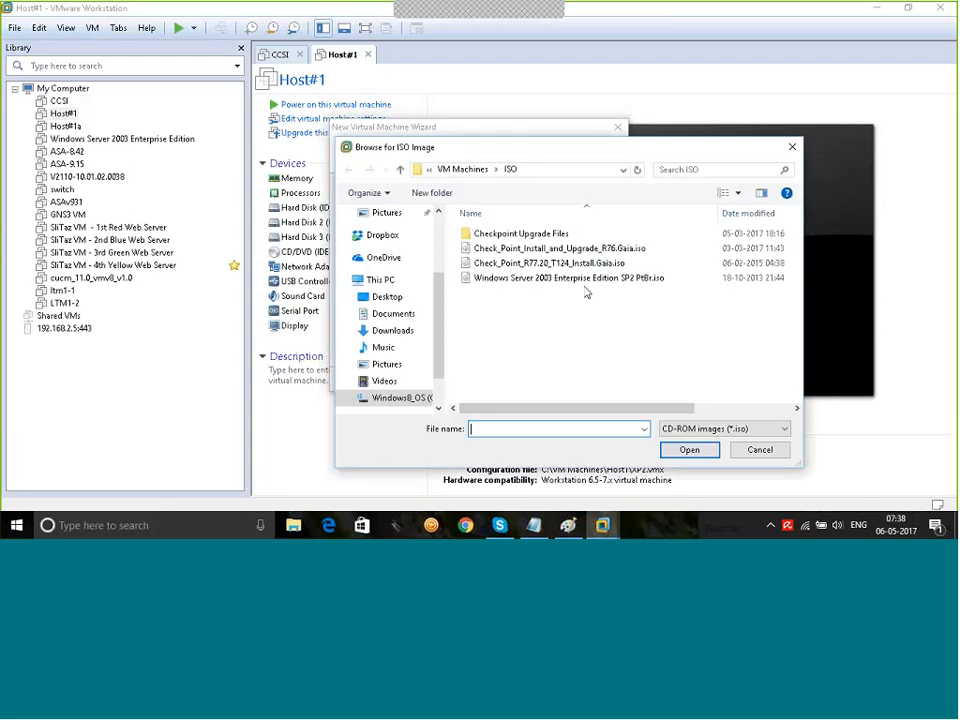
{"action": "left_click", "coordinate": [518, 265]}
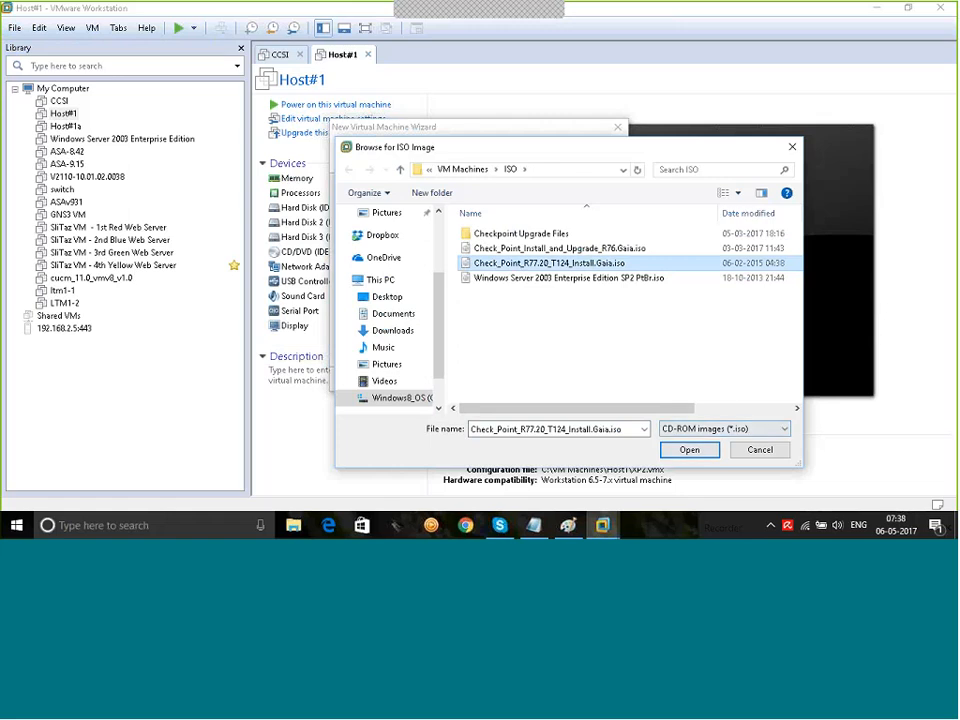
{"action": "left_click", "coordinate": [690, 450]}
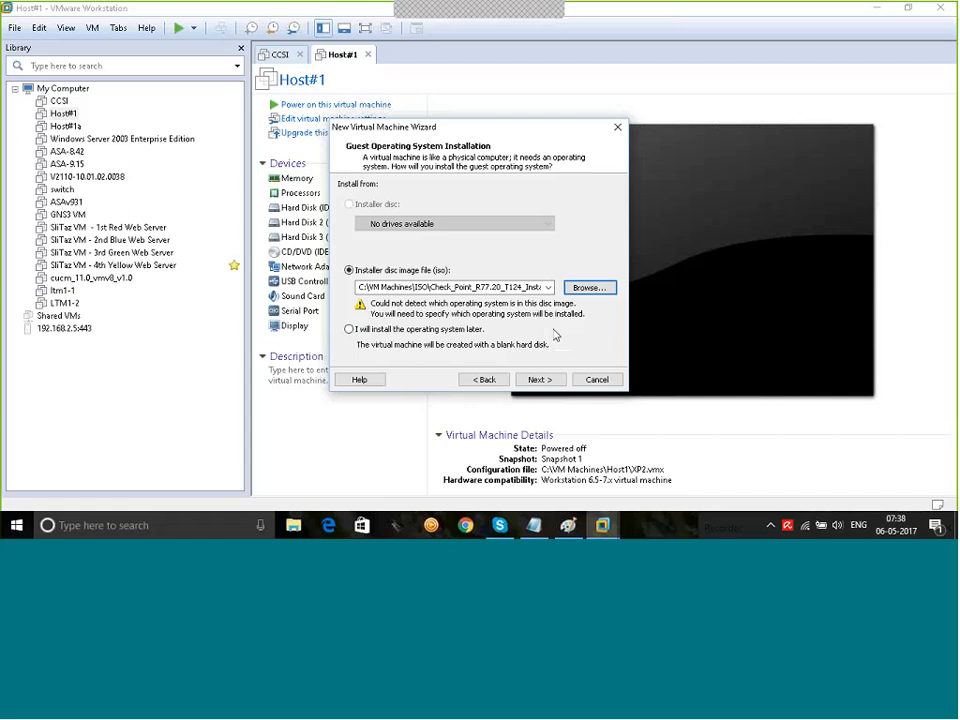
Step: Accept Other / Other 64-bit as the guest operating system and continue to naming
{"action": "left_click", "coordinate": [538, 379]}
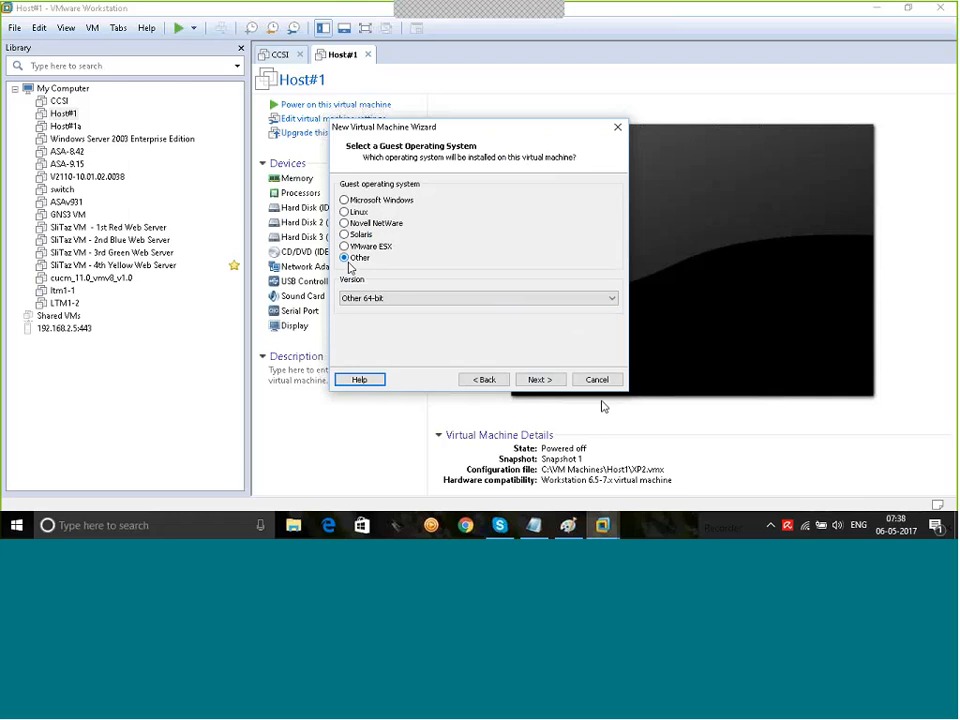
{"action": "left_click", "coordinate": [540, 379]}
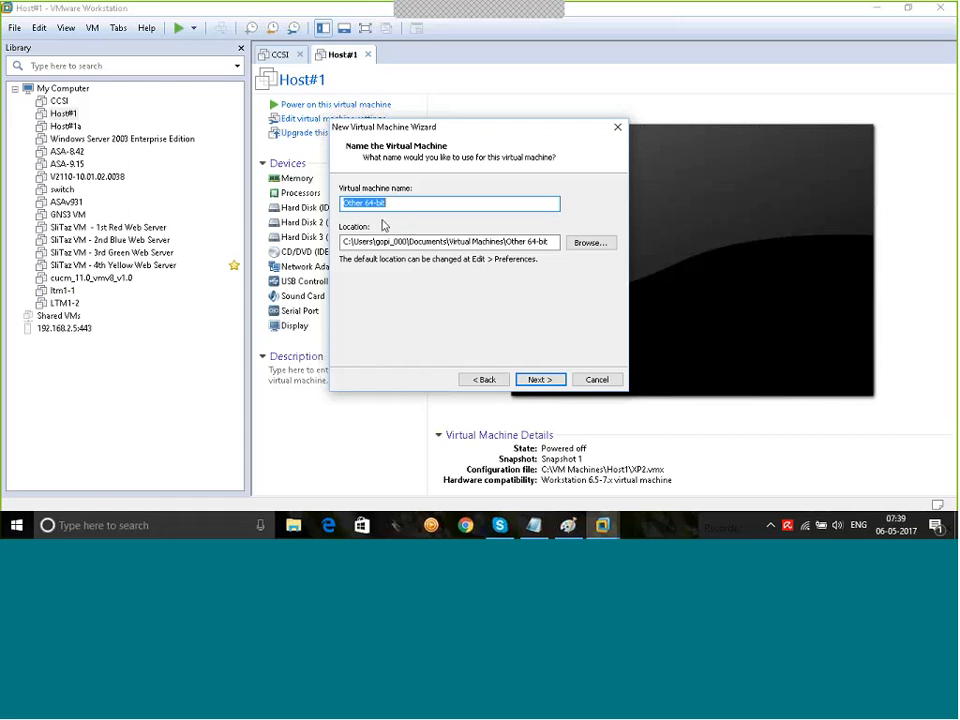
Step: Create a new 'CHECKPOINT Online' folder on the C: drive for the VM location
{"action": "left_click", "coordinate": [600, 243]}
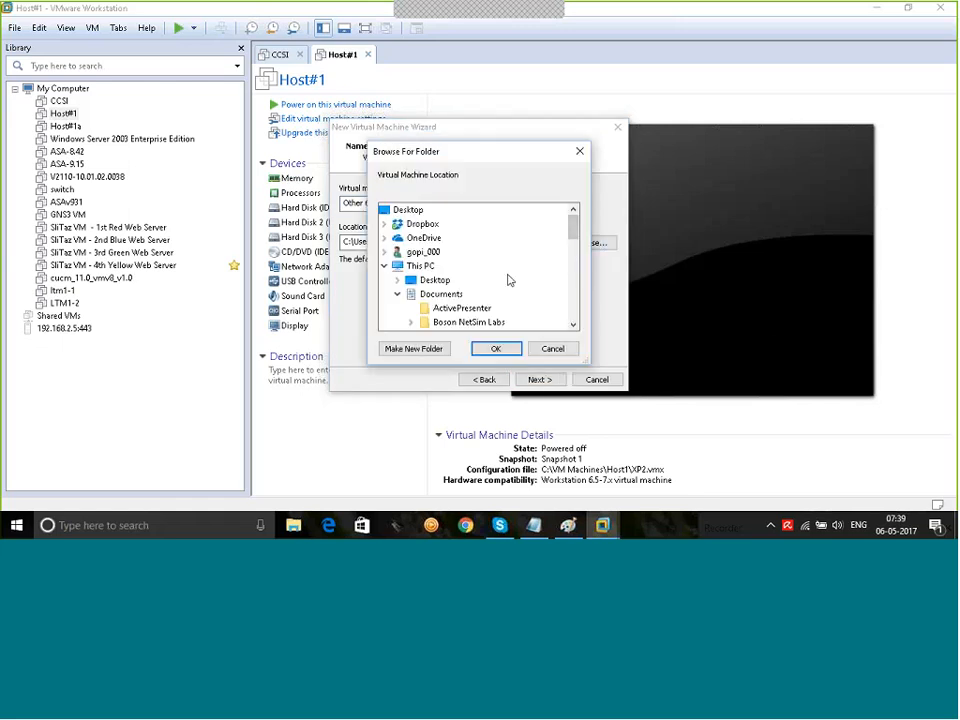
{"action": "scroll", "coordinate": [508, 280], "scroll_direction": "down", "scroll_amount": 5}
{"action": "double_click", "coordinate": [482, 323]}
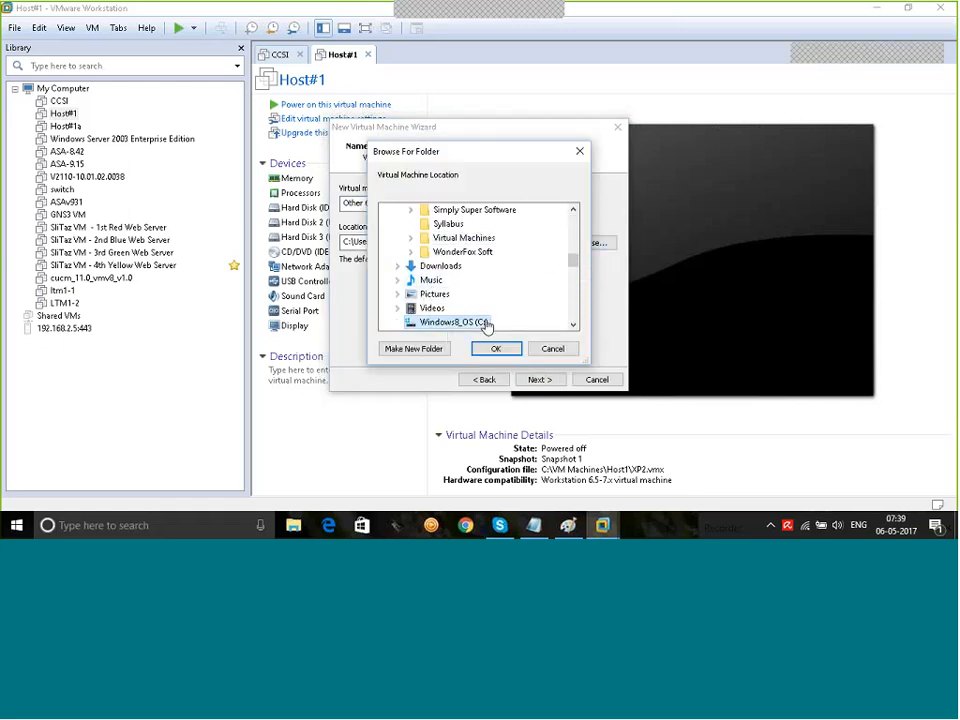
{"action": "left_click", "coordinate": [433, 349]}
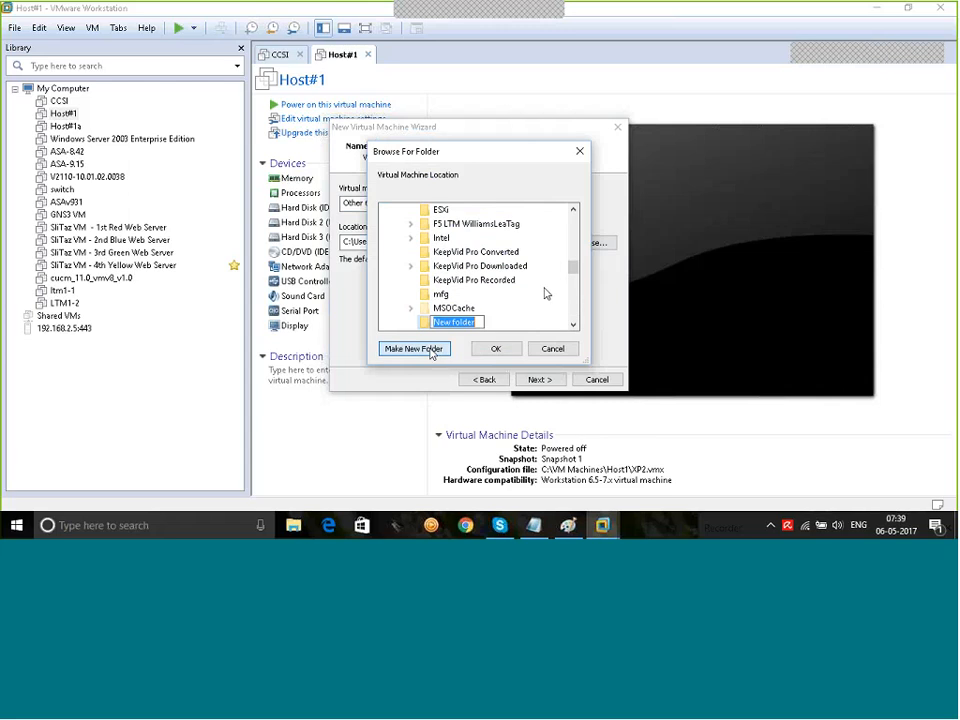
{"action": "type", "text": "C"}
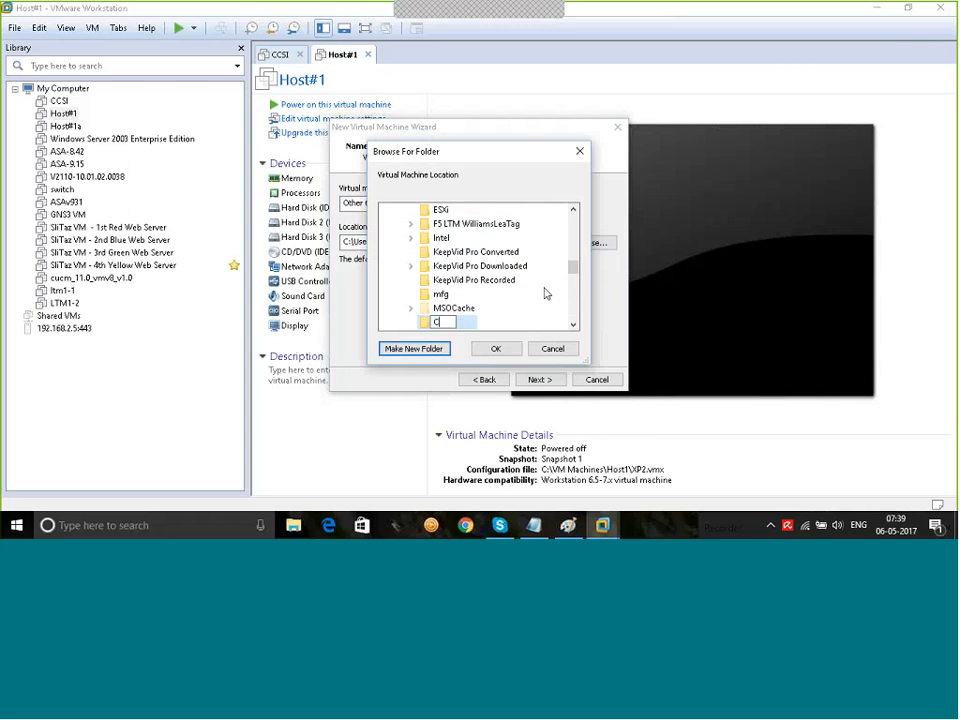
{"action": "type", "text": "He"}
{"action": "type", "text": "C"}
{"action": "type", "text": "KPOI"}
{"action": "type", "text": "NT 0"}
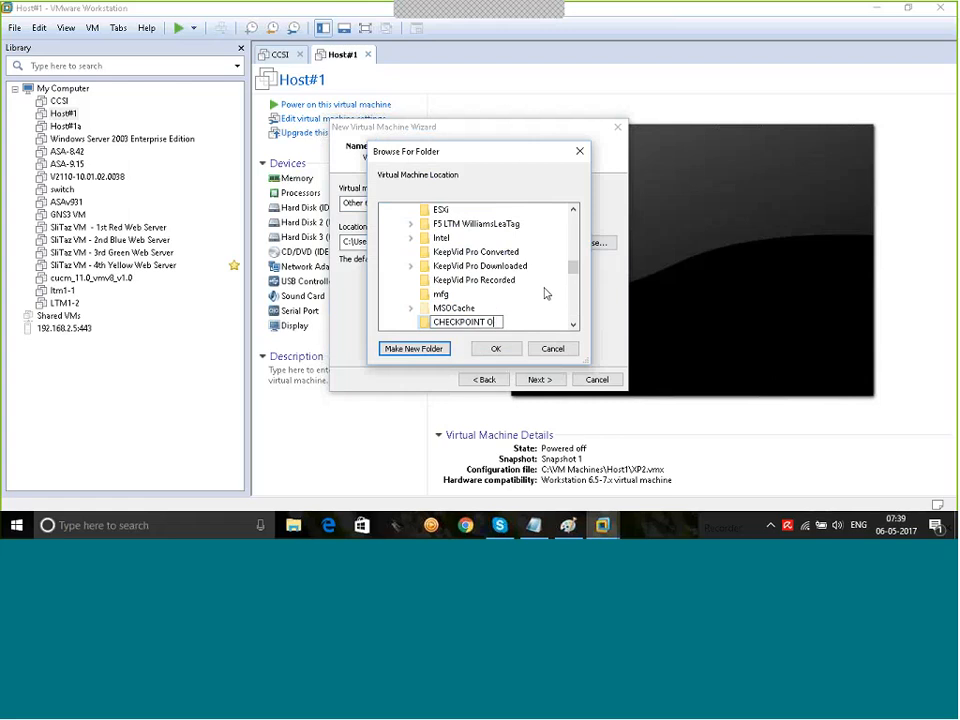
{"action": "type", "text": "nline"}
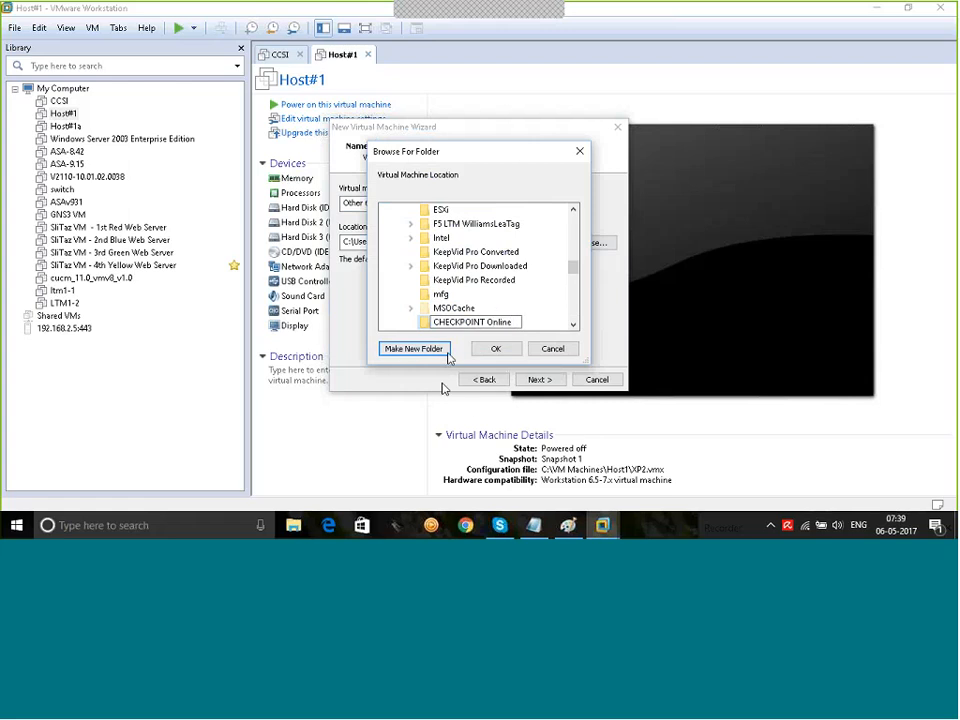
{"action": "left_click", "coordinate": [553, 315]}
{"action": "left_click", "coordinate": [458, 324]}
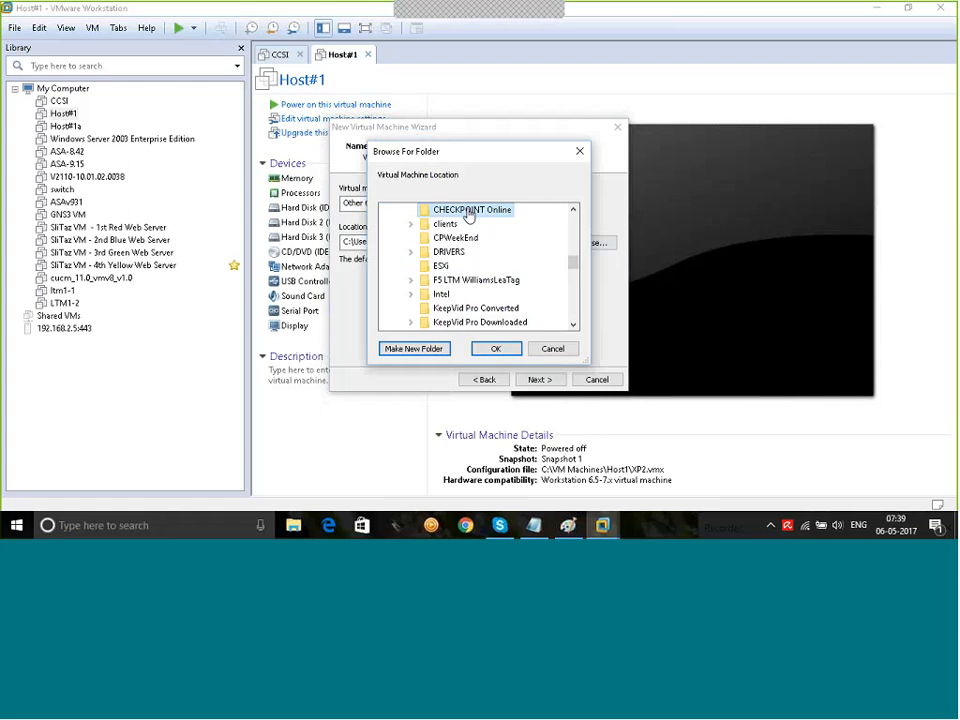
Step: Create an R77Mgmt subfolder inside it and set it as the location
{"action": "left_click", "coordinate": [428, 349]}
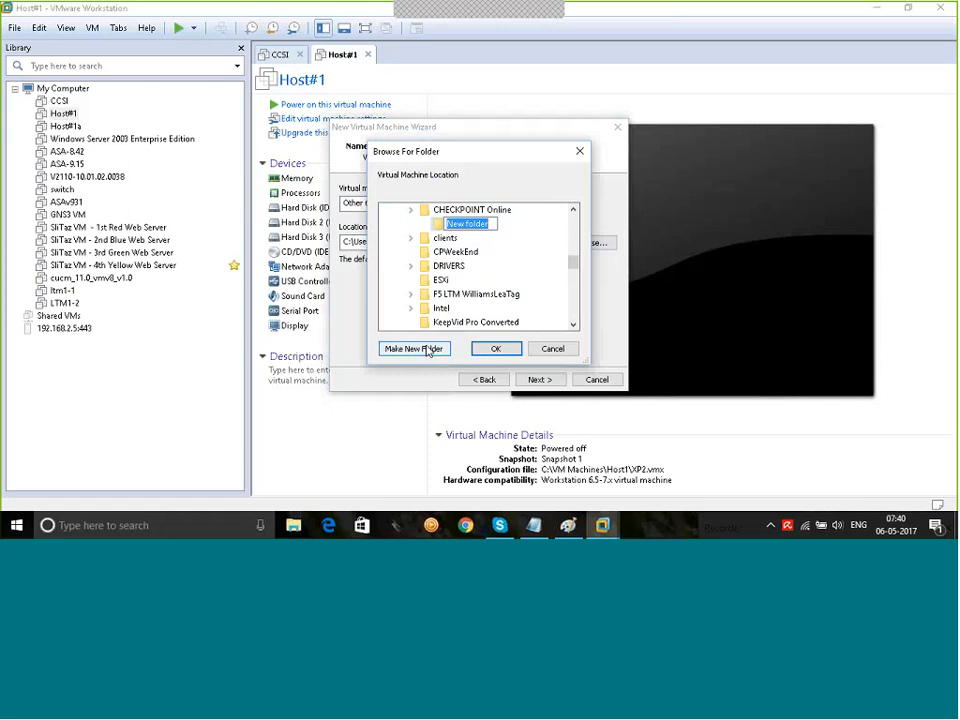
{"action": "type", "text": "R77Mgmt"}
{"action": "key", "text": "Return"}
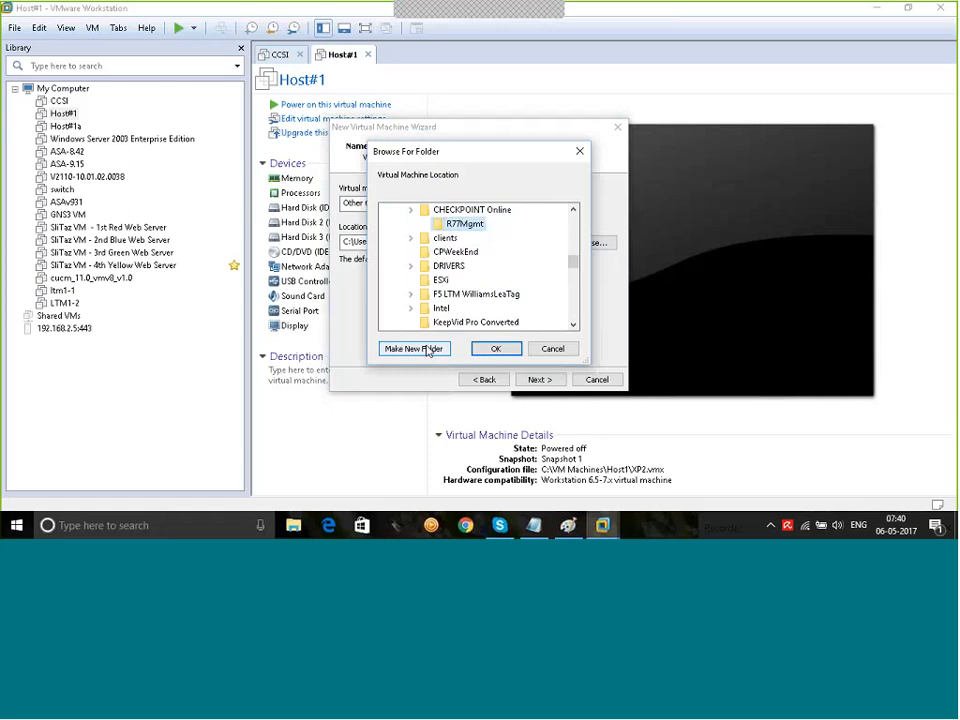
{"action": "left_click", "coordinate": [496, 349]}
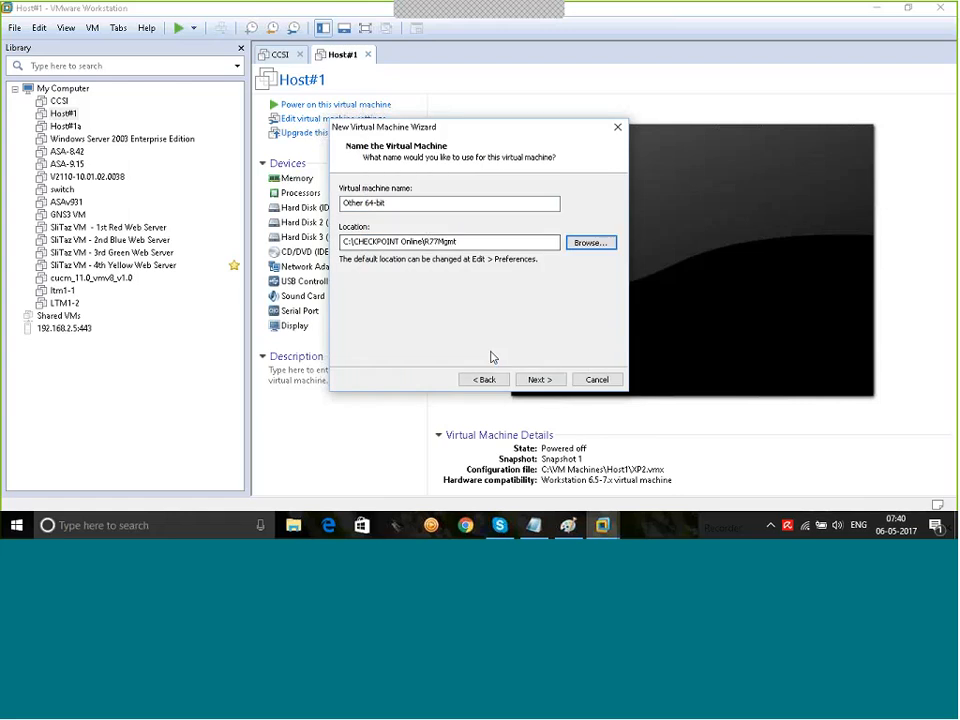
Step: Replace the default name 'Other 64-bit' with r77mgmt and proceed to processor settings
{"action": "left_click_drag", "start_coordinate": [397, 204], "coordinate": [326, 207]}
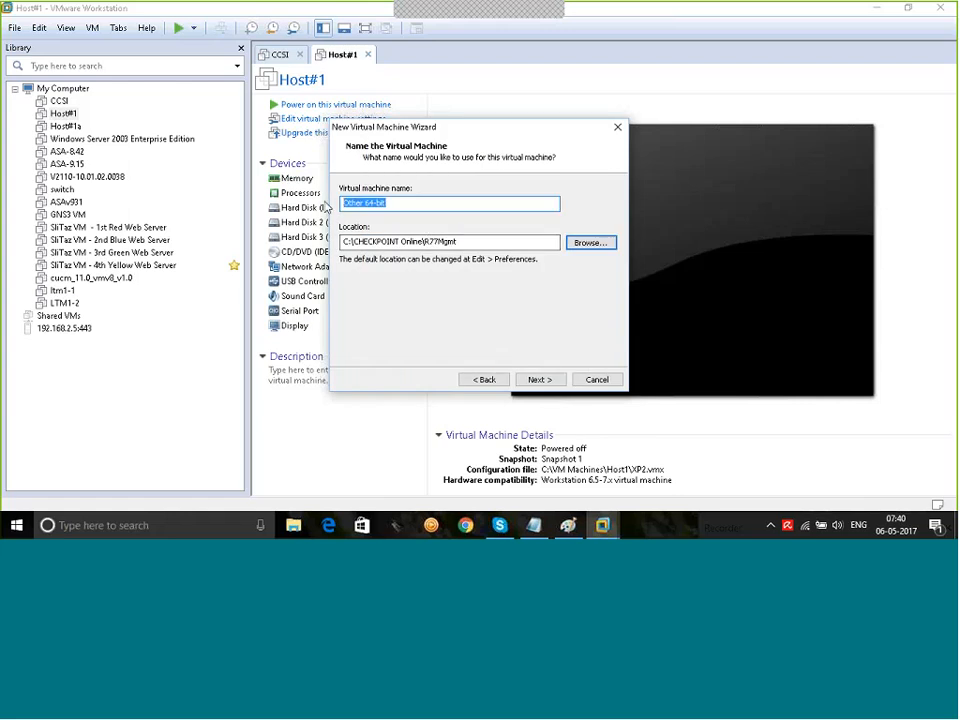
{"action": "type", "text": "r77mgmt"}
{"action": "left_click_drag", "start_coordinate": [457, 242], "coordinate": [343, 242]}
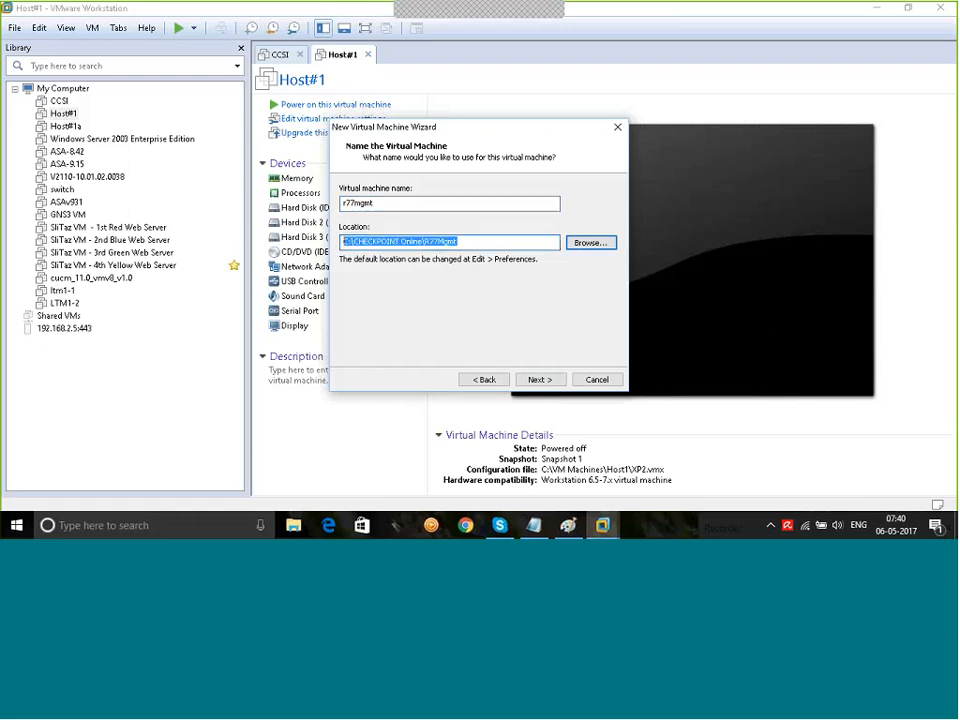
{"action": "double_click", "coordinate": [370, 202]}
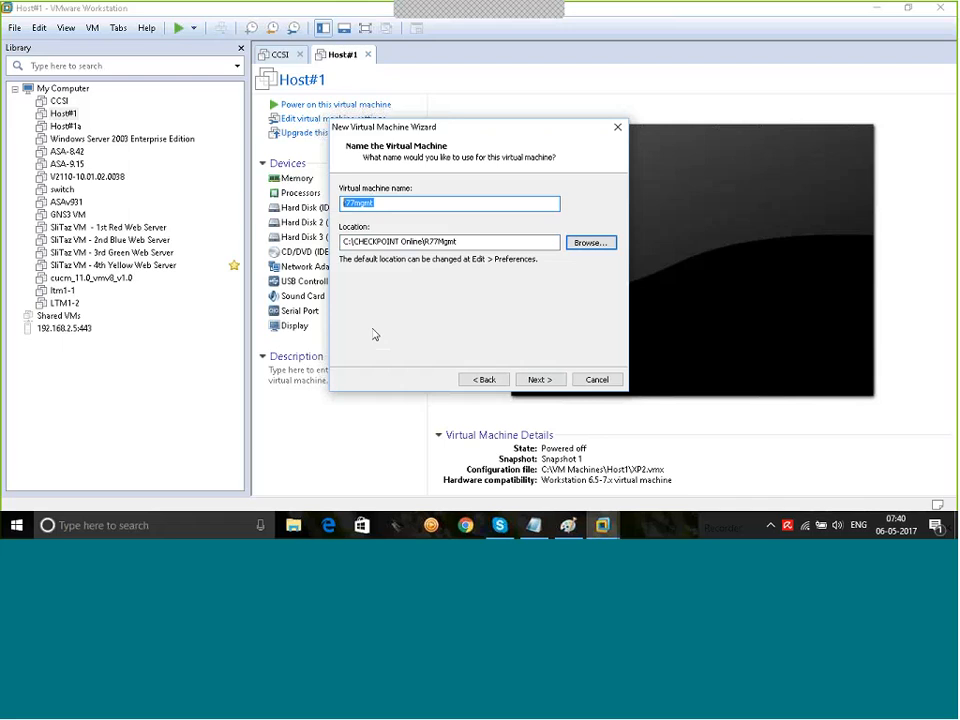
{"action": "left_click", "coordinate": [542, 379]}
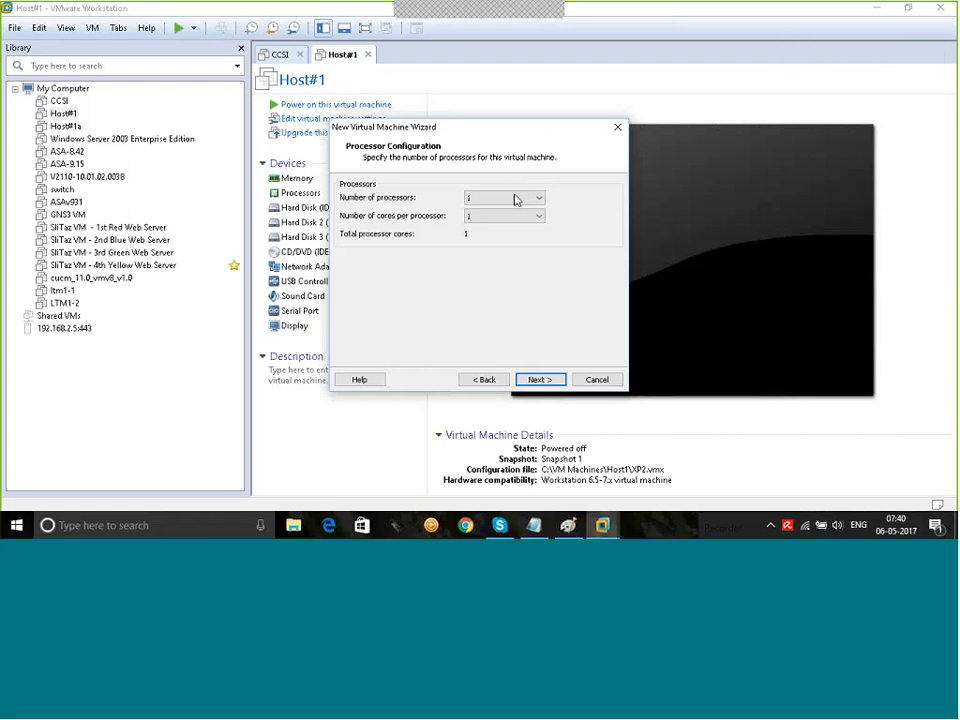
Step: Give the VM 2 processors and 2048 MB of memory
{"action": "left_click", "coordinate": [515, 200]}
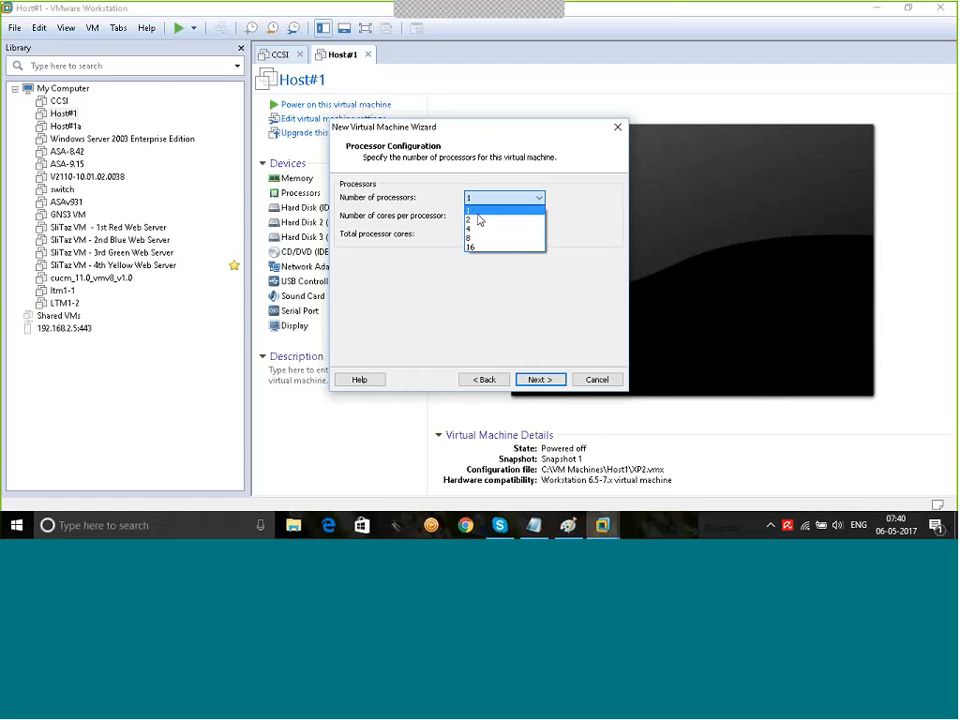
{"action": "left_click", "coordinate": [479, 219]}
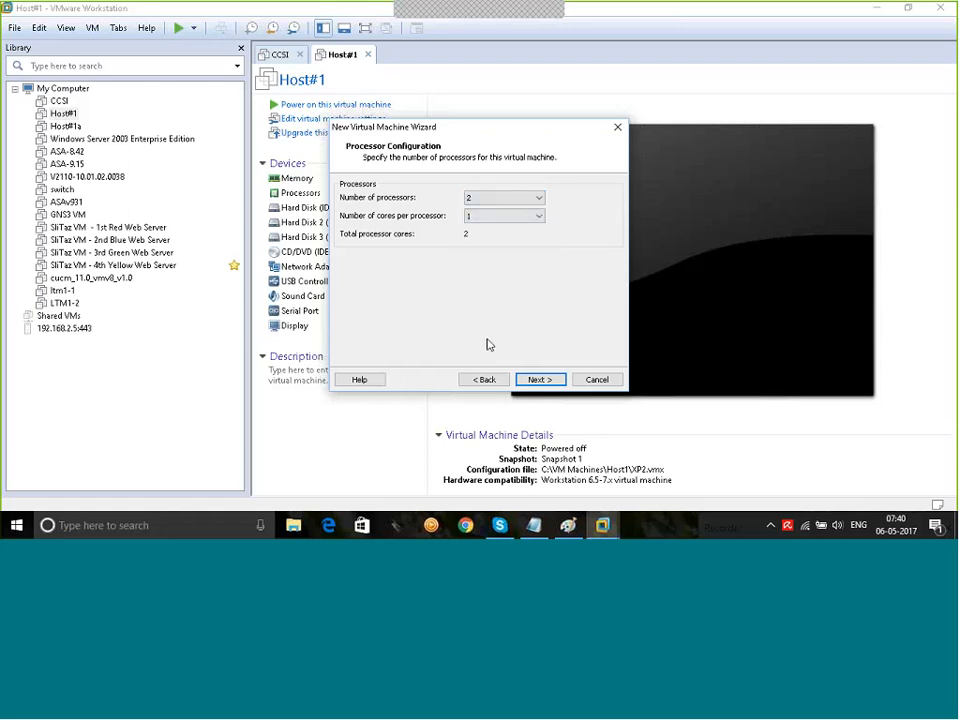
{"action": "left_click", "coordinate": [531, 379]}
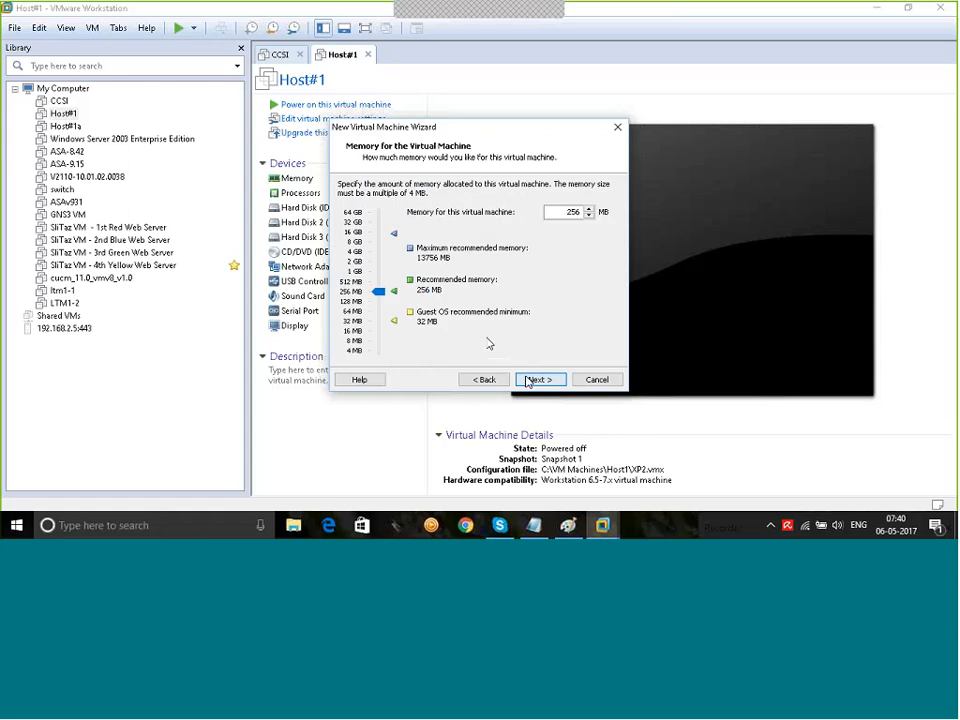
{"action": "double_click", "coordinate": [567, 212]}
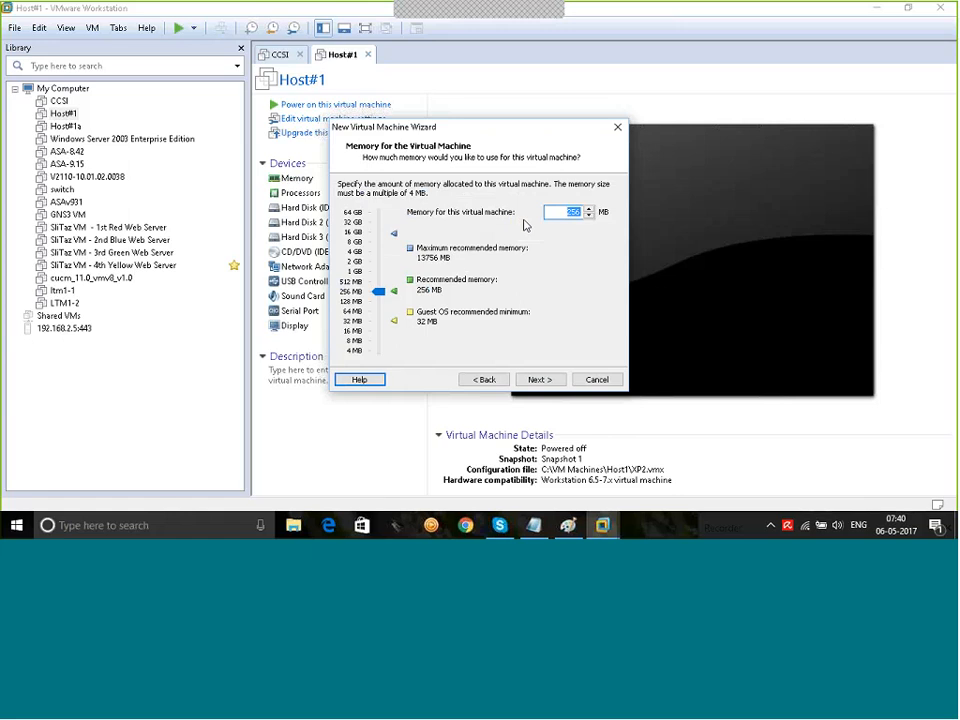
{"action": "type", "text": "2048"}
{"action": "left_click", "coordinate": [538, 379]}
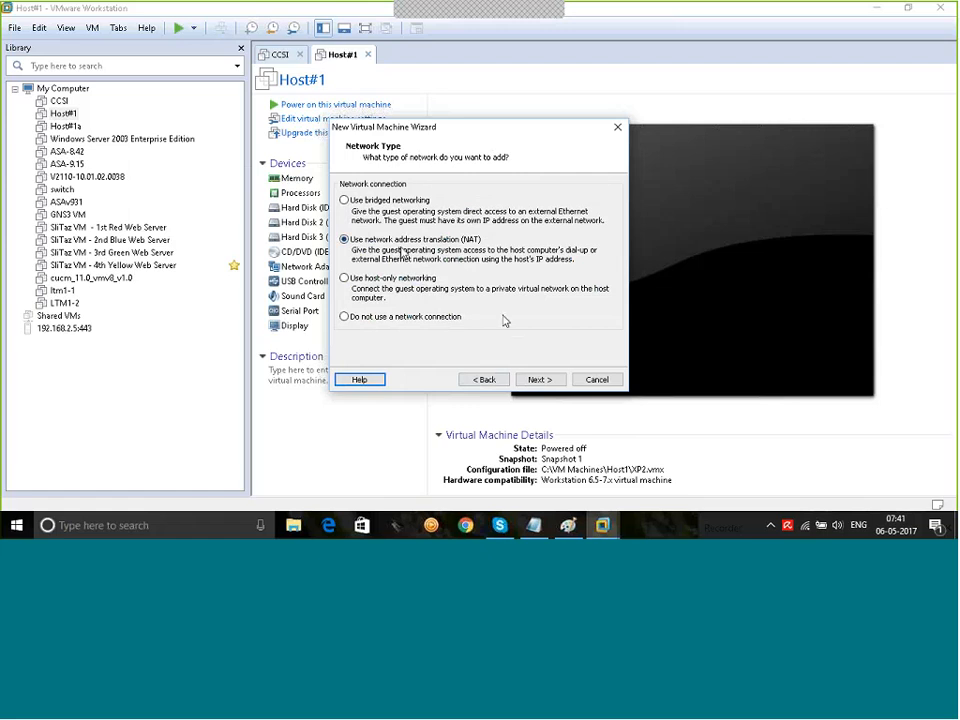
Step: Keep NAT, LSI Logic, the default disk type and a new virtual disk, selecting the 8.0 GB size
{"action": "left_click", "coordinate": [540, 380]}
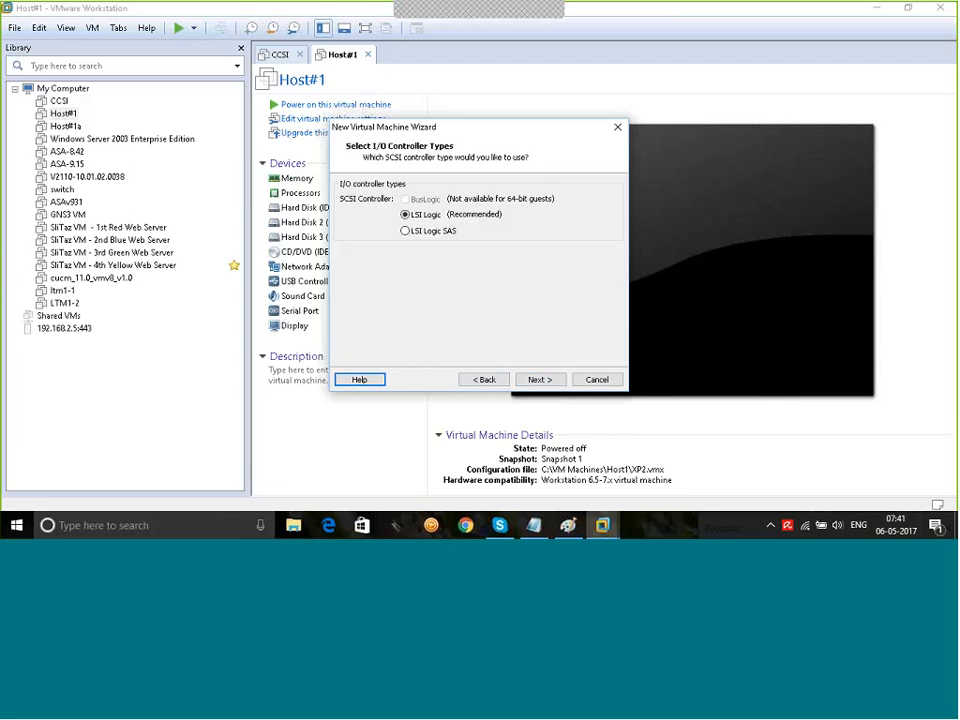
{"action": "left_click", "coordinate": [554, 382]}
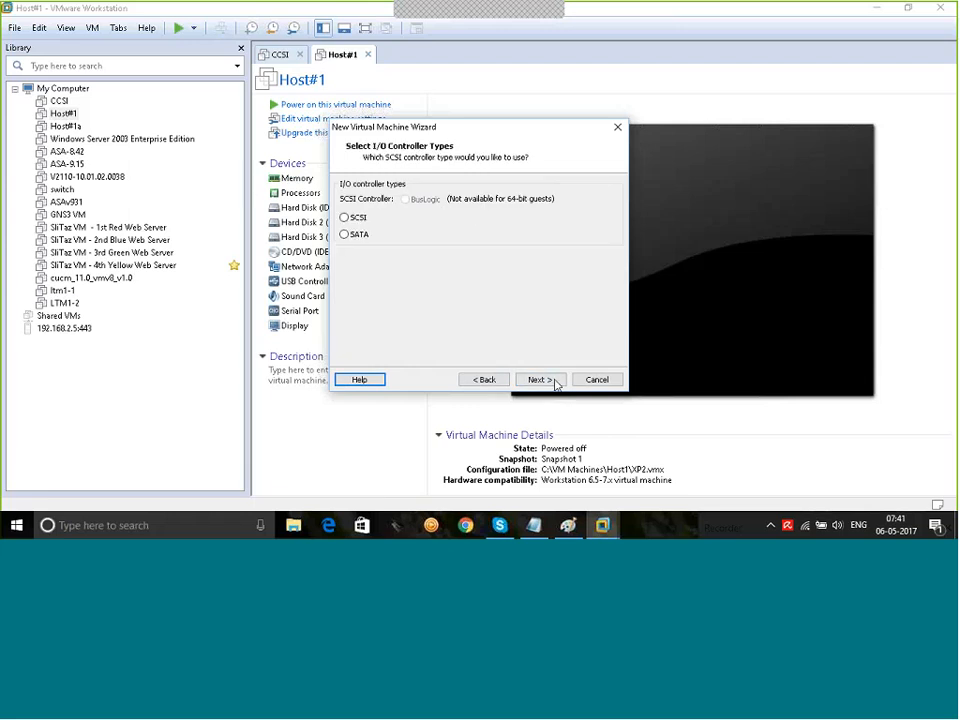
{"action": "left_click", "coordinate": [545, 381]}
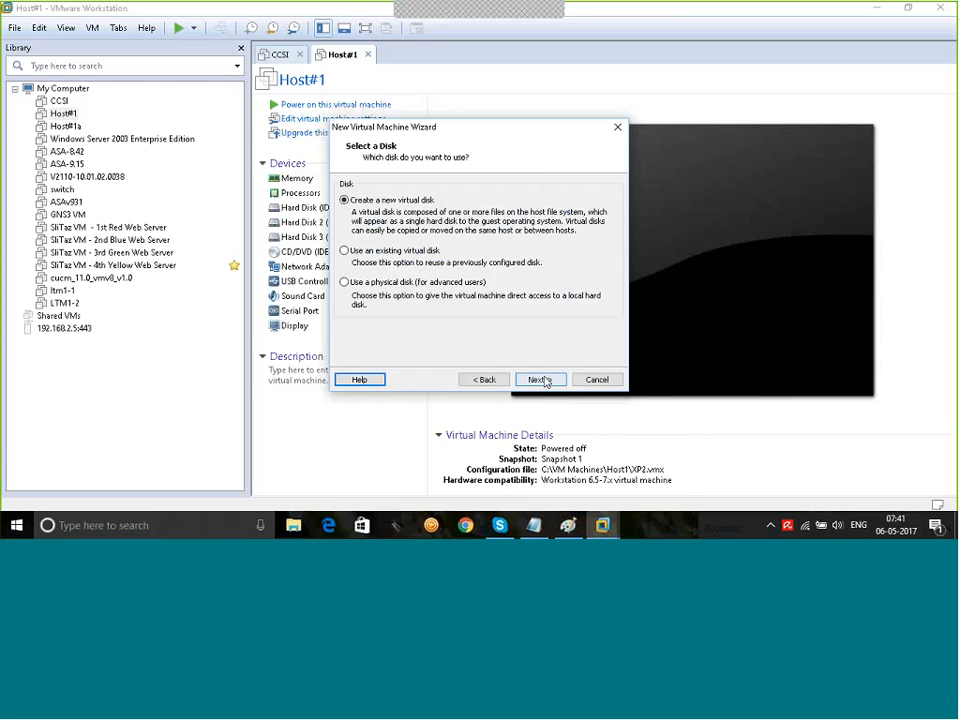
{"action": "left_click", "coordinate": [540, 382]}
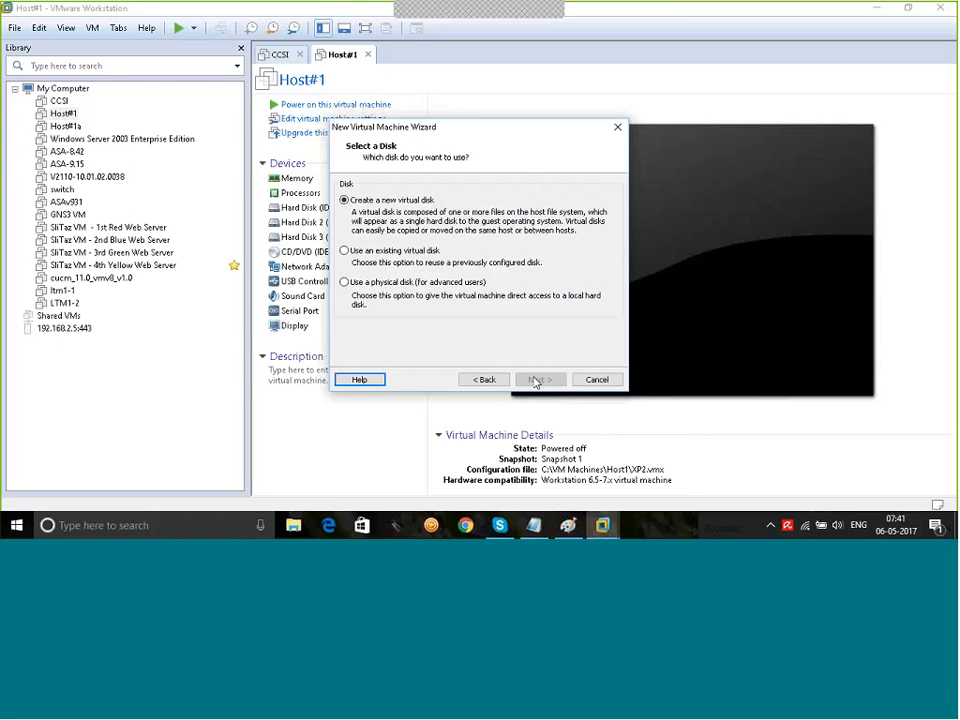
{"action": "double_click", "coordinate": [461, 183]}
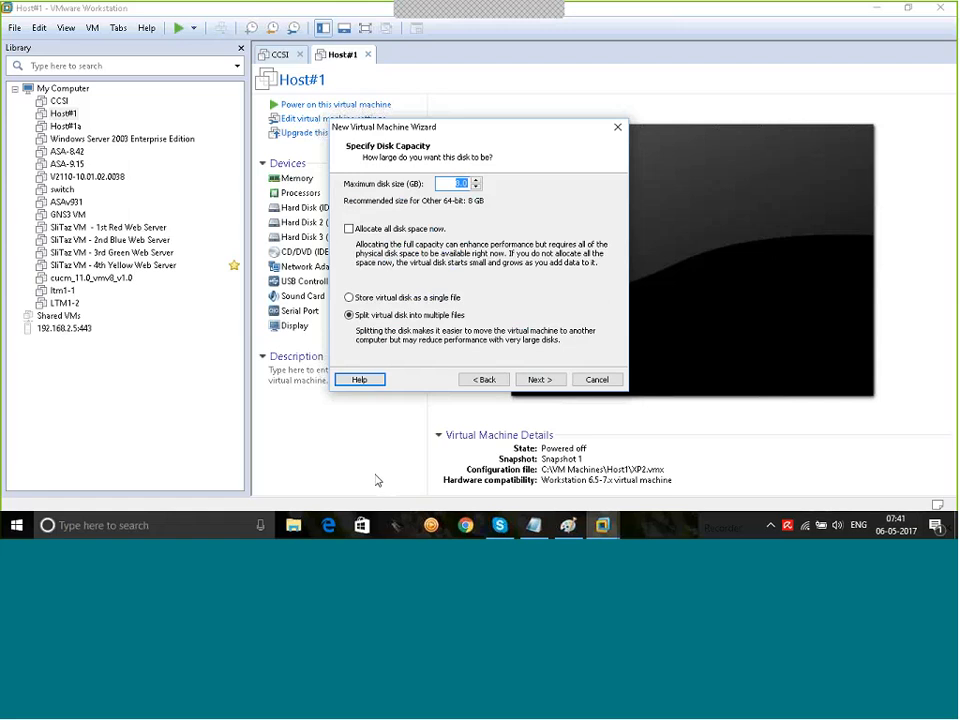
Step: Check free drive space under This PC in File Explorer
{"action": "left_click", "coordinate": [294, 525]}
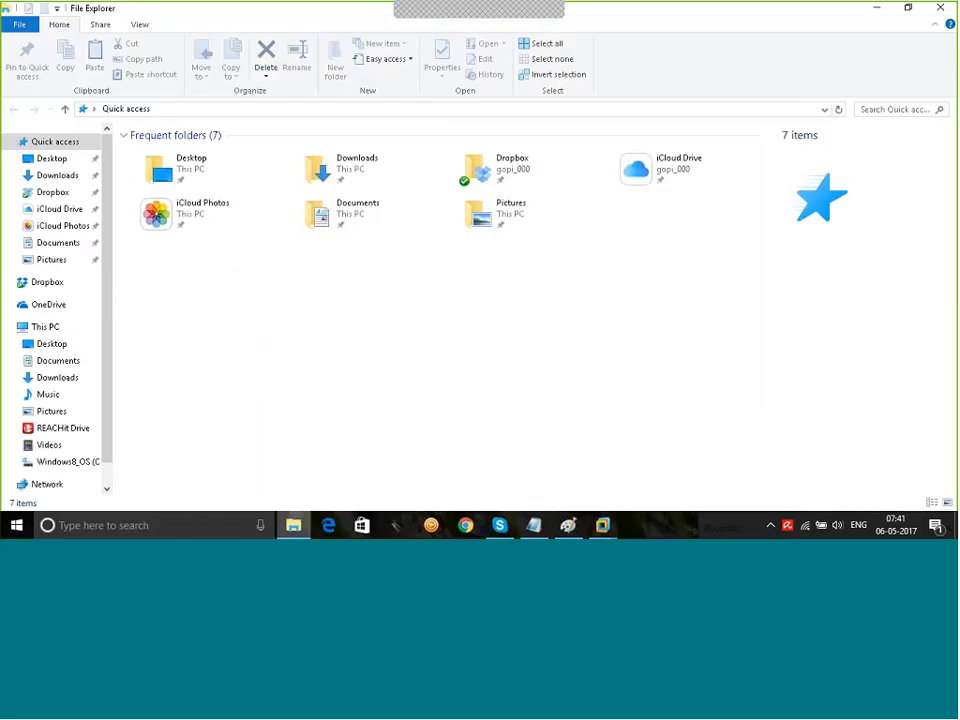
{"action": "left_click", "coordinate": [46, 327]}
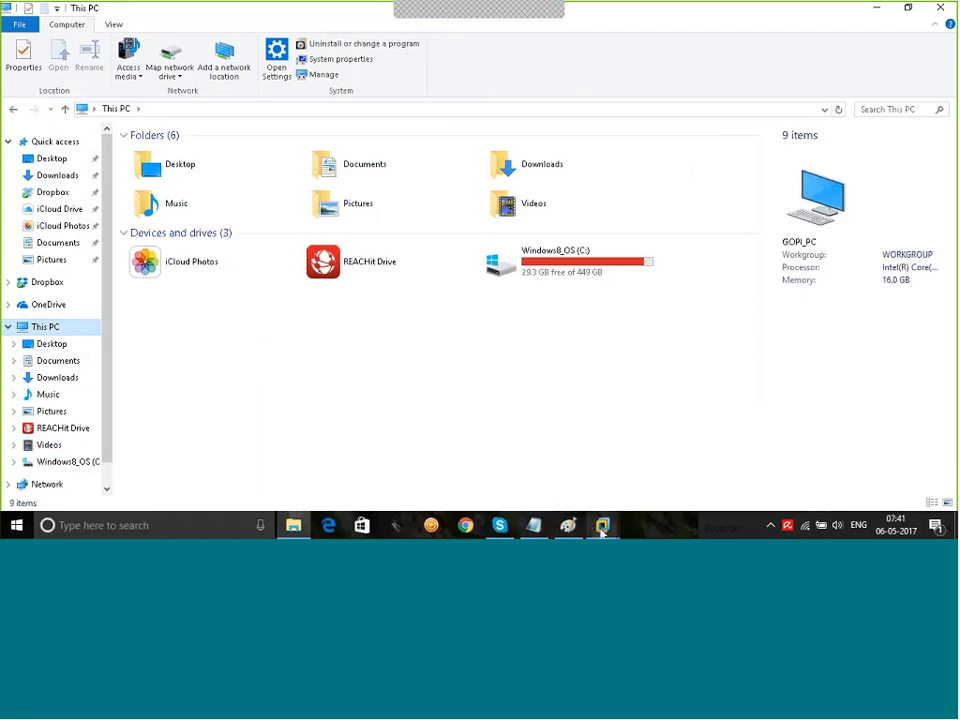
{"action": "mouse_move", "coordinate": [604, 523]}
{"action": "left_click", "coordinate": [695, 449]}
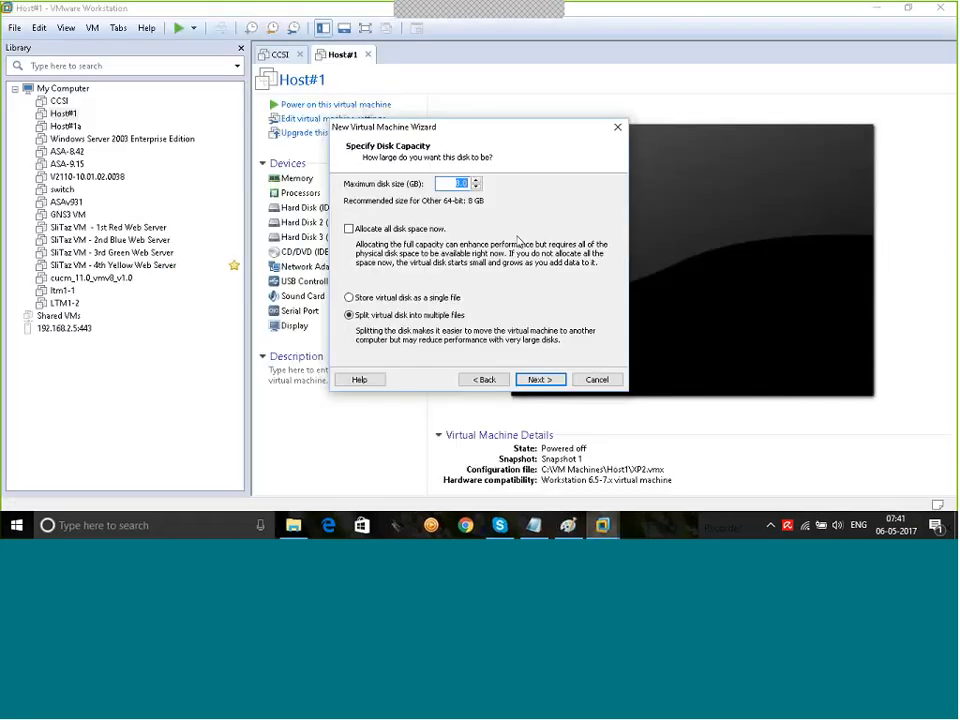
Step: Set the maximum disk size to 100 GB and keep r77mgmt.vmdk as the disk file
{"action": "type", "text": "200"}
{"action": "key", "text": "BackSpace"}
{"action": "key", "text": "BackSpace"}
{"action": "key", "text": "BackSpace"}
{"action": "type", "text": "100"}
{"action": "left_click", "coordinate": [543, 379]}
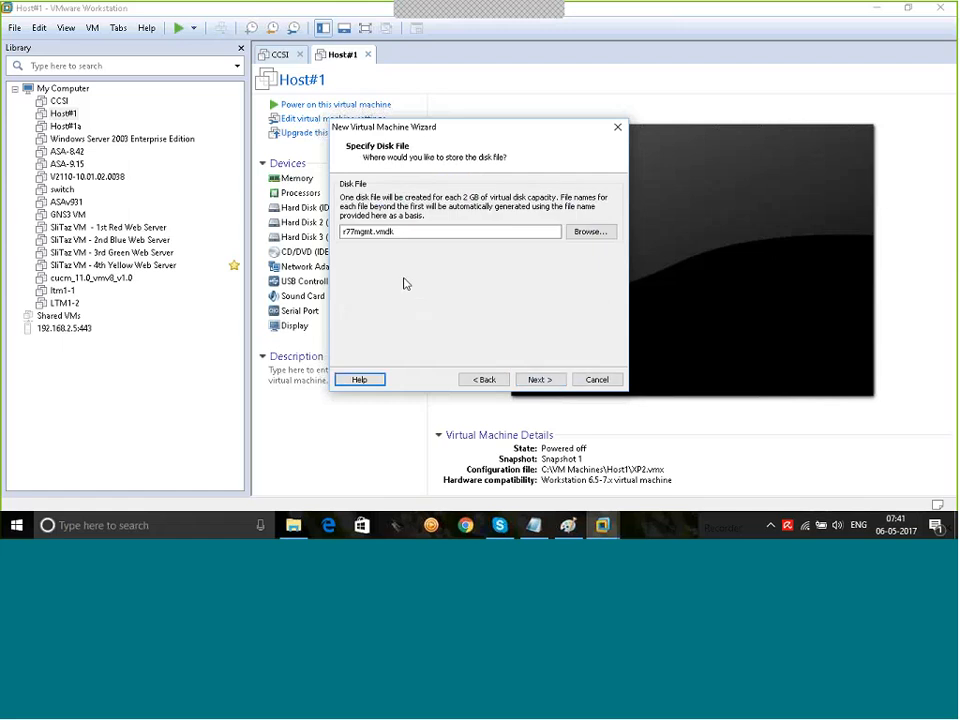
{"action": "left_click", "coordinate": [533, 379]}
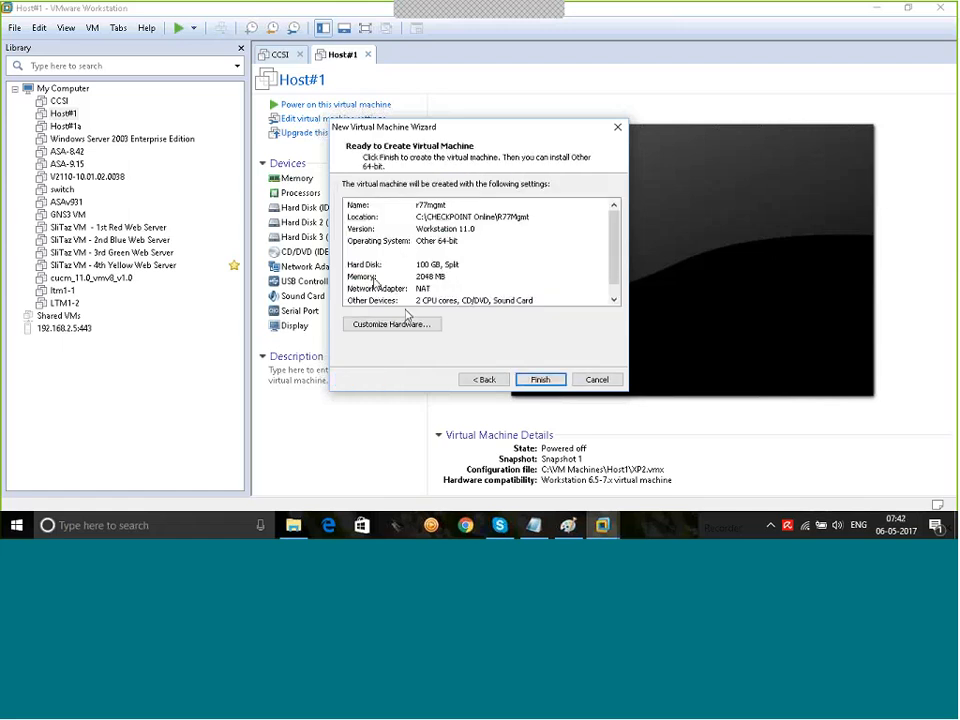
Step: Remove the sound card from the new VM's hardware
{"action": "mouse_move", "coordinate": [613, 258]}
{"action": "left_mouse_down"}
{"action": "mouse_move", "coordinate": [613, 273]}
{"action": "mouse_move", "coordinate": [613, 256]}
{"action": "left_mouse_up"}
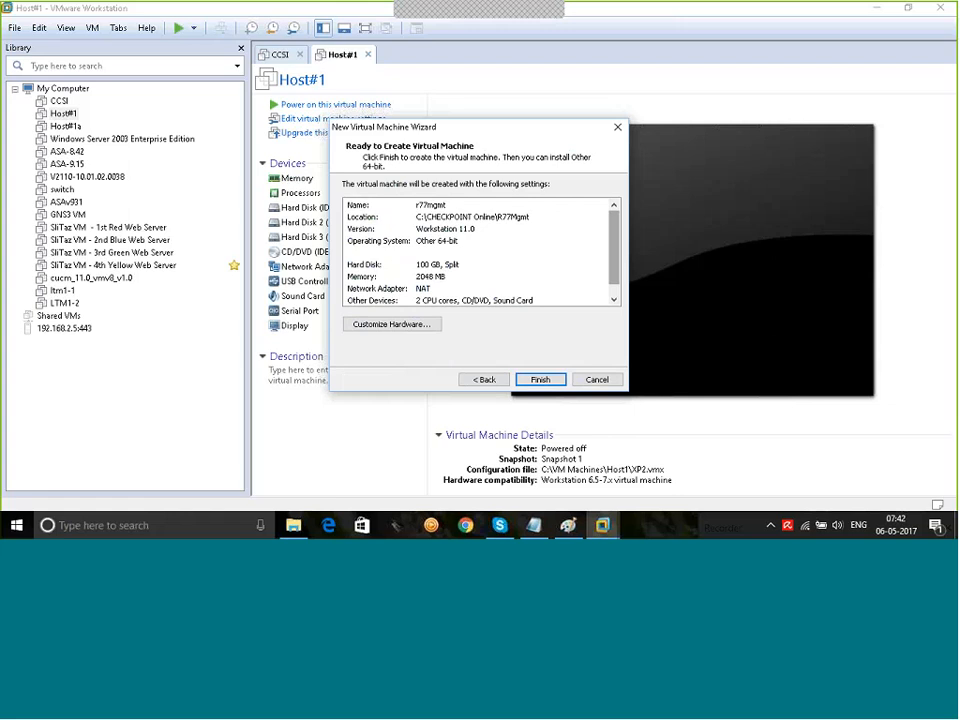
{"action": "left_click", "coordinate": [394, 325]}
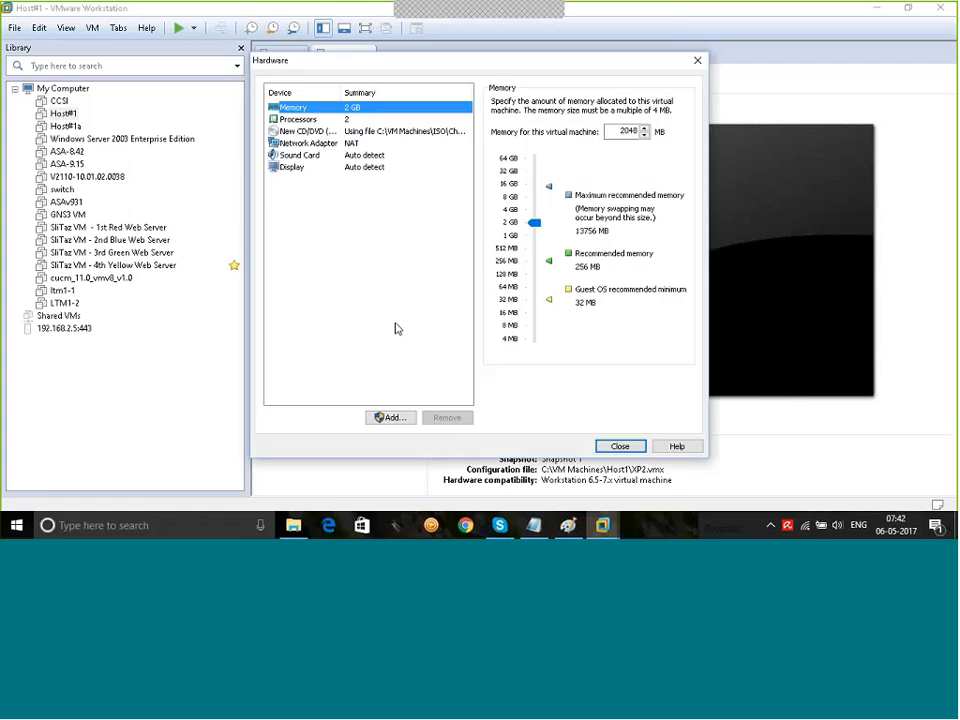
{"action": "left_click", "coordinate": [300, 155]}
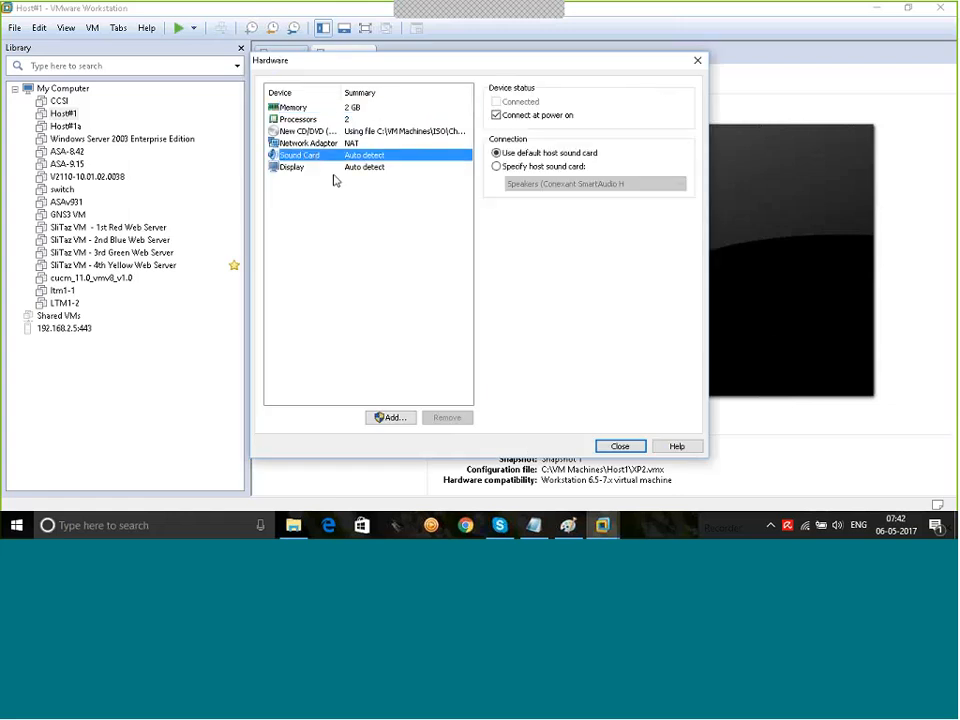
{"action": "left_click", "coordinate": [441, 421]}
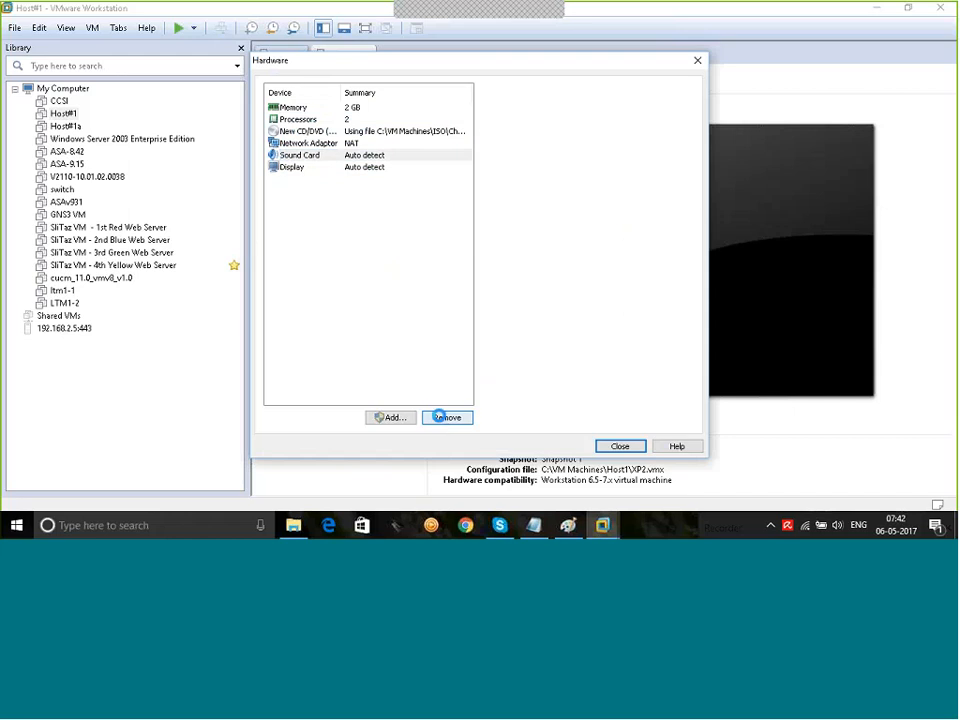
Step: Connect the network adapter to Custom VMnet1 (Host-only) instead of NAT
{"action": "left_click", "coordinate": [315, 144]}
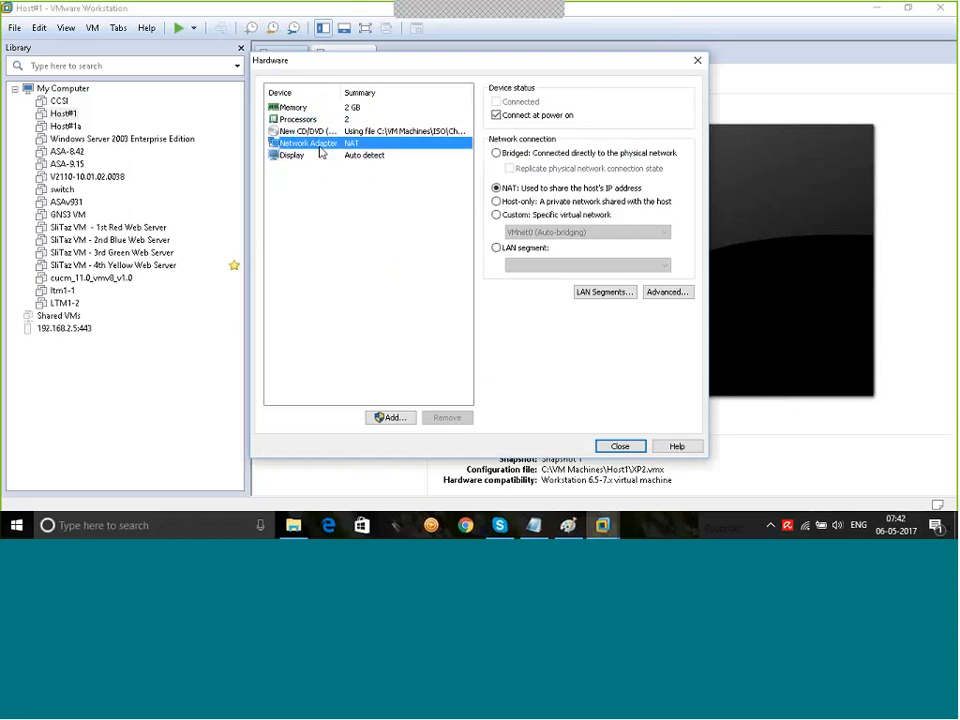
{"action": "left_click", "coordinate": [497, 214]}
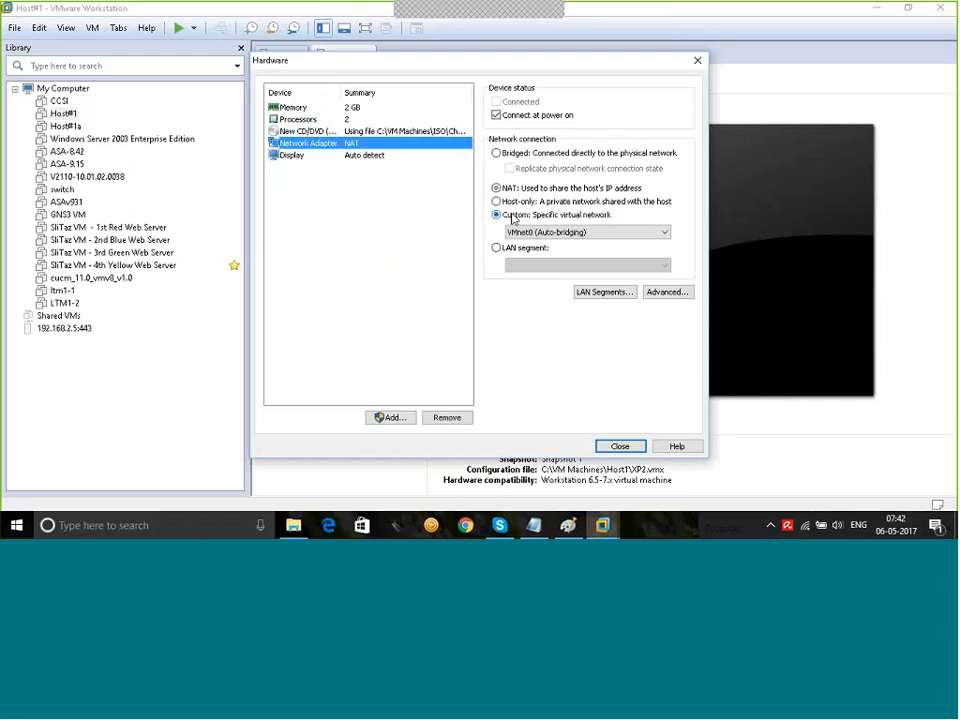
{"action": "left_click", "coordinate": [541, 233]}
{"action": "left_click", "coordinate": [541, 254]}
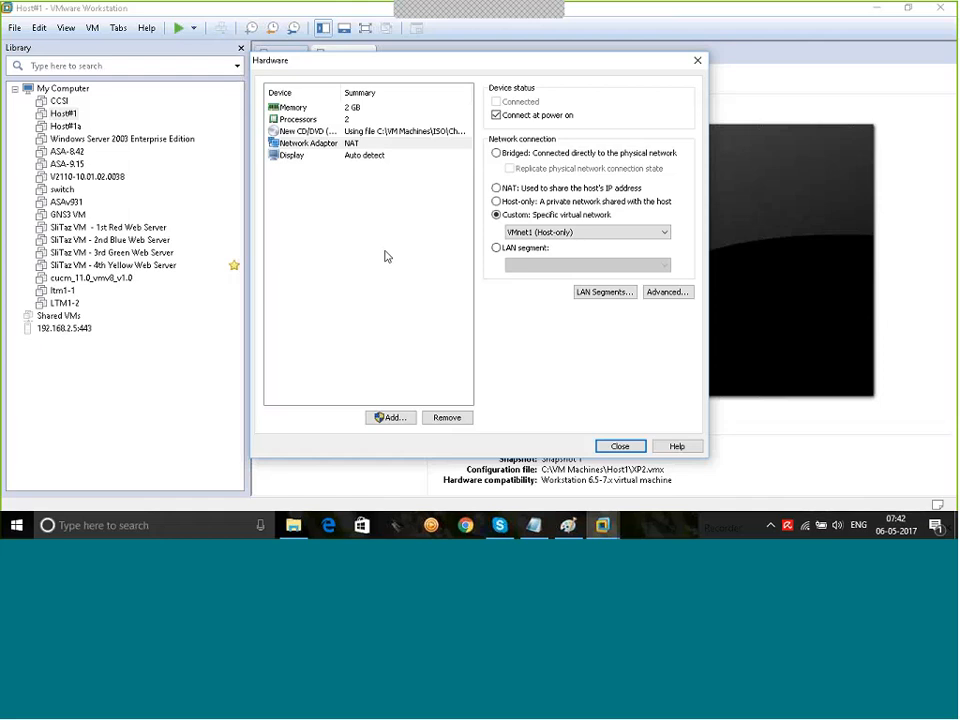
Step: Finish the wizard to create r77mgmt and power the virtual machine on
{"action": "left_click", "coordinate": [621, 447]}
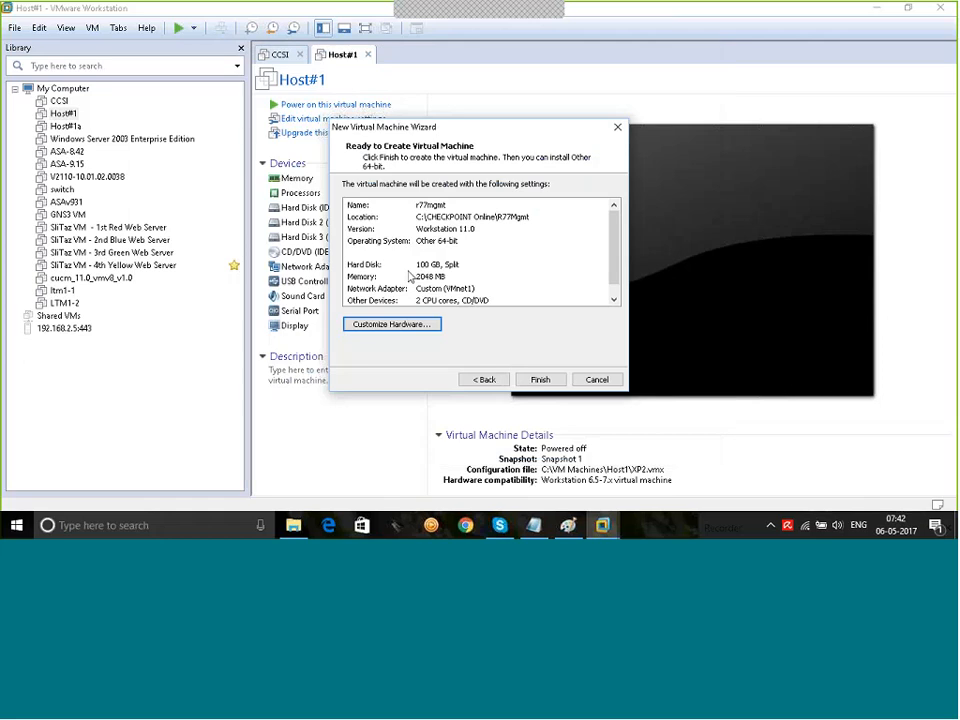
{"action": "left_click", "coordinate": [540, 379]}
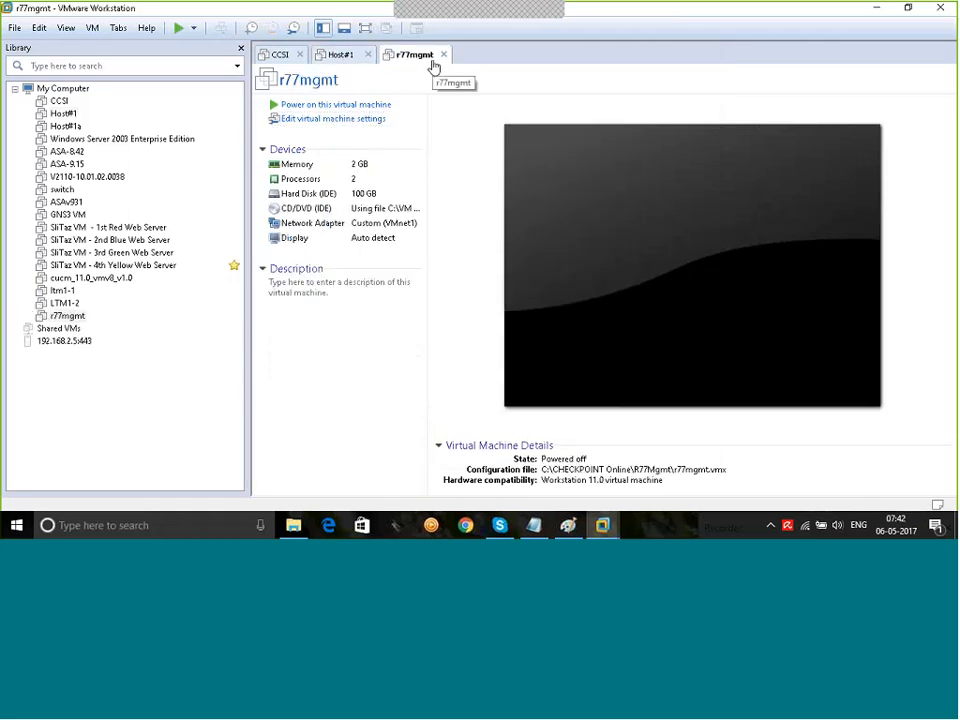
{"action": "left_click", "coordinate": [357, 108]}
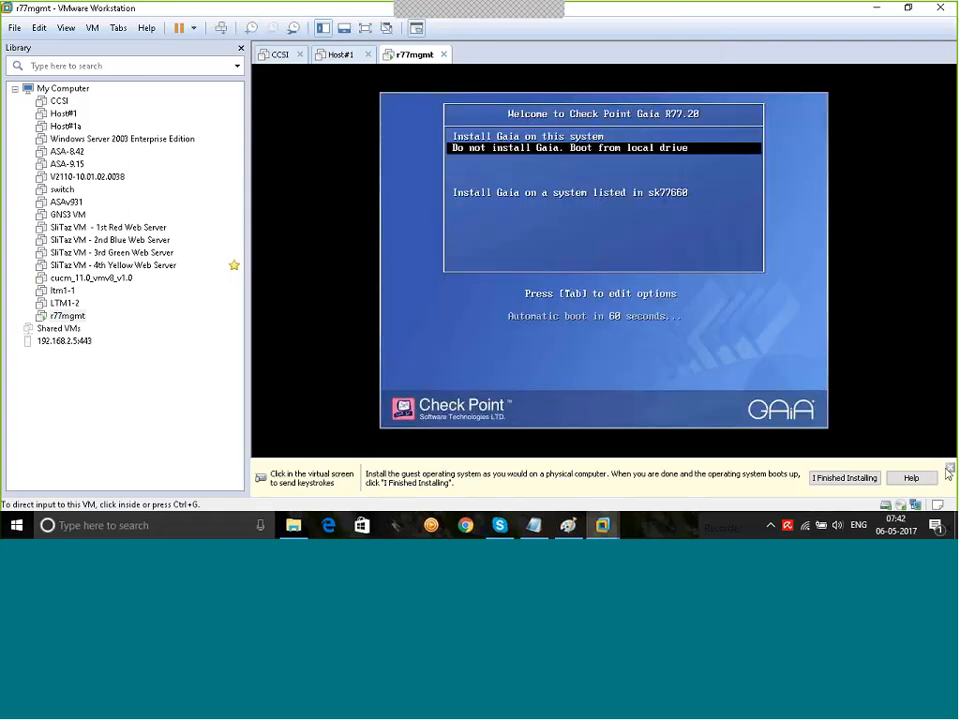
Step: Choose 'Install Gaia on this system' from the boot menu and let the installer load
{"action": "left_click", "coordinate": [853, 398]}
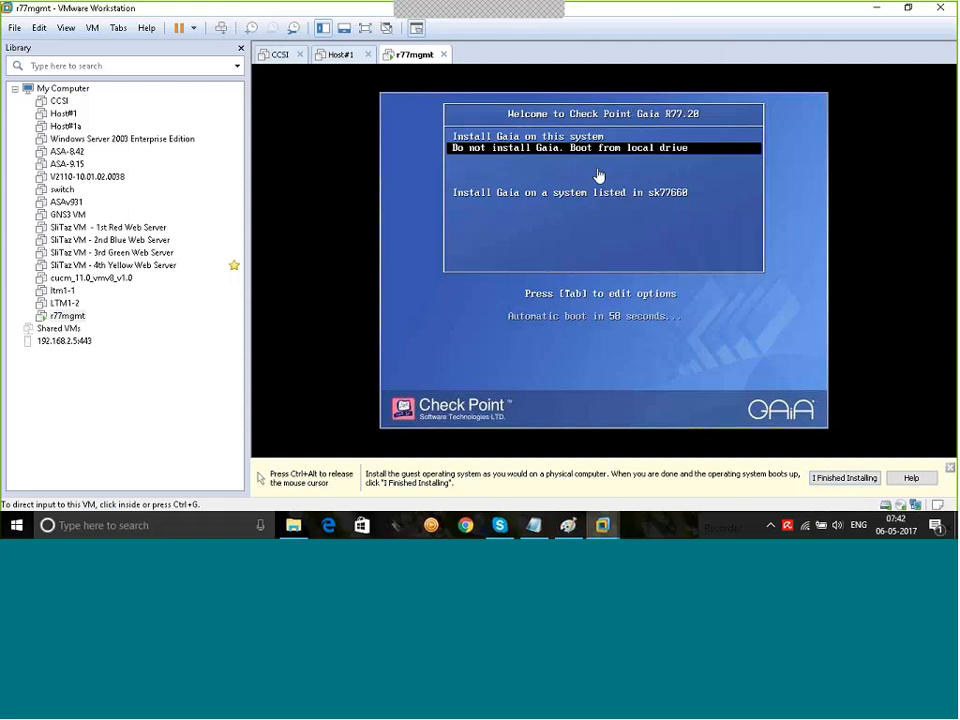
{"action": "left_click", "coordinate": [598, 176]}
{"action": "key", "text": "Up"}
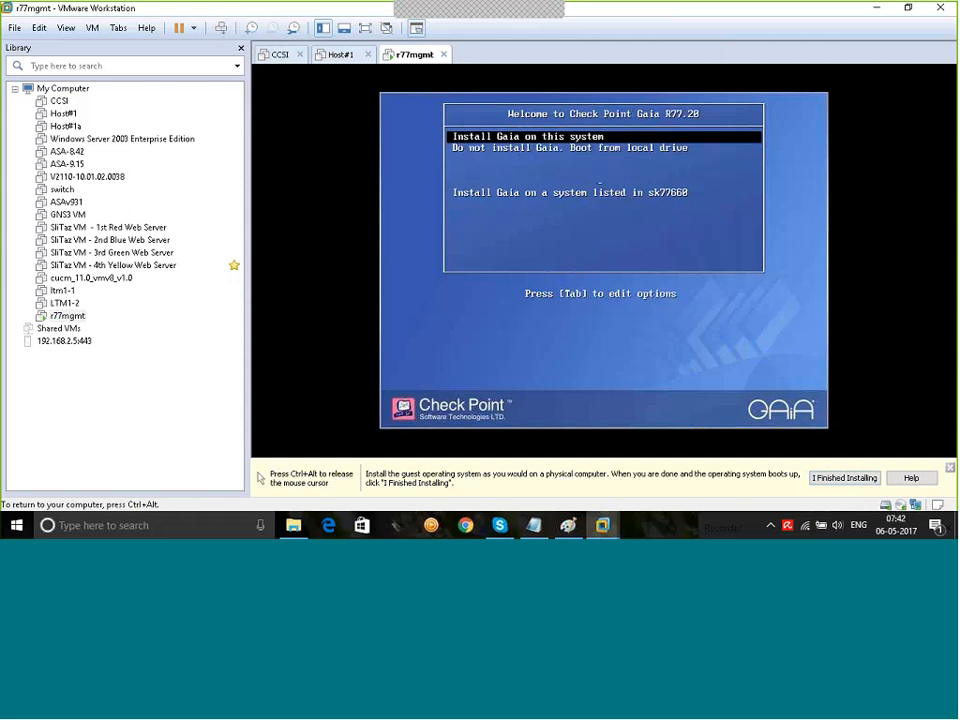
{"action": "key", "text": "Return"}
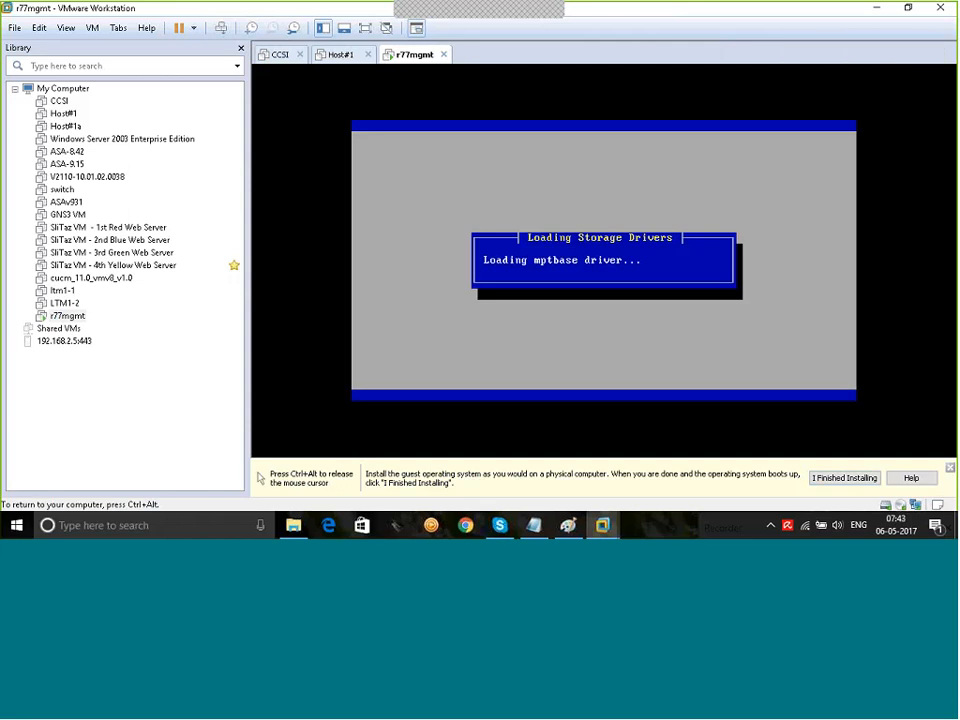
{"action": "key", "text": "ctrl+alt"}
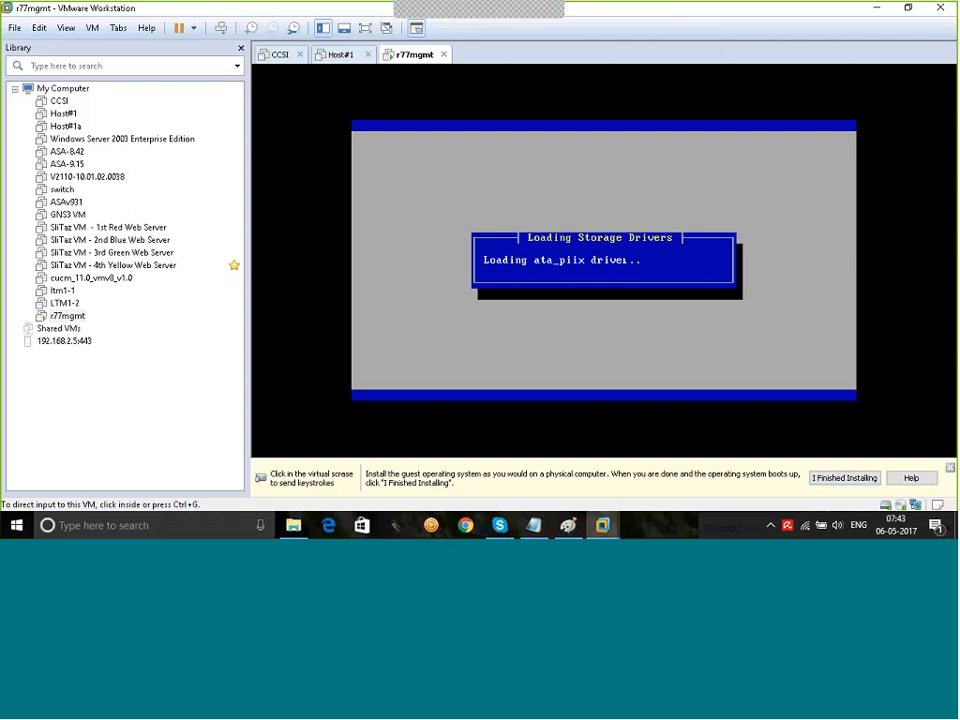
{"action": "left_click", "coordinate": [557, 238]}
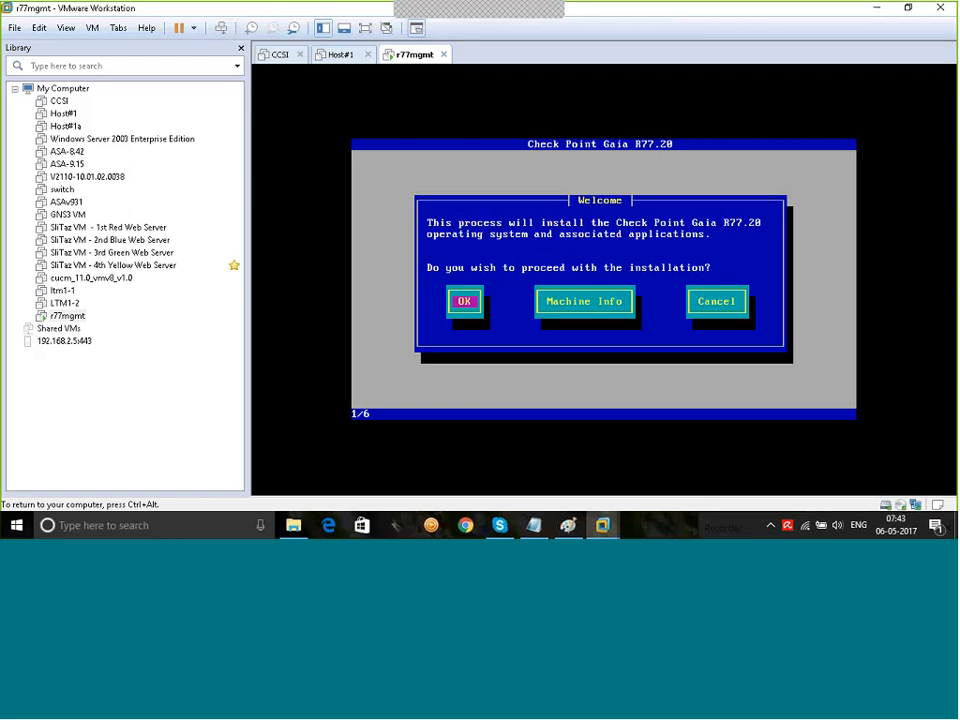
Step: Proceed past the welcome screen and accept the US keyboard and default partition layout
{"action": "key", "text": "Return"}
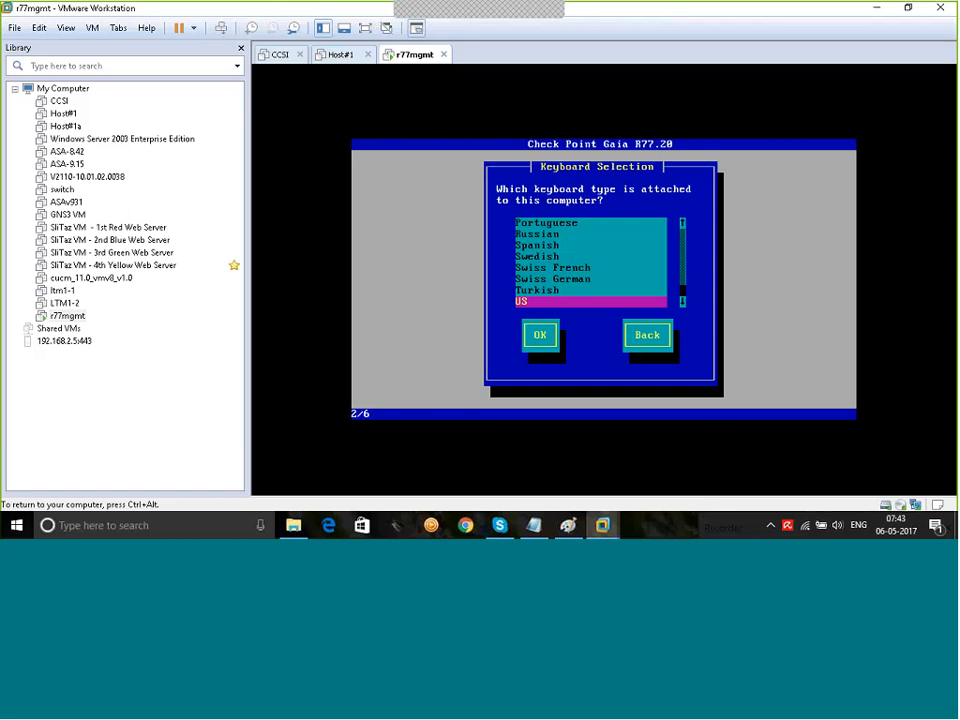
{"action": "key", "text": "Tab"}
{"action": "key", "text": "Return"}
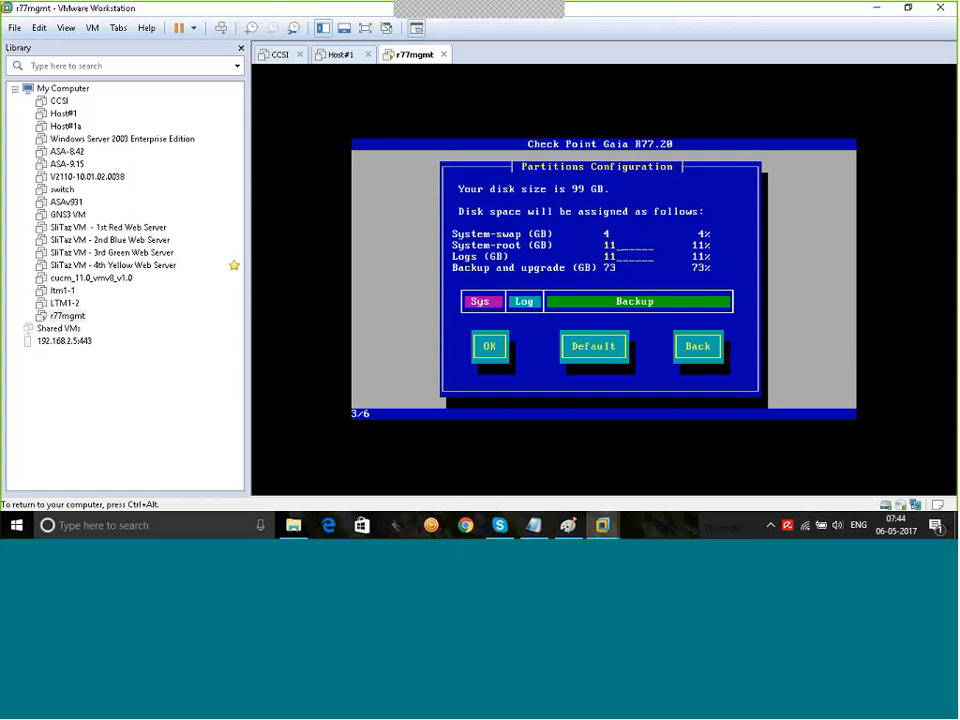
{"action": "key", "text": "Tab"}
{"action": "key", "text": "Return"}
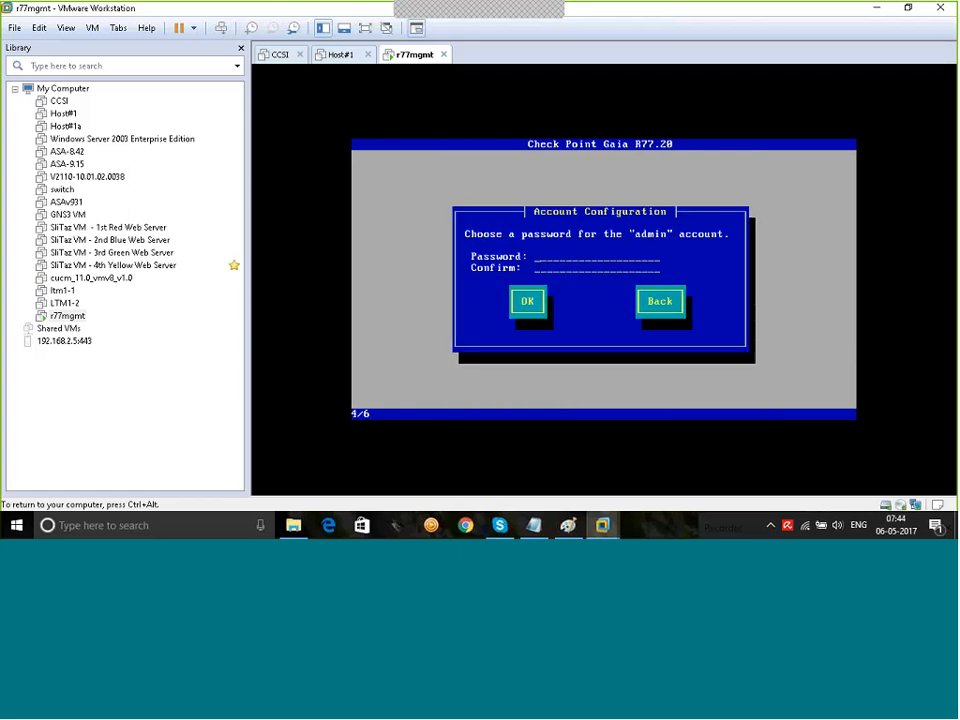
Step: Enter and accept the admin account password in the Gaia installer
{"action": "key", "text": "Tab"}
{"action": "key", "text": "Tab"}
{"action": "key", "text": "Tab"}
{"action": "key", "text": "Tab"}
{"action": "key", "text": "ctrl+alt"}
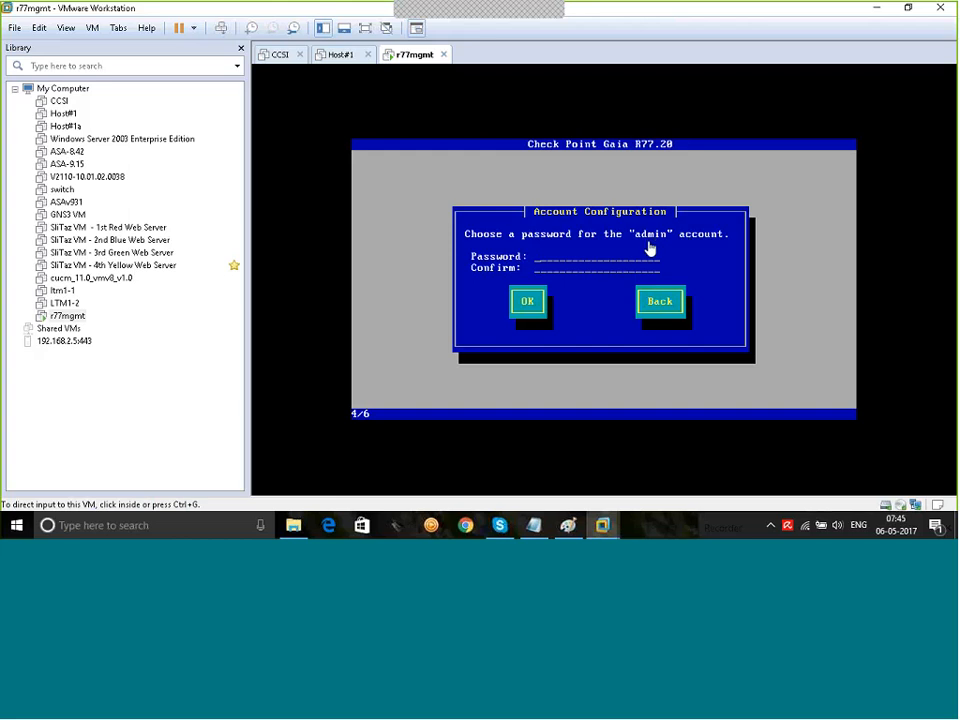
{"action": "left_click", "coordinate": [617, 258]}
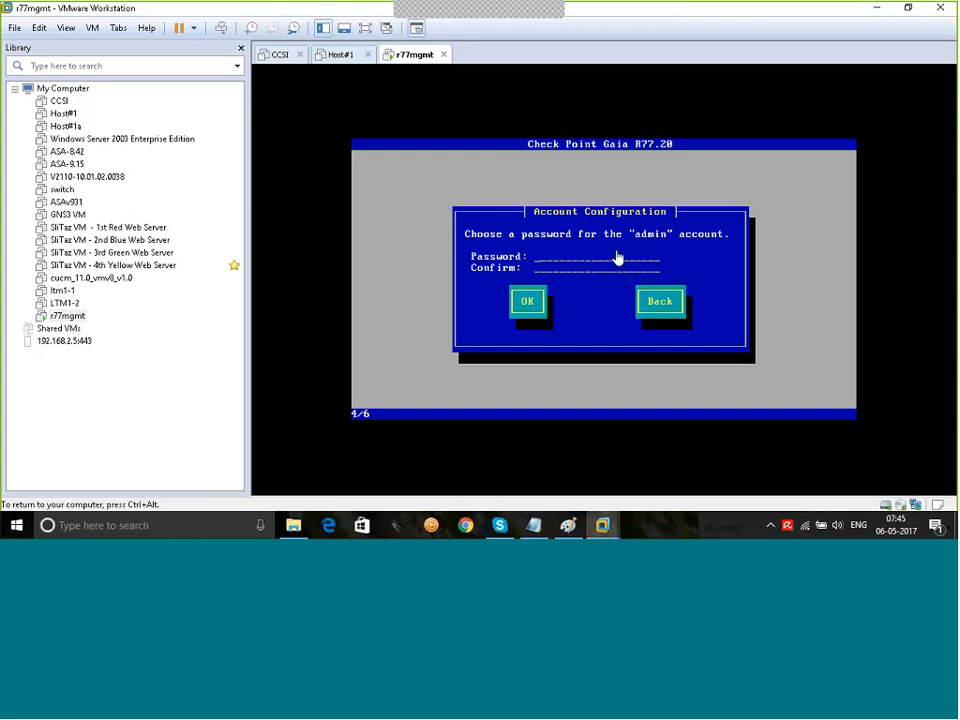
{"action": "type", "text": "**"}
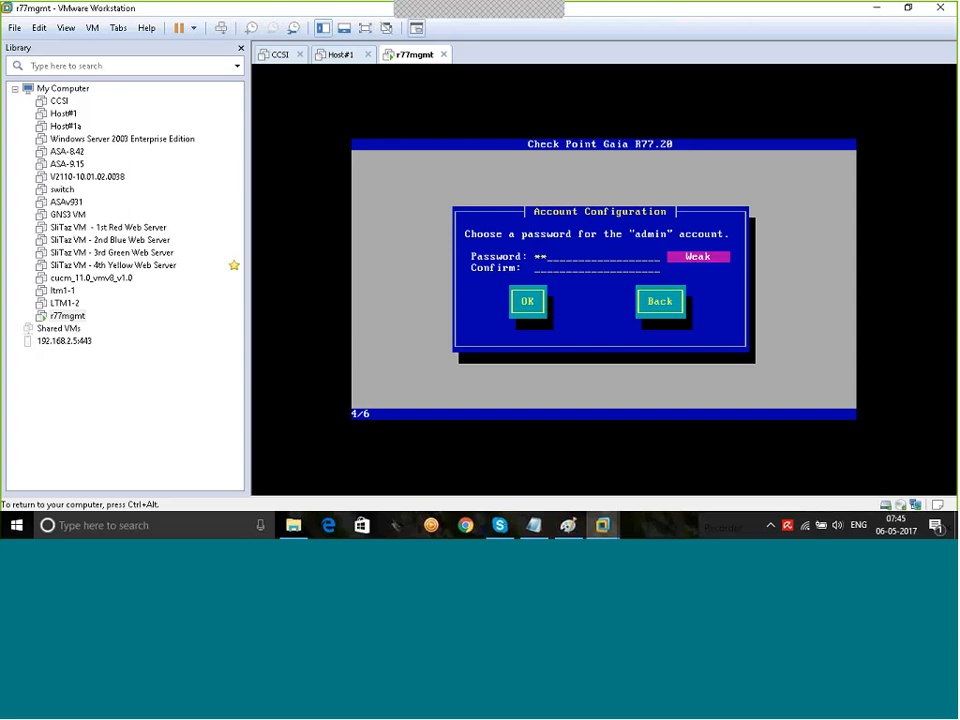
{"action": "type", "text": "**************"}
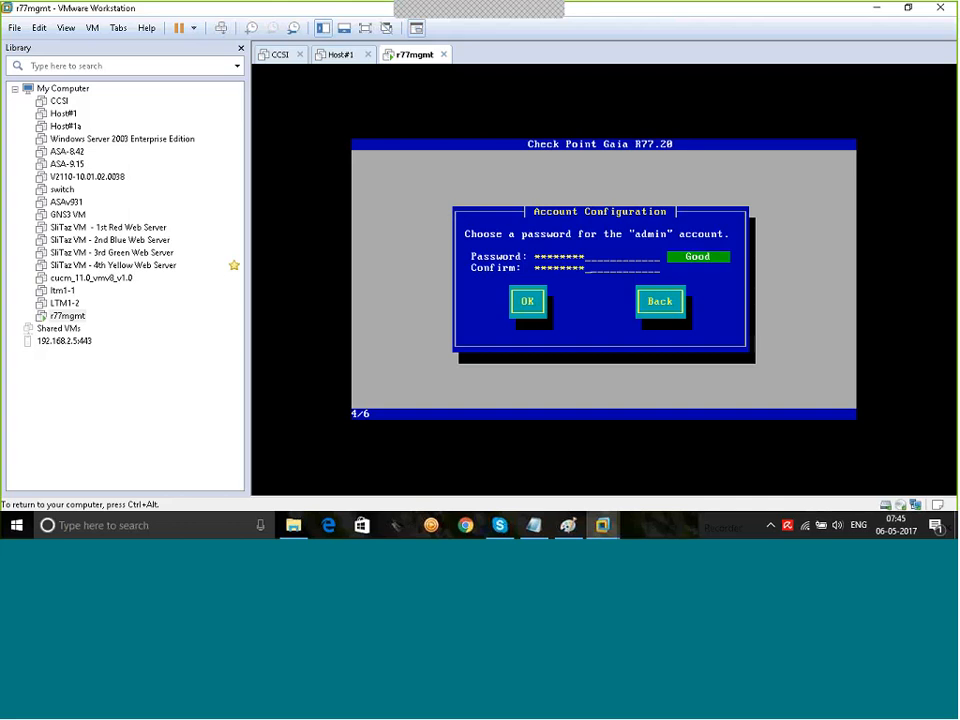
{"action": "key", "text": "Tab"}
{"action": "key", "text": "Return"}
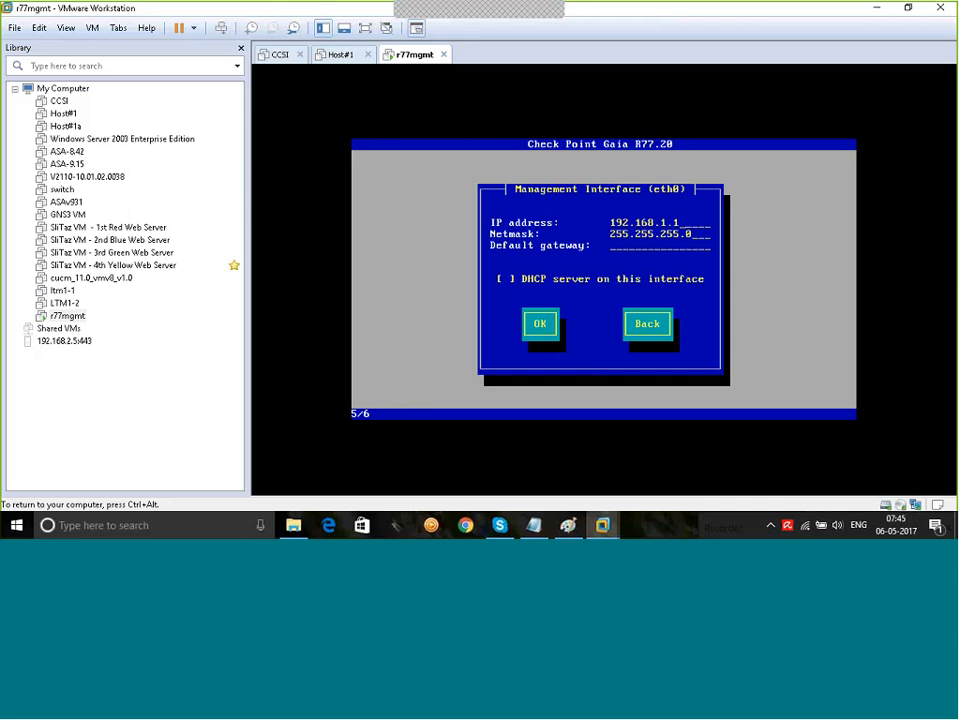
Step: Check the network diagram in Paint, then return to the r77mgmt installer
{"action": "key", "text": "ctrl+alt"}
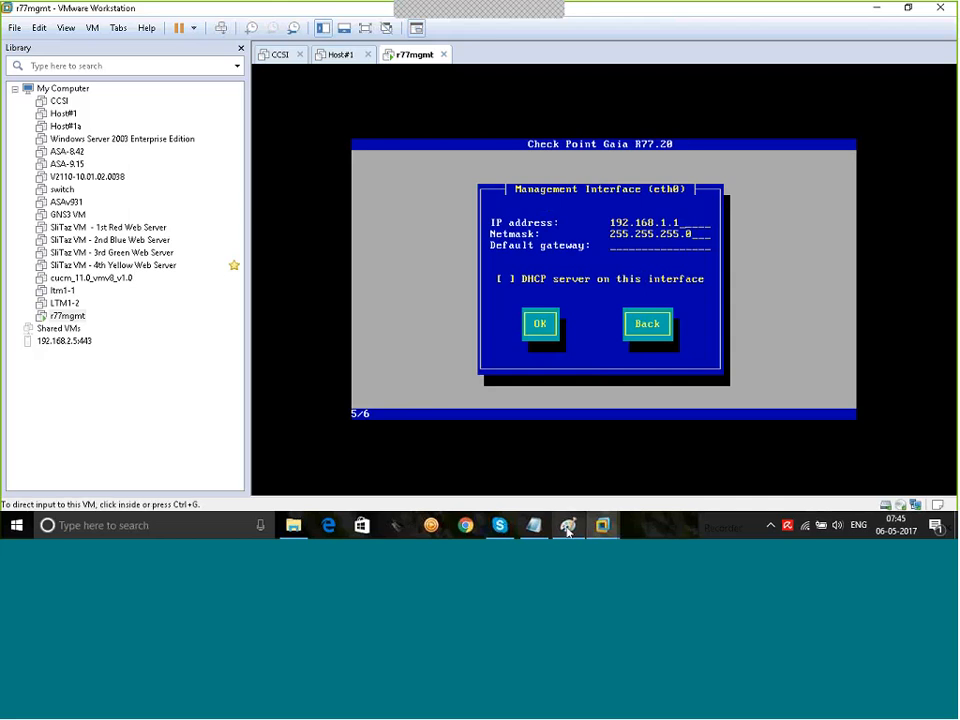
{"action": "left_click", "coordinate": [567, 527]}
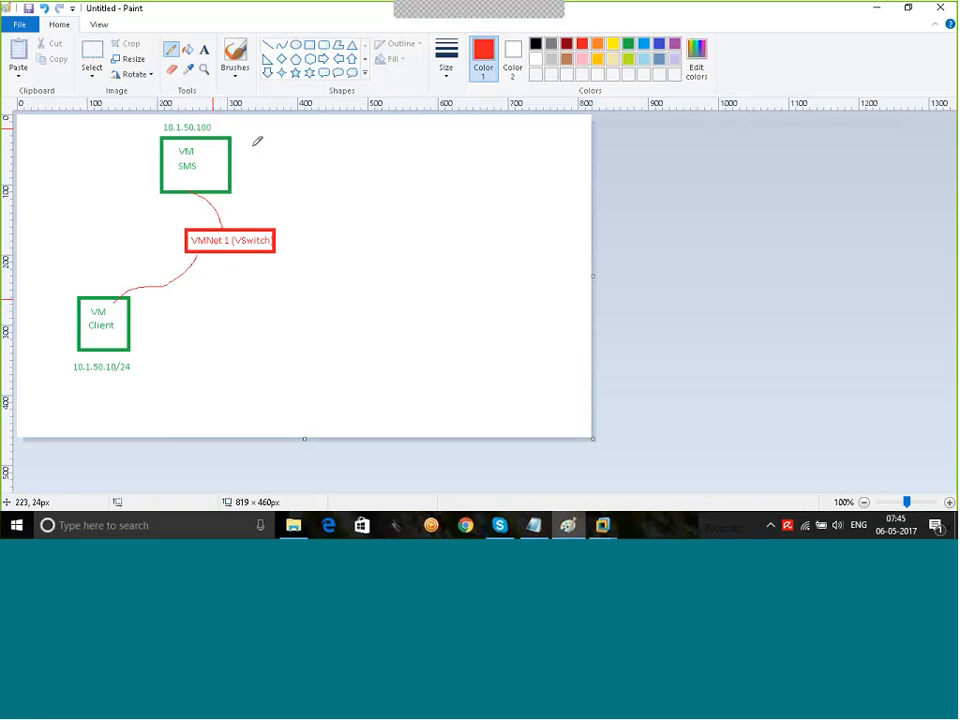
{"action": "mouse_move", "coordinate": [610, 528]}
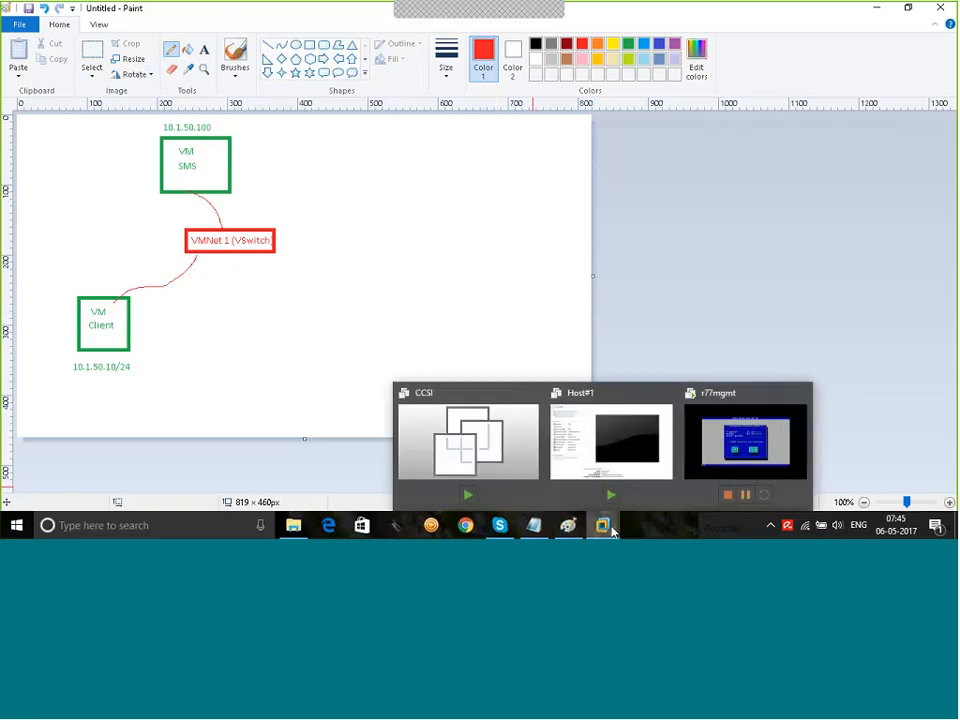
{"action": "left_click", "coordinate": [784, 418]}
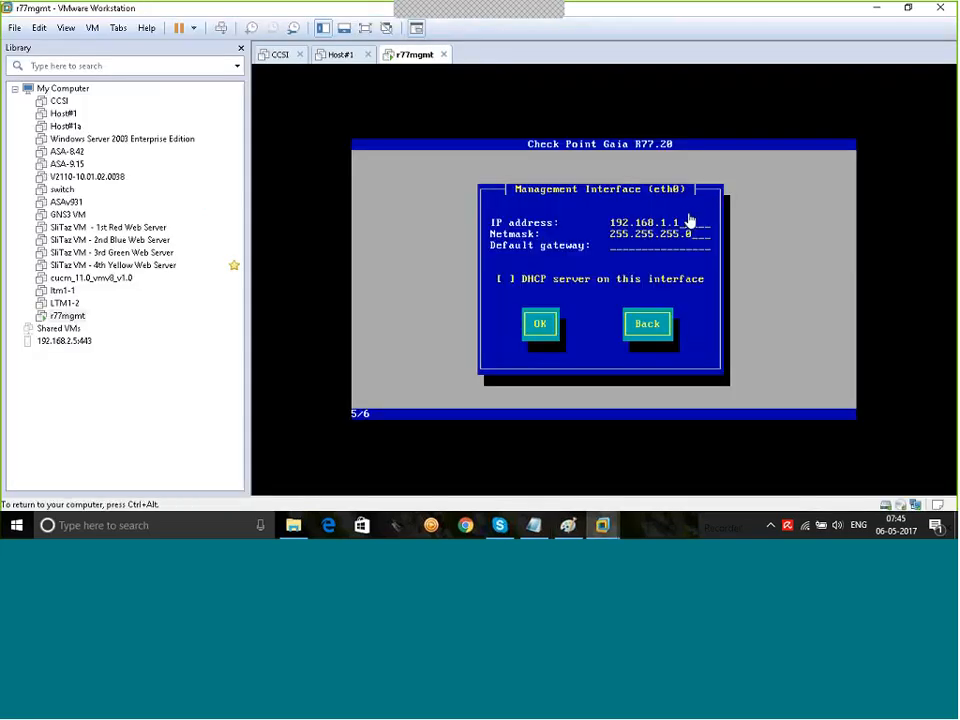
Step: Set eth0 to IP 10.1.50.100 with default gateway 10.1.50.1 and confirm
{"action": "key", "text": "BackSpace"}
{"action": "key", "text": "BackSpace"}
{"action": "key", "text": "BackSpace"}
{"action": "key", "text": "BackSpace"}
{"action": "key", "text": "BackSpace"}
{"action": "key", "text": "BackSpace"}
{"action": "key", "text": "BackSpace"}
{"action": "key", "text": "BackSpace"}
{"action": "key", "text": "BackSpace"}
{"action": "key", "text": "BackSpace"}
{"action": "key", "text": "BackSpace"}
{"action": "type", "text": "10.1.50.10010.1.50.254"}
{"action": "key", "text": "BackSpace"}
{"action": "key", "text": "BackSpace"}
{"action": "key", "text": "BackSpace"}
{"action": "type", "text": "1"}
{"action": "key", "text": "Tab"}
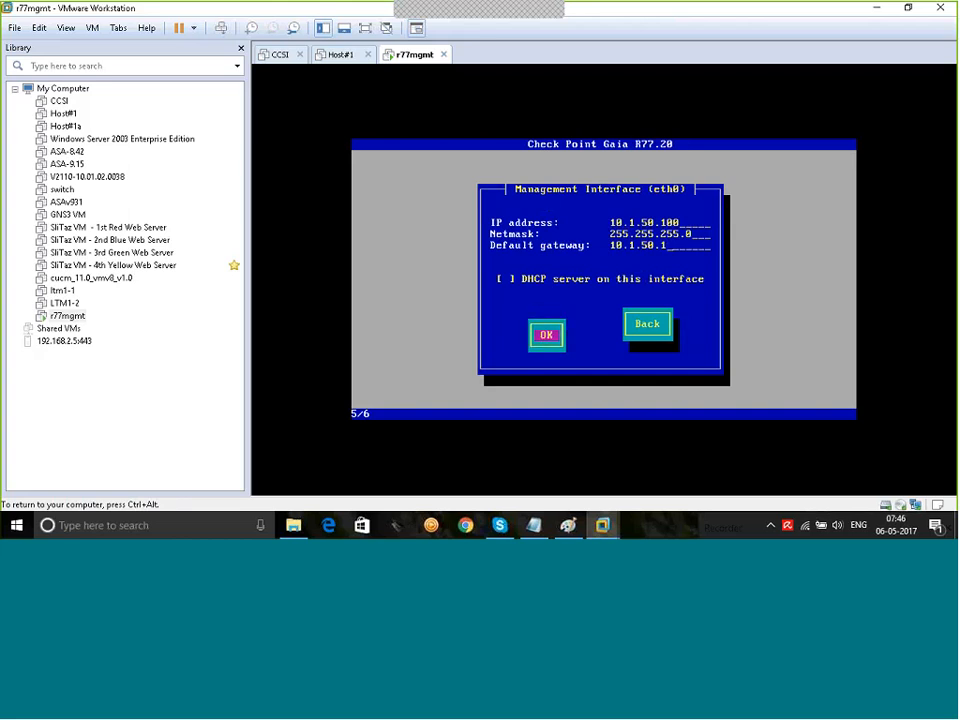
{"action": "key", "text": "Return"}
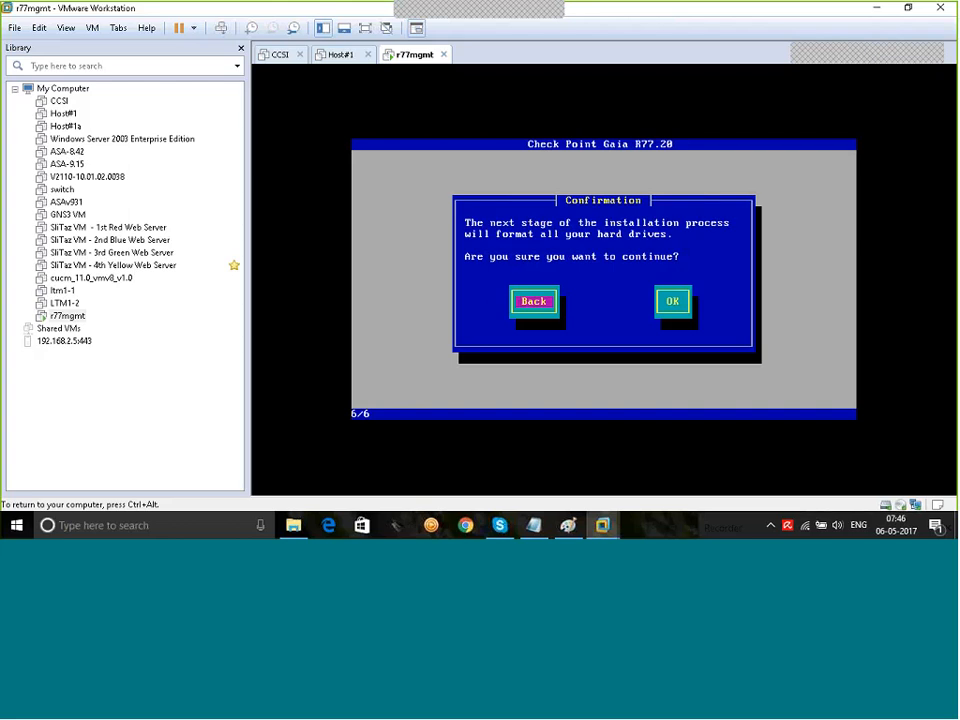
Step: Confirm formatting the hard drives to start the Gaia package installation
{"action": "key", "text": "Tab"}
{"action": "key", "text": "Return"}
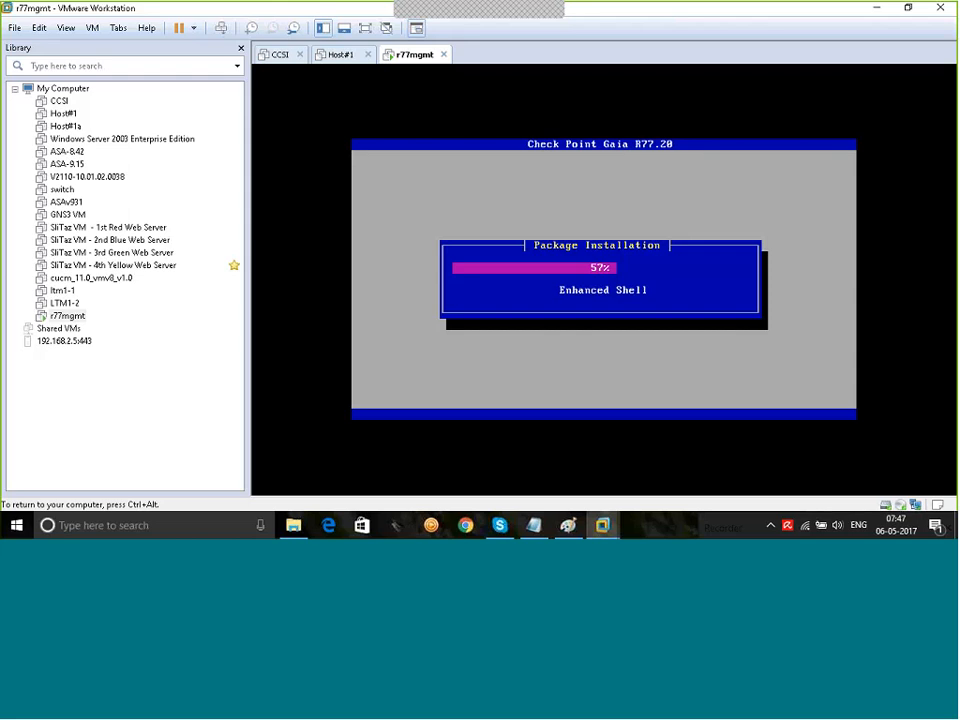
Step: Power on Host#1 and alternate between Host#1 and r77mgmt to watch both progress
{"action": "left_click", "coordinate": [338, 56]}
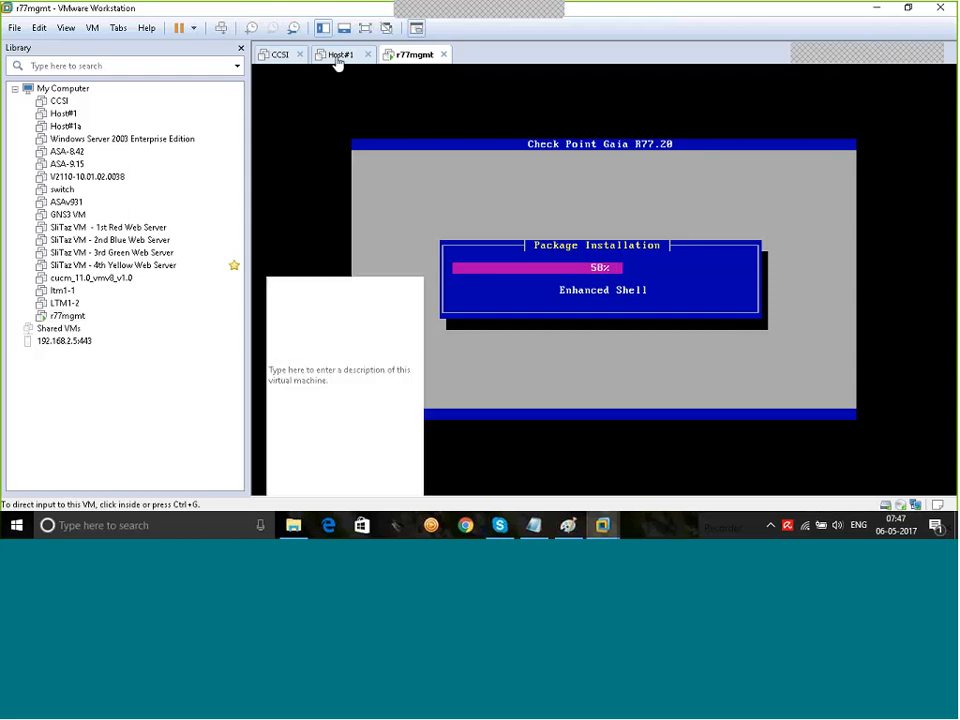
{"action": "left_click", "coordinate": [342, 112]}
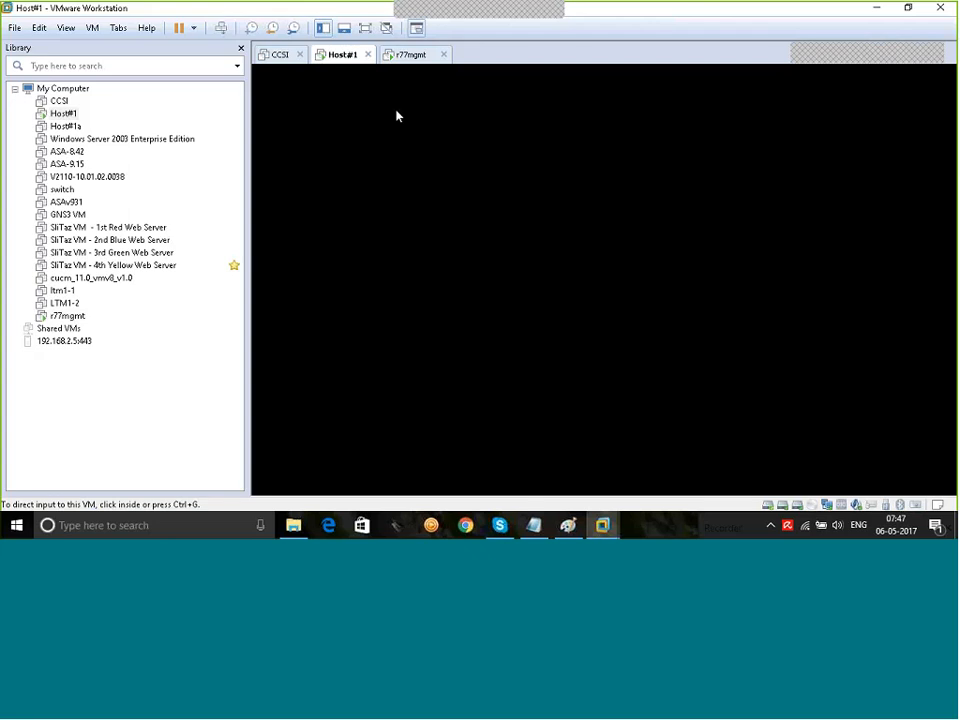
{"action": "left_click", "coordinate": [407, 56]}
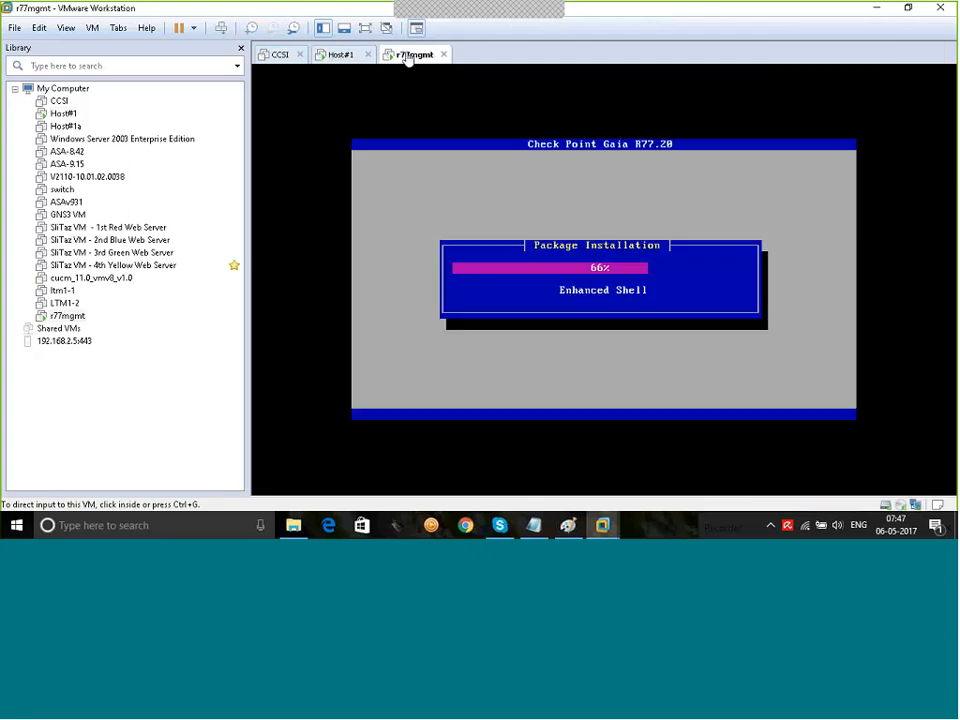
{"action": "left_click", "coordinate": [338, 56]}
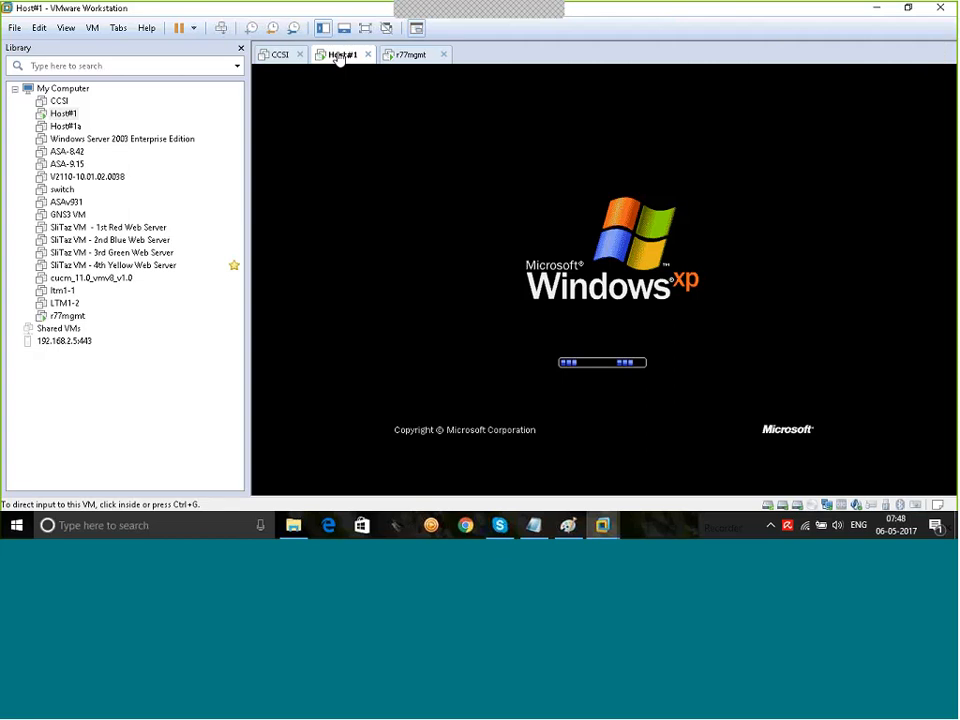
{"action": "left_click", "coordinate": [390, 63]}
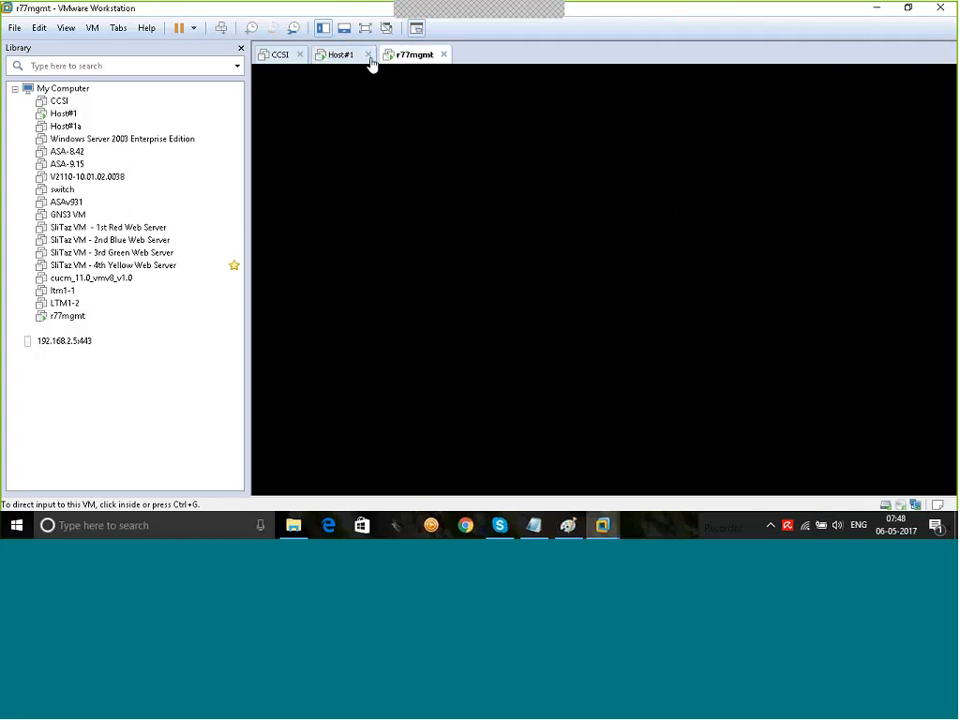
{"action": "left_click", "coordinate": [349, 57]}
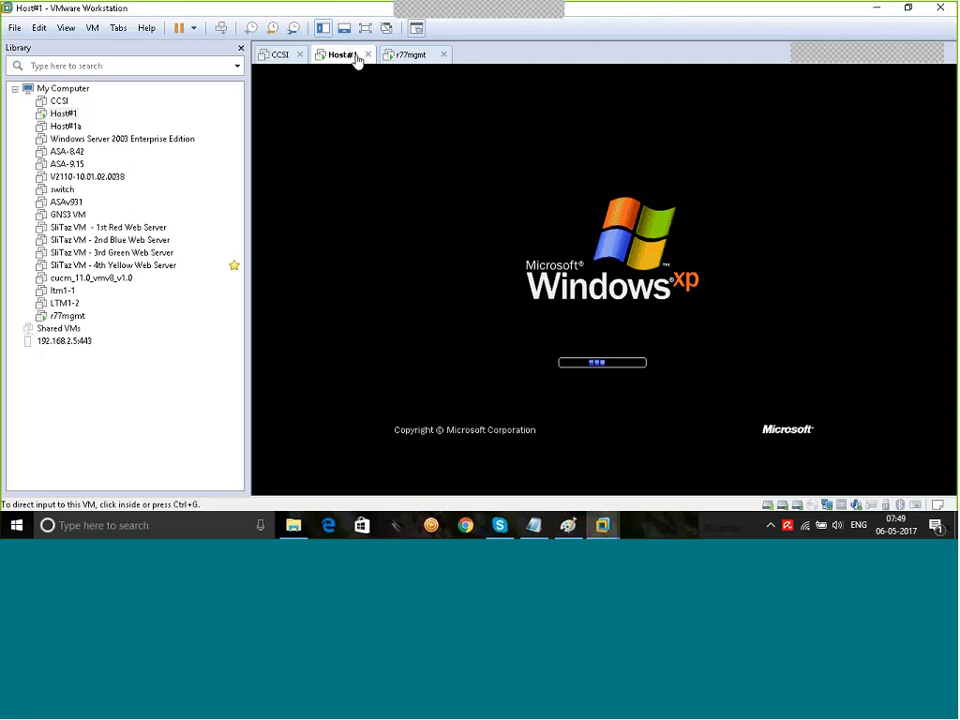
{"action": "left_click", "coordinate": [404, 56]}
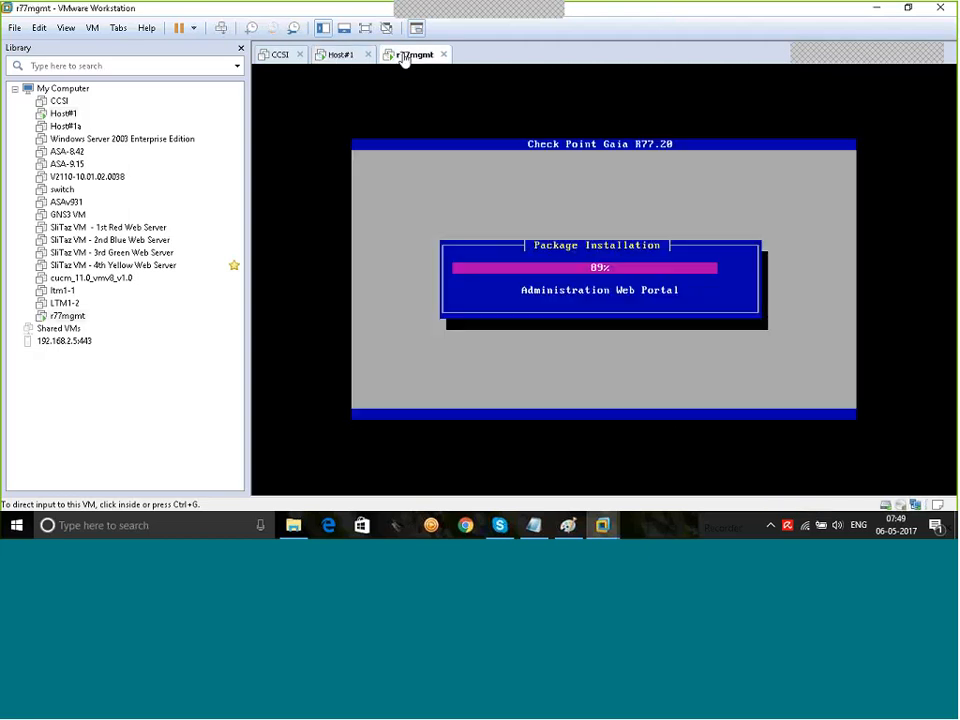
{"action": "left_click", "coordinate": [337, 57]}
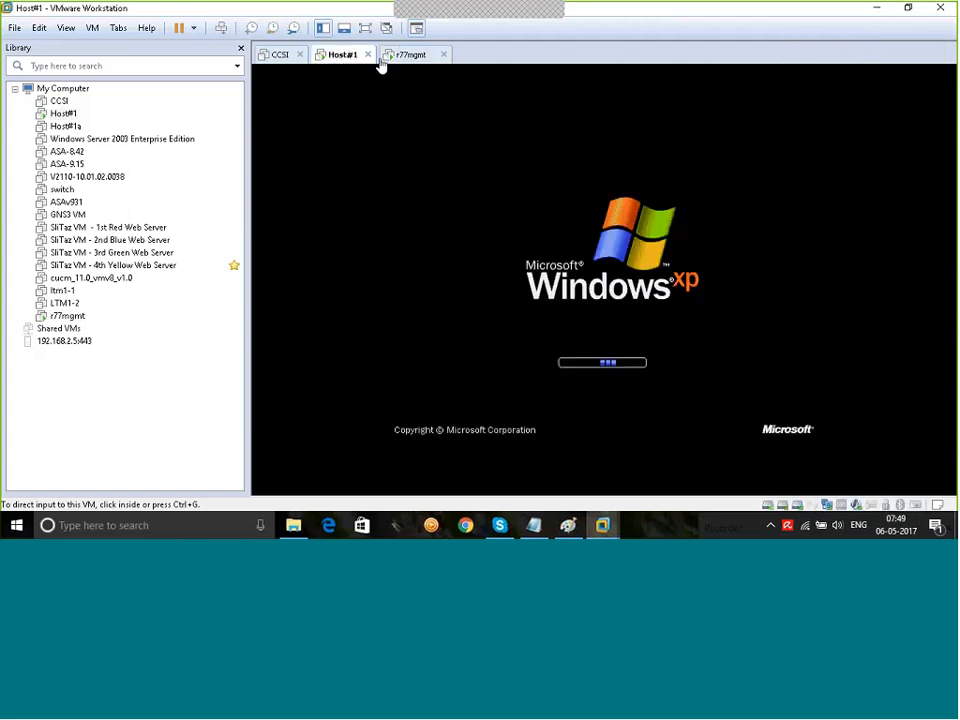
{"action": "left_click", "coordinate": [405, 58]}
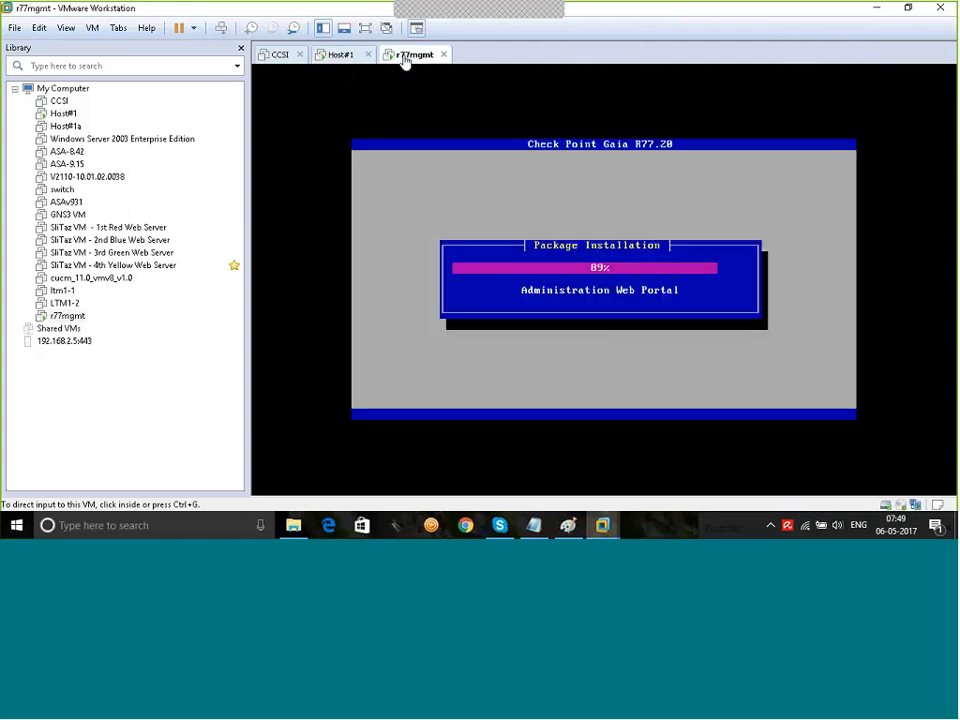
{"action": "left_click", "coordinate": [338, 56]}
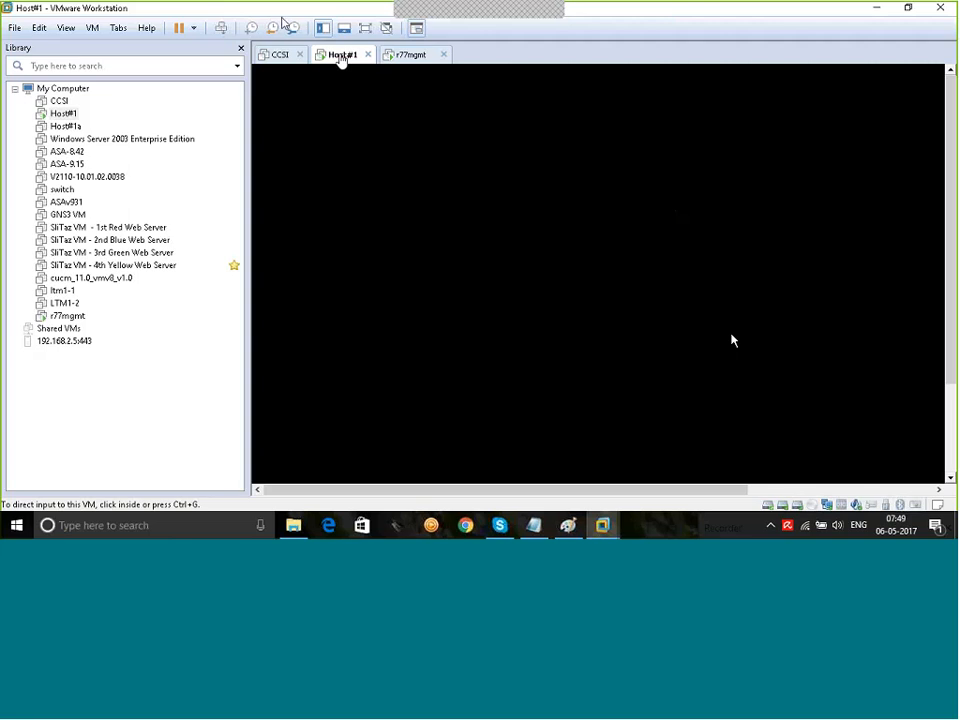
Step: Log into Host#1's Windows XP with the Administrator password
{"action": "left_click", "coordinate": [405, 60]}
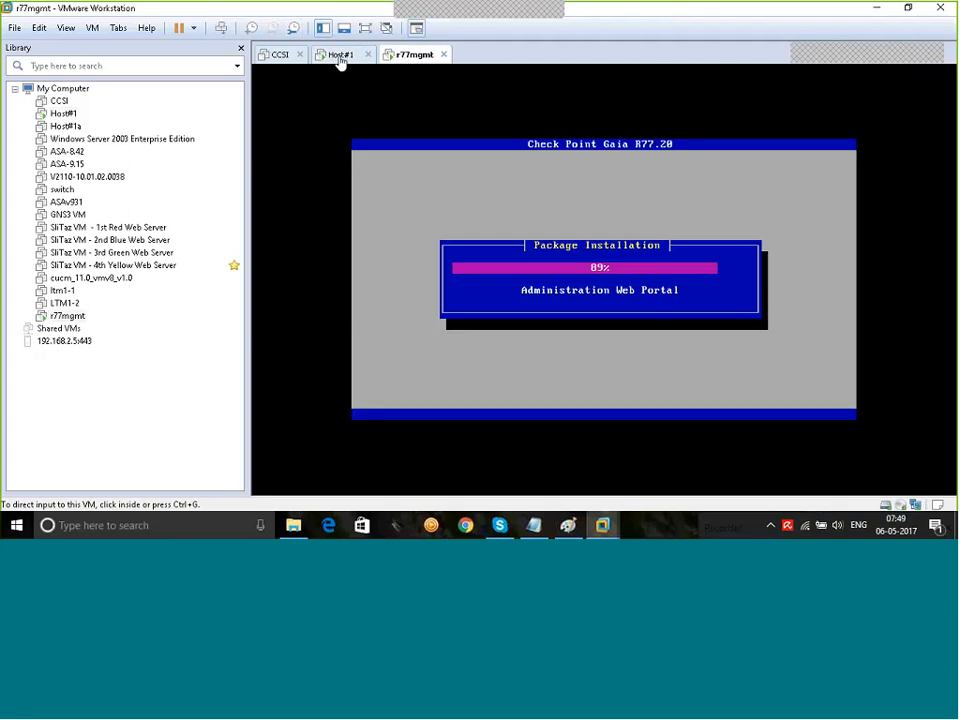
{"action": "left_click", "coordinate": [340, 60]}
{"action": "left_click", "coordinate": [872, 358]}
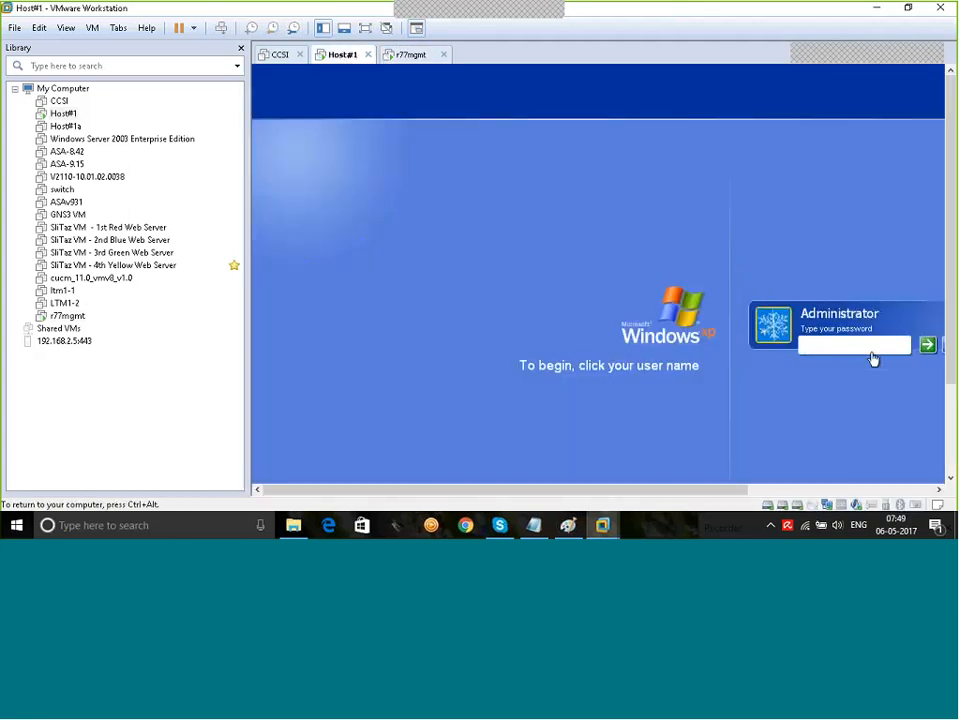
{"action": "type", "text": "••••••"}
{"action": "key", "text": "Return"}
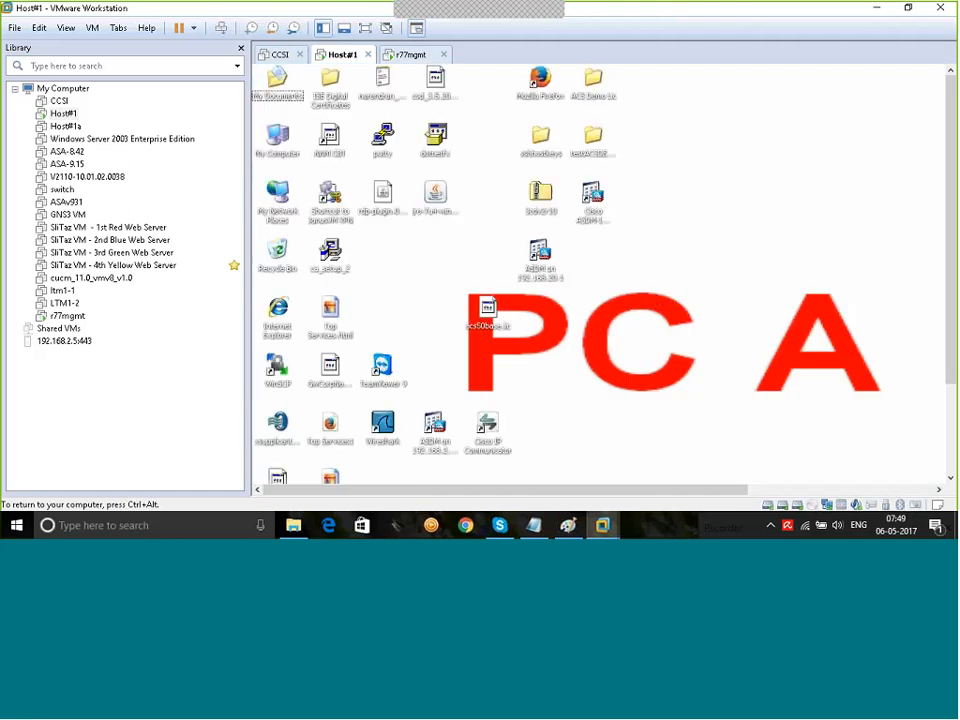
Step: Check r77mgmt at 89%, then show Host#1 full screen and dismiss the antivirus warning
{"action": "left_click", "coordinate": [408, 58]}
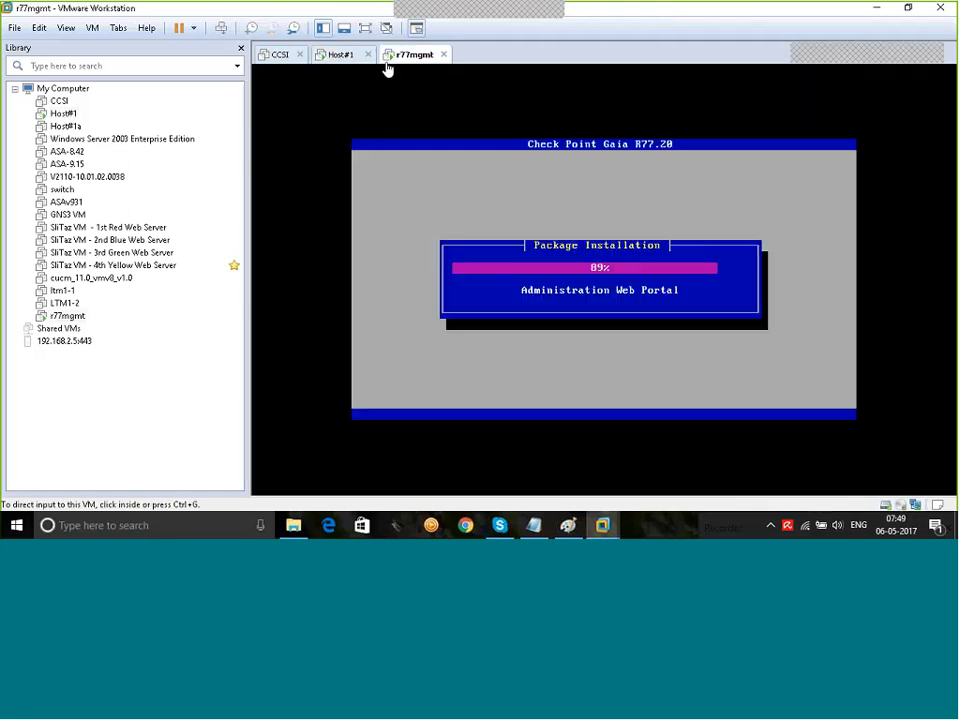
{"action": "left_click", "coordinate": [333, 58]}
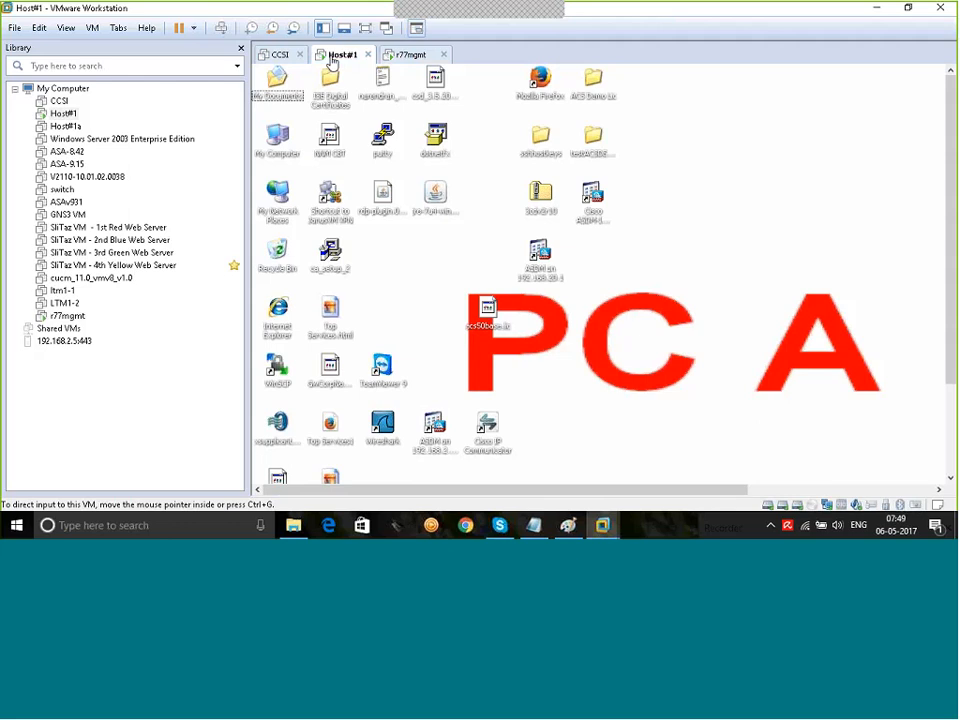
{"action": "left_click", "coordinate": [412, 55]}
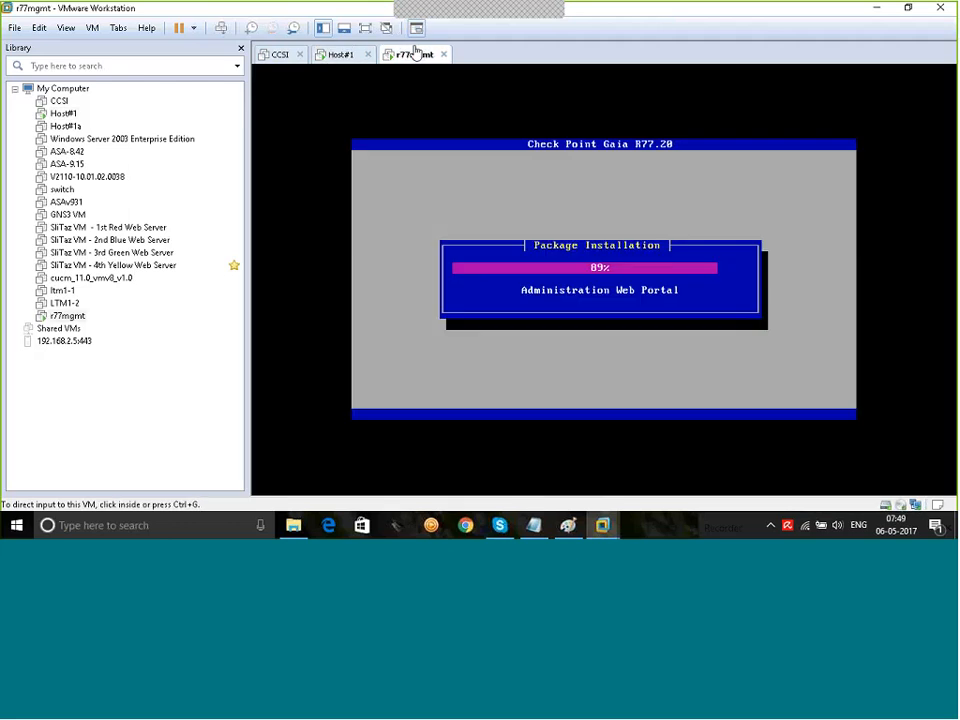
{"action": "left_click", "coordinate": [333, 57]}
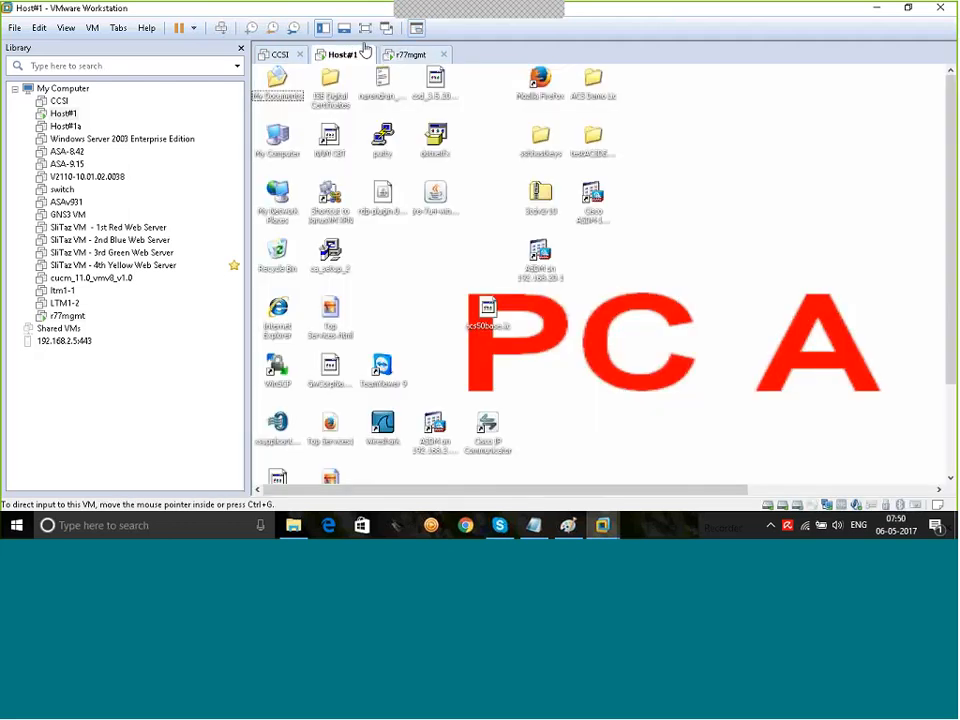
{"action": "left_click", "coordinate": [369, 30]}
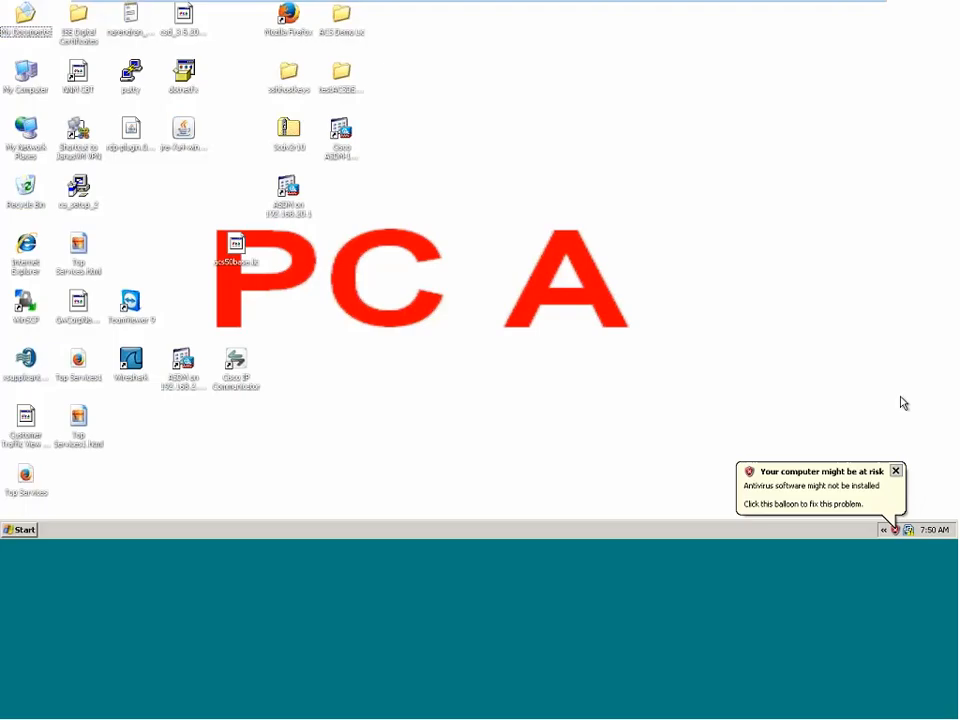
{"action": "left_click", "coordinate": [898, 469]}
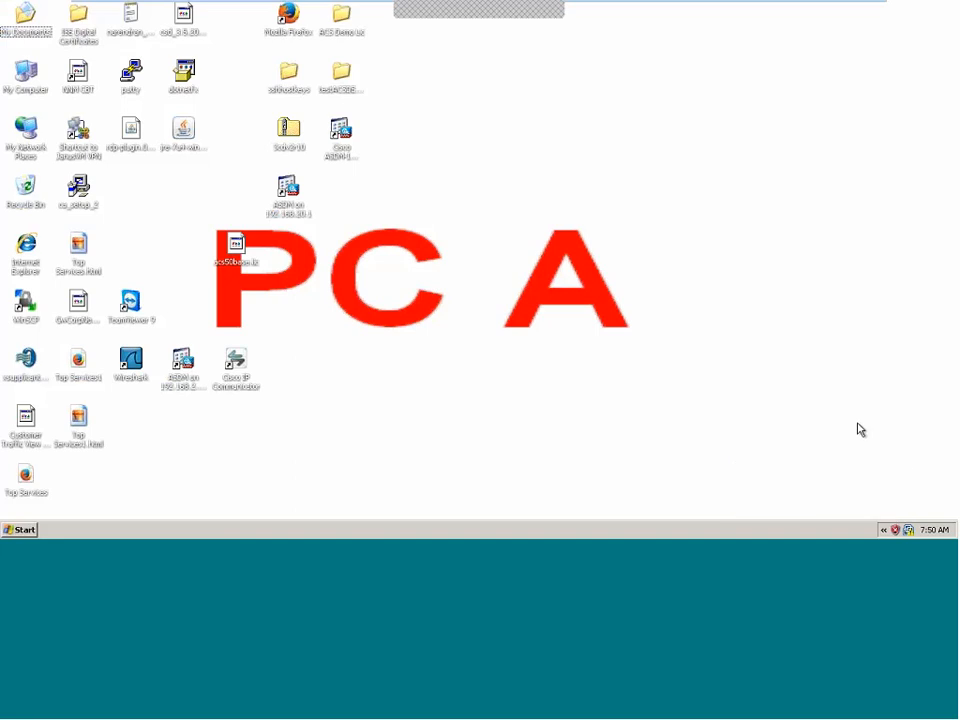
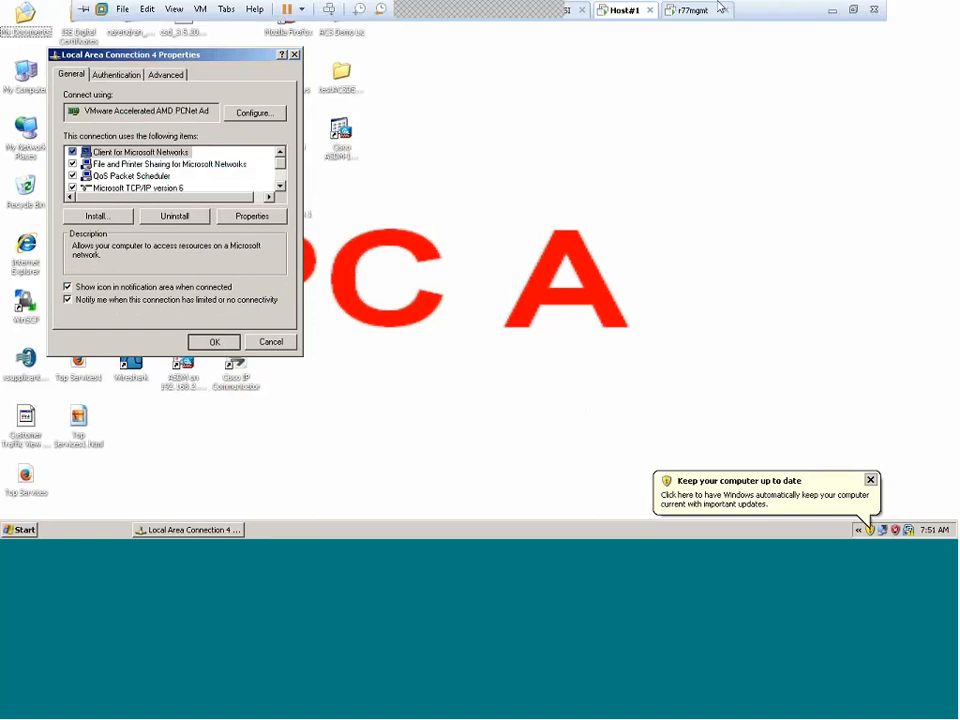
Step: Glance at Host#1, then return to r77mgmt's Gaia installer copying Software Blades
{"action": "left_click", "coordinate": [697, 10]}
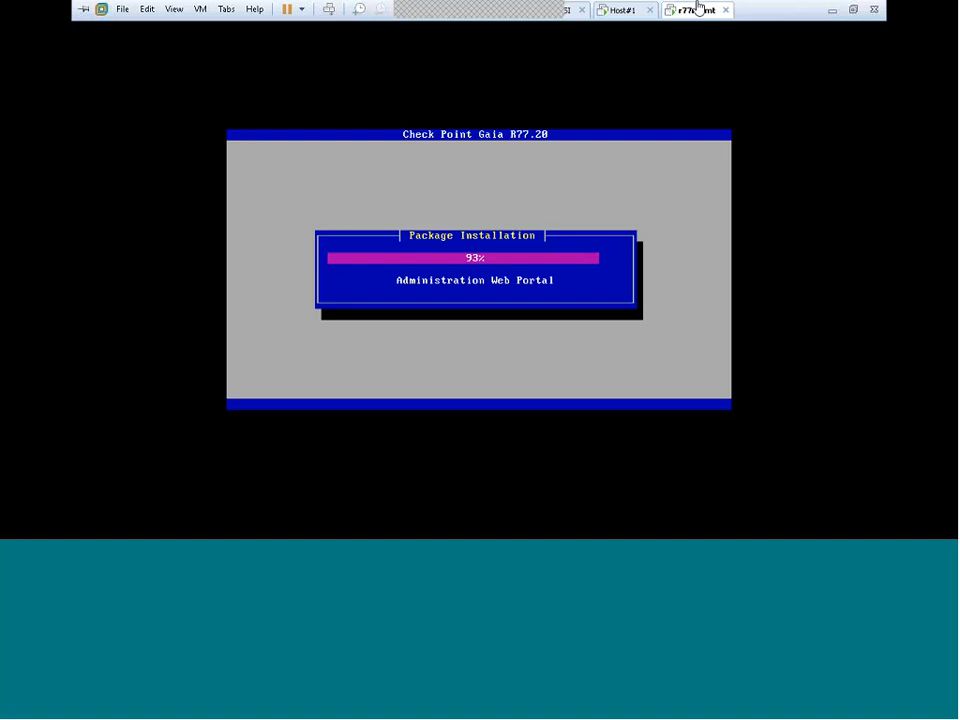
{"action": "left_click", "coordinate": [644, 10]}
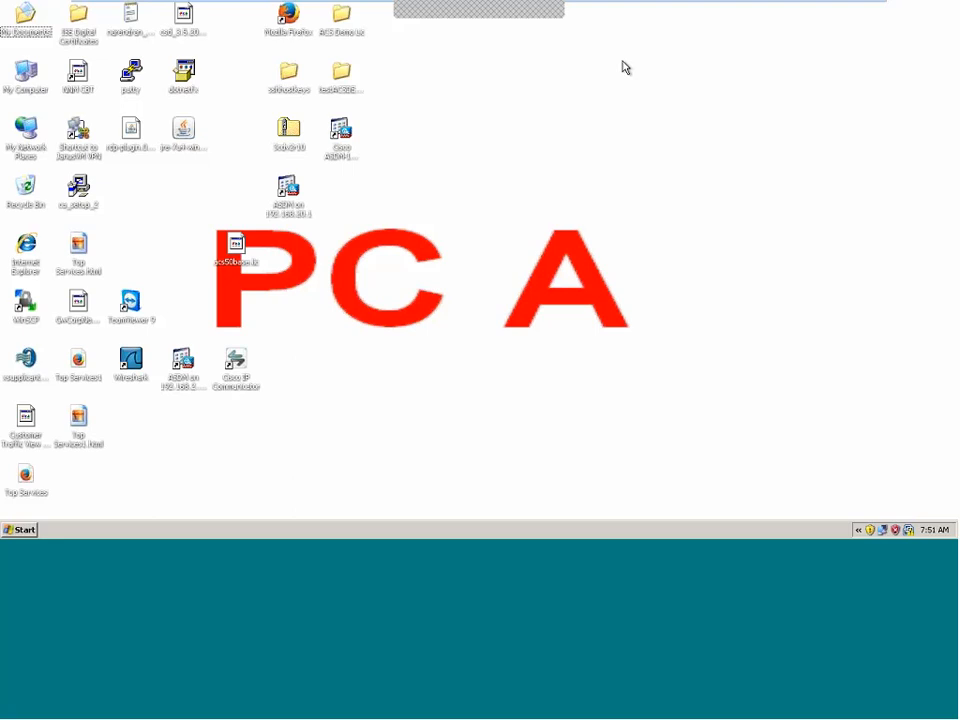
{"action": "mouse_move", "coordinate": [638, 5]}
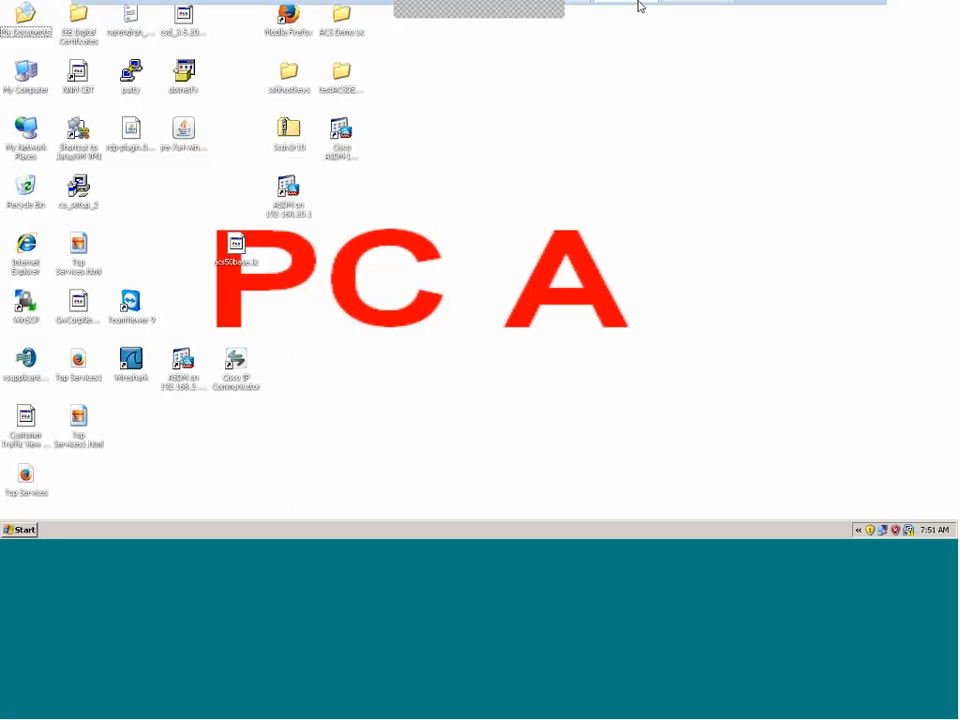
{"action": "left_click", "coordinate": [673, 12]}
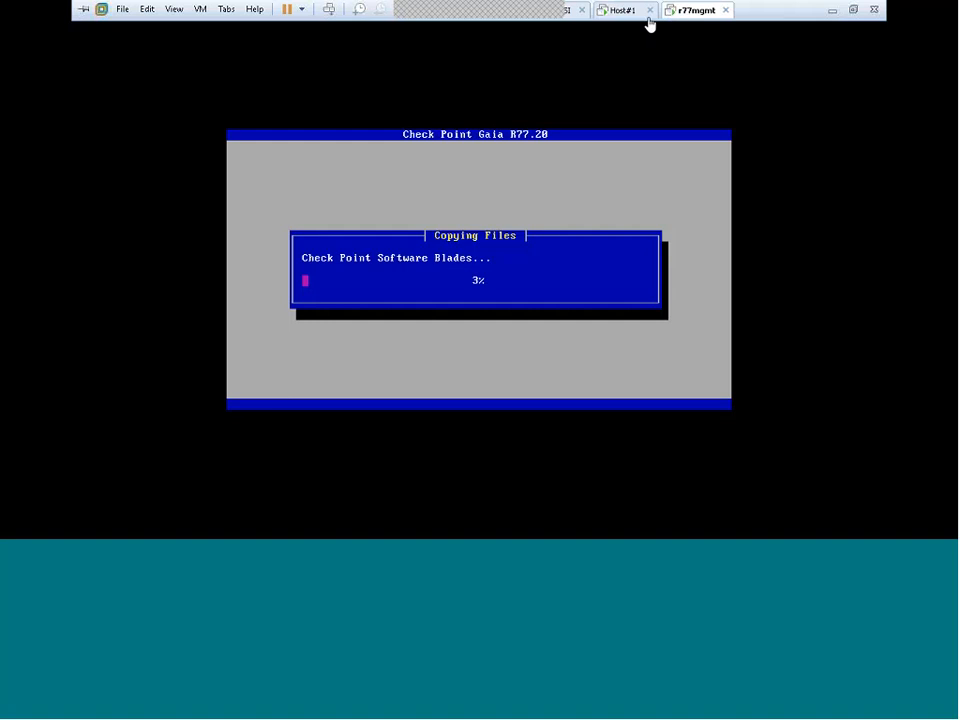
Step: Flip between Host#1 and r77mgmt to check the Gaia installer's progress
{"action": "left_click", "coordinate": [634, 12]}
{"action": "left_click", "coordinate": [695, 12]}
{"action": "left_click", "coordinate": [620, 10]}
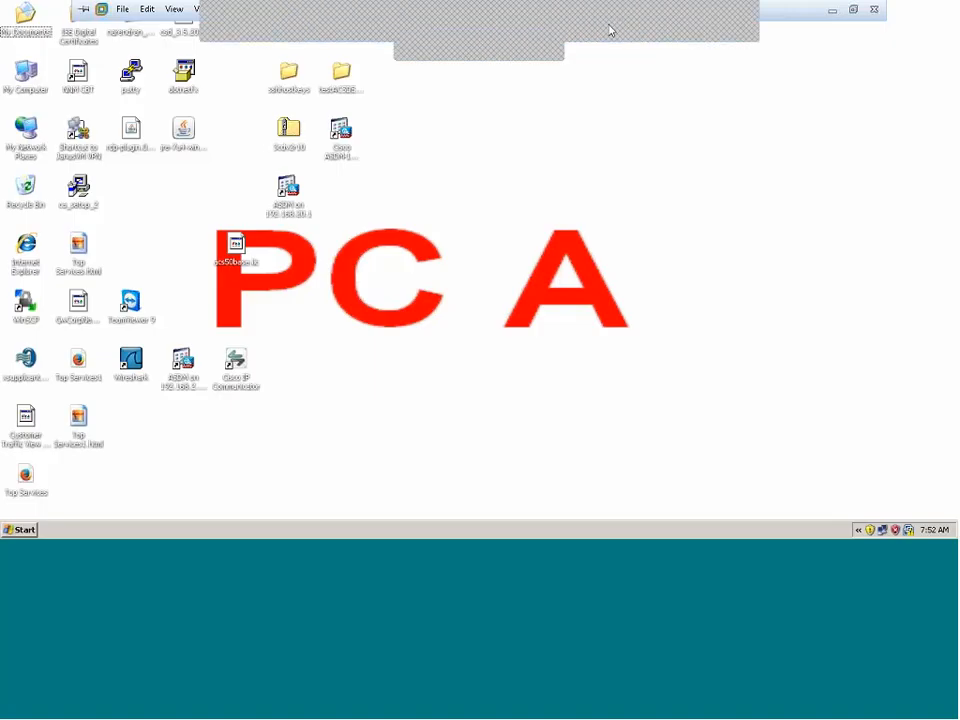
Step: Minimize the VM window and reopen r77mgmt full screen from VMware's taskbar previews
{"action": "left_click", "coordinate": [832, 10]}
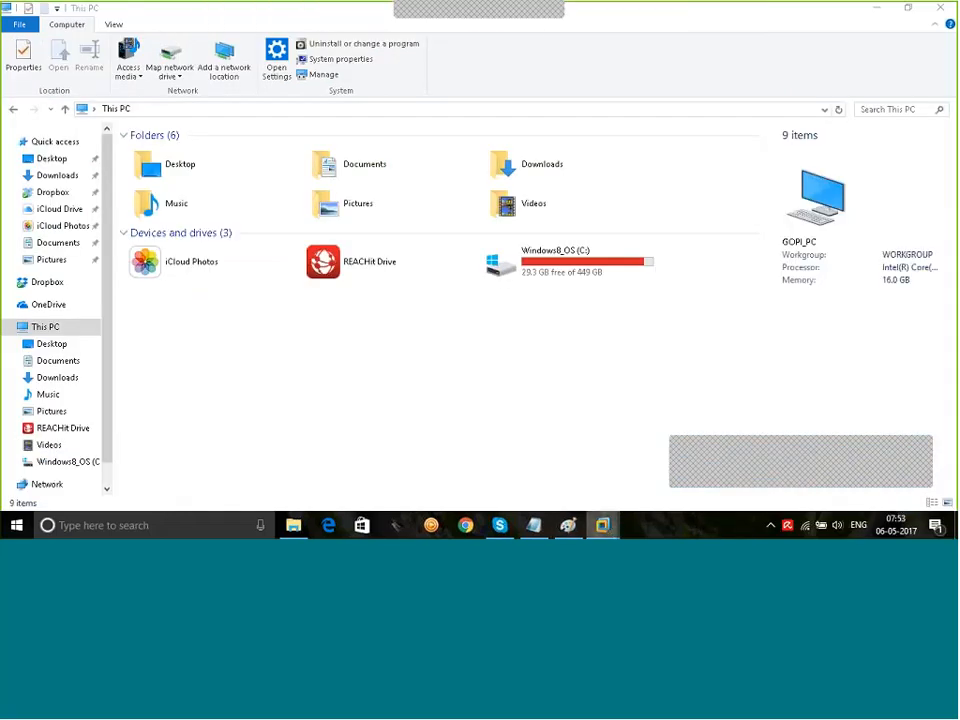
{"action": "right_click", "coordinate": [603, 525]}
{"action": "left_click", "coordinate": [605, 528]}
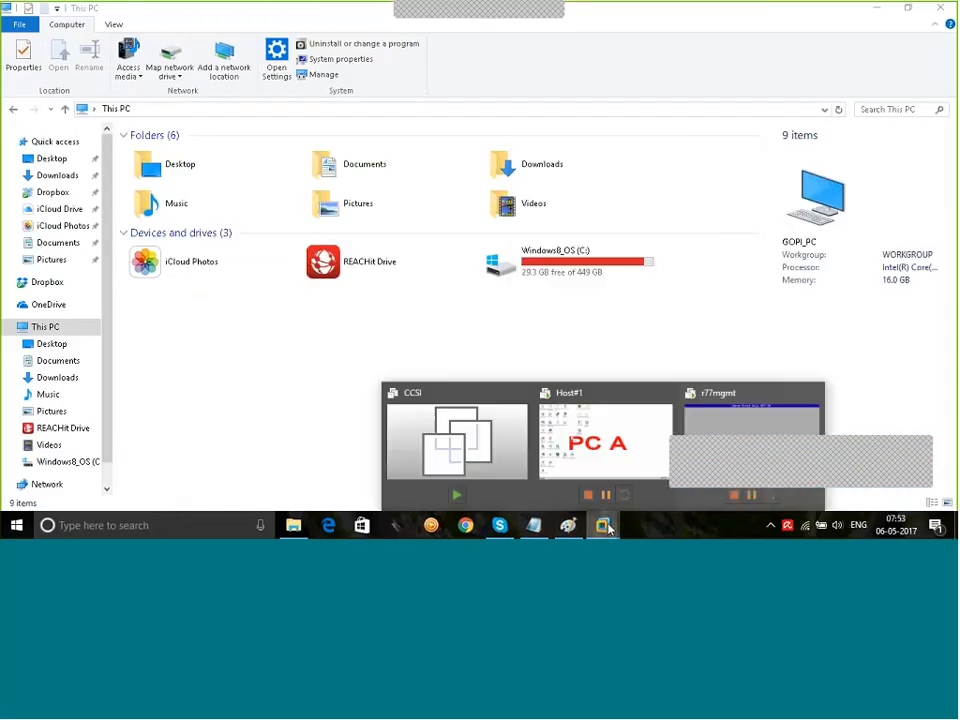
{"action": "left_click", "coordinate": [727, 453]}
{"action": "left_click", "coordinate": [557, 300]}
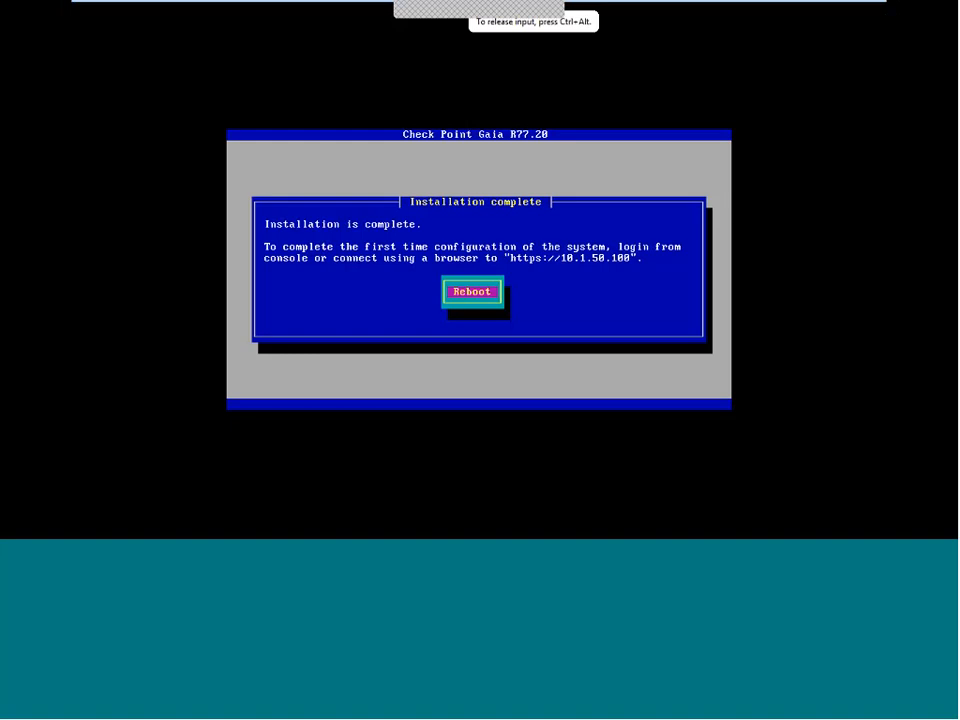
Step: Reboot the Gaia system from the installer's installation-complete screen
{"action": "key", "text": "ctrl+alt"}
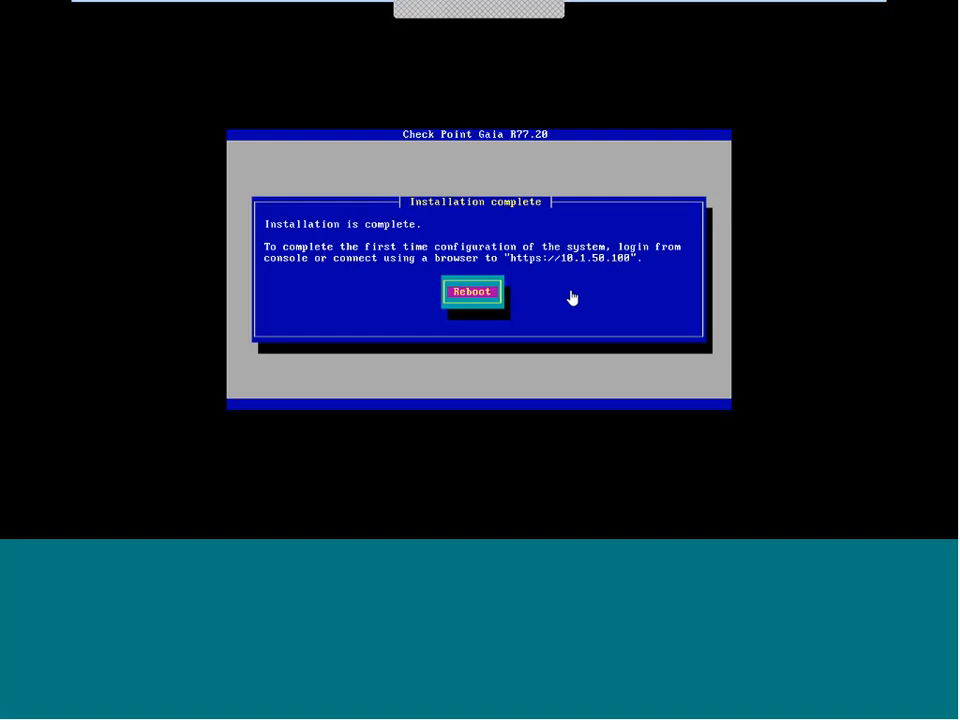
{"action": "left_click", "coordinate": [611, 294]}
{"action": "key", "text": "Return"}
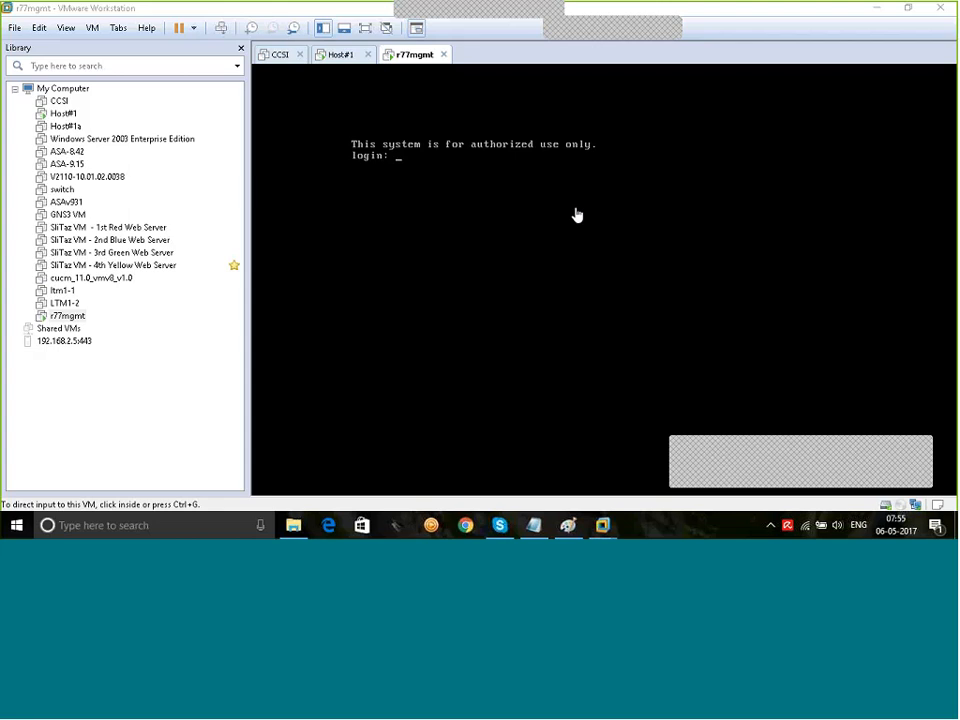
Step: Log into the Gaia console as admin, then switch to Host#1's desktop
{"action": "left_click", "coordinate": [574, 214]}
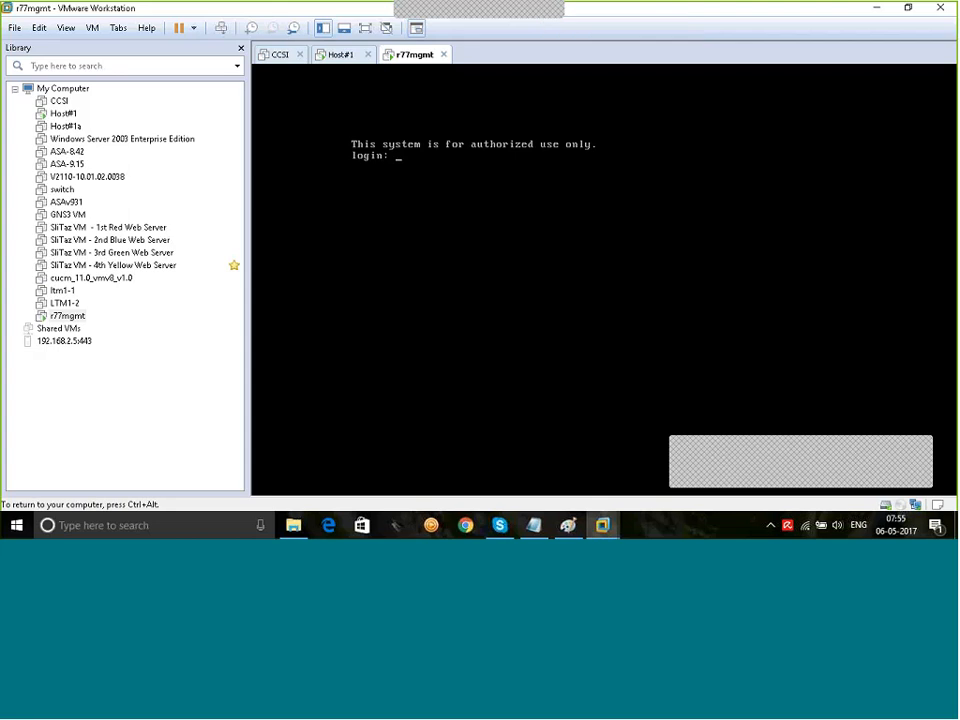
{"action": "type", "text": "adm"}
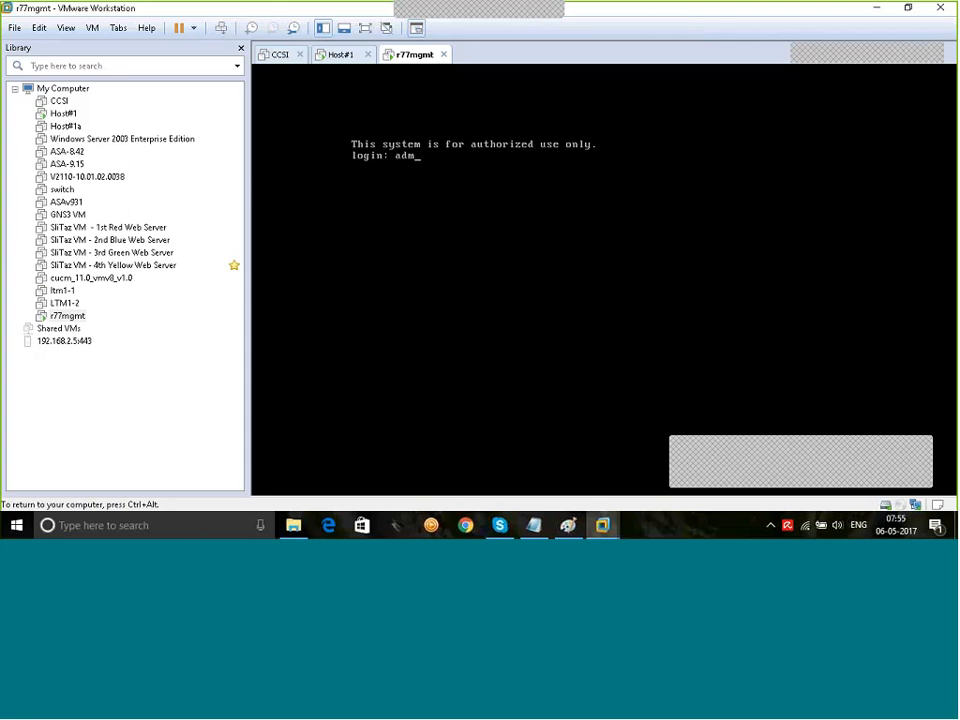
{"action": "type", "text": "in"}
{"action": "key", "text": "Return"}
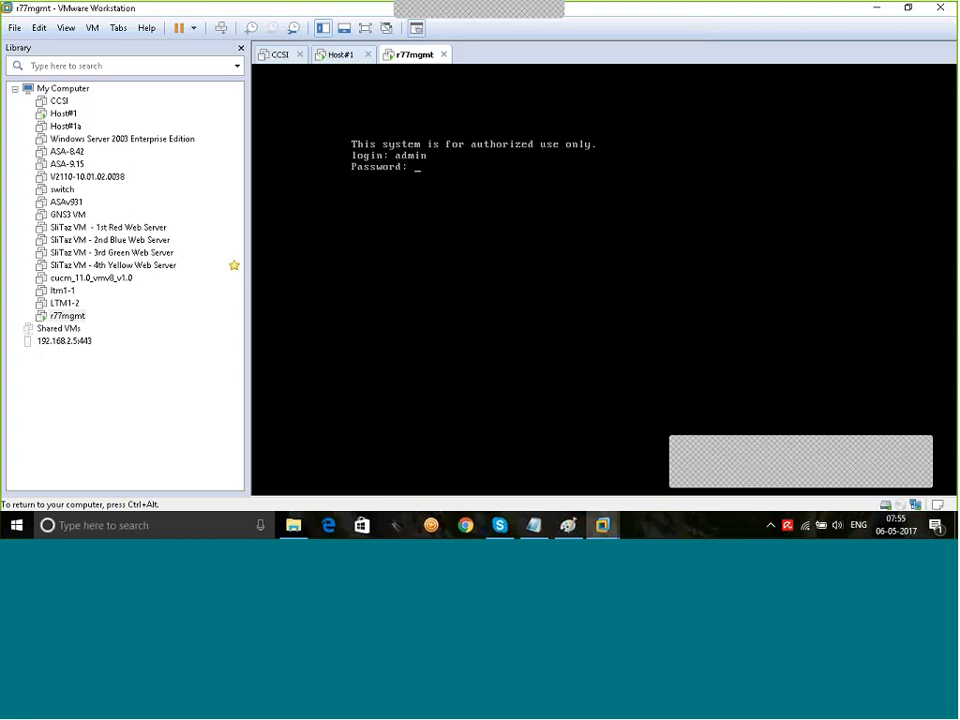
{"action": "key", "text": "Return"}
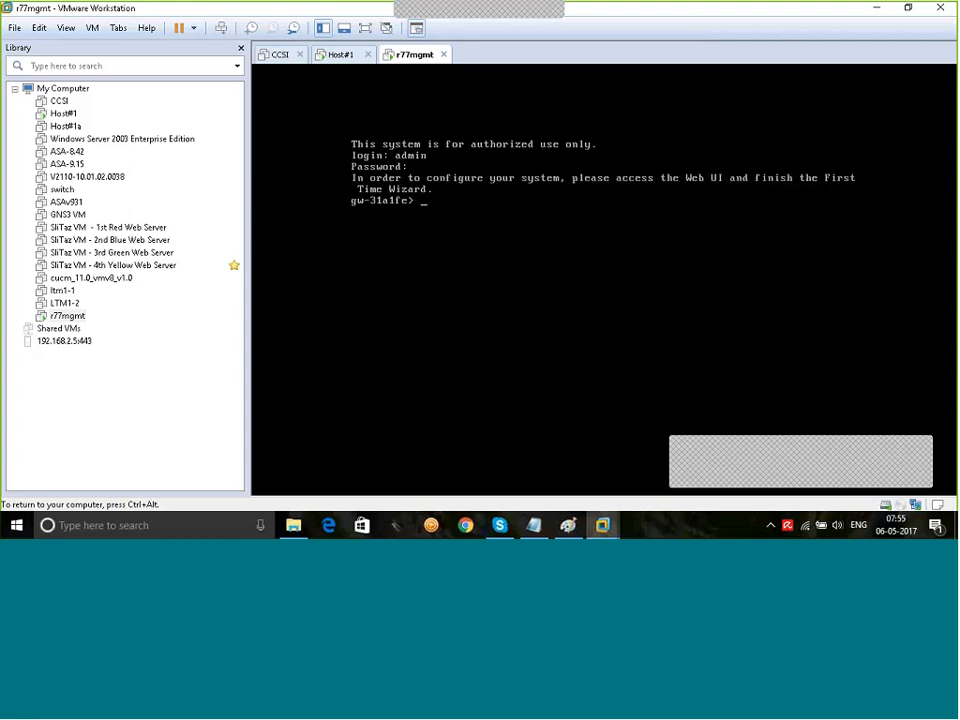
{"action": "key", "text": "ctrl+alt"}
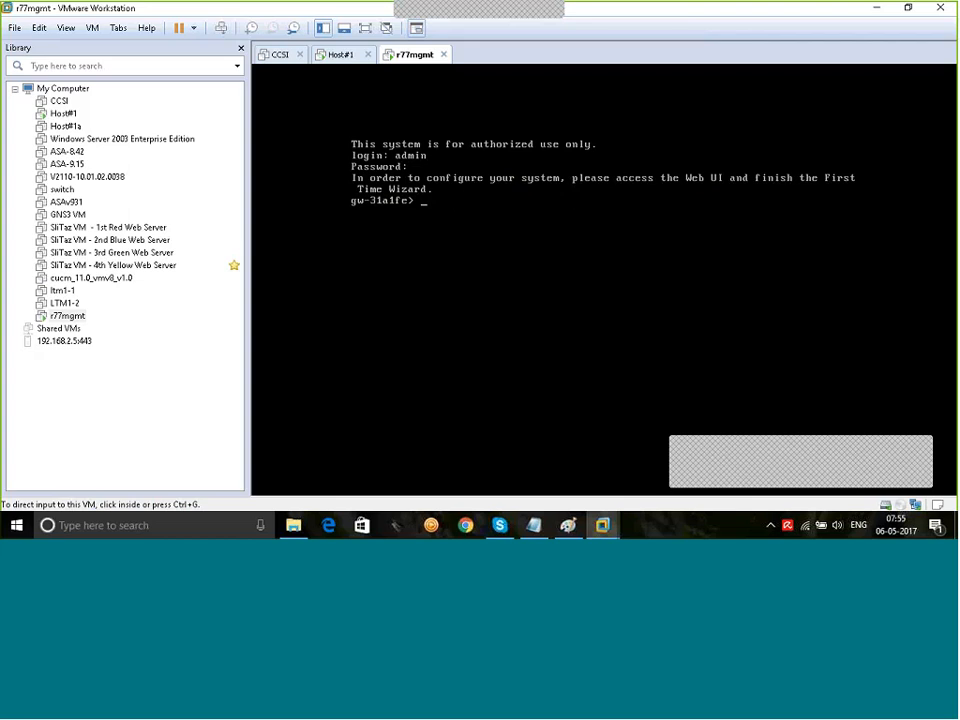
{"action": "left_click", "coordinate": [341, 55]}
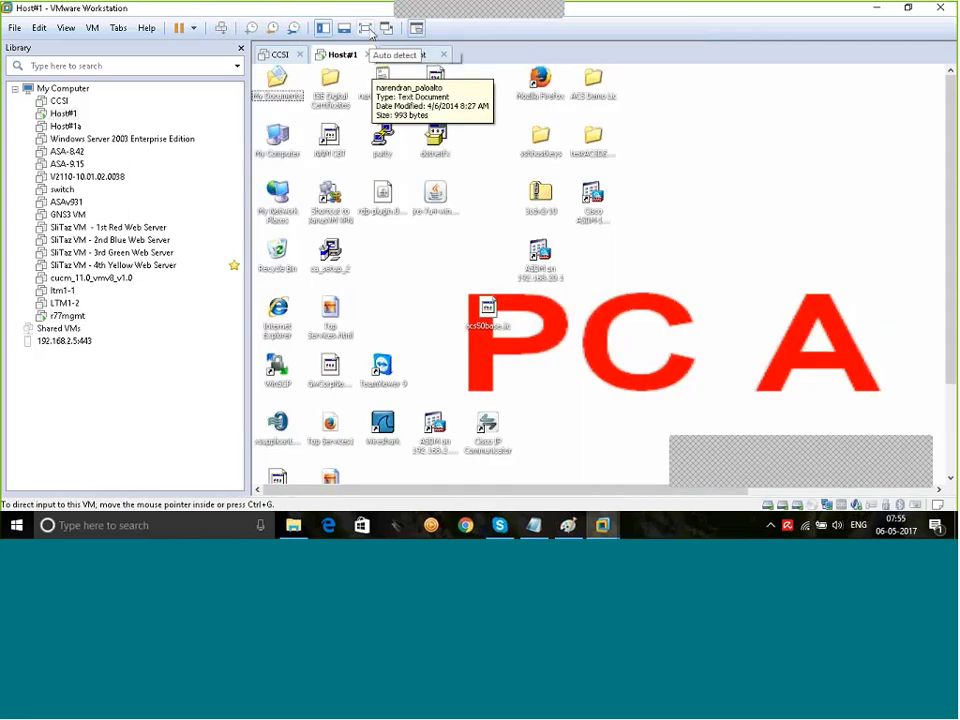
Step: Ping 10.1.50.100 from a Host#1 command prompt, then launch Mozilla Firefox
{"action": "left_click", "coordinate": [365, 28]}
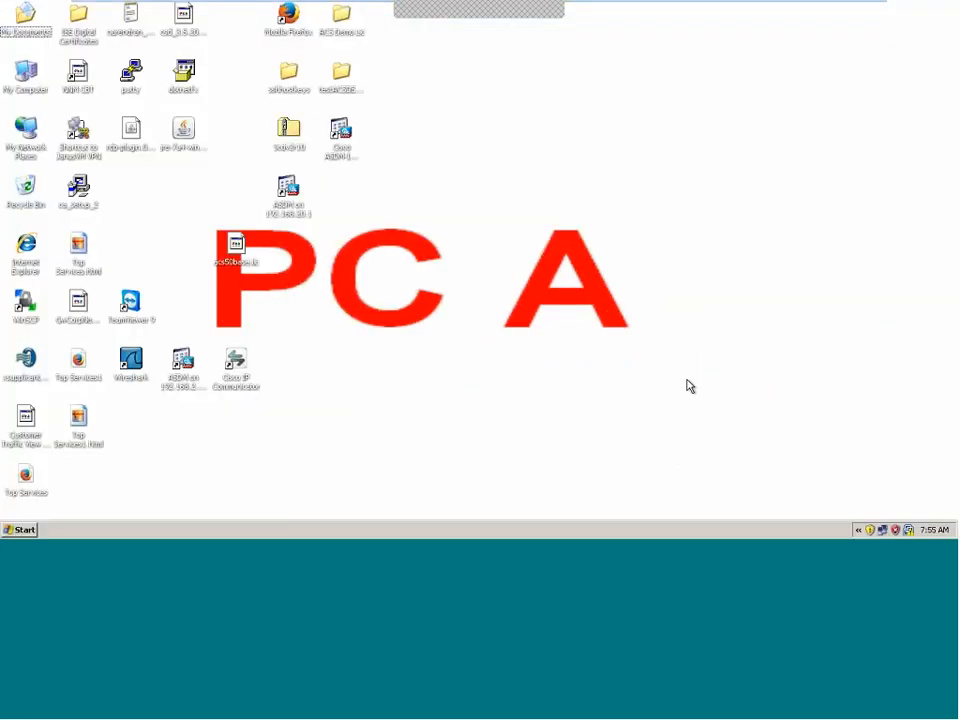
{"action": "key", "text": "super+r"}
{"action": "key", "text": "Return"}
{"action": "type", "text": "ping 1"}
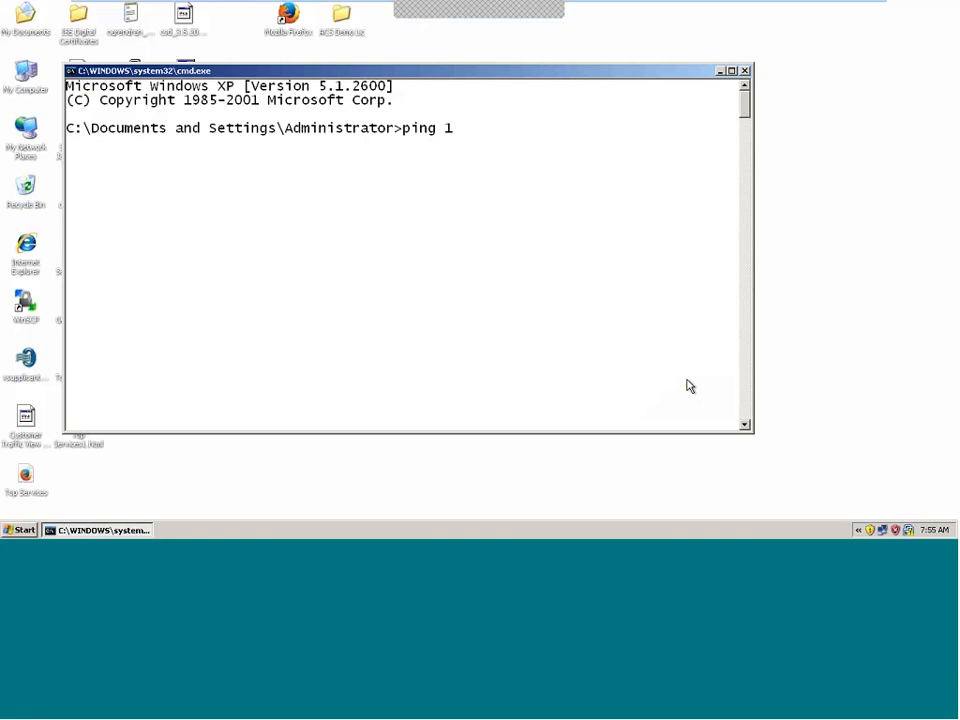
{"action": "type", "text": "0.1.50.100"}
{"action": "key", "text": "Return"}
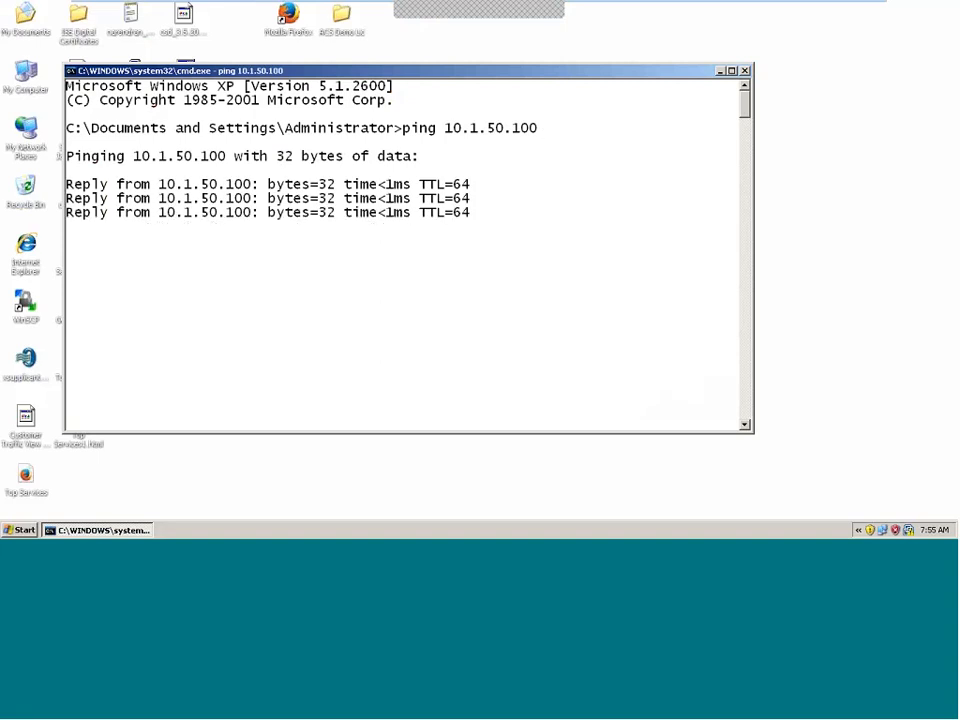
{"action": "left_click", "coordinate": [719, 71]}
{"action": "left_click", "coordinate": [298, 37]}
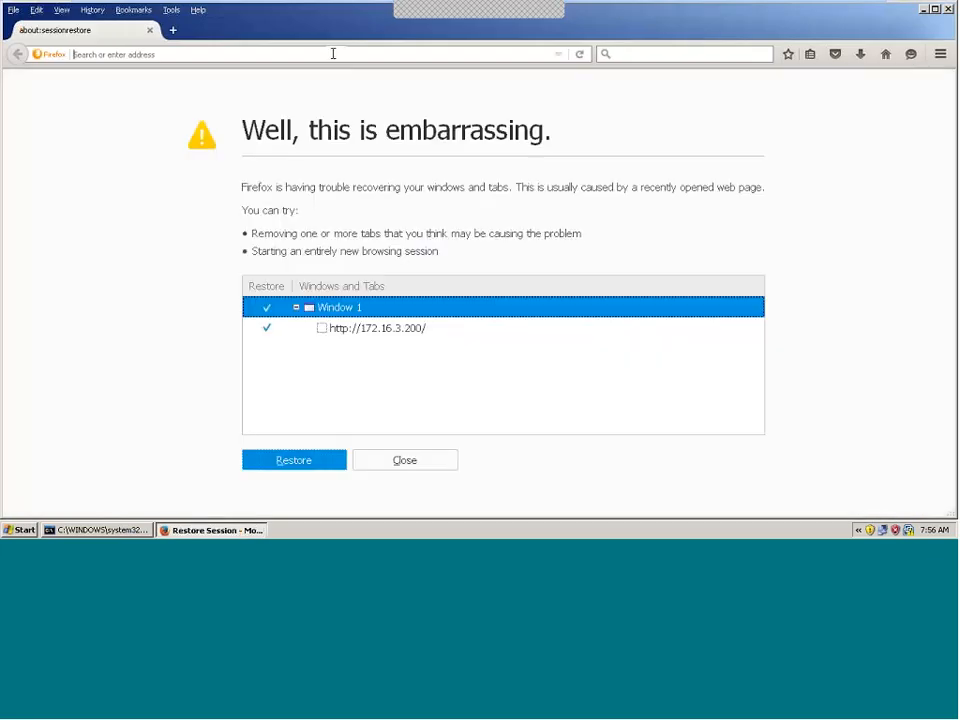
{"action": "type", "text": "http"}
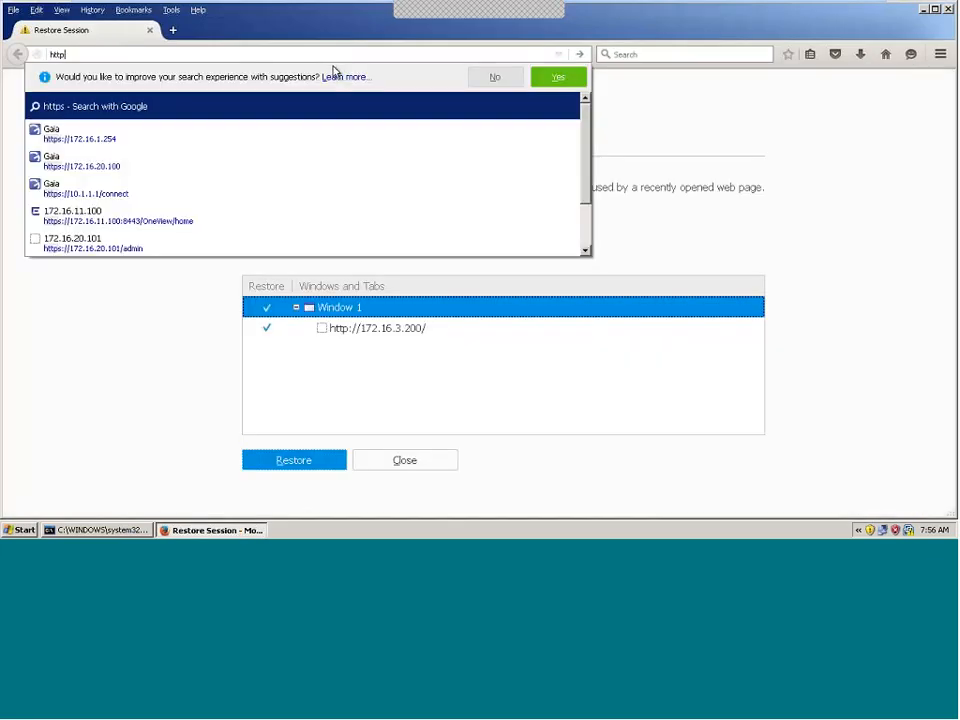
{"action": "type", "text": "s://10.1."}
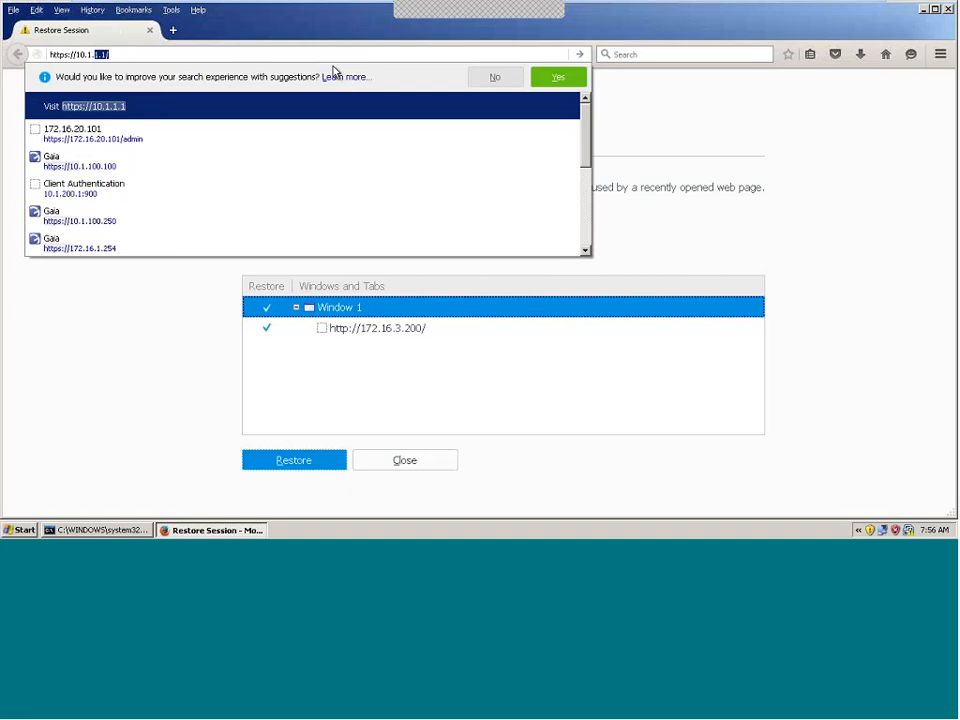
{"action": "type", "text": "50.100"}
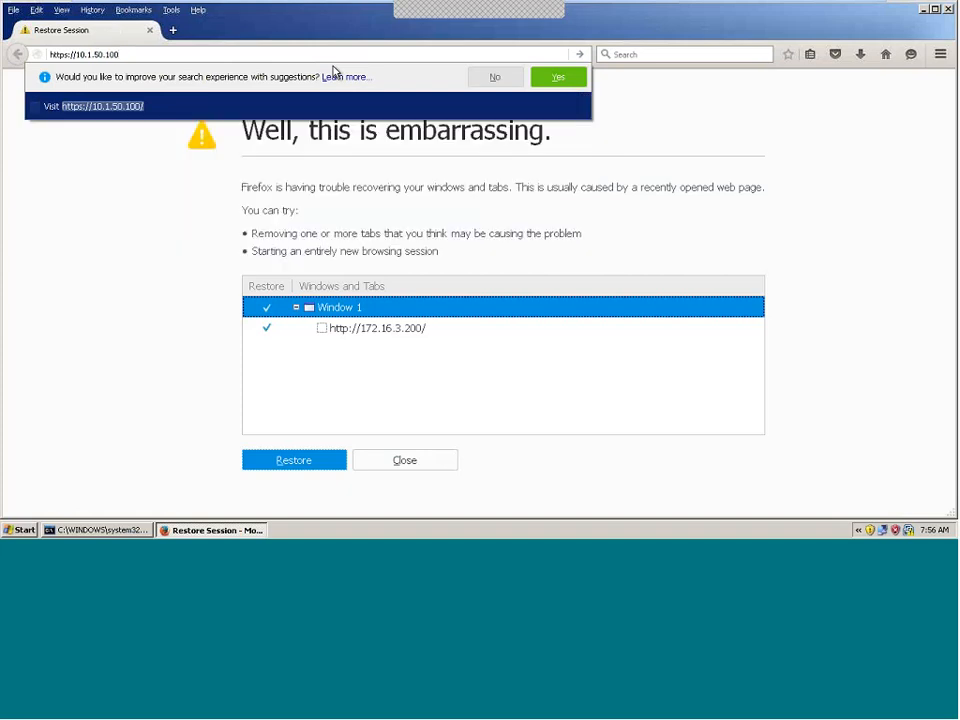
{"action": "key", "text": "Return"}
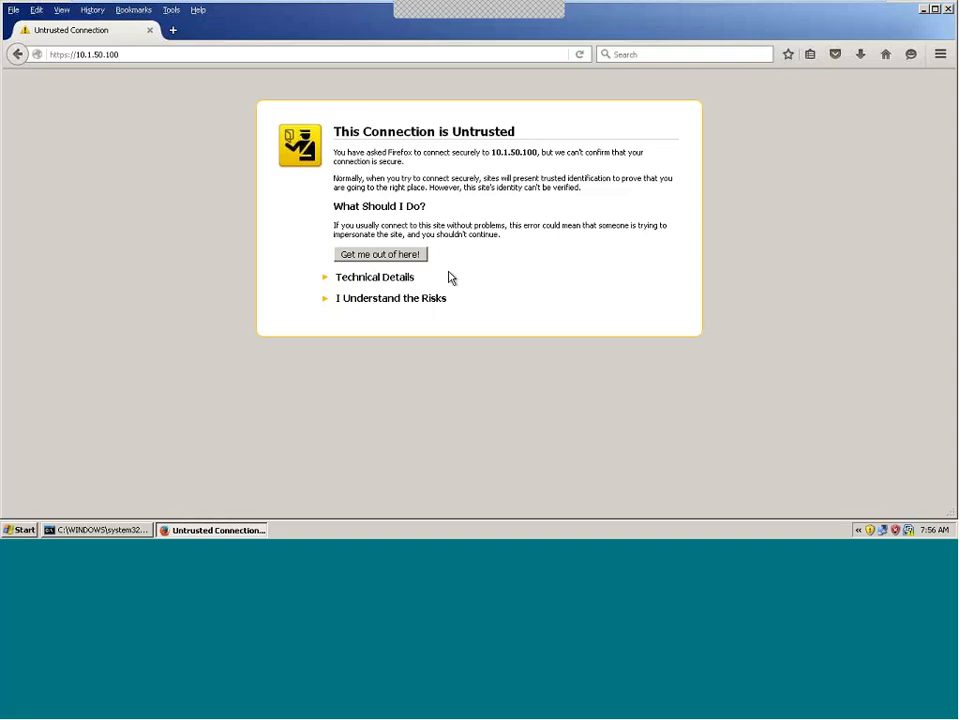
Step: Add and confirm a security exception for the gateway's untrusted certificate
{"action": "left_click", "coordinate": [410, 299]}
{"action": "left_click", "coordinate": [380, 388]}
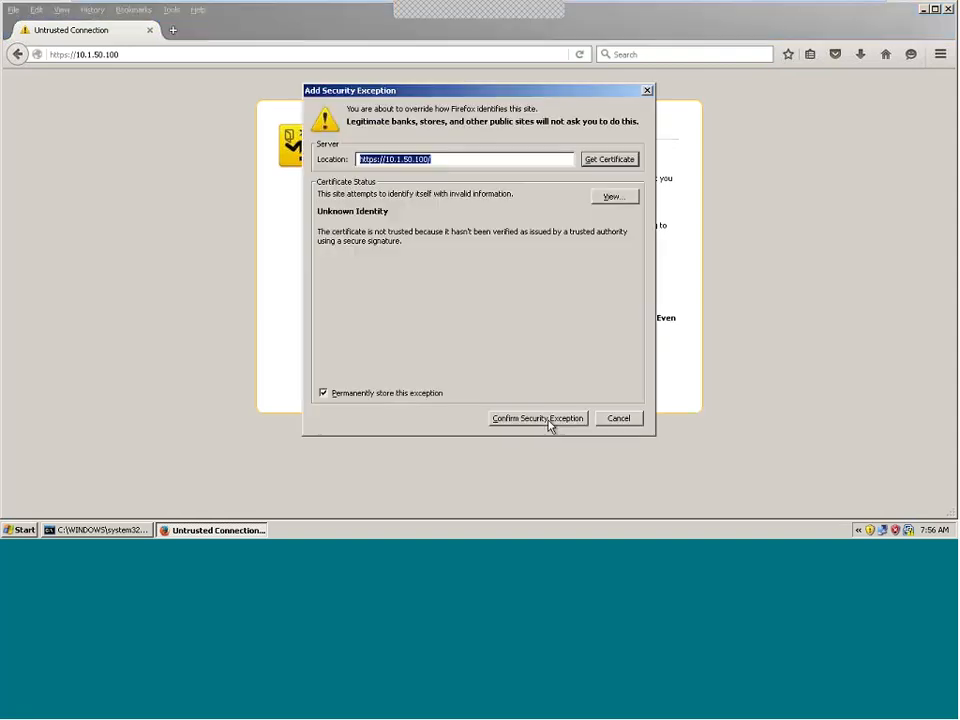
{"action": "left_click", "coordinate": [550, 421]}
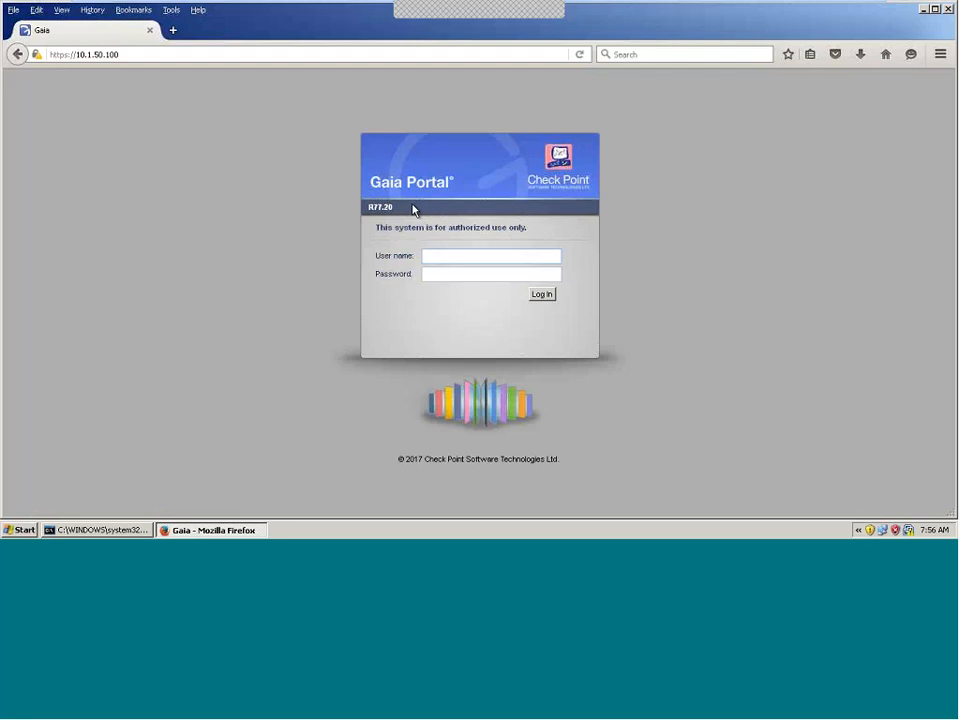
Step: Log into Gaia Portal as admin and set Firefox to never remember this site's password
{"action": "type", "text": "admin"}
{"action": "key", "text": "Tab"}
{"action": "type", "text": "********"}
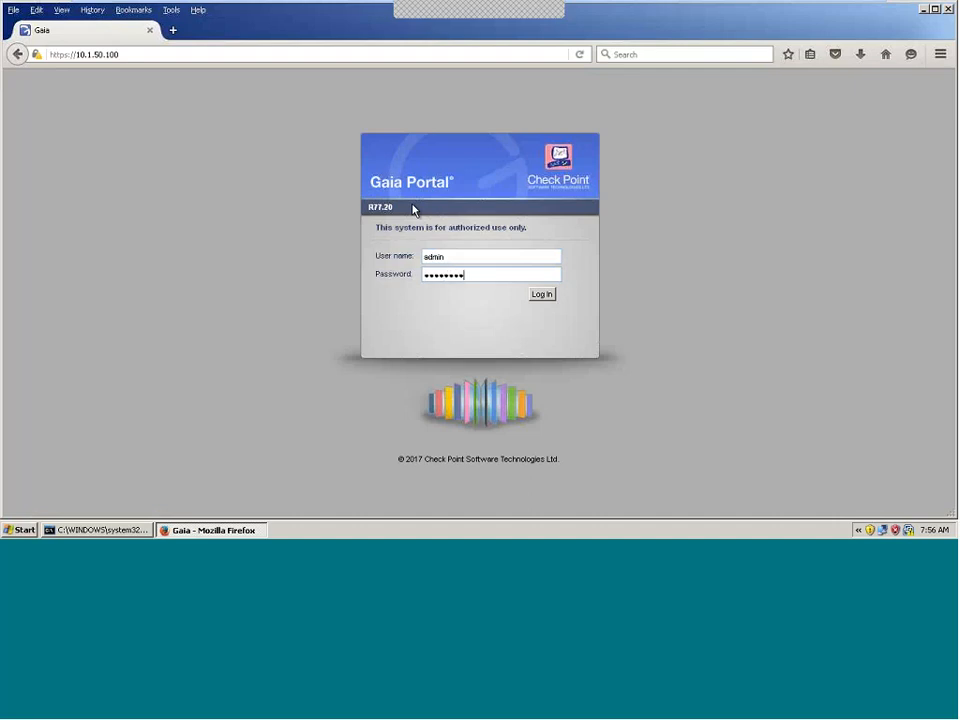
{"action": "left_click", "coordinate": [544, 300]}
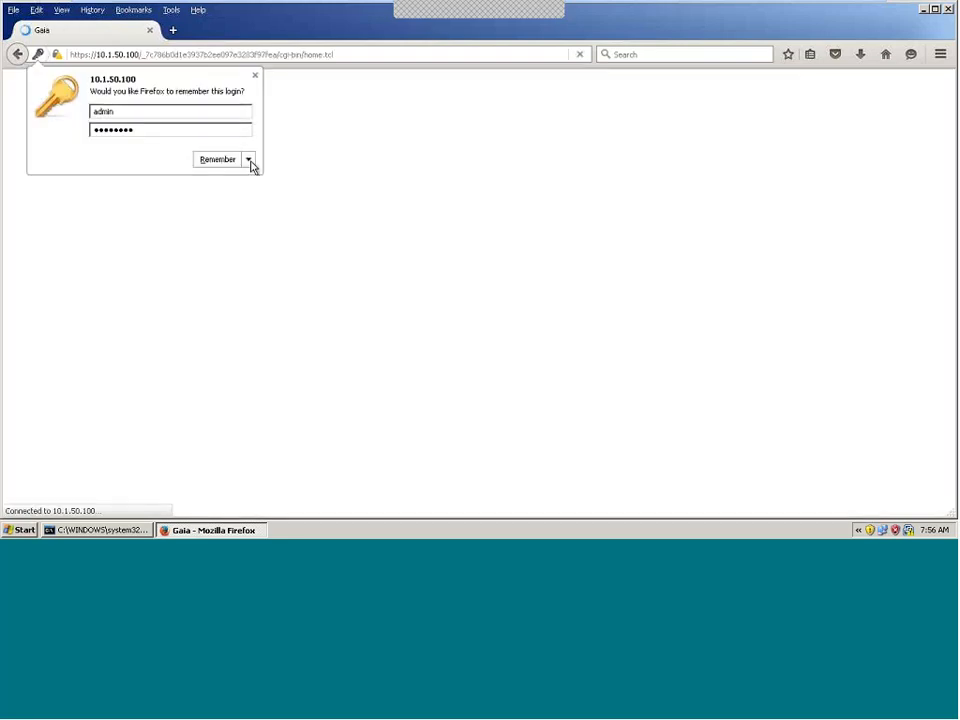
{"action": "left_click", "coordinate": [248, 160]}
{"action": "left_click", "coordinate": [244, 182]}
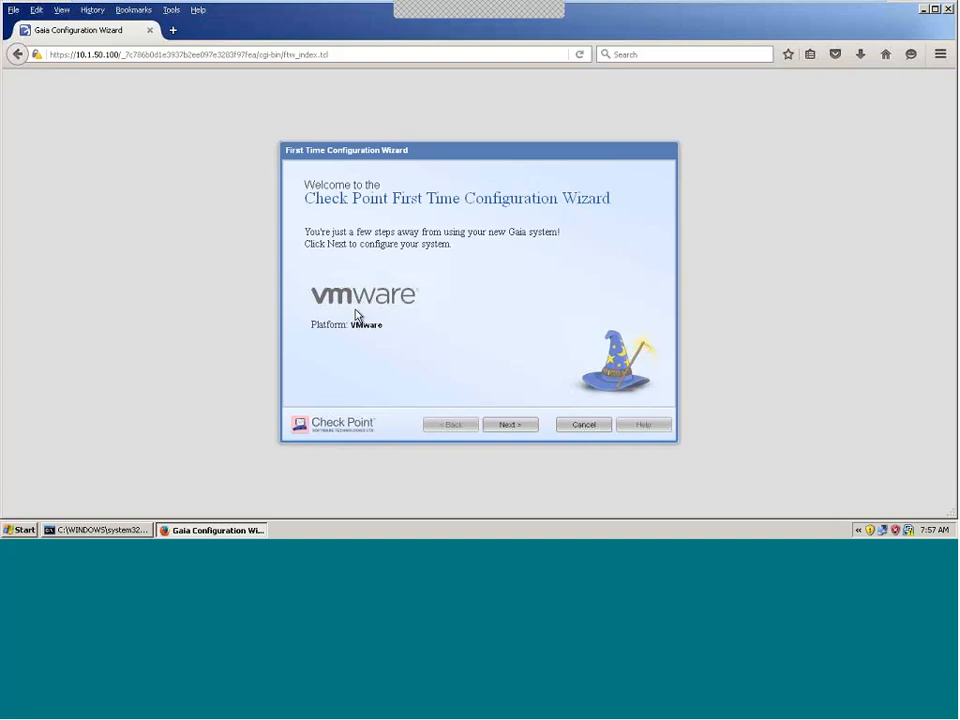
Step: Pass the Welcome page and keep 'Continue with Gaia R77.20 configuration' to reach Management Connection
{"action": "left_click_drag", "start_coordinate": [360, 322], "coordinate": [352, 324]}
{"action": "left_click", "coordinate": [512, 426]}
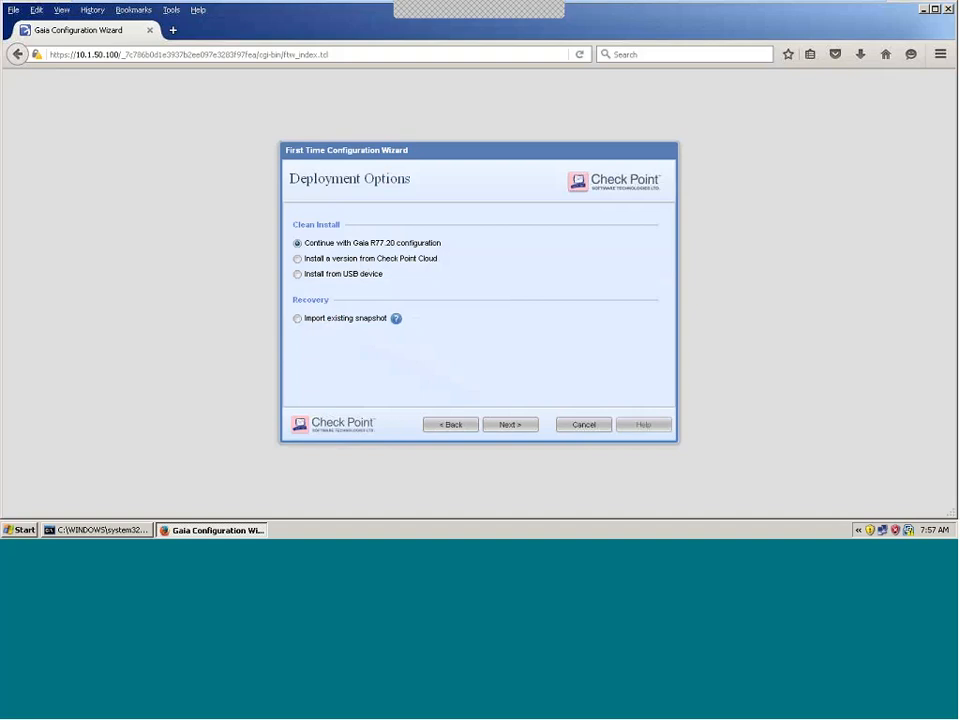
{"action": "mouse_move", "coordinate": [364, 328]}
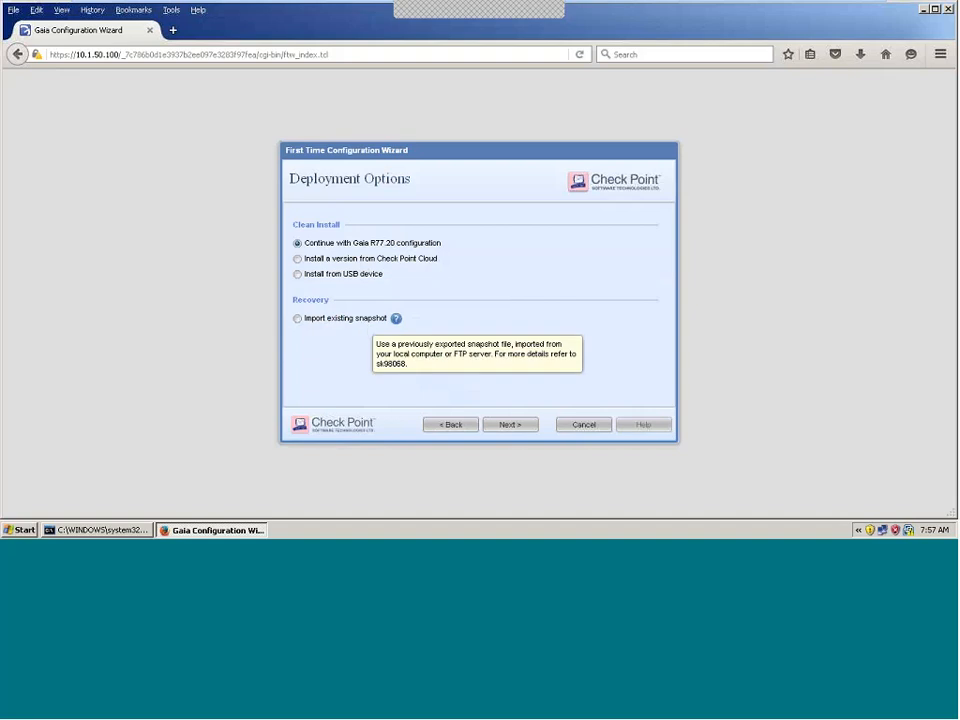
{"action": "left_click", "coordinate": [507, 432]}
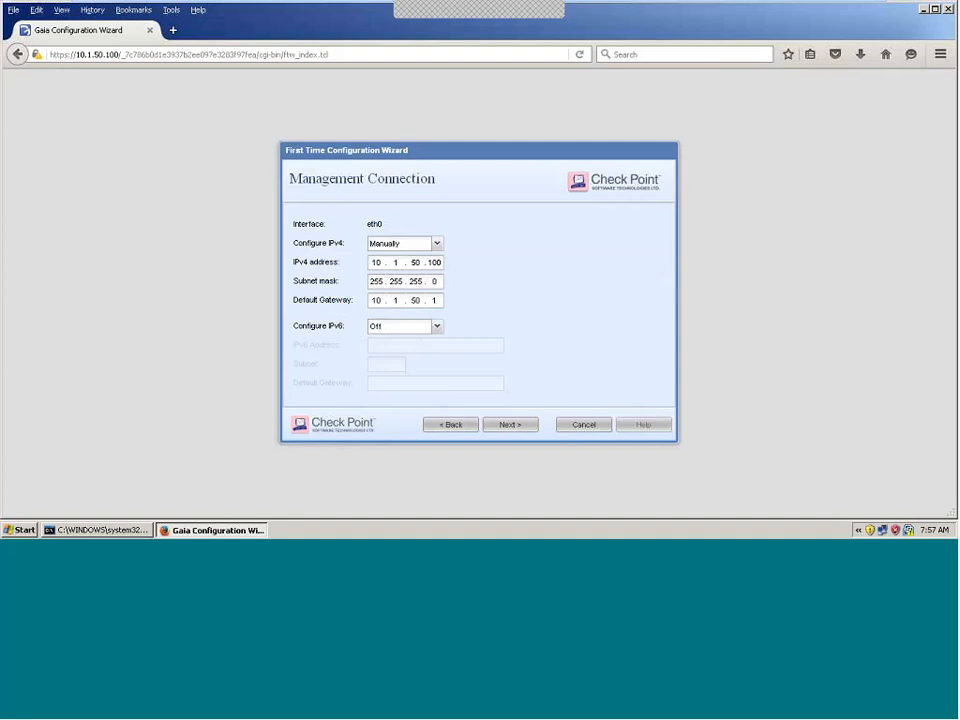
Step: Set host name t77gw, domain junisys.local, DNS 4.2.2.2, and keep default date and time
{"action": "left_click", "coordinate": [508, 424]}
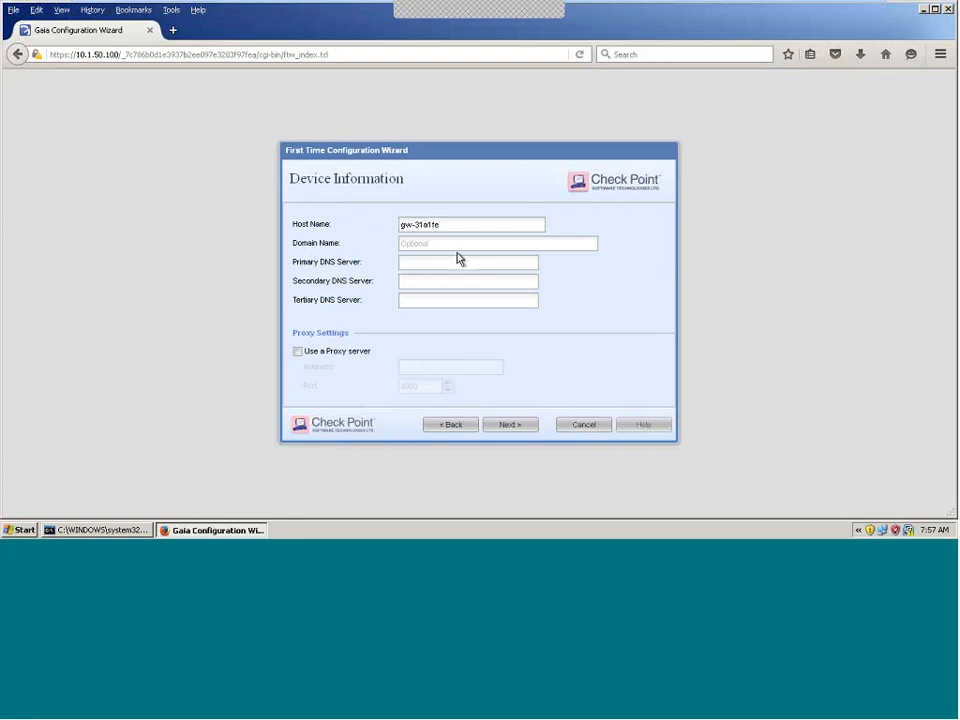
{"action": "left_click_drag", "start_coordinate": [446, 226], "coordinate": [339, 220]}
{"action": "type", "text": "t77gw"}
{"action": "key", "text": "Tab"}
{"action": "type", "text": "junisys.local"}
{"action": "key", "text": "Tab"}
{"action": "type", "text": "4.2.2.2"}
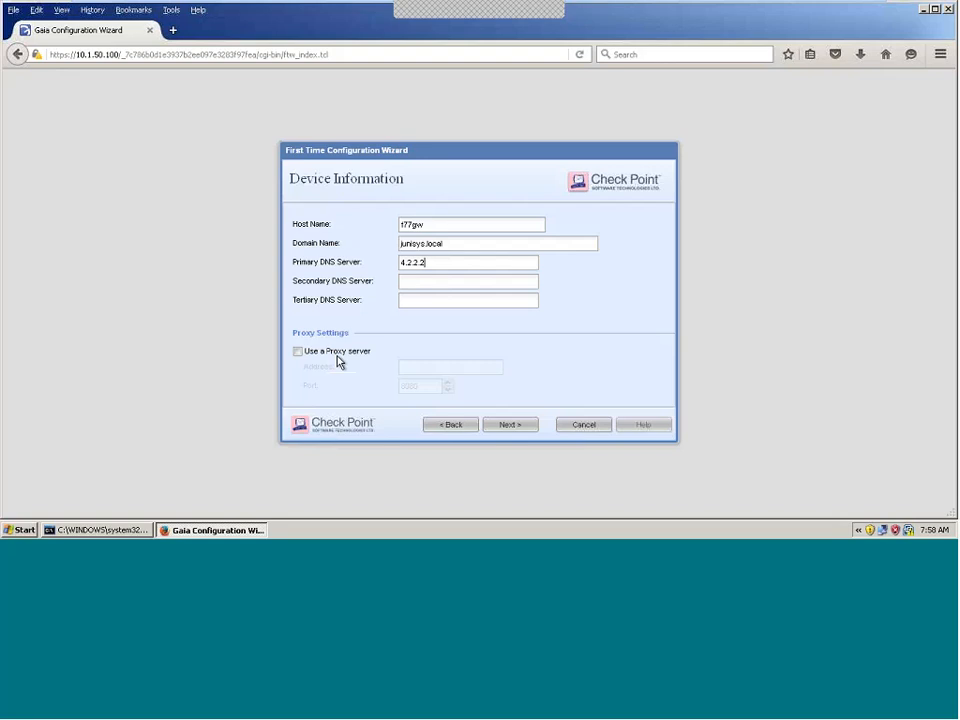
{"action": "left_click", "coordinate": [513, 427]}
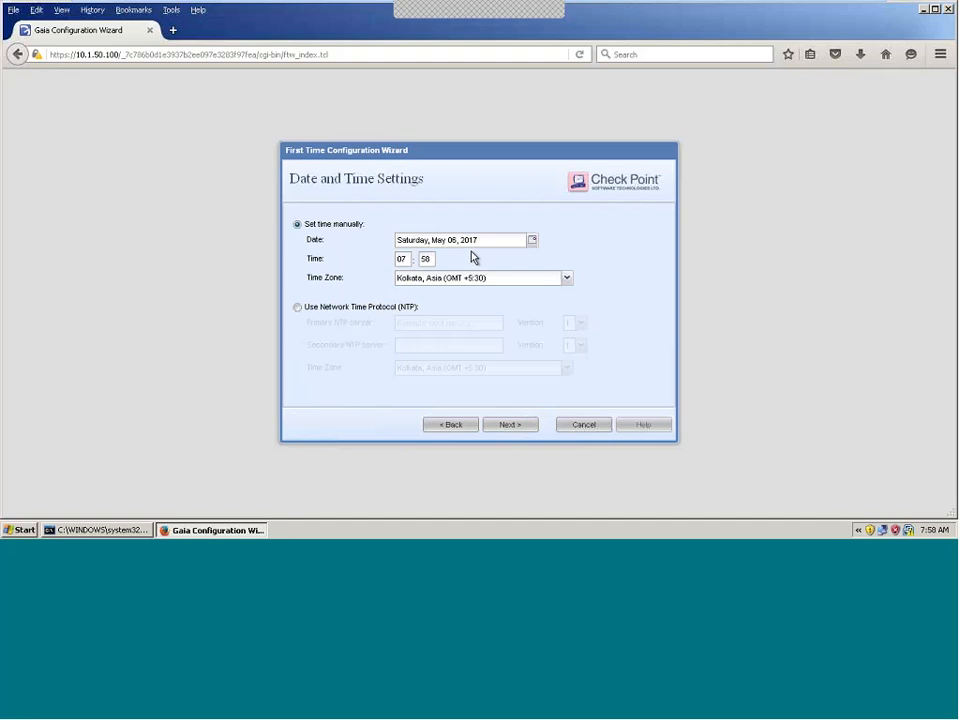
{"action": "left_click", "coordinate": [508, 423]}
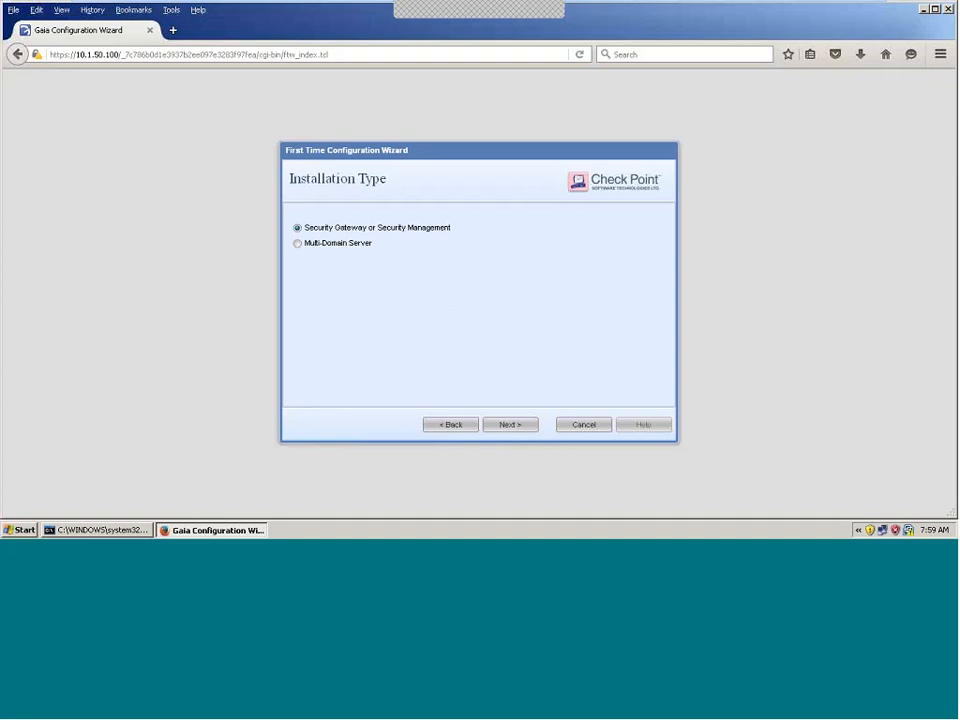
Step: Accept the installation type, select Security Management, drop Security Gateway, and minimize the VM
{"action": "left_click", "coordinate": [509, 426]}
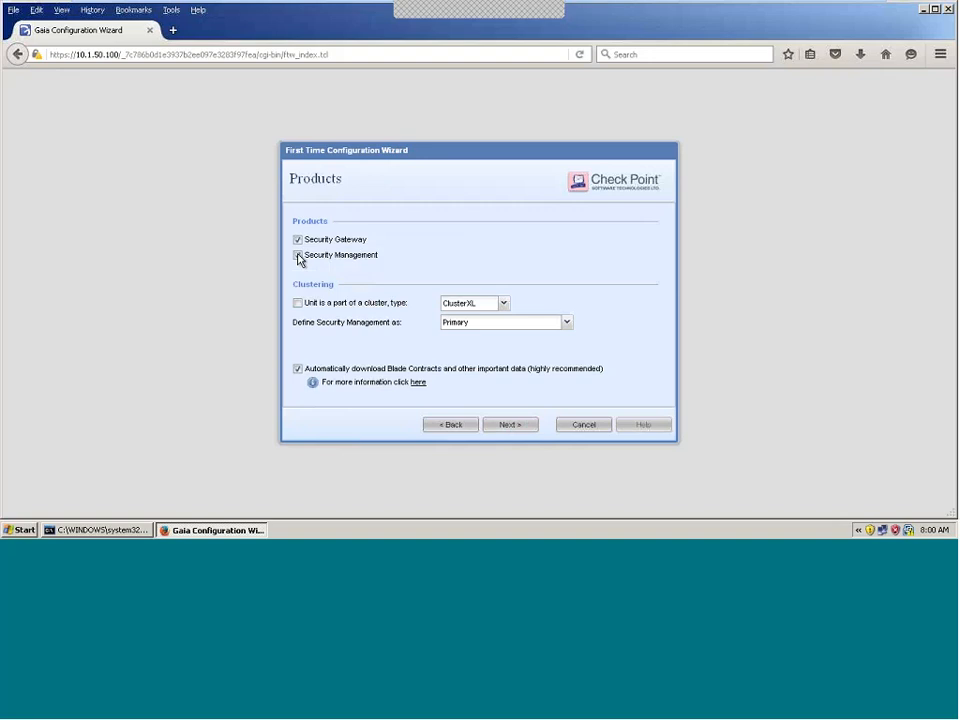
{"action": "left_click", "coordinate": [297, 255]}
{"action": "left_click", "coordinate": [297, 240]}
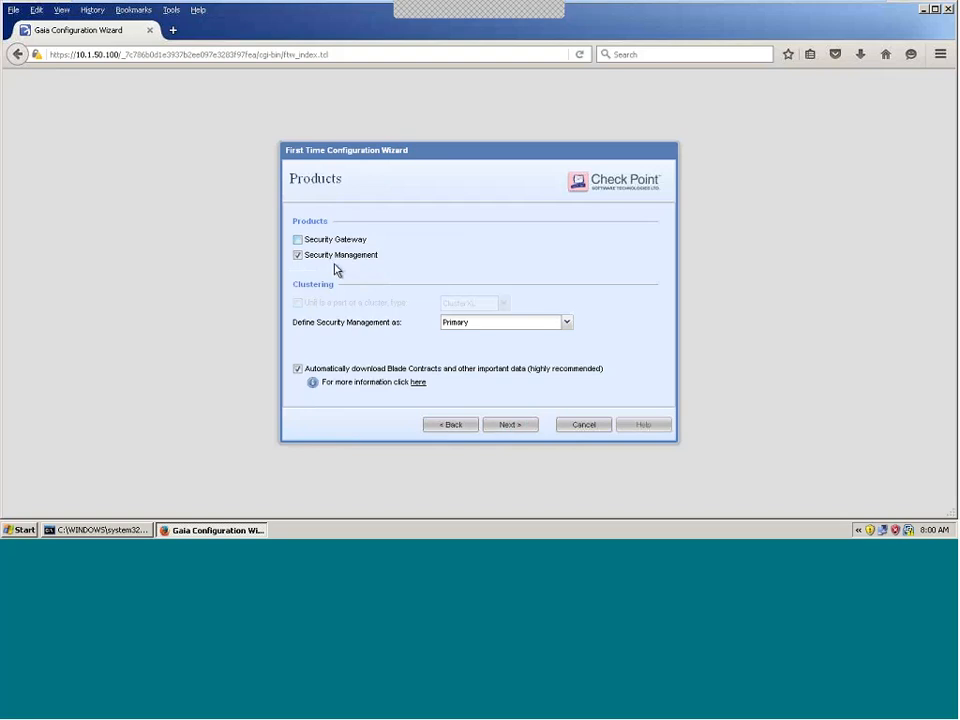
{"action": "left_click", "coordinate": [830, 7]}
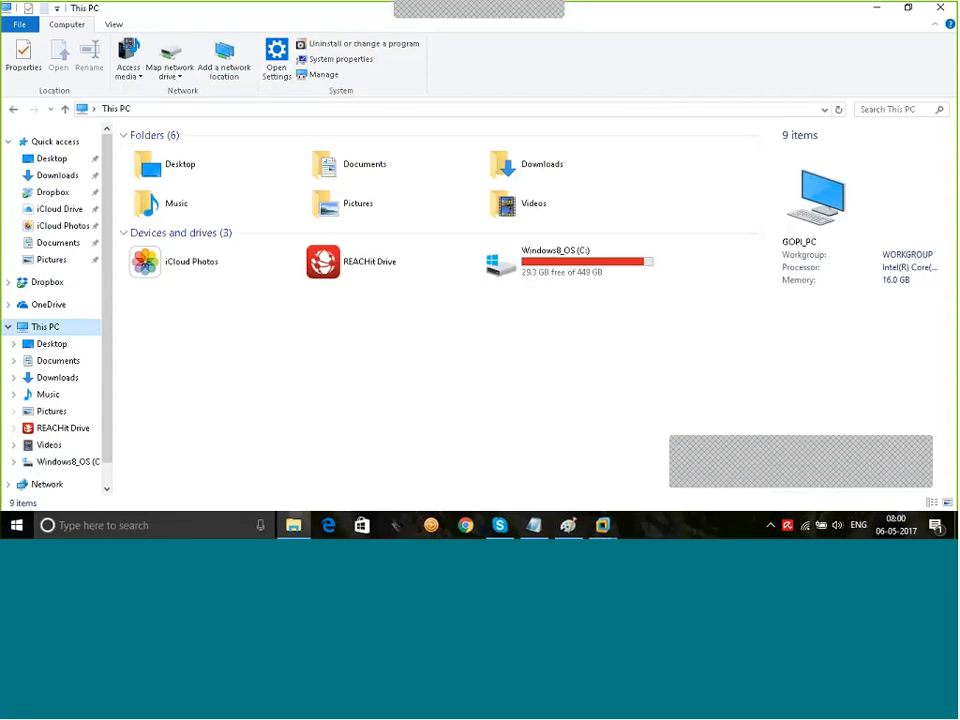
Step: Circle the SMS label in the Paint network diagram's top green box in red
{"action": "left_click", "coordinate": [567, 525]}
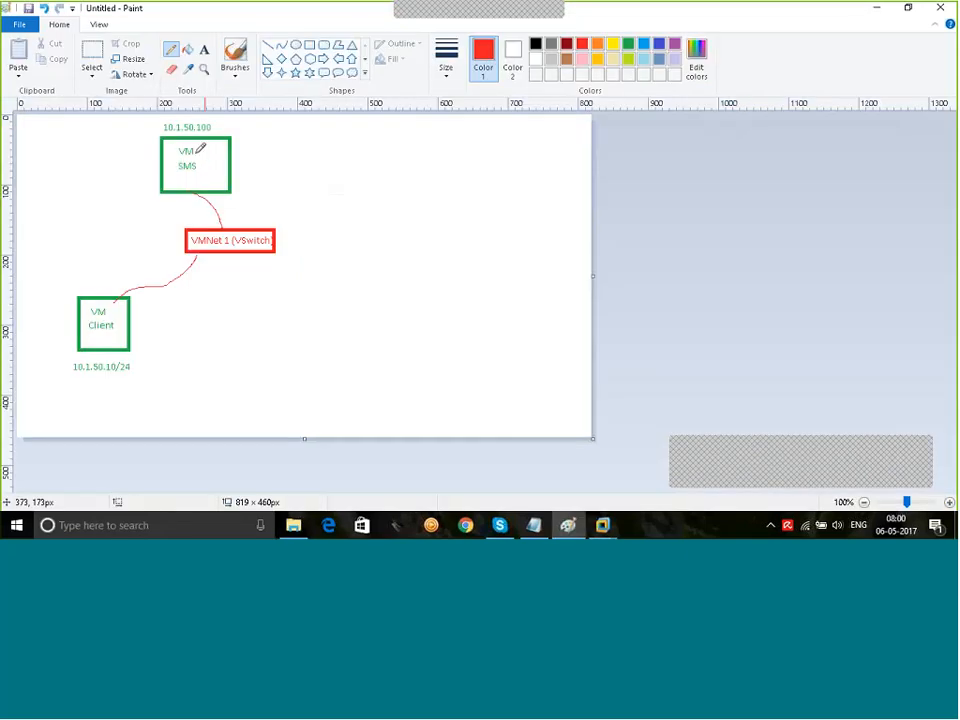
{"action": "mouse_move", "coordinate": [187, 161]}
{"action": "left_mouse_down"}
{"action": "mouse_move", "coordinate": [171, 174]}
{"action": "mouse_move", "coordinate": [195, 169]}
{"action": "mouse_move", "coordinate": [191, 157]}
{"action": "left_mouse_up"}
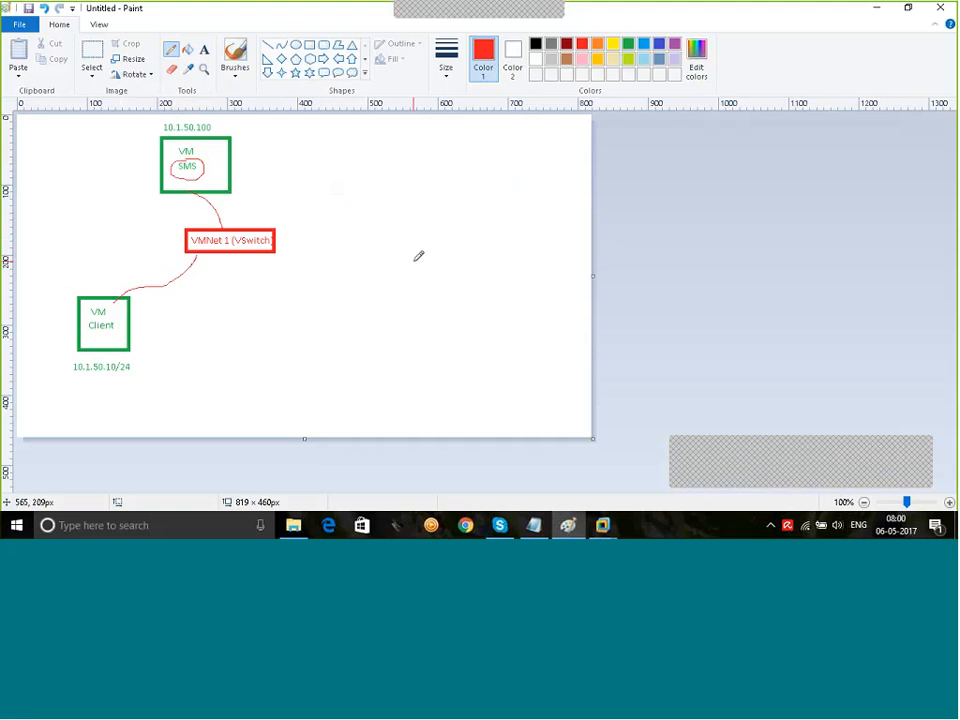
{"action": "left_click", "coordinate": [603, 524]}
Step: Restore VMware's windowed view, switch to the Host#1 tab, and show it full screen
{"action": "left_click", "coordinate": [748, 446]}
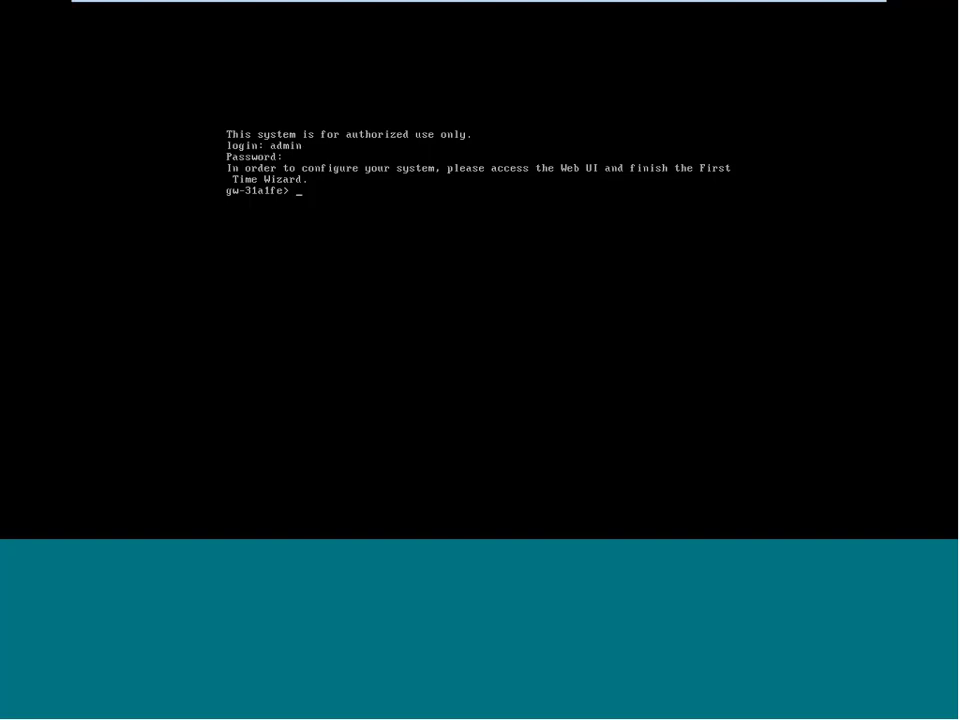
{"action": "mouse_move", "coordinate": [789, 6]}
{"action": "left_click", "coordinate": [852, 9]}
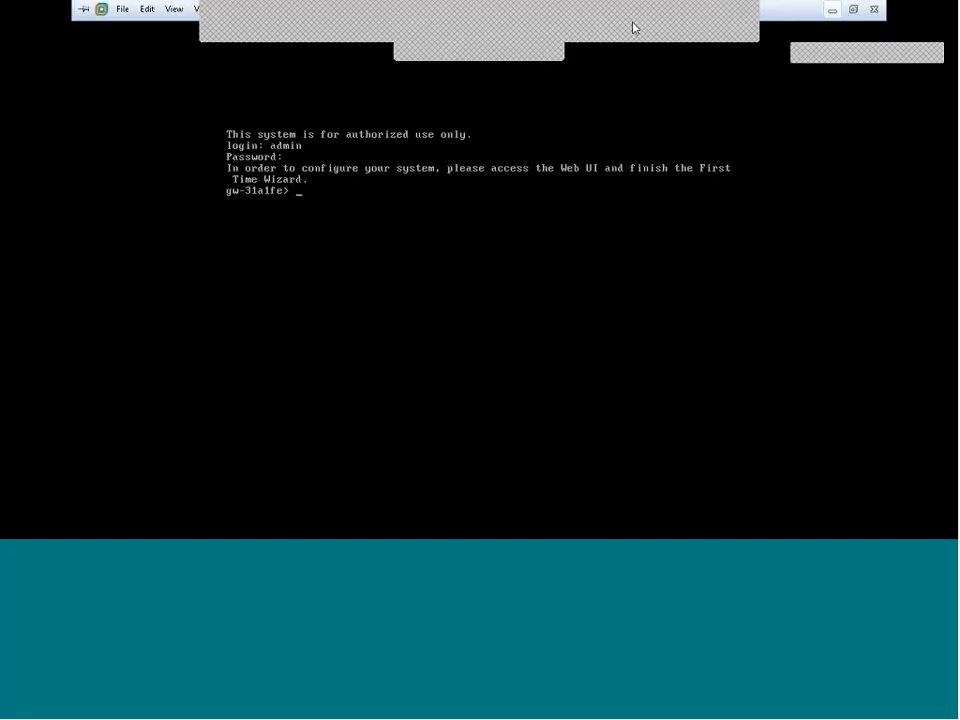
{"action": "left_click", "coordinate": [342, 56]}
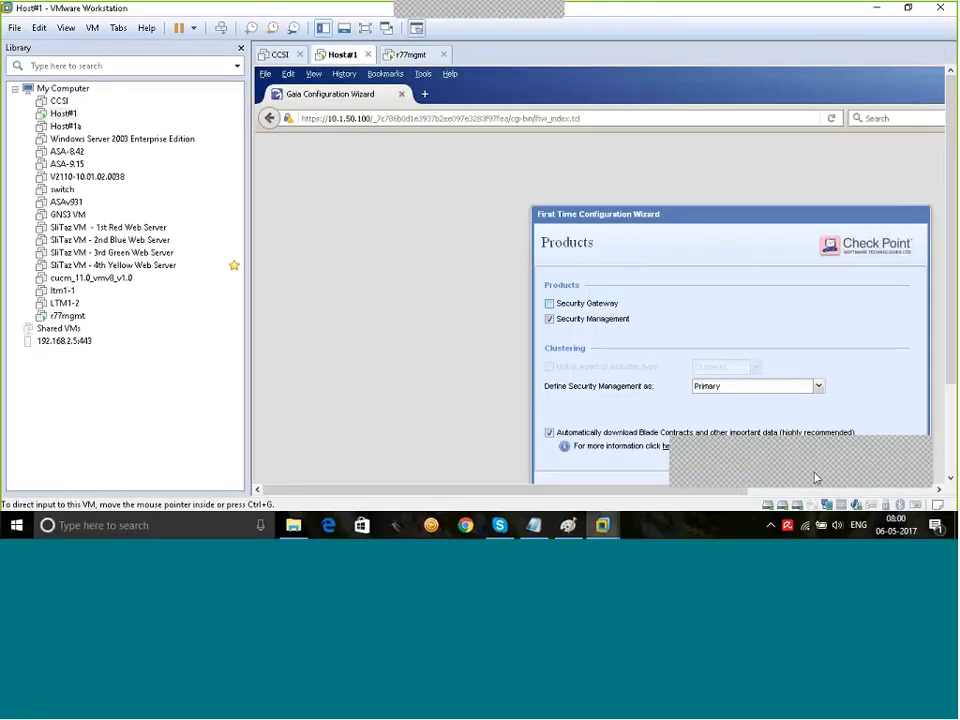
{"action": "left_click", "coordinate": [365, 30]}
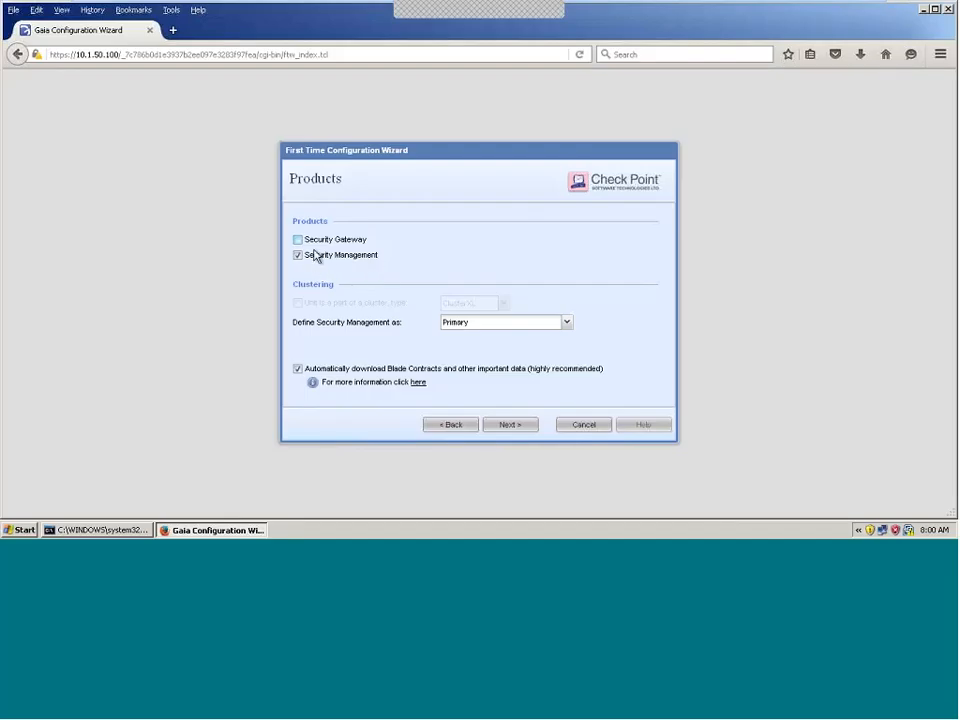
Step: Accept the products, enter the administrator user name, enter and confirm its password, then continue
{"action": "left_click", "coordinate": [510, 425]}
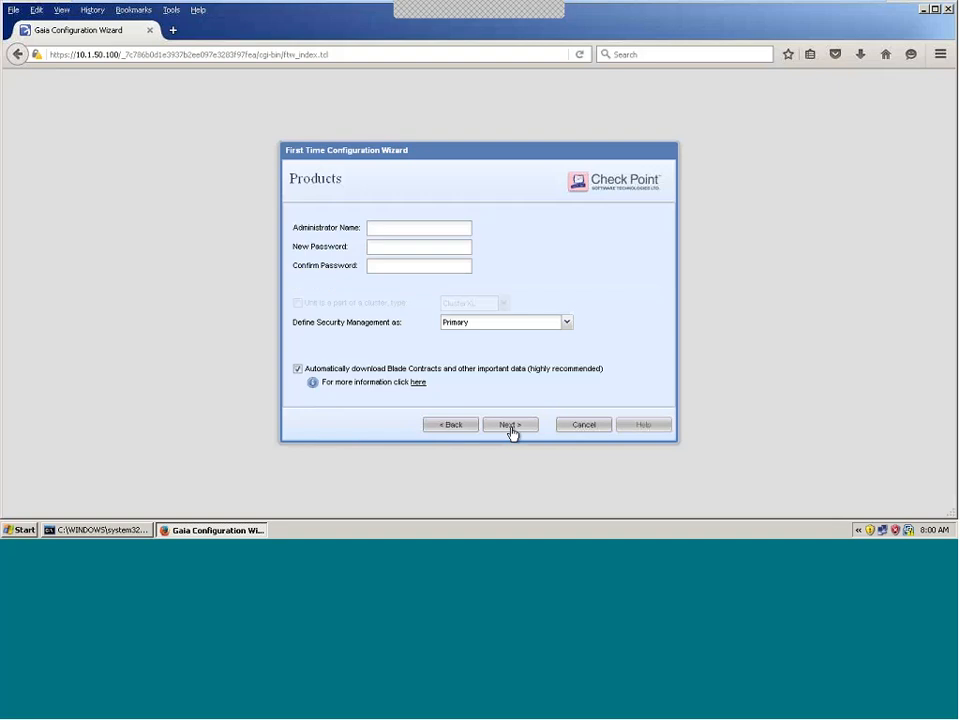
{"action": "left_click", "coordinate": [408, 236]}
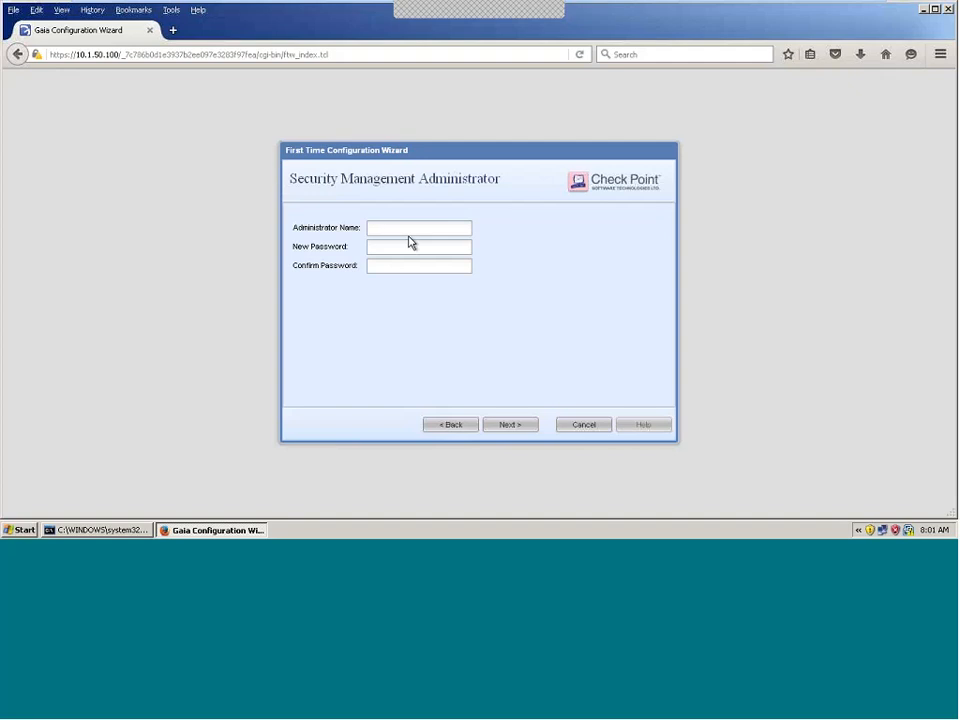
{"action": "type", "text": "cpadmin"}
{"action": "key", "text": "Tab"}
{"action": "type", "text": "••"}
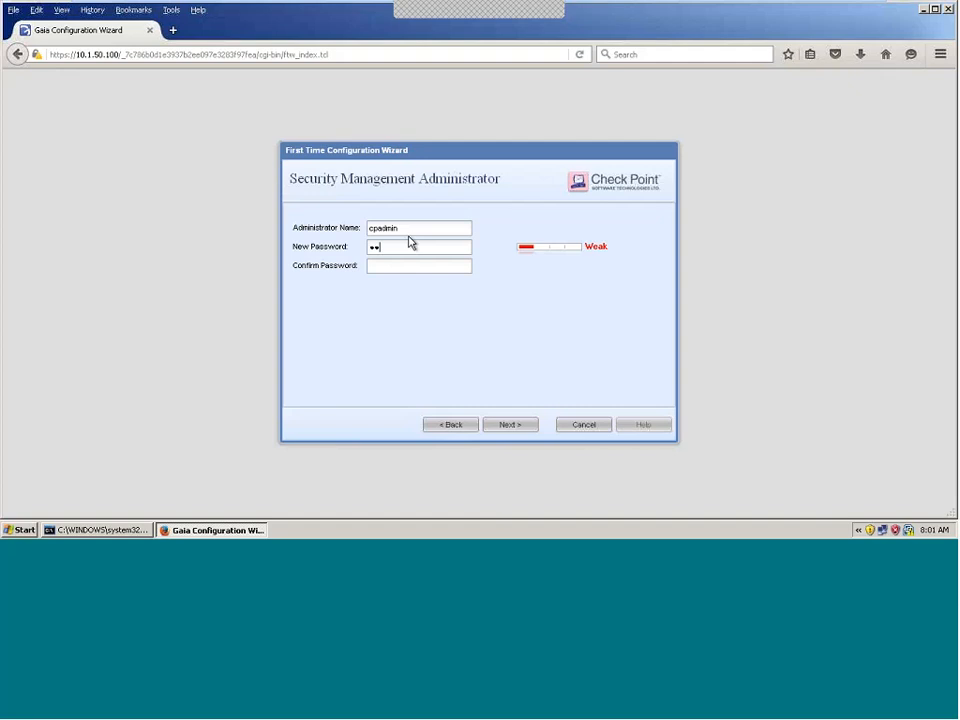
{"action": "type", "text": "••••••"}
{"action": "key", "text": "Tab"}
{"action": "type", "text": "••••••••"}
{"action": "left_click", "coordinate": [508, 426]}
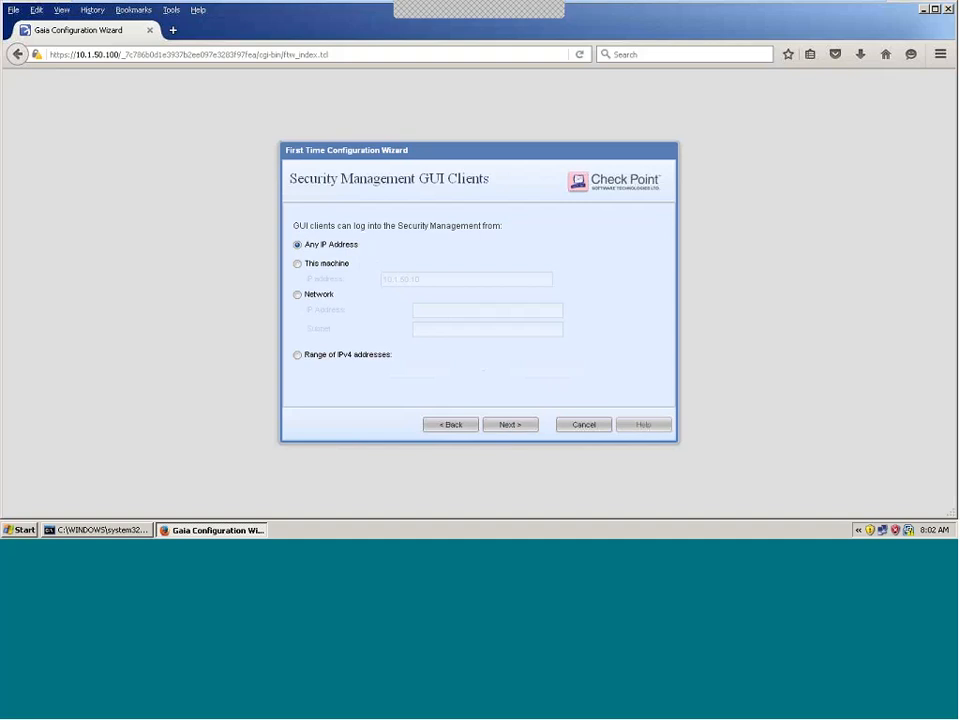
Step: Try the This machine, Network and Range options, then settle on Any IP Address and continue
{"action": "left_click", "coordinate": [297, 265]}
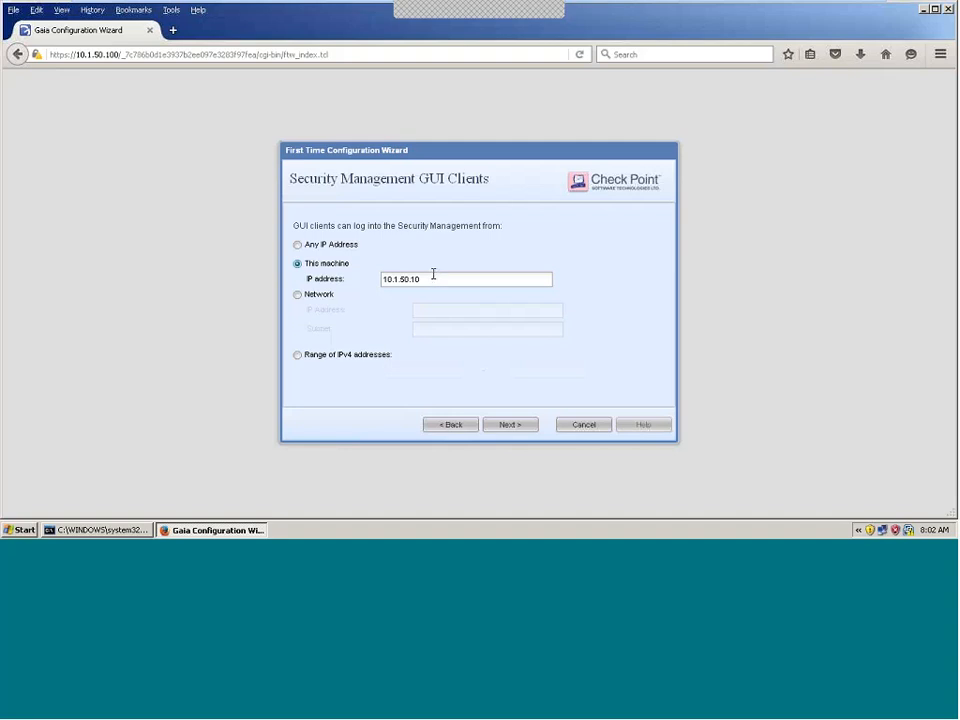
{"action": "left_click", "coordinate": [305, 296]}
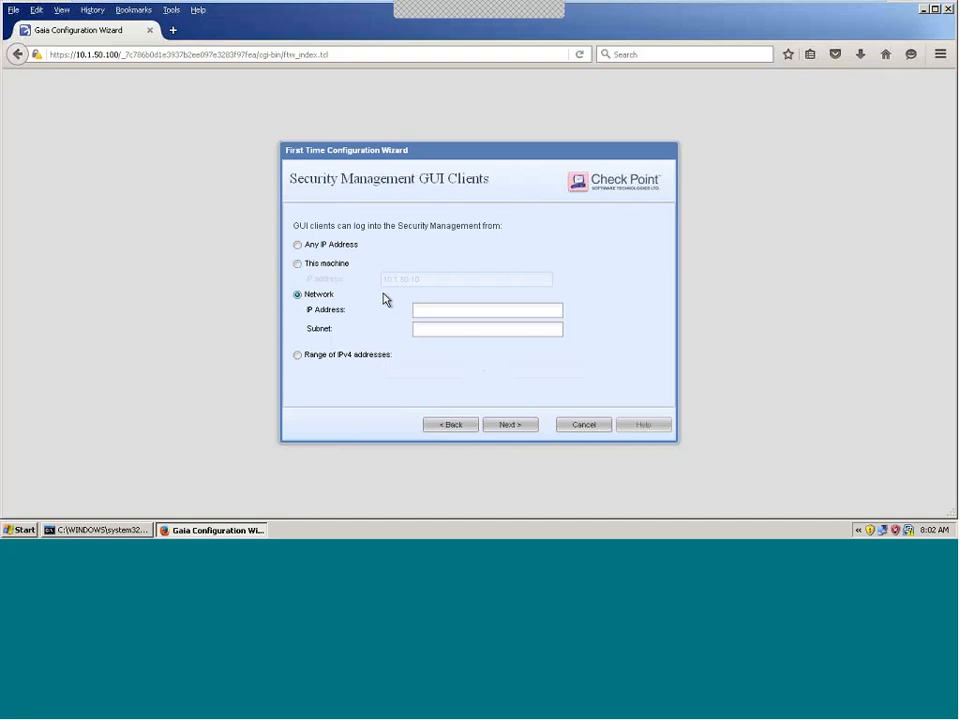
{"action": "left_click", "coordinate": [297, 355]}
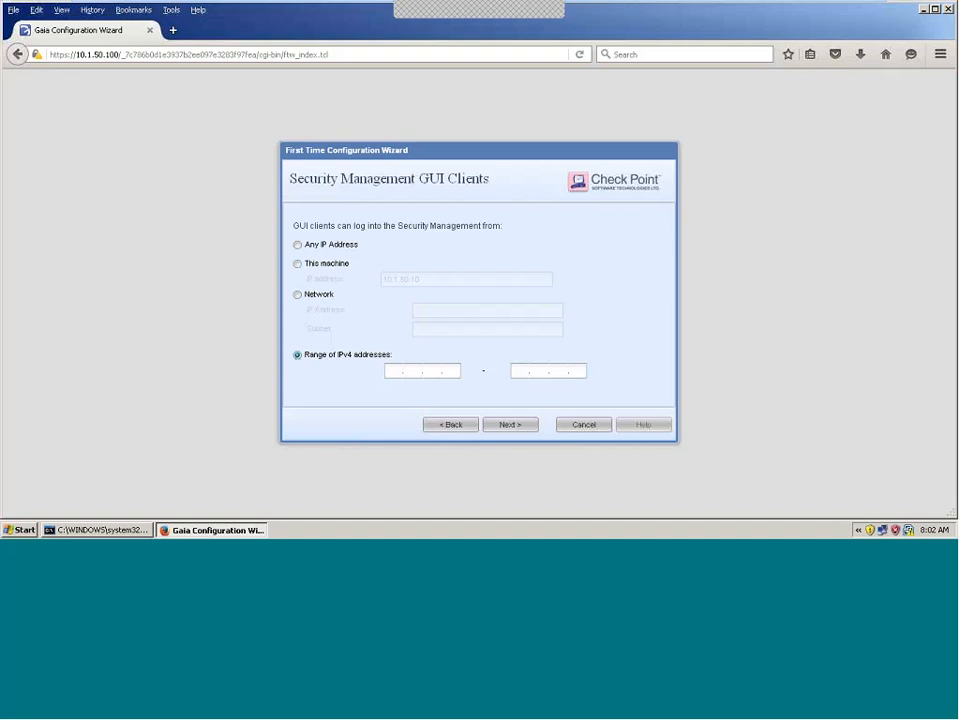
{"action": "left_click", "coordinate": [316, 247]}
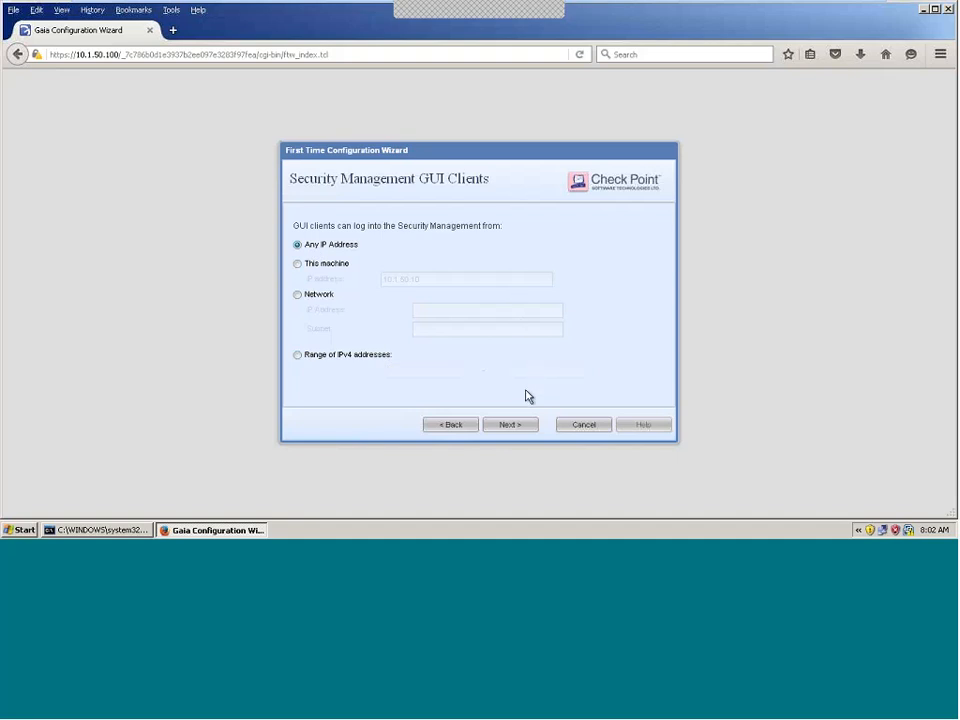
{"action": "left_click", "coordinate": [510, 425]}
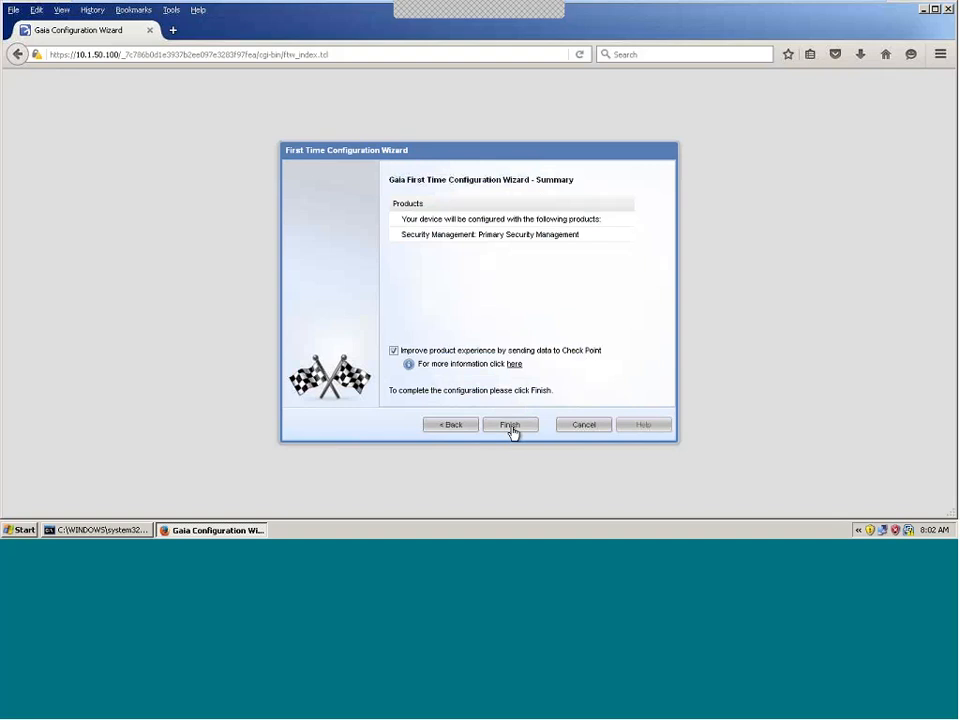
Step: Finish the Gaia wizard summary and confirm with Yes to start applying the configuration
{"action": "left_click", "coordinate": [510, 425]}
{"action": "left_click", "coordinate": [454, 322]}
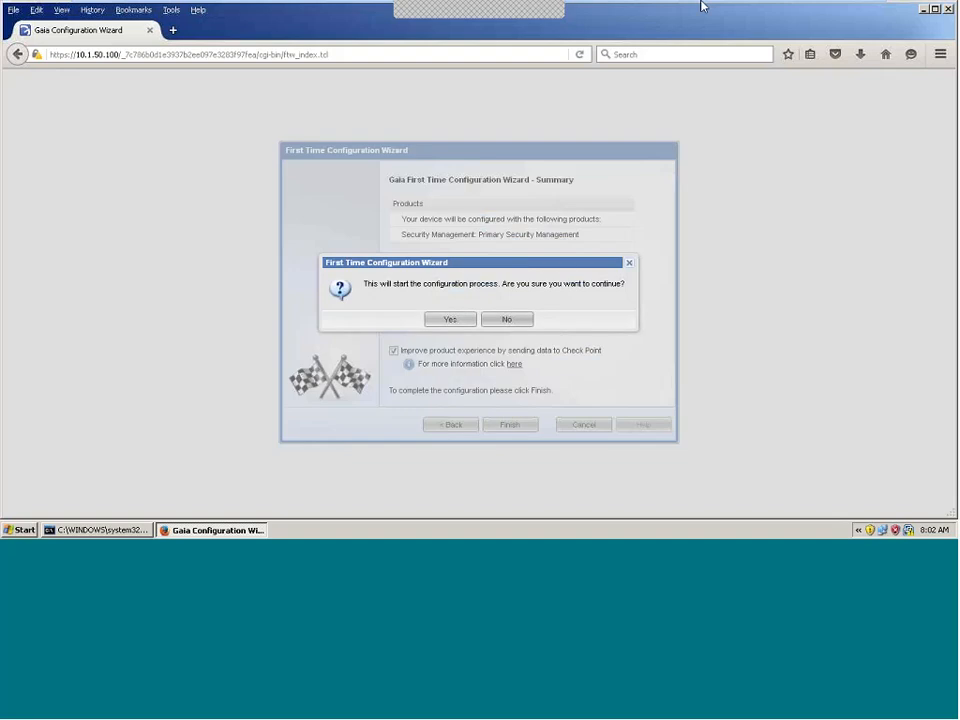
{"action": "mouse_move", "coordinate": [805, 7]}
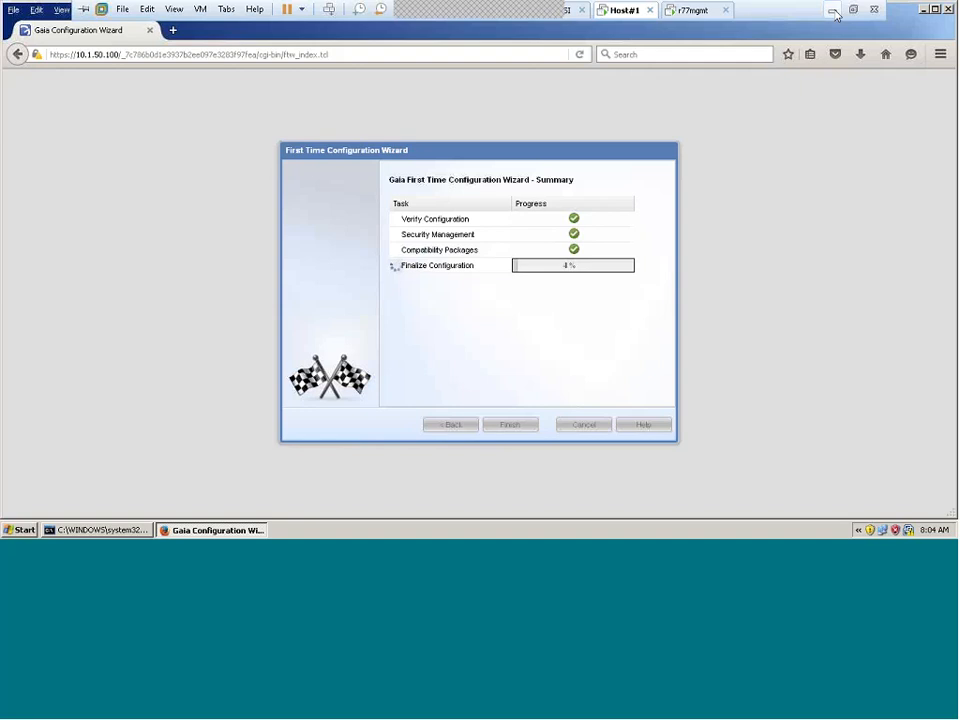
{"action": "left_click", "coordinate": [833, 10]}
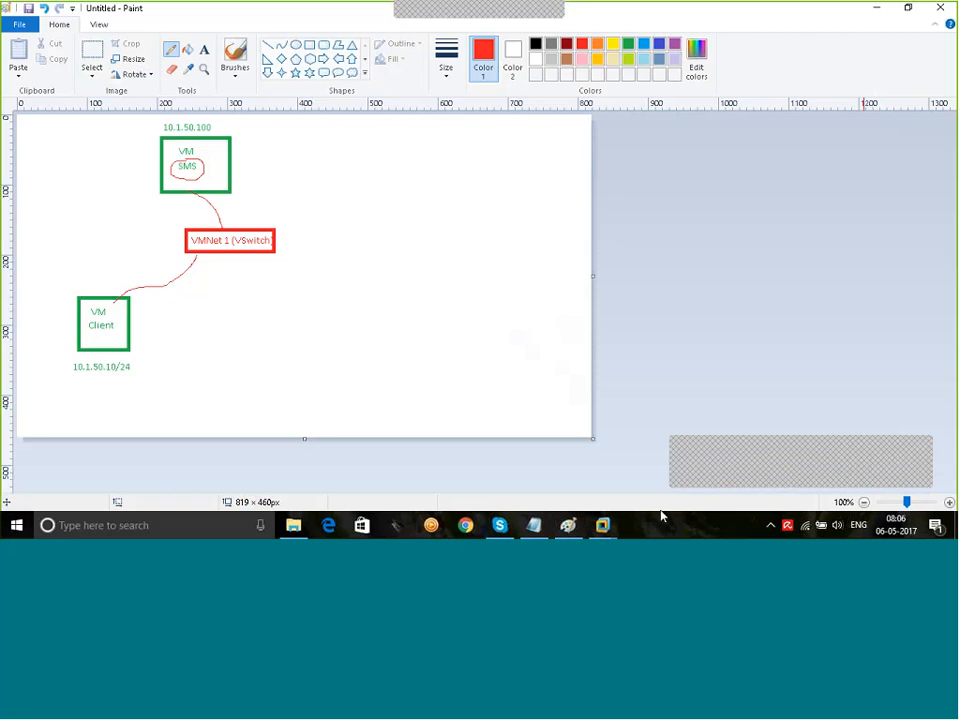
{"action": "mouse_move", "coordinate": [602, 525]}
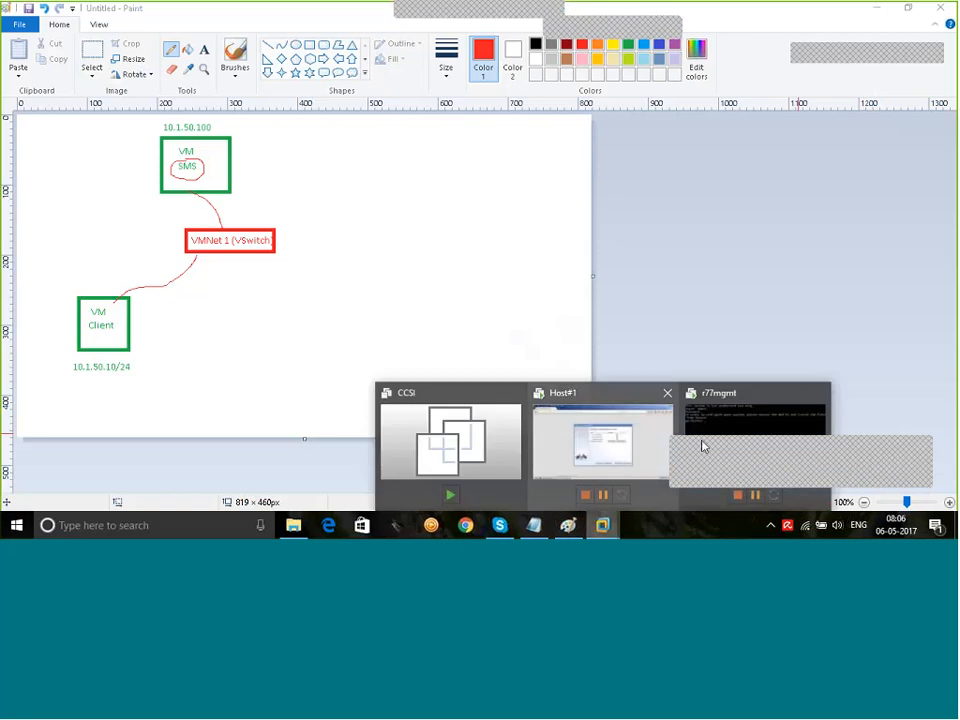
{"action": "left_click", "coordinate": [621, 424]}
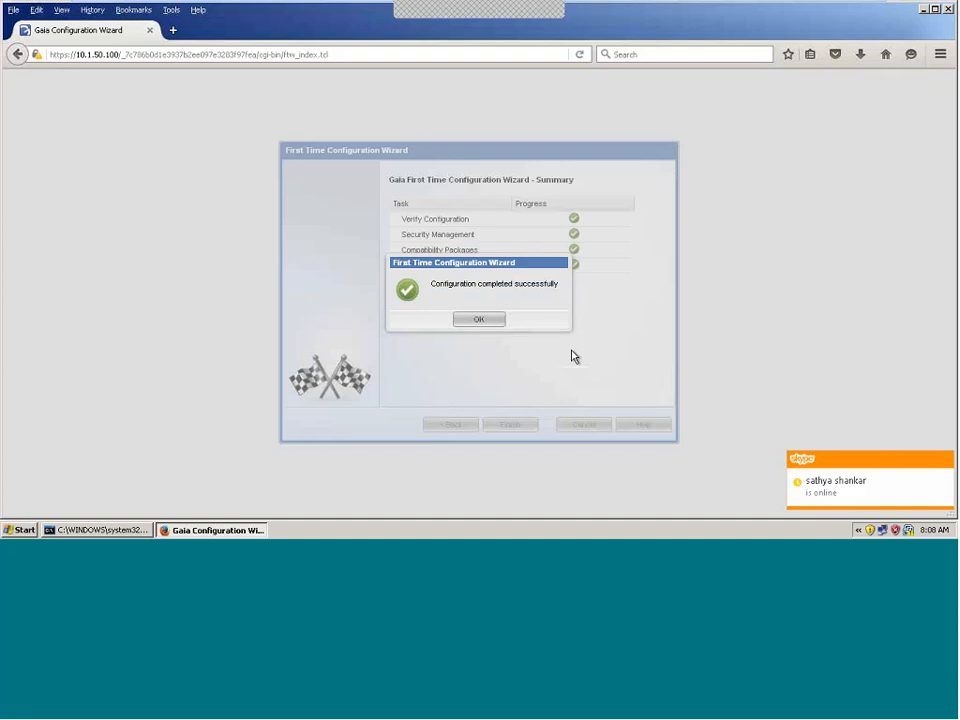
Step: Dismiss the 'Configuration completed successfully' message with OK
{"action": "left_click", "coordinate": [479, 319]}
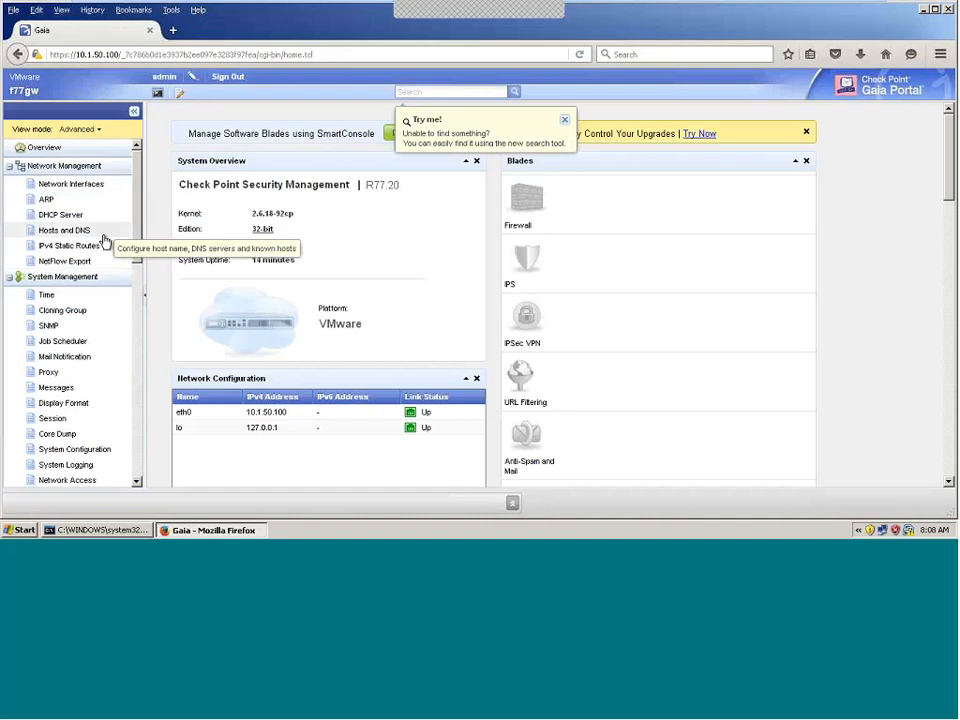
Step: Scroll the navigation tree and choose Maintenance > Download Smart Console
{"action": "left_click_drag", "start_coordinate": [139, 215], "coordinate": [148, 424]}
{"action": "left_click", "coordinate": [94, 404]}
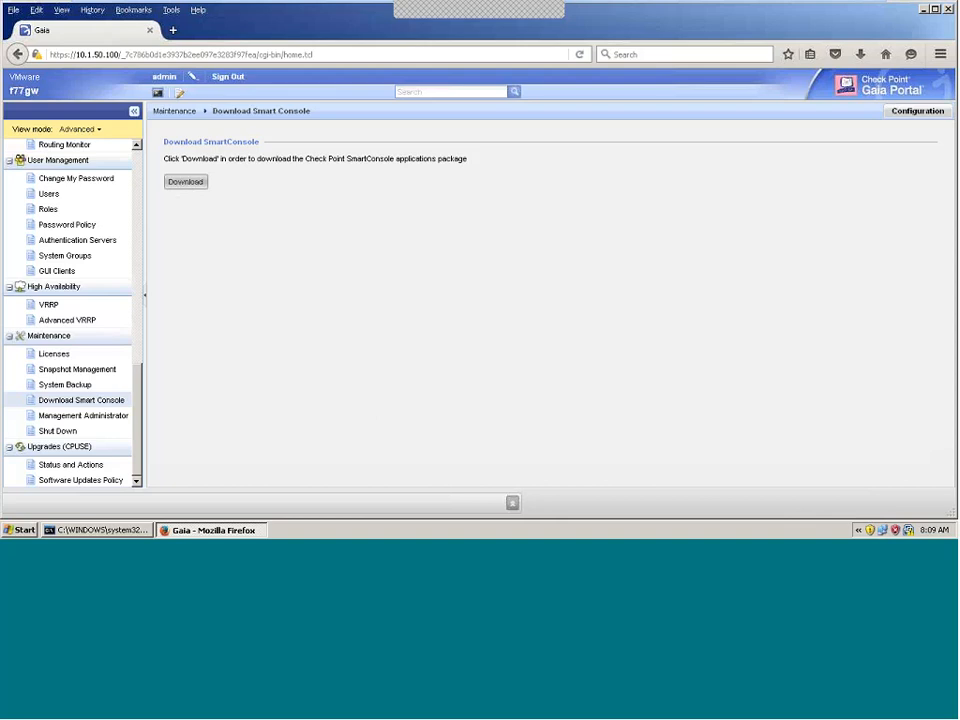
{"action": "left_click", "coordinate": [925, 11]}
{"action": "left_click", "coordinate": [22, 529]}
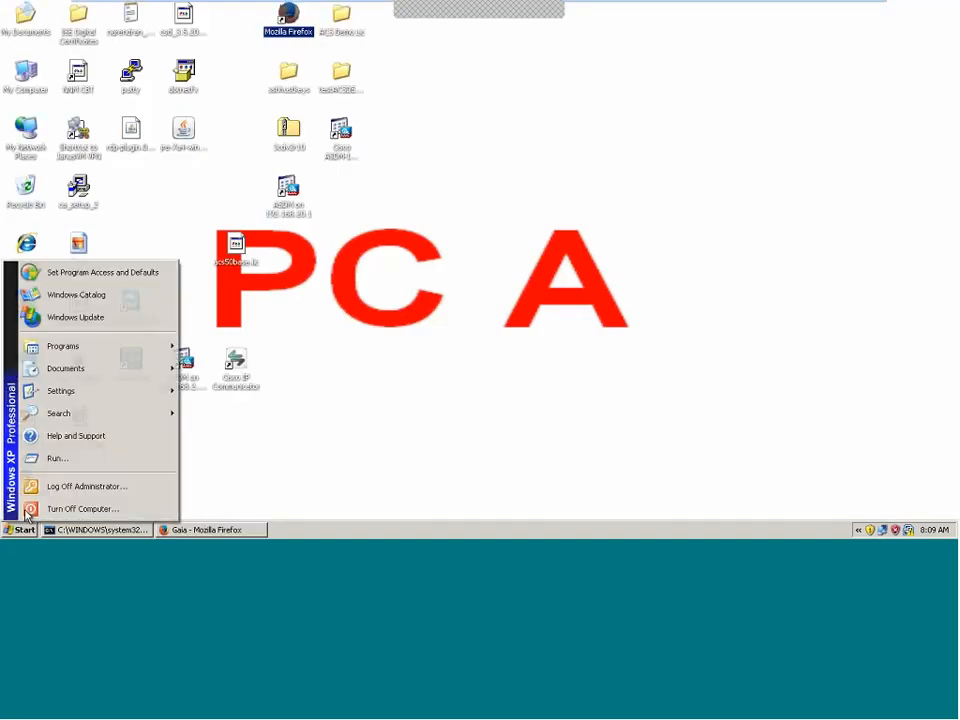
{"action": "mouse_move", "coordinate": [110, 346]}
{"action": "mouse_move", "coordinate": [262, 426]}
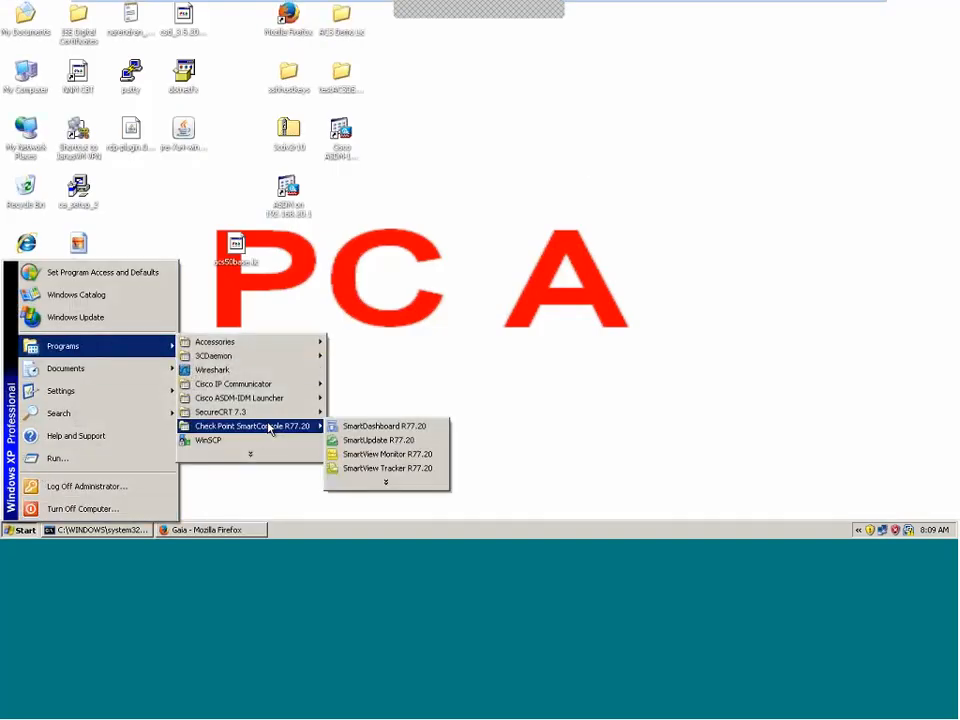
{"action": "left_click", "coordinate": [411, 455]}
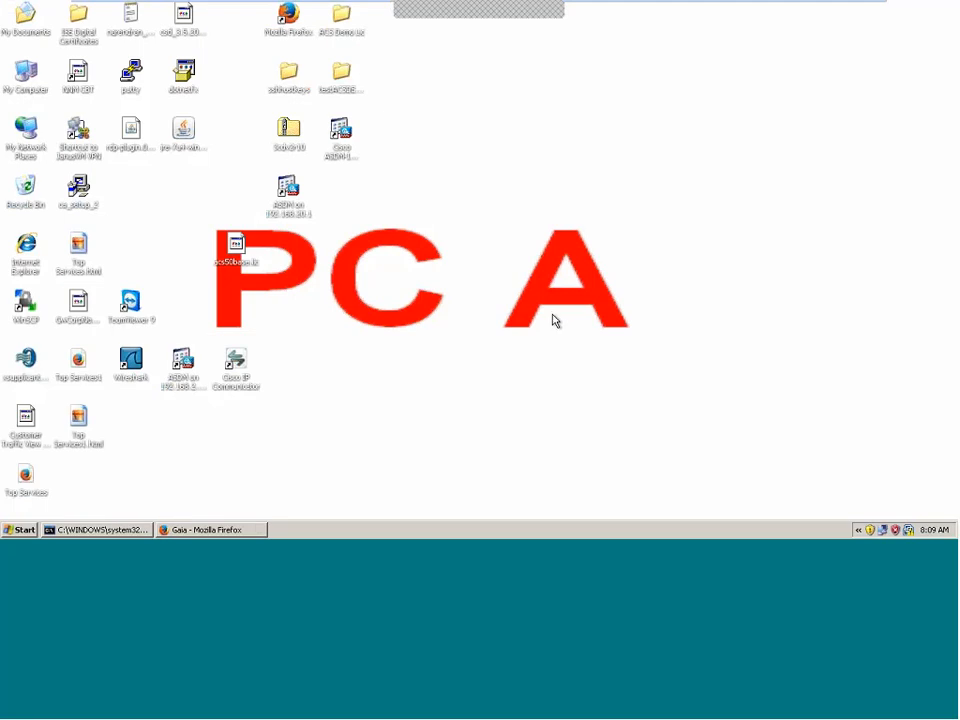
{"action": "left_click", "coordinate": [211, 532]}
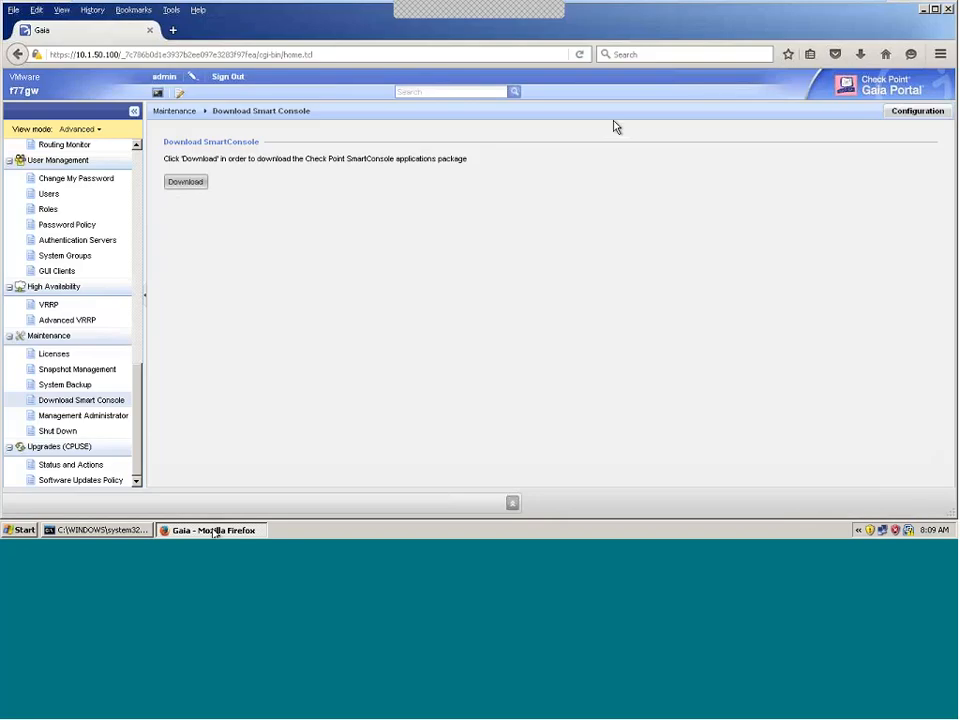
Step: Leave full screen and start File > New Virtual Machine with default hardware compatibility
{"action": "left_click", "coordinate": [855, 8]}
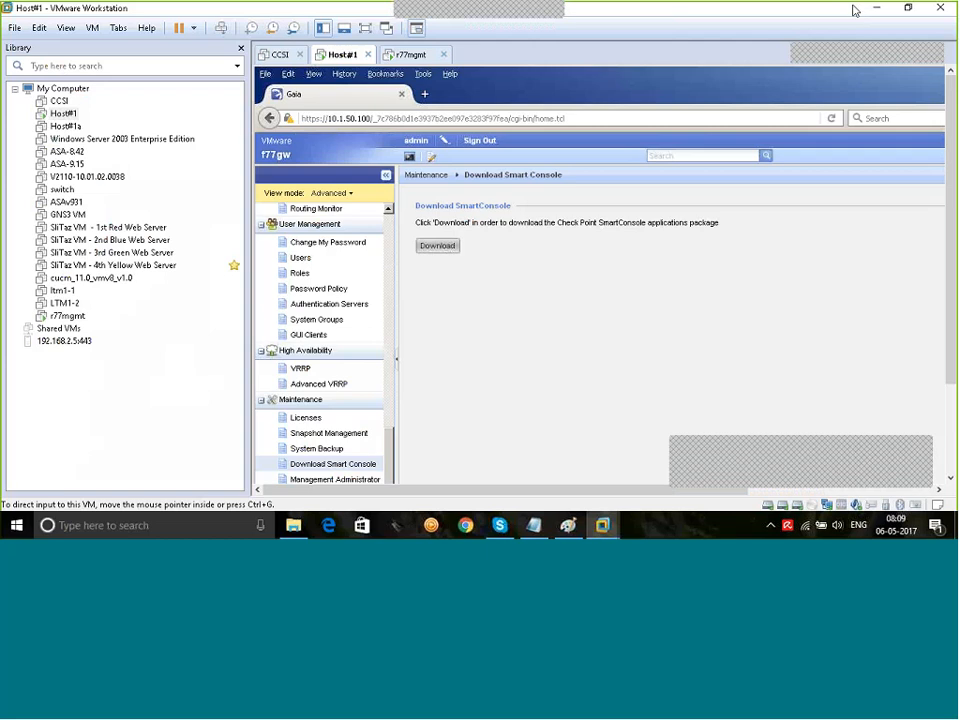
{"action": "left_click", "coordinate": [12, 28]}
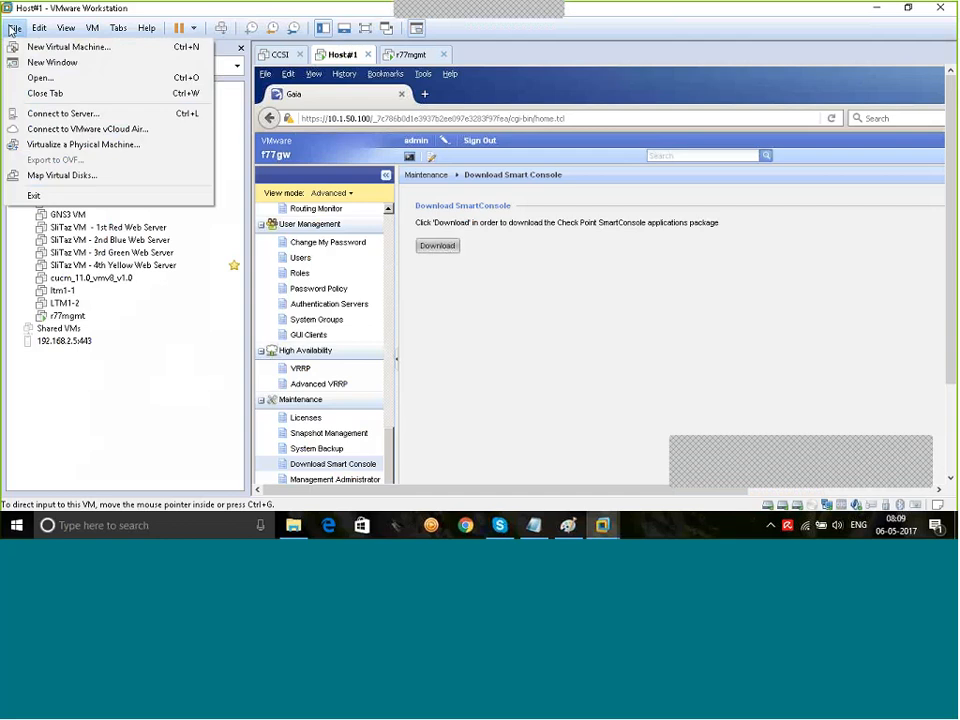
{"action": "left_click", "coordinate": [22, 46]}
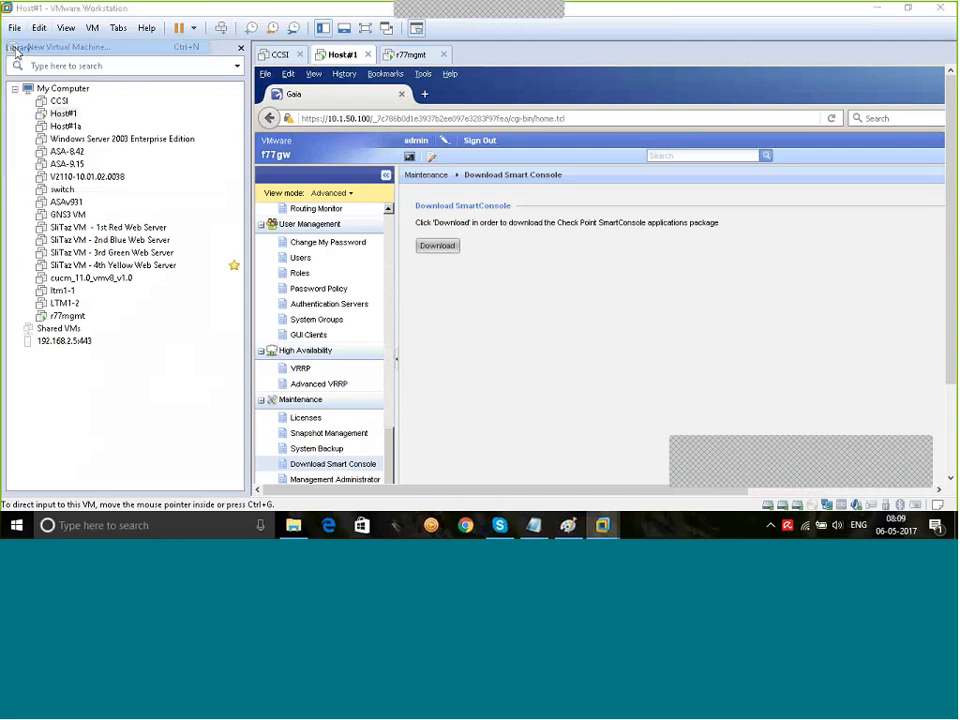
{"action": "left_click", "coordinate": [540, 379]}
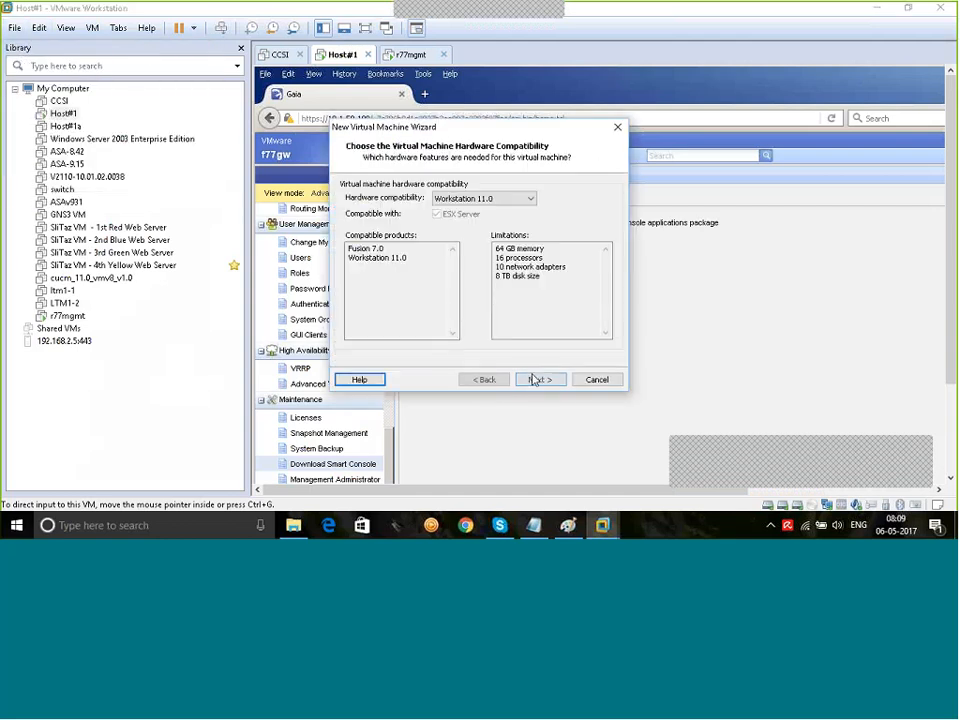
{"action": "left_click", "coordinate": [540, 379]}
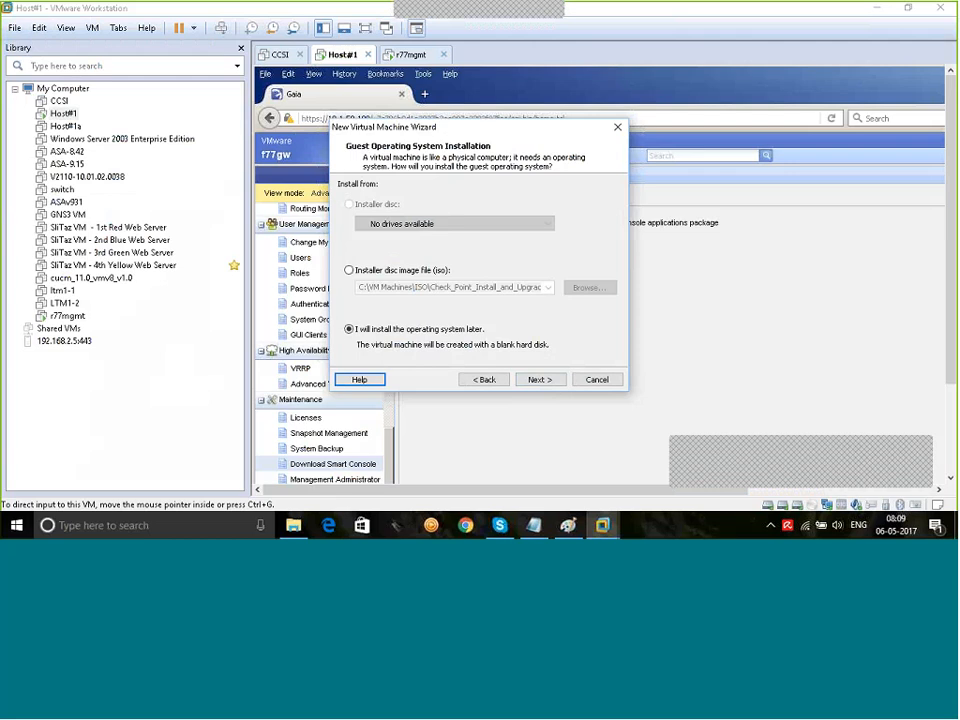
Step: Install from the Check_Point_R77.20_T124_Install.Gaia.iso image and keep Other 64-bit as guest OS
{"action": "left_click", "coordinate": [349, 270]}
{"action": "left_click", "coordinate": [589, 287]}
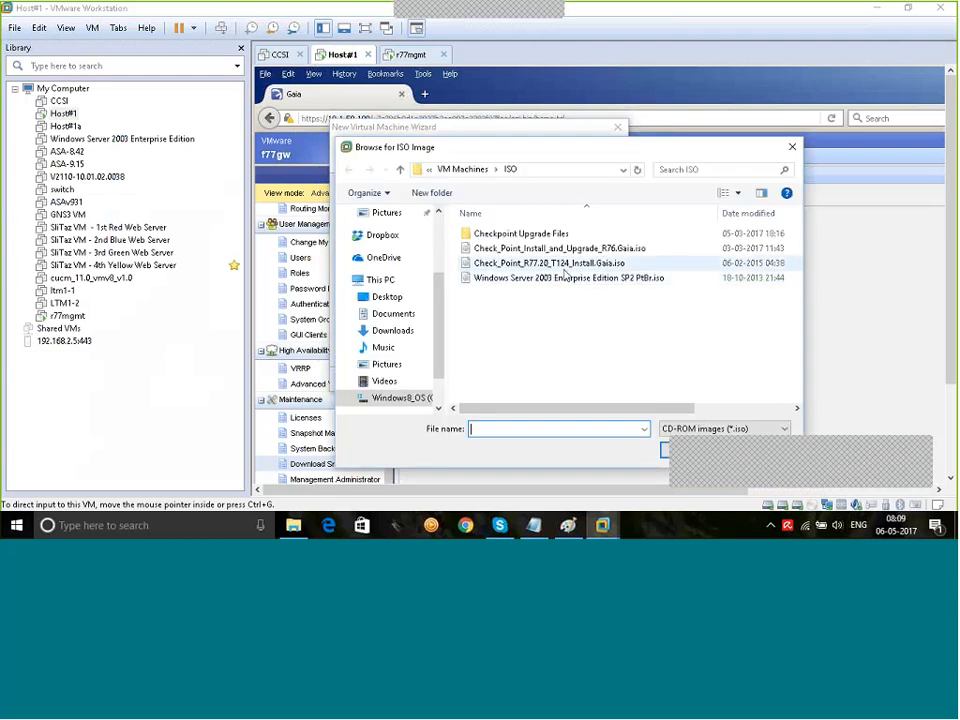
{"action": "double_click", "coordinate": [566, 265]}
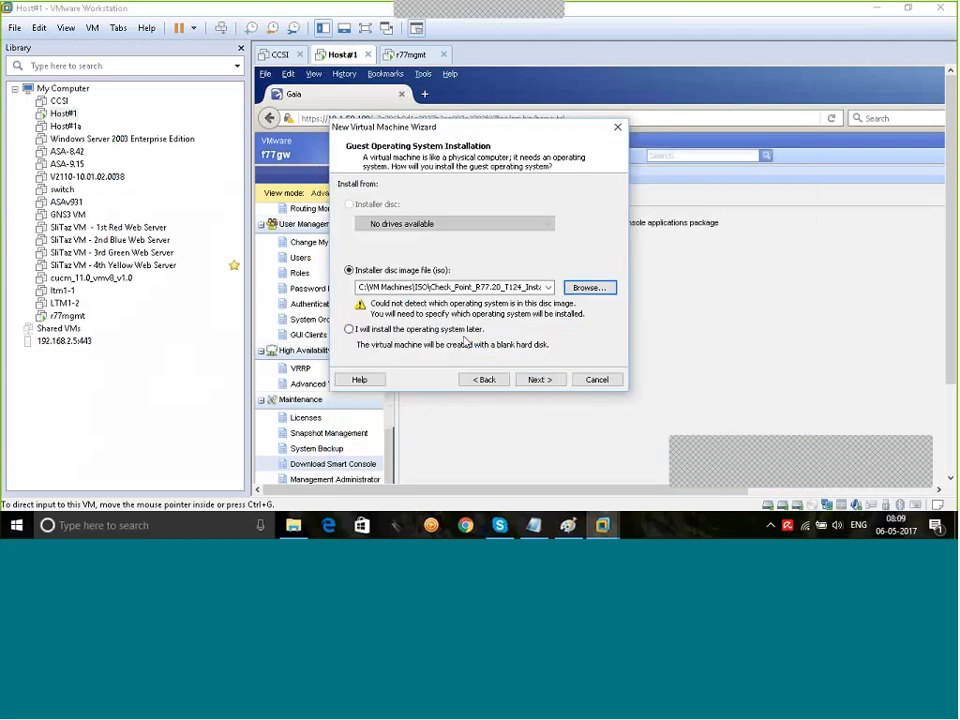
{"action": "left_click", "coordinate": [541, 380]}
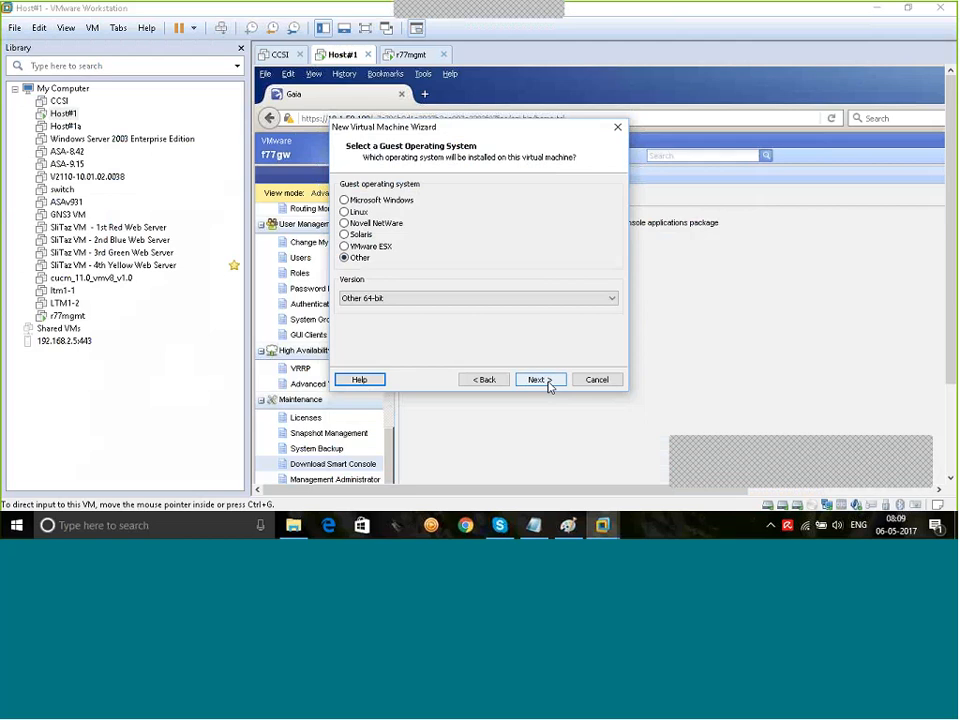
{"action": "left_click", "coordinate": [547, 383]}
Step: Browse for a different folder to store the new virtual machine
{"action": "left_click", "coordinate": [591, 242]}
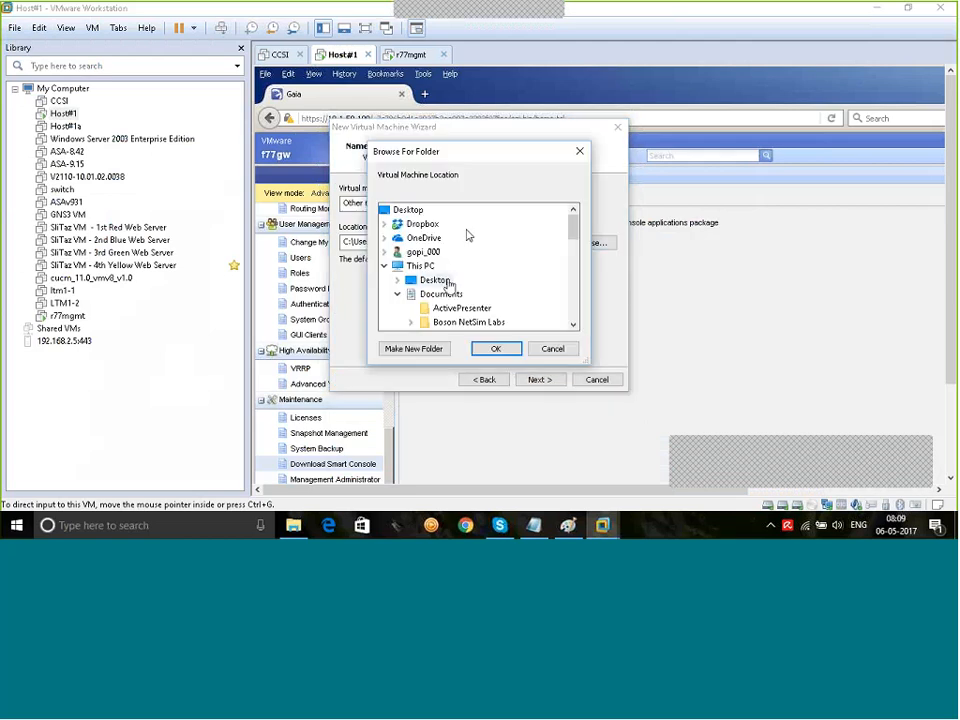
{"action": "scroll", "coordinate": [450, 285], "scroll_direction": "down", "scroll_amount": 15}
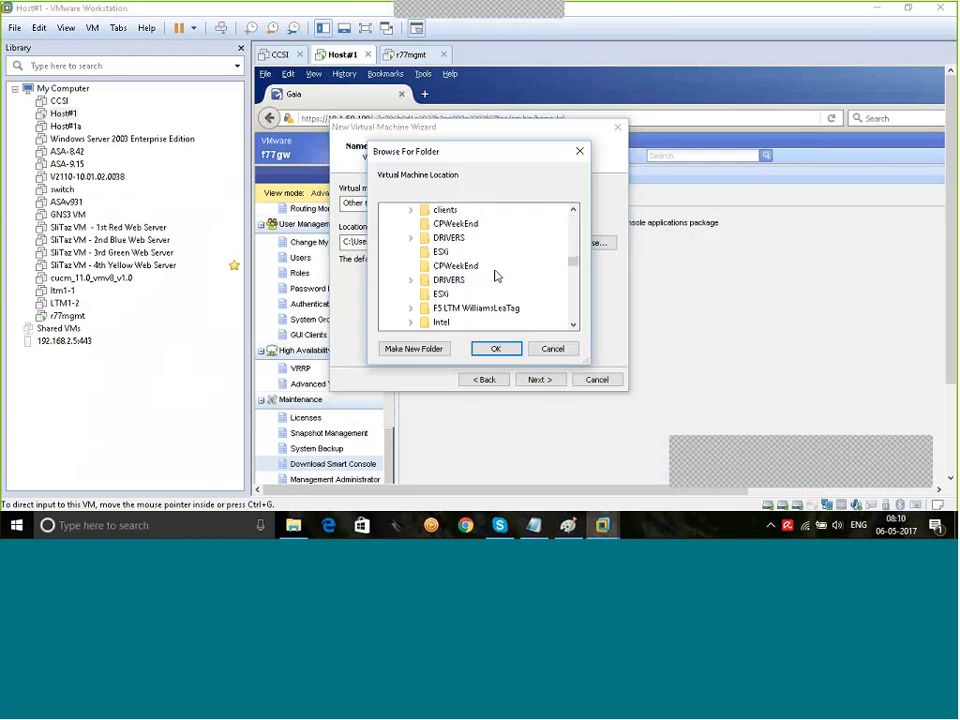
{"action": "scroll", "coordinate": [497, 276], "scroll_direction": "down", "scroll_amount": 3}
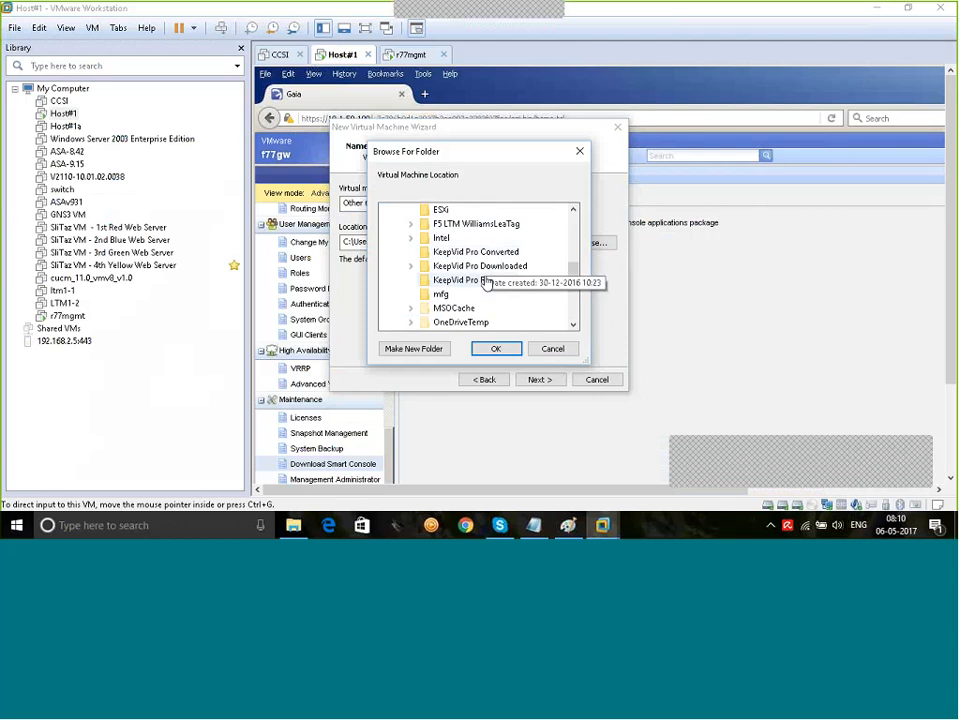
Step: Create an r77GW folder in C:\CHECKPOINT Online, use it as the VM location, and select the default name
{"action": "scroll", "coordinate": [485, 265], "scroll_direction": "up", "scroll_amount": 2}
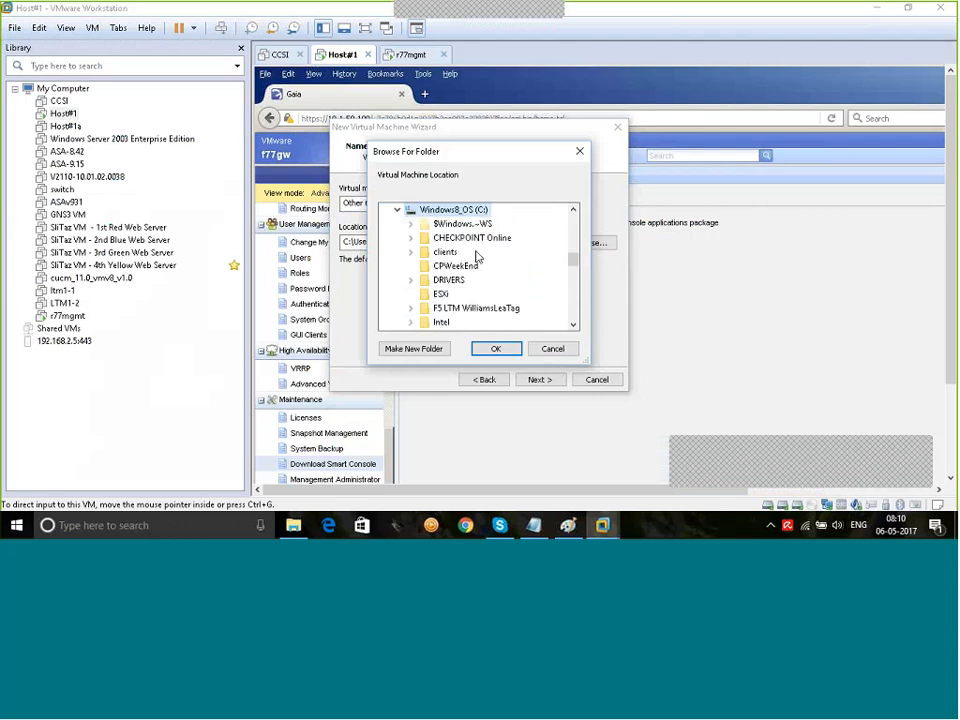
{"action": "scroll", "coordinate": [470, 280], "scroll_direction": "up", "scroll_amount": 1}
{"action": "scroll", "coordinate": [460, 300], "scroll_direction": "up", "scroll_amount": 1}
{"action": "left_click", "coordinate": [462, 307]}
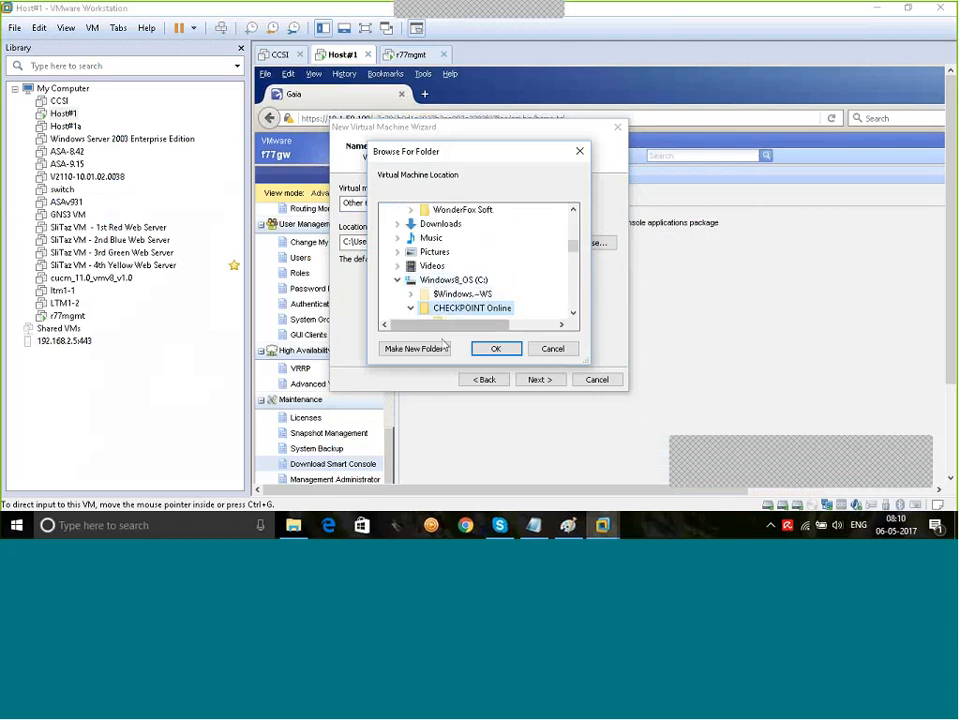
{"action": "left_click", "coordinate": [418, 349]}
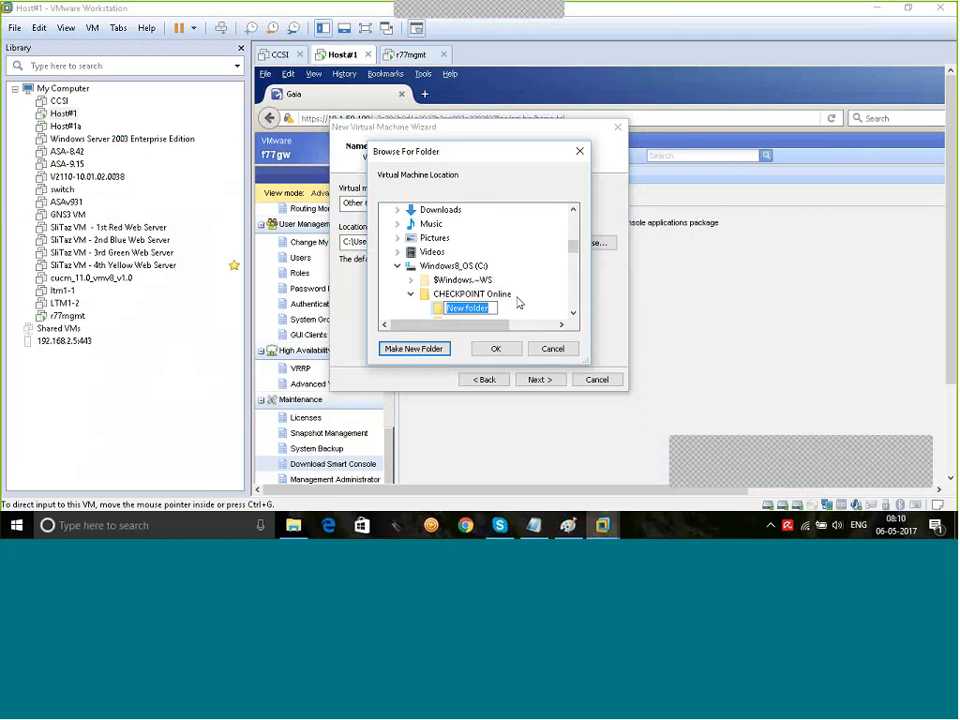
{"action": "type", "text": "r77GW"}
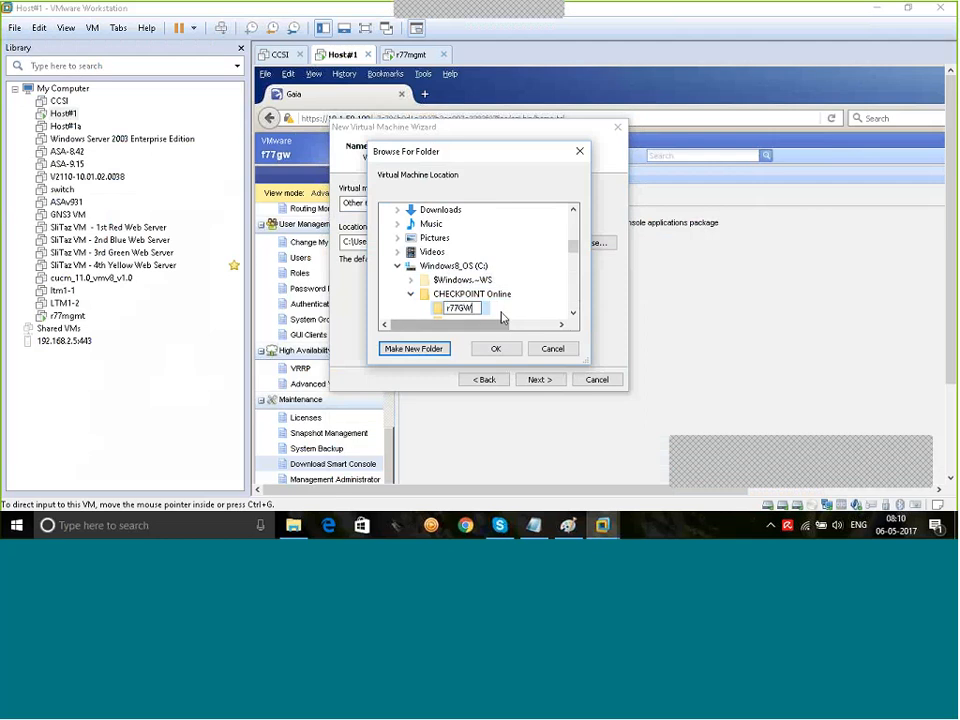
{"action": "left_click", "coordinate": [496, 348]}
{"action": "left_click", "coordinate": [496, 348]}
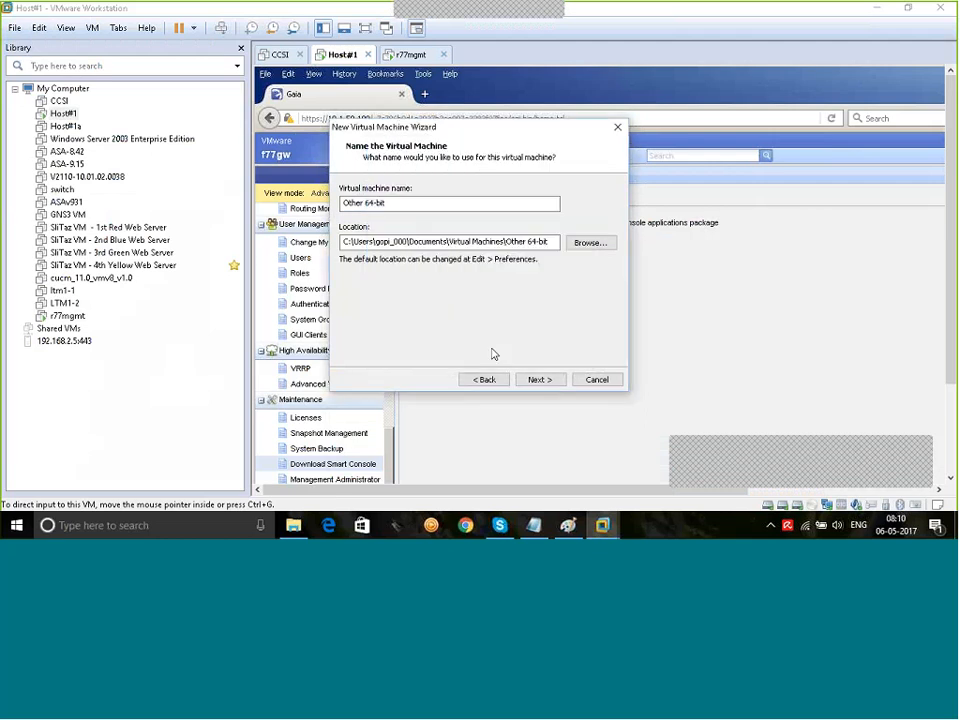
{"action": "left_click_drag", "start_coordinate": [420, 203], "coordinate": [217, 184]}
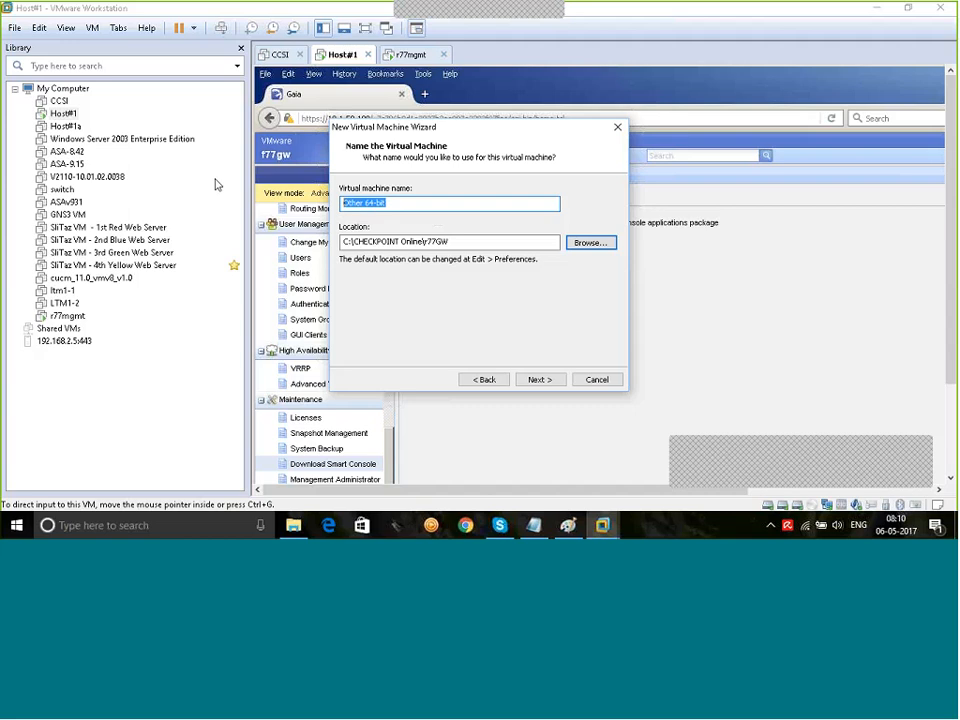
Step: Name the VM r77GW and give it 2 processors and 2048 MB of memory
{"action": "type", "text": "r77GW"}
{"action": "left_click", "coordinate": [531, 380]}
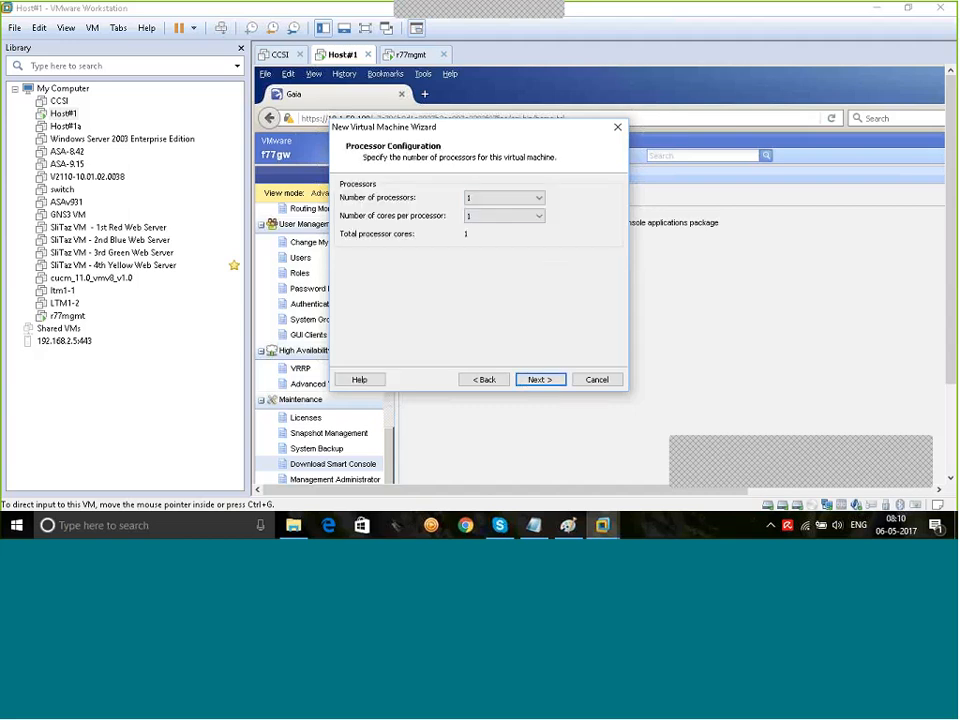
{"action": "left_click", "coordinate": [500, 197]}
{"action": "left_click", "coordinate": [484, 220]}
{"action": "left_click", "coordinate": [531, 384]}
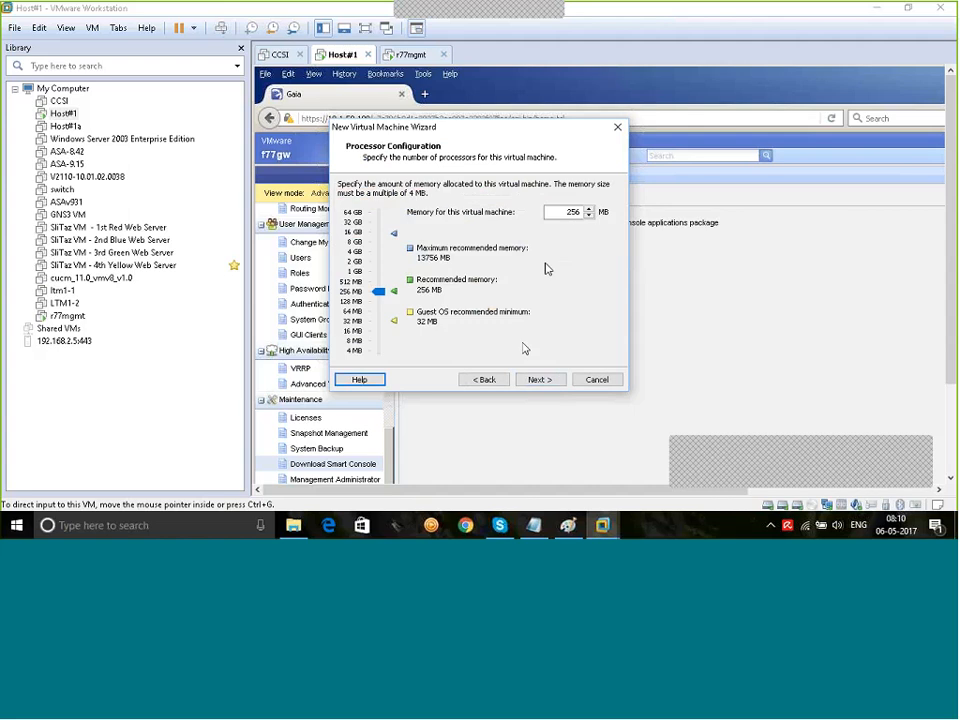
{"action": "key", "text": "BackSpace"}
{"action": "key", "text": "BackSpace"}
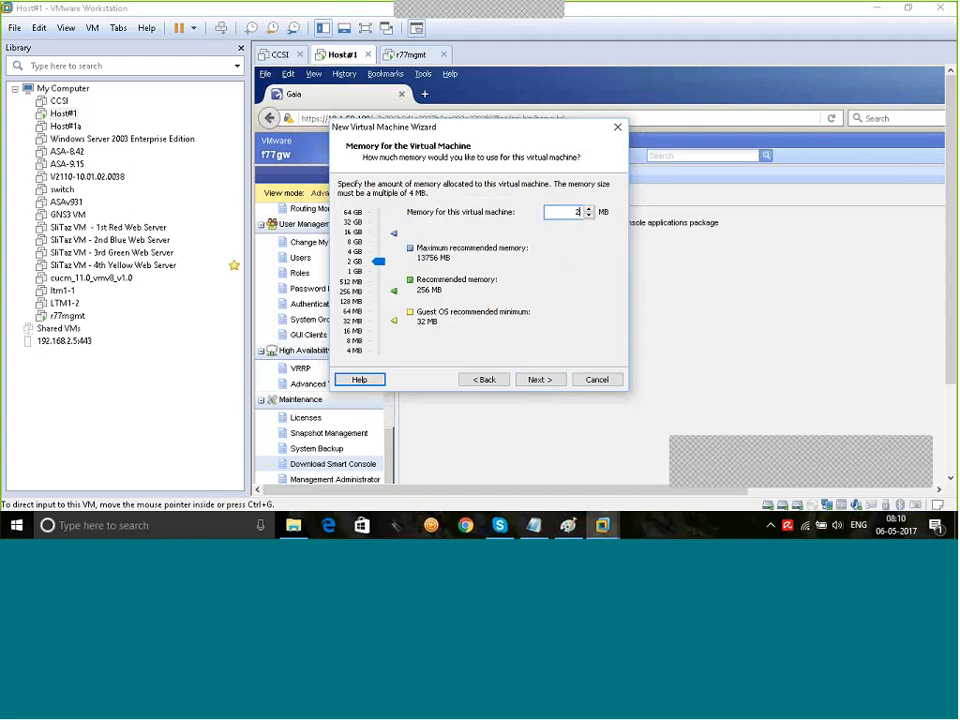
{"action": "type", "text": "048"}
{"action": "left_click", "coordinate": [553, 380]}
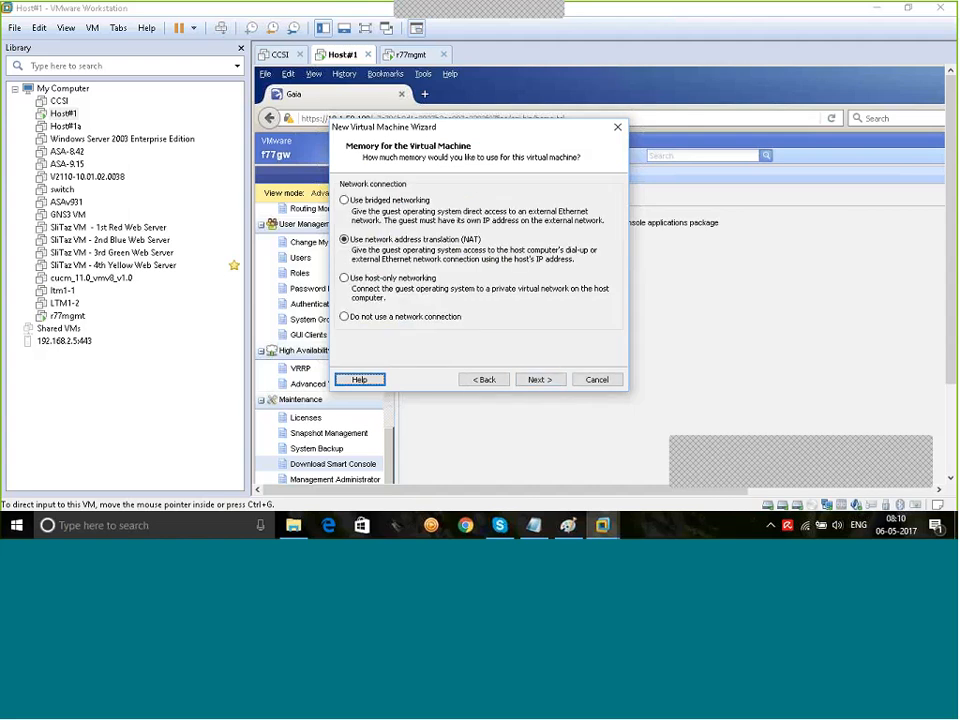
Step: Keep NAT and LSI Logic defaults and create a new 100 GB virtual disk
{"action": "left_click", "coordinate": [543, 381]}
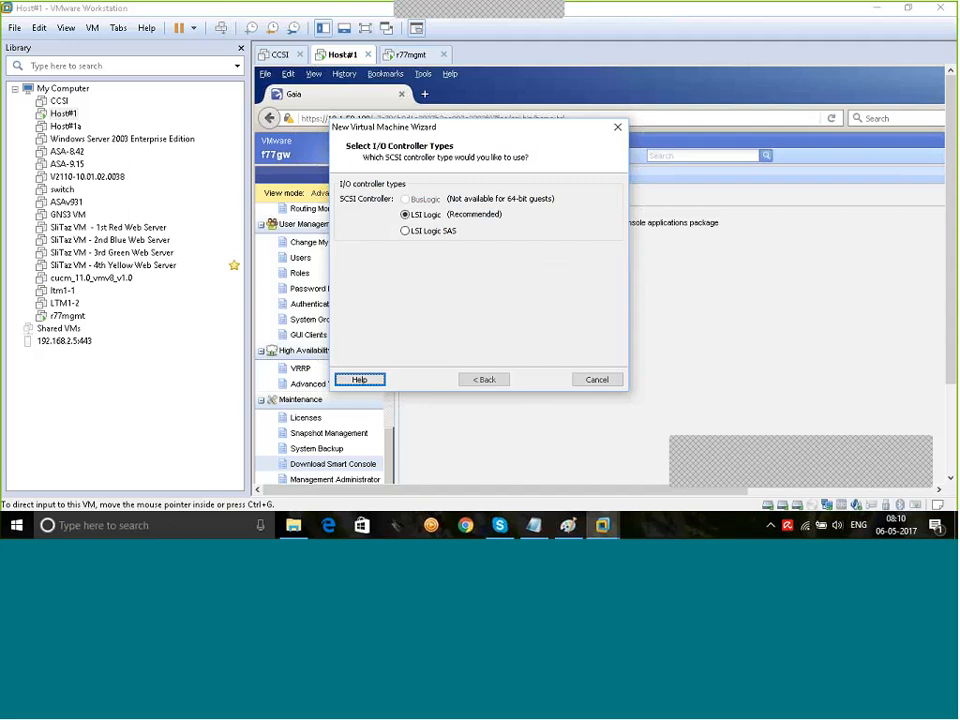
{"action": "left_click", "coordinate": [540, 380]}
{"action": "left_click", "coordinate": [543, 381]}
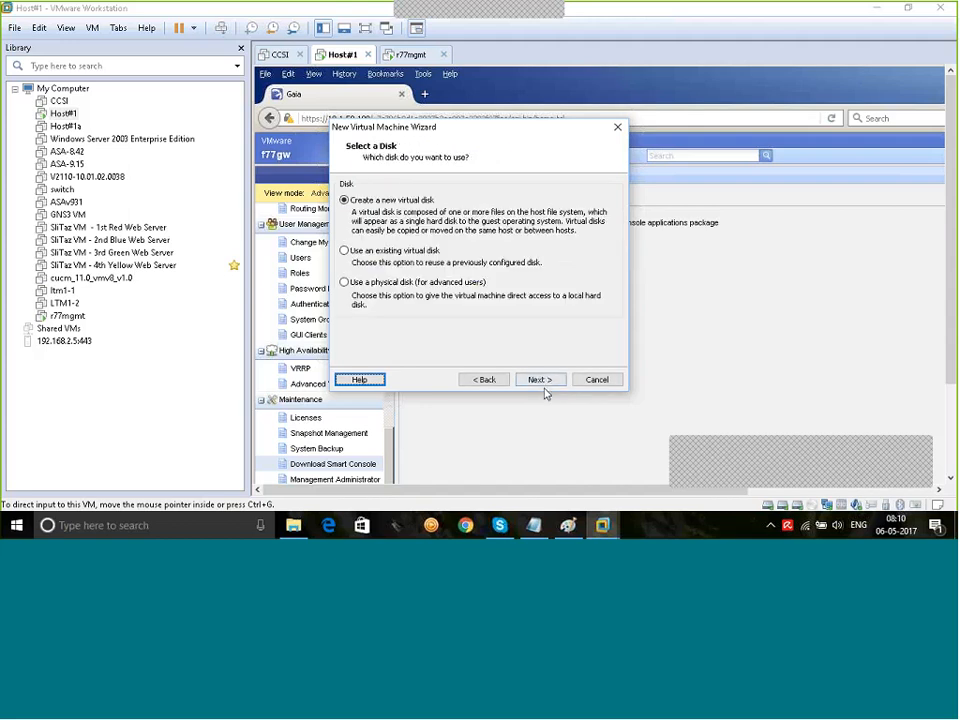
{"action": "left_click", "coordinate": [538, 378]}
{"action": "double_click", "coordinate": [440, 183]}
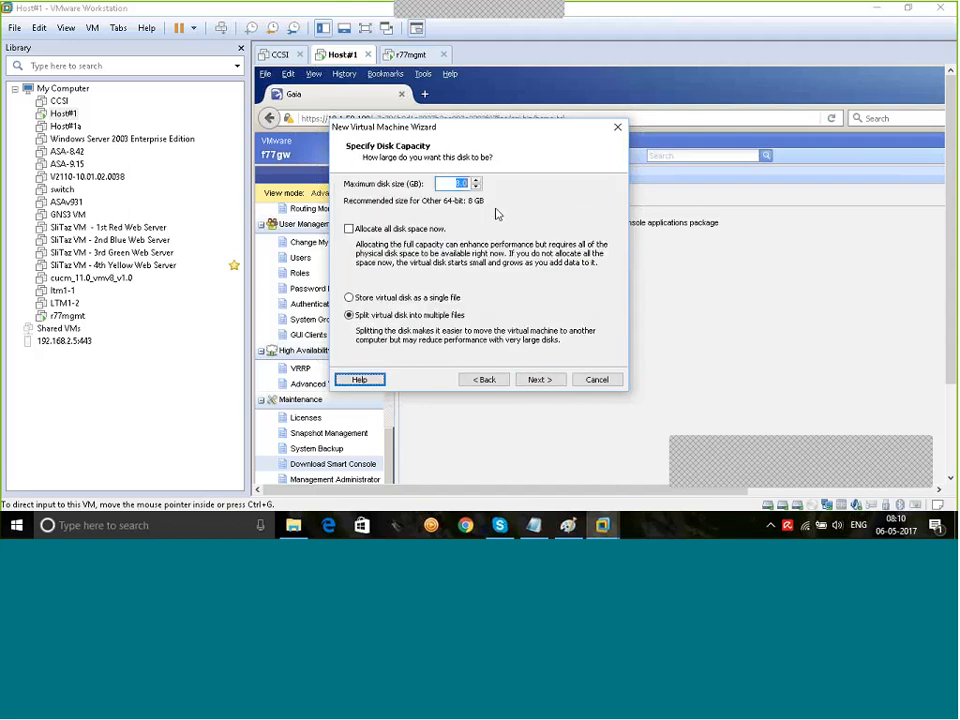
{"action": "type", "text": "100"}
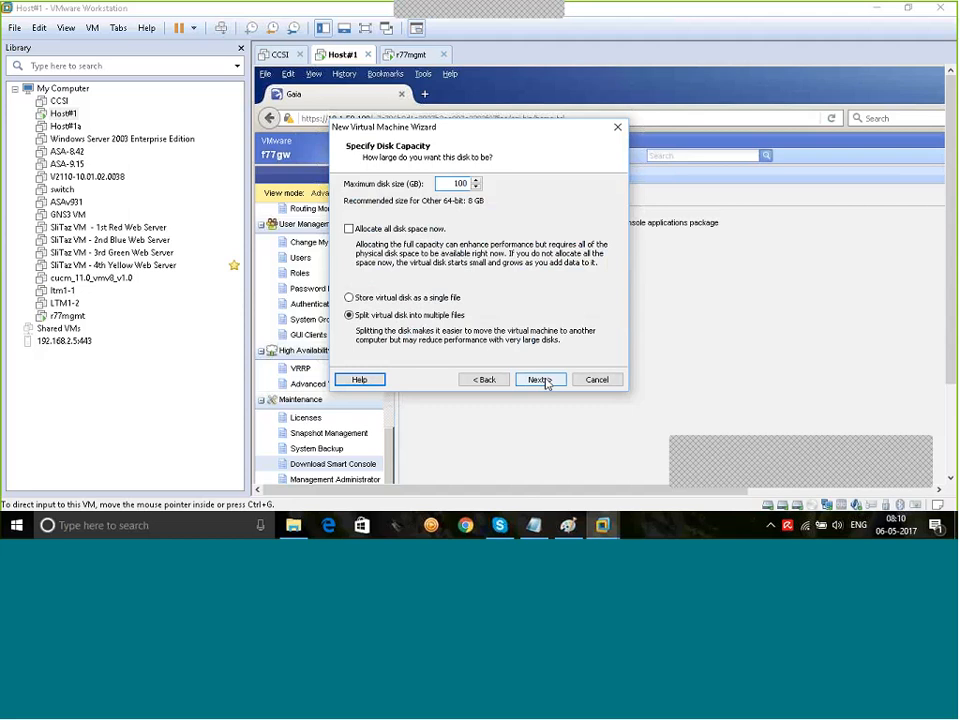
{"action": "left_click", "coordinate": [540, 380]}
{"action": "left_click", "coordinate": [533, 382]}
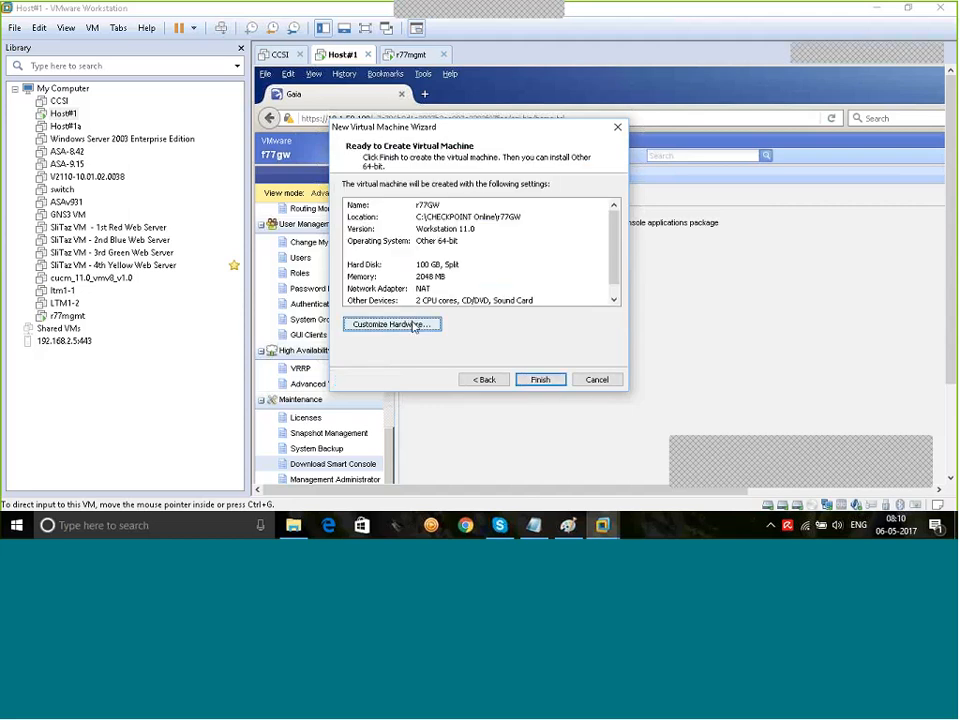
Step: Remove the sound card from the new VM's hardware
{"action": "left_click", "coordinate": [391, 324]}
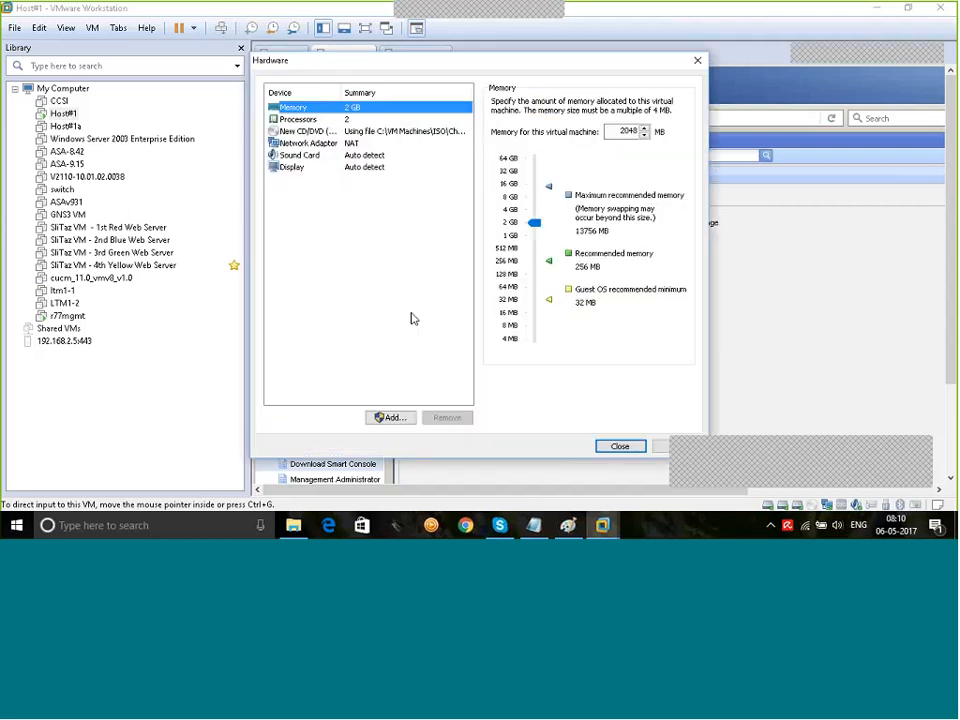
{"action": "left_click", "coordinate": [305, 155]}
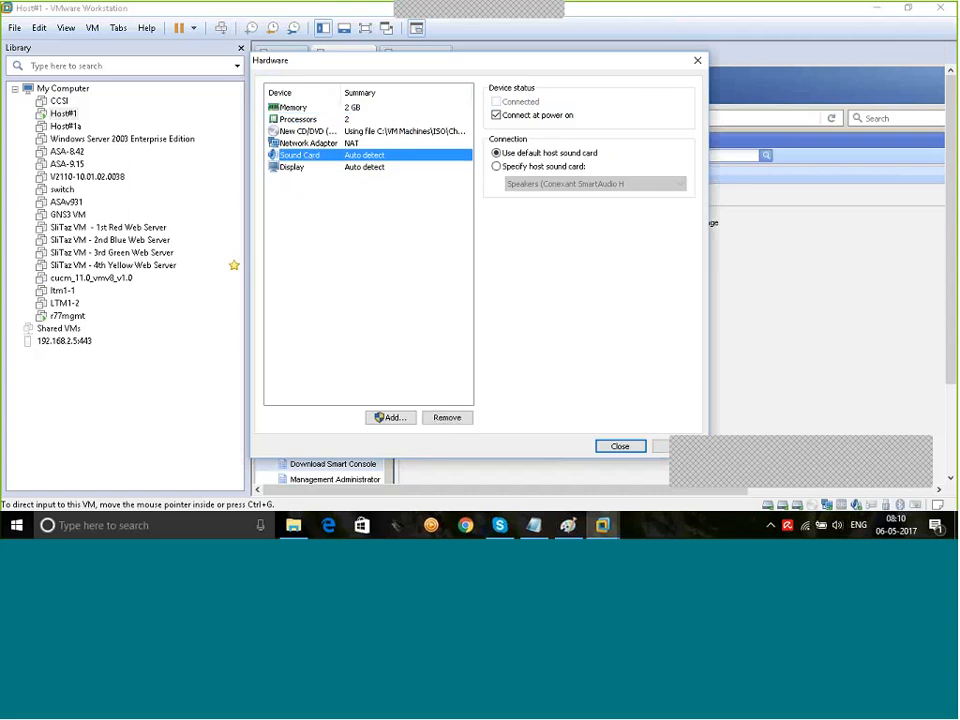
{"action": "left_click", "coordinate": [445, 418]}
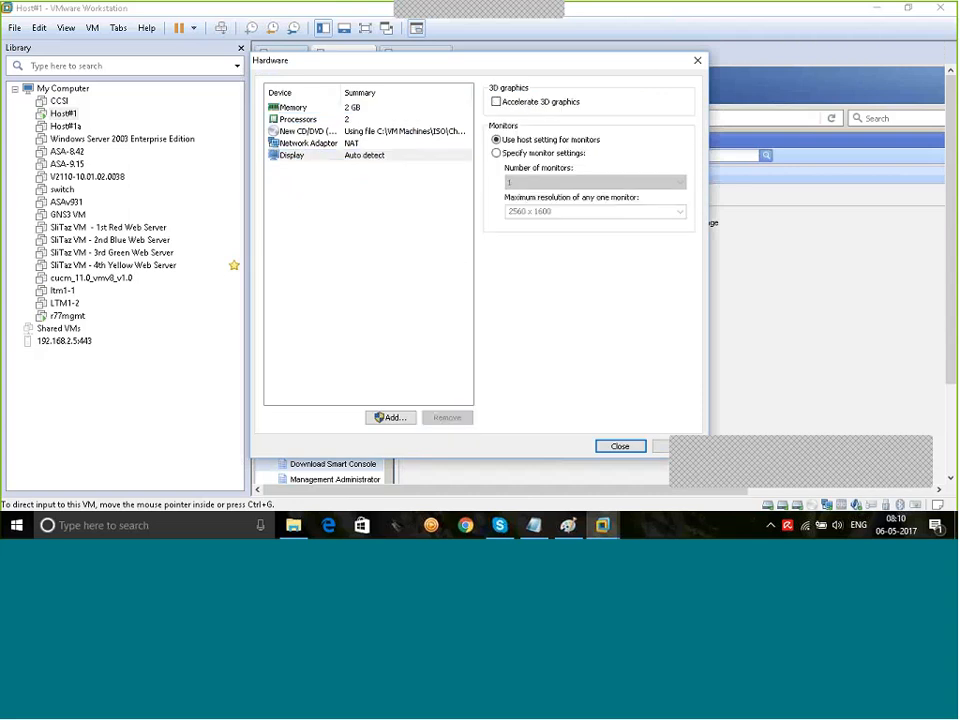
Step: Connect the network adapter to Custom VMnet1 (Host-only), then return to Paint
{"action": "left_click", "coordinate": [351, 145]}
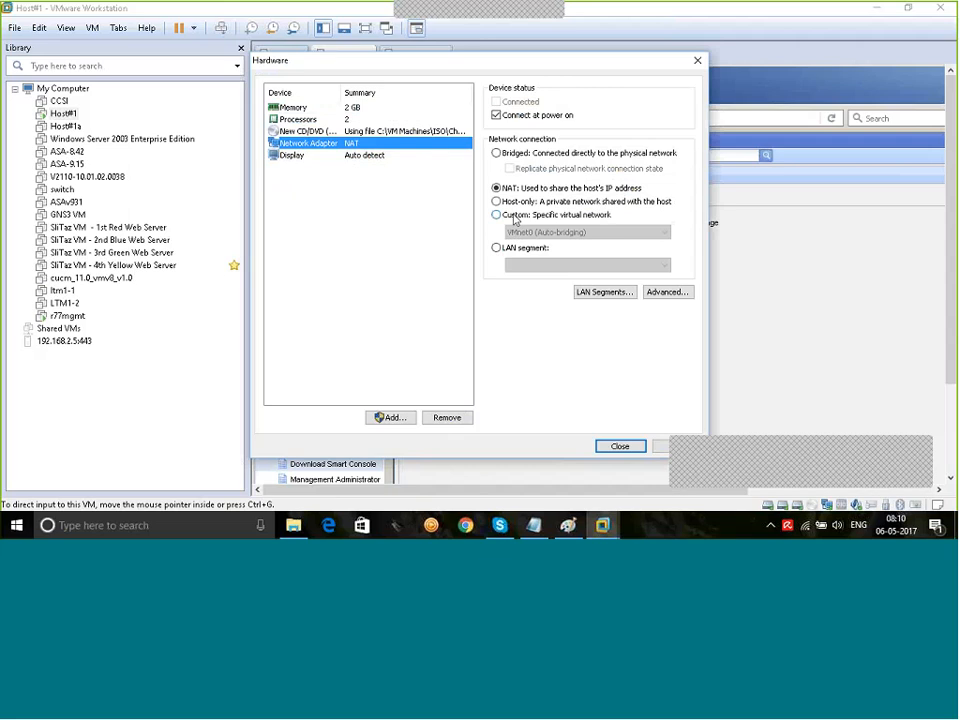
{"action": "left_click", "coordinate": [515, 217]}
{"action": "left_click", "coordinate": [525, 233]}
{"action": "left_click", "coordinate": [515, 257]}
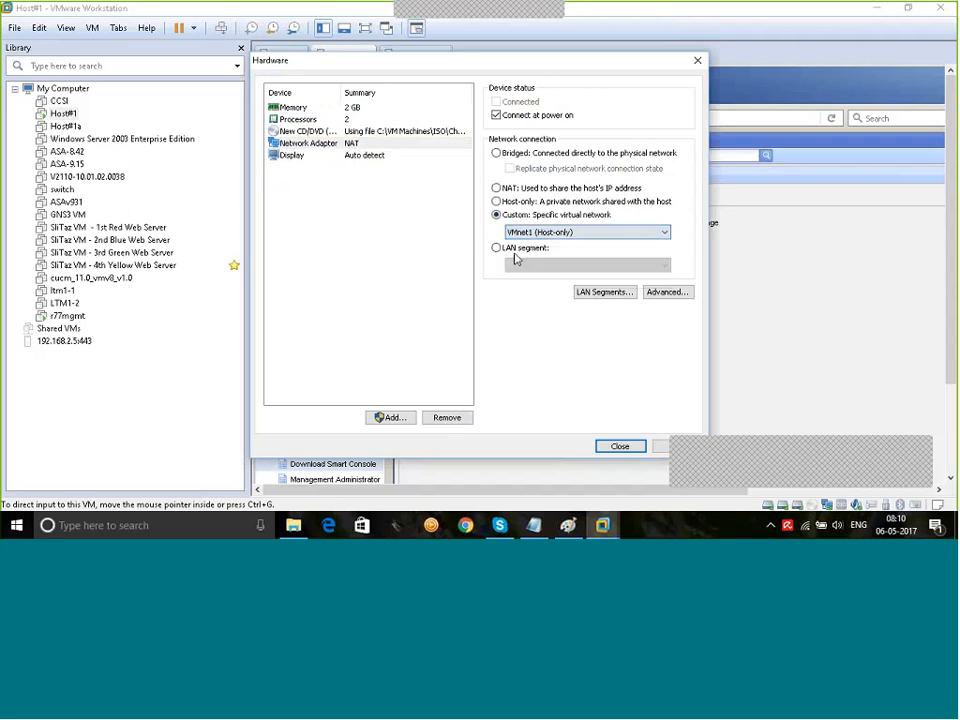
{"action": "left_click", "coordinate": [305, 143]}
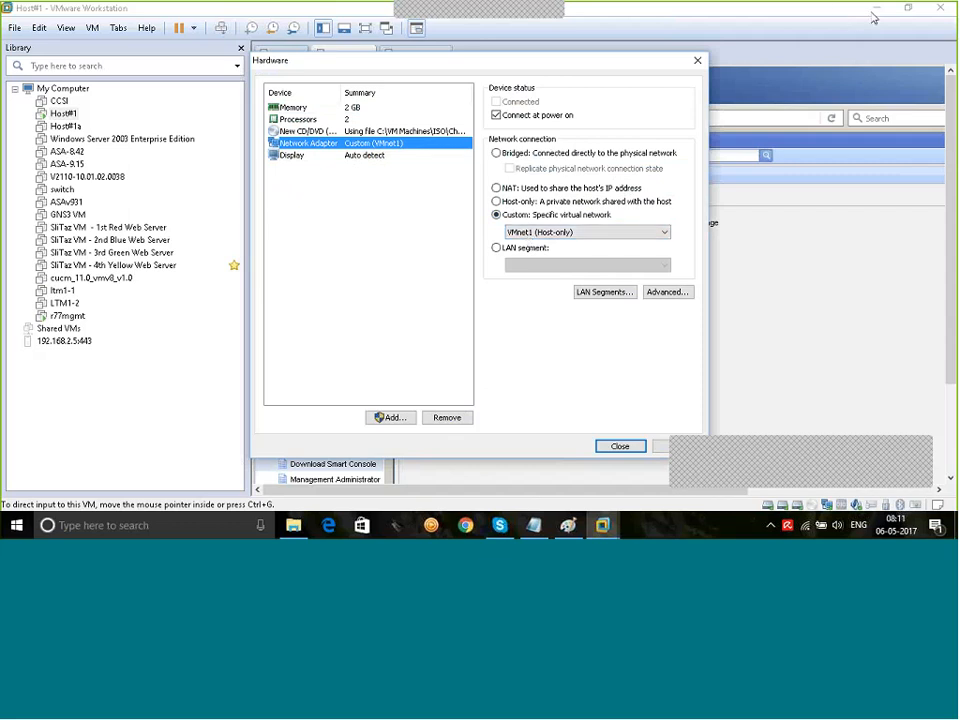
{"action": "left_click", "coordinate": [569, 525]}
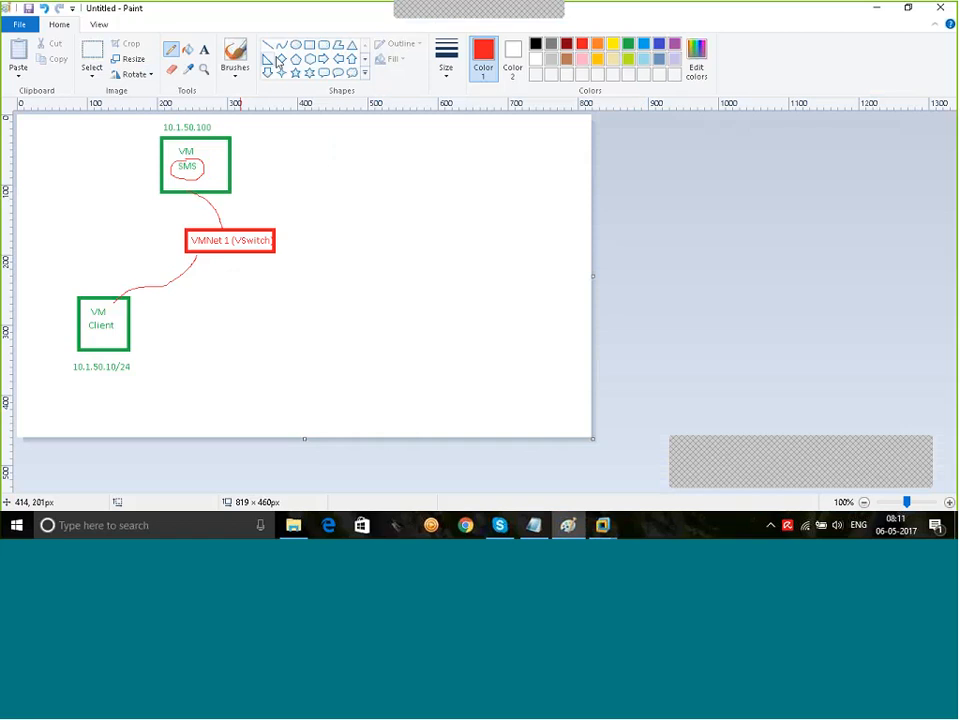
Step: Draw a green box labelled GW to the right of the VMNet 1 box
{"action": "left_click", "coordinate": [309, 45]}
{"action": "left_click", "coordinate": [628, 43]}
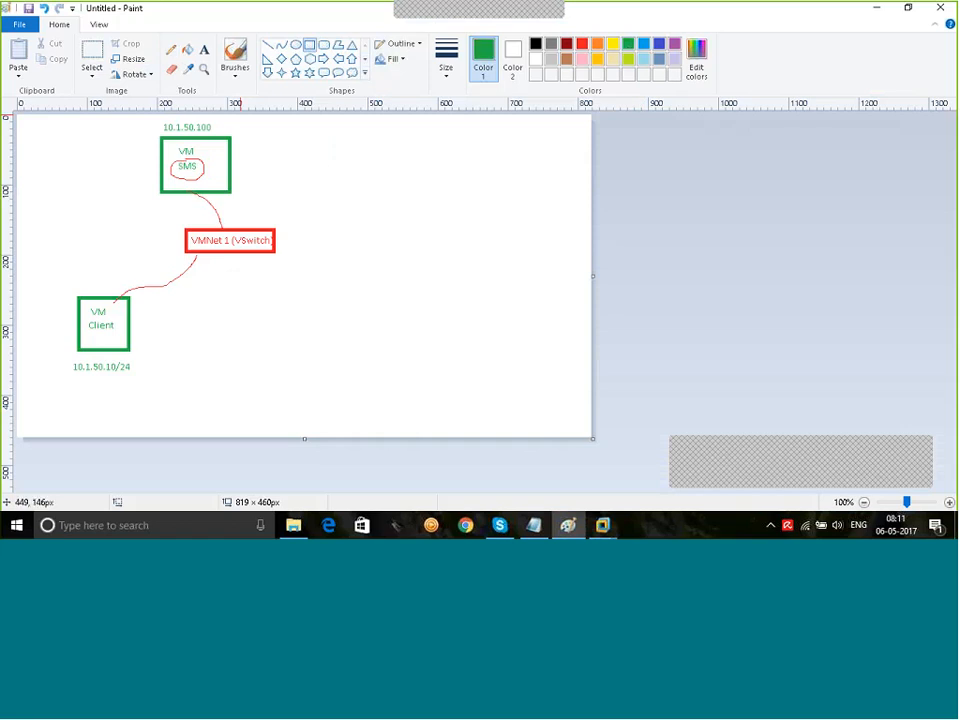
{"action": "left_click_drag", "start_coordinate": [331, 217], "coordinate": [443, 254]}
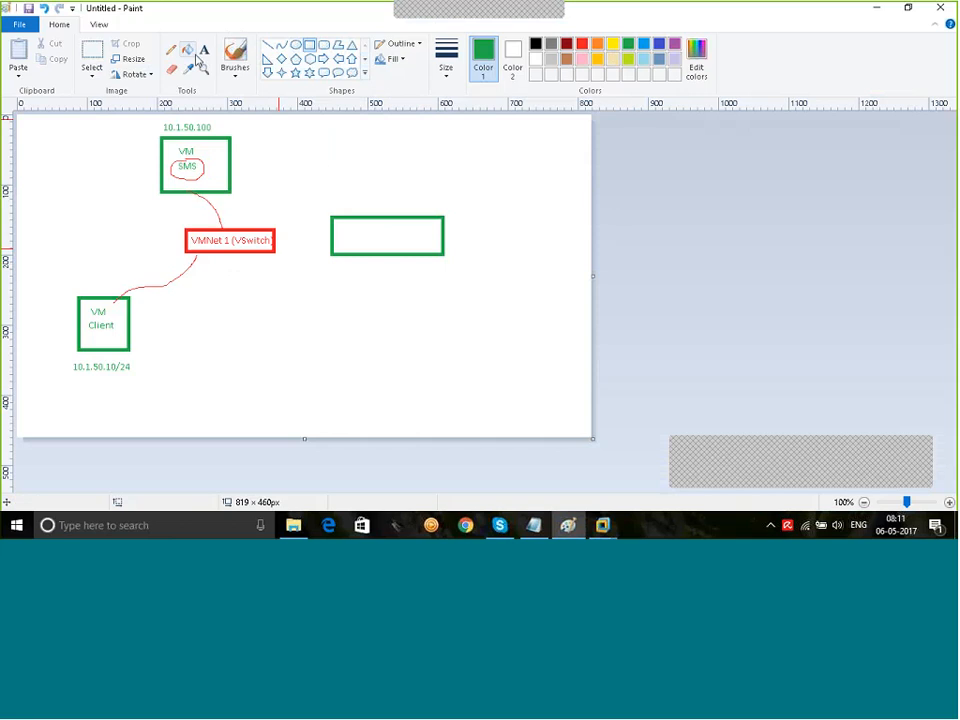
{"action": "left_click", "coordinate": [205, 50]}
{"action": "left_click", "coordinate": [423, 237]}
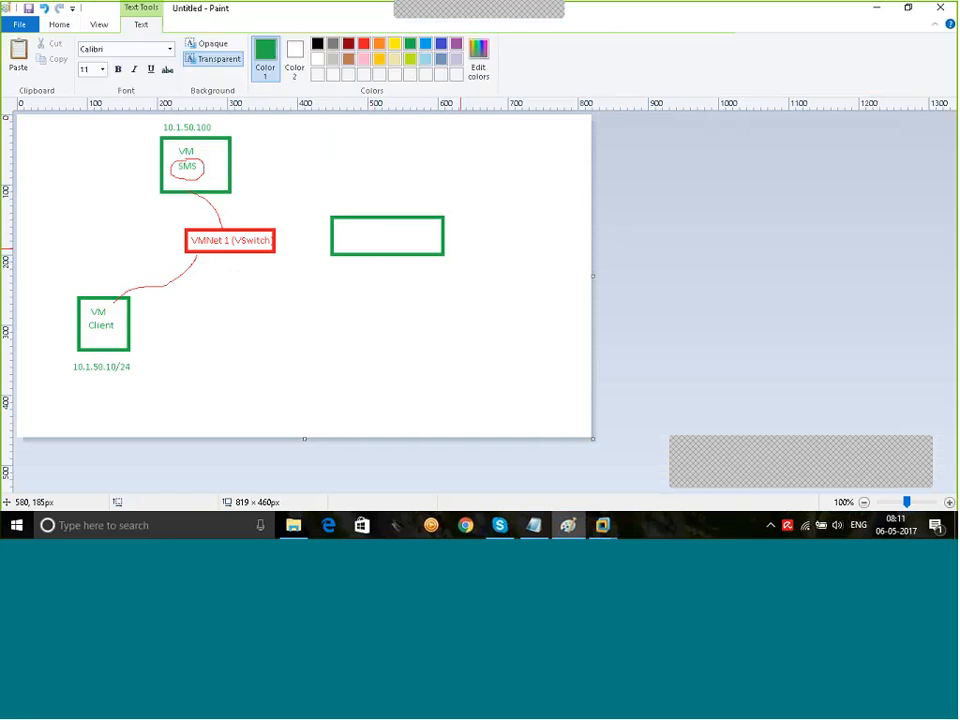
{"action": "type", "text": "GW"}
{"action": "left_click", "coordinate": [434, 330]}
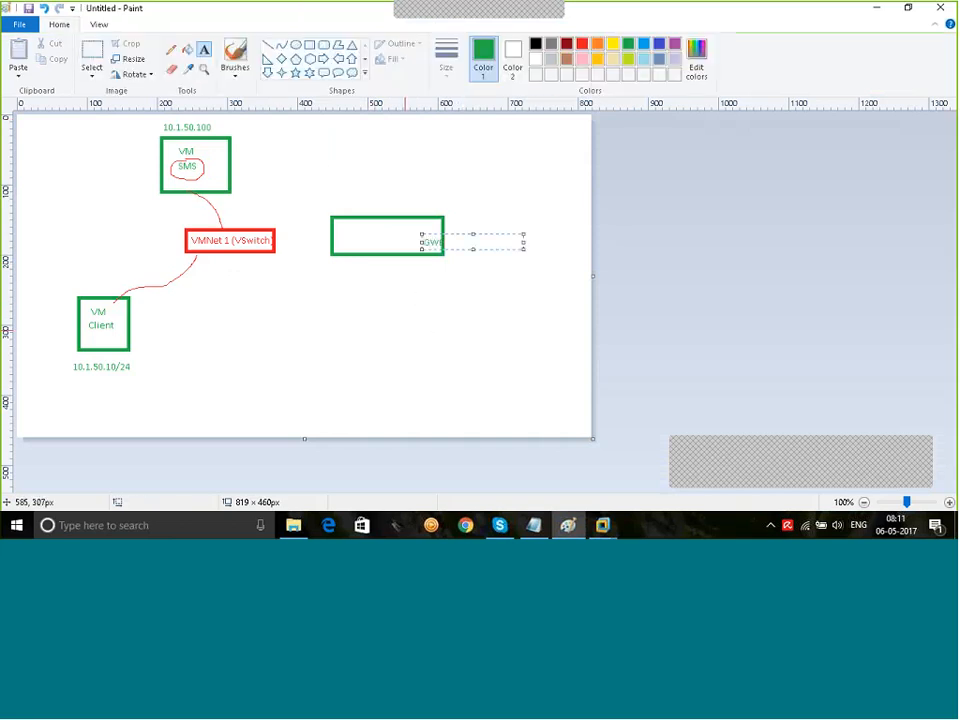
Step: Draw a red freehand link from the VMNet 1 box to the GW box
{"action": "left_click", "coordinate": [171, 49]}
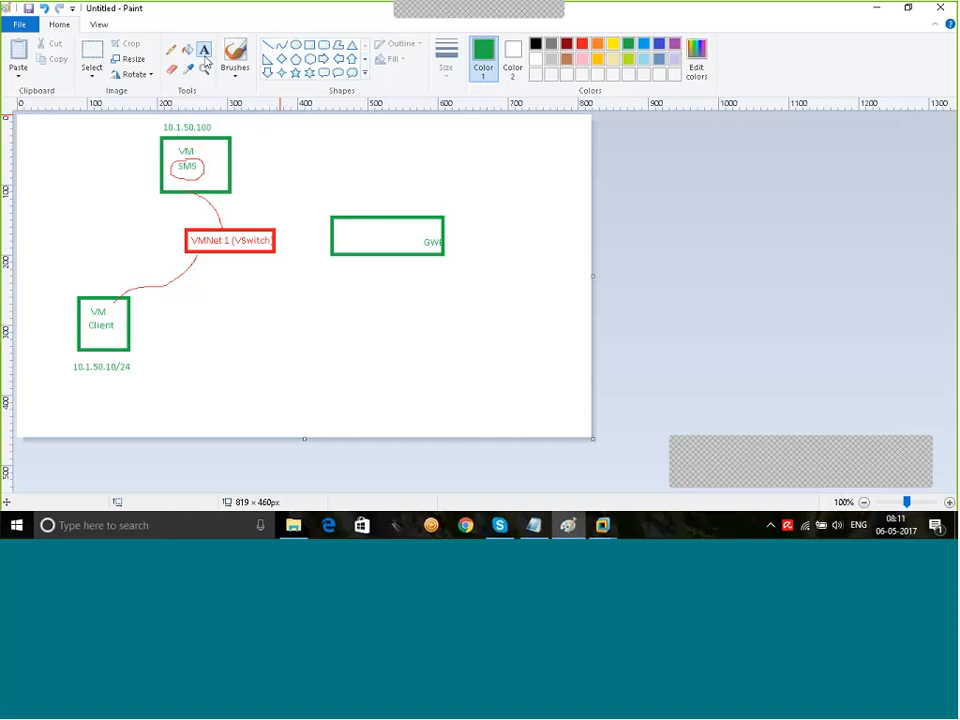
{"action": "left_click", "coordinate": [582, 44]}
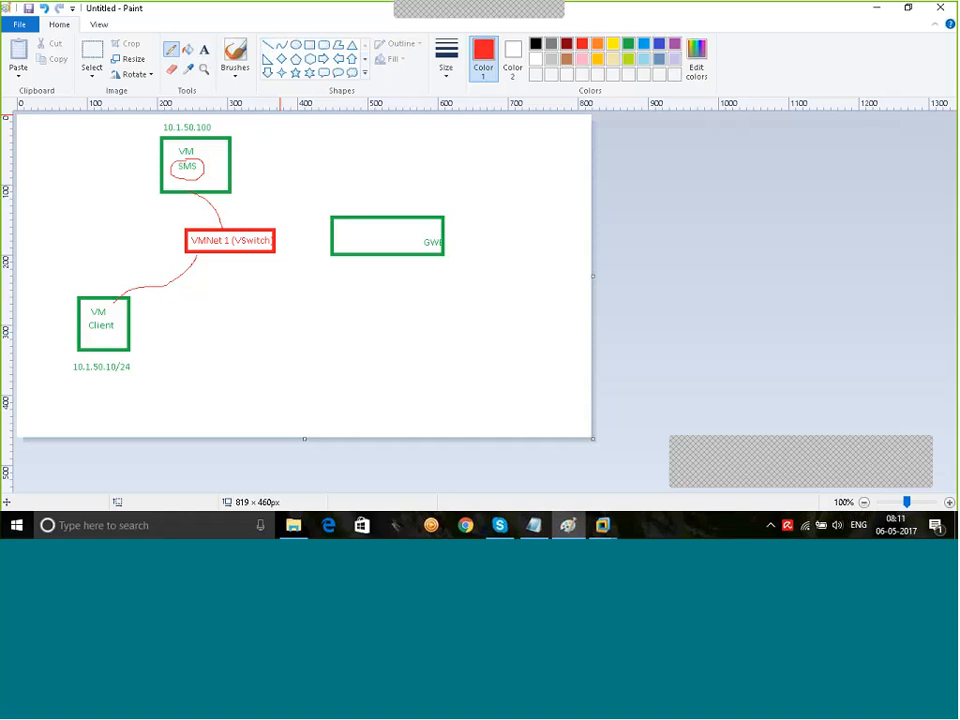
{"action": "left_click_drag", "start_coordinate": [330, 232], "coordinate": [276, 240]}
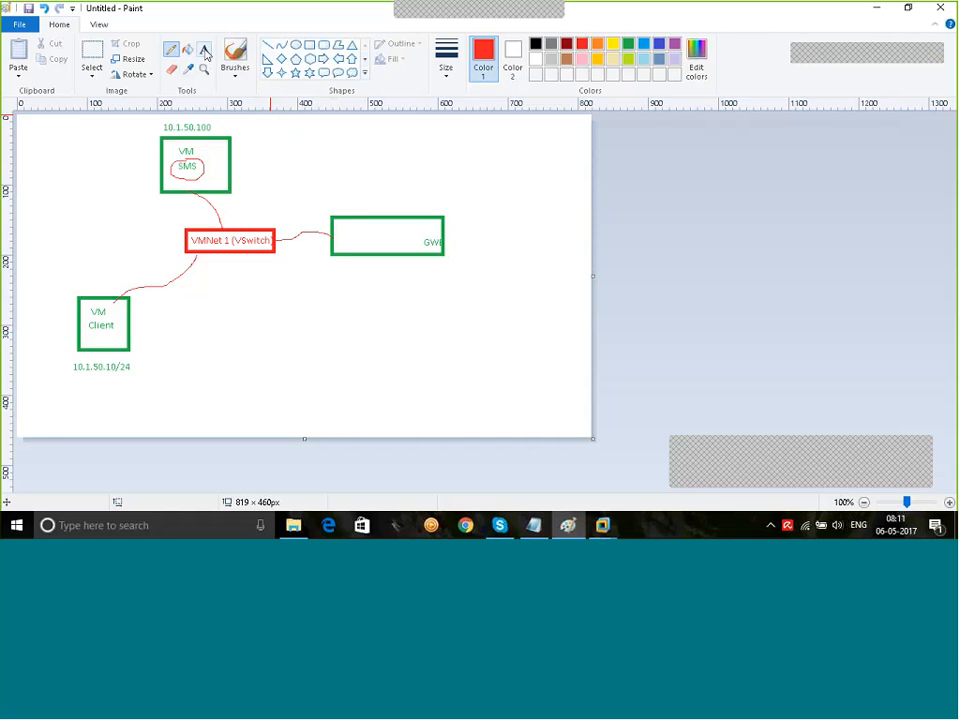
{"action": "left_click", "coordinate": [628, 44]}
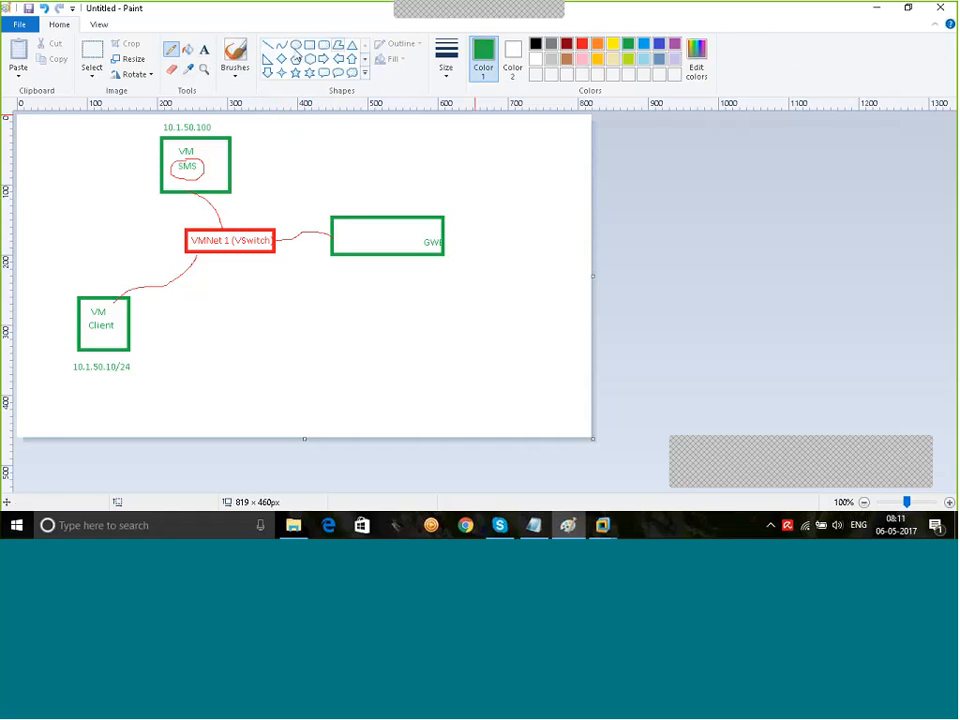
Step: Add a 10.1.50.1 label beside the GW link, then go back to VMware Workstation
{"action": "left_click", "coordinate": [204, 49]}
{"action": "left_click", "coordinate": [291, 218]}
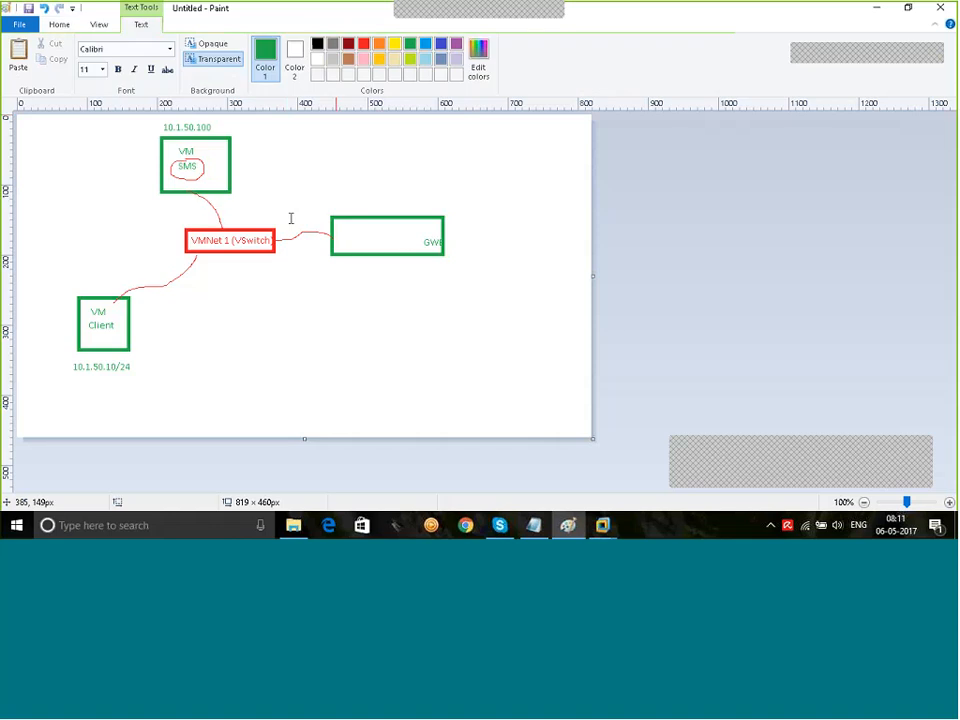
{"action": "type", "text": "10.1.50.1"}
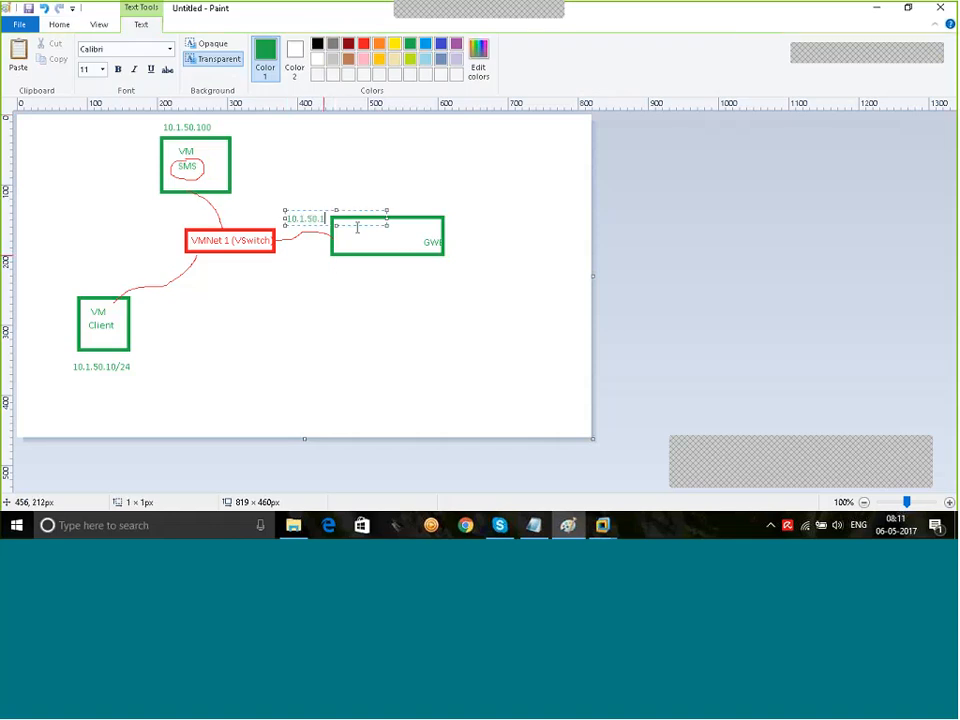
{"action": "key", "text": "ctrl+a"}
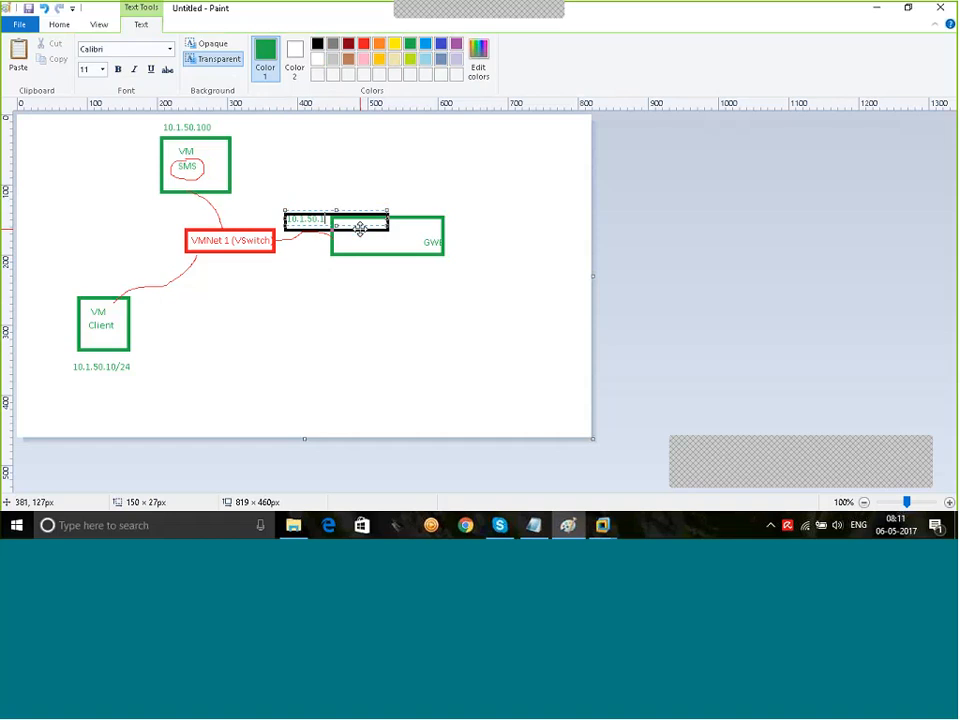
{"action": "left_click_drag", "start_coordinate": [360, 228], "coordinate": [360, 232]}
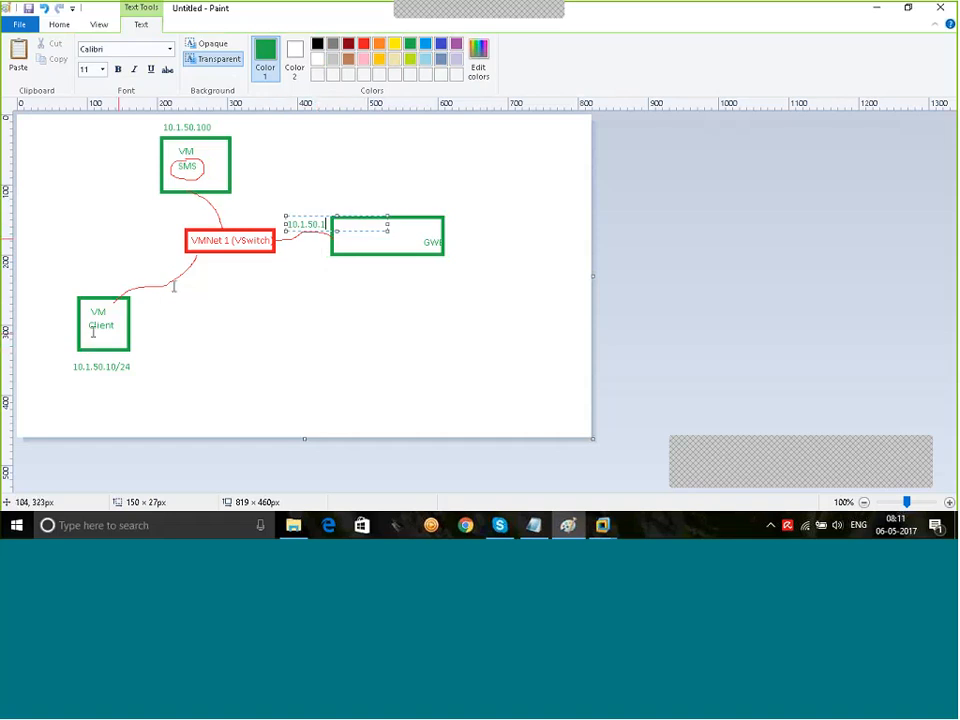
{"action": "left_click", "coordinate": [400, 329]}
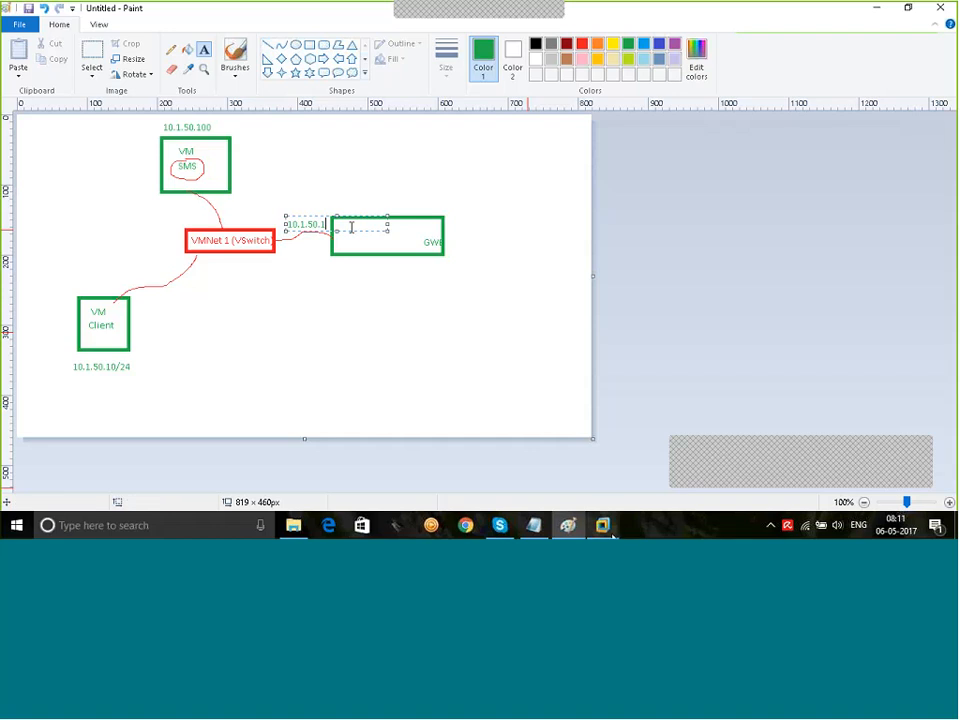
{"action": "left_click", "coordinate": [604, 446]}
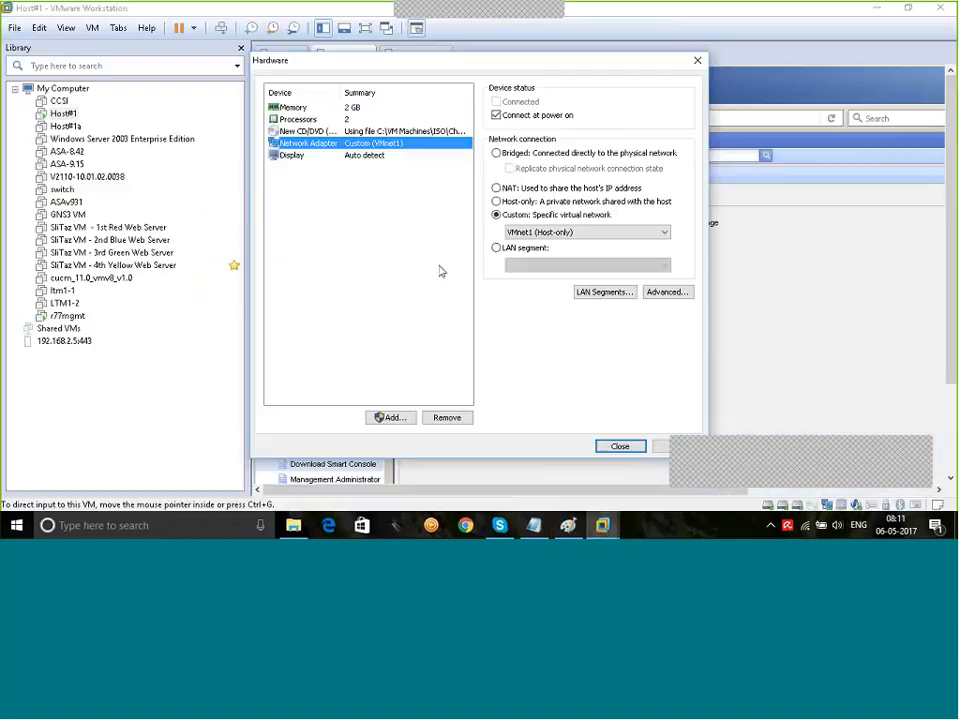
Step: Close the hardware settings, finish the wizard, and power on r77GW
{"action": "left_click", "coordinate": [620, 446]}
{"action": "left_click", "coordinate": [540, 380]}
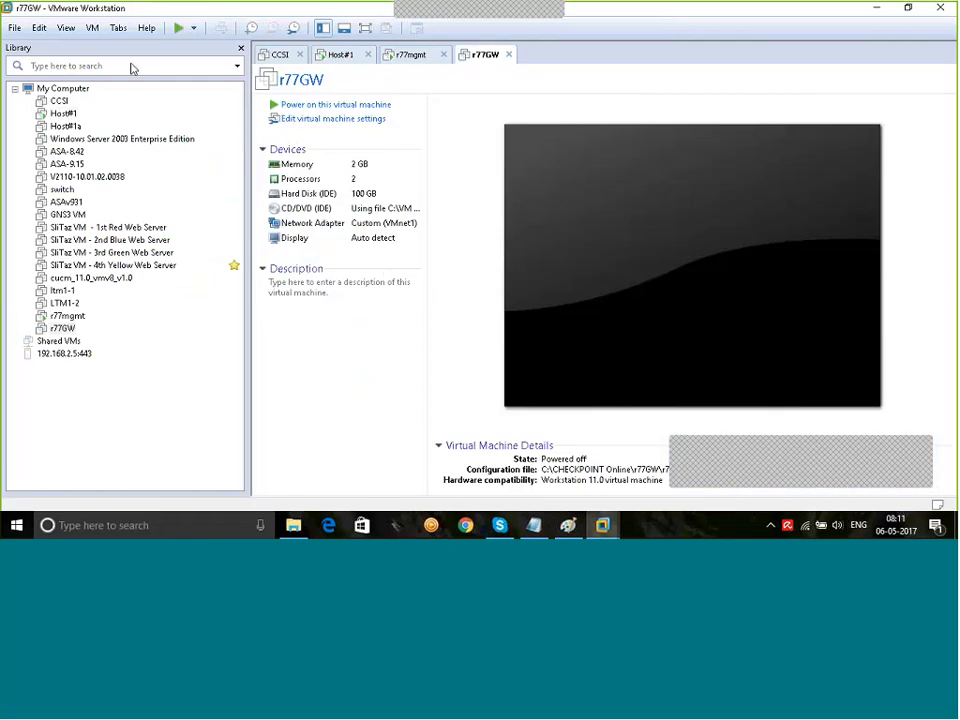
{"action": "left_click", "coordinate": [176, 29]}
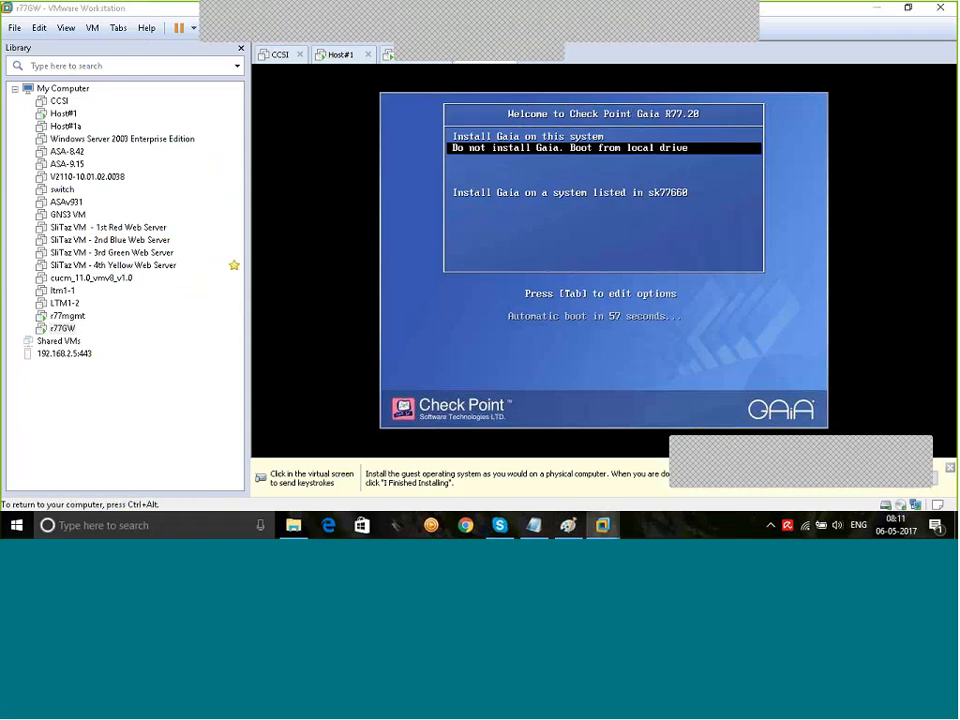
Step: Choose 'Install Gaia on this system' from the R77.20 installer menu
{"action": "left_click", "coordinate": [463, 237]}
{"action": "key", "text": "Up"}
{"action": "key", "text": "Return"}
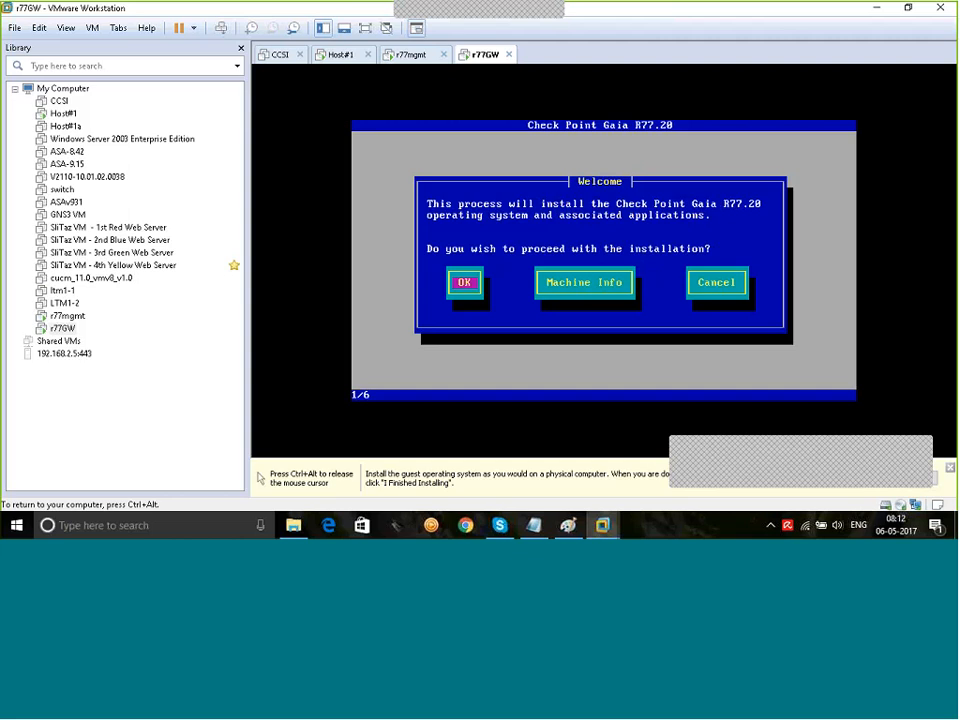
Step: Accept the US keyboard and default partitions, and set the admin password
{"action": "key", "text": "Return"}
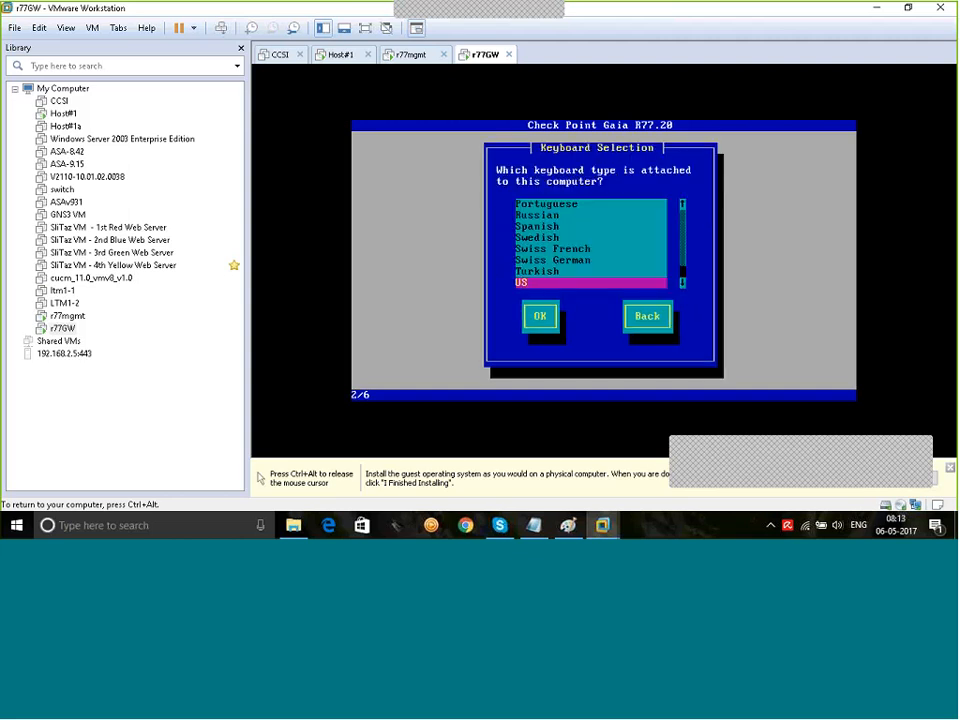
{"action": "key", "text": "Return"}
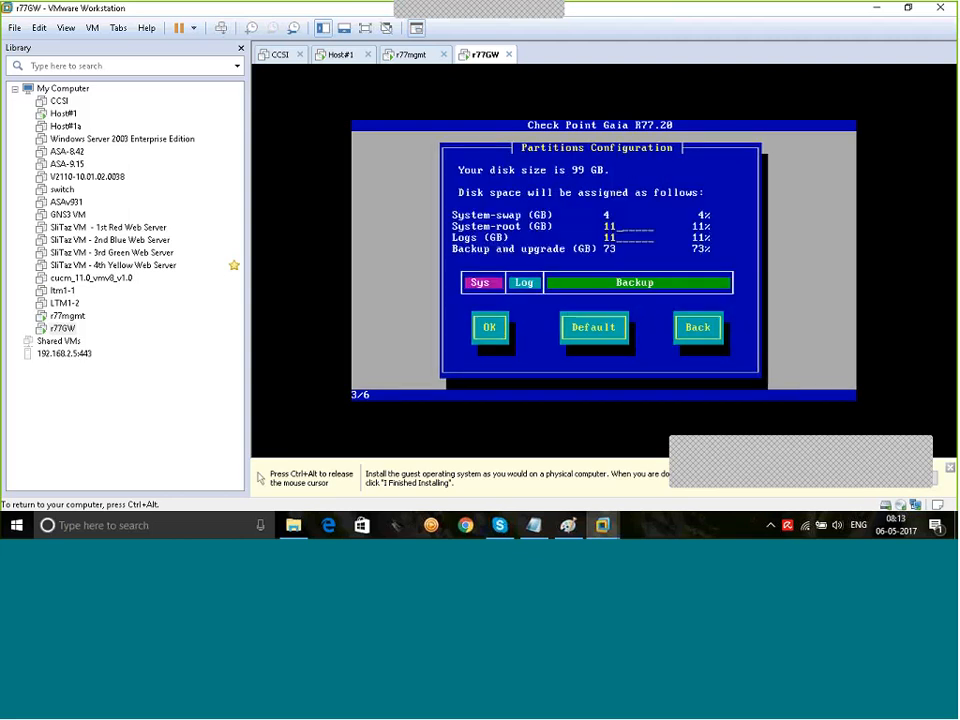
{"action": "key", "text": "Return"}
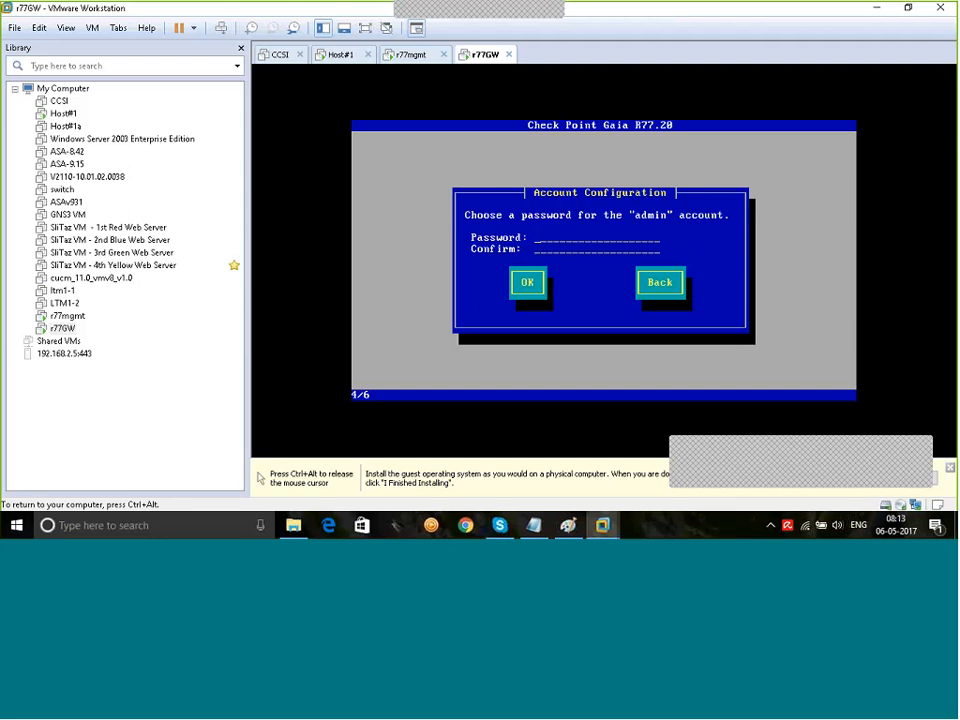
{"action": "type", "text": "***"}
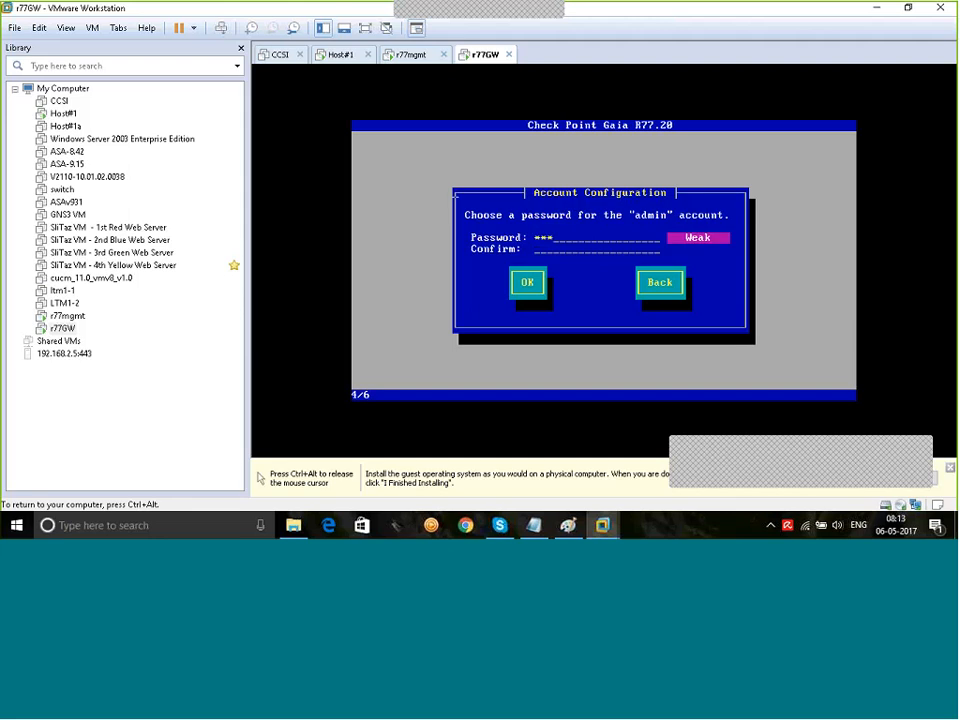
{"action": "type", "text": "*************"}
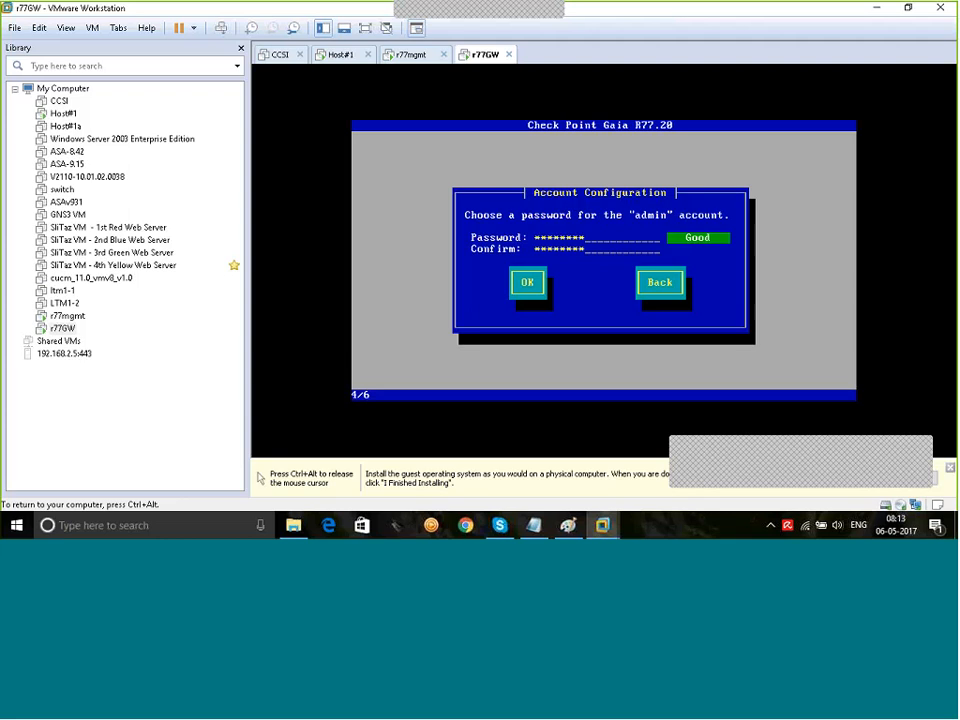
{"action": "key", "text": "Return"}
Step: Set the eth0 management IP to 10.1.50.1 and confirm disk formatting
{"action": "key", "text": "BackSpace"}
{"action": "key", "text": "BackSpace"}
{"action": "key", "text": "BackSpace"}
{"action": "key", "text": "BackSpace"}
{"action": "key", "text": "BackSpace"}
{"action": "key", "text": "BackSpace"}
{"action": "key", "text": "BackSpace"}
{"action": "key", "text": "BackSpace"}
{"action": "key", "text": "BackSpace"}
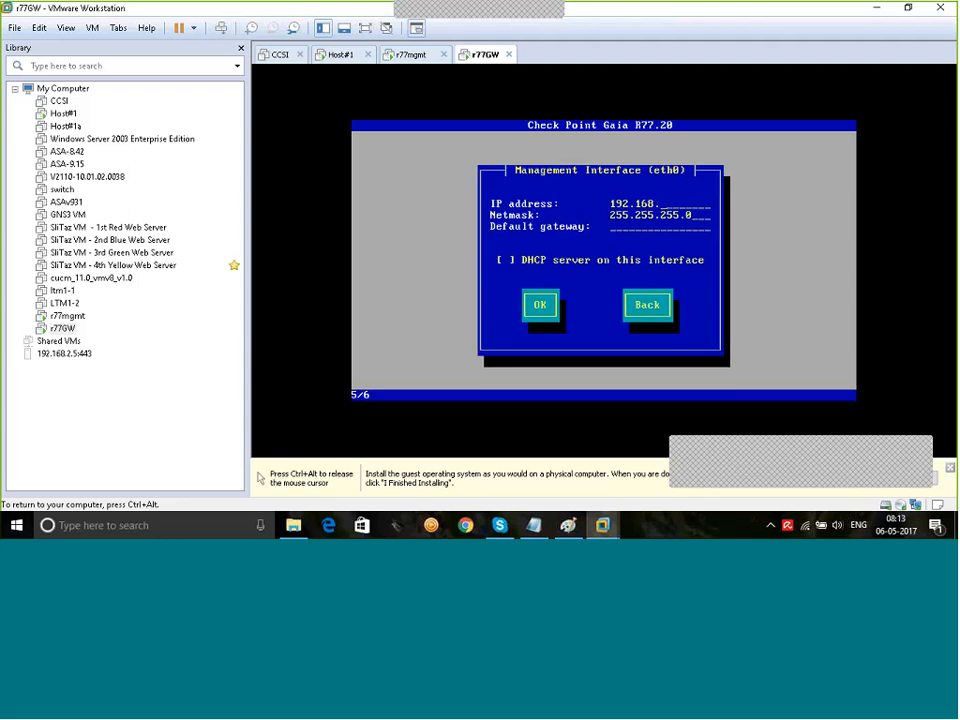
{"action": "key", "text": "BackSpace"}
{"action": "type", "text": "0.1.50.1"}
{"action": "key", "text": "Tab"}
{"action": "key", "text": "Return"}
{"action": "key", "text": "Tab"}
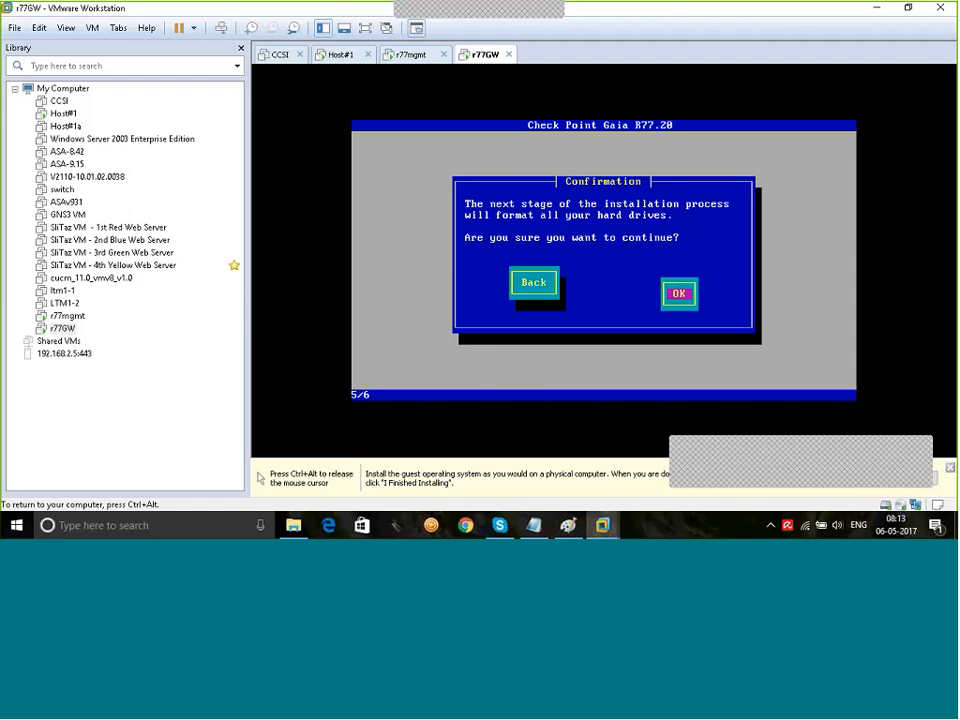
{"action": "key", "text": "Return"}
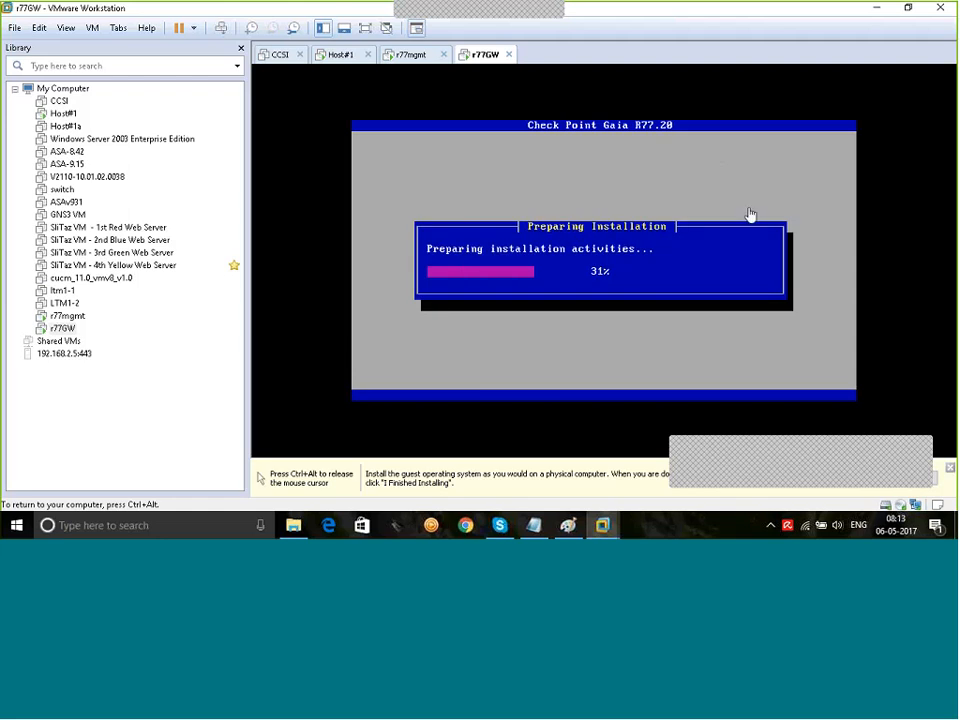
Step: Reboot r77GW once the Gaia installation completes
{"action": "key", "text": "ctrl+alt"}
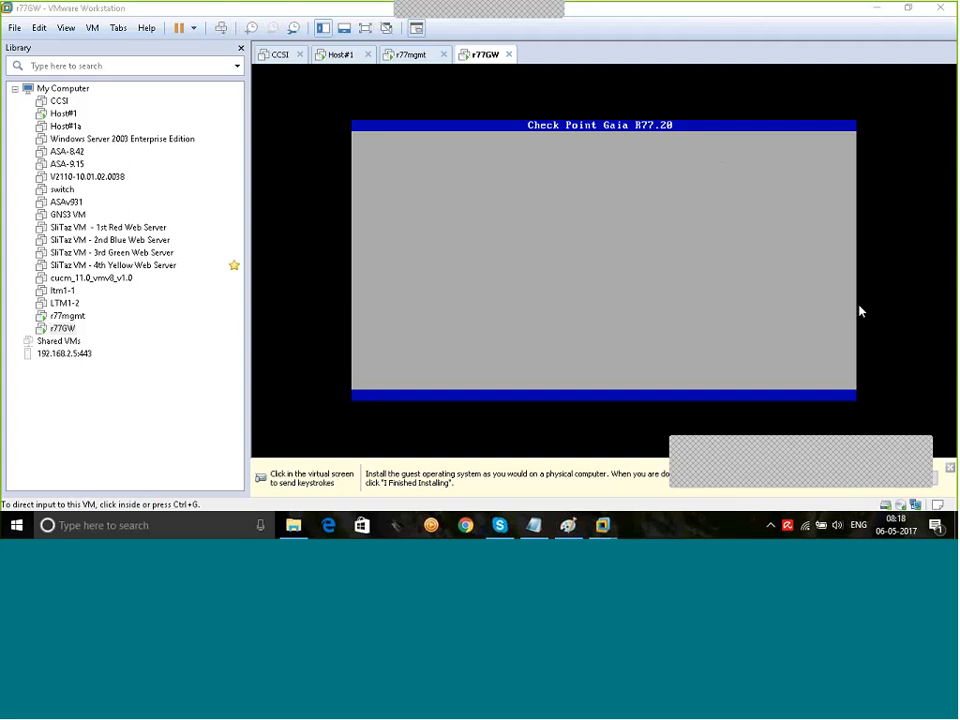
{"action": "left_click", "coordinate": [692, 290]}
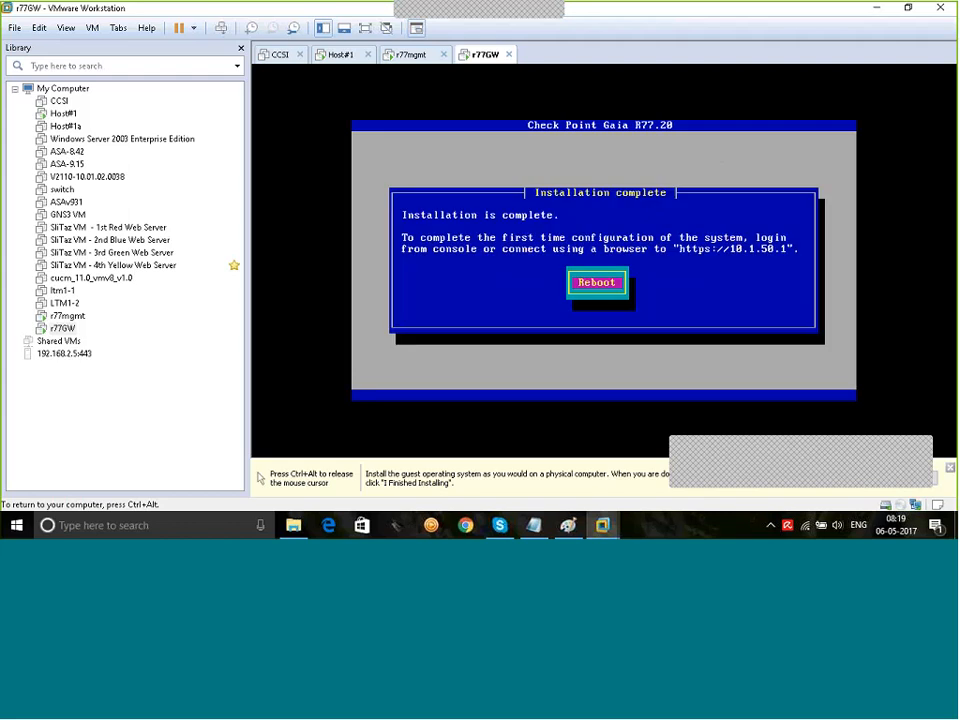
{"action": "key", "text": "Return"}
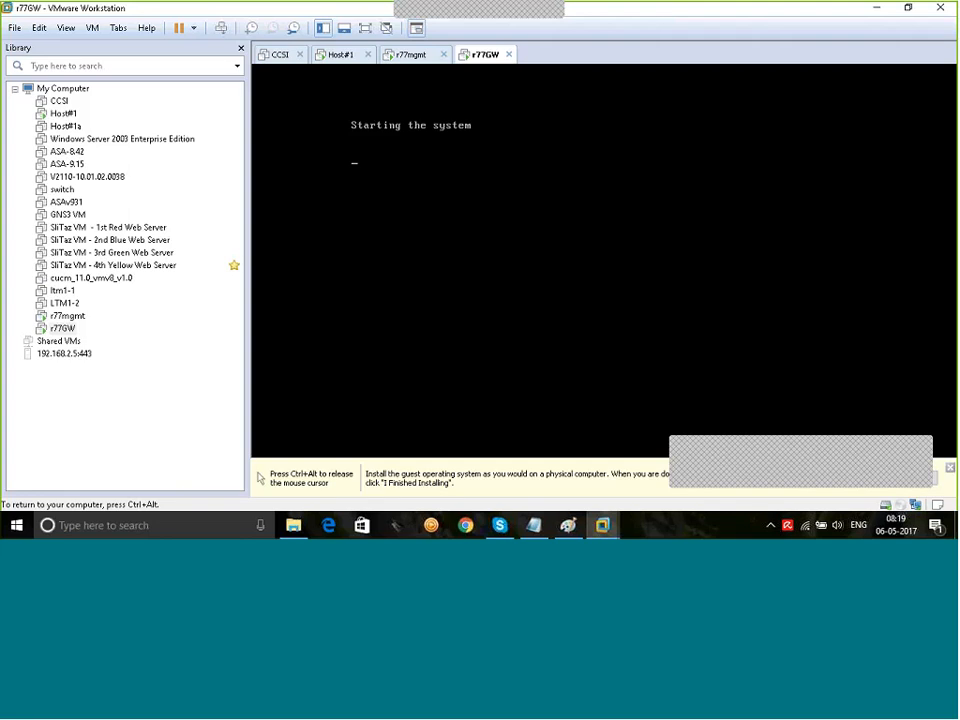
{"action": "key", "text": "ctrl+alt"}
{"action": "key", "text": "ctrl+alt"}
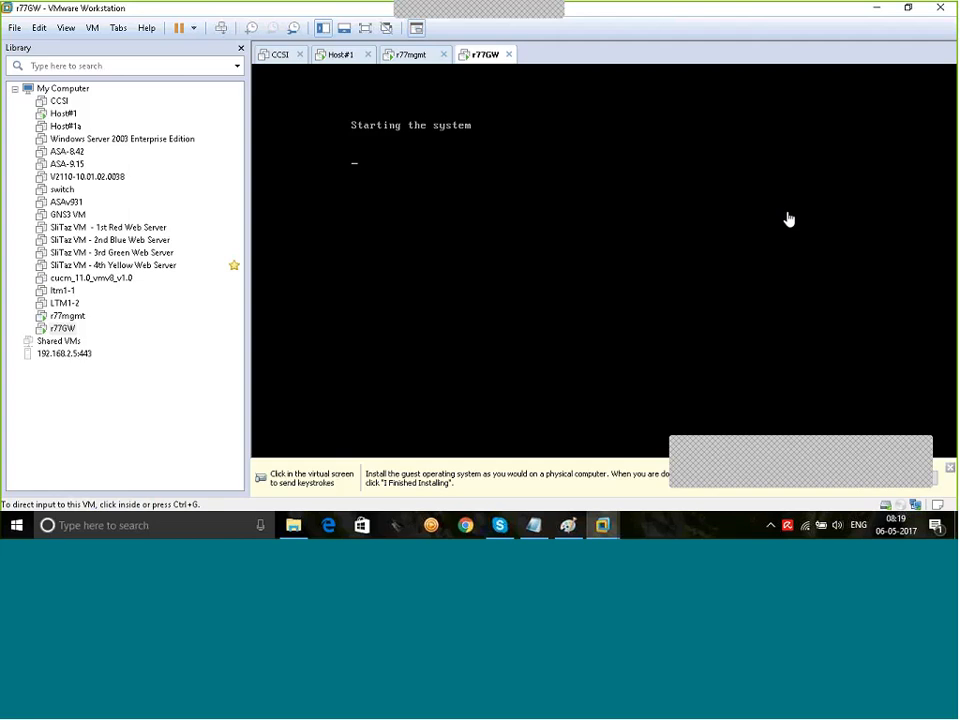
Step: Log in to the r77GW console as admin, ping 10.1.50.10, then switch to Host#1
{"action": "left_click", "coordinate": [464, 161]}
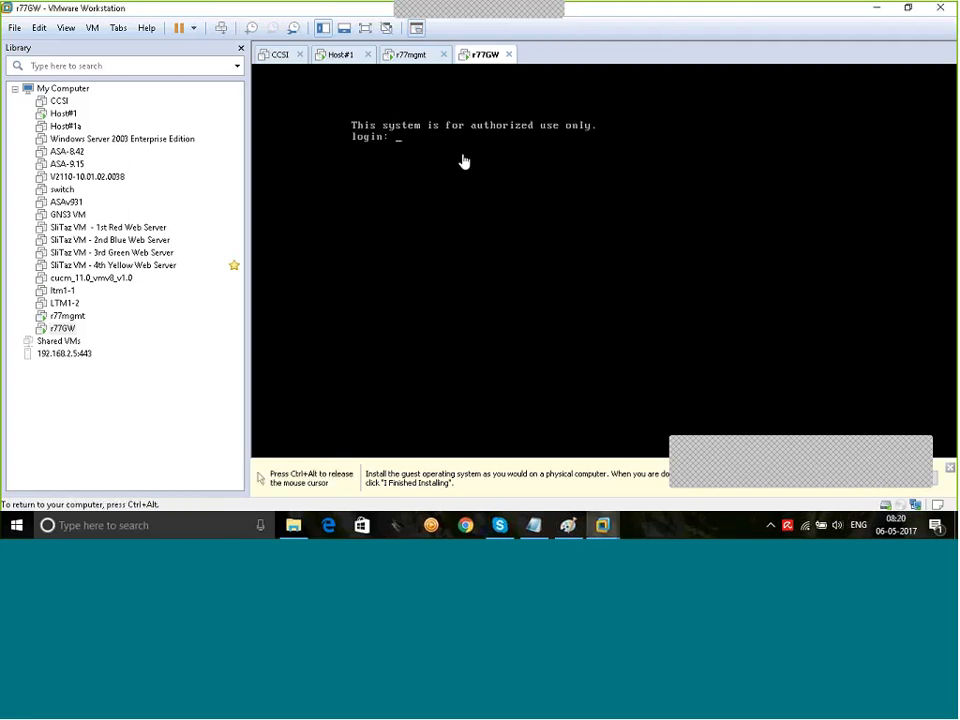
{"action": "type", "text": "admin"}
{"action": "key", "text": "Return"}
{"action": "key", "text": "Return"}
{"action": "type", "text": "ping "}
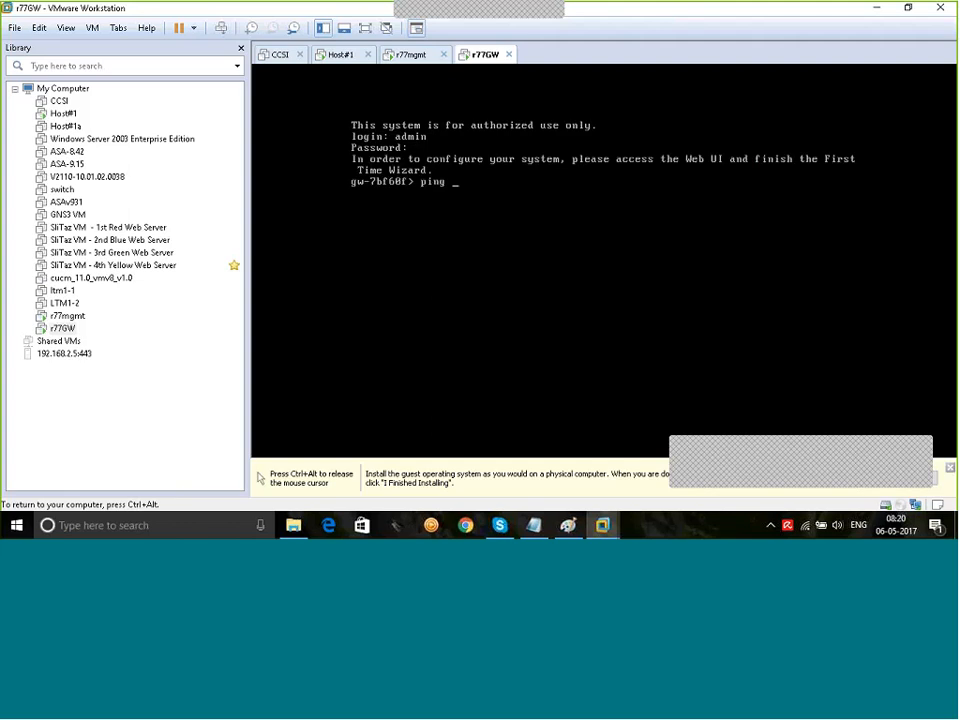
{"action": "type", "text": "10.1.50.10"}
{"action": "key", "text": "Return"}
{"action": "key", "text": "ctrl+c"}
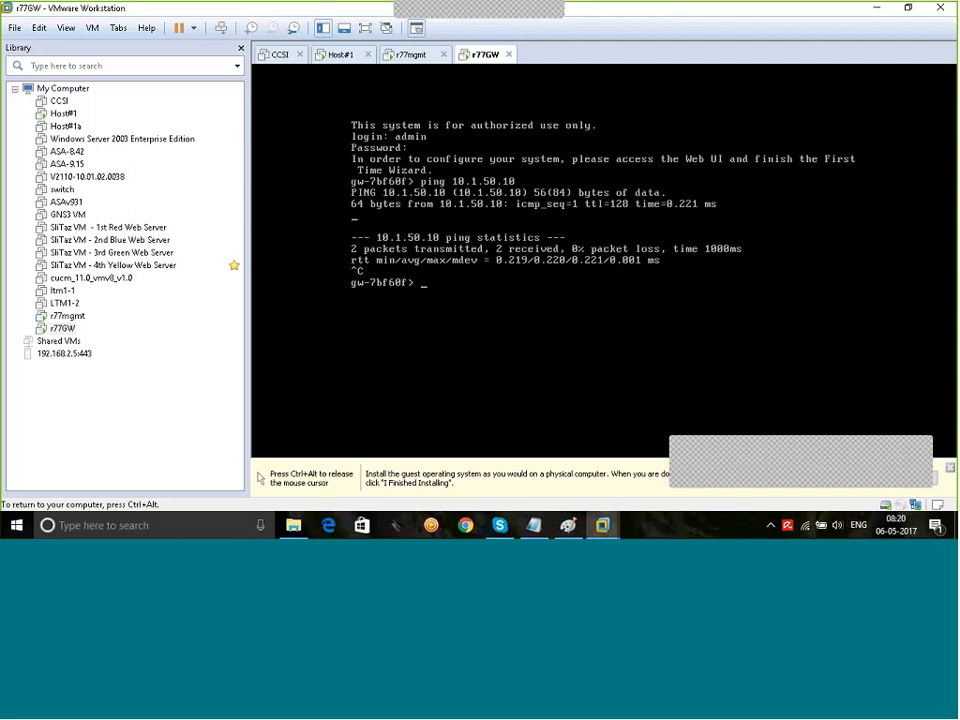
{"action": "key", "text": "ctrl+alt"}
{"action": "left_click", "coordinate": [333, 57]}
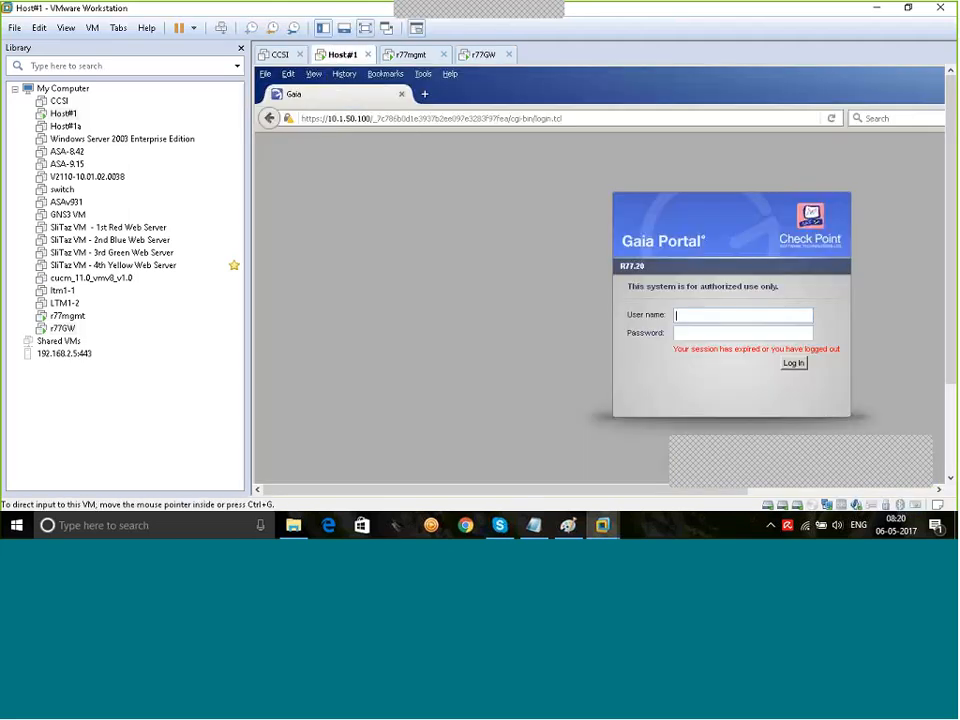
{"action": "left_click", "coordinate": [366, 30]}
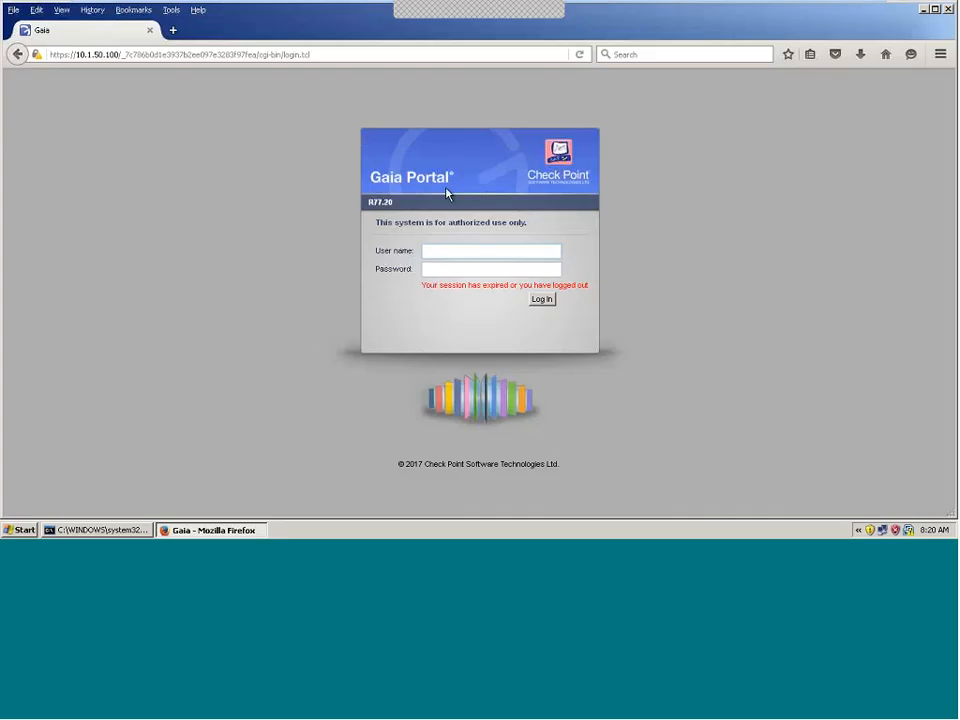
{"action": "left_click", "coordinate": [173, 30]}
{"action": "type", "text": "http"}
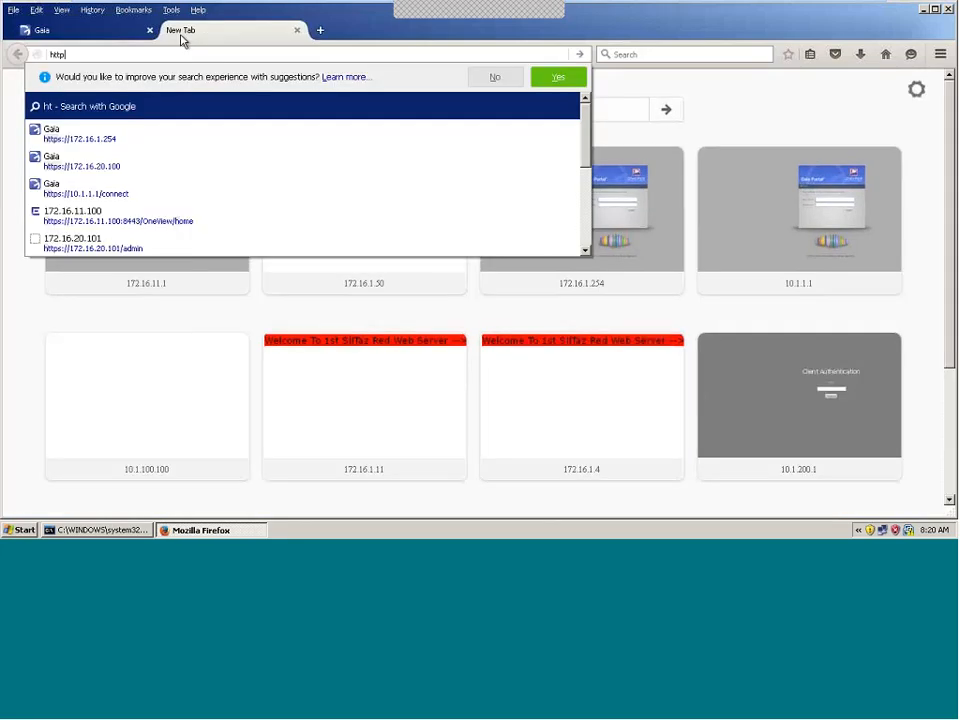
{"action": "type", "text": "s://10.1.50.1"}
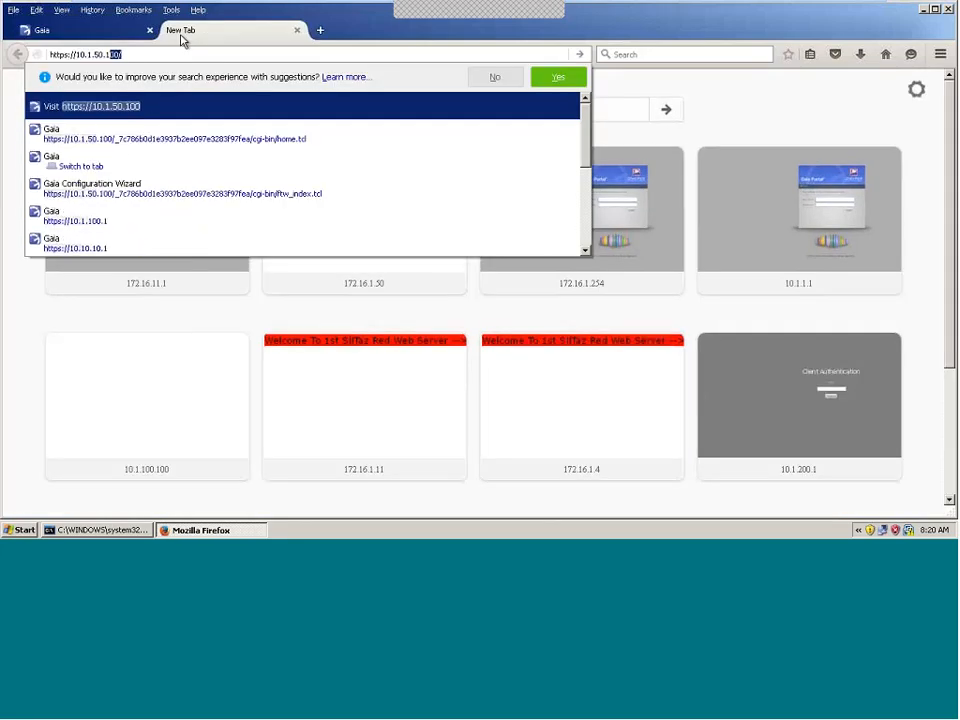
{"action": "key", "text": "Return"}
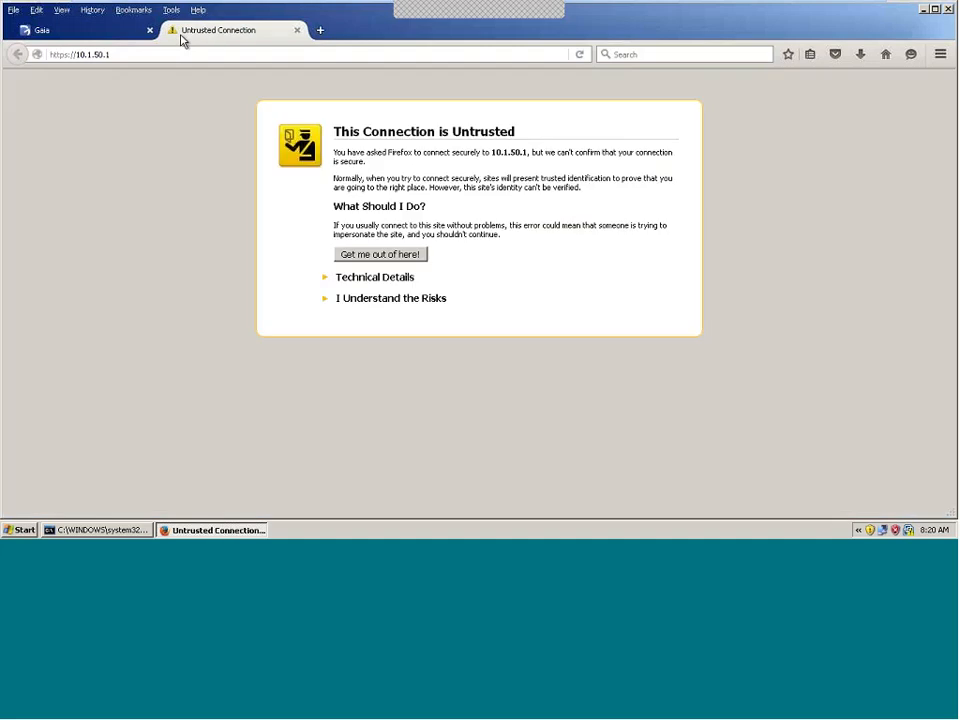
{"action": "left_click", "coordinate": [336, 299]}
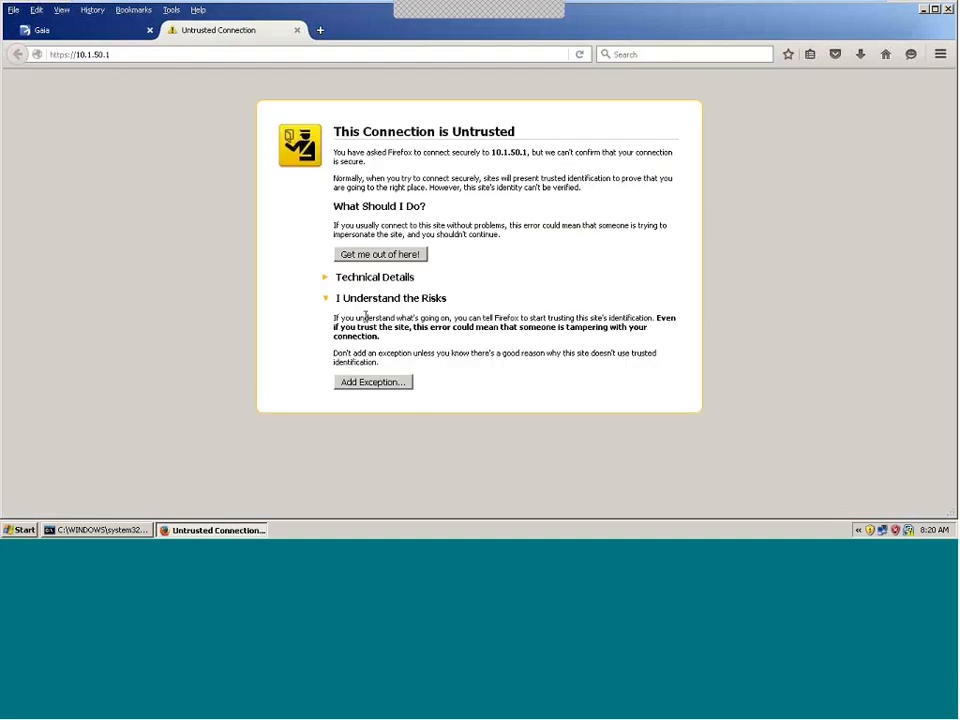
{"action": "left_click", "coordinate": [373, 382]}
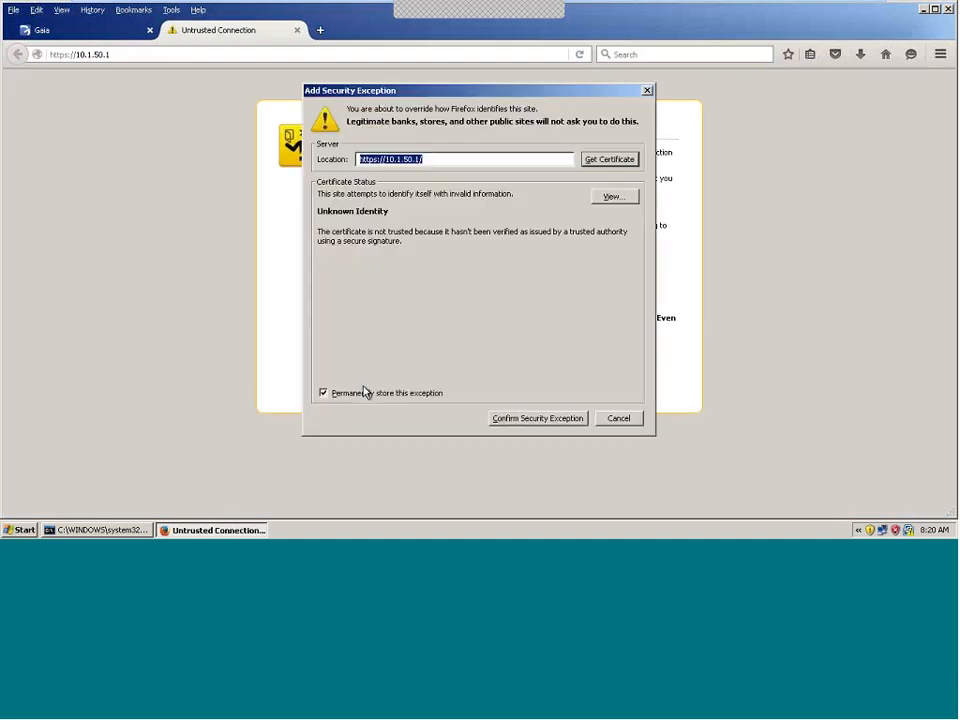
{"action": "left_click", "coordinate": [530, 418]}
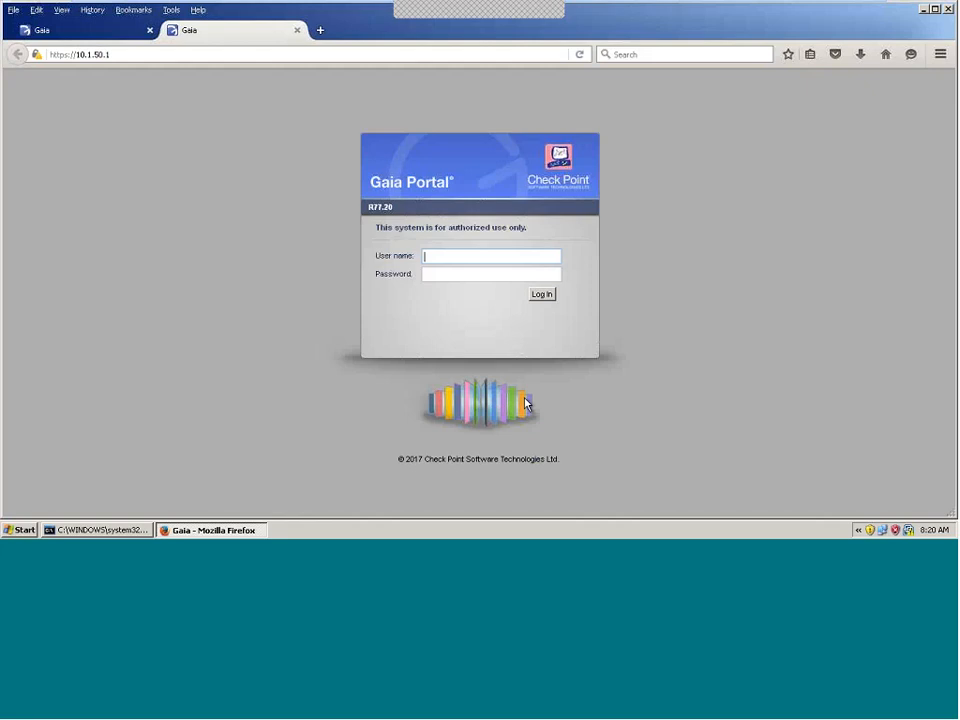
Step: Log in to the Gaia Portal as admin and decline saving the login
{"action": "type", "text": "admin"}
{"action": "key", "text": "Tab"}
{"action": "type", "text": "****"}
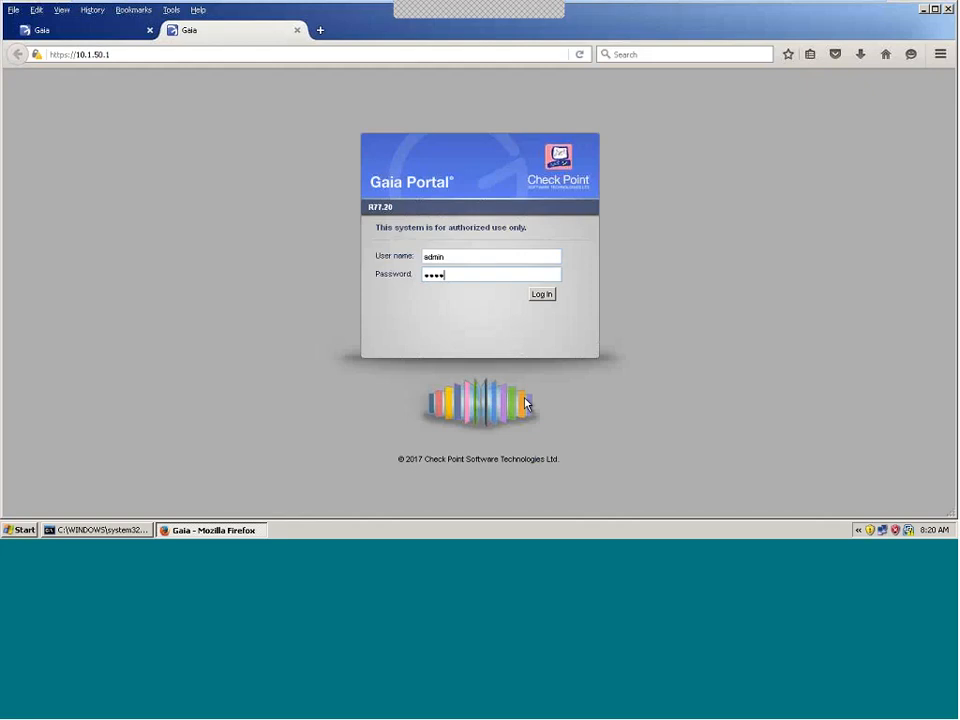
{"action": "type", "text": "****"}
{"action": "left_click", "coordinate": [540, 298]}
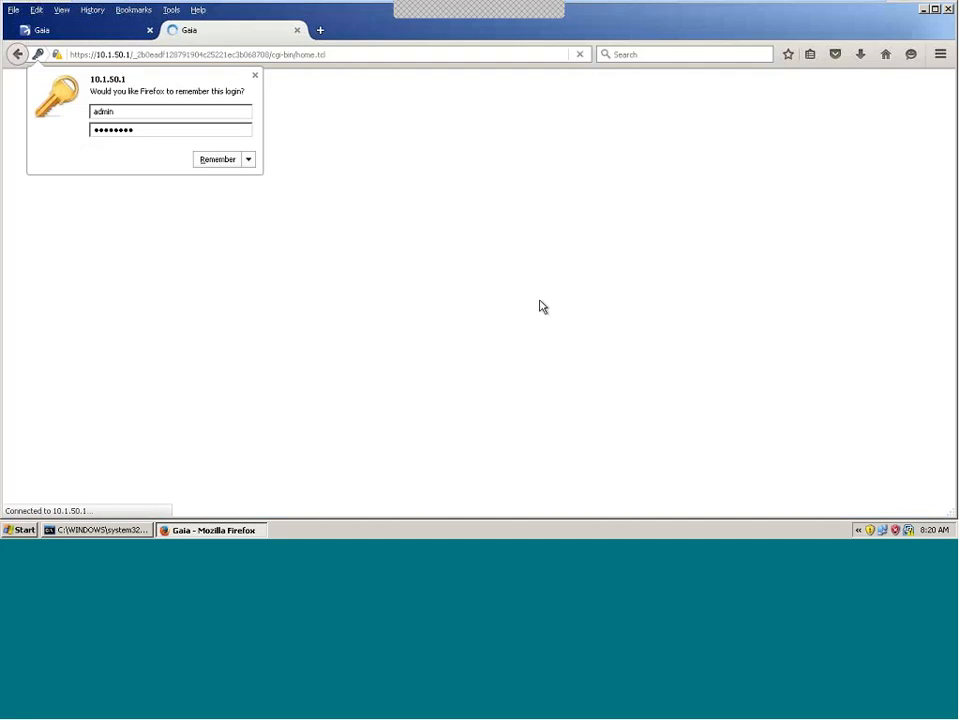
{"action": "left_click", "coordinate": [250, 160]}
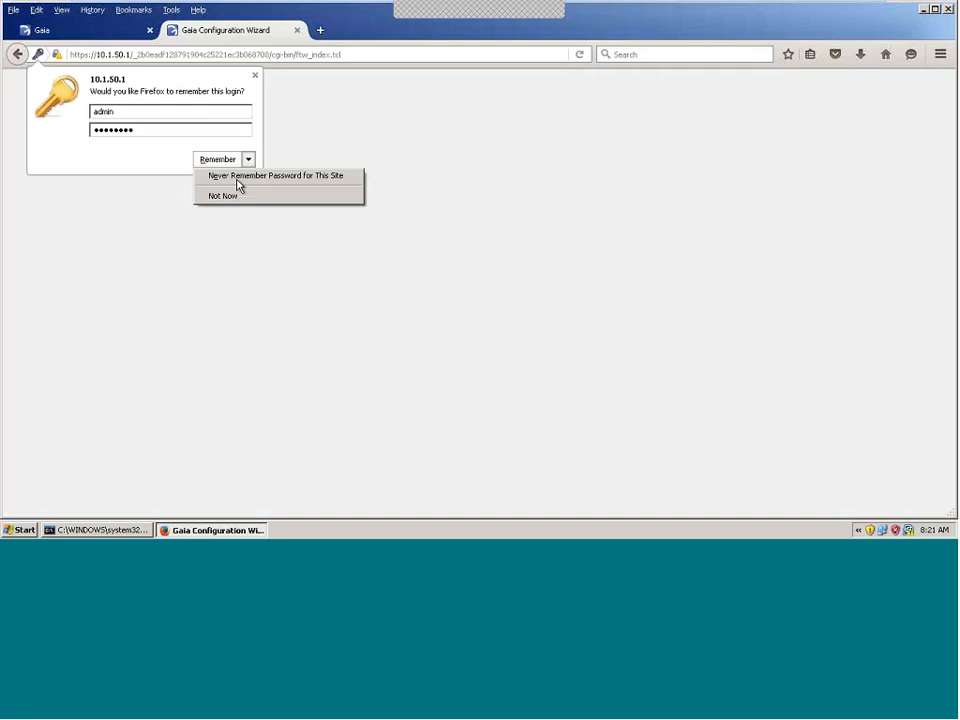
Step: Skip saving the password and advance past the wizard's welcome, configuration and management interface pages
{"action": "left_click", "coordinate": [240, 193]}
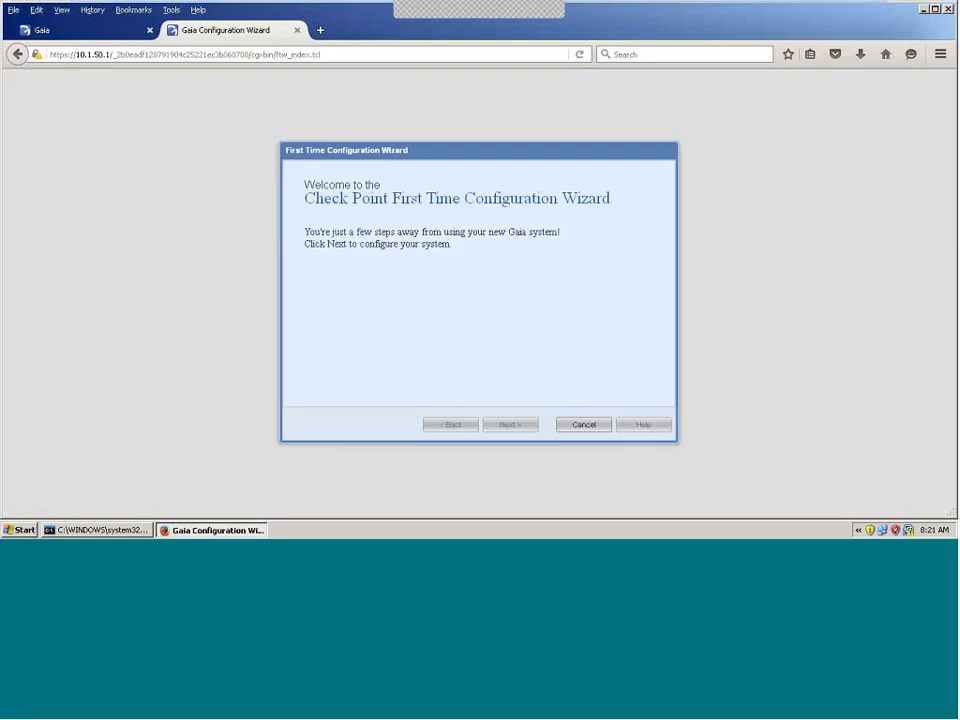
{"action": "left_click", "coordinate": [497, 423]}
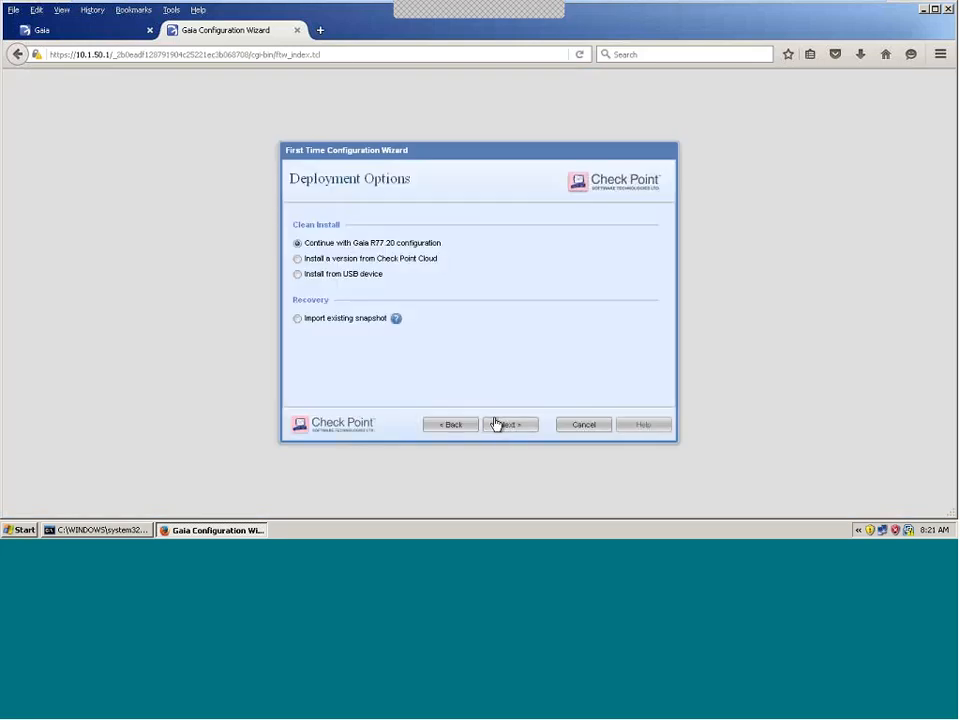
{"action": "left_click", "coordinate": [499, 425]}
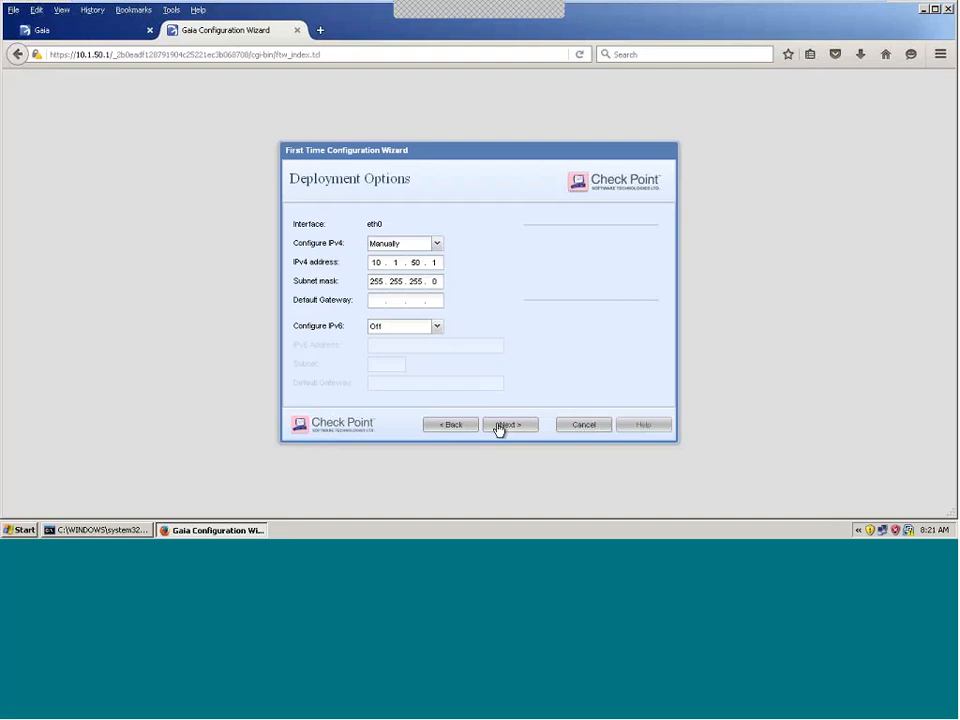
{"action": "left_click", "coordinate": [499, 425]}
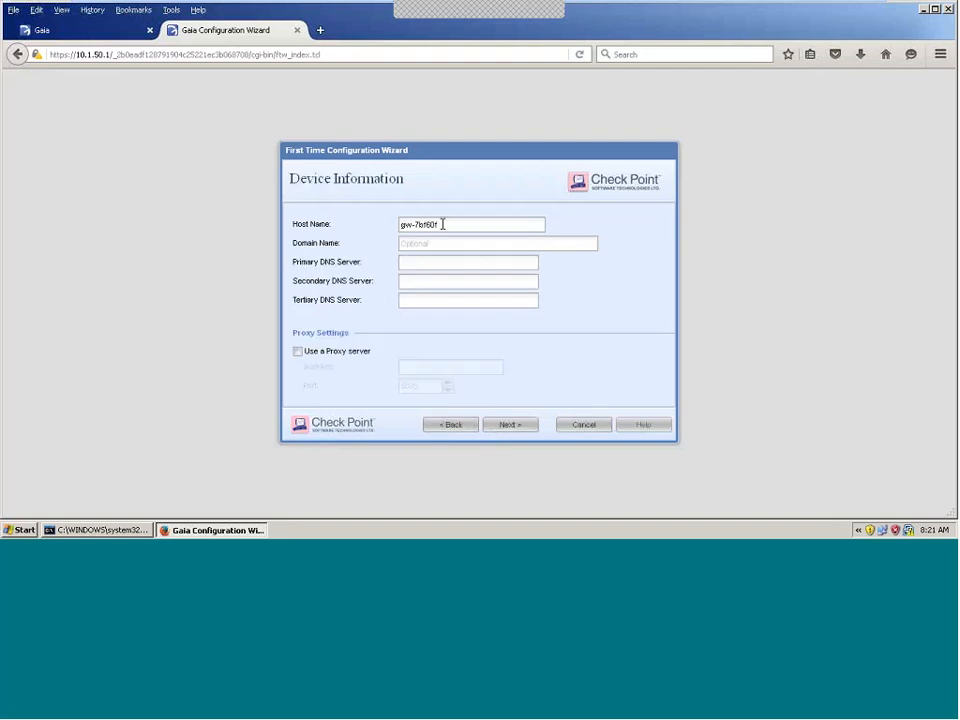
Step: Set host name f77gw, domain junisys.local and primary DNS 4.2.2.2
{"action": "left_click_drag", "start_coordinate": [443, 224], "coordinate": [364, 214]}
{"action": "type", "text": "f77gw"}
{"action": "key", "text": "Tab"}
{"action": "type", "text": "junisys.local"}
{"action": "key", "text": "Tab"}
{"action": "type", "text": "4.2.2.2"}
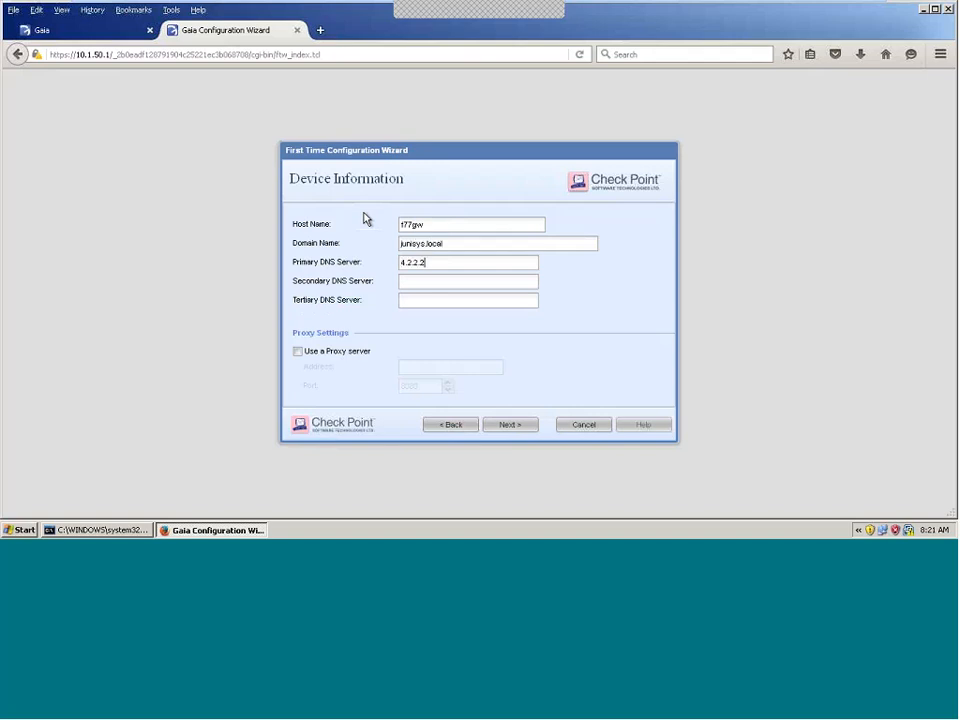
{"action": "left_click", "coordinate": [510, 425]}
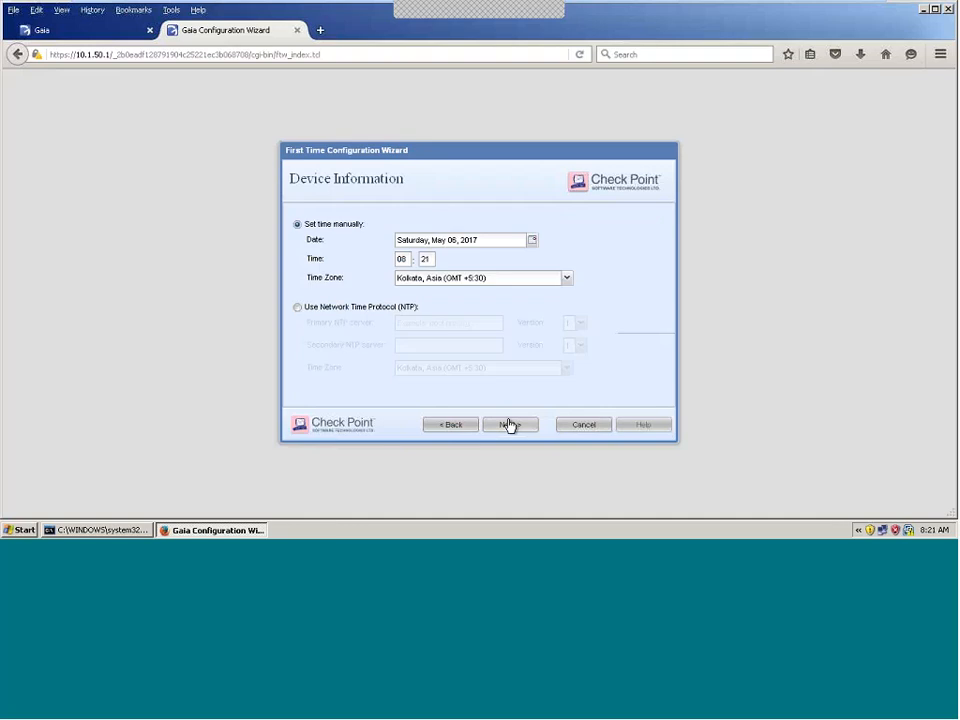
Step: Keep the default date/time and installation type, and install Security Gateway only
{"action": "left_click", "coordinate": [513, 430]}
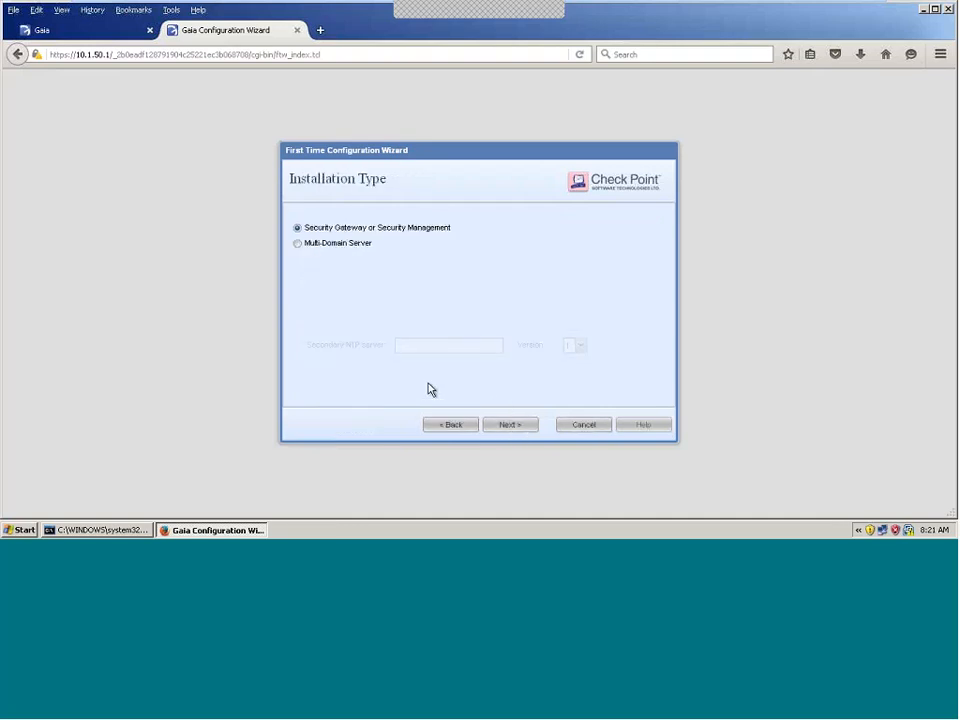
{"action": "left_click", "coordinate": [505, 426]}
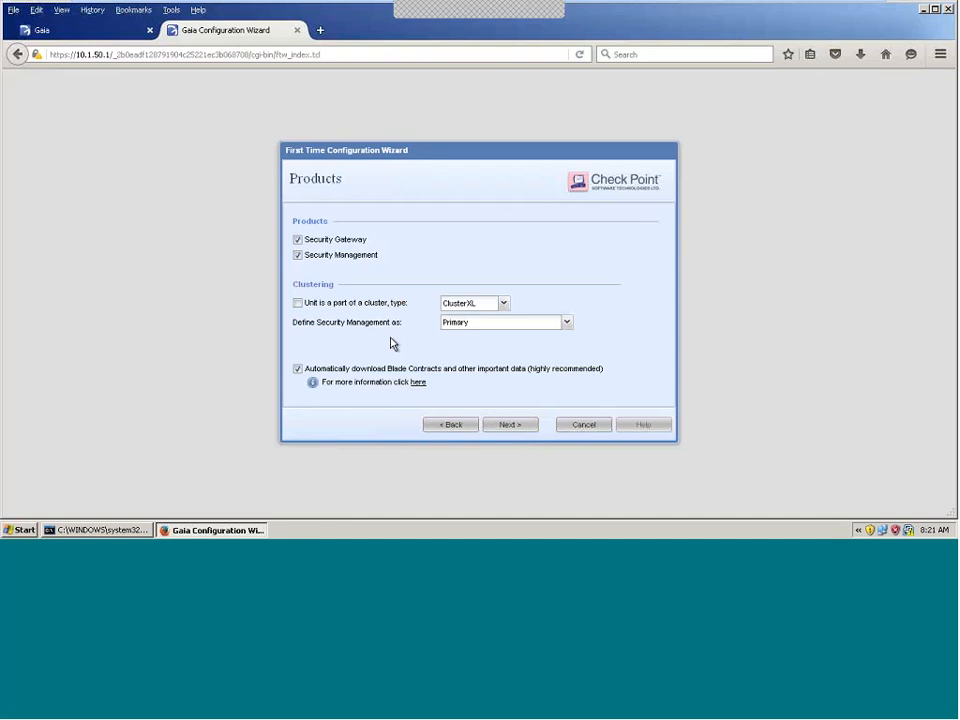
{"action": "left_click", "coordinate": [297, 255]}
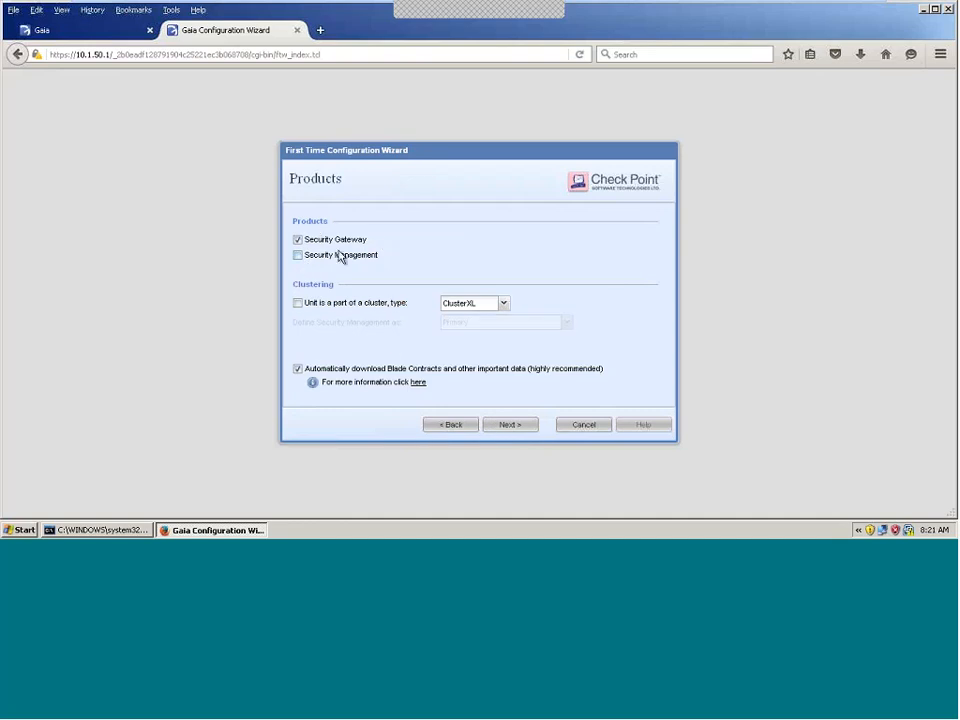
{"action": "left_click", "coordinate": [510, 426]}
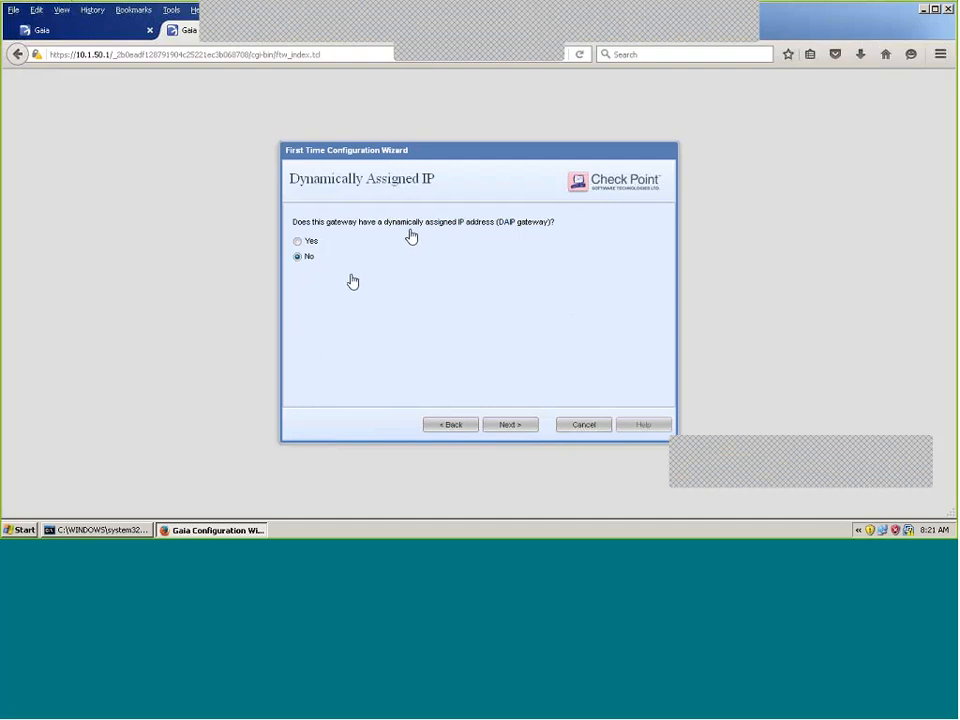
Step: Confirm the gateway's static address and enter the SIC activation key twice
{"action": "left_click", "coordinate": [507, 427]}
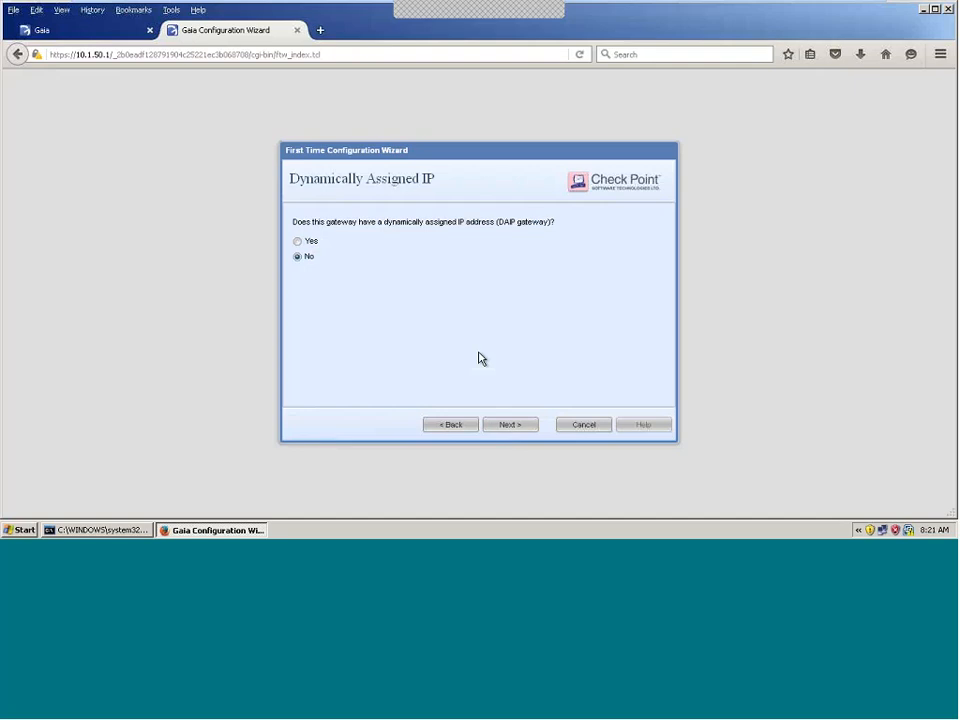
{"action": "left_click", "coordinate": [510, 426]}
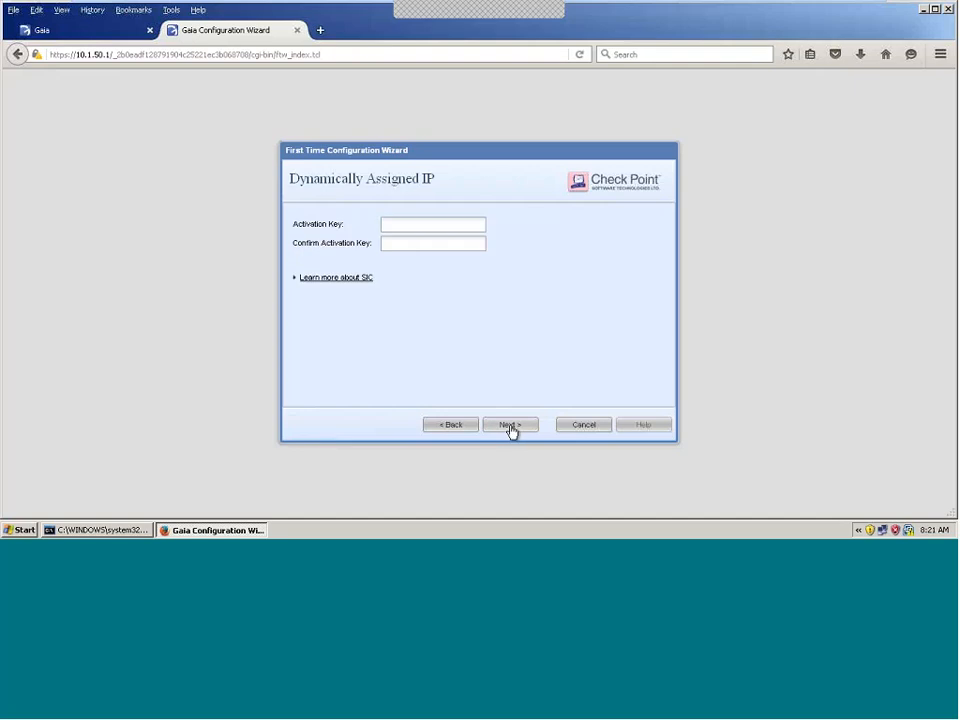
{"action": "left_click", "coordinate": [406, 230]}
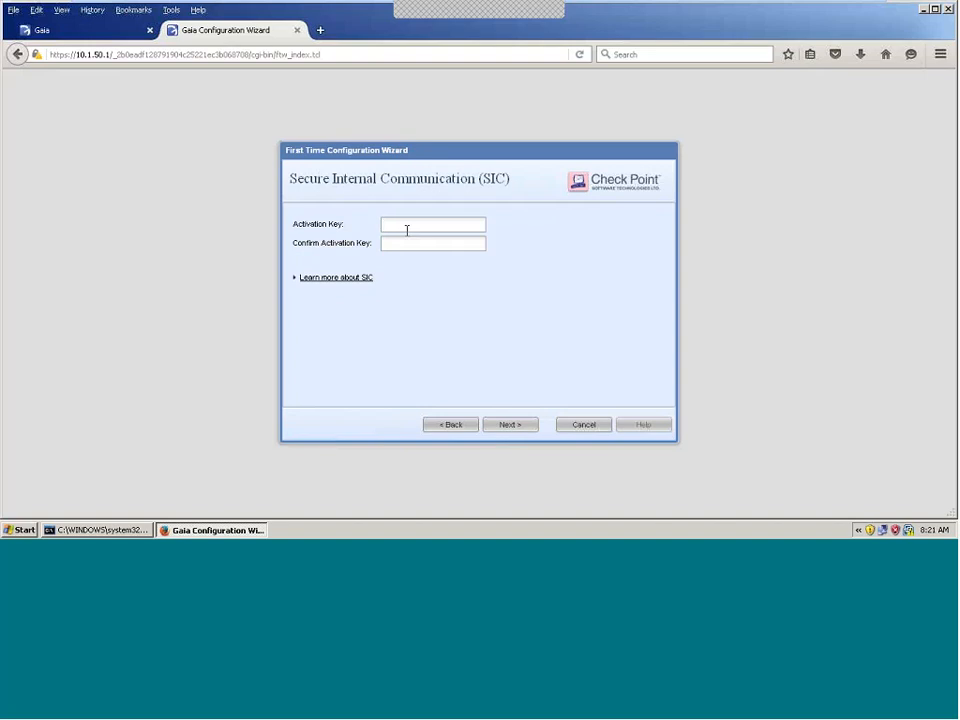
{"action": "type", "text": "••"}
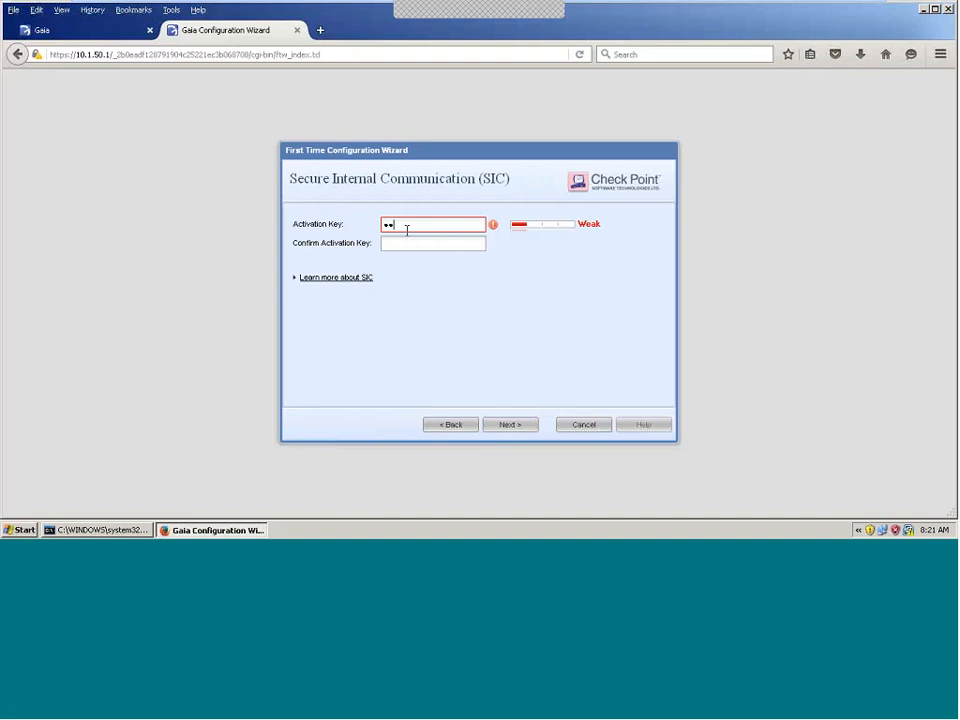
{"action": "type", "text": "••••••"}
{"action": "key", "text": "Tab"}
{"action": "type", "text": "•"}
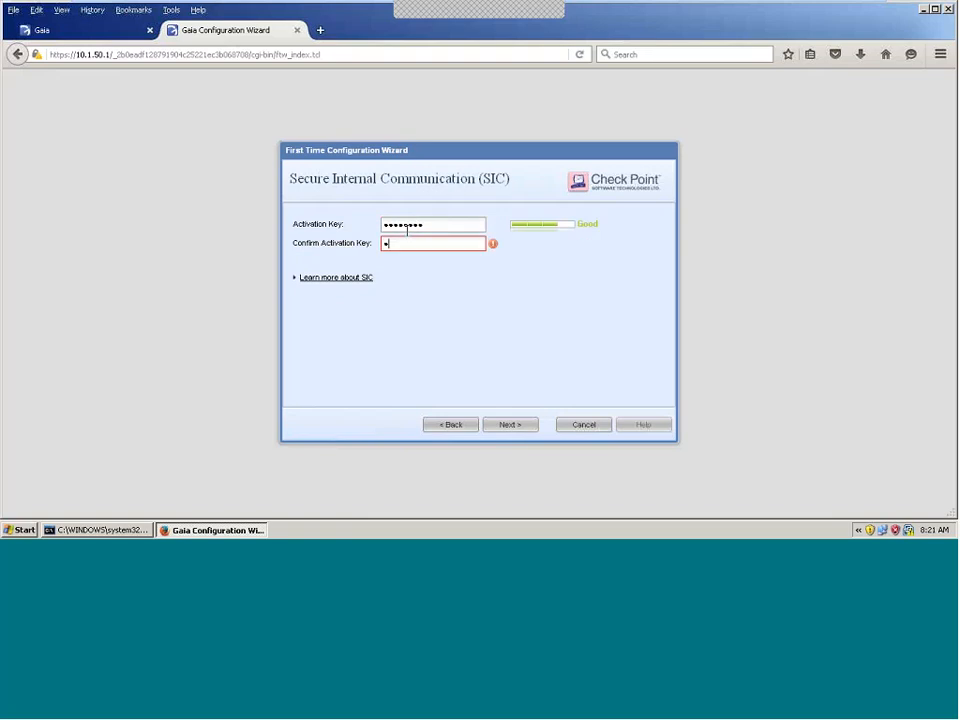
{"action": "type", "text": "•••••••"}
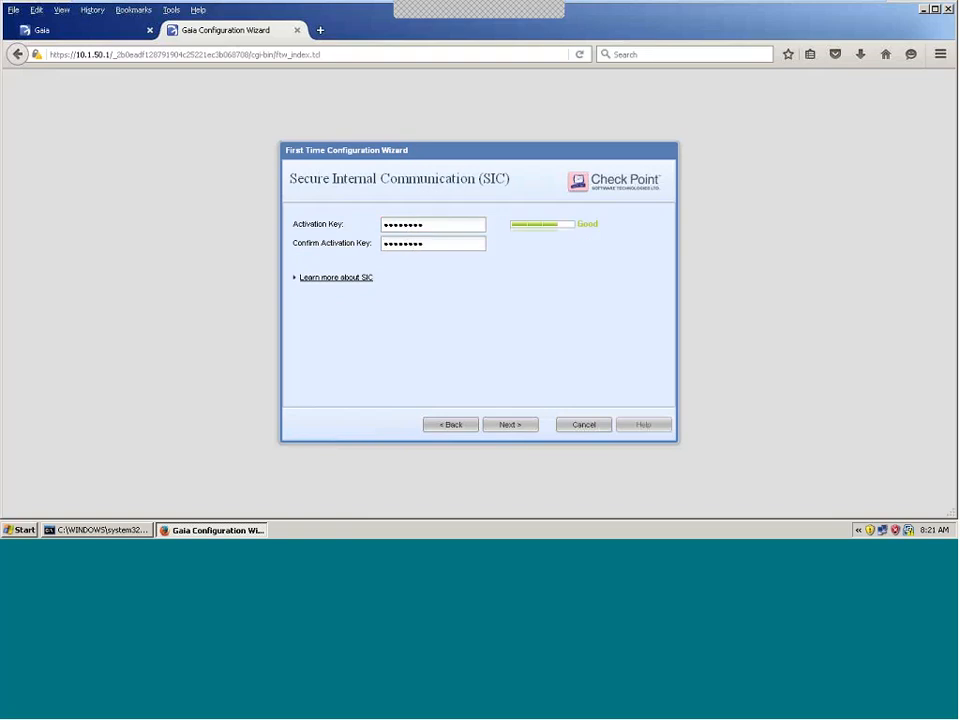
{"action": "left_click", "coordinate": [500, 425]}
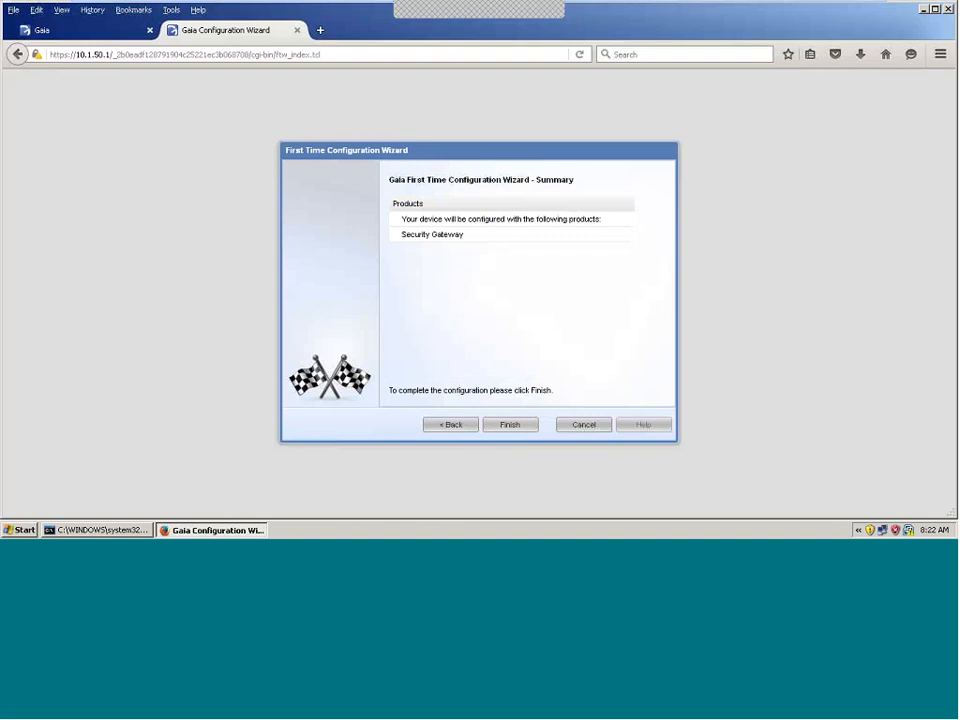
Step: Finish the wizard, confirm applying the configuration, and minimize the gateway VM
{"action": "left_click", "coordinate": [512, 425]}
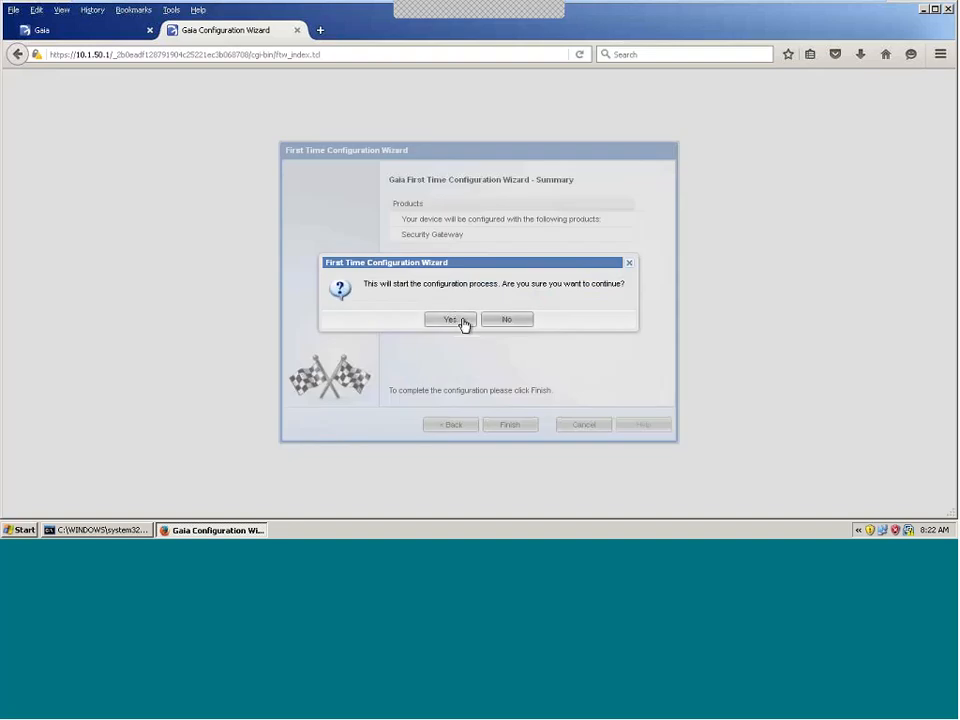
{"action": "left_click", "coordinate": [461, 322]}
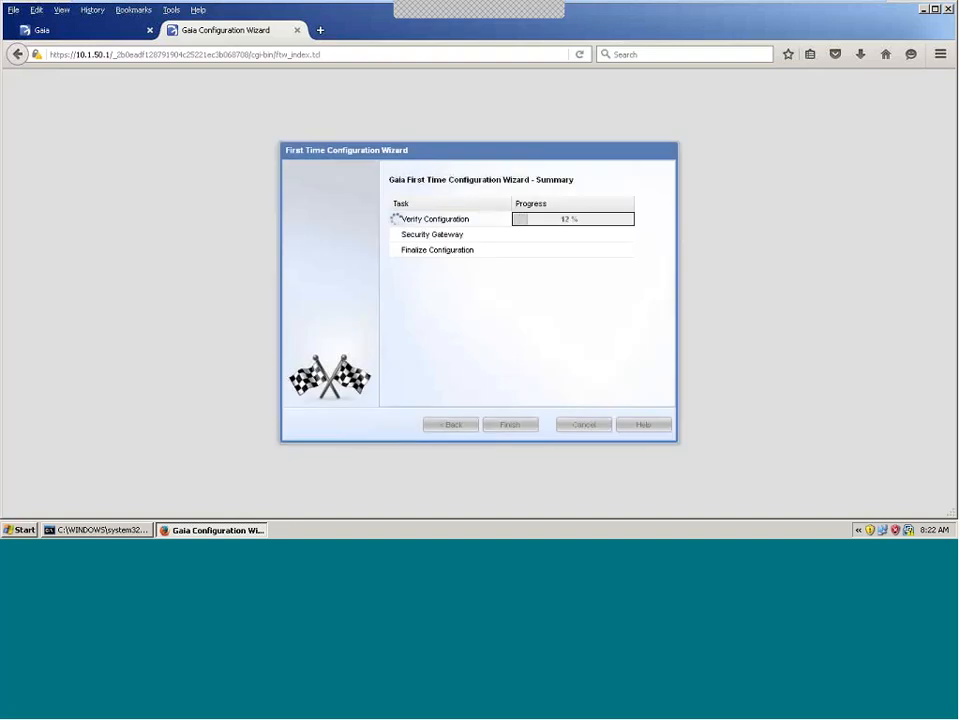
{"action": "mouse_move", "coordinate": [776, 5]}
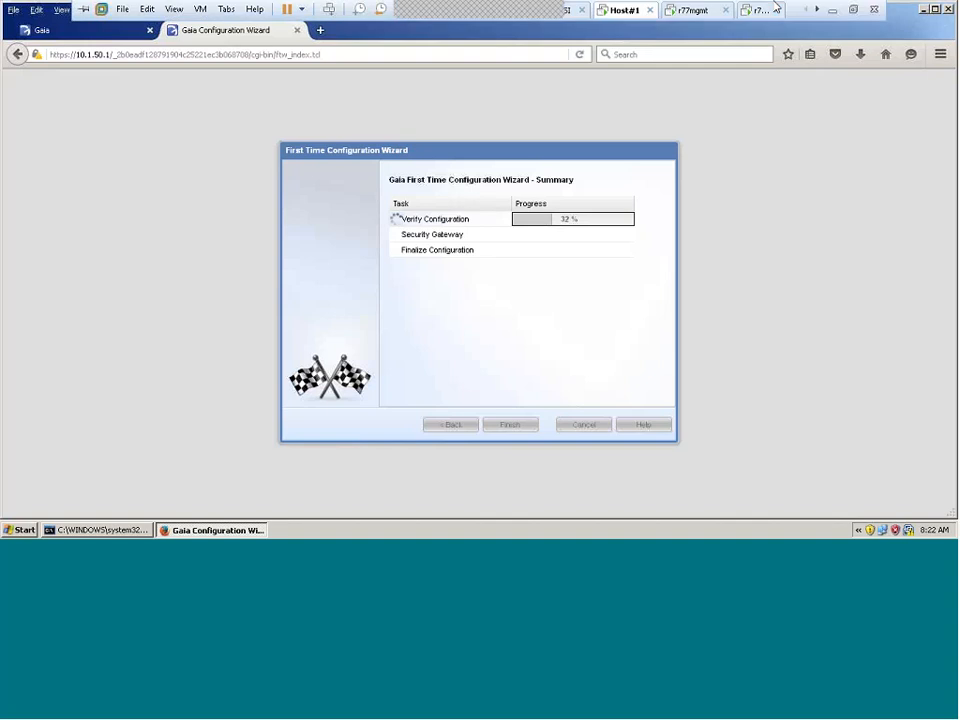
{"action": "left_click", "coordinate": [837, 11]}
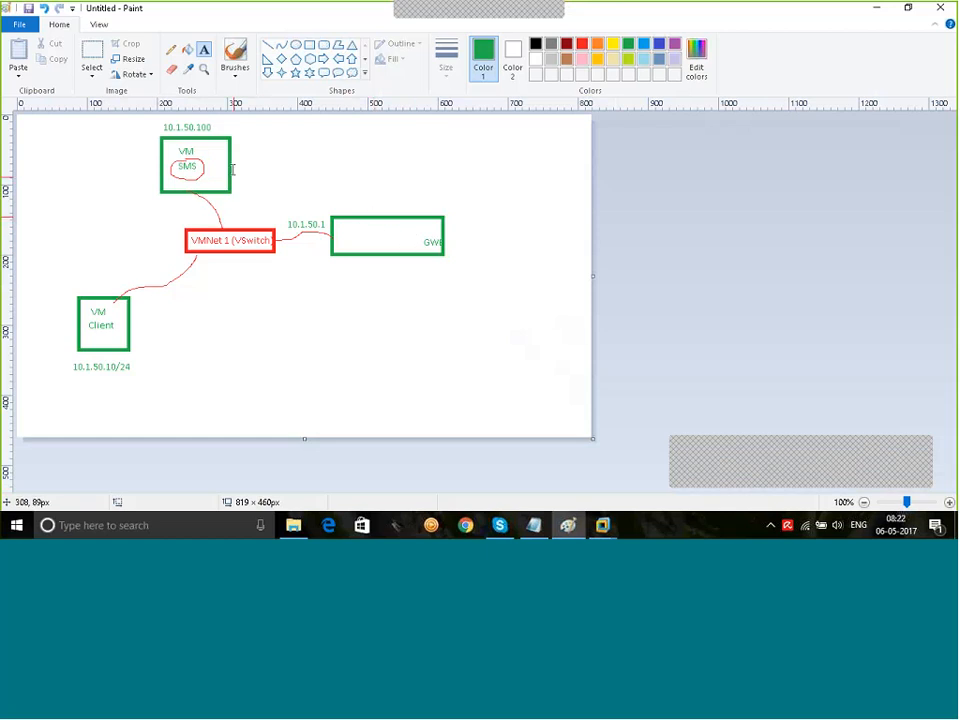
Step: Draw two green curved Pencil arrows looping between the SMS and GW boxes
{"action": "left_click", "coordinate": [171, 48]}
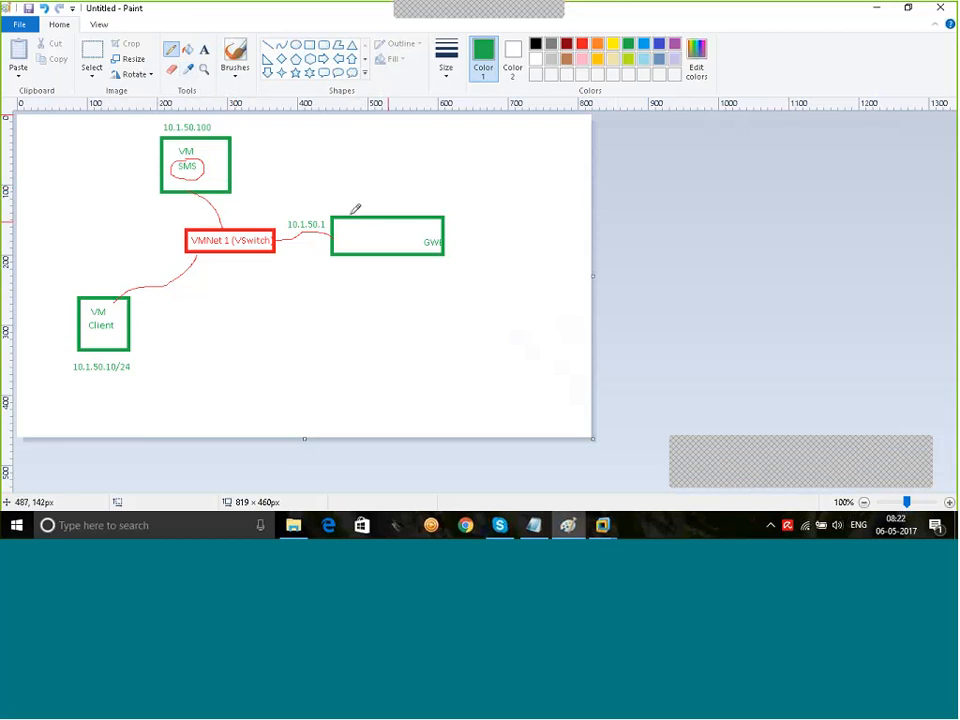
{"action": "mouse_move", "coordinate": [349, 212]}
{"action": "left_mouse_down"}
{"action": "mouse_move", "coordinate": [347, 189]}
{"action": "mouse_move", "coordinate": [326, 165]}
{"action": "mouse_move", "coordinate": [244, 152]}
{"action": "mouse_move", "coordinate": [242, 160]}
{"action": "left_mouse_up"}
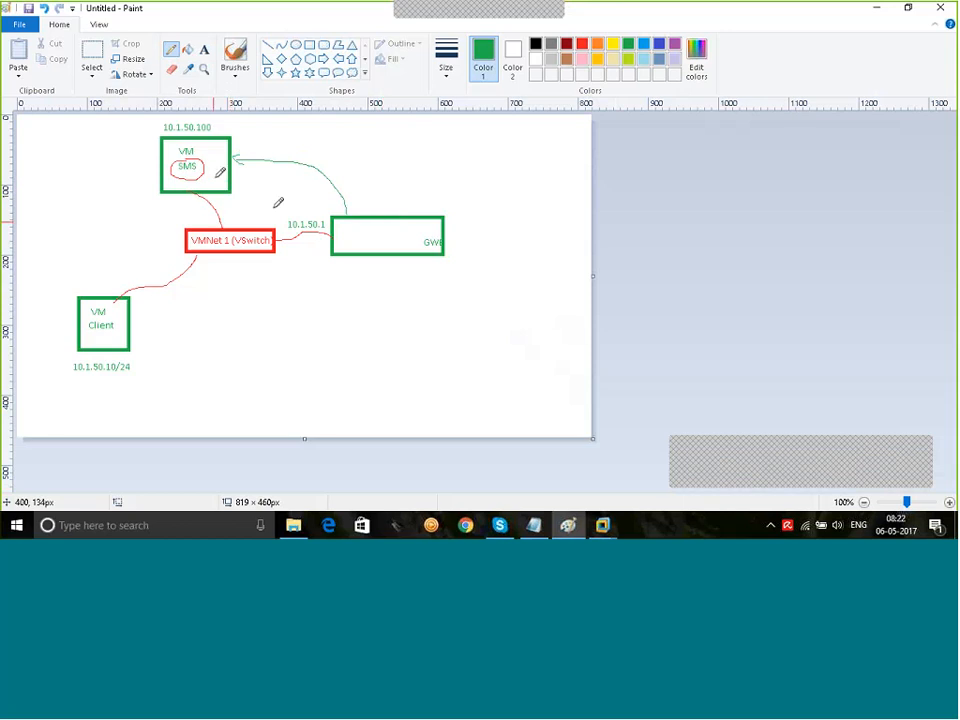
{"action": "left_click_drag", "start_coordinate": [214, 177], "coordinate": [317, 192]}
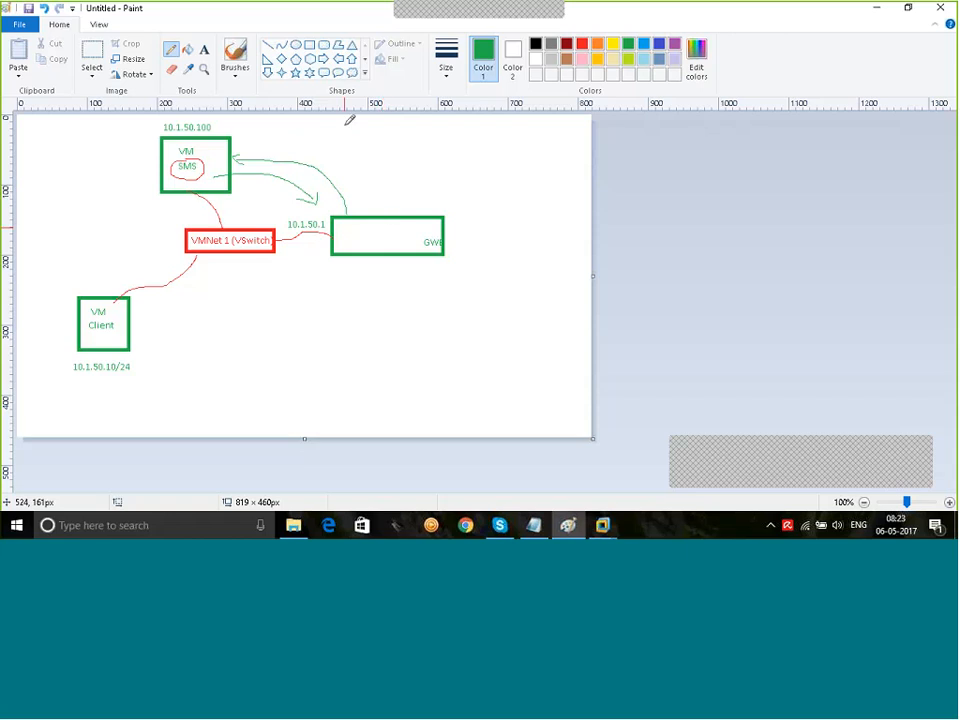
{"action": "left_click", "coordinate": [204, 49]}
Step: Label the arrows 'SIC', then switch to Host#1 and confirm the gateway restart
{"action": "left_click", "coordinate": [295, 152]}
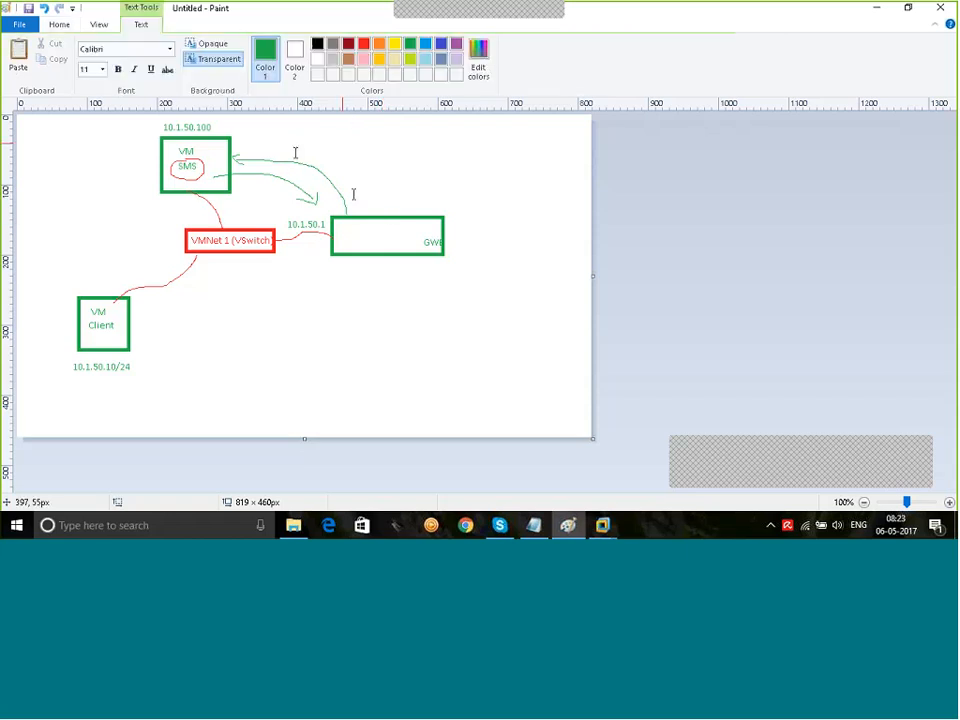
{"action": "type", "text": "SIC"}
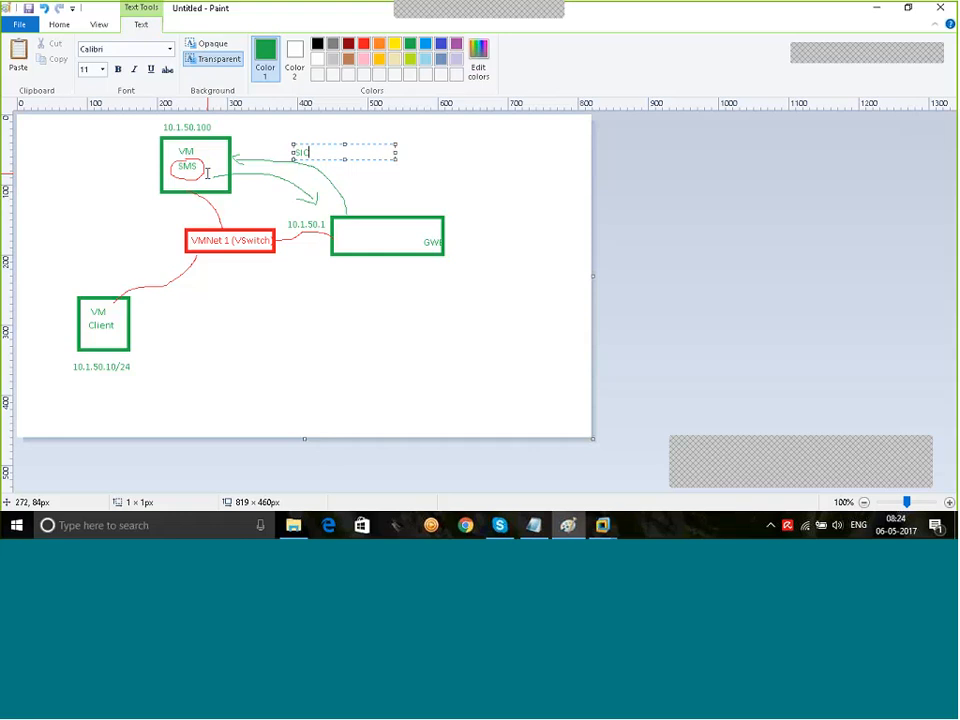
{"action": "mouse_move", "coordinate": [602, 525]}
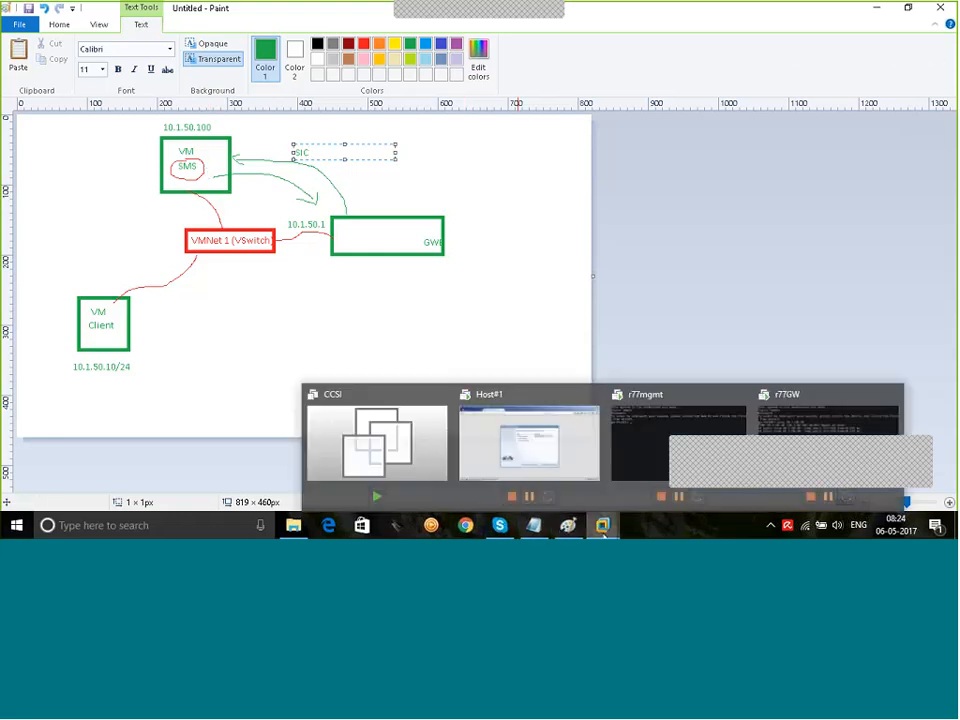
{"action": "left_click", "coordinate": [544, 452]}
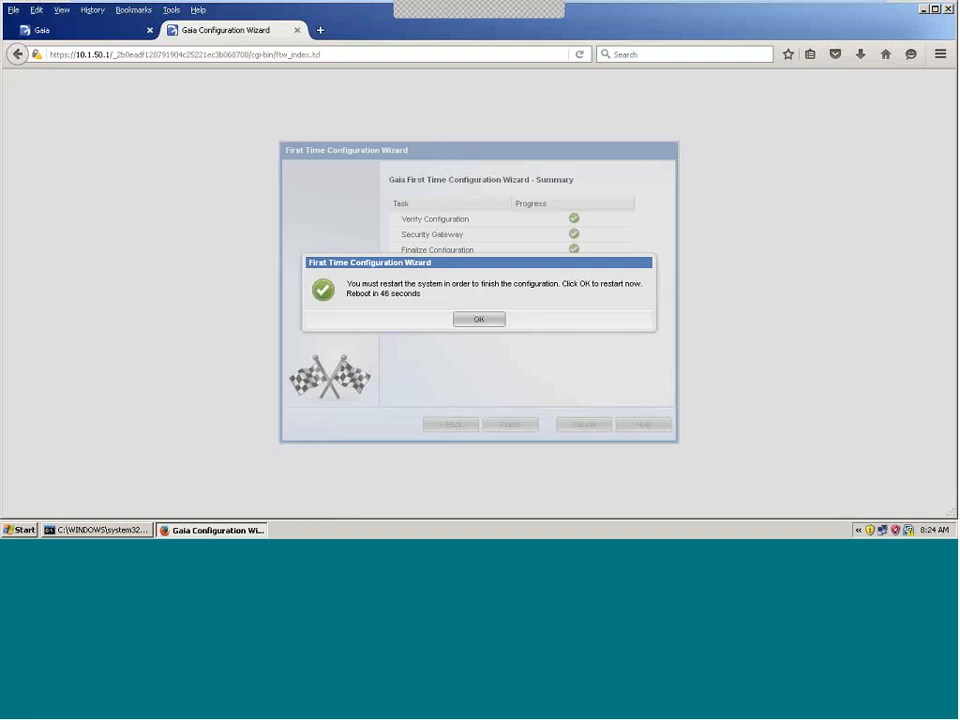
{"action": "left_click", "coordinate": [477, 320]}
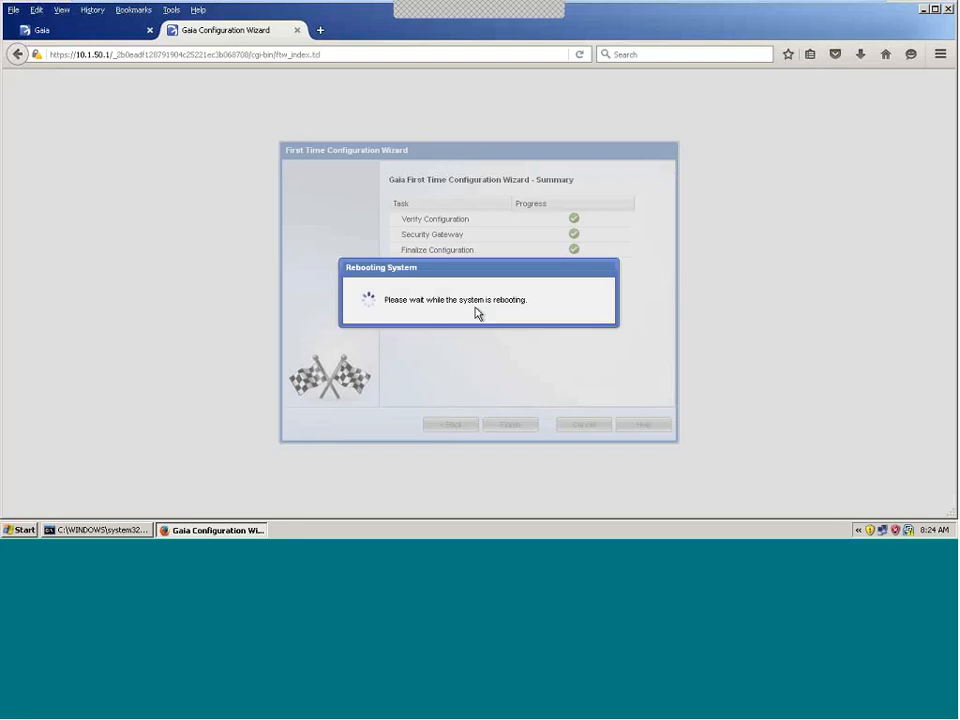
{"action": "mouse_move", "coordinate": [877, 6]}
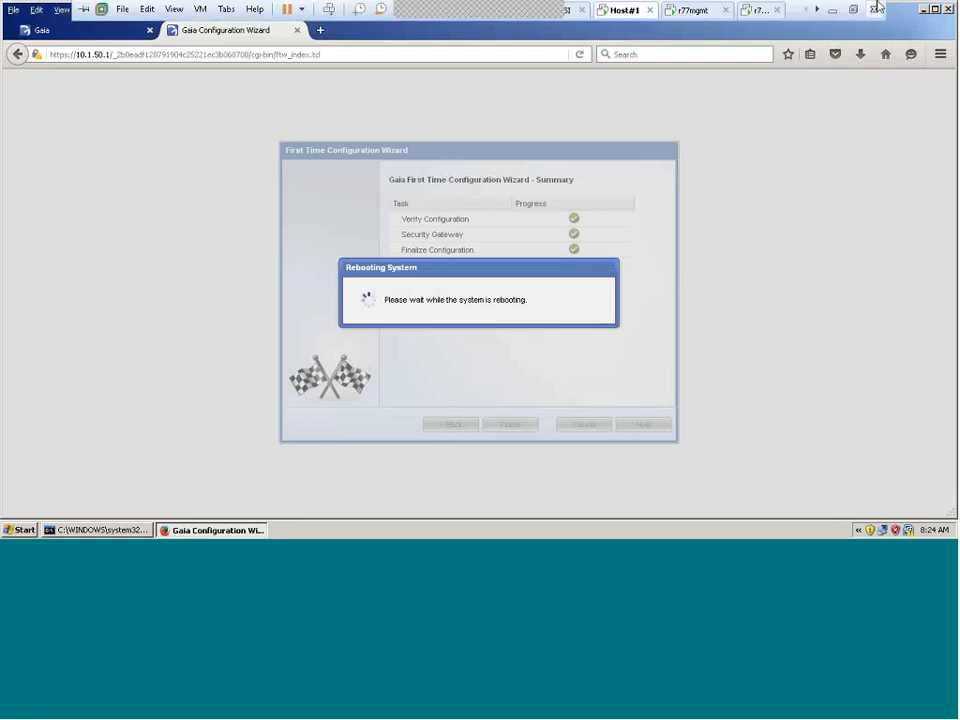
{"action": "left_click", "coordinate": [833, 12]}
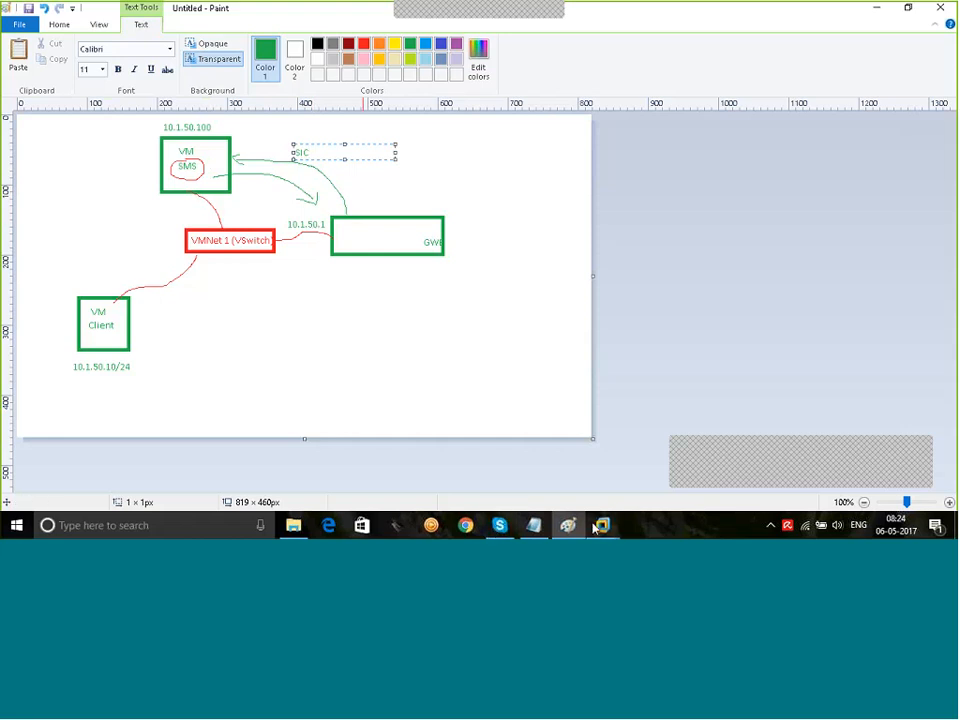
{"action": "mouse_move", "coordinate": [596, 530]}
{"action": "left_click", "coordinate": [531, 445]}
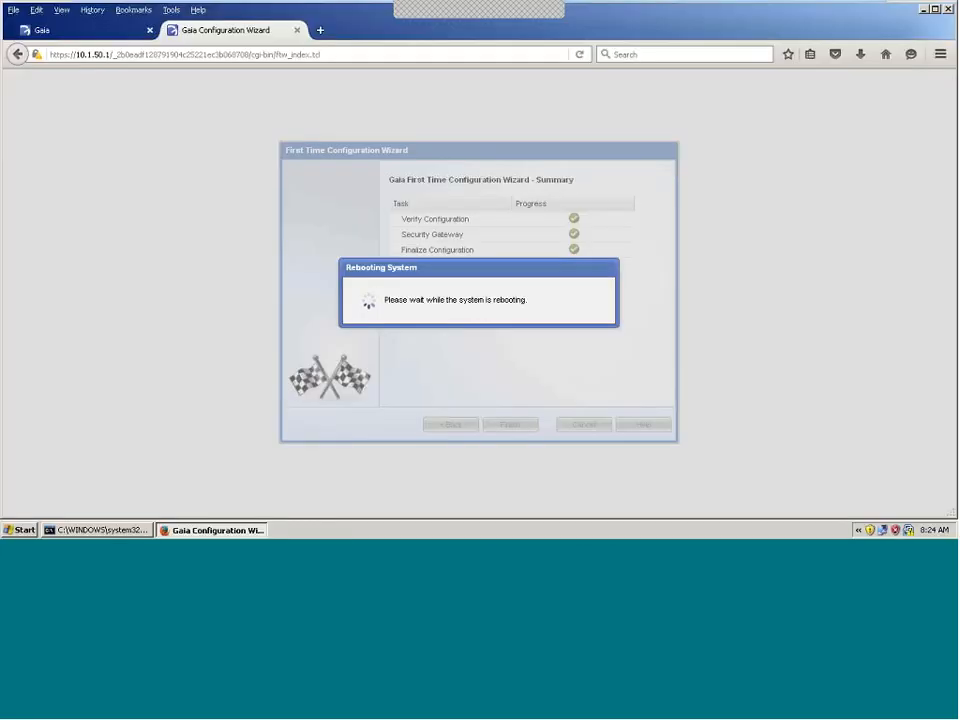
Step: Log in to the 10.1.50.100 Gaia Portal as admin and scroll the navigation pane
{"action": "type", "text": "admin"}
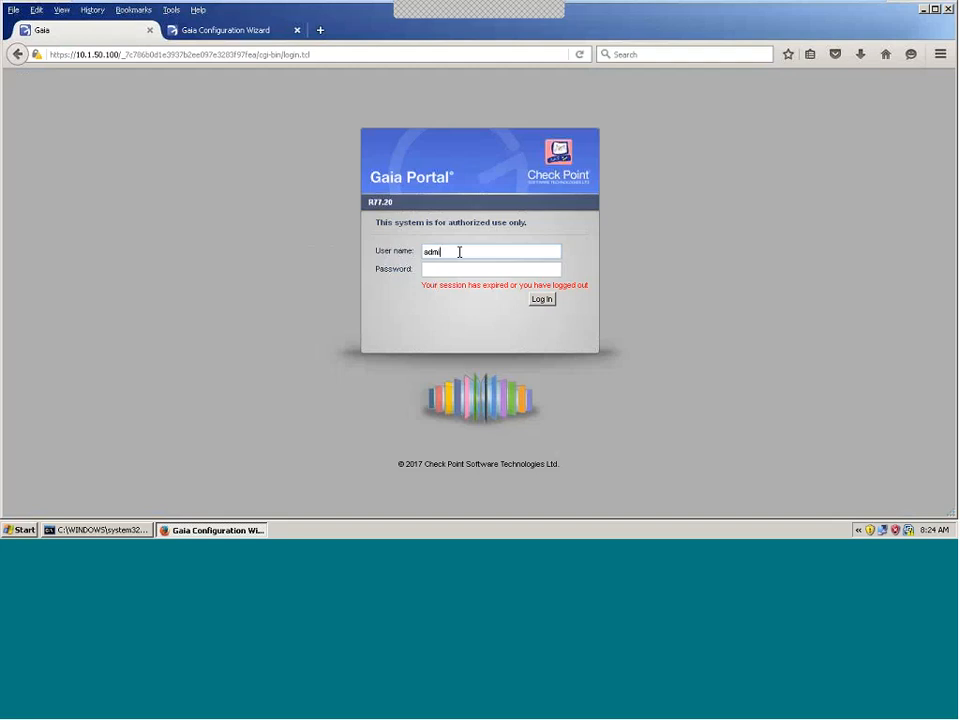
{"action": "key", "text": "Tab"}
{"action": "type", "text": "vp••••••"}
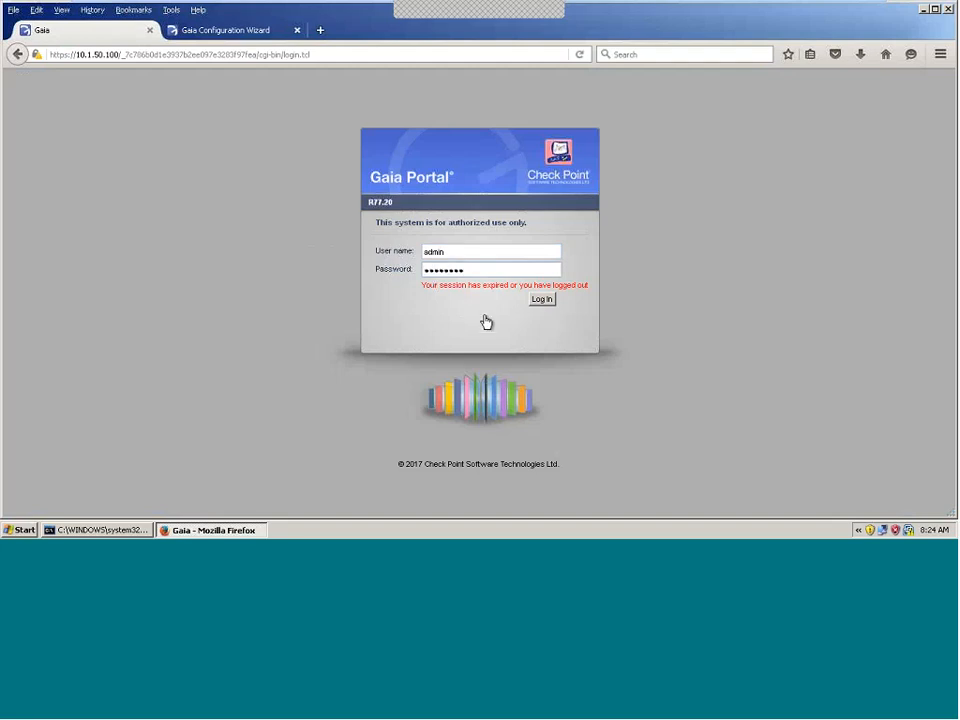
{"action": "left_click", "coordinate": [547, 301]}
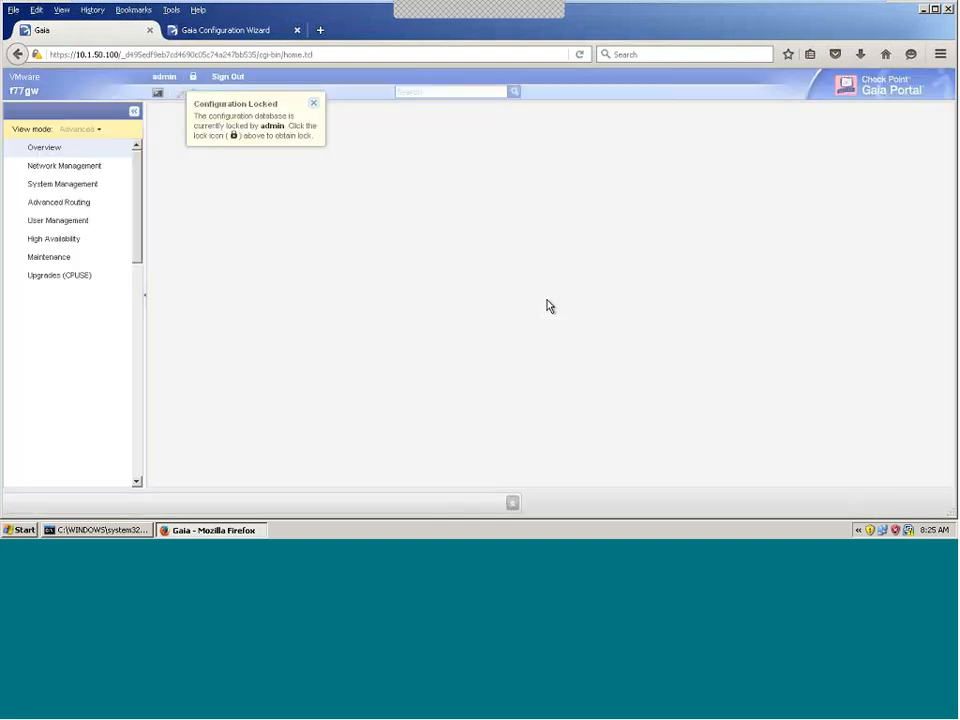
{"action": "mouse_move", "coordinate": [139, 215]}
{"action": "left_mouse_down"}
{"action": "mouse_move", "coordinate": [133, 428]}
{"action": "mouse_move", "coordinate": [128, 213]}
{"action": "left_mouse_up"}
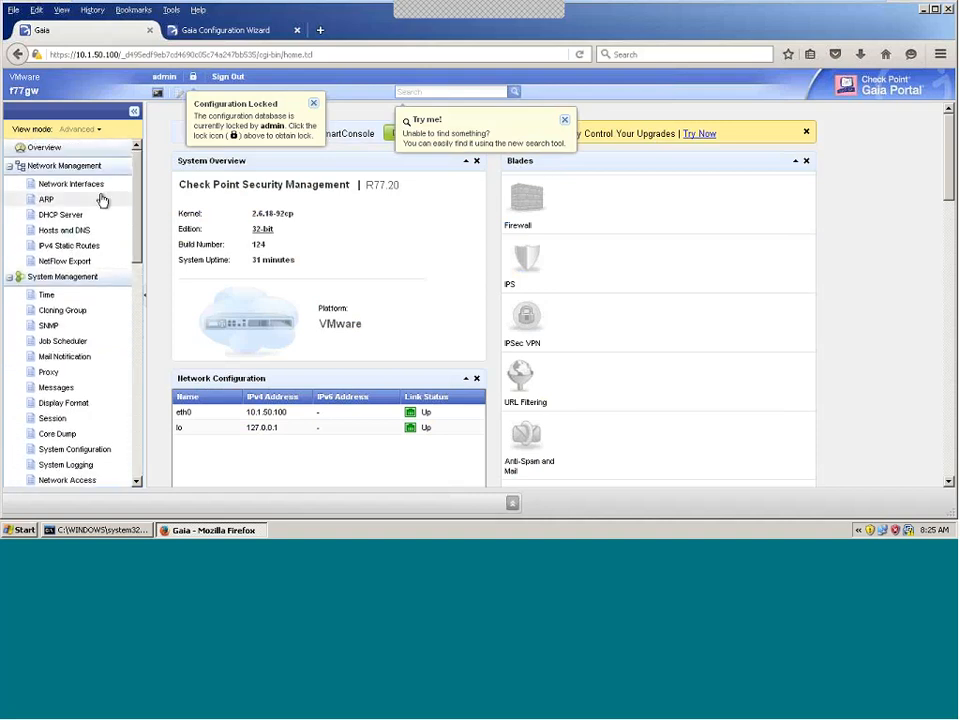
Step: Open Network Interfaces, dismiss the lock notice, and override the configuration lock
{"action": "left_click", "coordinate": [71, 186]}
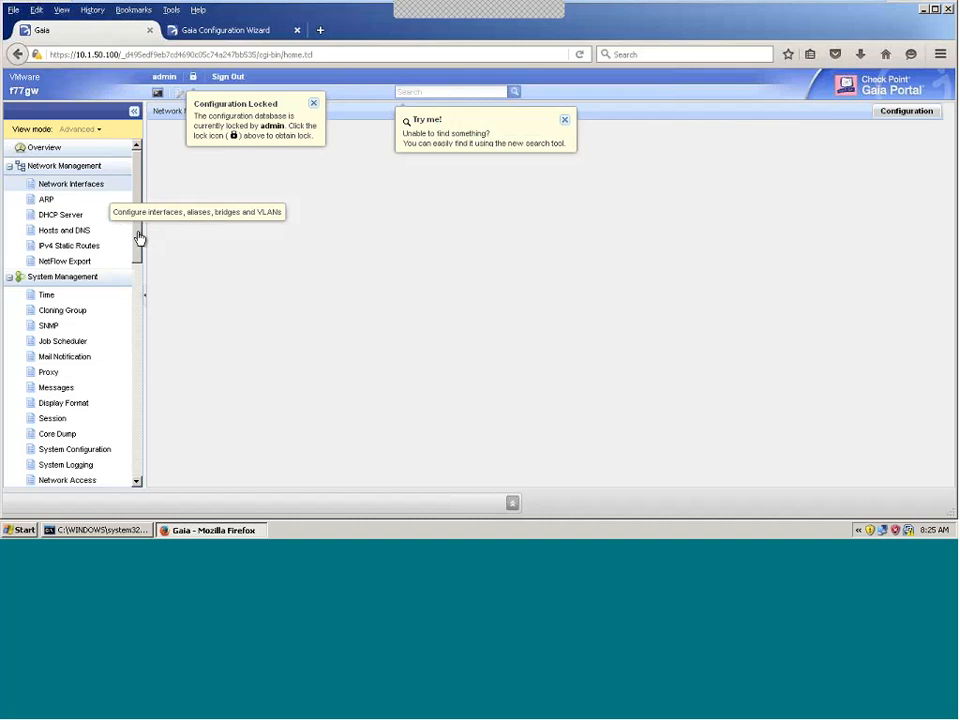
{"action": "left_click", "coordinate": [312, 104]}
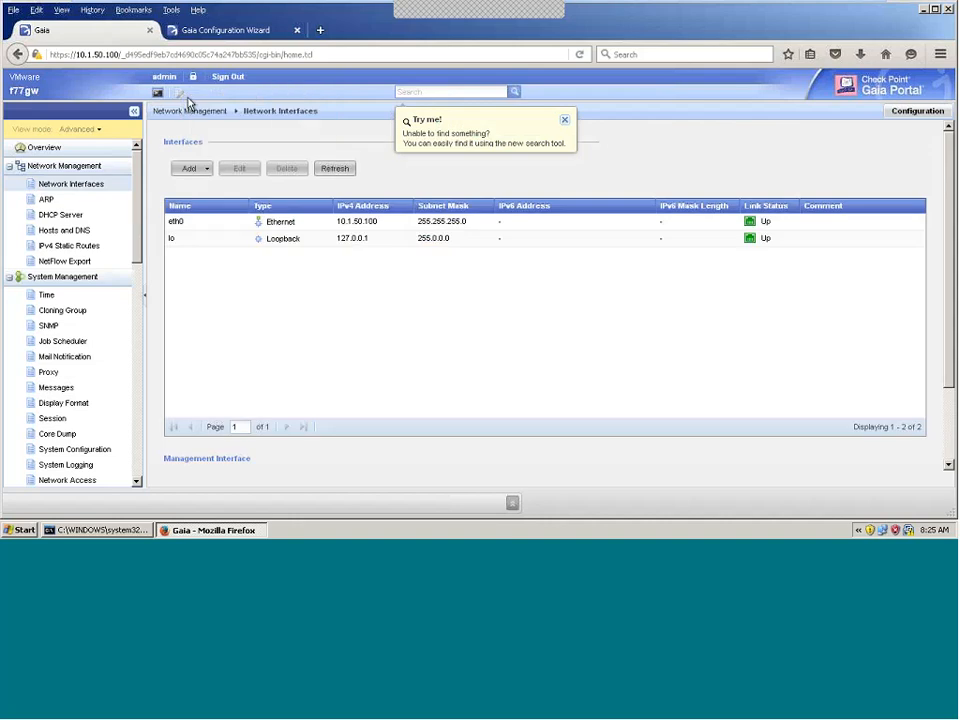
{"action": "left_click", "coordinate": [193, 77]}
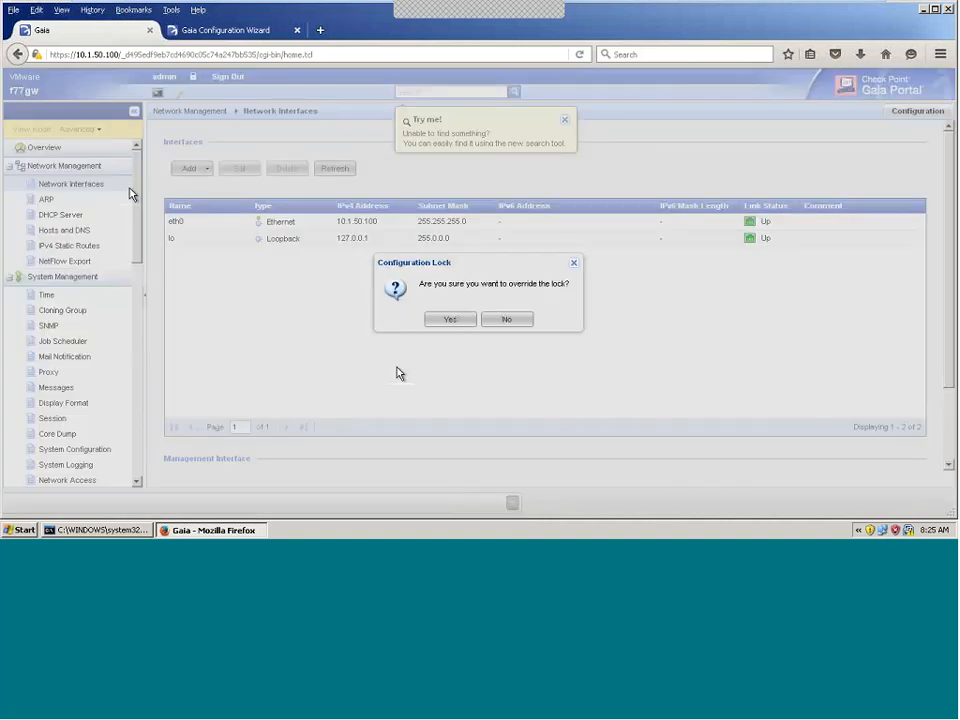
{"action": "left_click", "coordinate": [450, 319]}
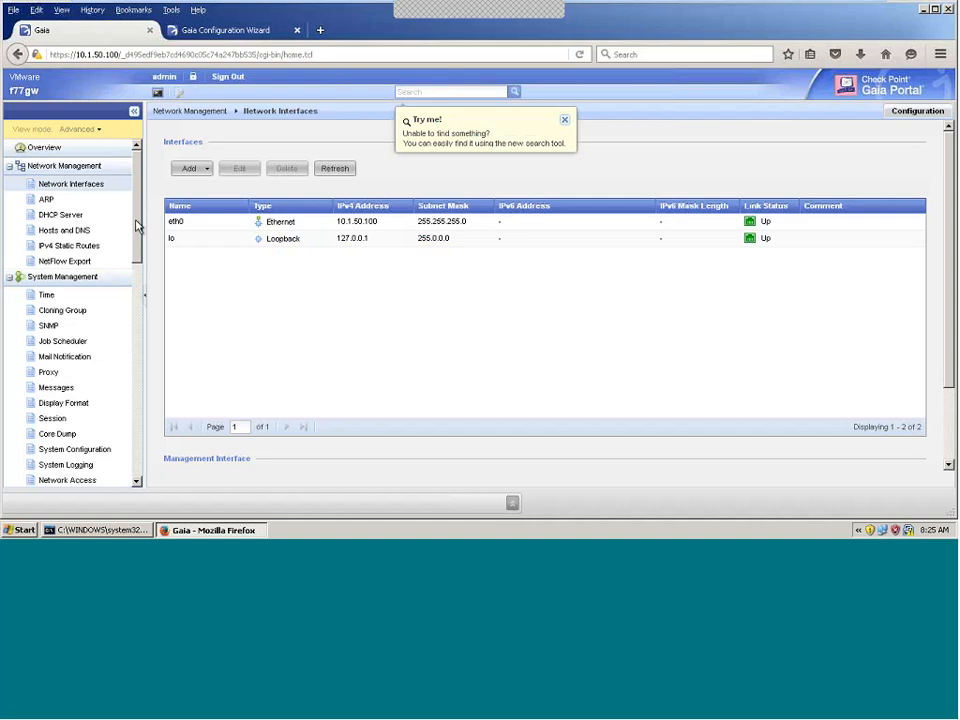
{"action": "left_click_drag", "start_coordinate": [136, 221], "coordinate": [139, 373]}
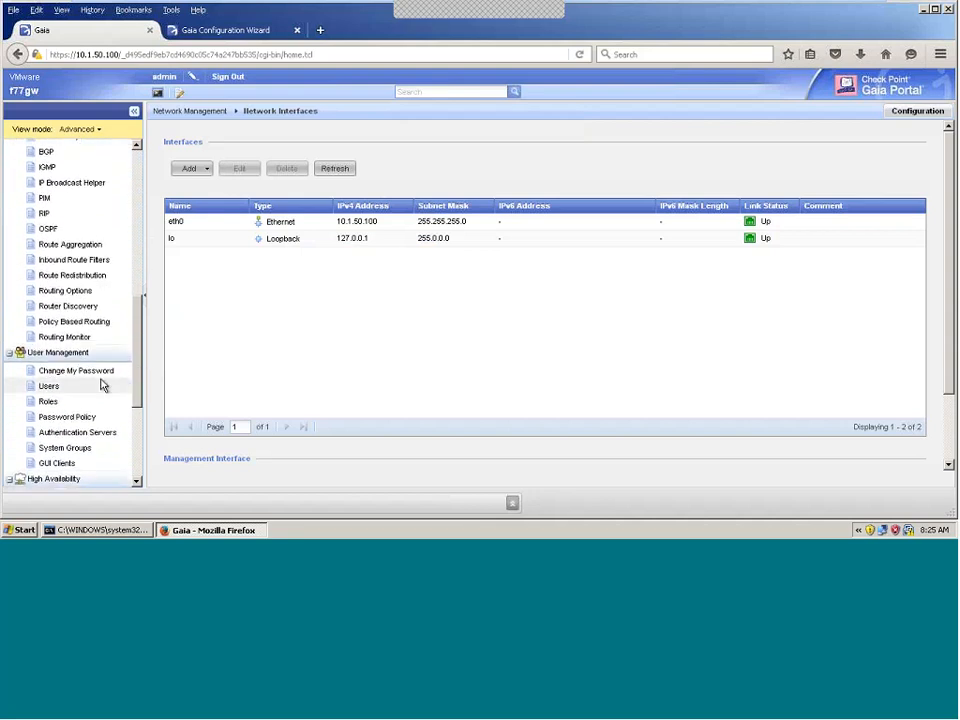
Step: Select the any-host entry on GUI Clients, then minimize the VM back to Paint
{"action": "left_click", "coordinate": [62, 470]}
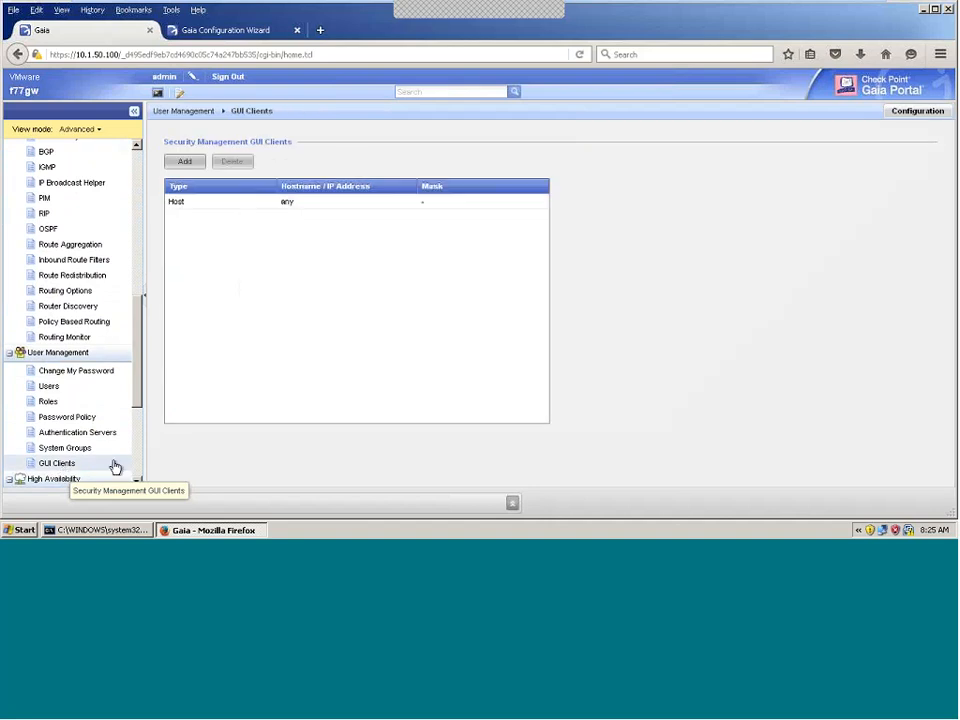
{"action": "left_click", "coordinate": [223, 204]}
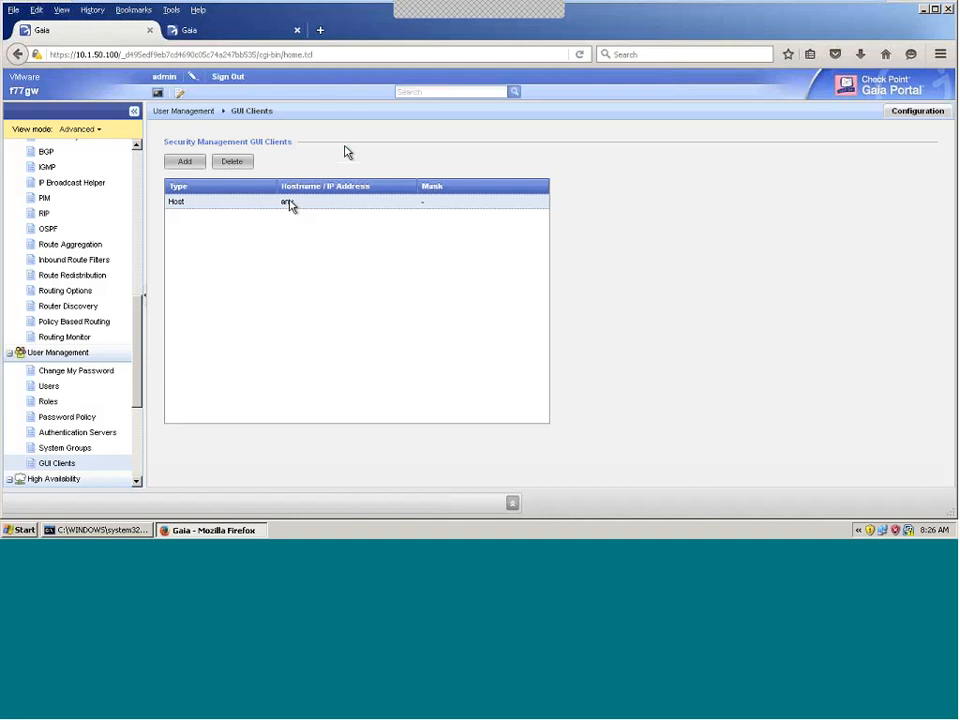
{"action": "mouse_move", "coordinate": [772, 5]}
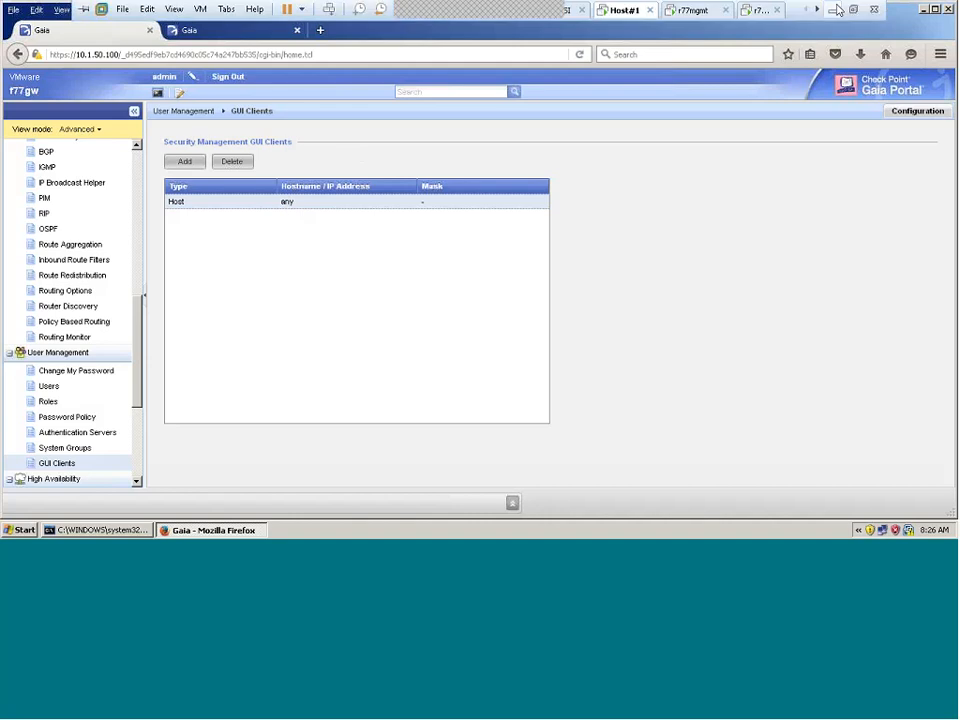
{"action": "left_click", "coordinate": [835, 8]}
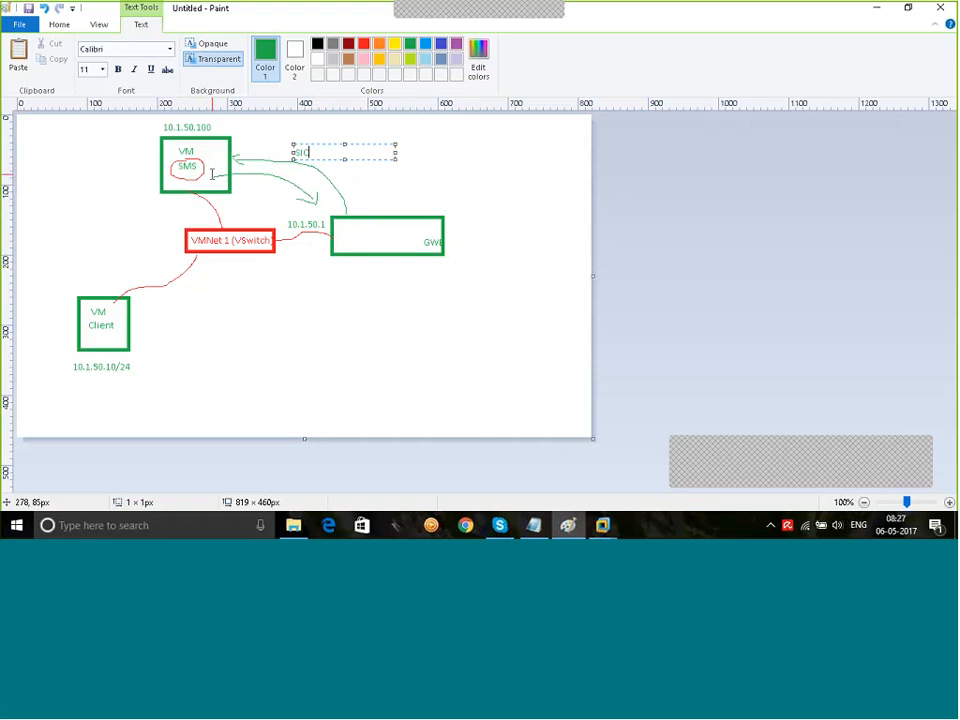
Step: Commit the SIC label on the diagram and add an 'ICA' label below the gateway box
{"action": "left_click", "coordinate": [396, 319]}
{"action": "left_click", "coordinate": [363, 355]}
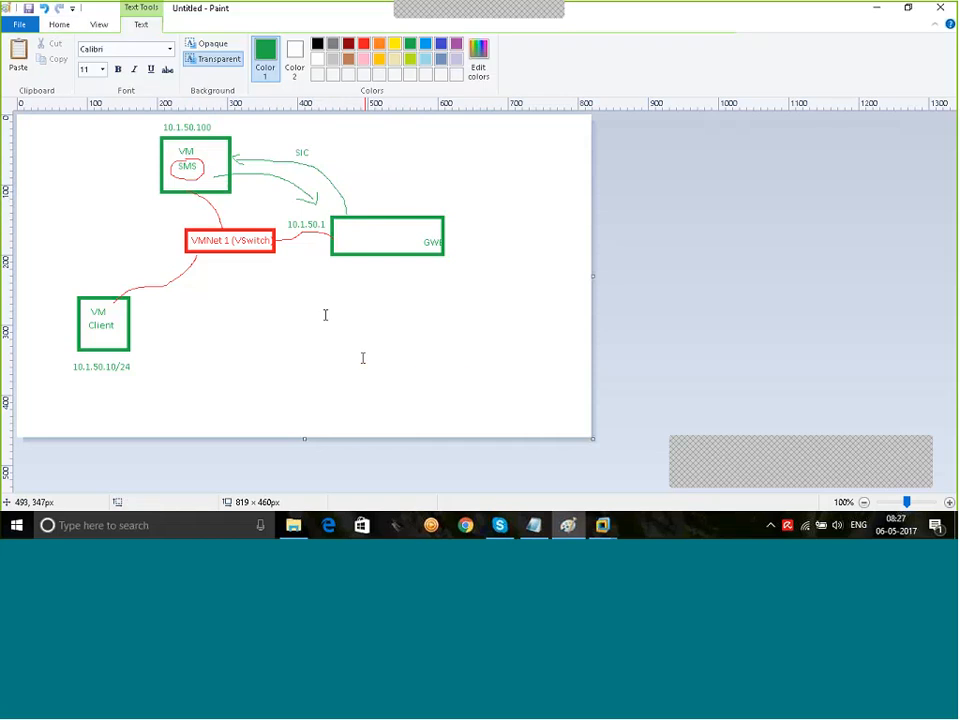
{"action": "type", "text": "ICA"}
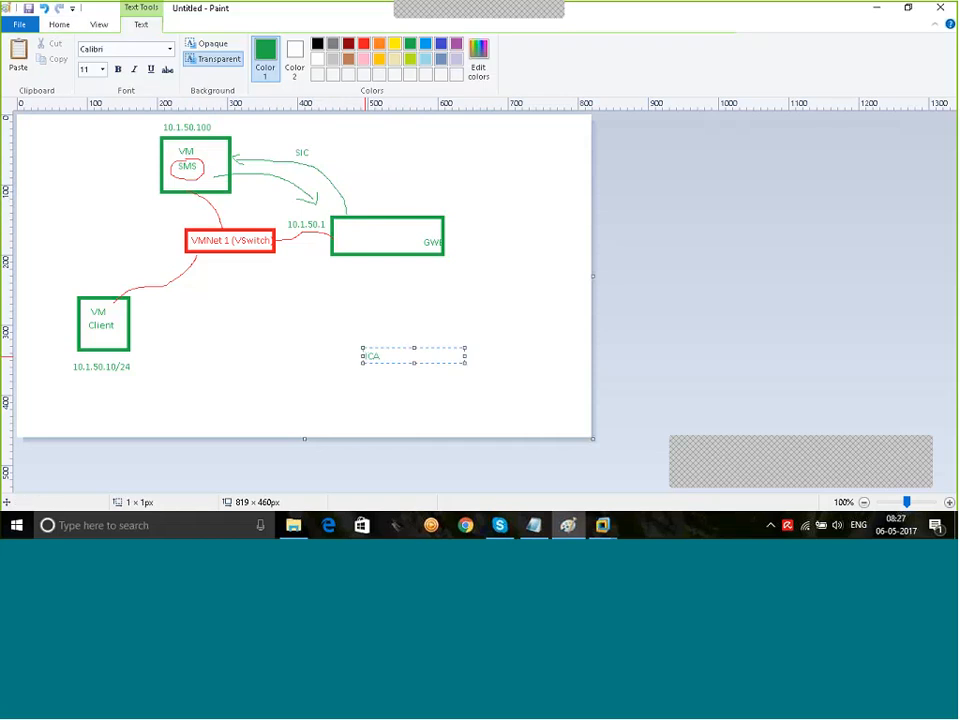
{"action": "left_click", "coordinate": [391, 270]}
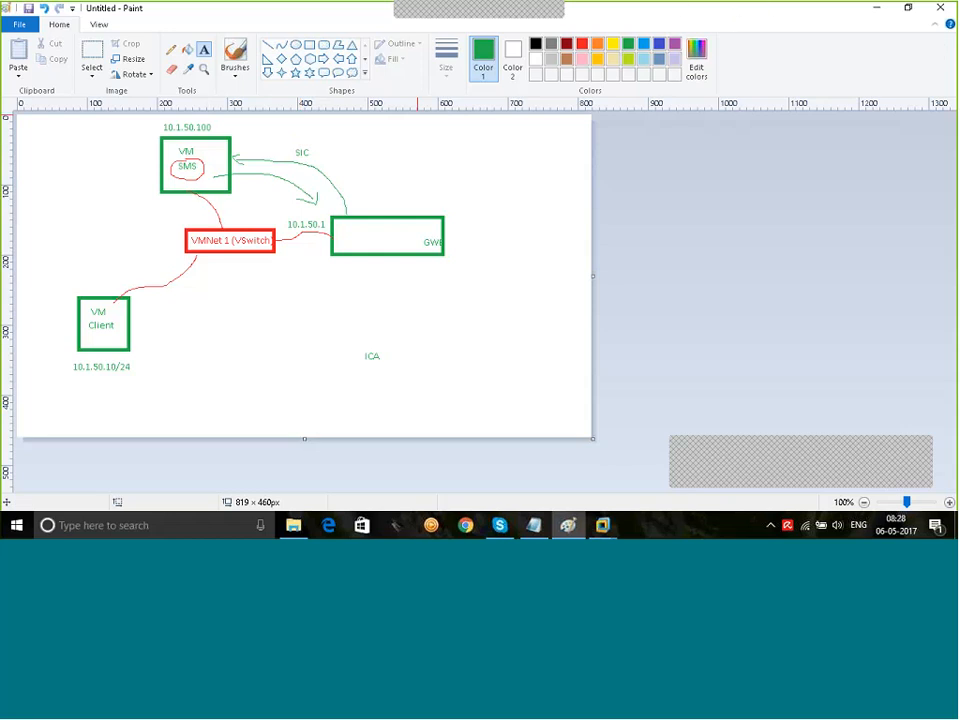
Step: Switch to Host#1, glance at the r77mgmt and r77GW consoles, then return Host#1 to full screen
{"action": "mouse_move", "coordinate": [602, 525]}
{"action": "left_click", "coordinate": [550, 475]}
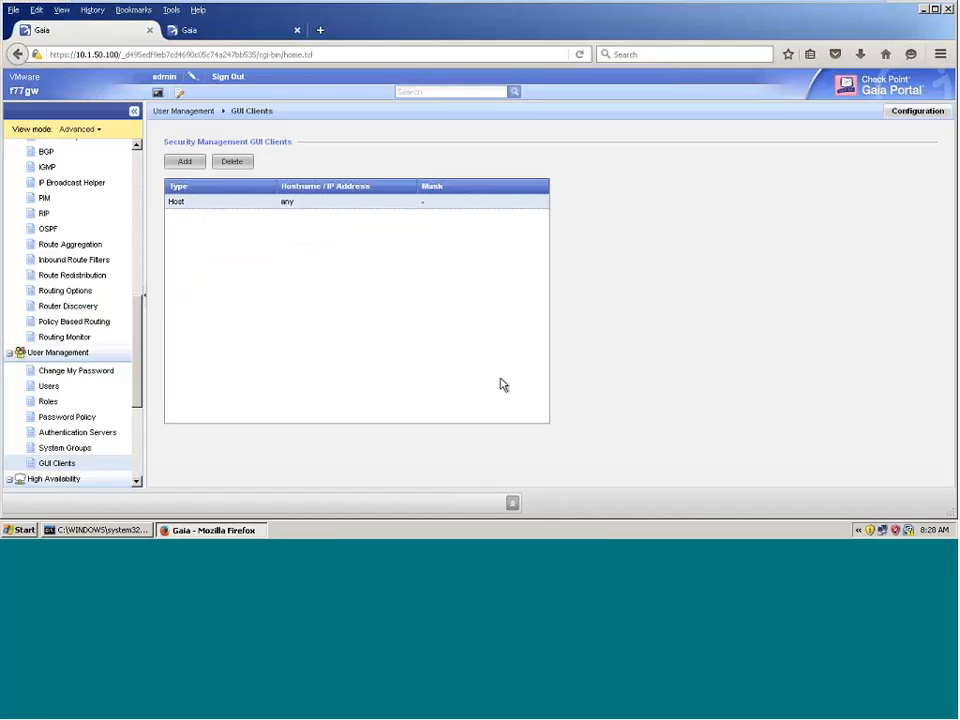
{"action": "mouse_move", "coordinate": [710, 6]}
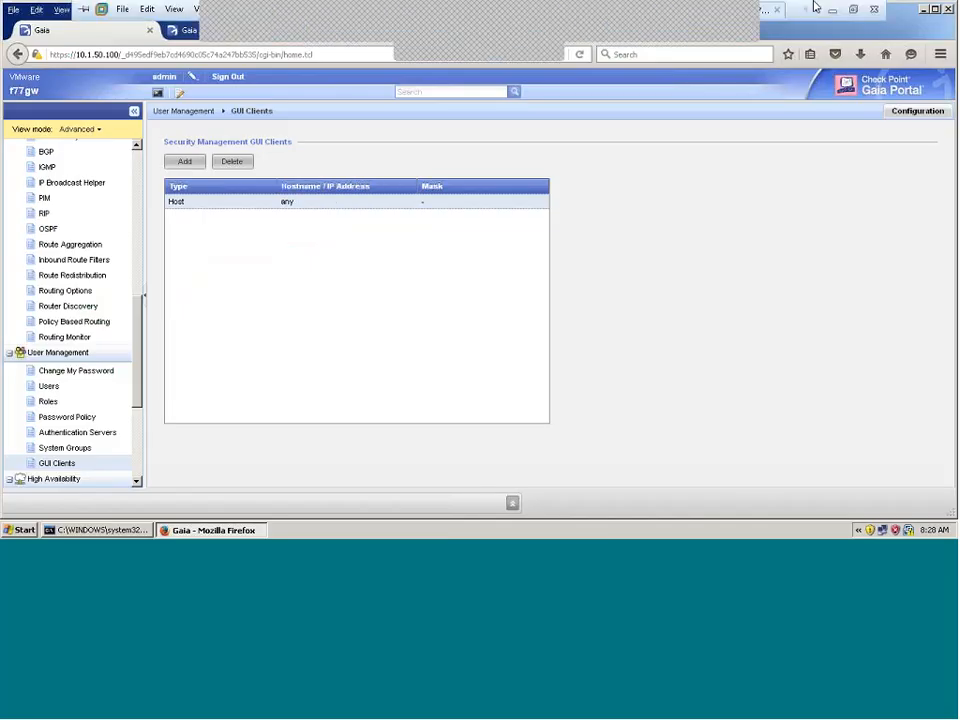
{"action": "left_click", "coordinate": [853, 9]}
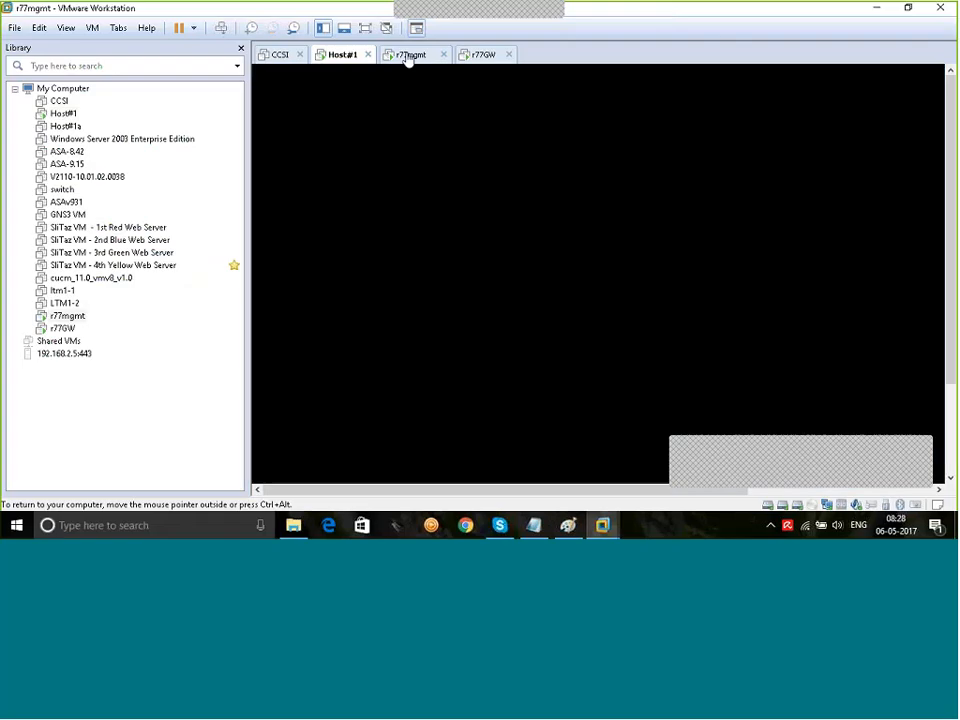
{"action": "left_click", "coordinate": [408, 55]}
{"action": "left_click", "coordinate": [482, 56]}
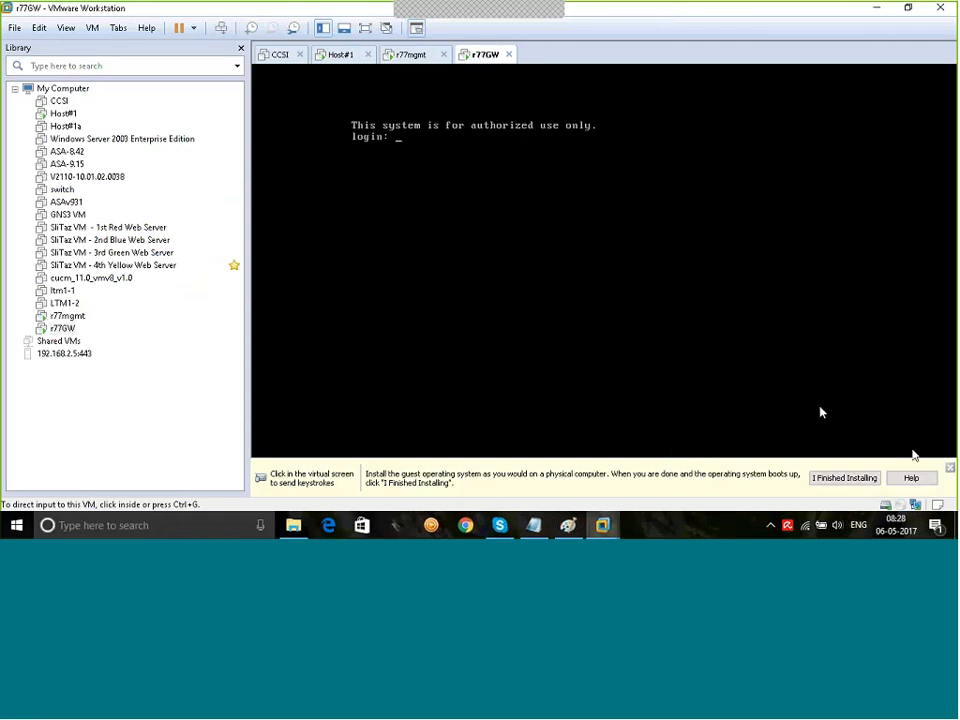
{"action": "left_click", "coordinate": [348, 58]}
{"action": "left_click", "coordinate": [365, 29]}
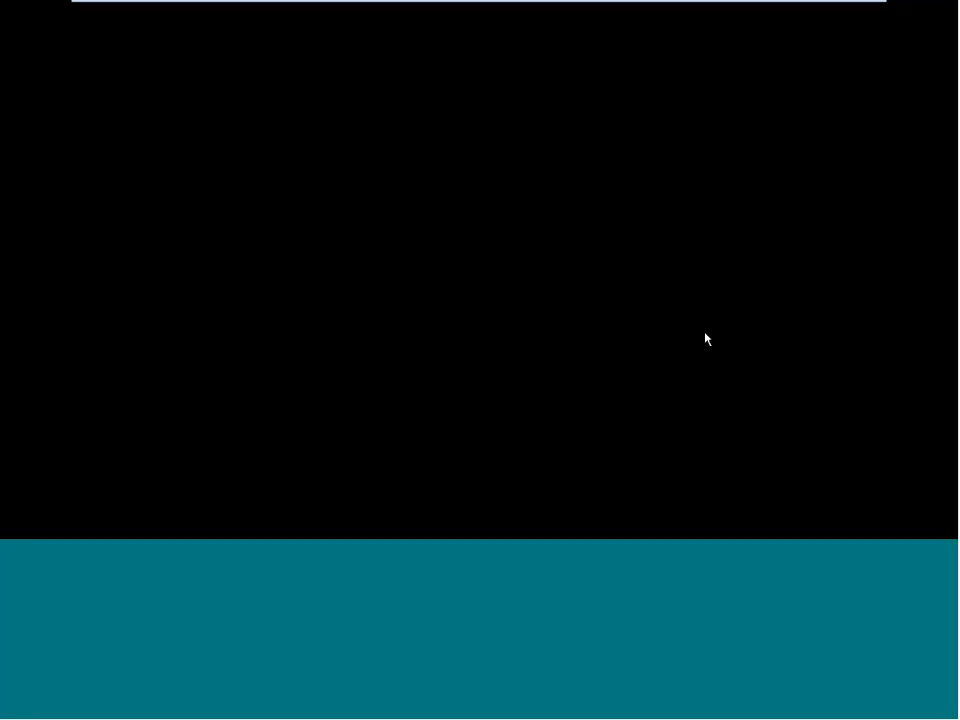
Step: Minimize Firefox on Host#1 and open the Start > Programs list
{"action": "left_click", "coordinate": [925, 9]}
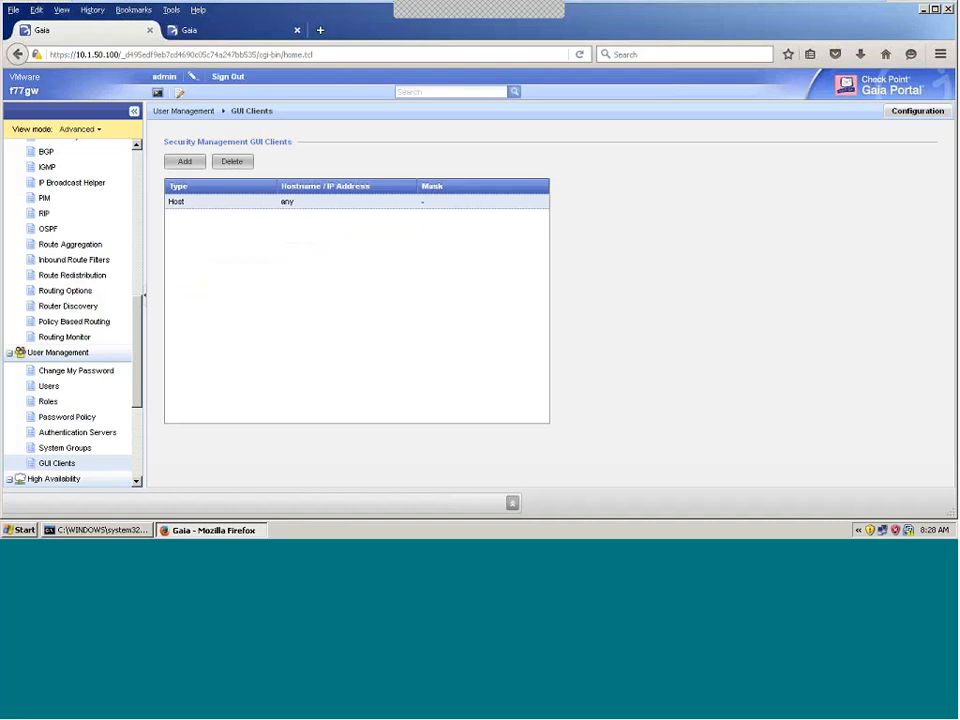
{"action": "left_click", "coordinate": [22, 529]}
{"action": "mouse_move", "coordinate": [107, 348]}
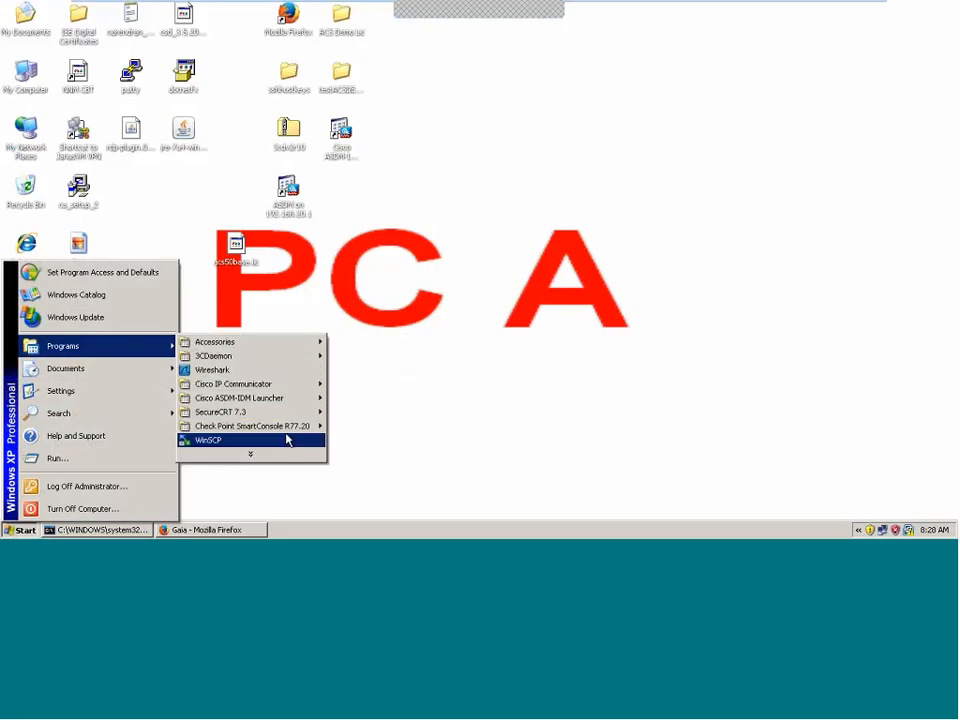
Step: Launch Check Point SmartDashboard R77.20, then minimize the VM back to the host
{"action": "mouse_move", "coordinate": [290, 430]}
{"action": "left_click", "coordinate": [358, 427]}
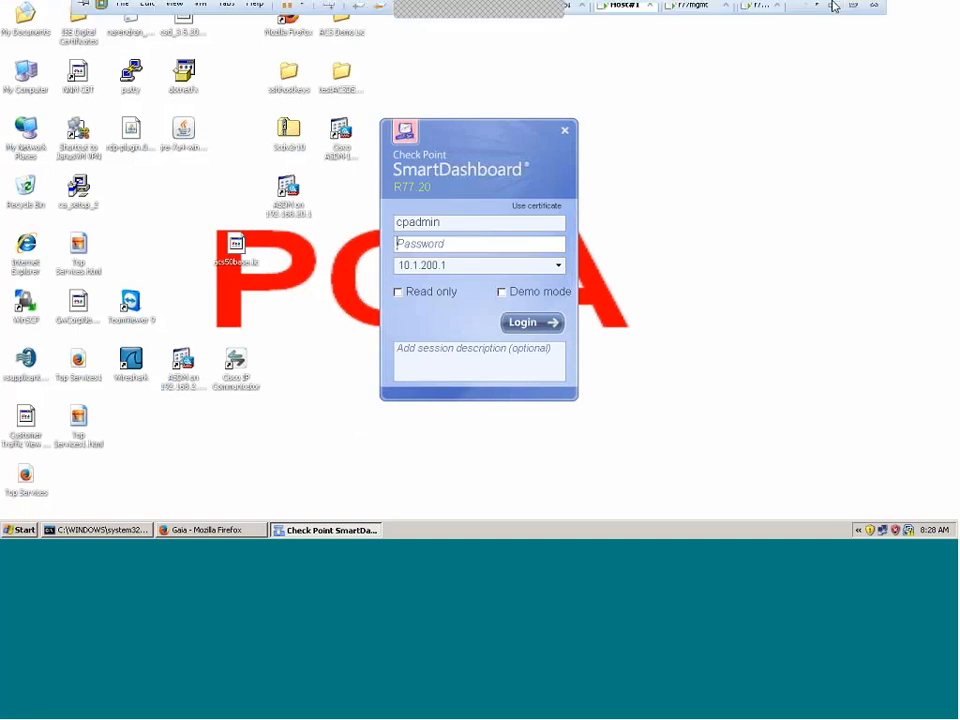
{"action": "left_click", "coordinate": [834, 6]}
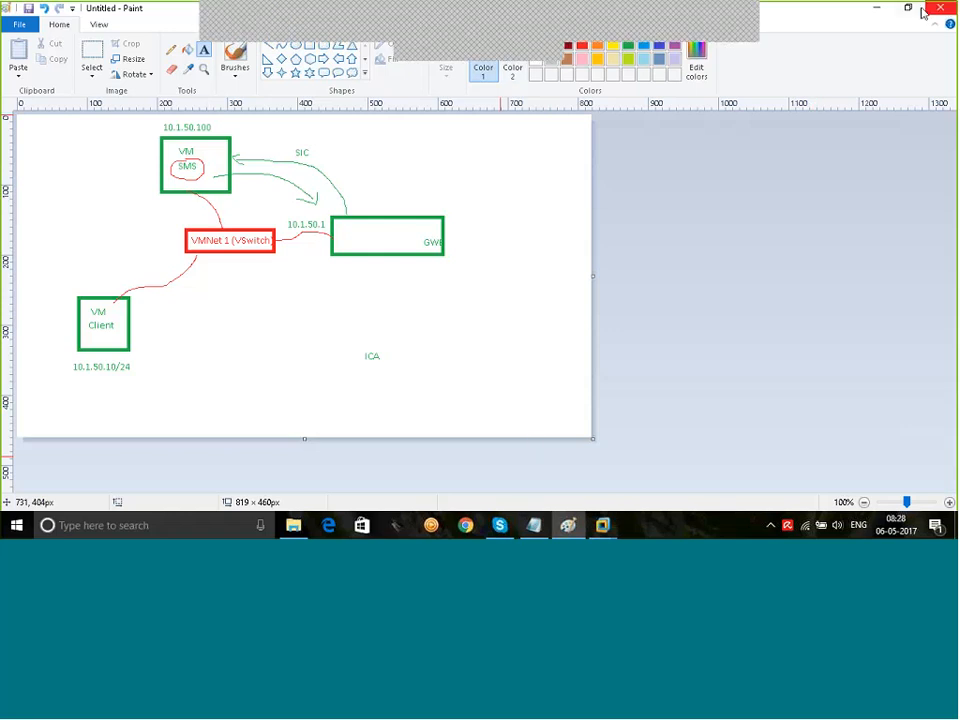
Step: Minimize Paint and restore the Host#1 VM from the VMware taskbar thumbnail
{"action": "left_click", "coordinate": [876, 8]}
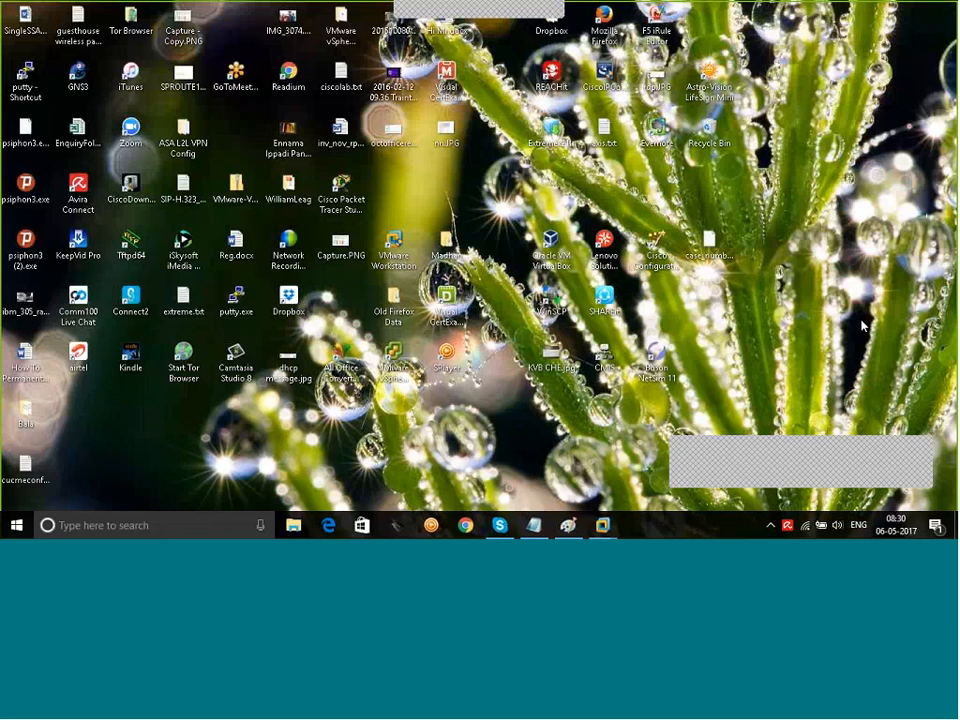
{"action": "mouse_move", "coordinate": [603, 525]}
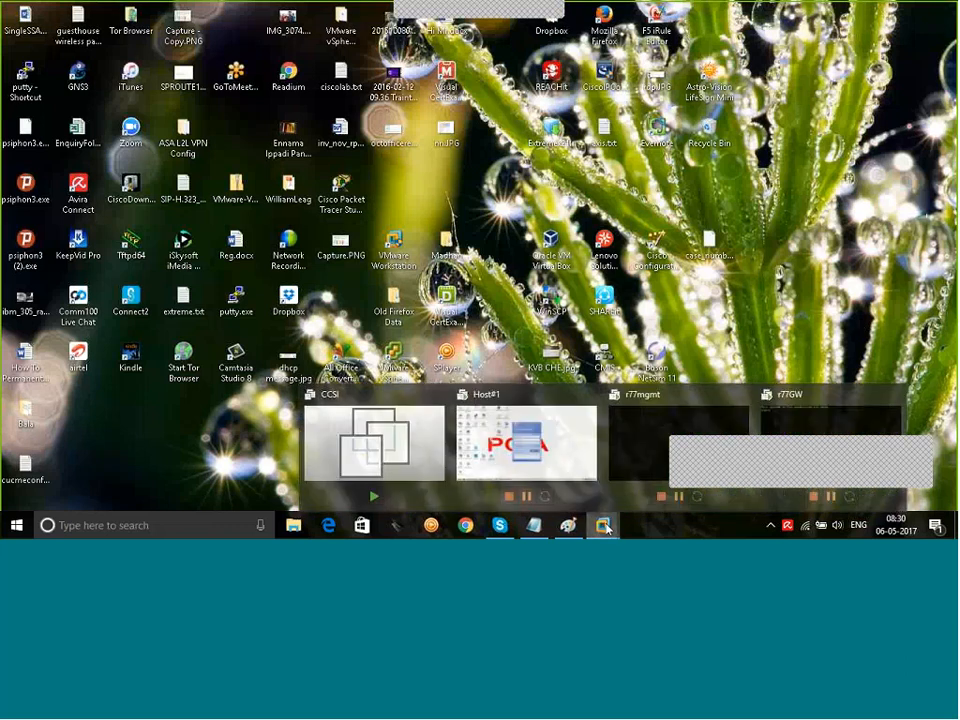
{"action": "left_click", "coordinate": [478, 450]}
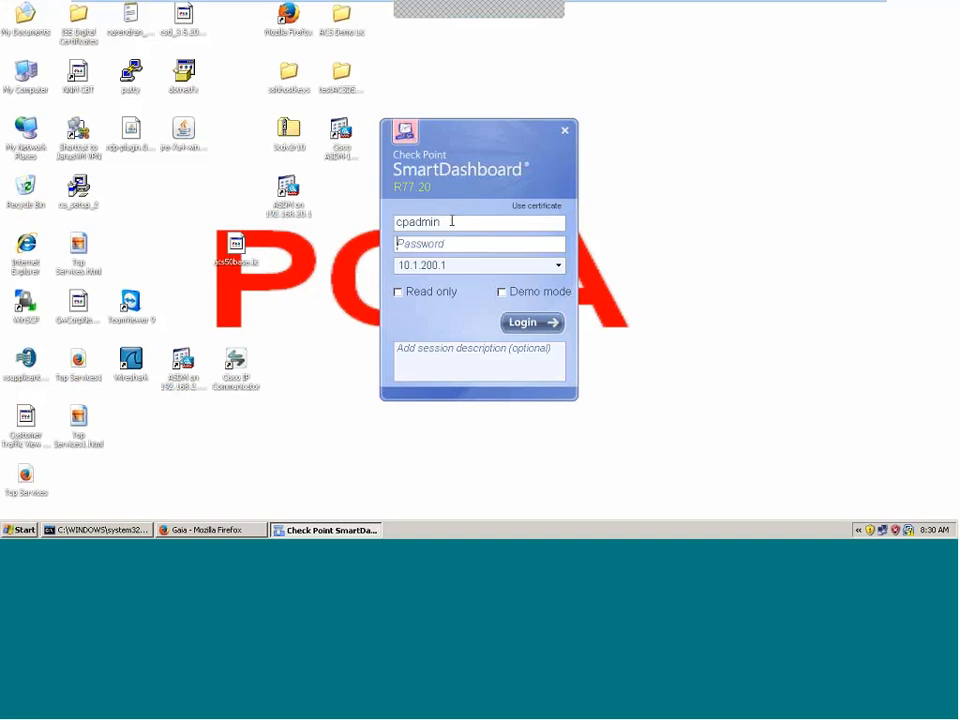
Step: Enter the administrator username and password, and set the server address to 10.1.50.100
{"action": "left_click_drag", "start_coordinate": [451, 221], "coordinate": [366, 222]}
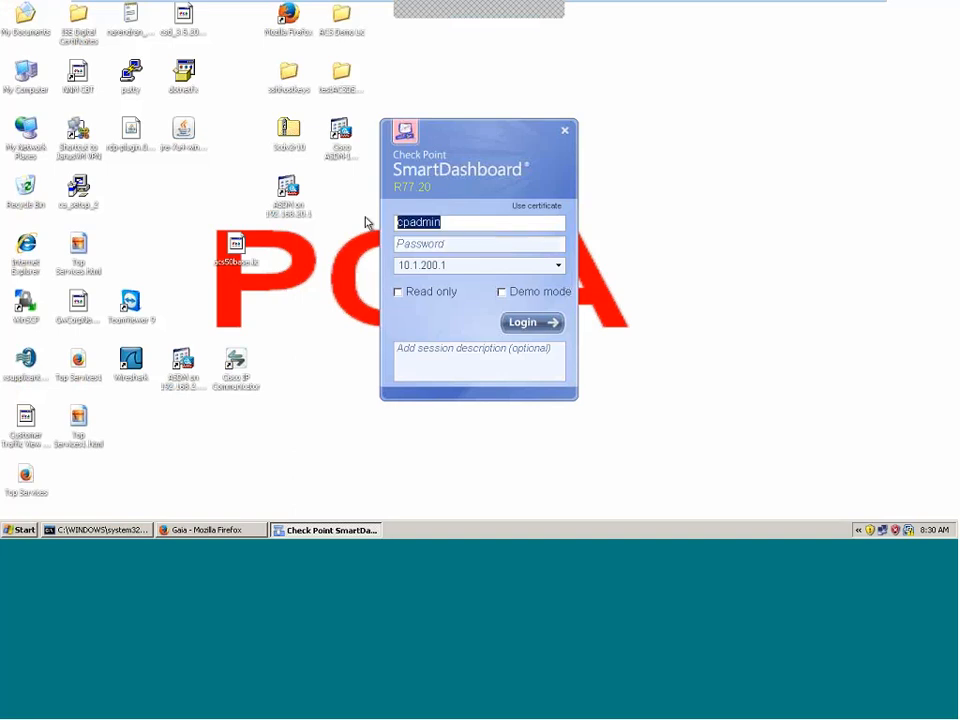
{"action": "key", "text": "Tab"}
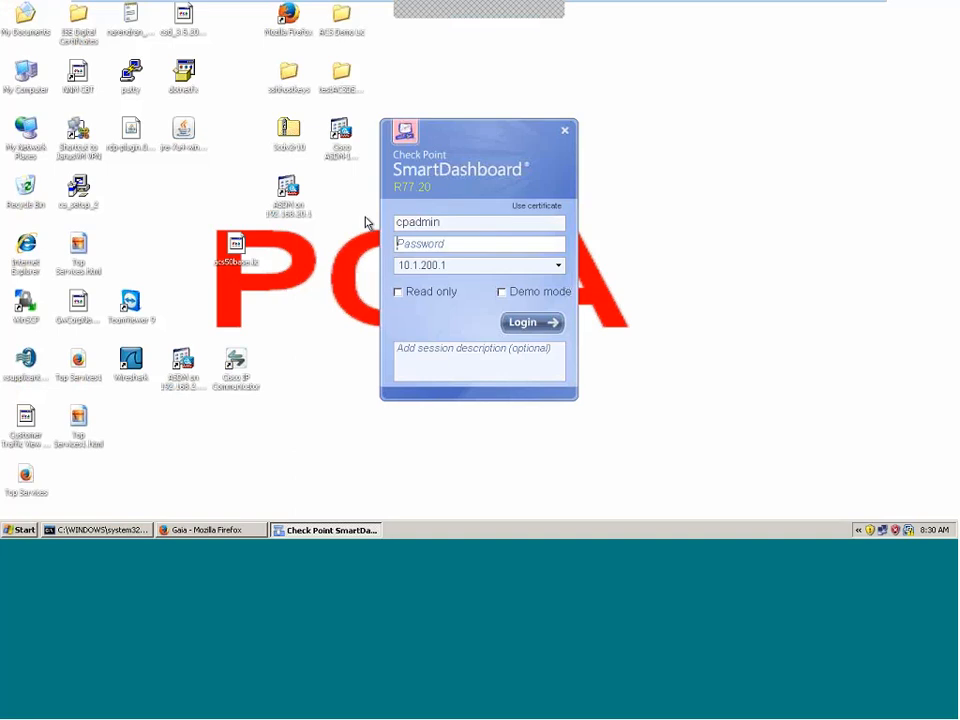
{"action": "key", "text": "Tab"}
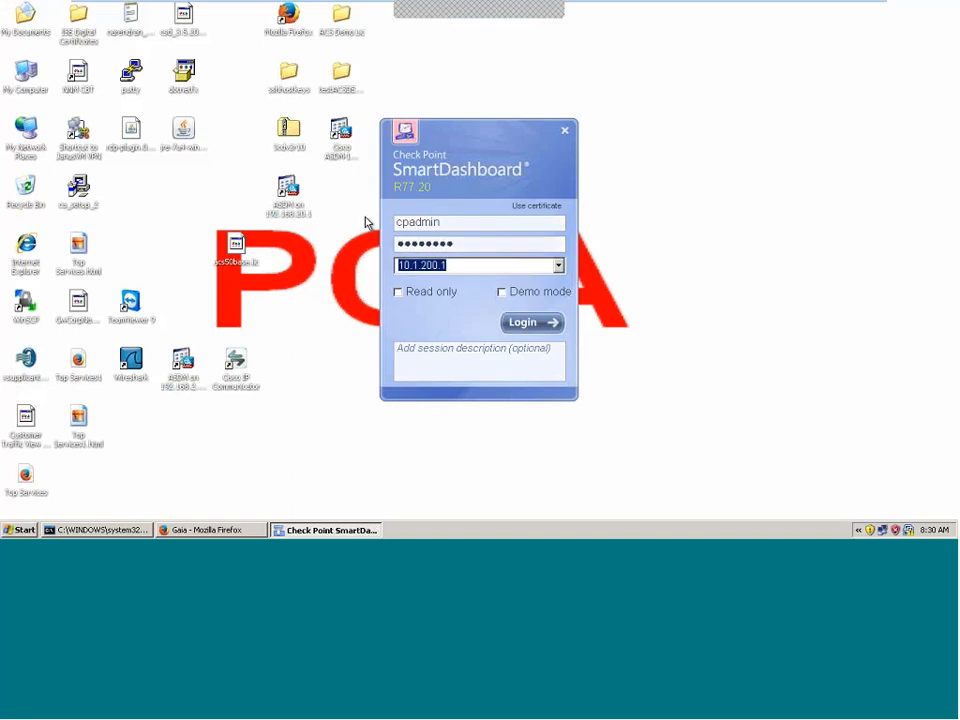
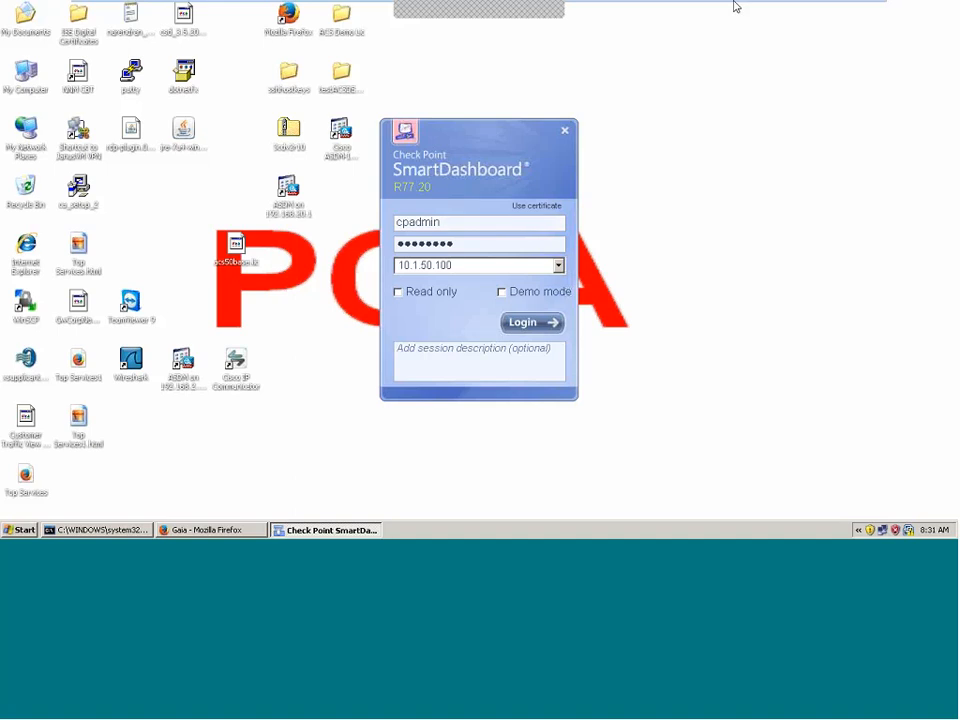
{"action": "mouse_move", "coordinate": [735, 4]}
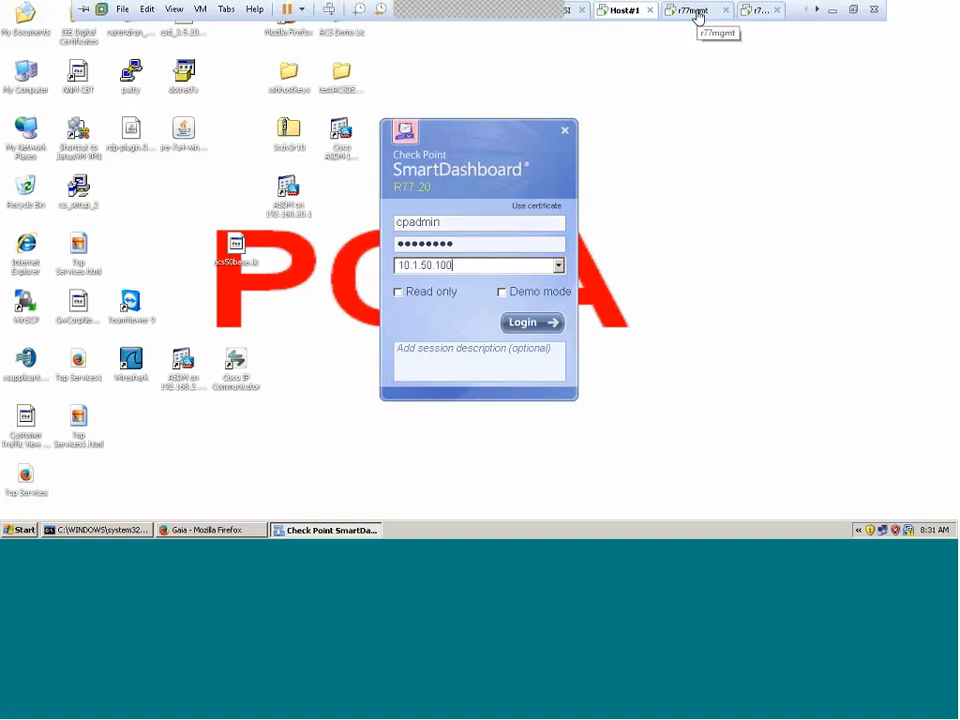
Step: Log in to the r77mgmt console and run cpconfig option 7 to show the certificate fingerprint
{"action": "left_click", "coordinate": [695, 11]}
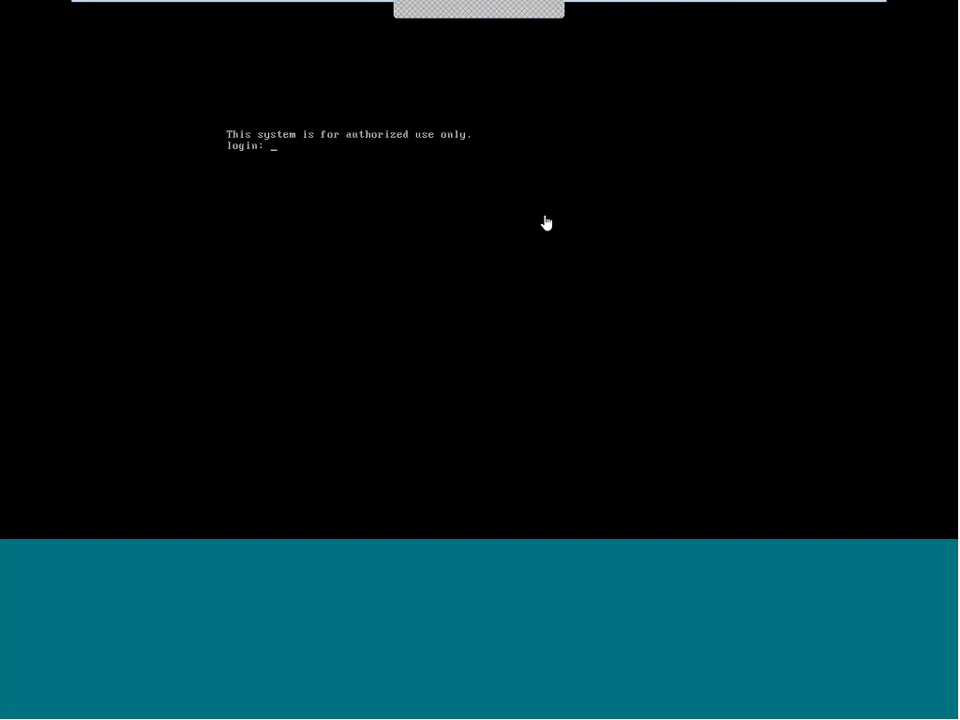
{"action": "type", "text": "admin"}
{"action": "key", "text": "Return"}
{"action": "key", "text": "Return"}
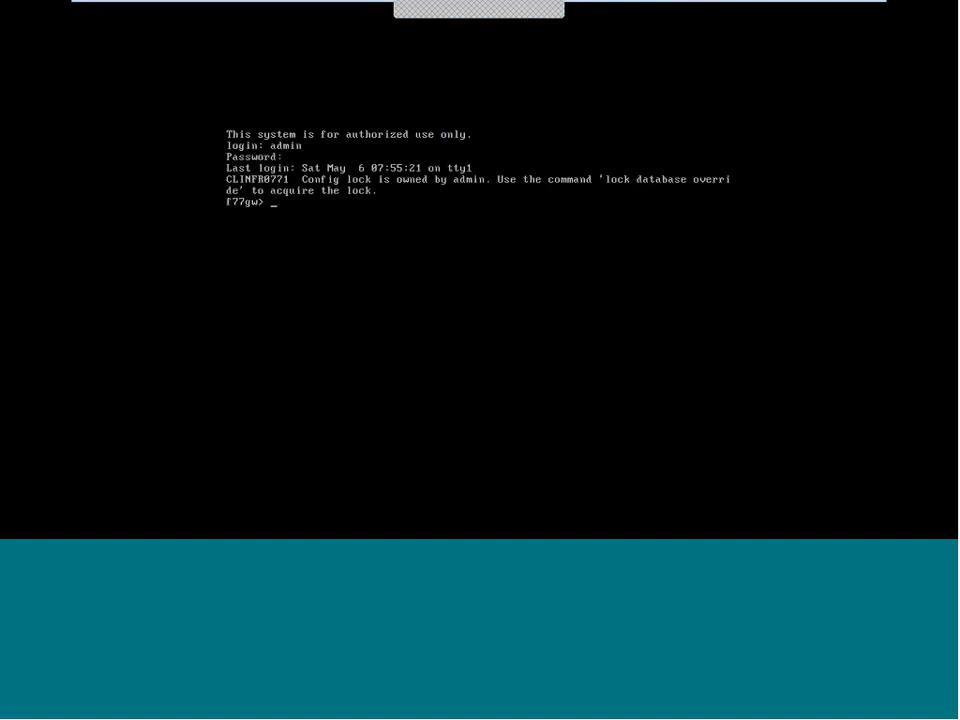
{"action": "type", "text": "cpconfig"}
{"action": "key", "text": "Return"}
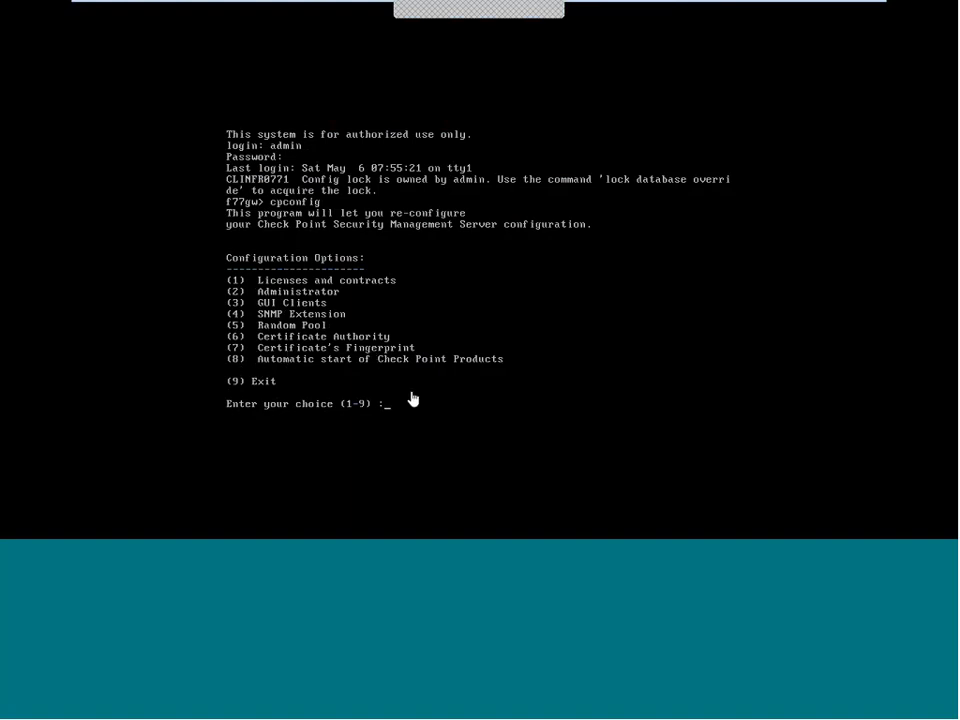
{"action": "type", "text": "7"}
{"action": "key", "text": "Return"}
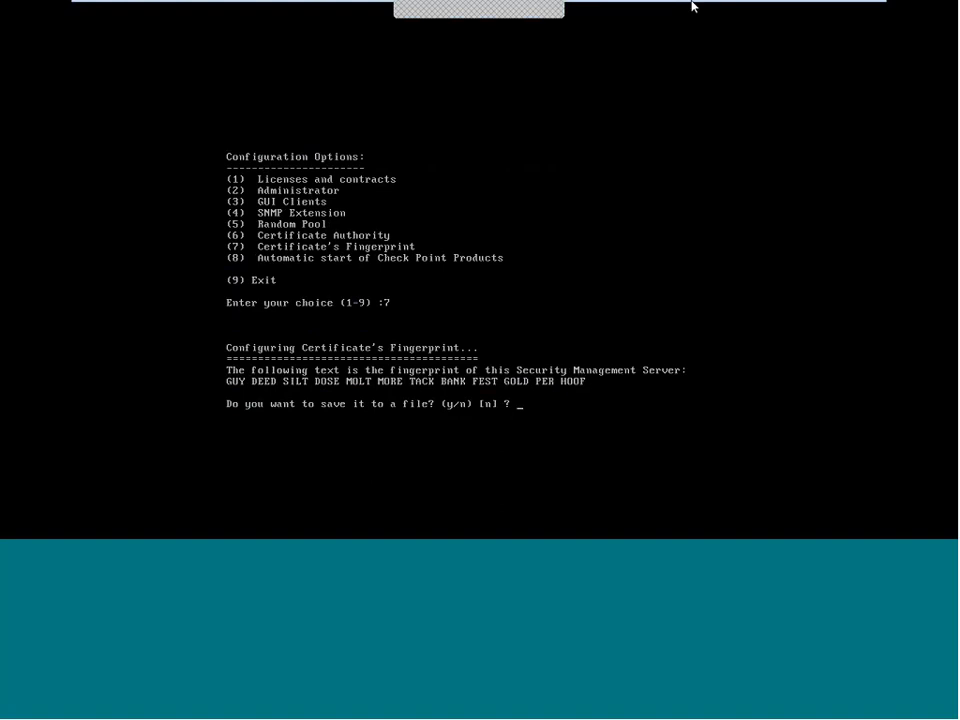
{"action": "left_click", "coordinate": [626, 14]}
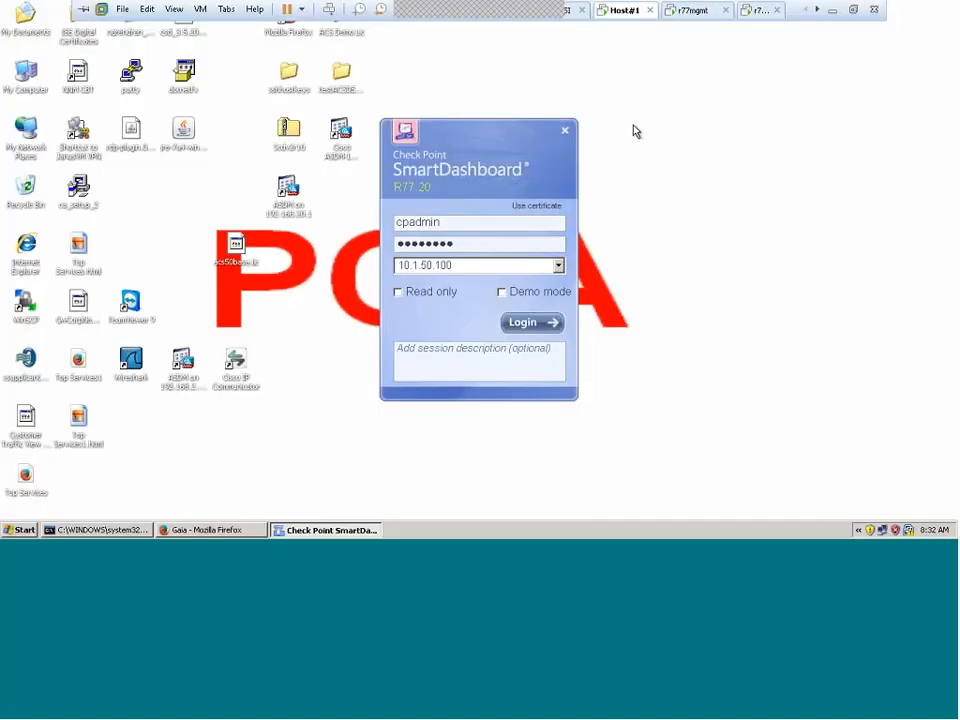
Step: Log in to 10.1.50.100, compare and approve the server fingerprint, then minimize the VM
{"action": "left_click", "coordinate": [552, 323]}
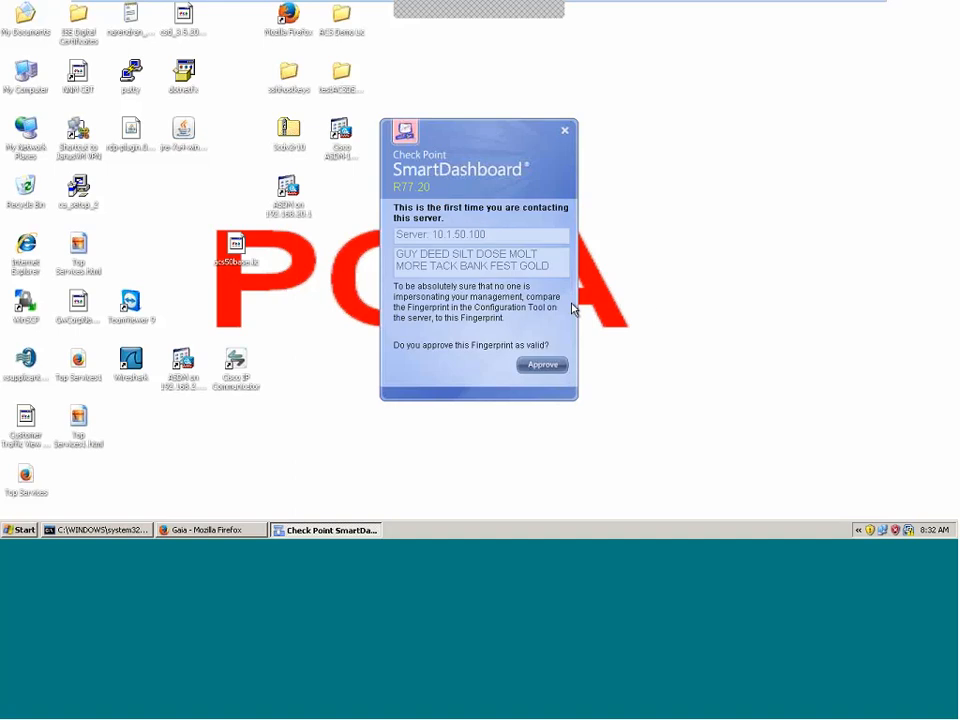
{"action": "left_click", "coordinate": [484, 268]}
{"action": "left_click_drag", "start_coordinate": [502, 268], "coordinate": [518, 262]}
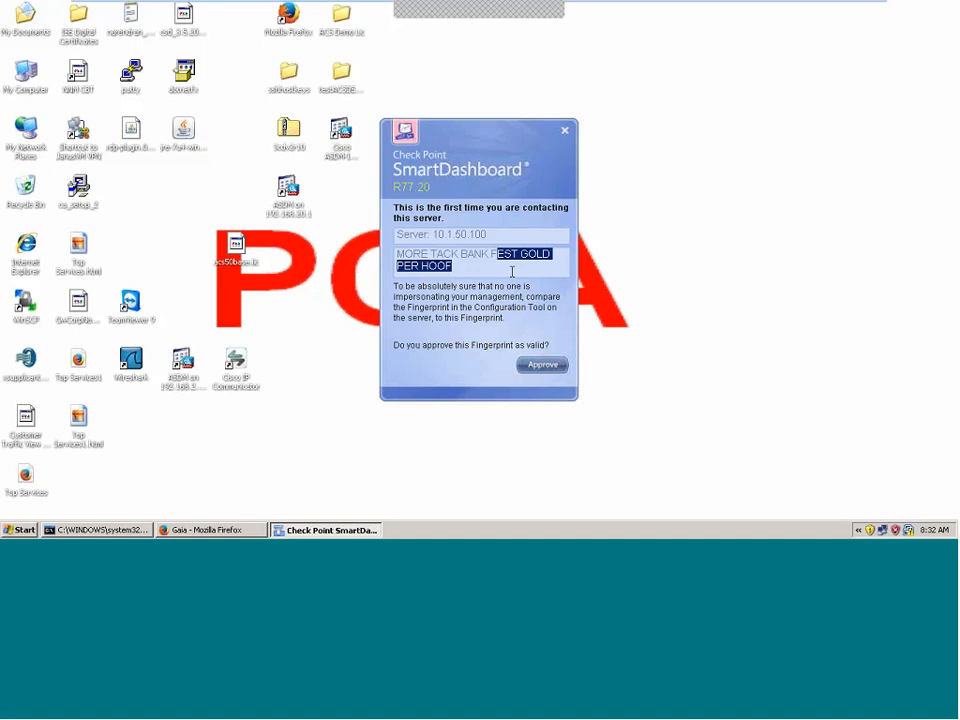
{"action": "left_click", "coordinate": [536, 365]}
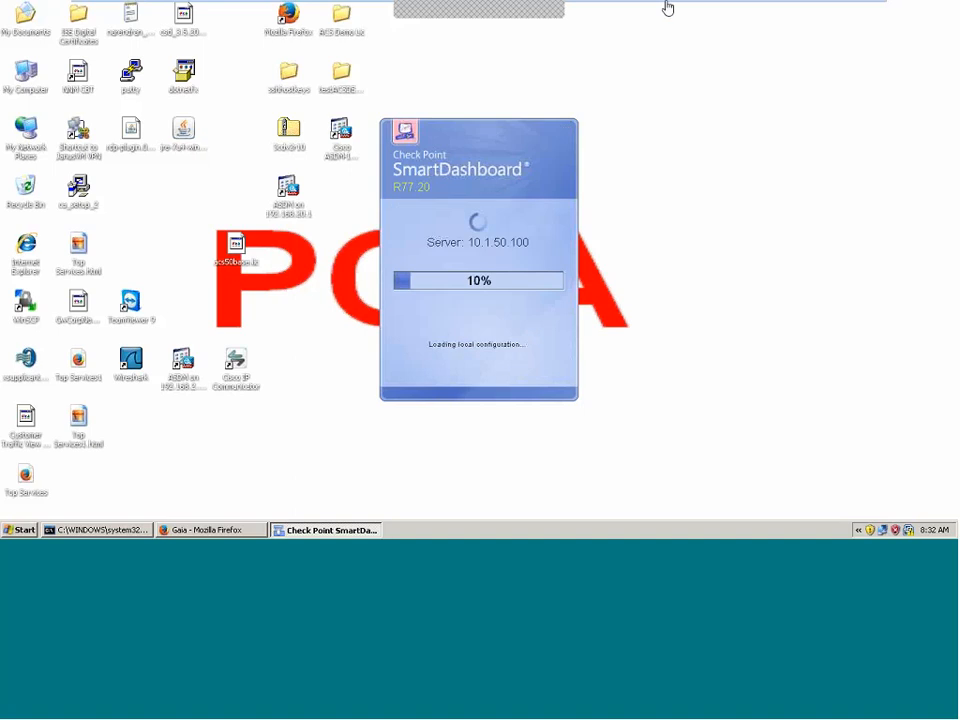
{"action": "mouse_move", "coordinate": [686, 10]}
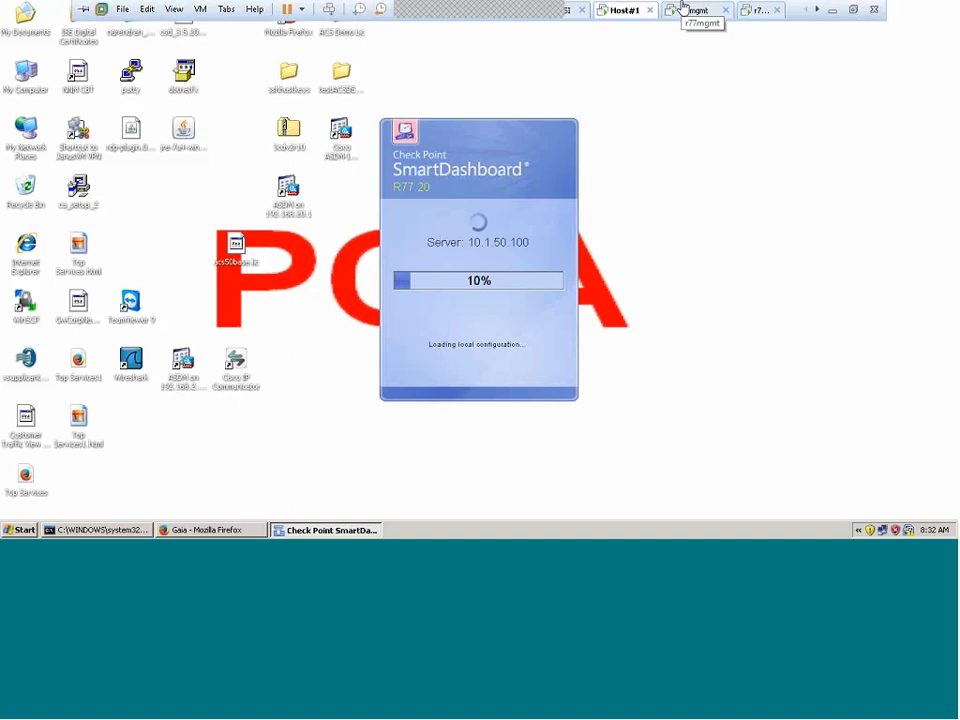
{"action": "left_click", "coordinate": [833, 10]}
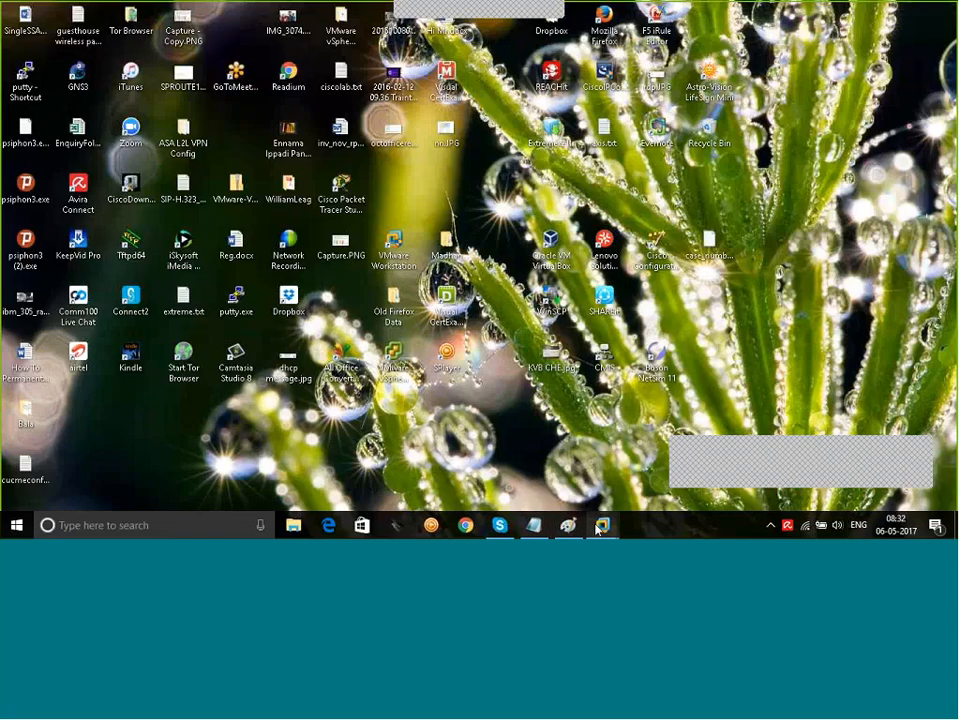
Step: Restore the HostPC VM window running SmartDashboard from the VMware taskbar preview
{"action": "mouse_move", "coordinate": [533, 511]}
{"action": "left_click", "coordinate": [527, 455]}
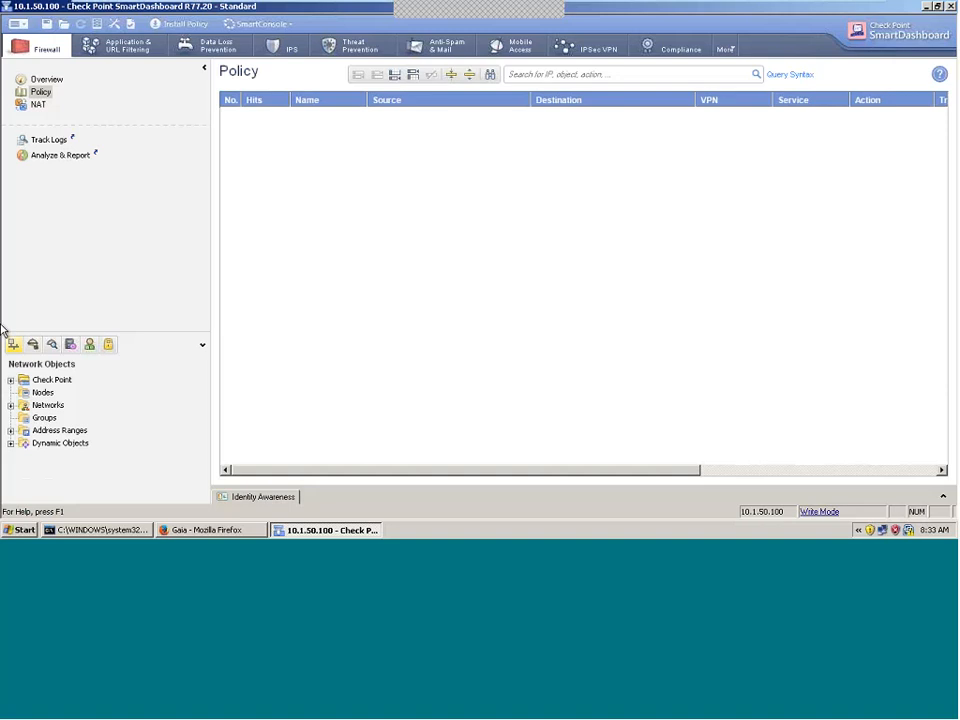
Step: Expand the Check Point objects group and open its right-click Check Point submenu
{"action": "left_click", "coordinate": [56, 384]}
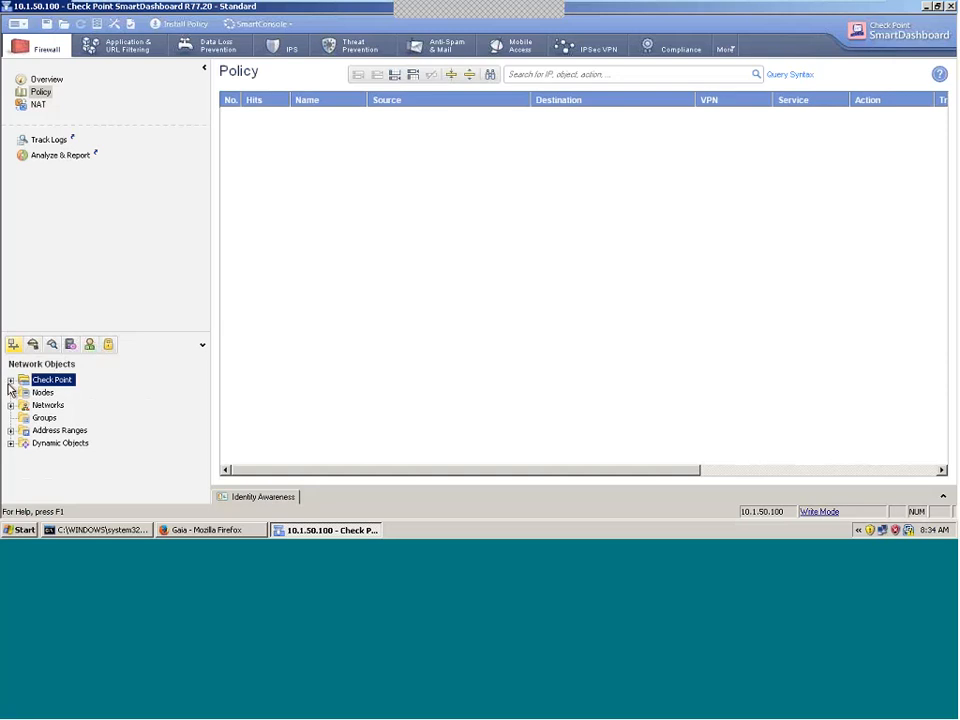
{"action": "left_click", "coordinate": [10, 381]}
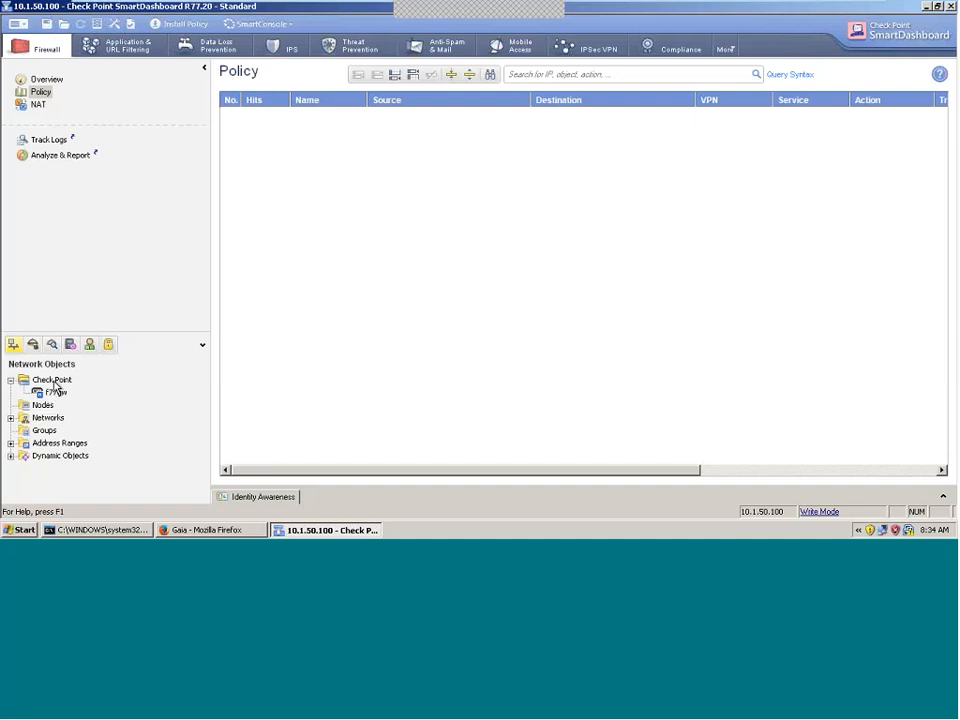
{"action": "right_click", "coordinate": [55, 383]}
{"action": "mouse_move", "coordinate": [88, 388]}
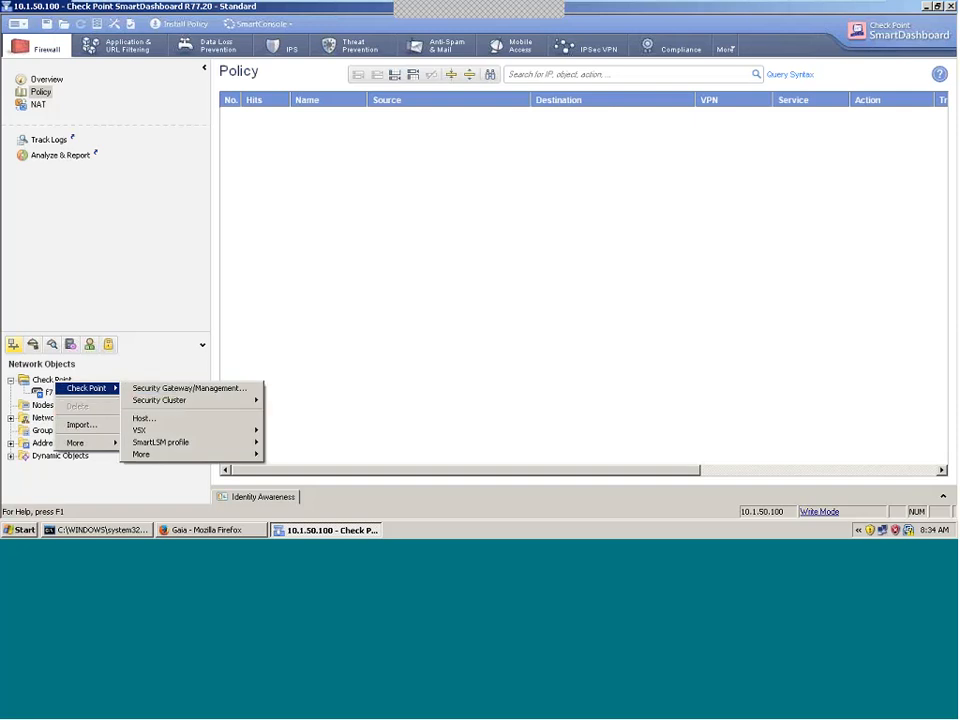
Step: Choose Security Gateway/Management… and create the gateway in Wizard Mode
{"action": "left_click", "coordinate": [183, 391]}
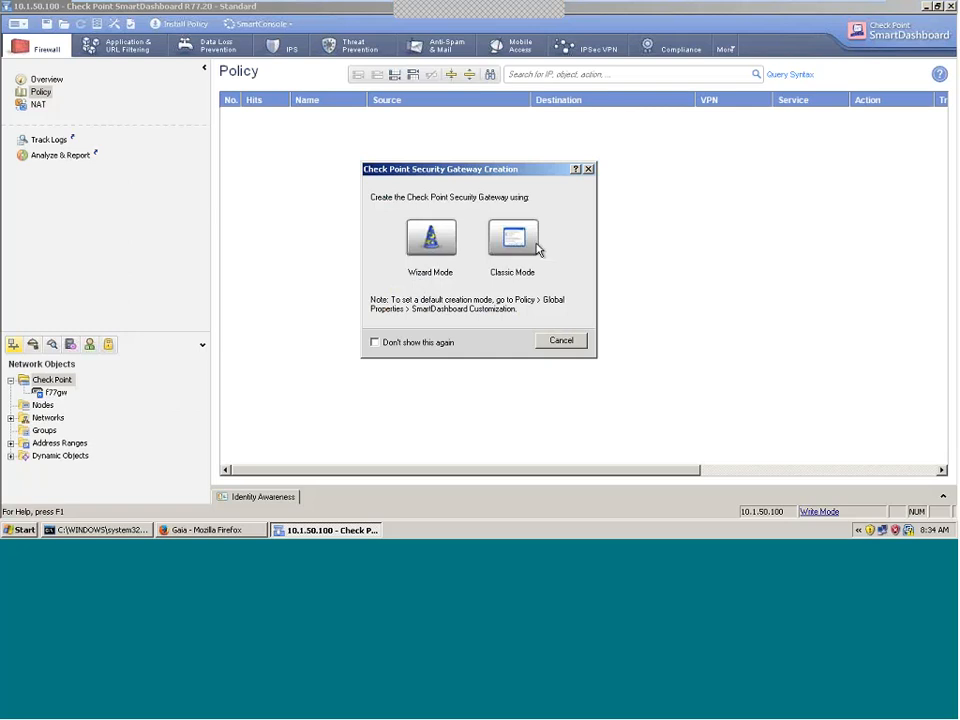
{"action": "left_click", "coordinate": [445, 253]}
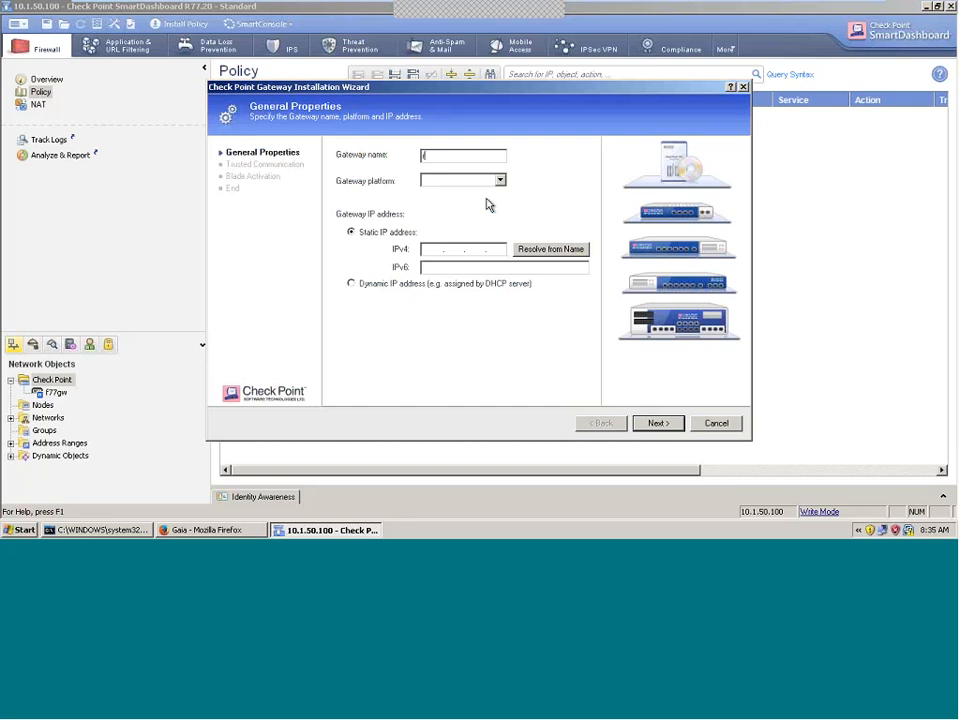
Step: Name the gateway r77gwchennai, set its platform to Open server and its IPv4 address to 10.1.50.1
{"action": "type", "text": "r77gwchennai"}
{"action": "left_click", "coordinate": [453, 181]}
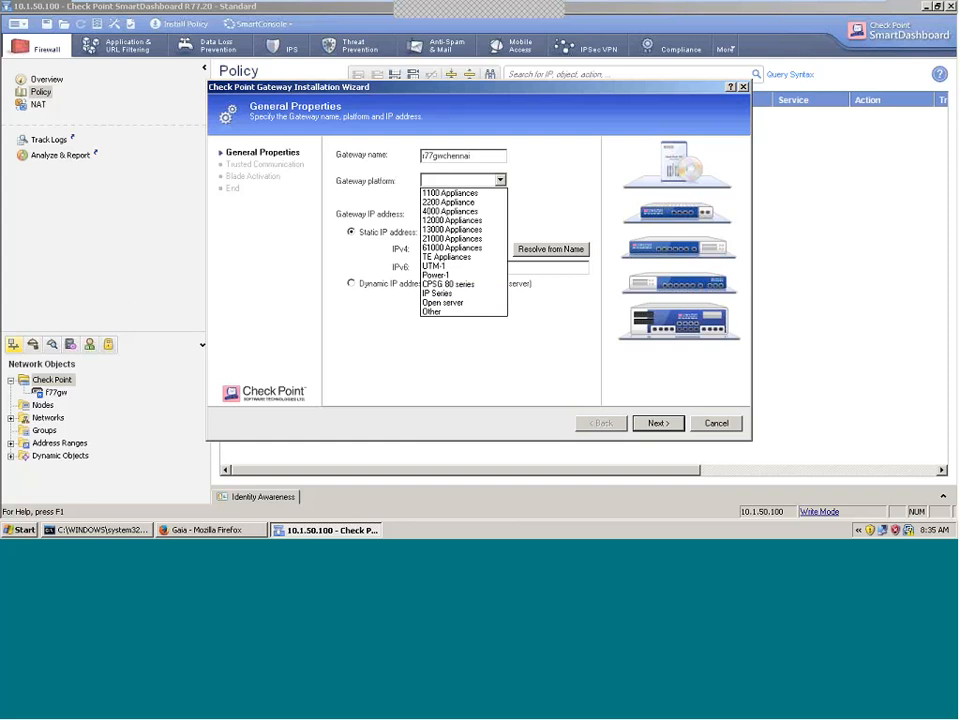
{"action": "left_click", "coordinate": [471, 303]}
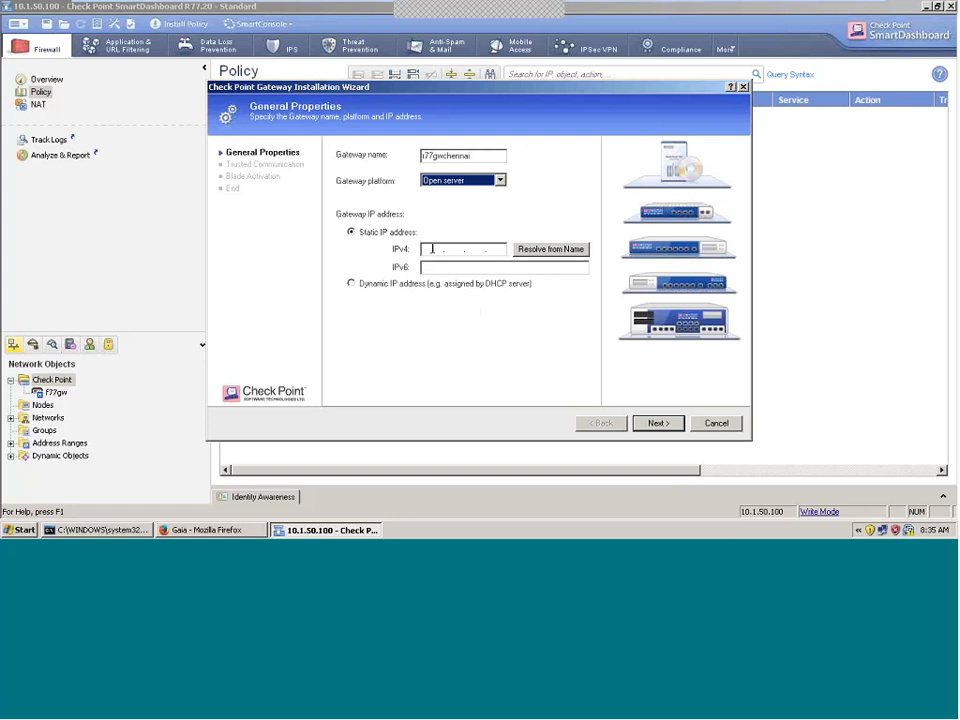
{"action": "left_click", "coordinate": [432, 250]}
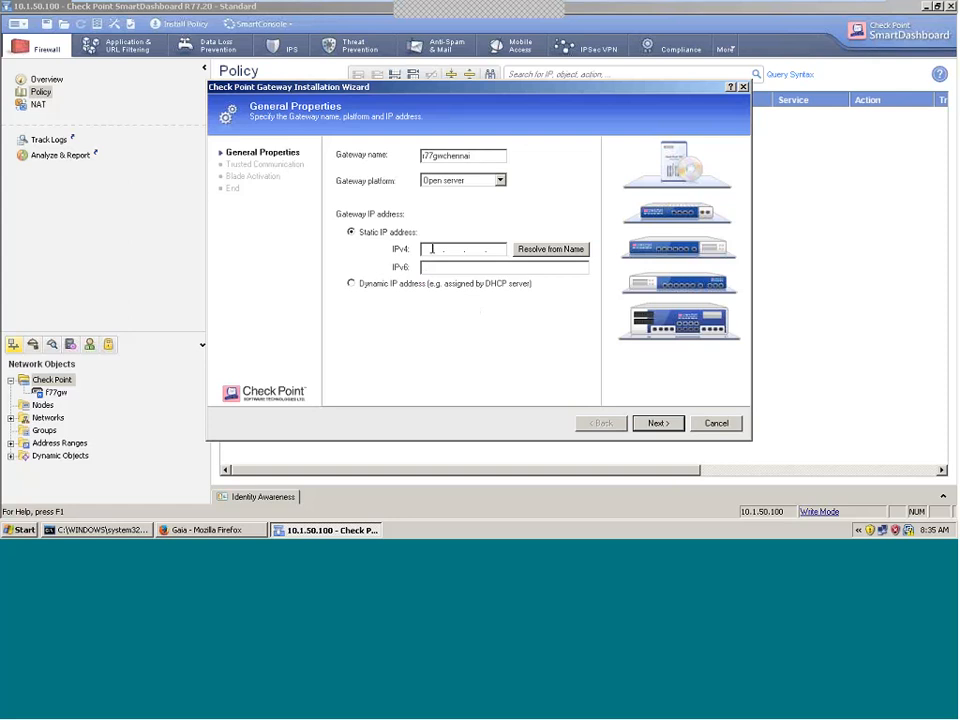
{"action": "type", "text": "10 . 1 . 50 . 1"}
{"action": "left_click", "coordinate": [660, 424]}
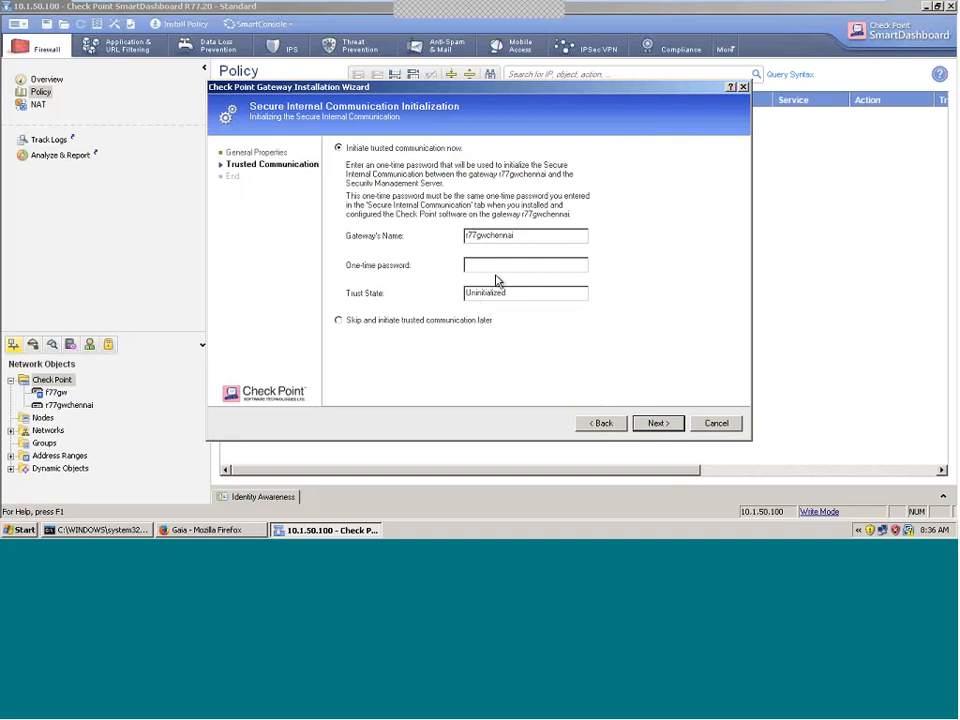
Step: Initialize trust with the one-time password, close topology results showing eth0, and finish without editing properties
{"action": "type", "text": "********"}
{"action": "key", "text": "Return"}
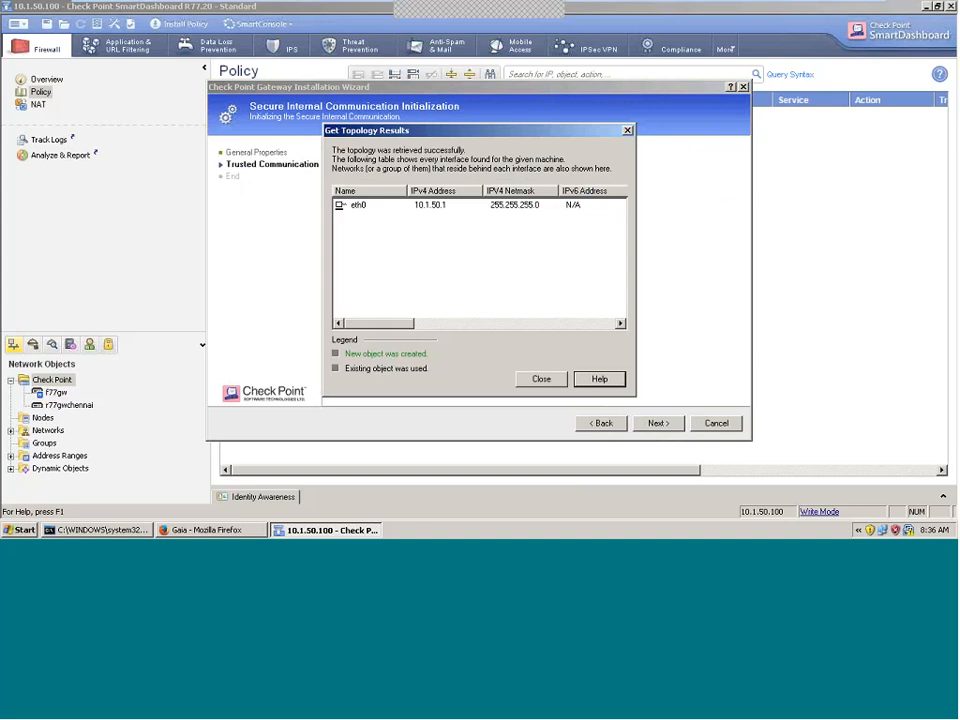
{"action": "left_click", "coordinate": [350, 210]}
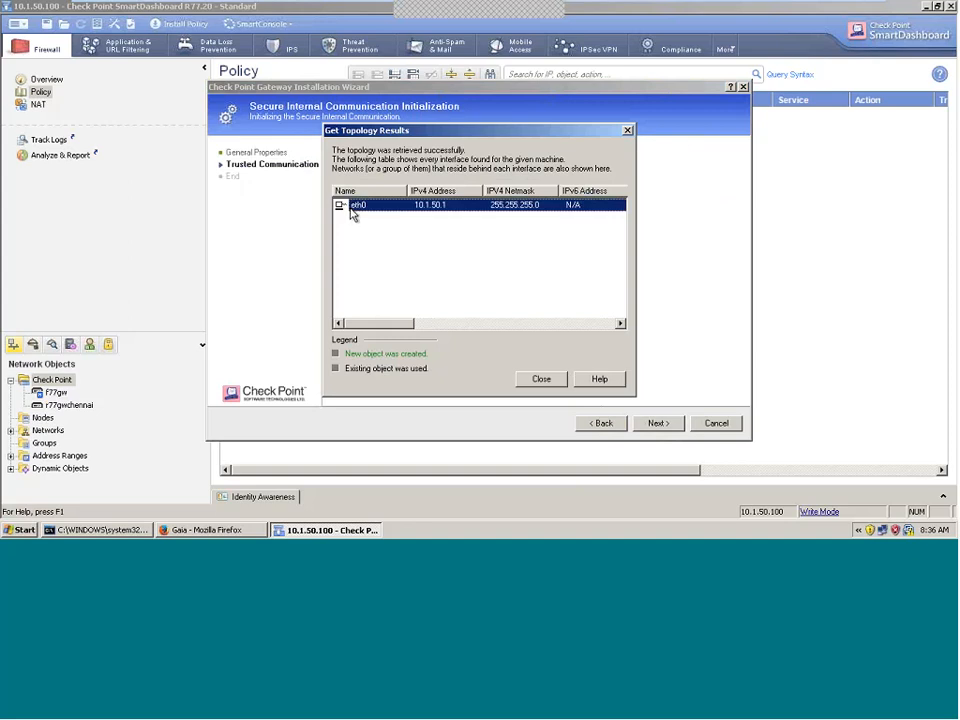
{"action": "left_click", "coordinate": [536, 380]}
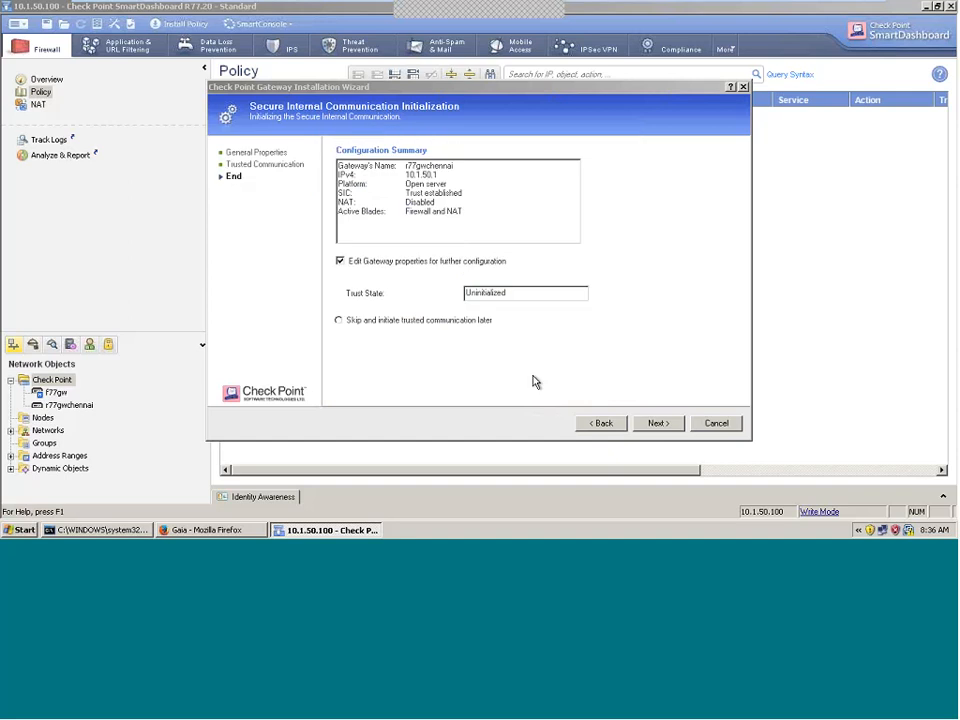
{"action": "left_click", "coordinate": [341, 261]}
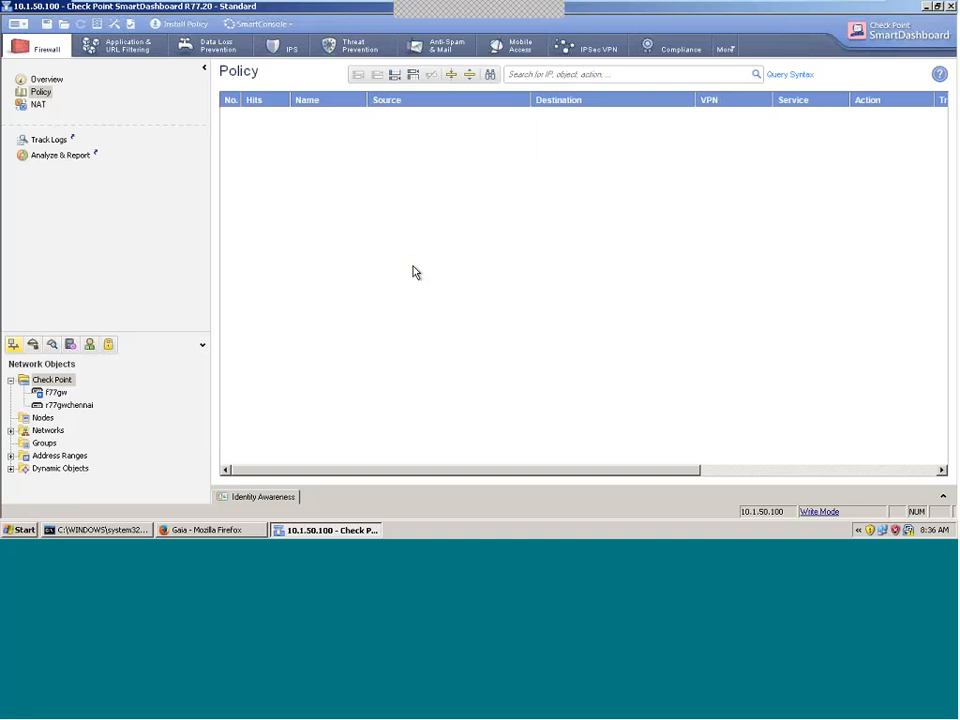
Step: Save the database, then compare f77gw and r77gwchennai in the Network Objects tree
{"action": "left_click", "coordinate": [46, 24]}
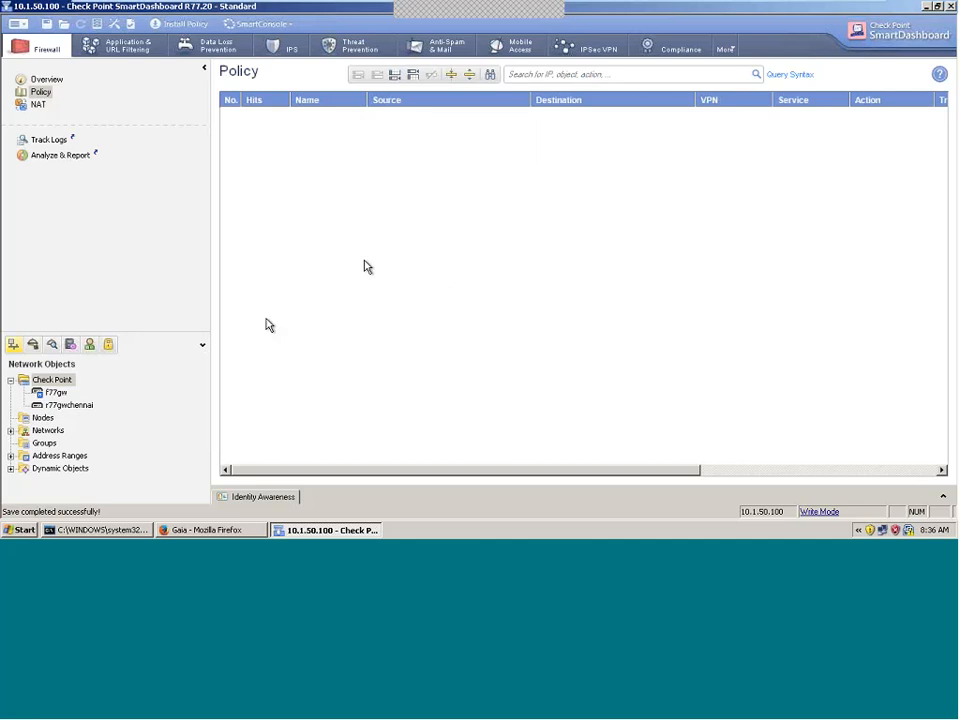
{"action": "left_click", "coordinate": [56, 392]}
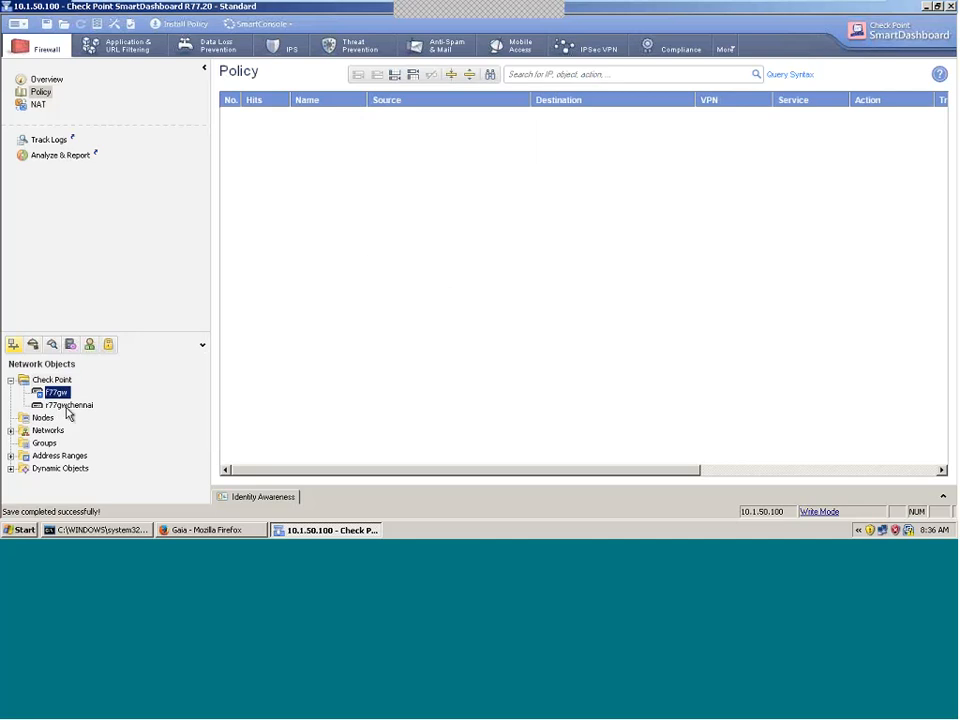
{"action": "left_click", "coordinate": [64, 407]}
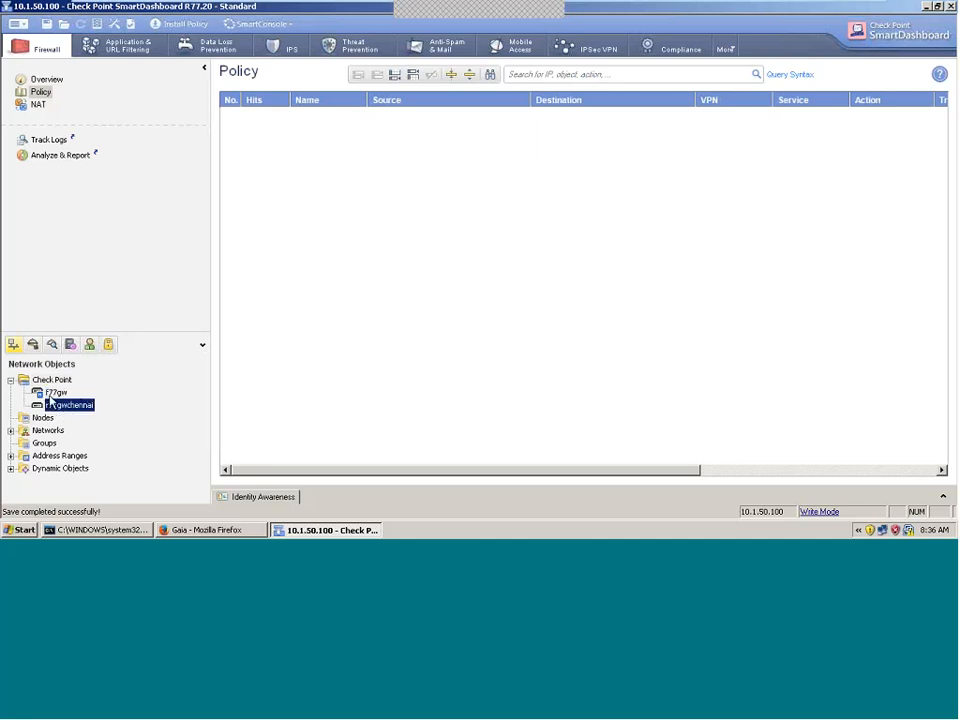
{"action": "left_click", "coordinate": [55, 396]}
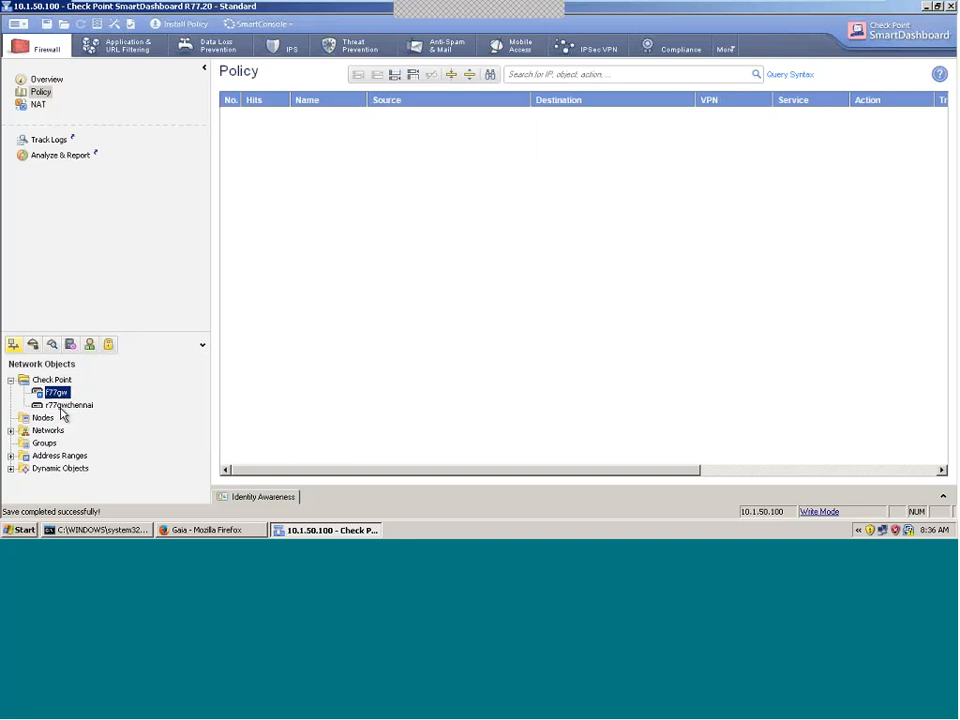
{"action": "left_click", "coordinate": [66, 406]}
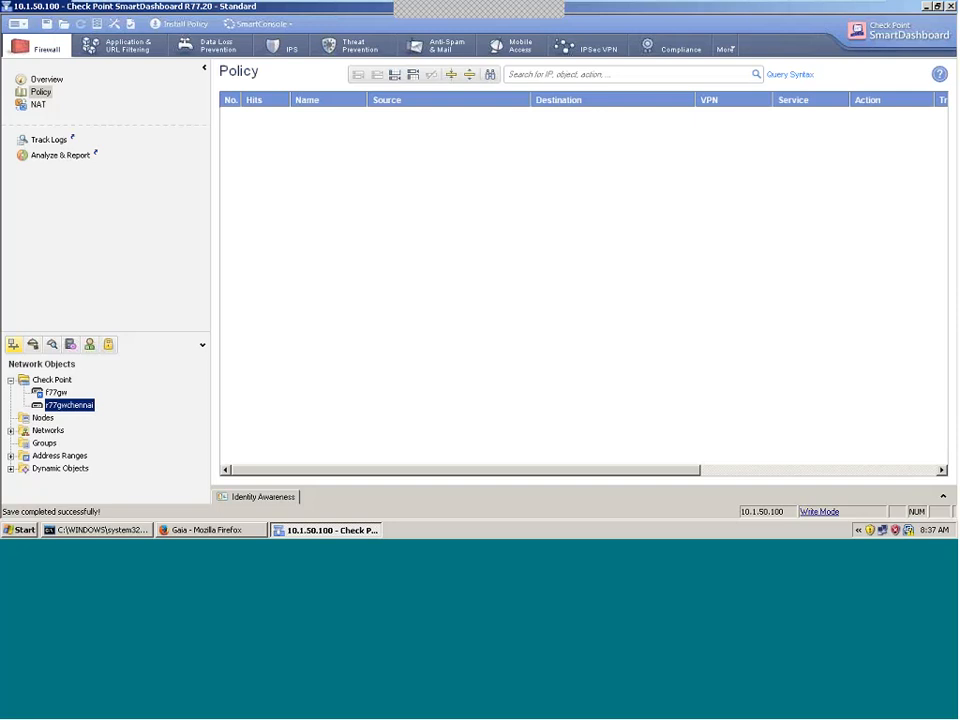
Step: Exit the full-screen virtual machine and bring Paint's network diagram to the front
{"action": "mouse_move", "coordinate": [947, 4]}
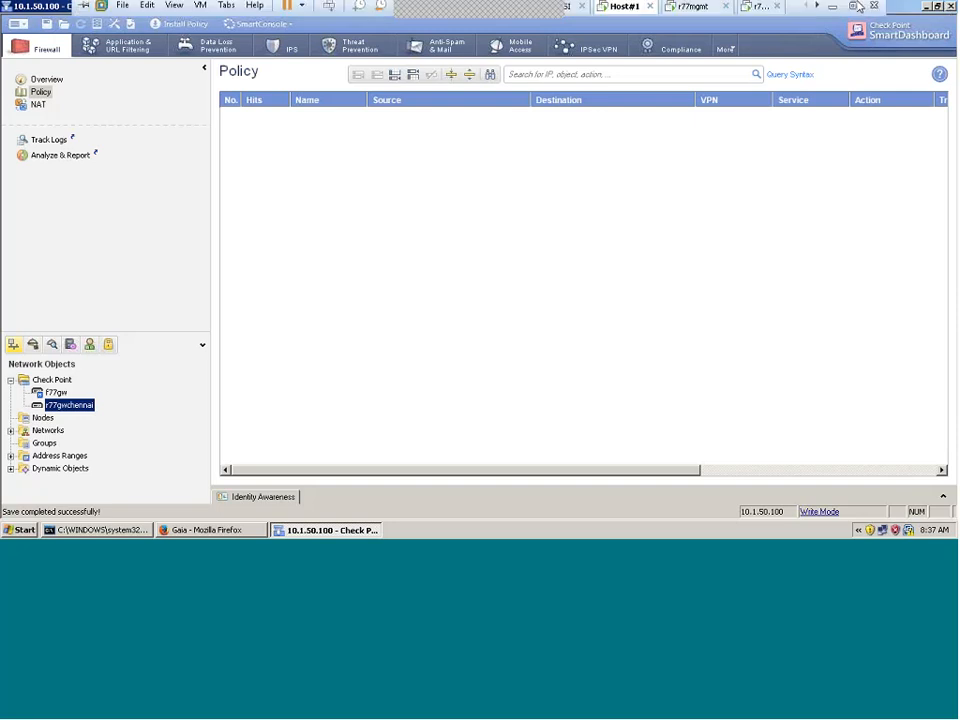
{"action": "left_click", "coordinate": [831, 9]}
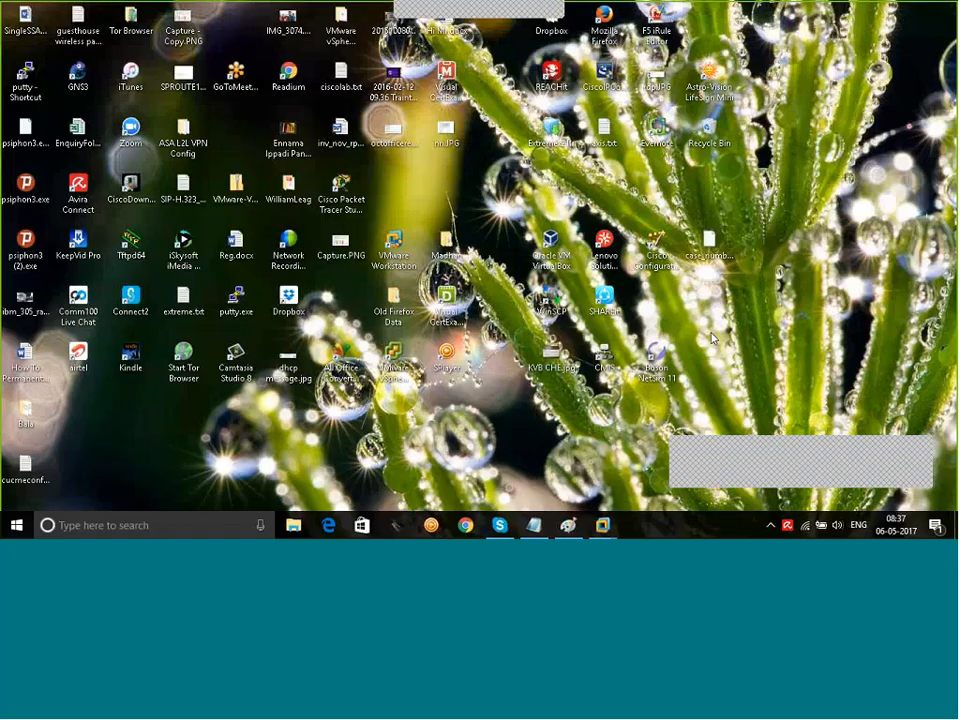
{"action": "left_click", "coordinate": [568, 525]}
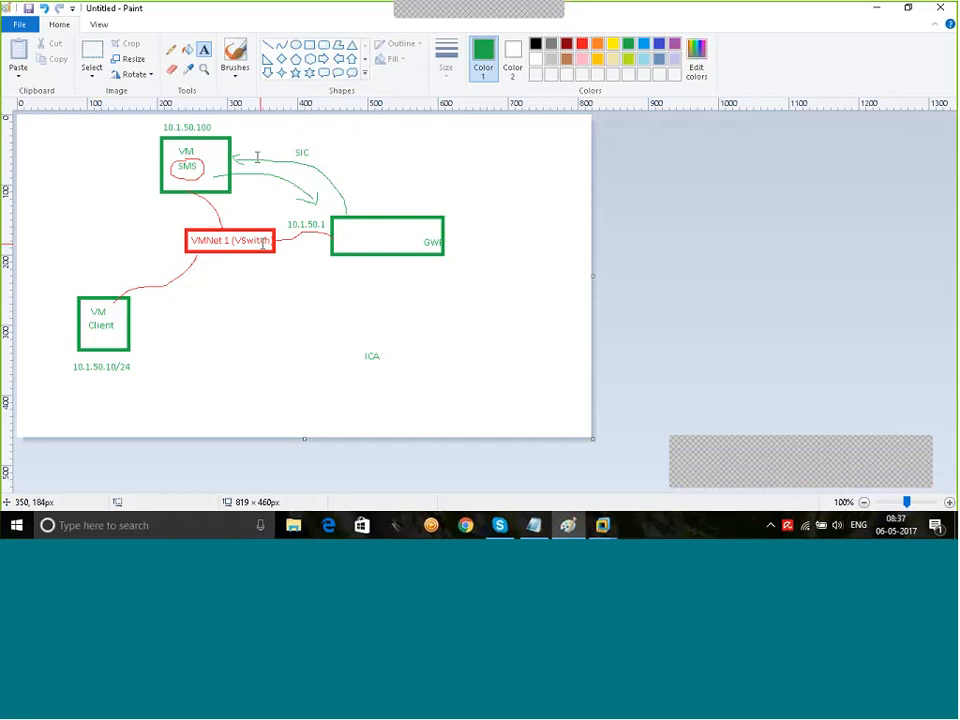
Step: Sketch a red cloud off the GW box with a small circle linked toward ICA
{"action": "left_click", "coordinate": [171, 50]}
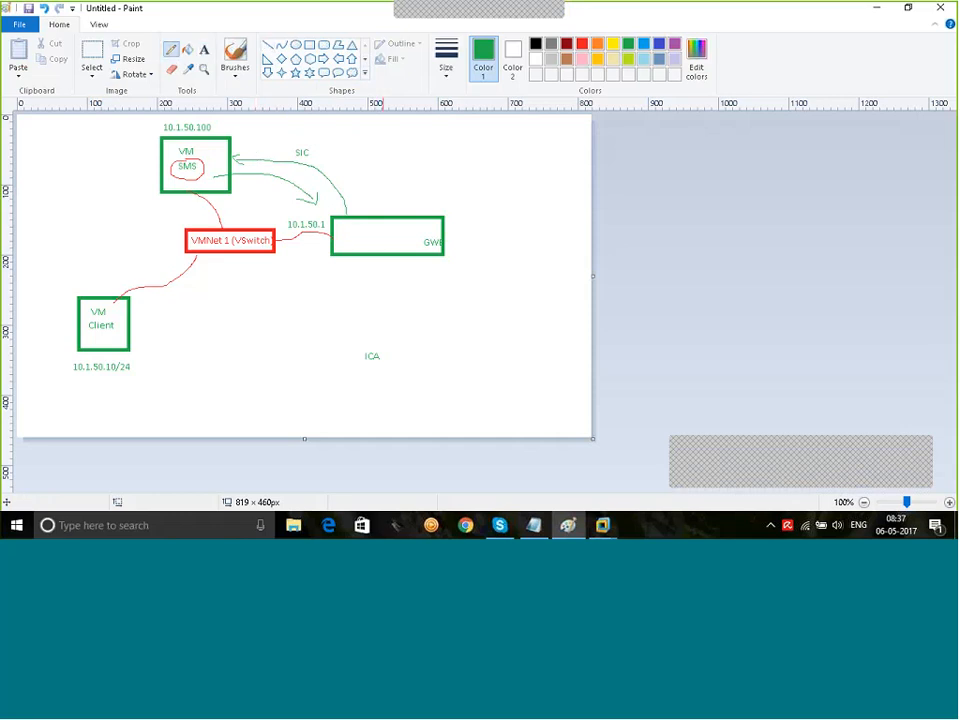
{"action": "left_click", "coordinate": [581, 44]}
{"action": "mouse_move", "coordinate": [444, 234]}
{"action": "left_mouse_down"}
{"action": "mouse_move", "coordinate": [556, 186]}
{"action": "mouse_move", "coordinate": [528, 255]}
{"action": "mouse_move", "coordinate": [502, 195]}
{"action": "left_mouse_up"}
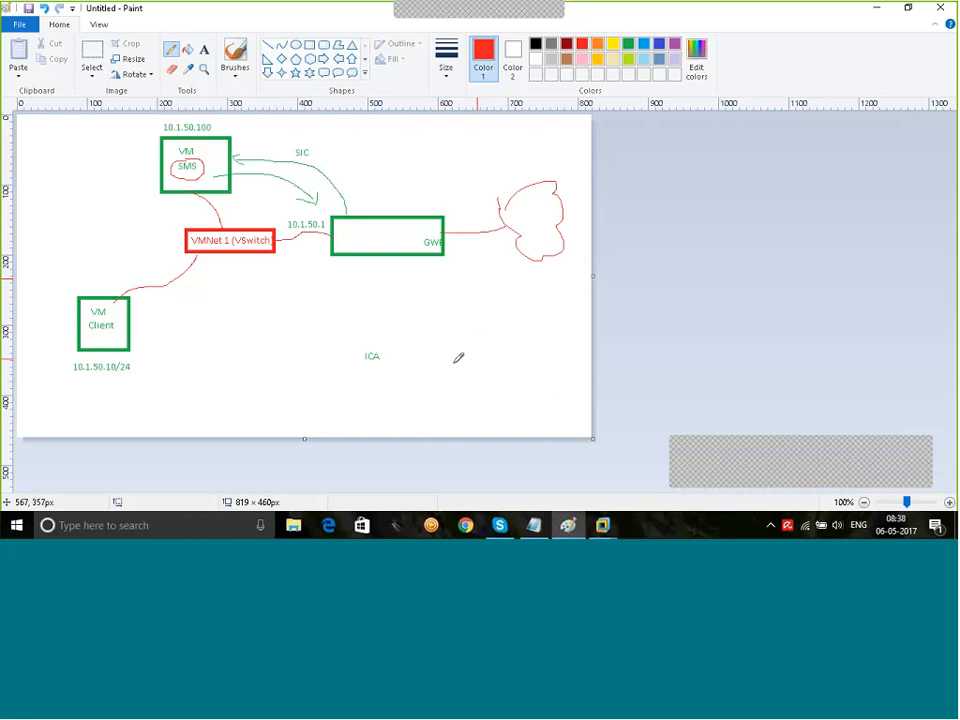
{"action": "mouse_move", "coordinate": [507, 352]}
{"action": "left_mouse_down"}
{"action": "mouse_move", "coordinate": [490, 353]}
{"action": "mouse_move", "coordinate": [506, 382]}
{"action": "mouse_move", "coordinate": [529, 369]}
{"action": "mouse_move", "coordinate": [514, 349]}
{"action": "mouse_move", "coordinate": [546, 321]}
{"action": "mouse_move", "coordinate": [550, 258]}
{"action": "left_mouse_up"}
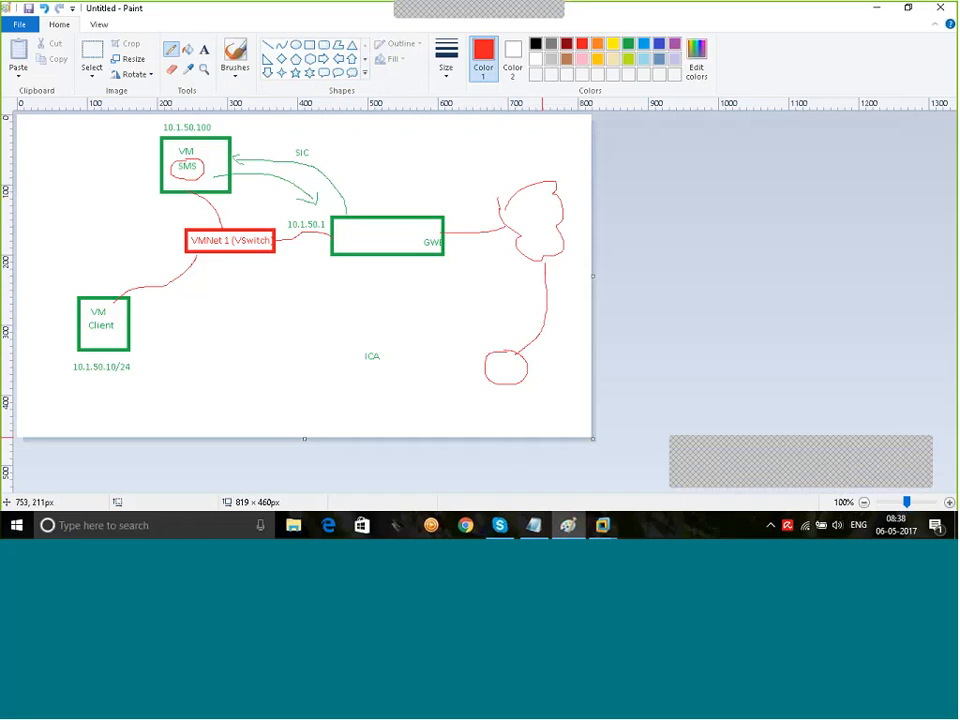
{"action": "left_click_drag", "start_coordinate": [487, 374], "coordinate": [360, 380]}
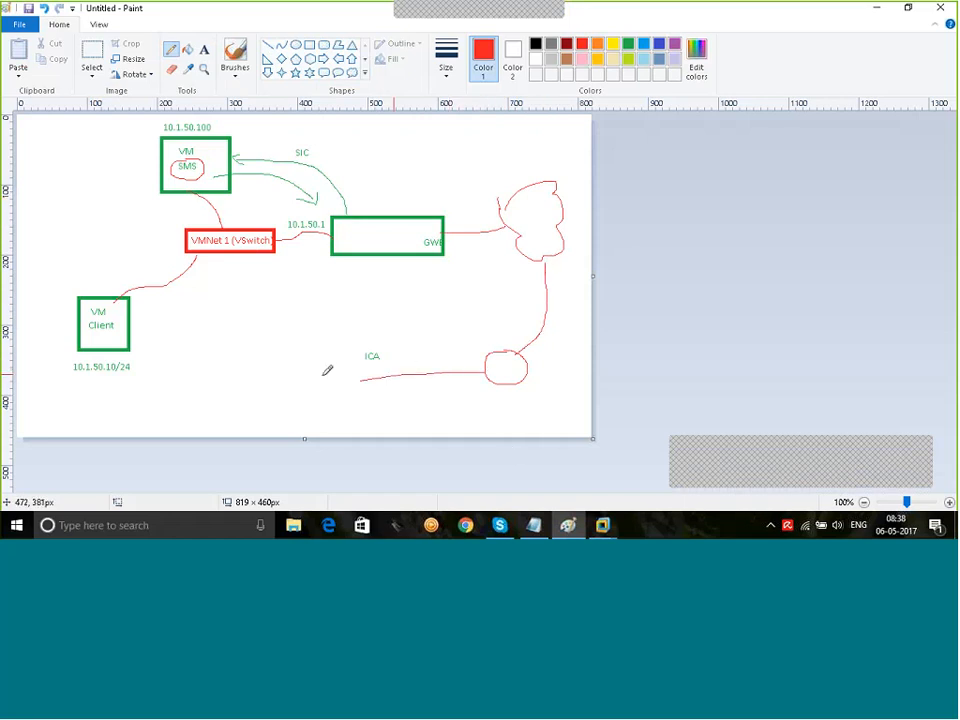
Step: Draw a red rectangle under the ICA label
{"action": "left_click", "coordinate": [323, 44]}
{"action": "left_click_drag", "start_coordinate": [308, 361], "coordinate": [379, 405]}
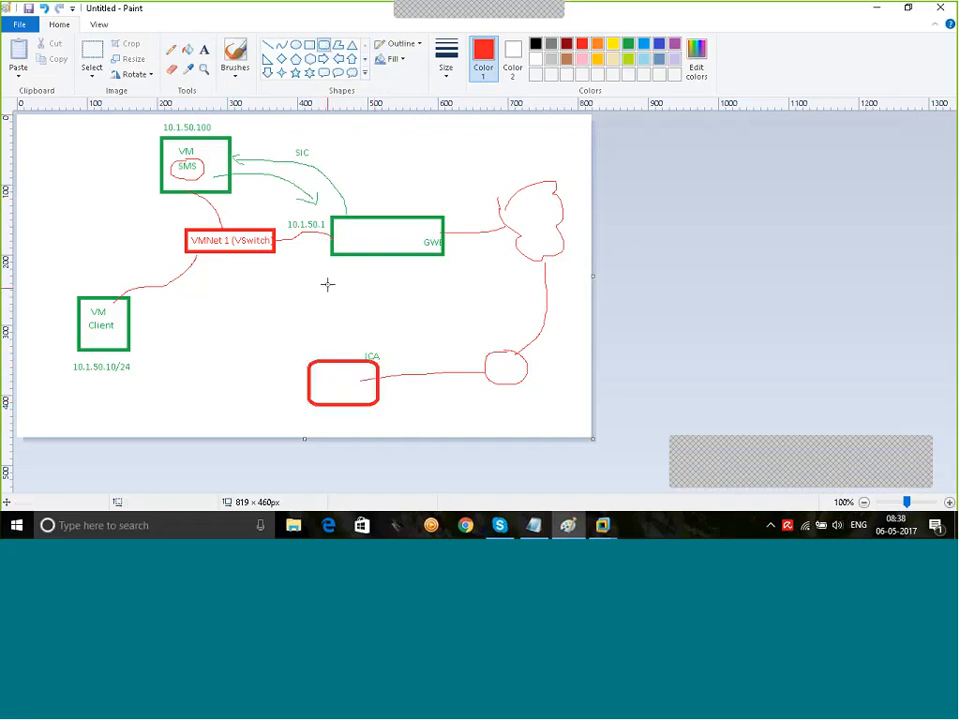
{"action": "left_click", "coordinate": [171, 49]}
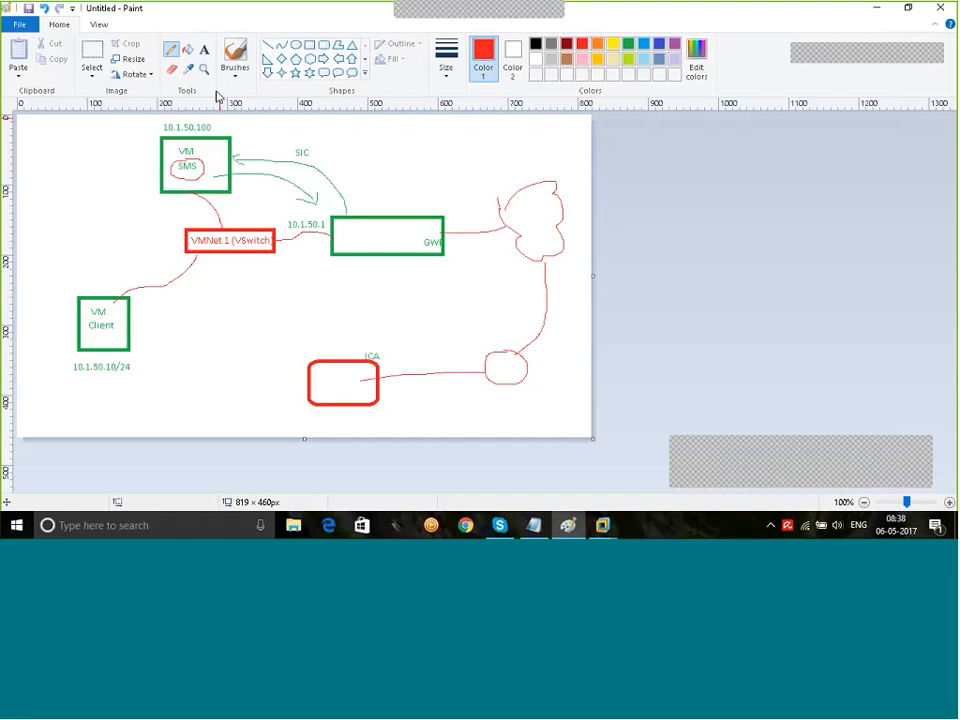
{"action": "left_click", "coordinate": [204, 49]}
Step: Label the new red box 'VMWare'
{"action": "left_click", "coordinate": [322, 421]}
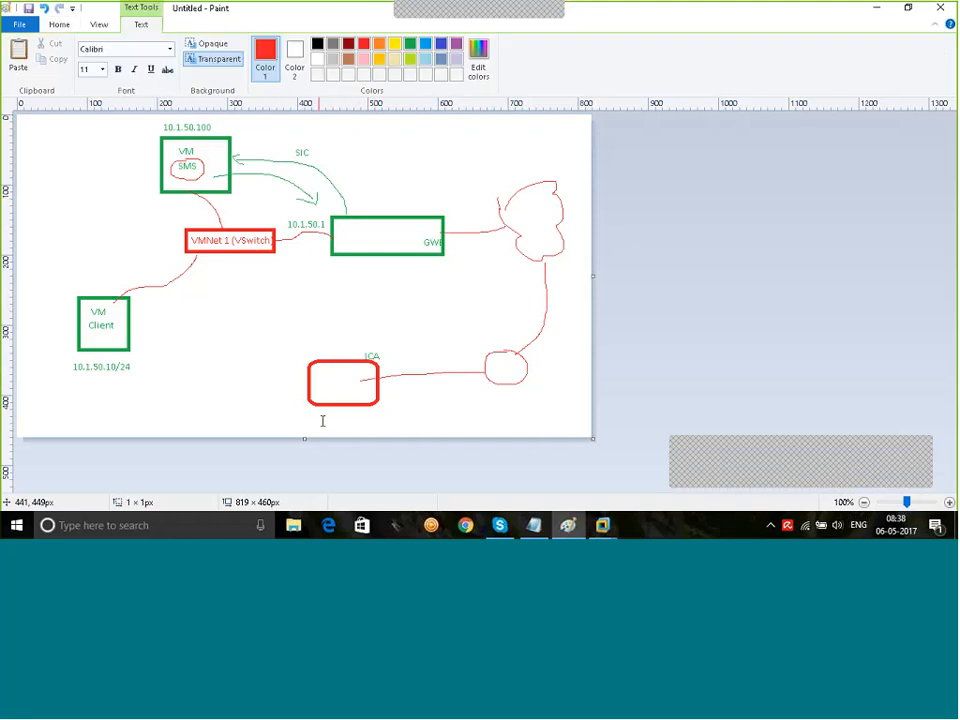
{"action": "type", "text": "MWare"}
{"action": "left_click", "coordinate": [428, 437]}
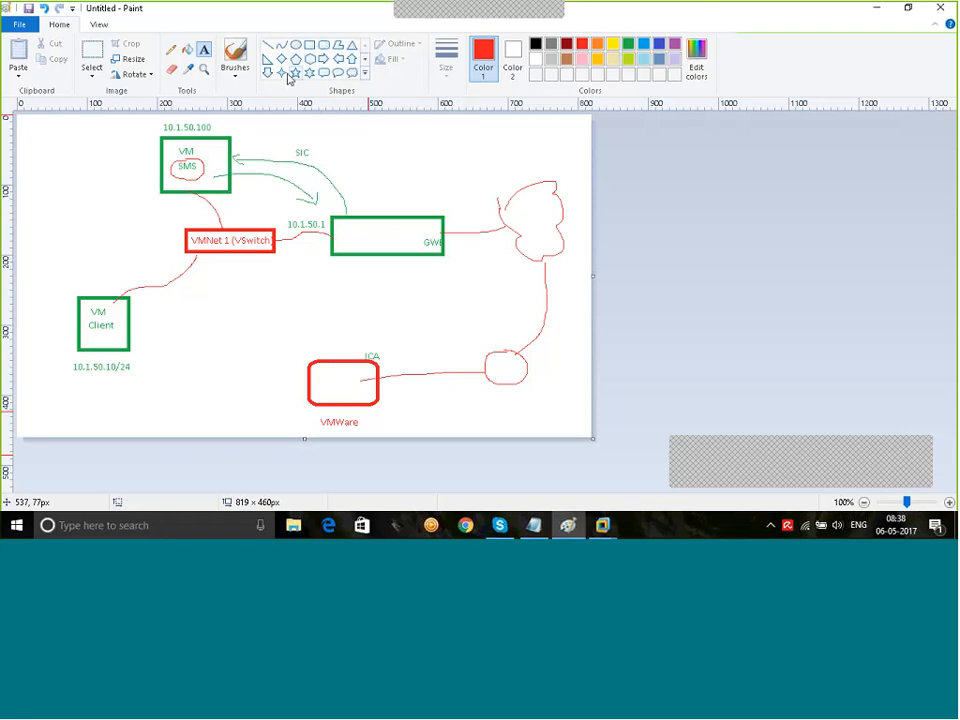
Step: Replace the GW-to-cloud line with a red line down to the VMWare box labelled 'Bridging'
{"action": "left_click", "coordinate": [171, 69]}
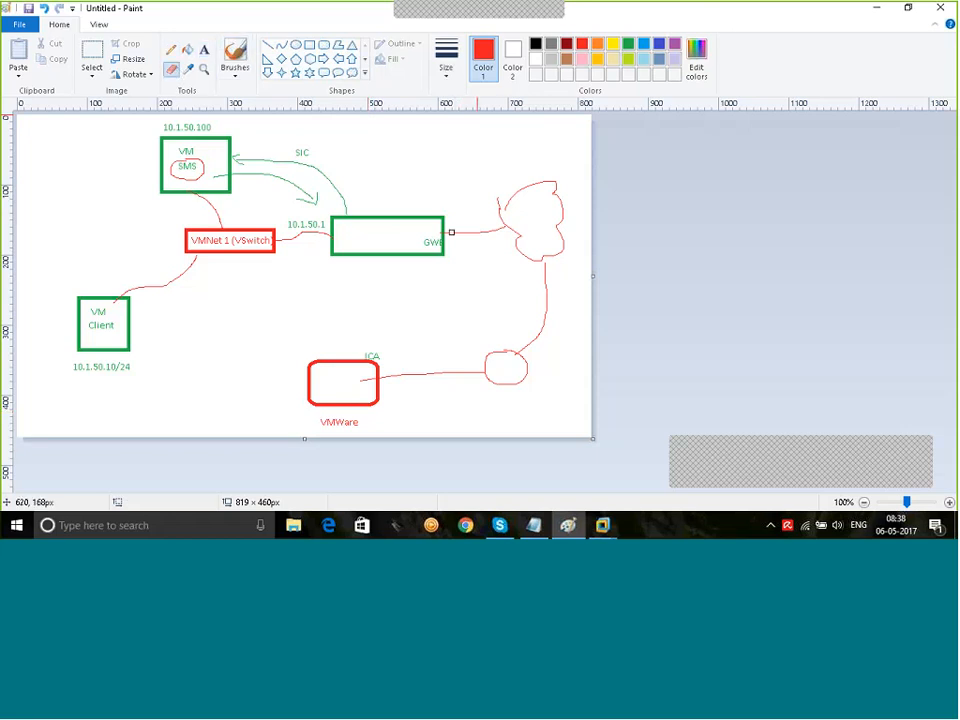
{"action": "left_click_drag", "start_coordinate": [502, 229], "coordinate": [446, 233]}
{"action": "left_click", "coordinate": [171, 50]}
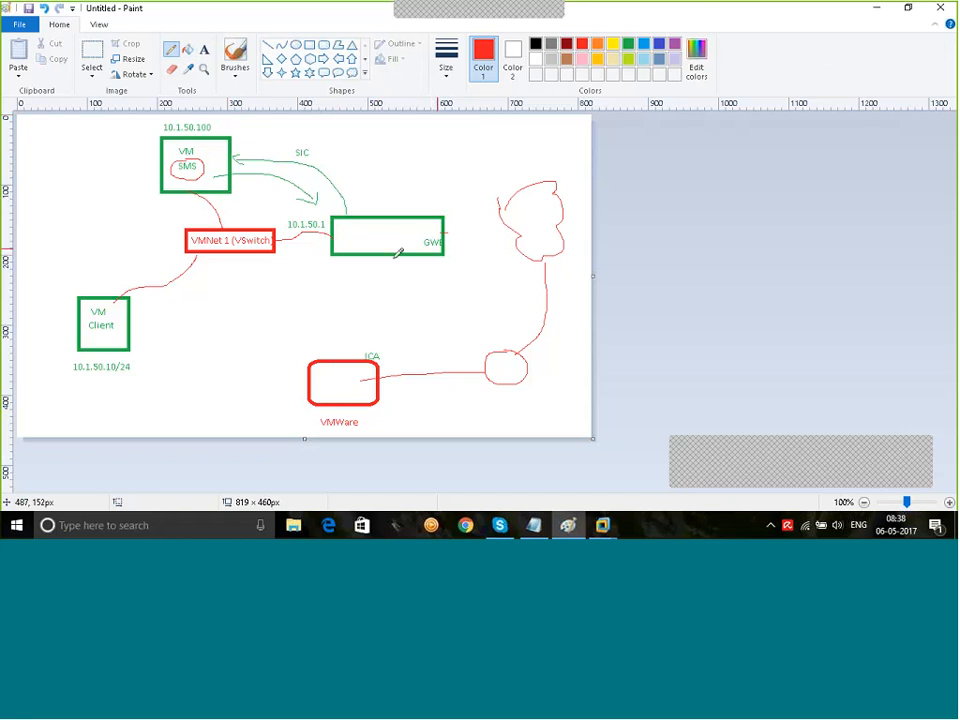
{"action": "mouse_move", "coordinate": [392, 257]}
{"action": "left_mouse_down"}
{"action": "mouse_move", "coordinate": [372, 282]}
{"action": "mouse_move", "coordinate": [365, 317]}
{"action": "mouse_move", "coordinate": [382, 364]}
{"action": "left_mouse_up"}
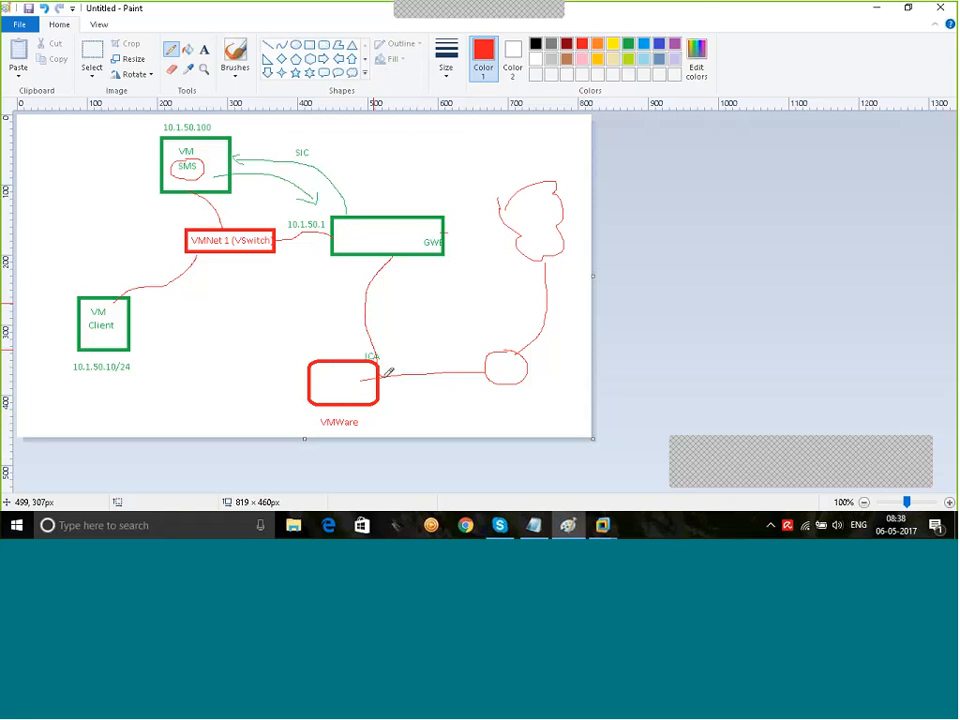
{"action": "left_click", "coordinate": [204, 49]}
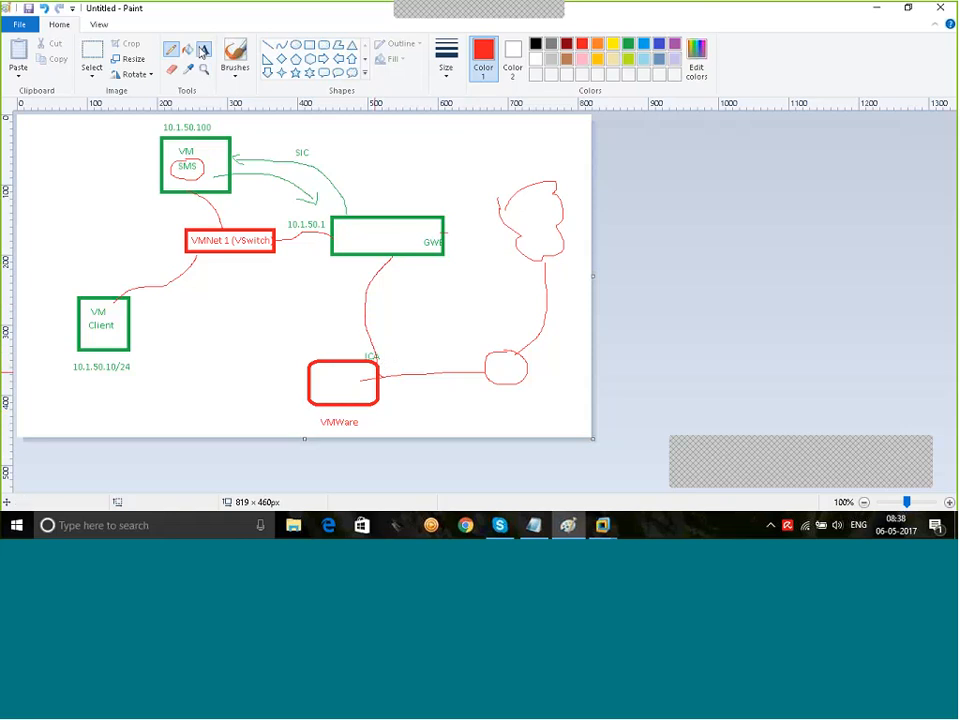
{"action": "left_click", "coordinate": [372, 288]}
{"action": "type", "text": "Br"}
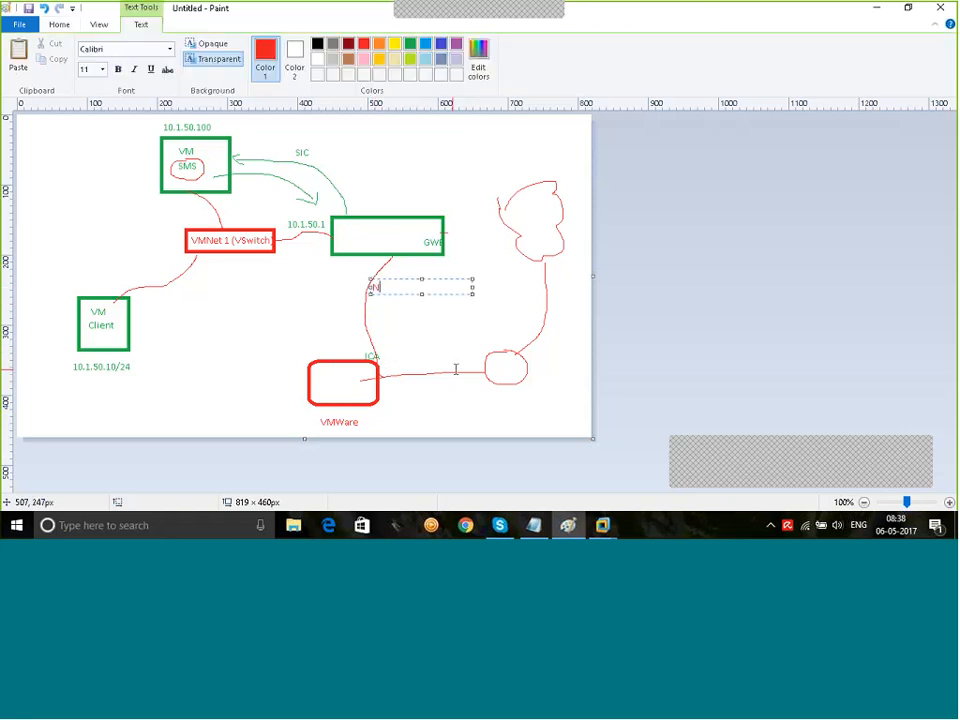
{"action": "type", "text": "idging"}
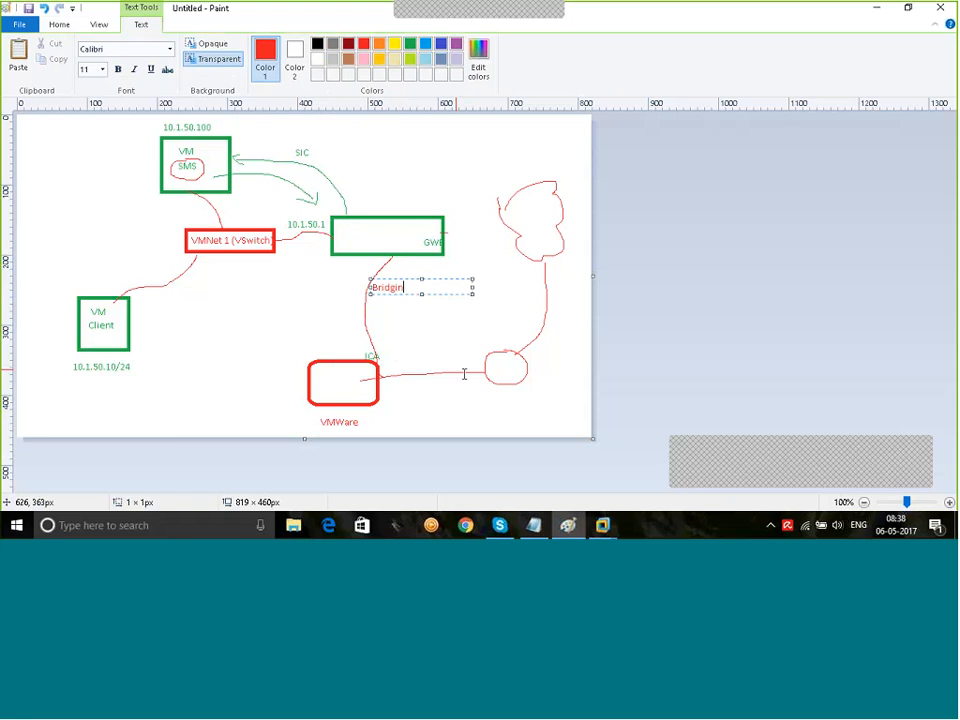
{"action": "left_click", "coordinate": [319, 308]}
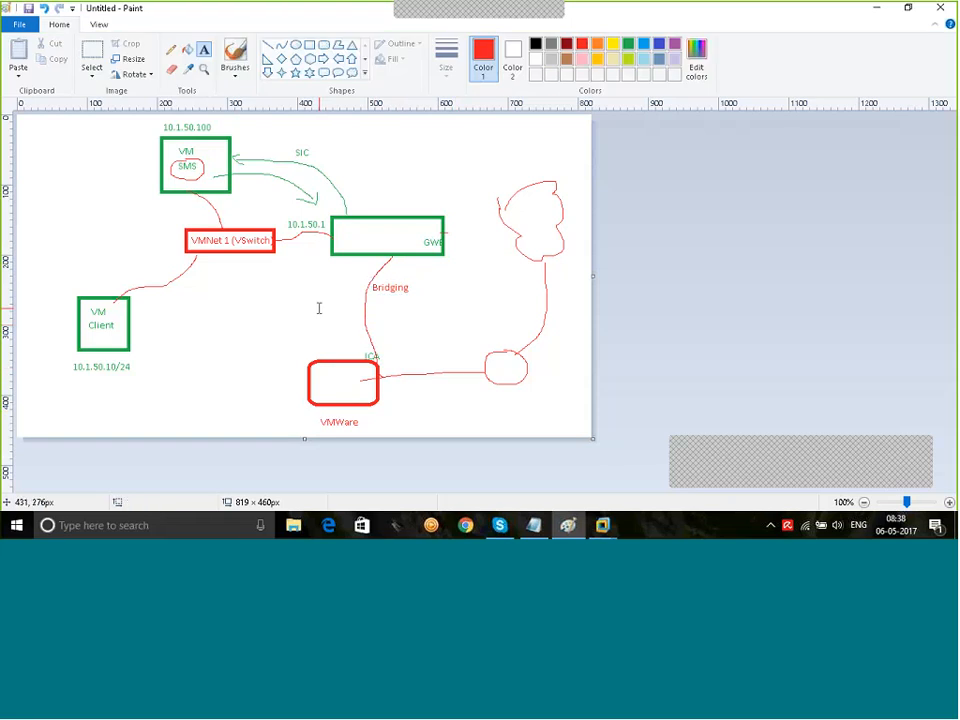
Step: Label the VMWare-to-cloud link '192.168.4.1'
{"action": "left_click", "coordinate": [412, 387]}
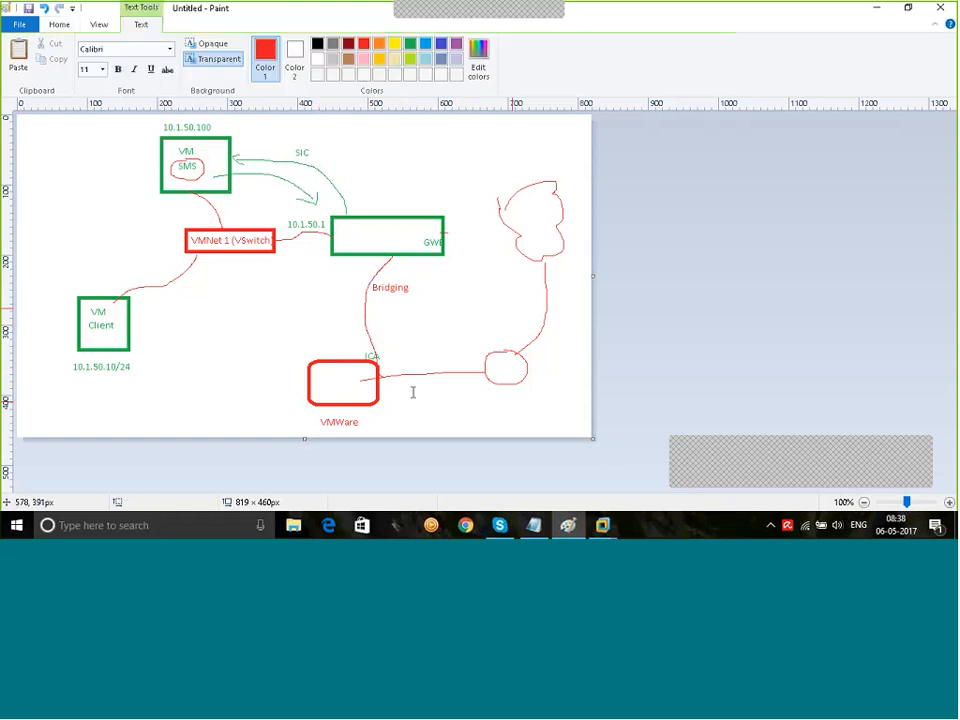
{"action": "type", "text": "192.168.4.1"}
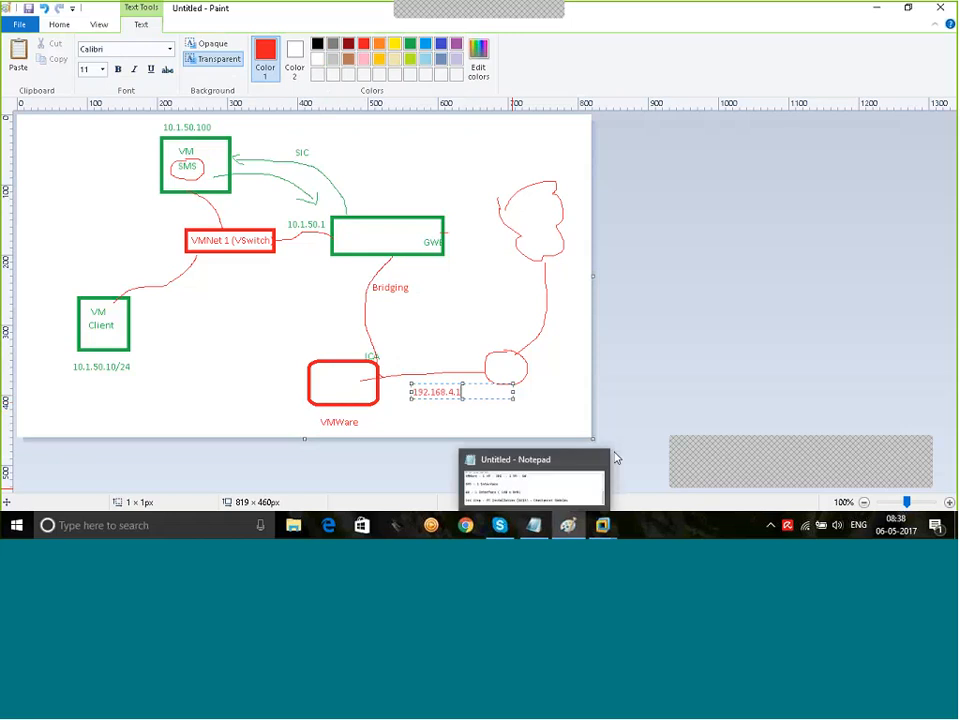
{"action": "left_click_drag", "start_coordinate": [482, 399], "coordinate": [502, 391]}
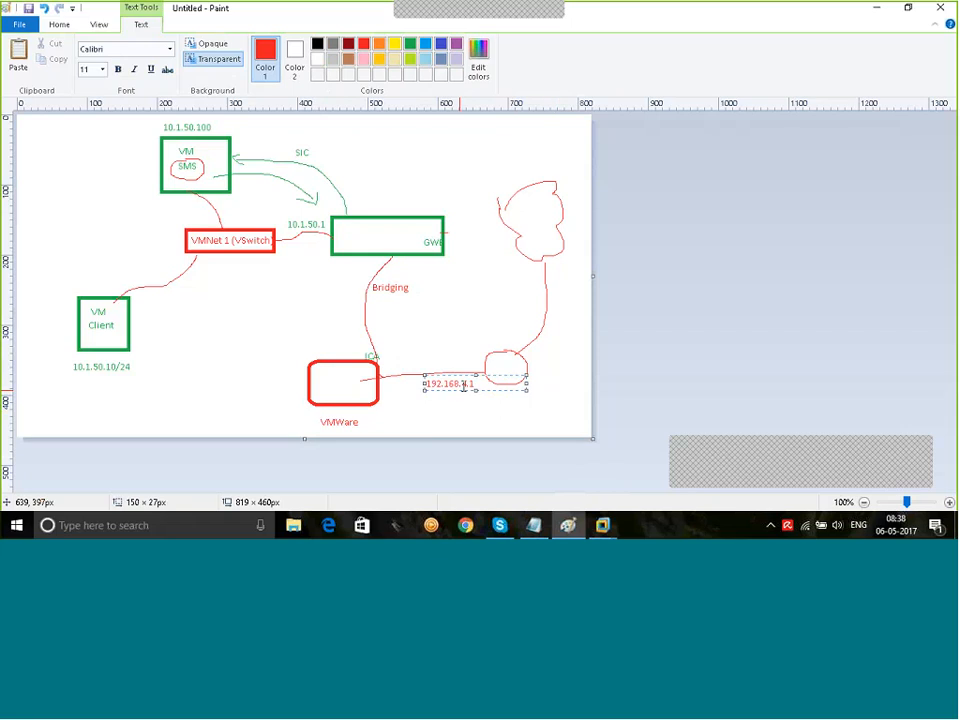
{"action": "left_click", "coordinate": [459, 305]}
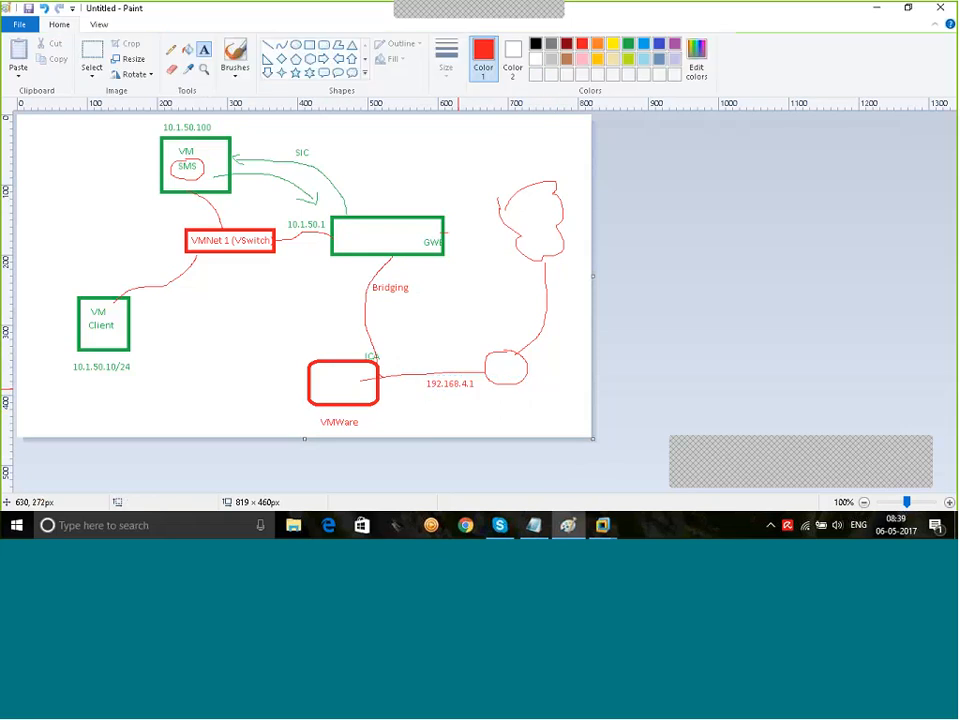
{"action": "left_click", "coordinate": [605, 529]}
Step: In r77GW's settings, add a Bridged network adapter with Replicate physical network connection state ticked
{"action": "left_click", "coordinate": [770, 427]}
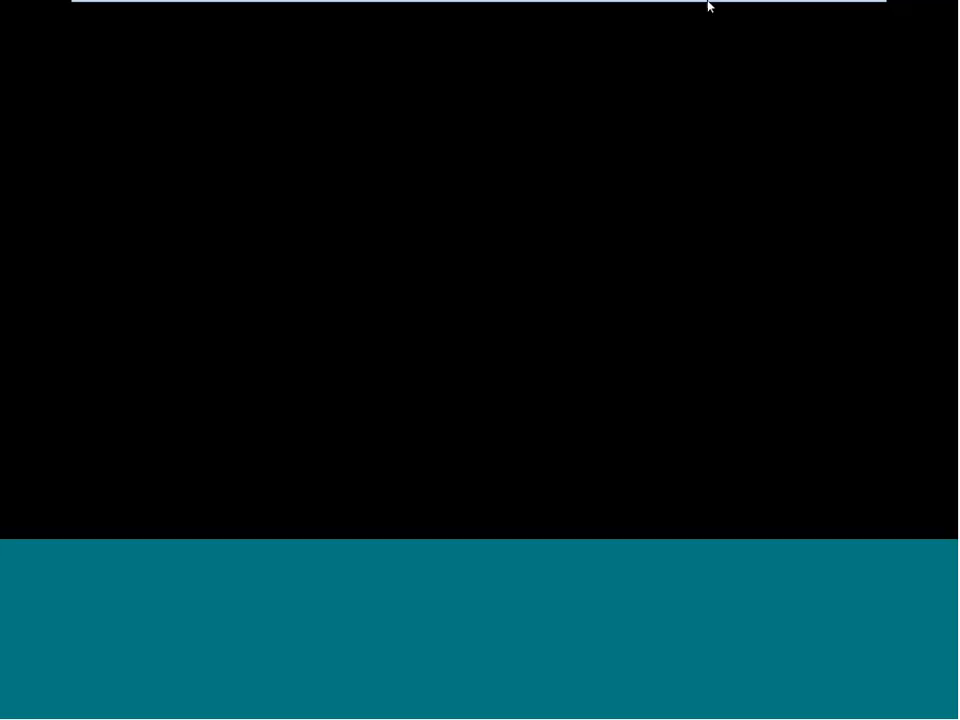
{"action": "left_click", "coordinate": [853, 9]}
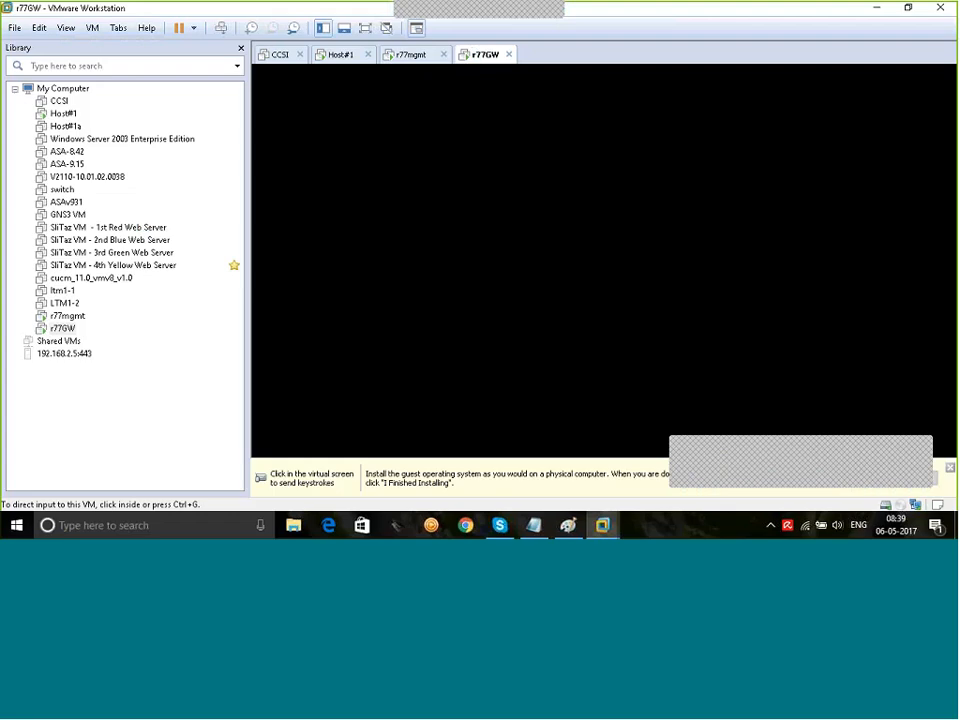
{"action": "right_click", "coordinate": [474, 55]}
{"action": "left_click", "coordinate": [533, 241]}
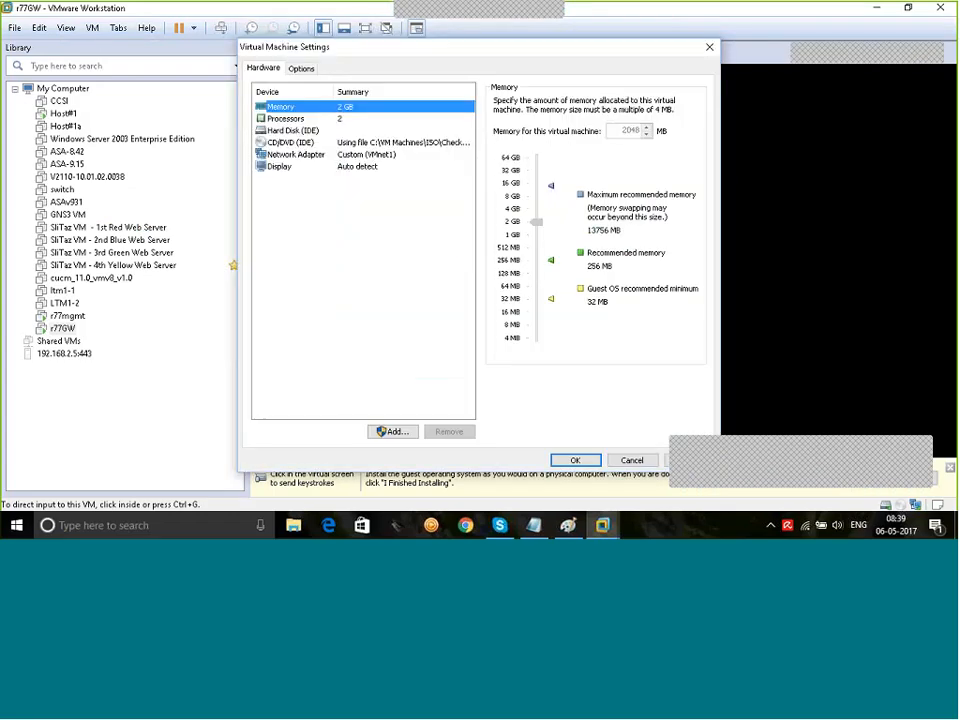
{"action": "left_click", "coordinate": [392, 431]}
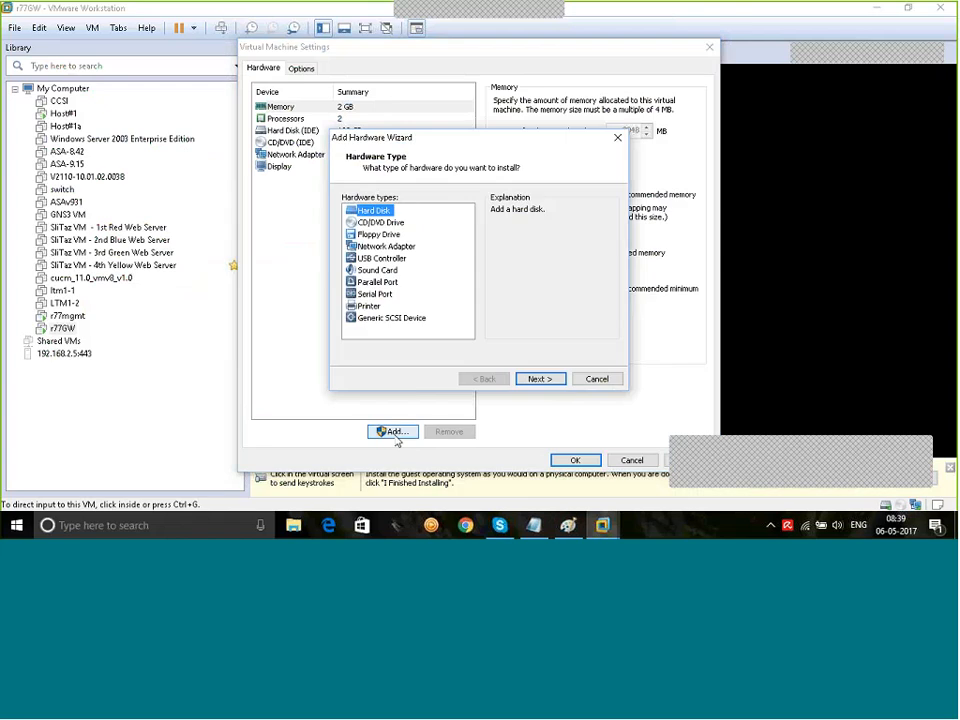
{"action": "left_click", "coordinate": [386, 246]}
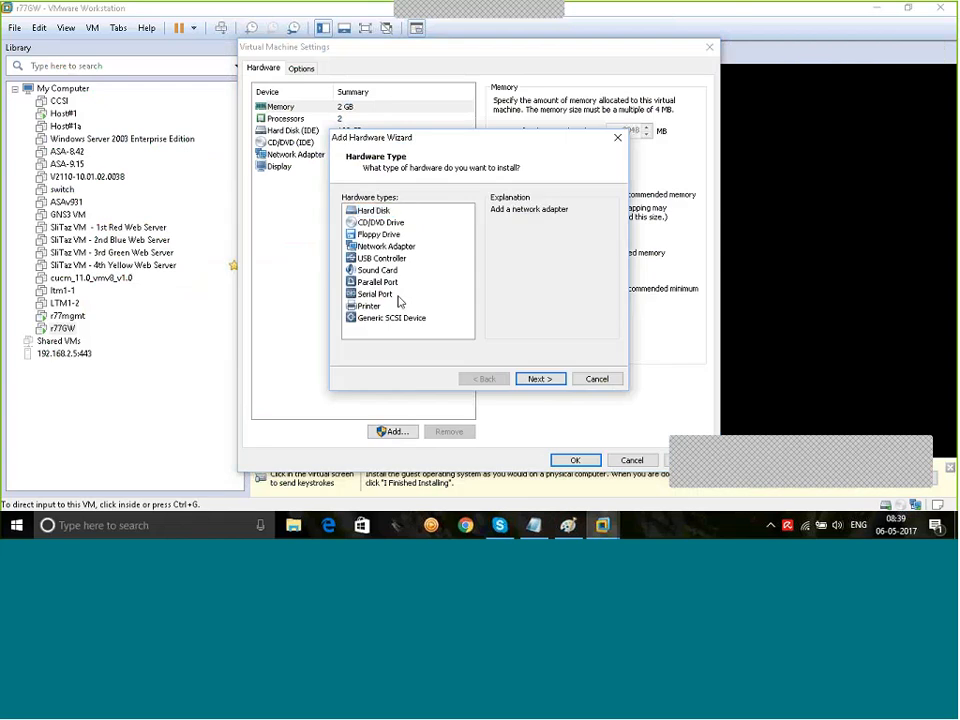
{"action": "left_click", "coordinate": [536, 378]}
{"action": "left_click", "coordinate": [387, 213]}
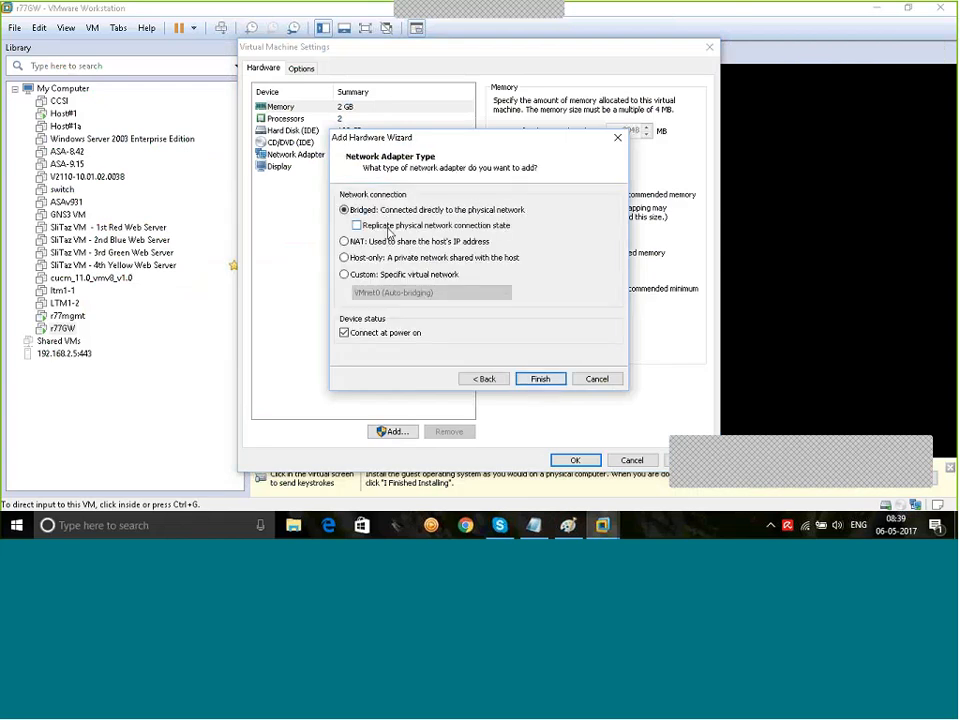
{"action": "left_click", "coordinate": [388, 228]}
{"action": "left_click", "coordinate": [543, 379]}
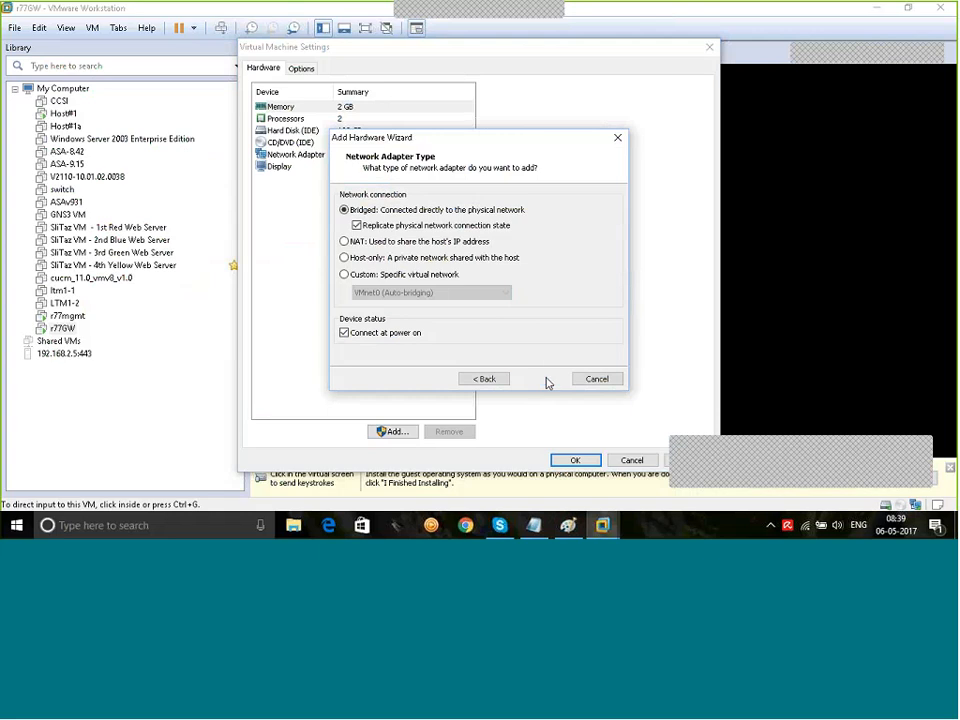
{"action": "left_click", "coordinate": [575, 460]}
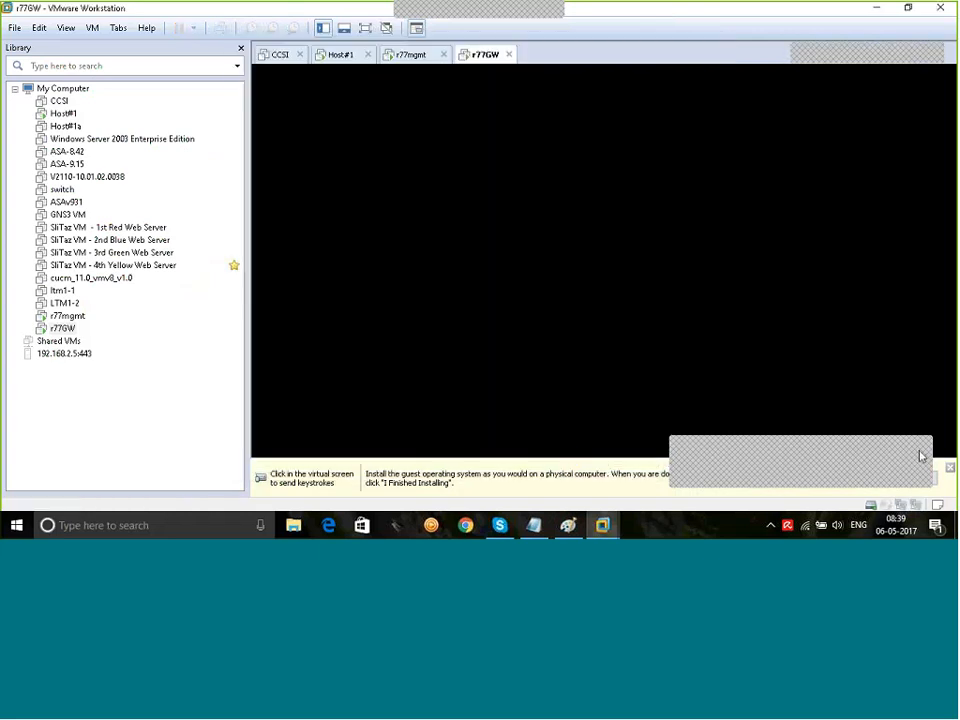
Step: On Host#1, review r77gwchennai's gateway properties and its Topology page
{"action": "left_click", "coordinate": [950, 468]}
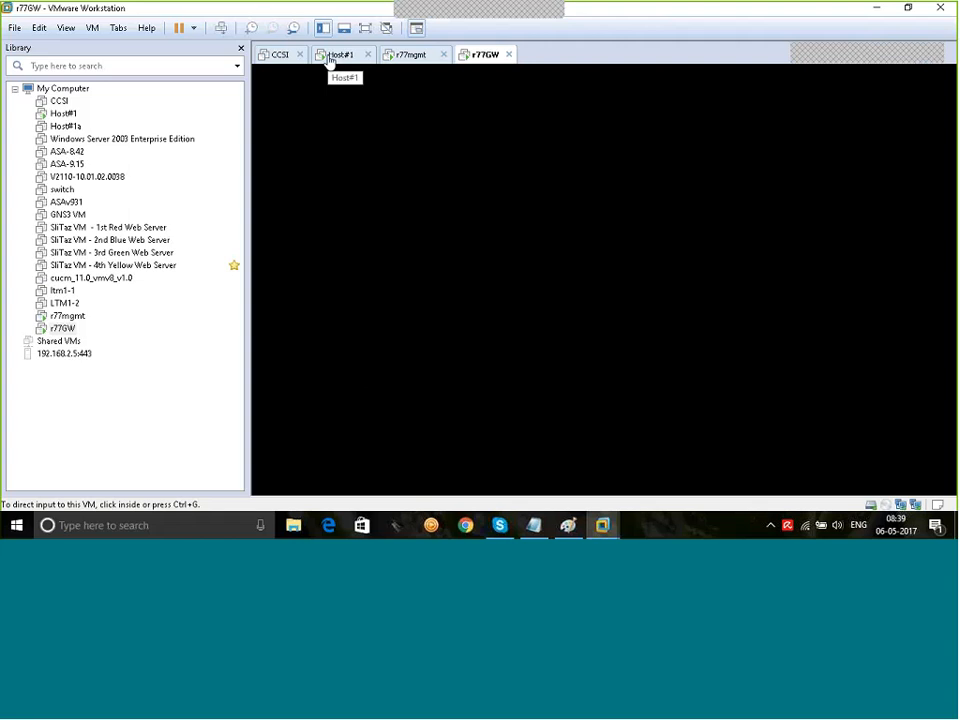
{"action": "left_click", "coordinate": [329, 56]}
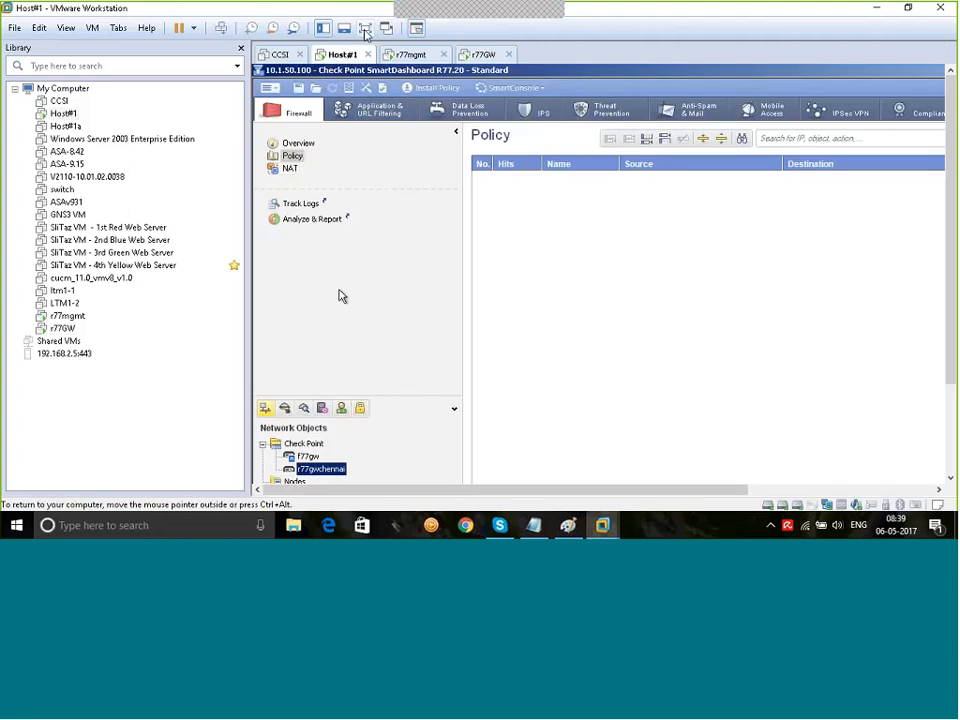
{"action": "left_click", "coordinate": [241, 48]}
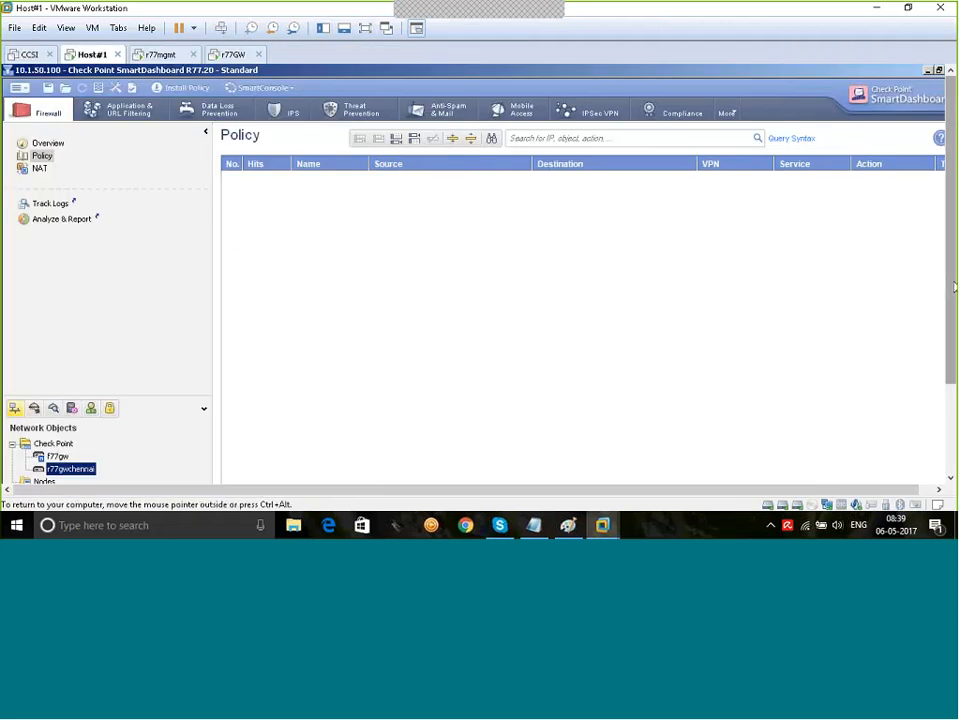
{"action": "left_click_drag", "start_coordinate": [952, 277], "coordinate": [952, 326]}
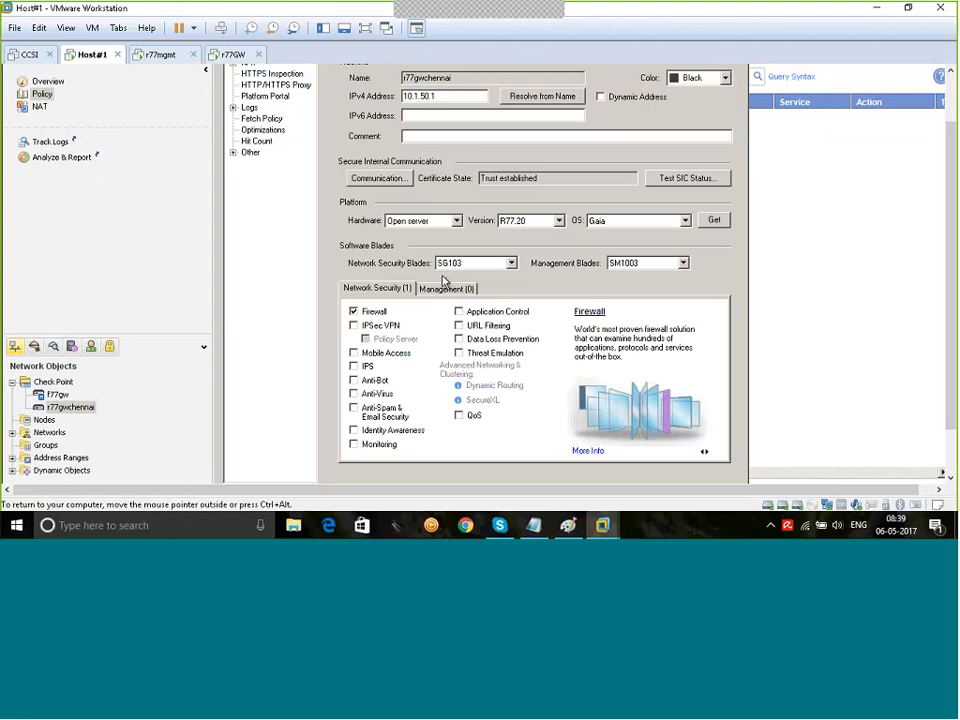
{"action": "left_click_drag", "start_coordinate": [951, 217], "coordinate": [951, 168]}
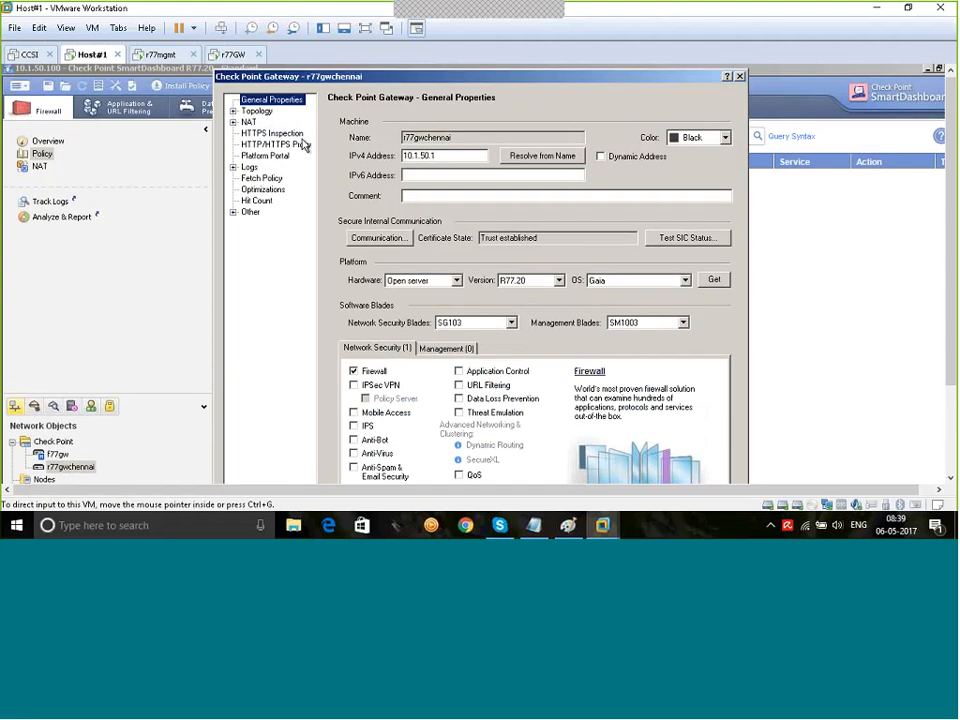
{"action": "left_click", "coordinate": [264, 112]}
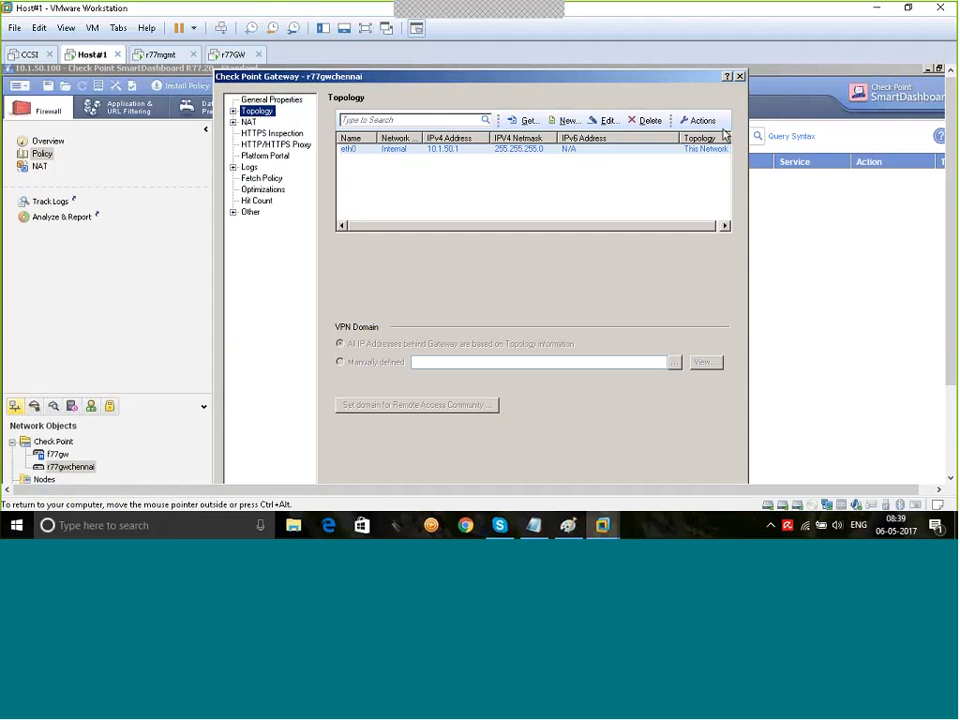
{"action": "left_click", "coordinate": [739, 77]}
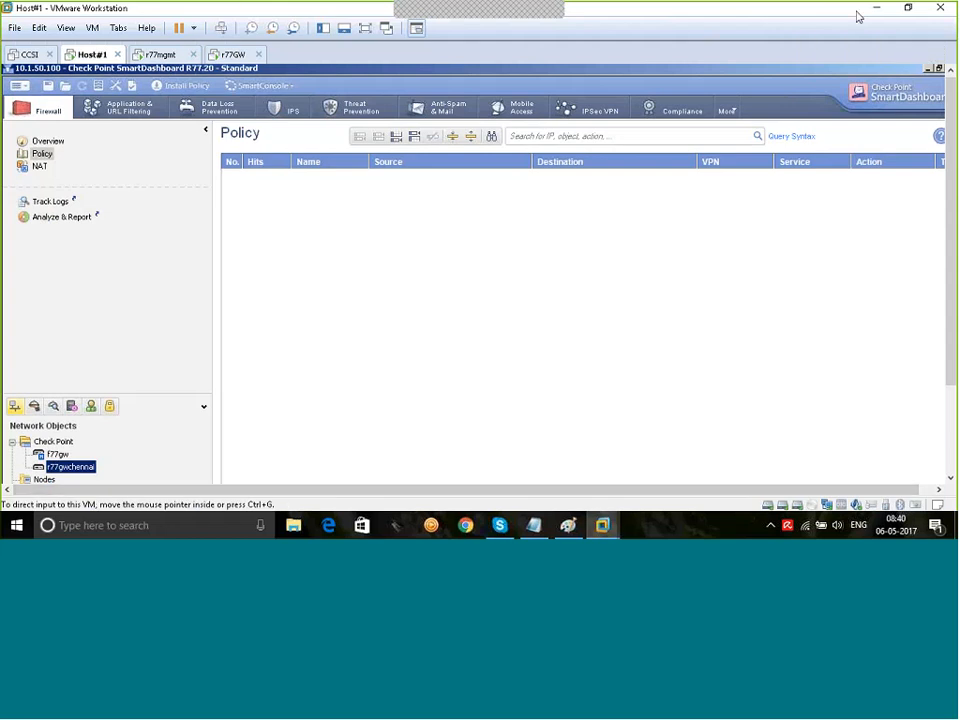
Step: Show the Host#1 SmartDashboard machine in full-screen mode
{"action": "left_click", "coordinate": [910, 9]}
{"action": "double_click", "coordinate": [588, 88]}
{"action": "left_click", "coordinate": [905, 13]}
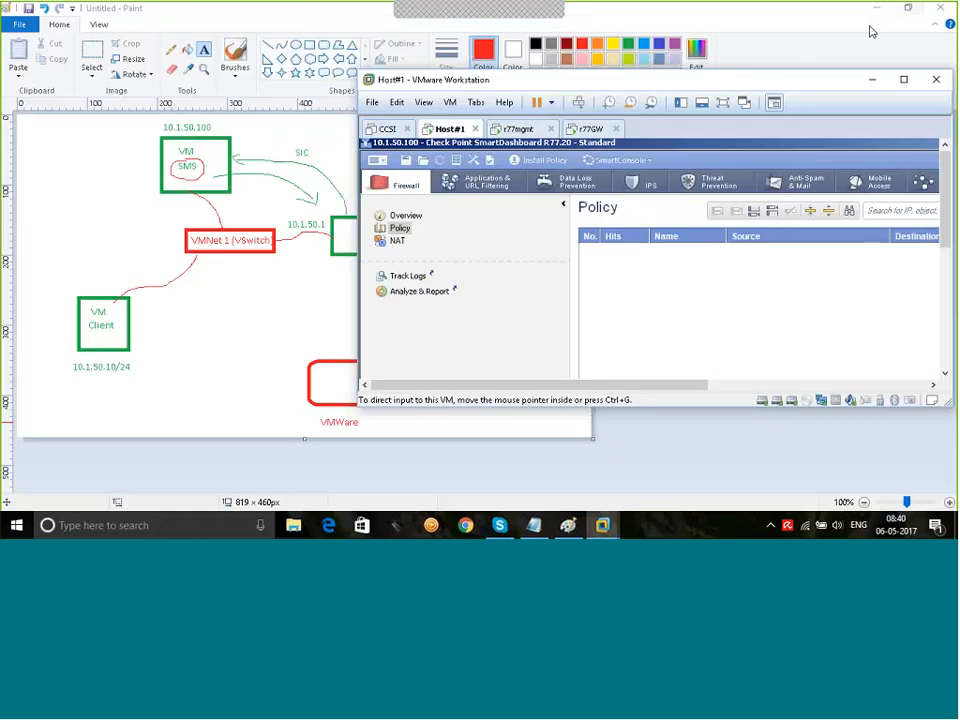
{"action": "left_click", "coordinate": [724, 103]}
{"action": "mouse_move", "coordinate": [680, 16]}
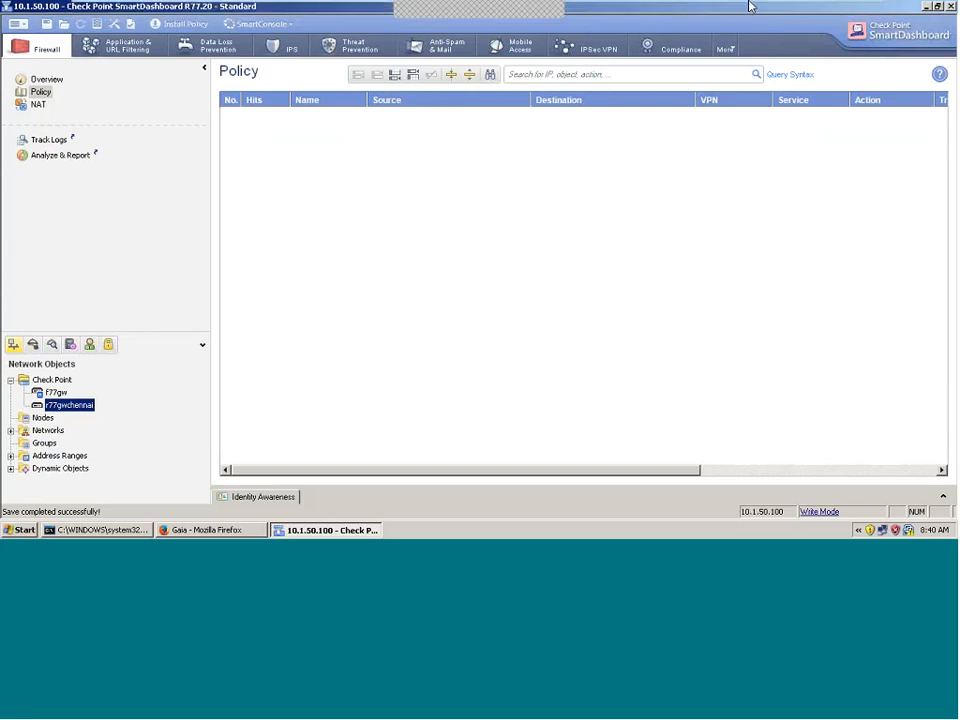
Step: Log in to the gateway console as admin and run 'show interfaces', showing only eth0 and lo
{"action": "left_click", "coordinate": [753, 10]}
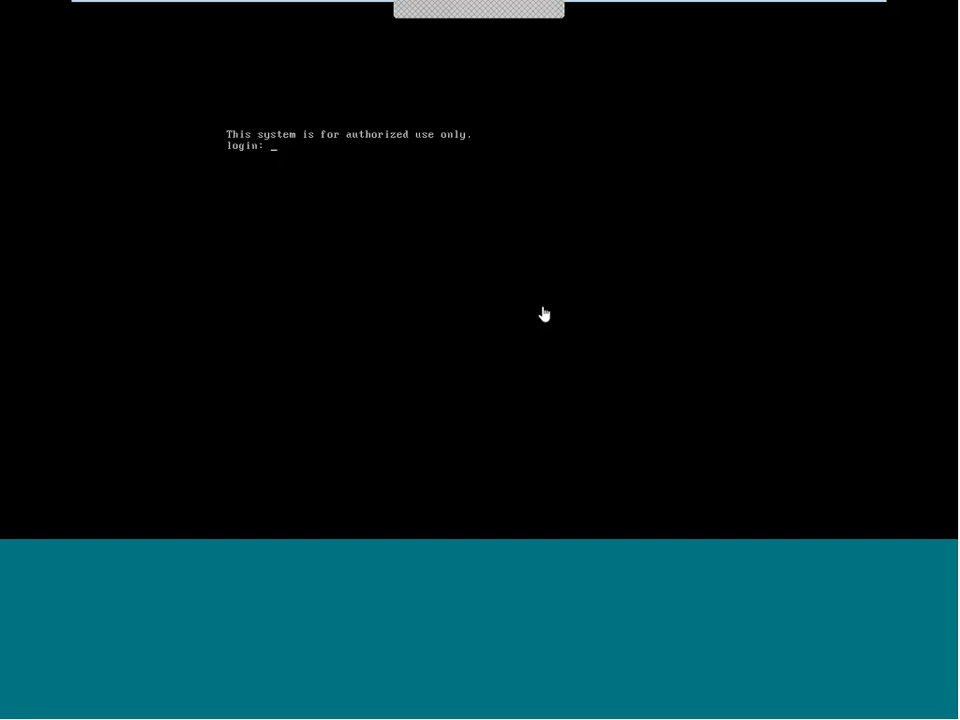
{"action": "type", "text": "admin"}
{"action": "key", "text": "Return"}
{"action": "key", "text": "Return"}
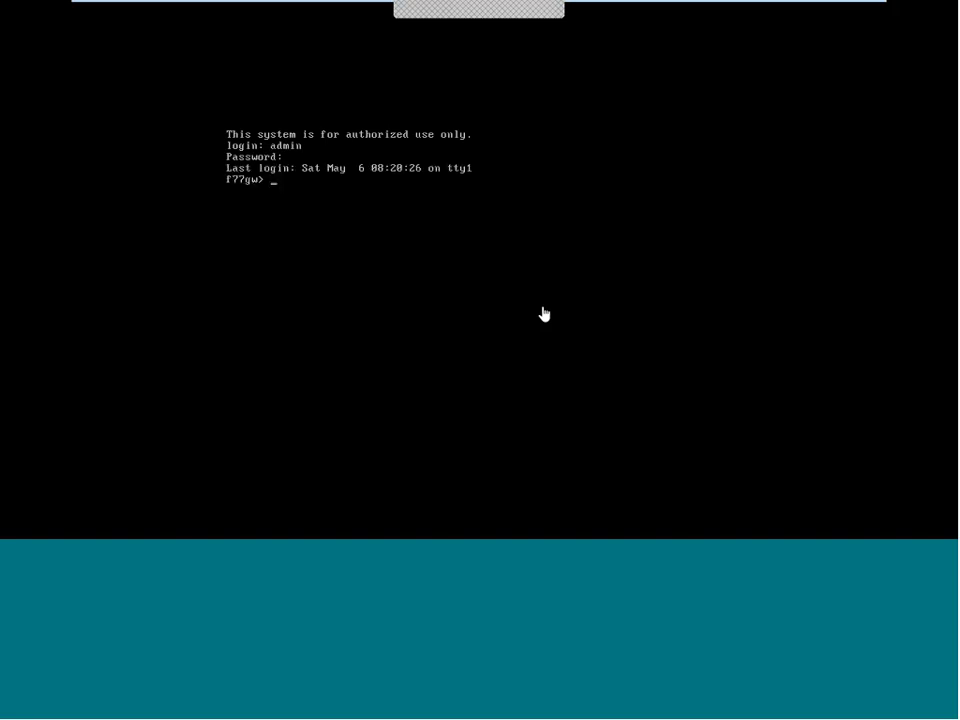
{"action": "type", "text": "show interfaces"}
{"action": "key", "text": "Return"}
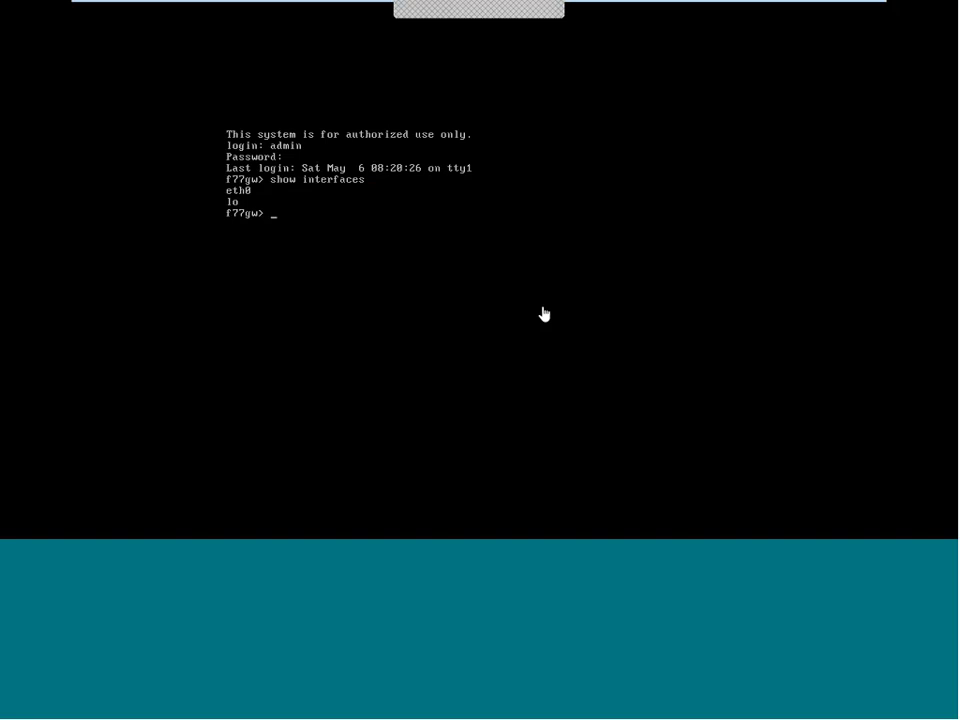
Step: Reboot the gateway, answering y to save the configuration and y to confirm
{"action": "type", "text": "reboot"}
{"action": "key", "text": "Return"}
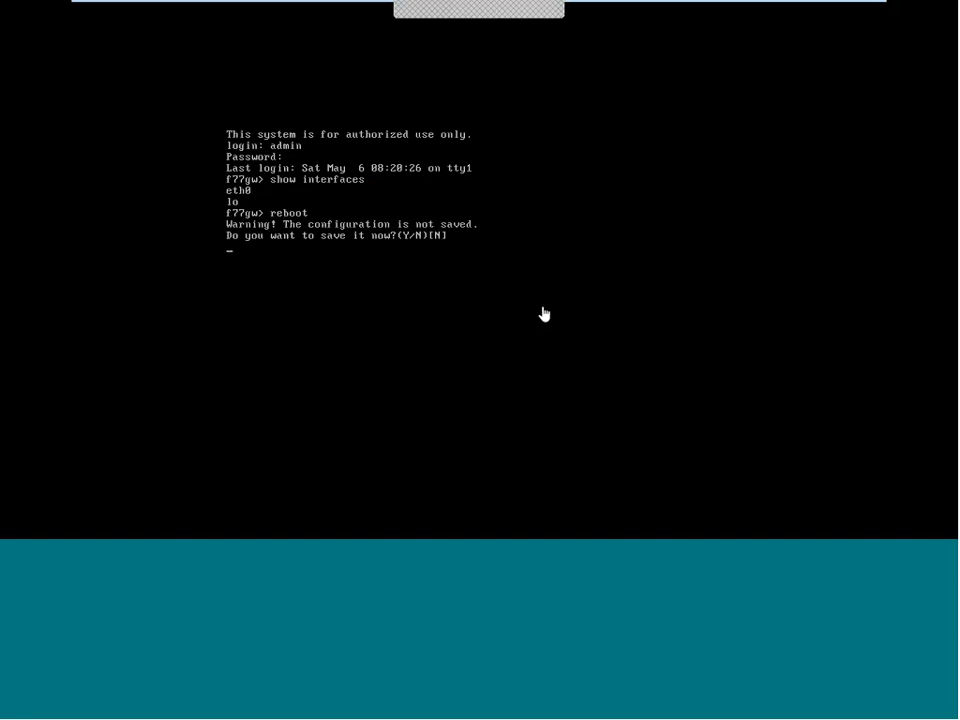
{"action": "type", "text": "y"}
{"action": "key", "text": "Return"}
{"action": "type", "text": "y"}
{"action": "key", "text": "Return"}
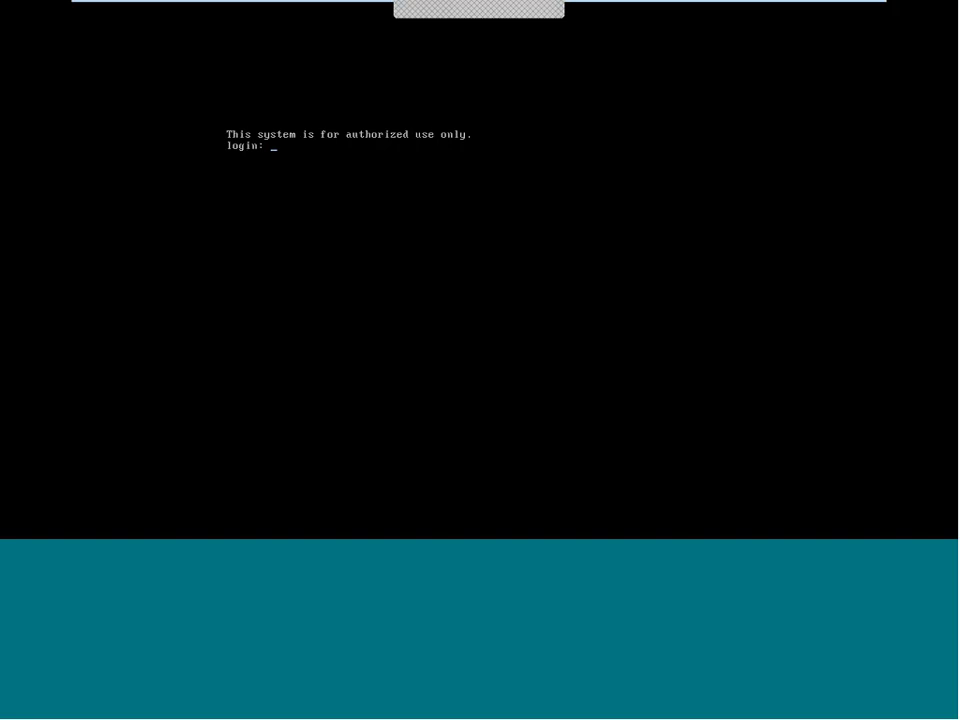
Step: Log back in as admin after the reboot and run 'show interfaces' to check for eth1
{"action": "type", "text": "admin"}
{"action": "key", "text": "Return"}
{"action": "key", "text": "Return"}
{"action": "type", "text": "show interfaces"}
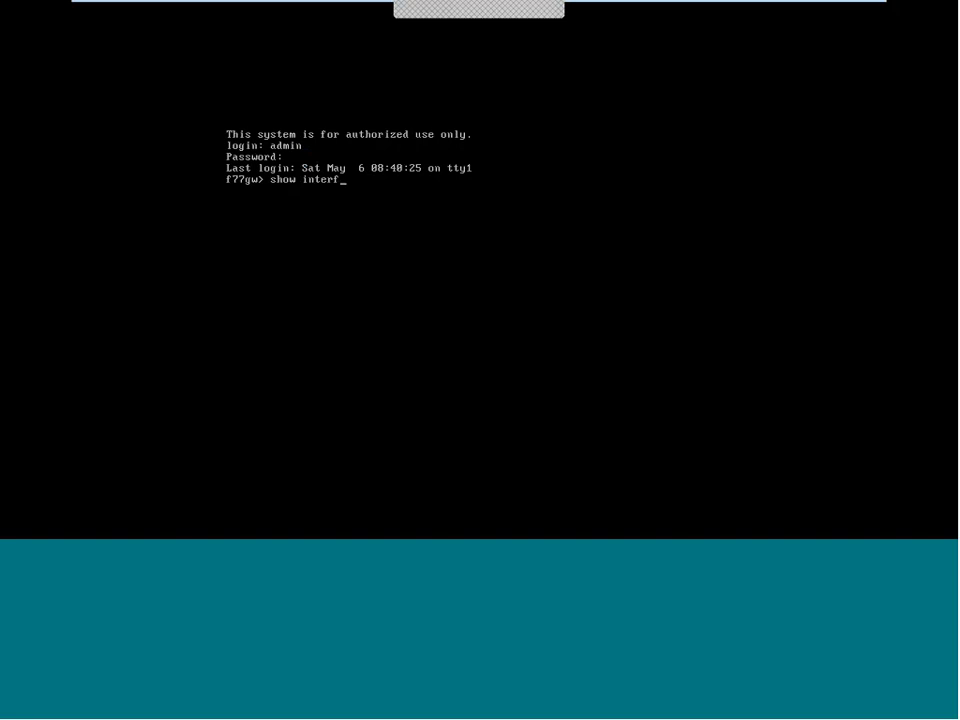
{"action": "key", "text": "Return"}
Step: Check that r77gwchennai's topology lists only eth0 at 10.1.50.1, then bring Firefox forward
{"action": "mouse_move", "coordinate": [705, 21]}
{"action": "left_click", "coordinate": [640, 16]}
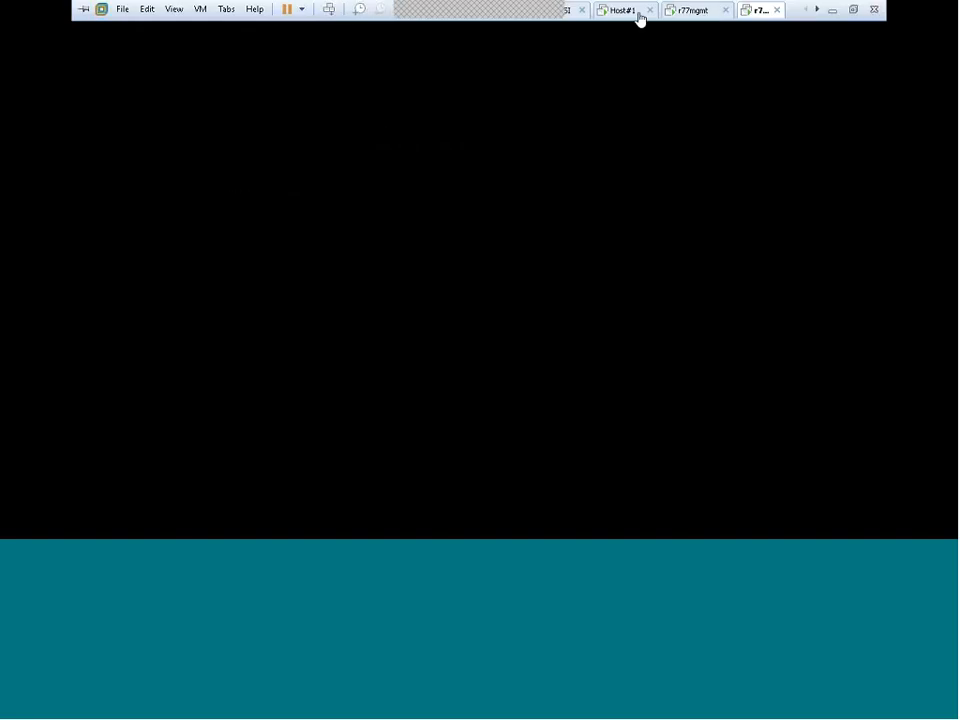
{"action": "double_click", "coordinate": [82, 405]}
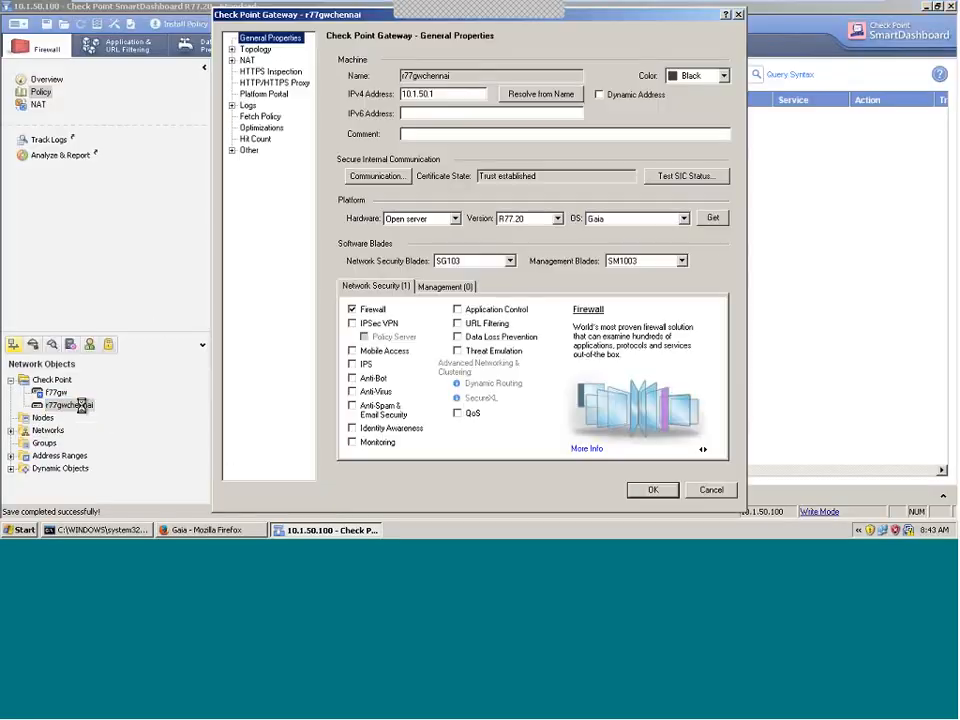
{"action": "left_click", "coordinate": [266, 50]}
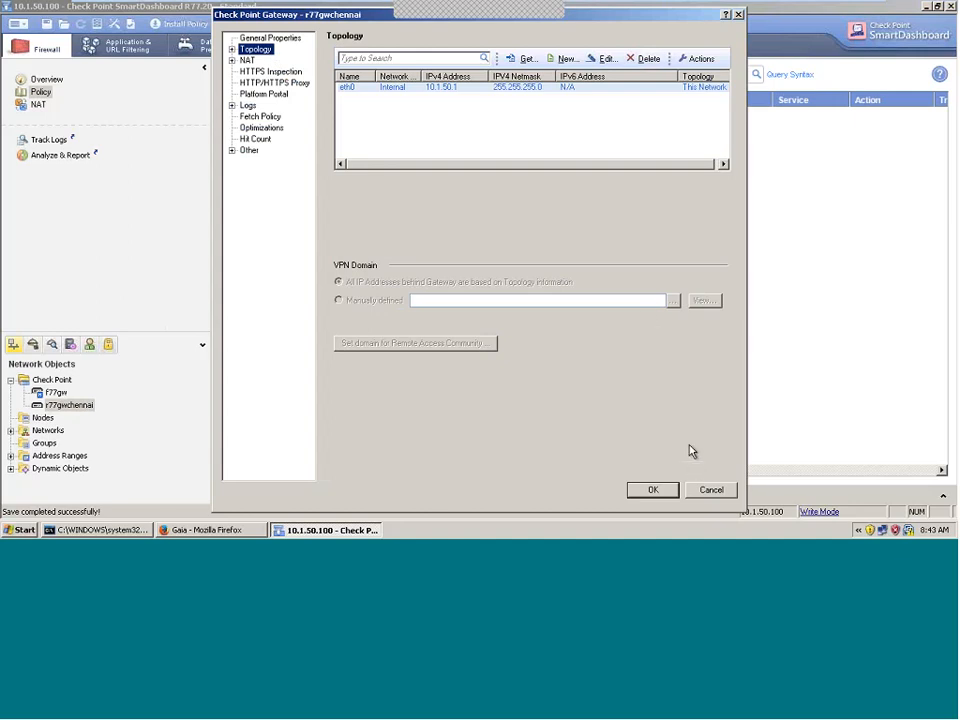
{"action": "left_click", "coordinate": [704, 489]}
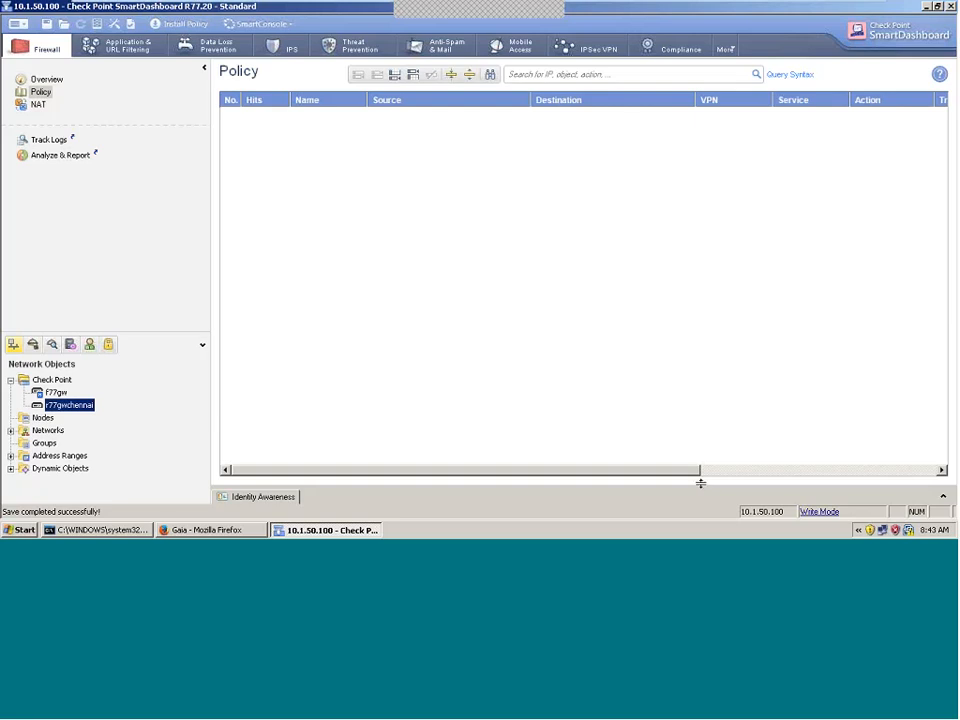
{"action": "left_click", "coordinate": [220, 532]}
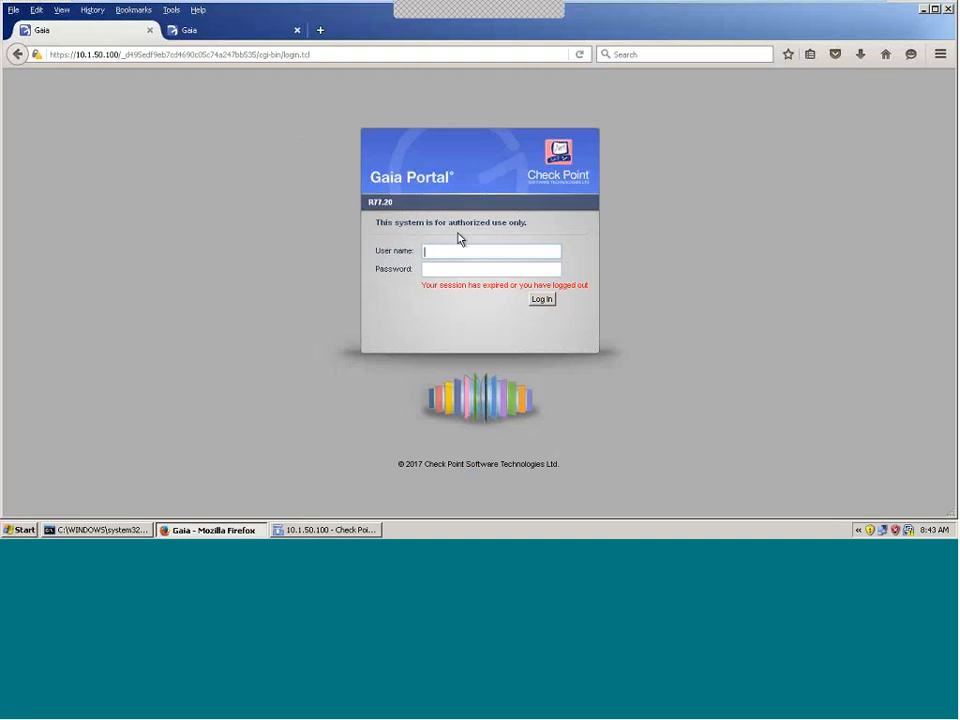
Step: Sign in to the gateway's Gaia Portal on the other tab as admin with the account password
{"action": "key", "text": "ctrl+Tab"}
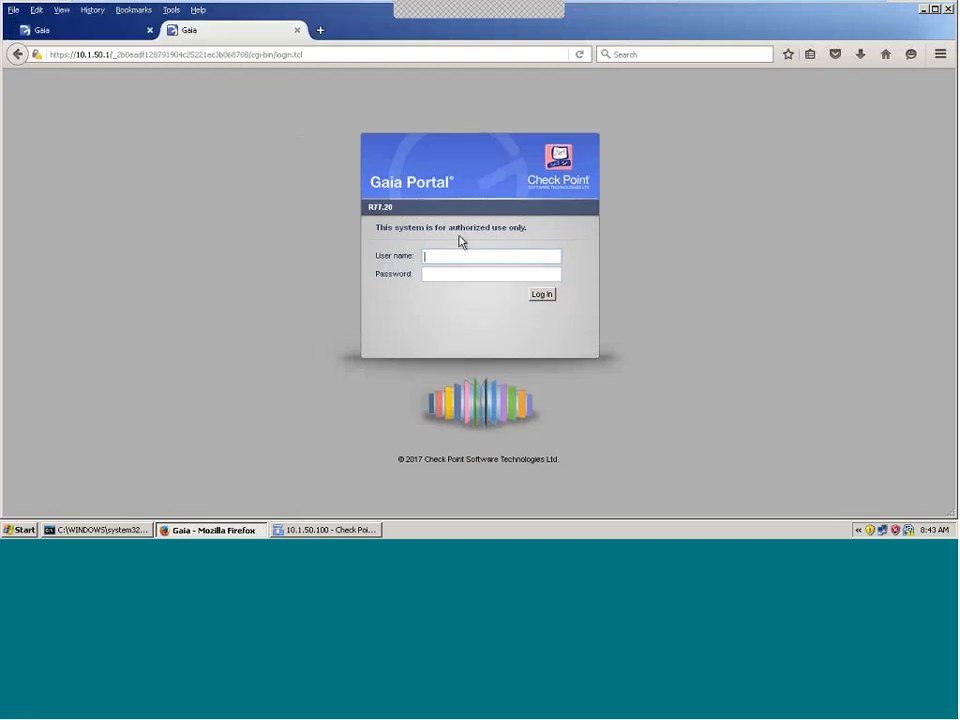
{"action": "type", "text": "admin"}
{"action": "key", "text": "Tab"}
{"action": "type", "text": "v••••••••"}
{"action": "left_click", "coordinate": [546, 296]}
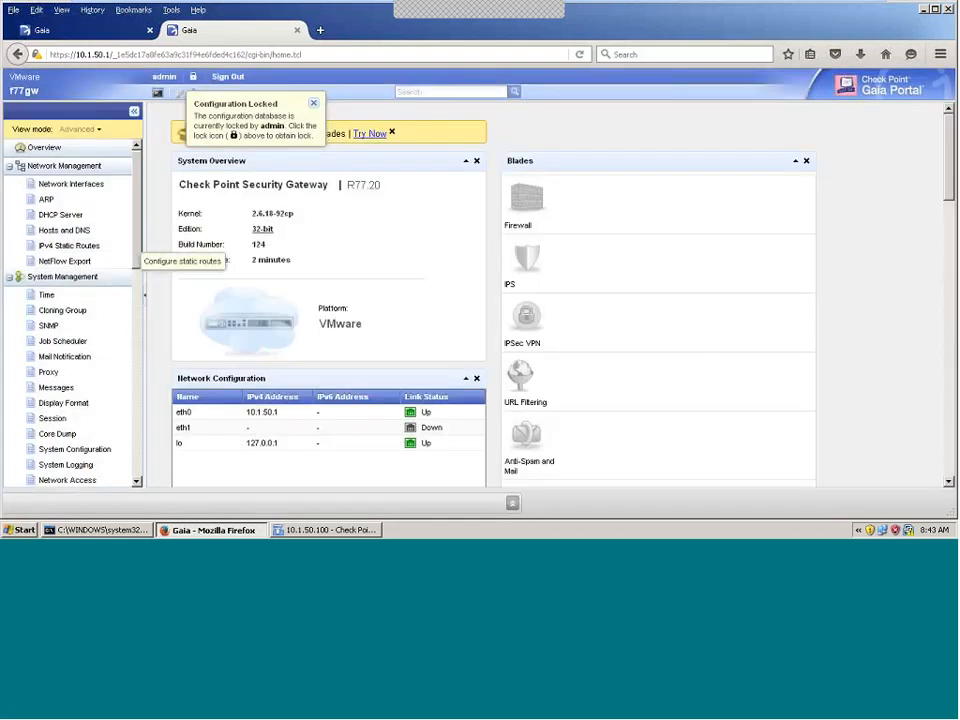
Step: Take over the configuration lock and open the Network Interfaces list
{"action": "left_click", "coordinate": [193, 77]}
{"action": "left_click", "coordinate": [450, 319]}
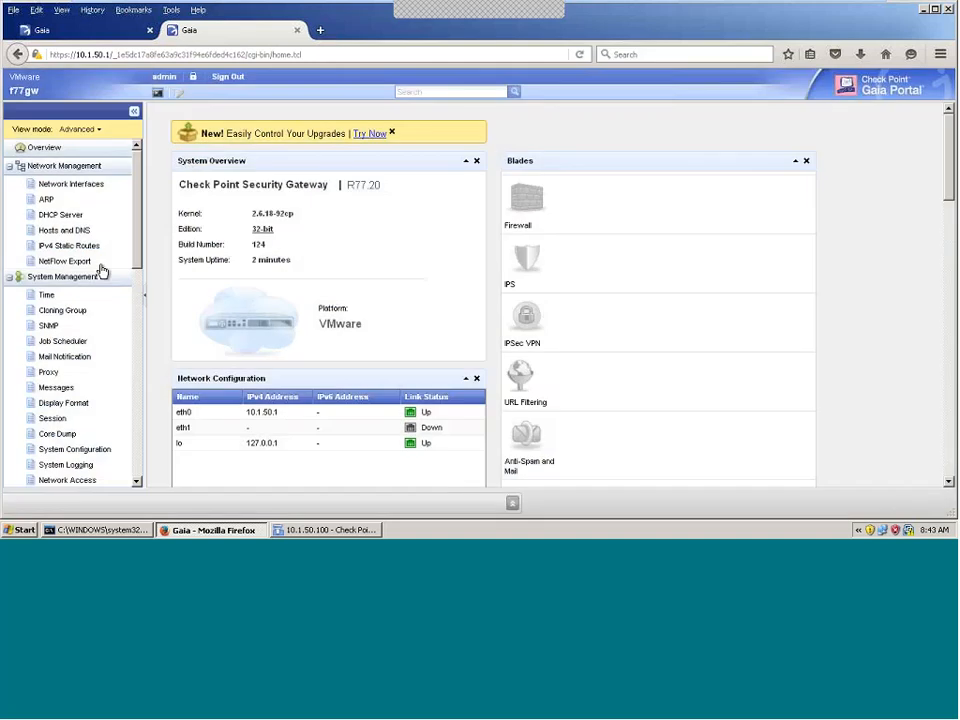
{"action": "left_click", "coordinate": [78, 186]}
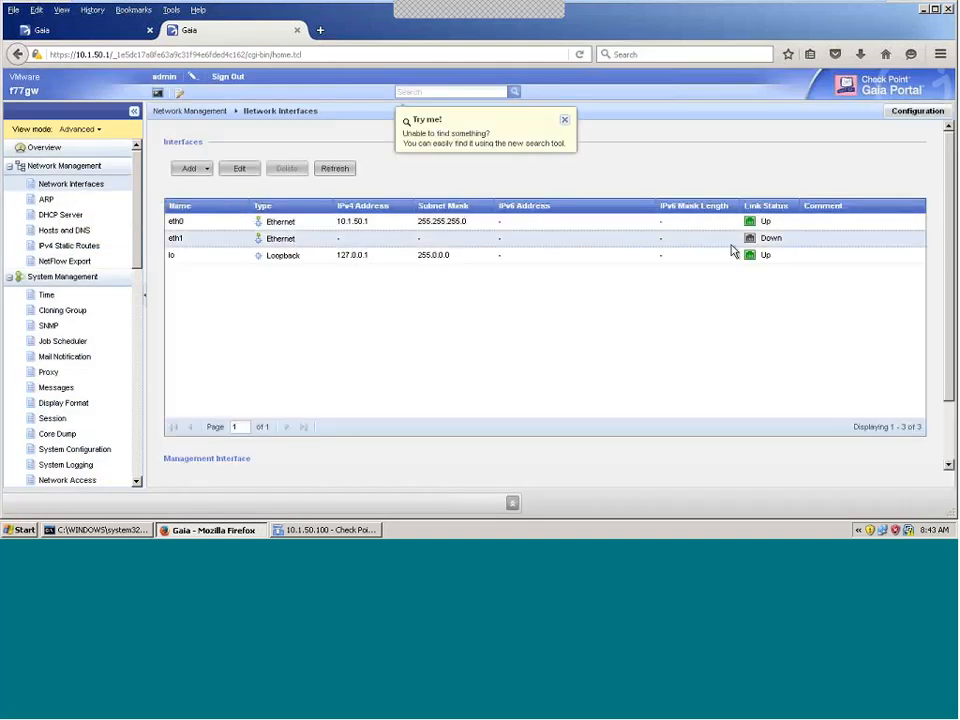
Step: Give eth1 IPv4 address 192.168.4.140 with subnet mask 255.255.255.0
{"action": "left_click", "coordinate": [247, 170]}
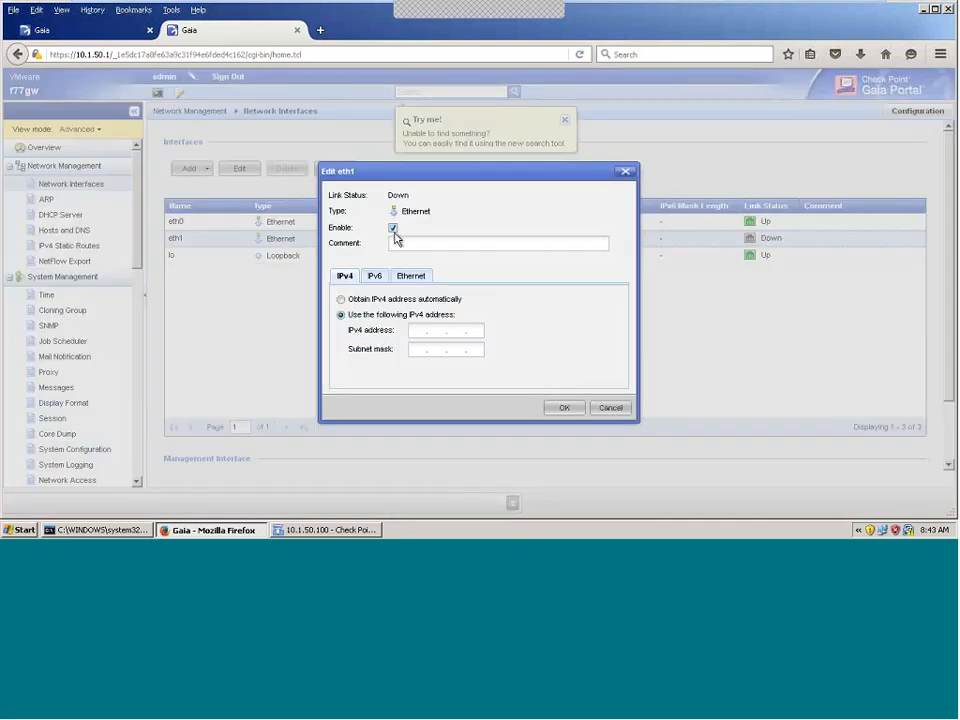
{"action": "left_click", "coordinate": [415, 331]}
{"action": "type", "text": "192 . 168 . 4 . 1"}
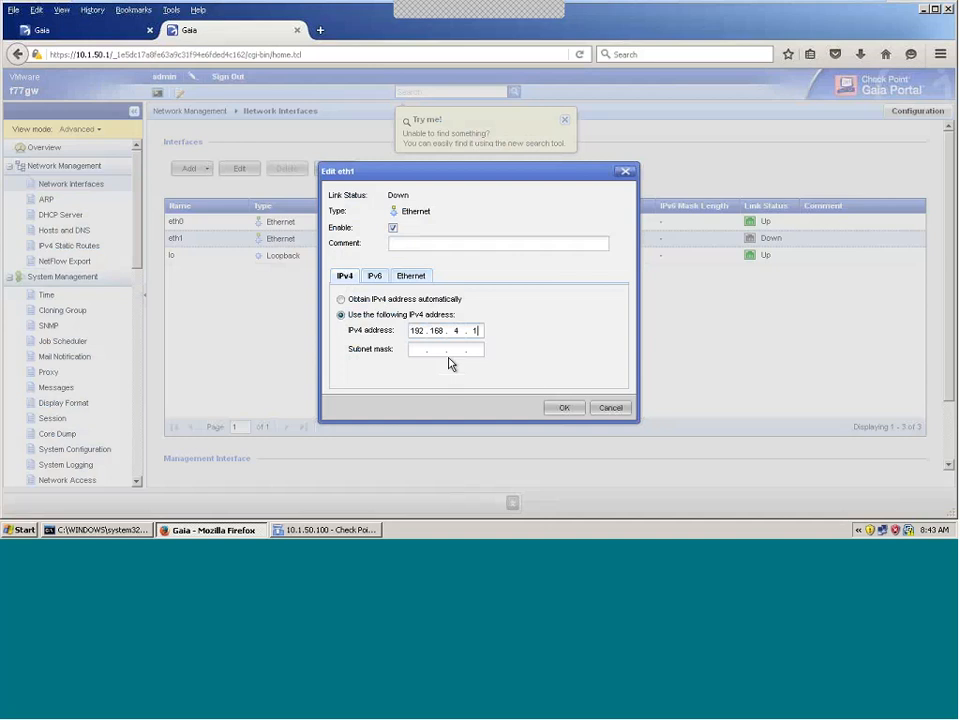
{"action": "type", "text": "40"}
{"action": "key", "text": "Tab"}
{"action": "type", "text": "255 . "}
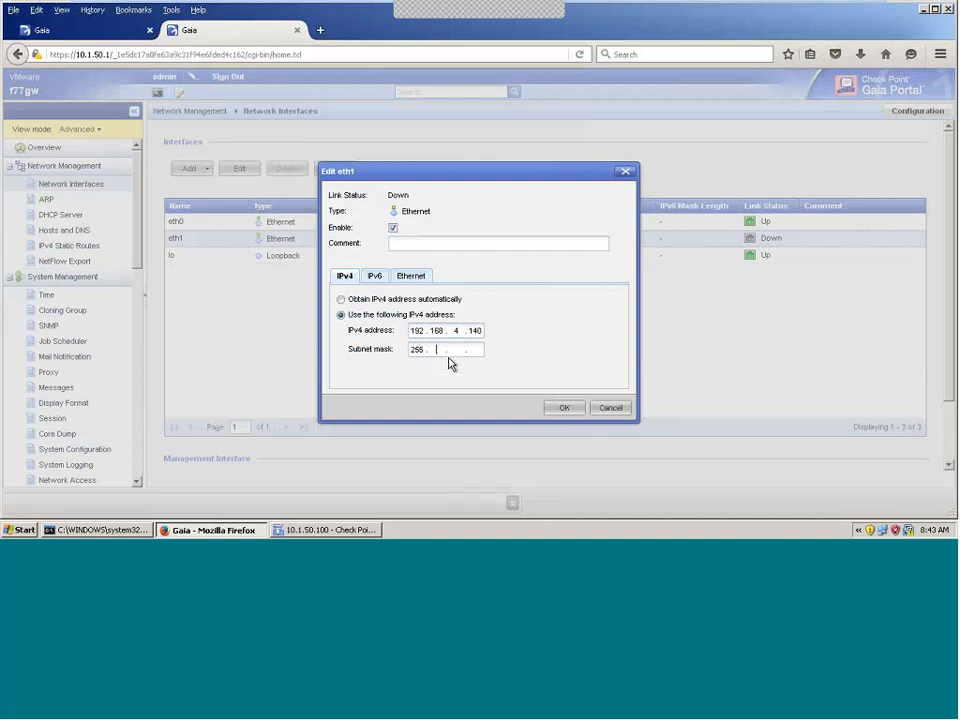
{"action": "type", "text": "255 . 255 . 0"}
{"action": "left_click", "coordinate": [564, 409]}
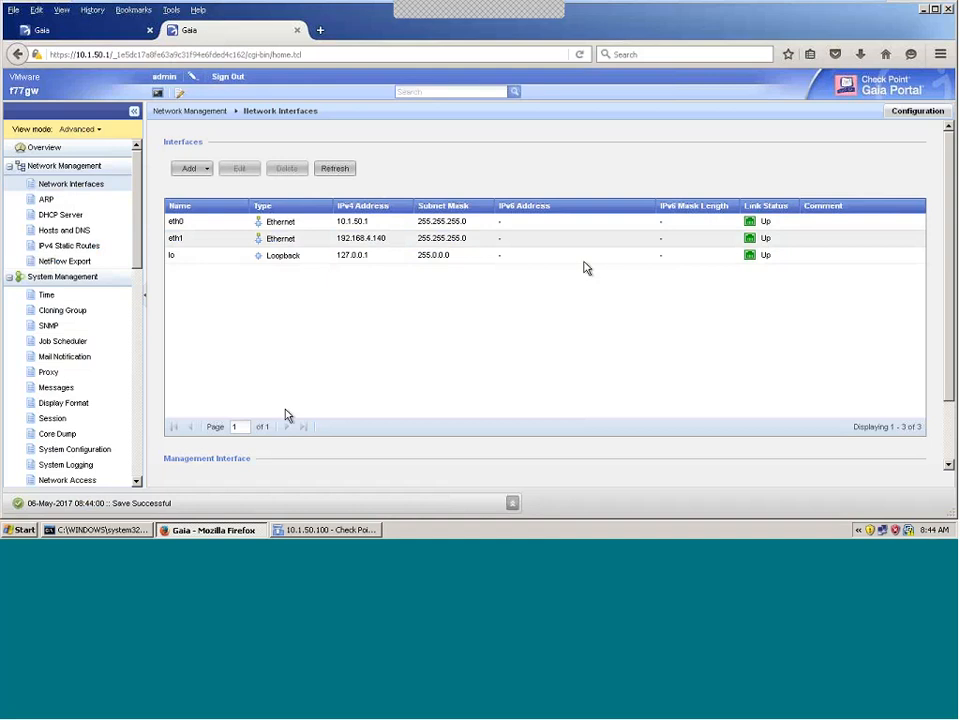
Step: Reopen r77gwchennai's topology in SmartDashboard, see only eth0 listed, and cancel
{"action": "left_click", "coordinate": [338, 531]}
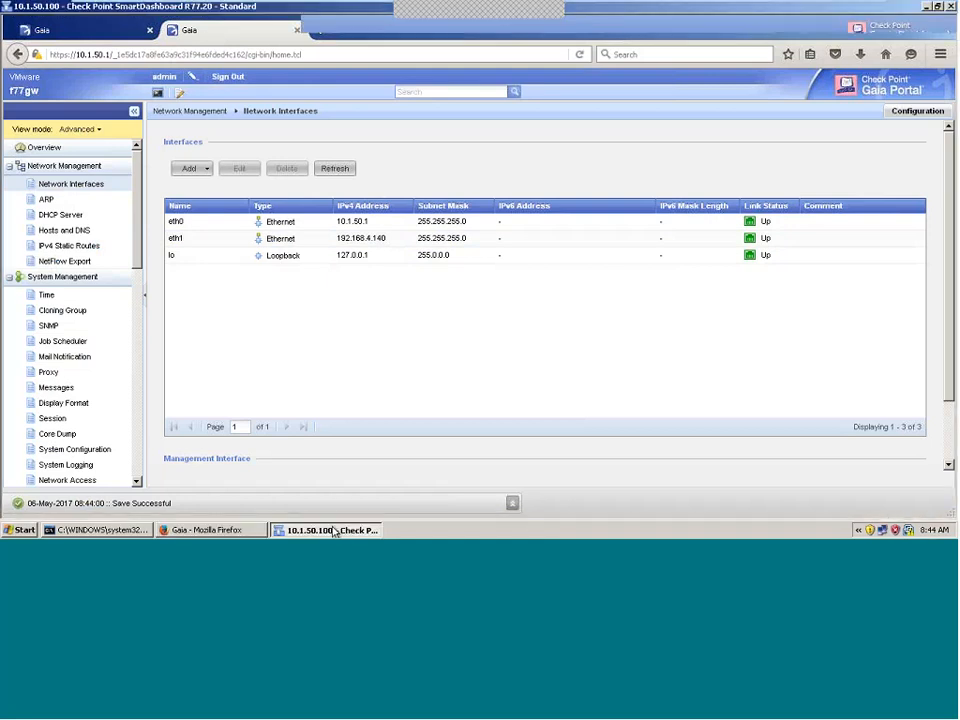
{"action": "double_click", "coordinate": [69, 404]}
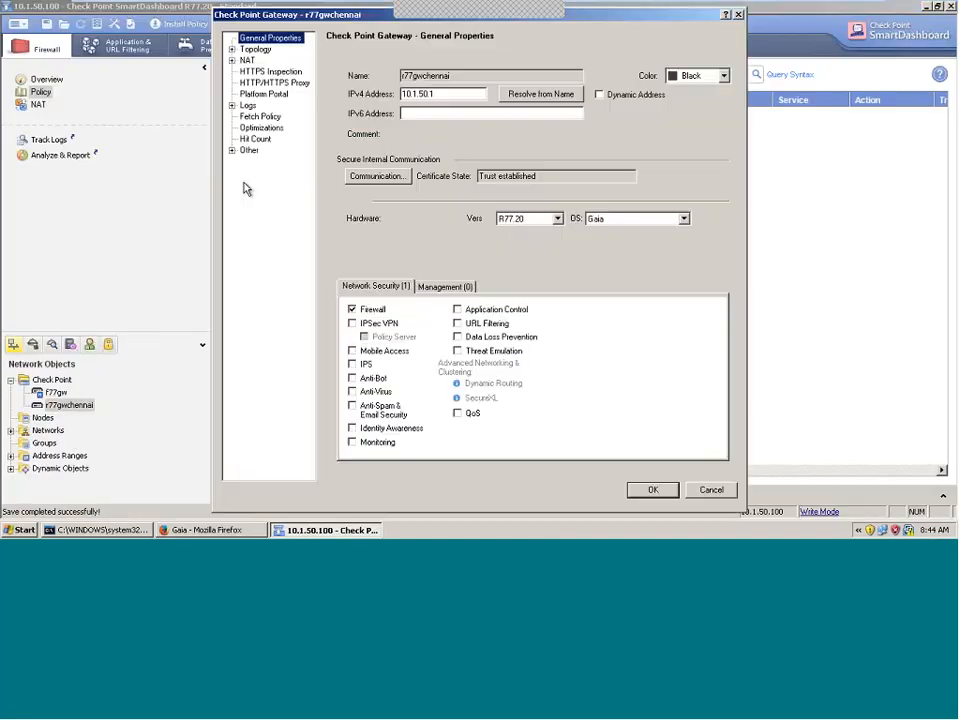
{"action": "left_click", "coordinate": [265, 55]}
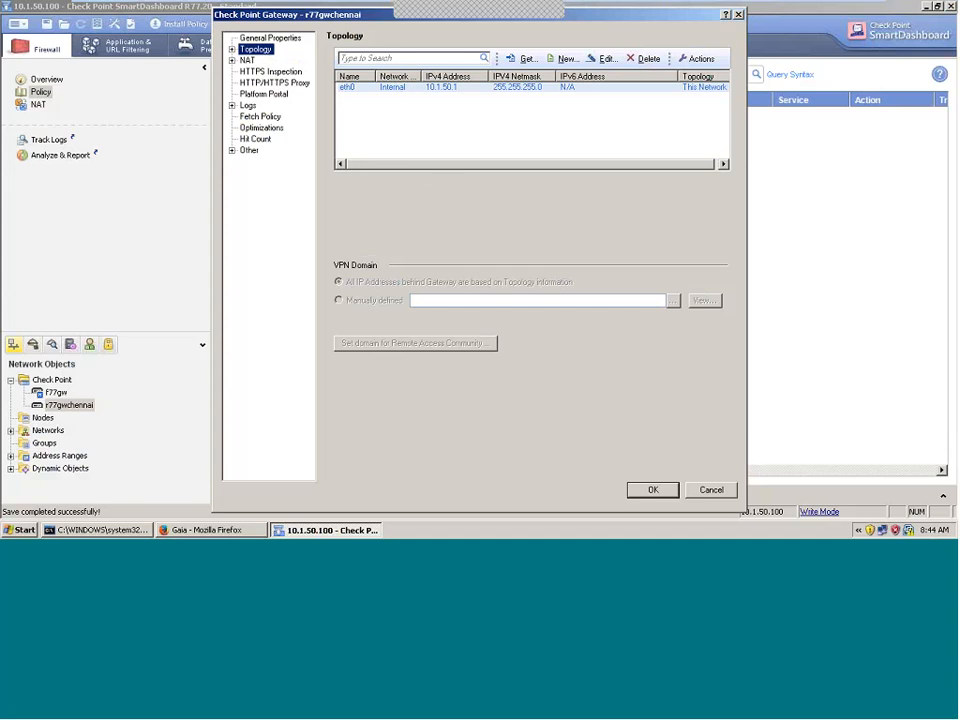
{"action": "left_click", "coordinate": [711, 489]}
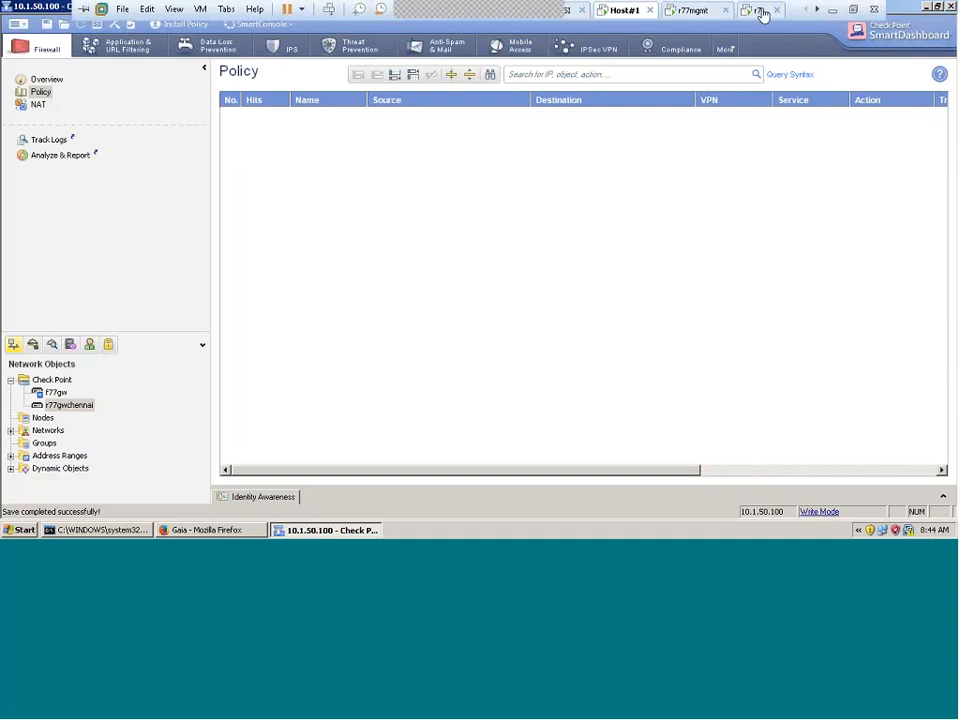
Step: From the r77gw console, ping 192.168.4.1 and stop it after 6 replies with 0% loss
{"action": "left_click", "coordinate": [760, 10]}
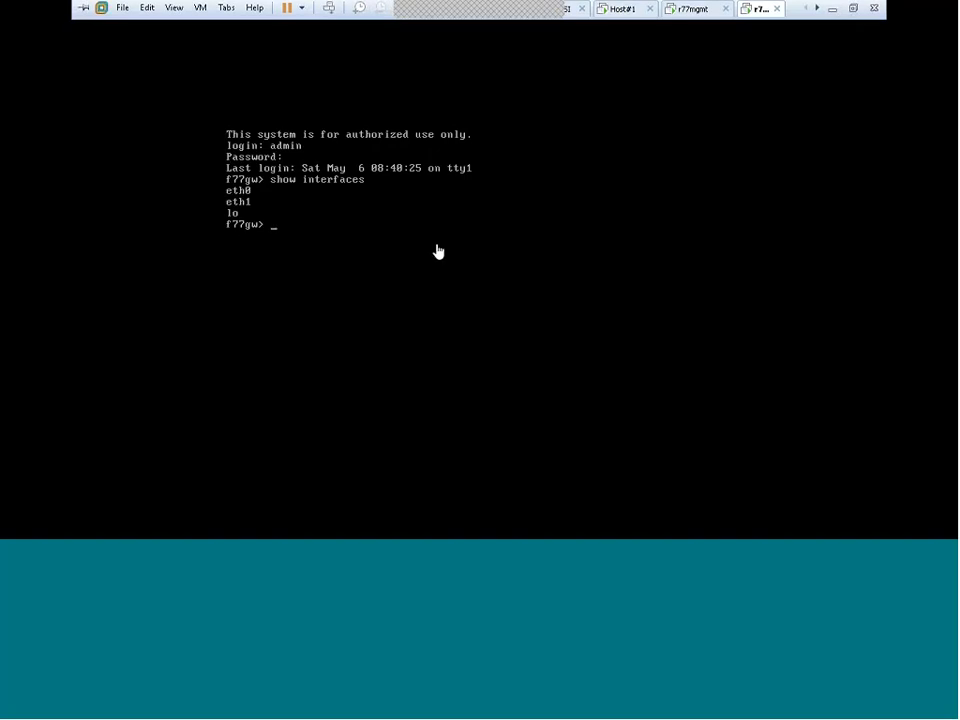
{"action": "type", "text": "ping 192."}
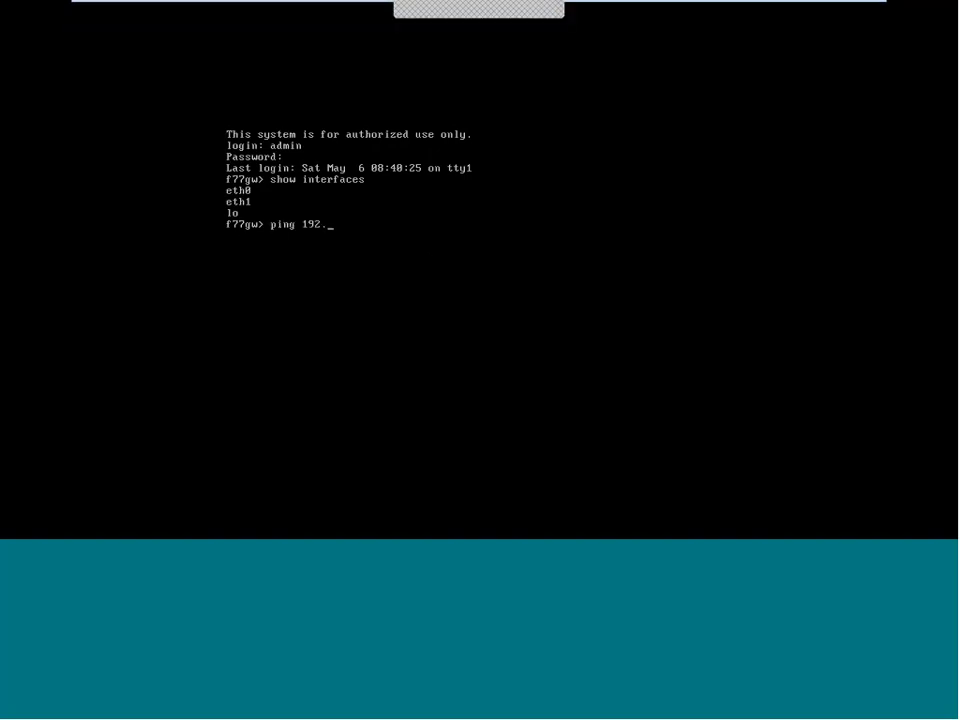
{"action": "type", "text": "168.4."}
{"action": "type", "text": "1"}
{"action": "key", "text": "Return"}
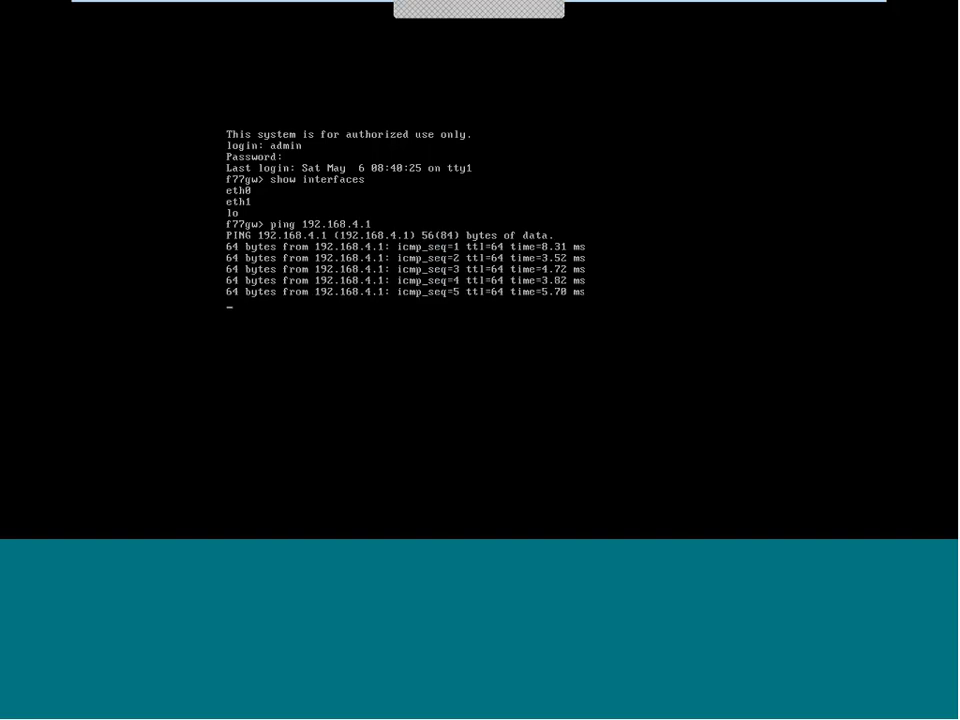
{"action": "key", "text": "ctrl+c"}
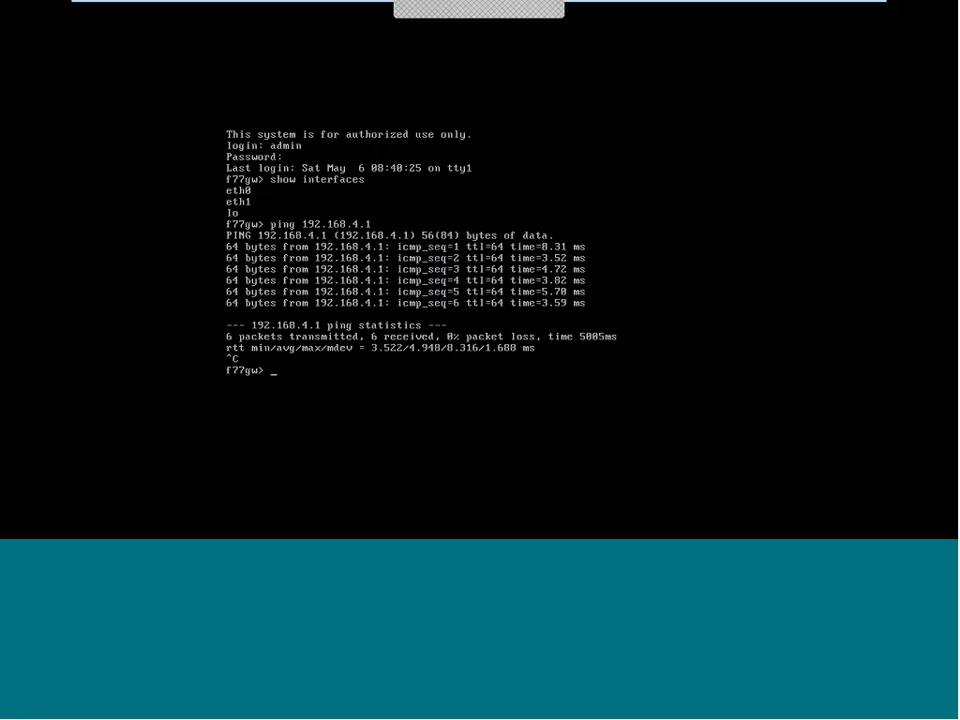
{"action": "mouse_move", "coordinate": [752, 8]}
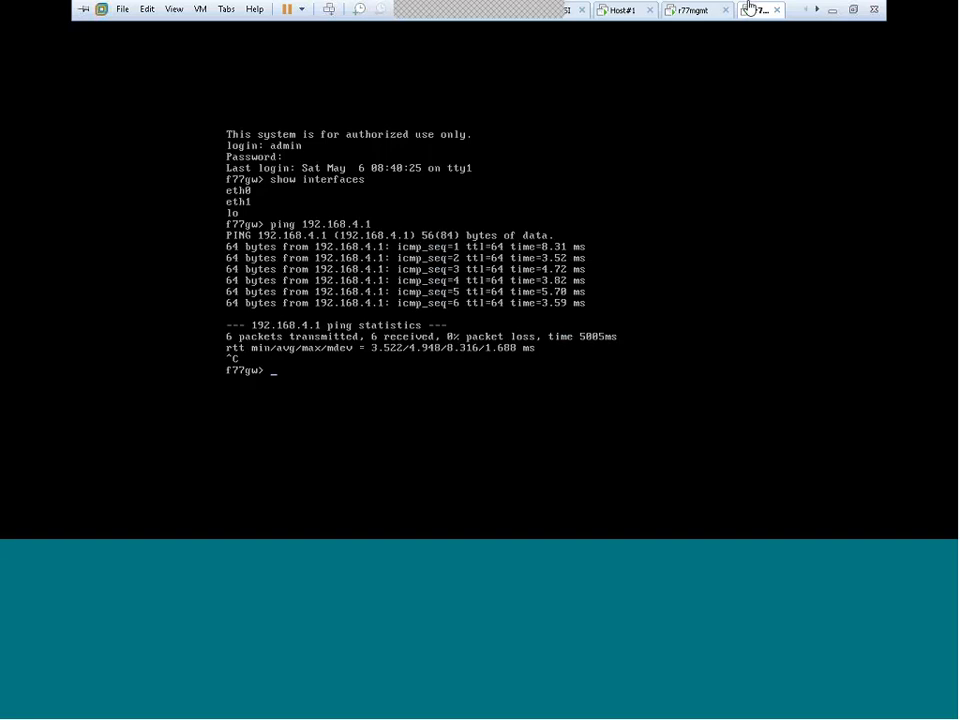
Step: Retrieve r77gwchennai's interfaces with topology and accept, adding eth1 at 192.168.4.140
{"action": "left_click", "coordinate": [644, 14]}
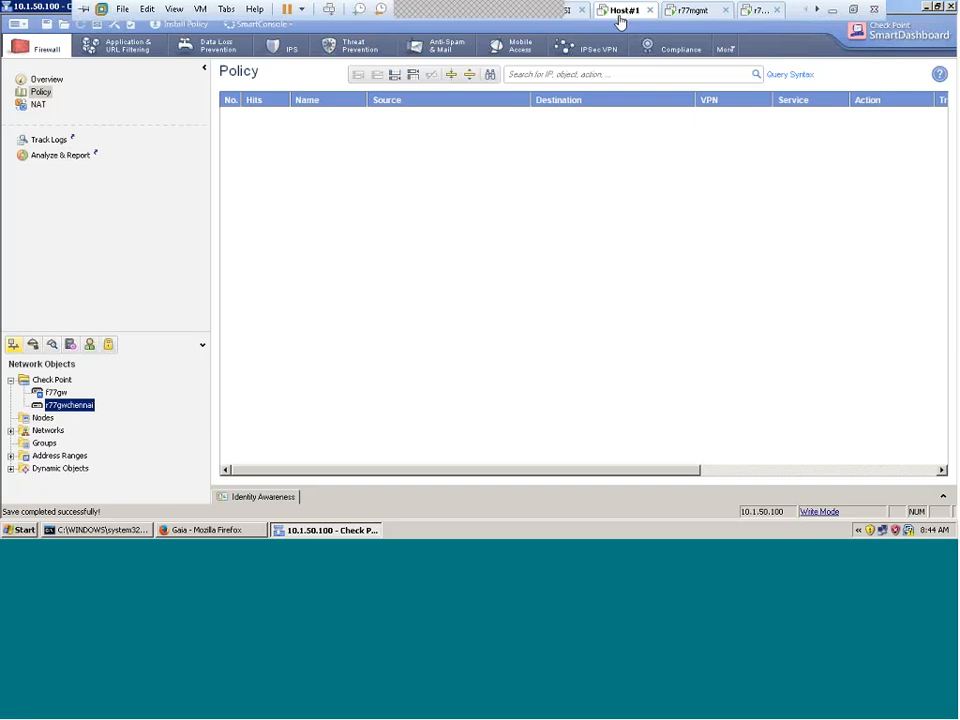
{"action": "double_click", "coordinate": [81, 406]}
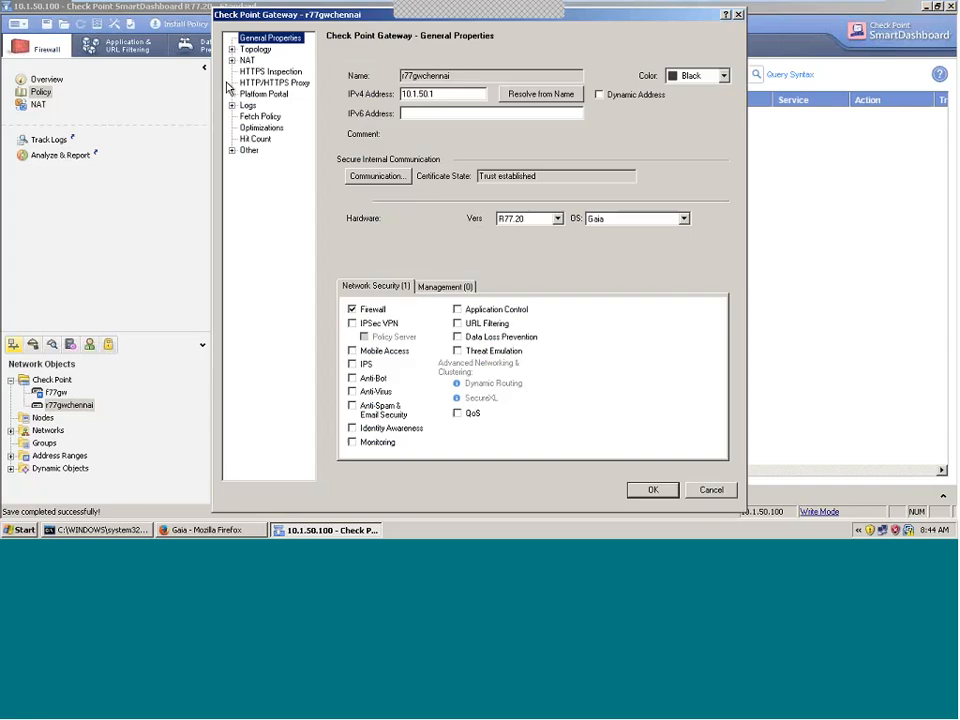
{"action": "left_click", "coordinate": [255, 49]}
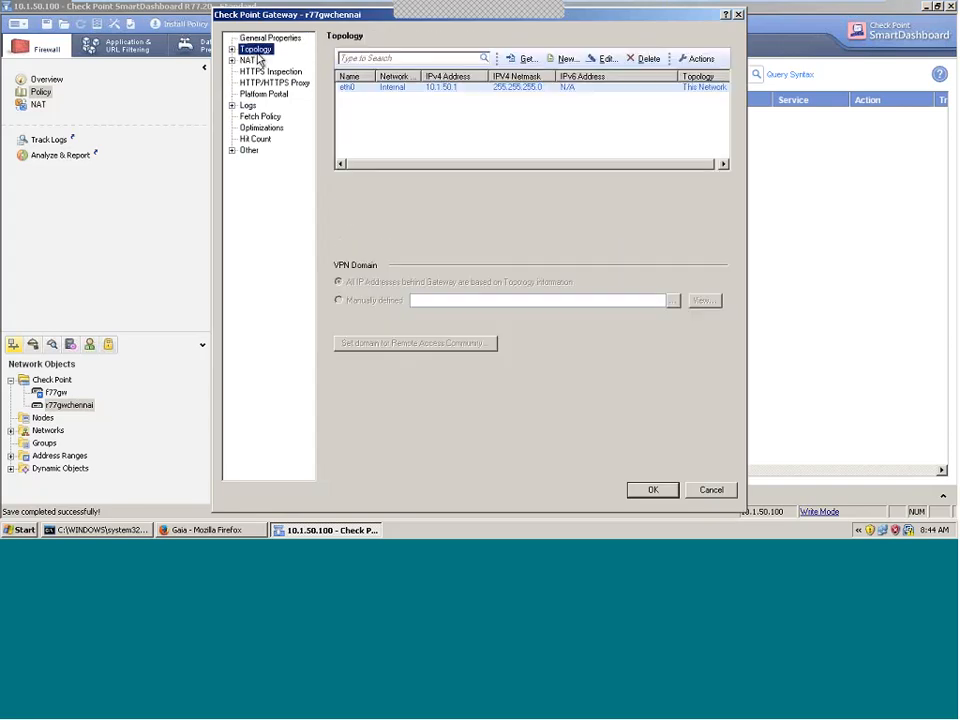
{"action": "left_click", "coordinate": [526, 59]}
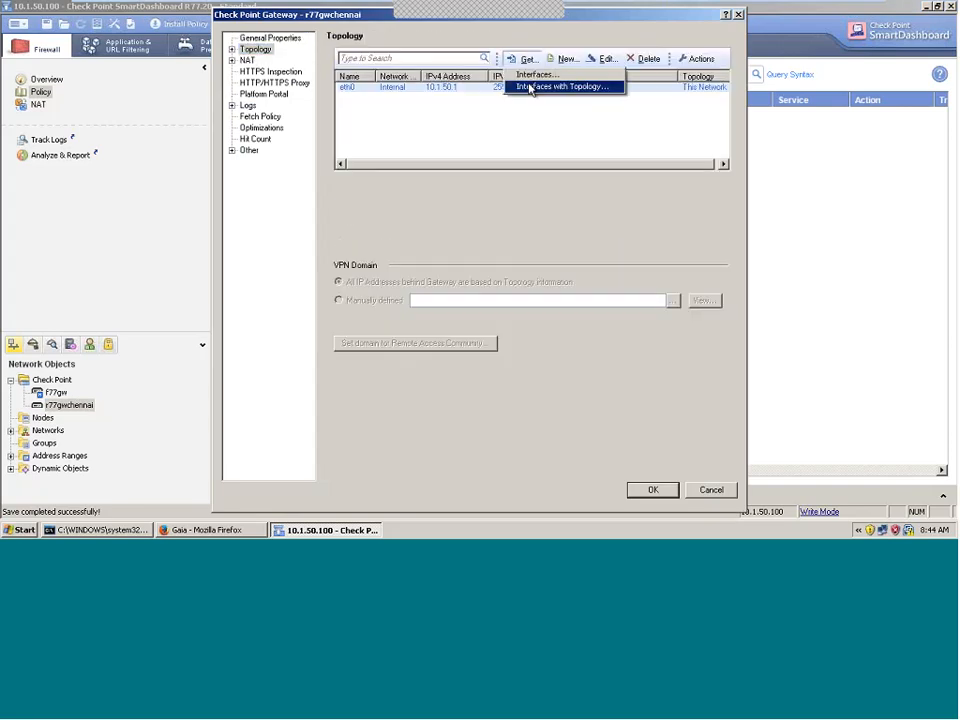
{"action": "left_click", "coordinate": [531, 88]}
{"action": "left_click", "coordinate": [457, 285]}
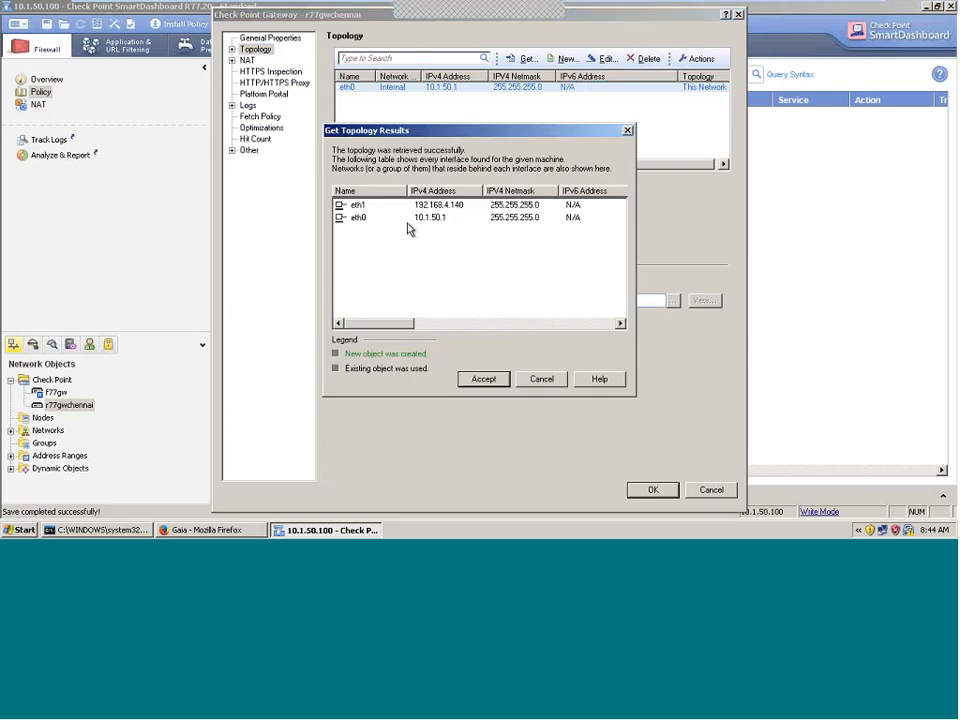
{"action": "left_click", "coordinate": [472, 378]}
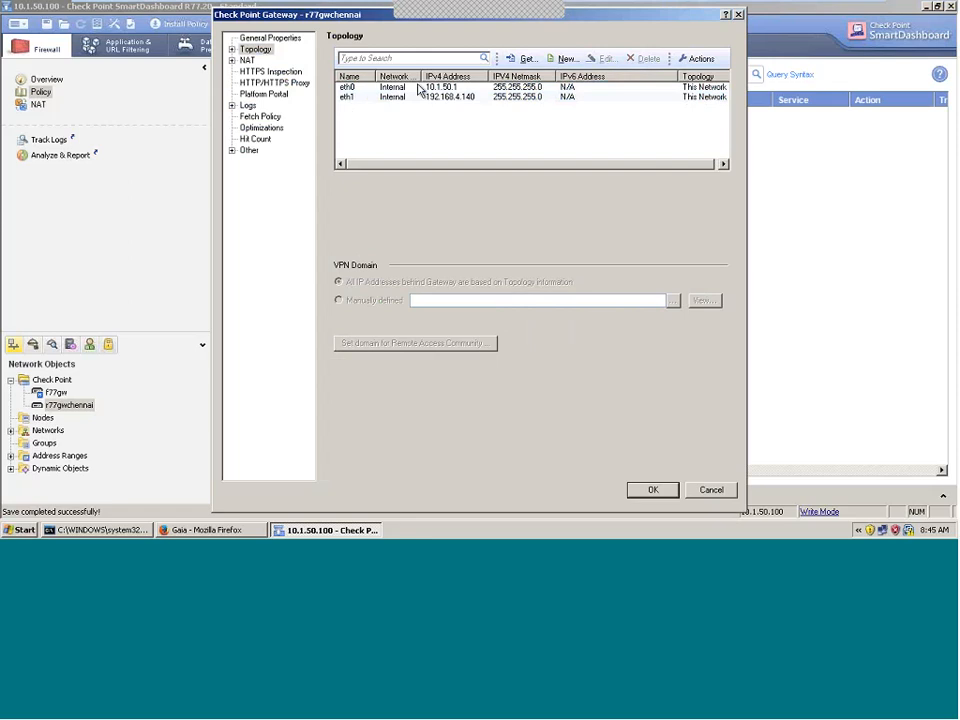
Step: Review the eth0 and eth1 entries and save the gateway properties
{"action": "left_click", "coordinate": [363, 89]}
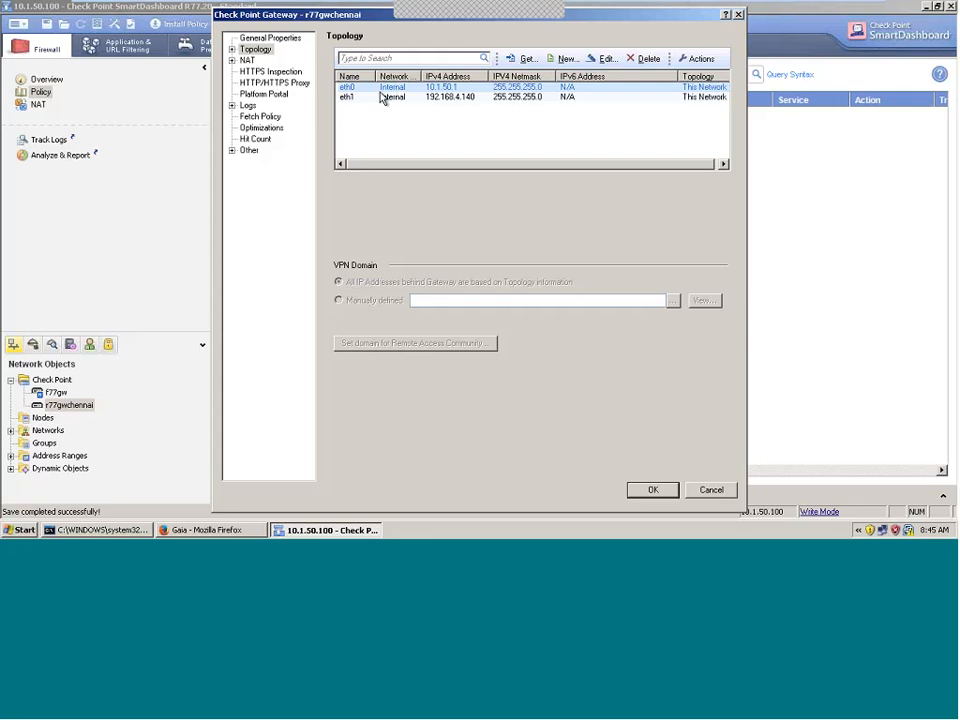
{"action": "left_click", "coordinate": [347, 97]}
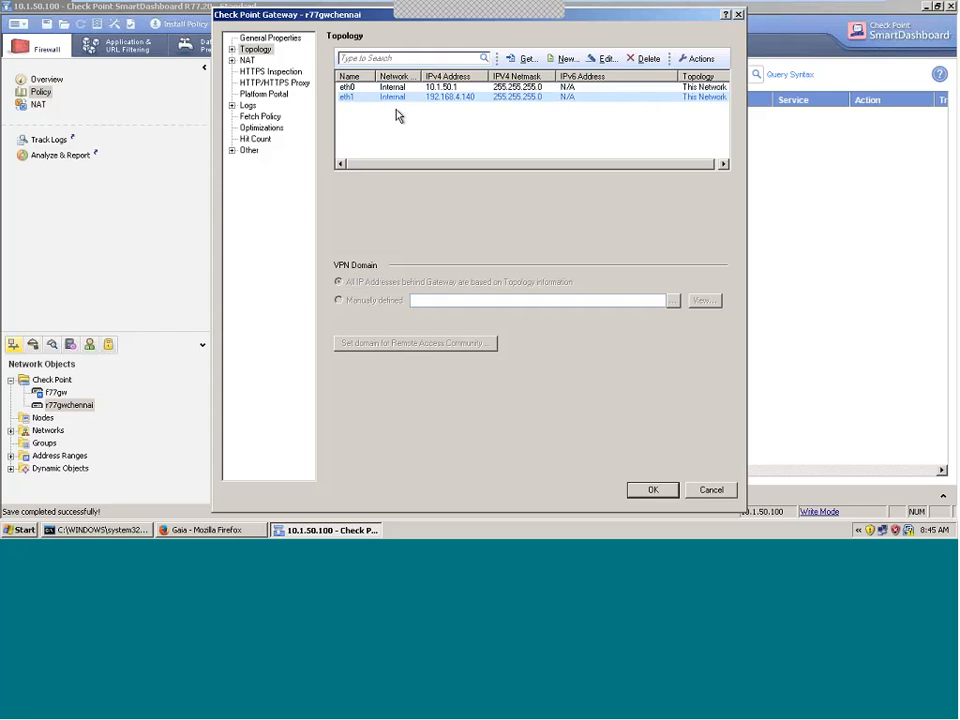
{"action": "left_click", "coordinate": [648, 490]}
{"action": "left_click", "coordinate": [215, 530]}
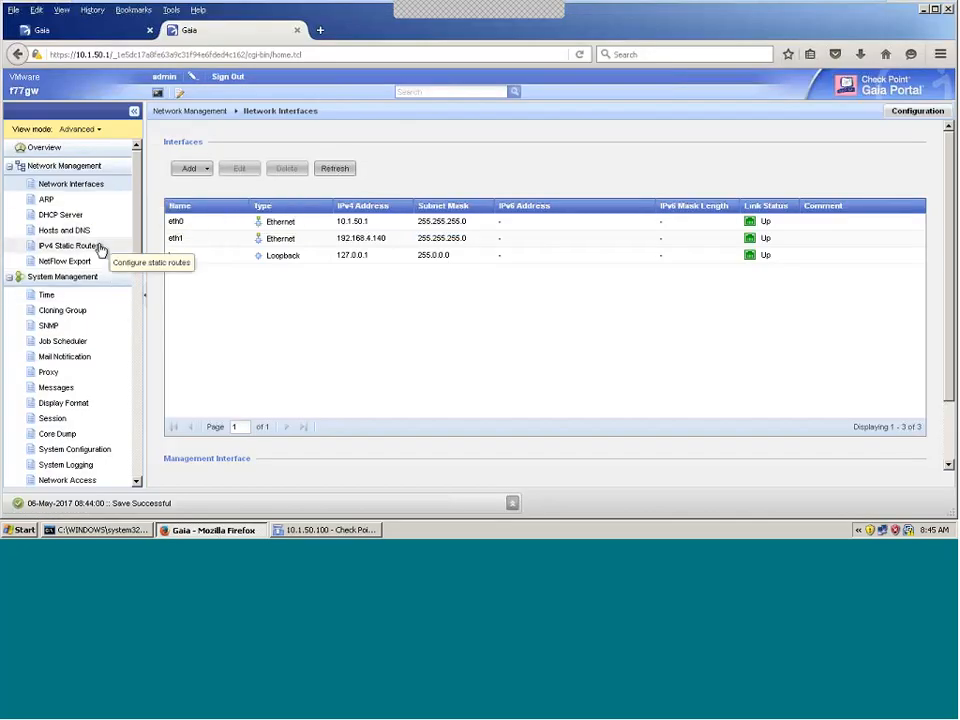
Step: Open IPv4 Static Routes and select the Default route, which has no gateway
{"action": "left_click", "coordinate": [70, 248]}
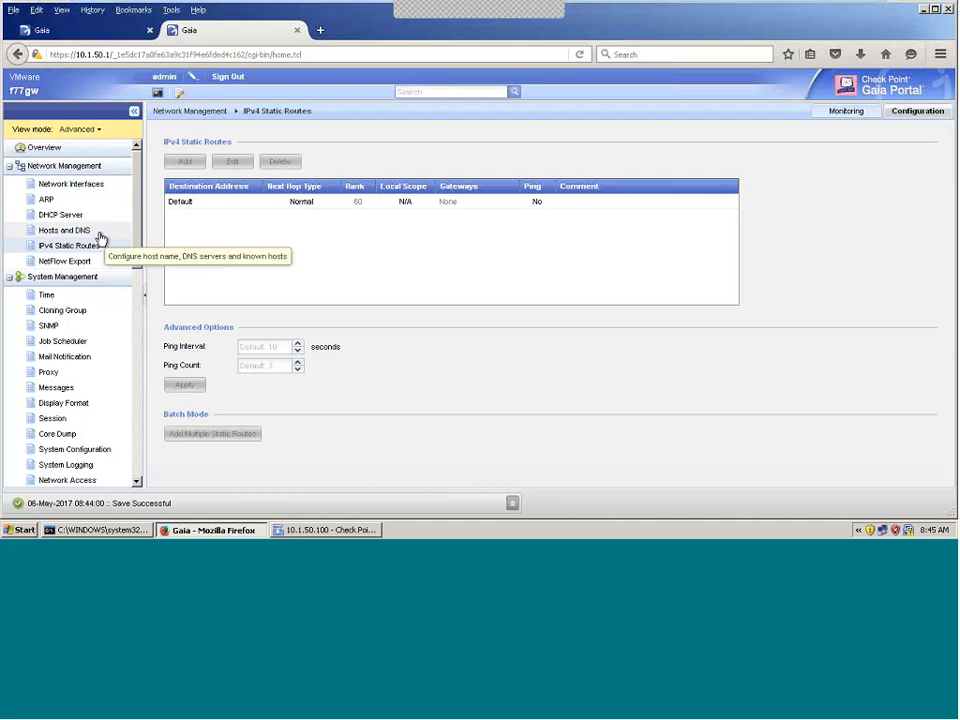
{"action": "left_click", "coordinate": [183, 209]}
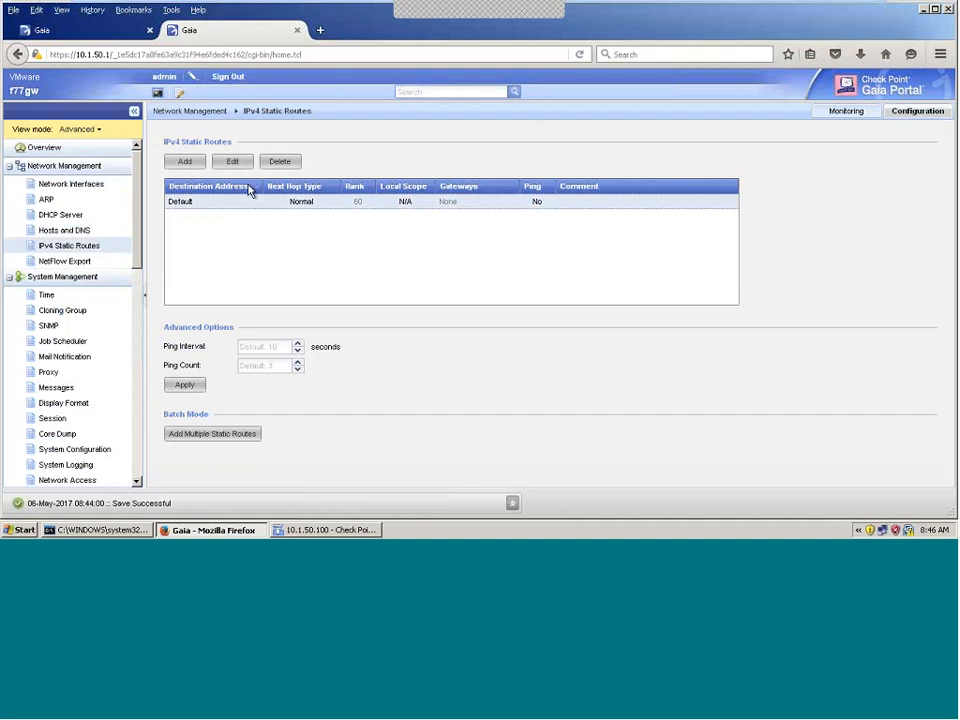
Step: In Paint, draw a red pencil line from the GW box to the 192.168.4.1 router
{"action": "mouse_move", "coordinate": [614, 3]}
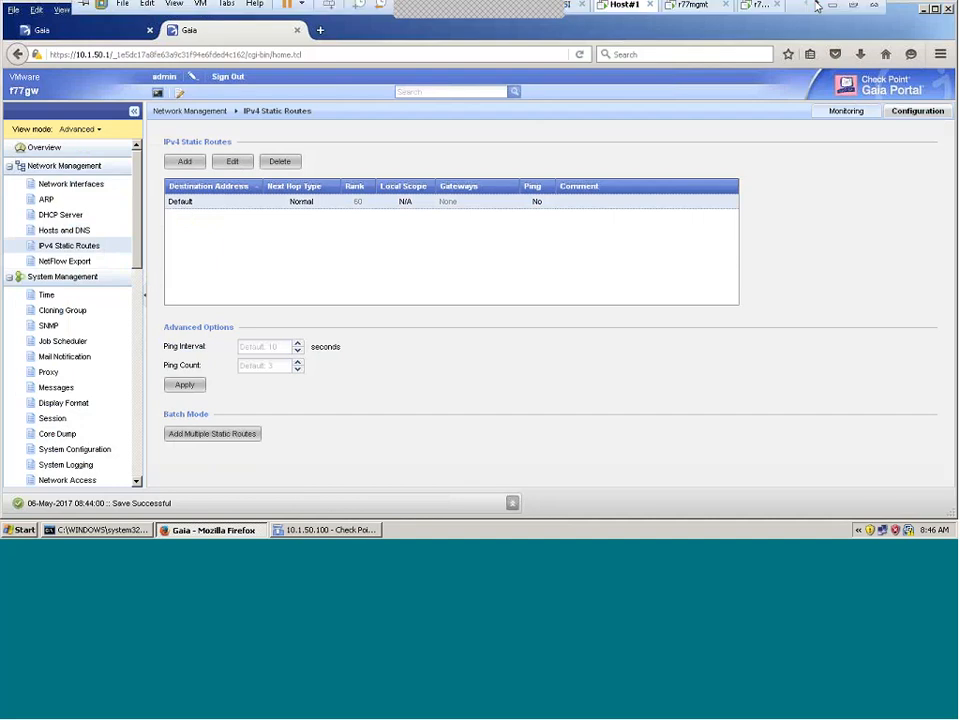
{"action": "left_click", "coordinate": [830, 9]}
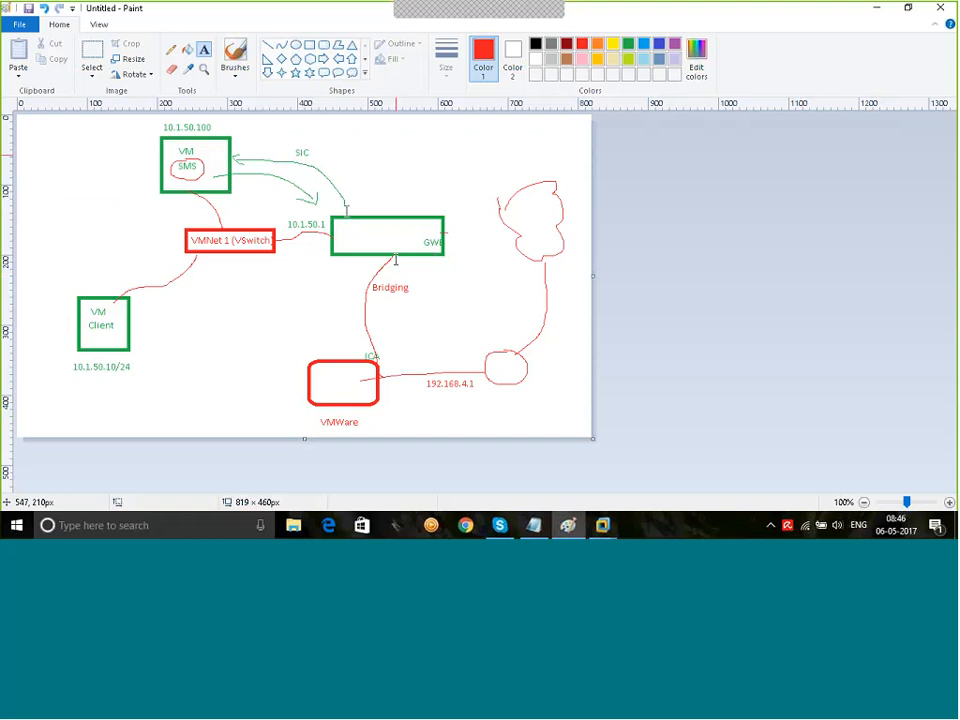
{"action": "left_click", "coordinate": [172, 50]}
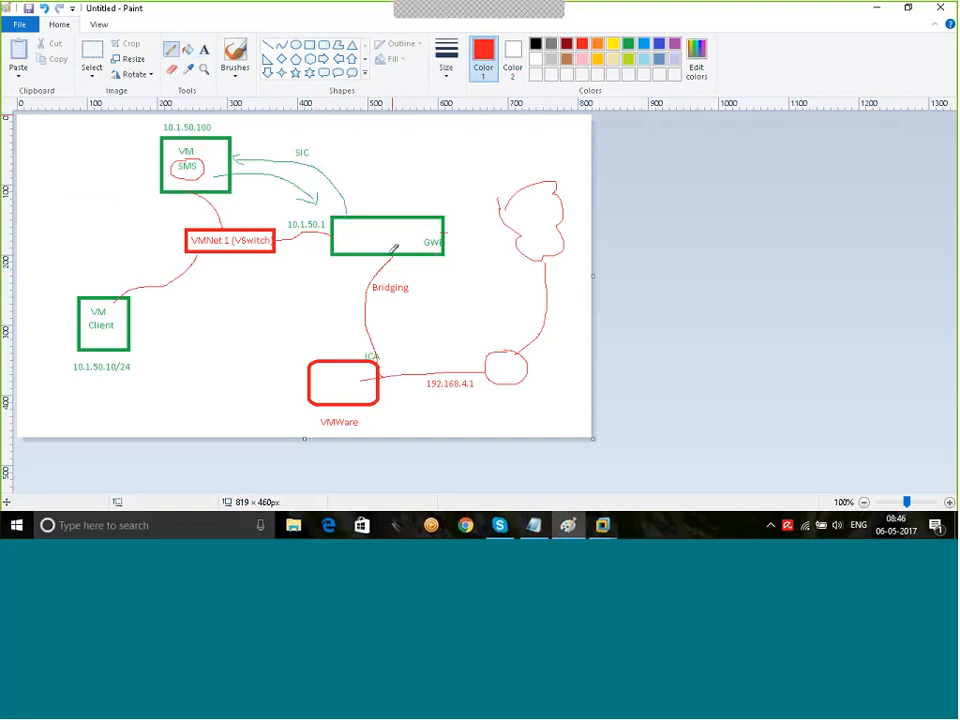
{"action": "mouse_move", "coordinate": [390, 255]}
{"action": "left_mouse_down"}
{"action": "mouse_move", "coordinate": [429, 268]}
{"action": "mouse_move", "coordinate": [482, 362]}
{"action": "left_mouse_up"}
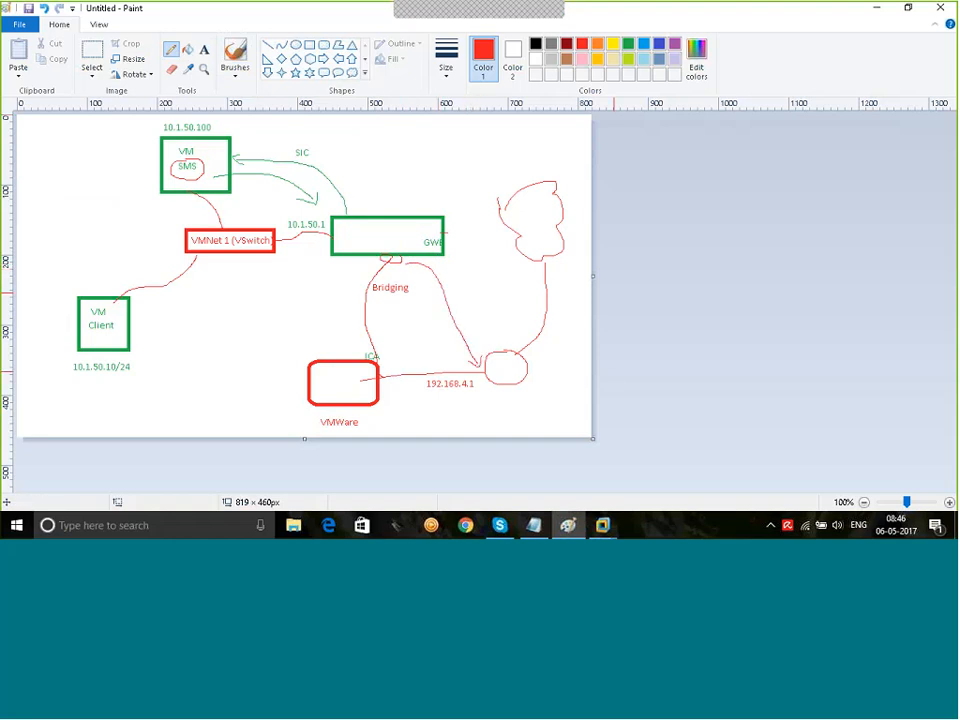
{"action": "mouse_move", "coordinate": [598, 518]}
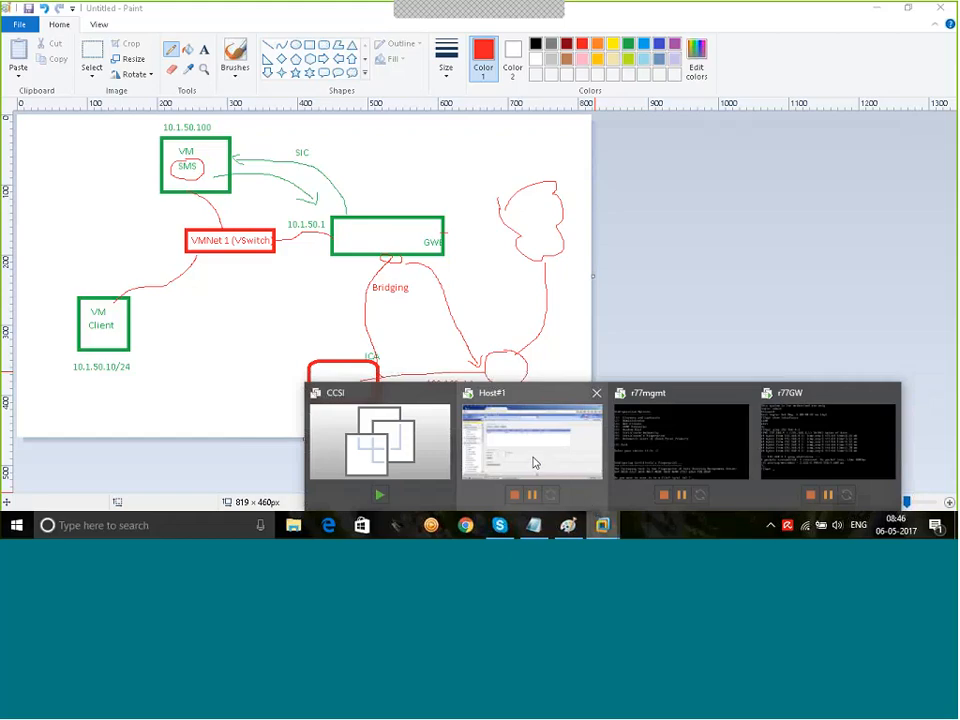
{"action": "left_click", "coordinate": [534, 462]}
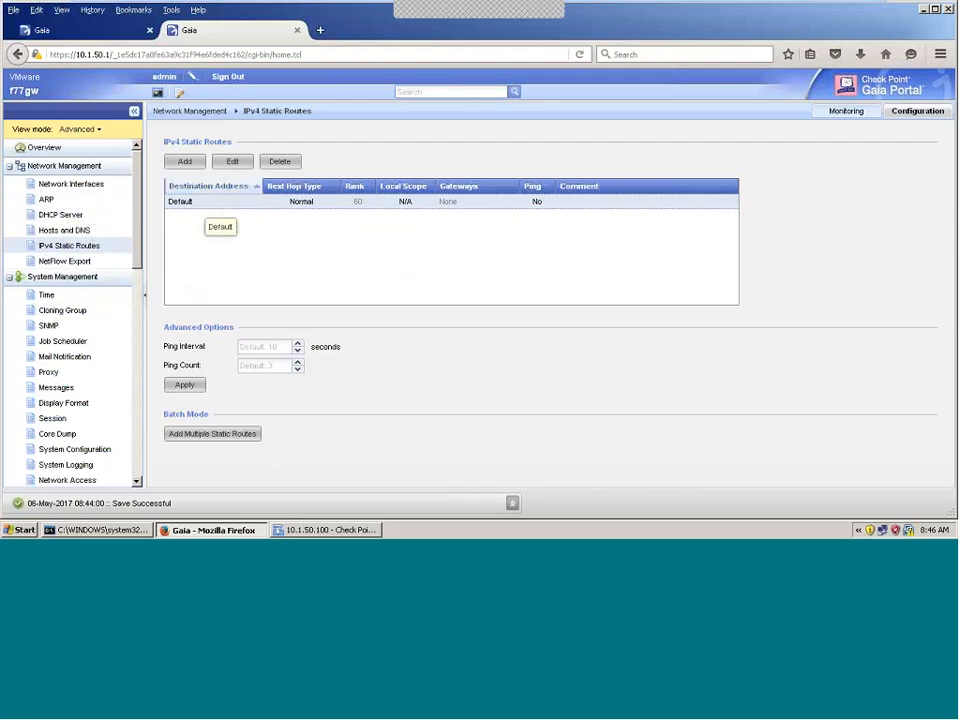
Step: Add 192.168.4.1 as an IP-address gateway to the Default static route and save
{"action": "left_click", "coordinate": [231, 163]}
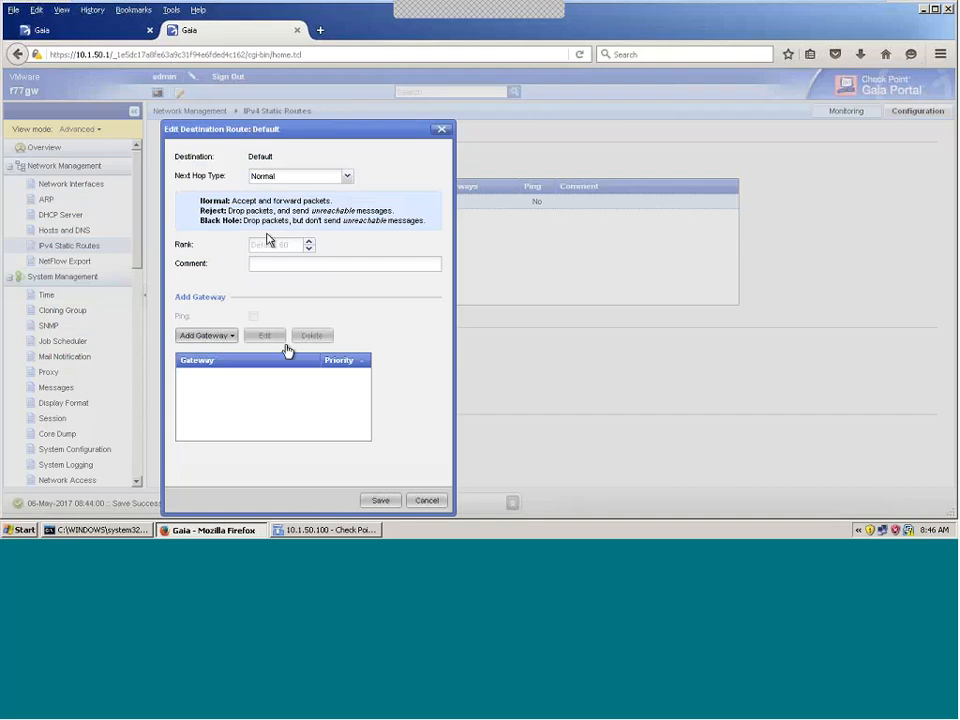
{"action": "left_click", "coordinate": [228, 337]}
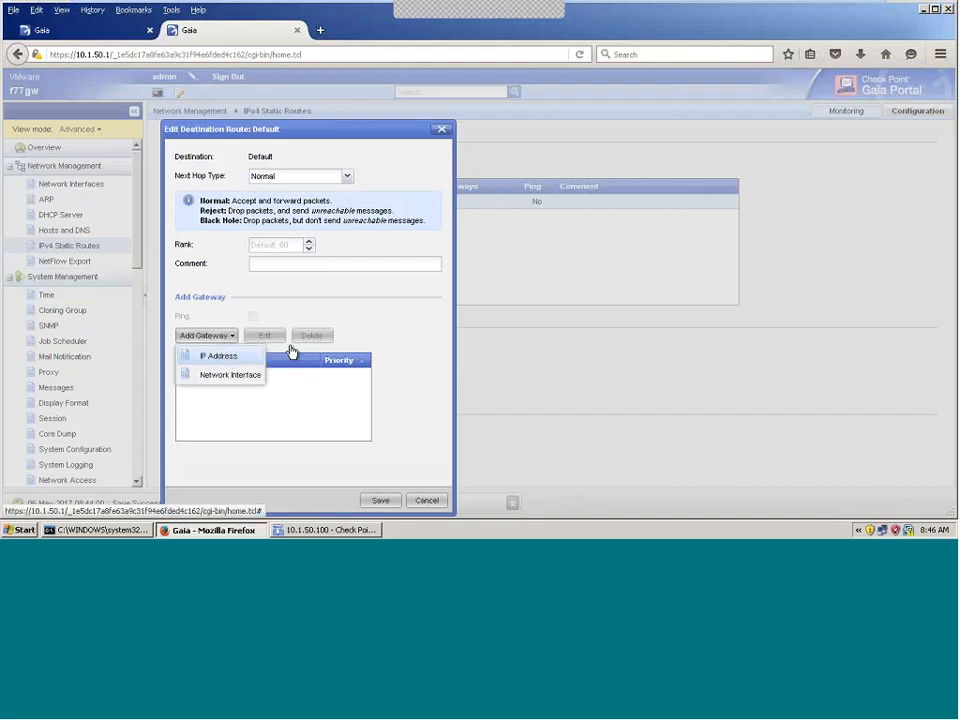
{"action": "left_click", "coordinate": [222, 357]}
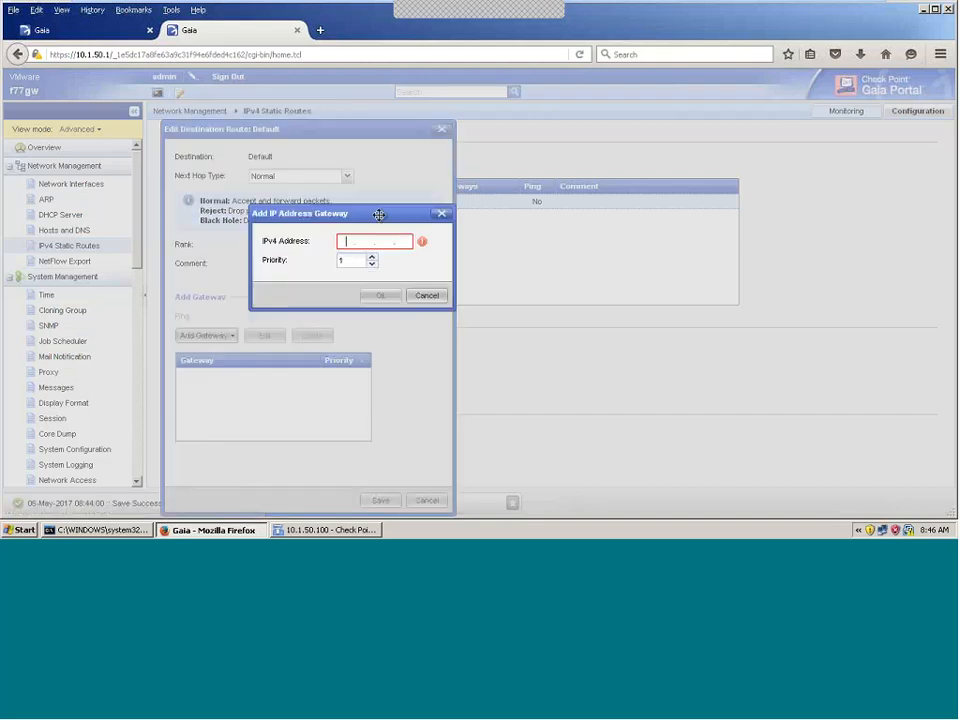
{"action": "type", "text": "192.168.4.1"}
{"action": "left_click", "coordinate": [380, 296]}
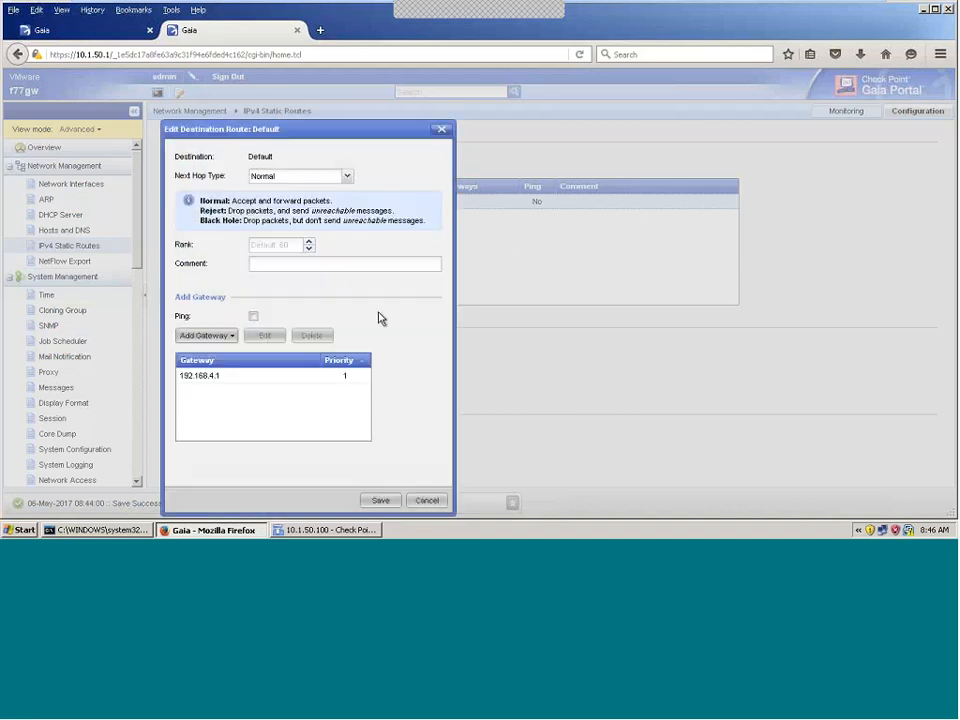
{"action": "left_click", "coordinate": [380, 500]}
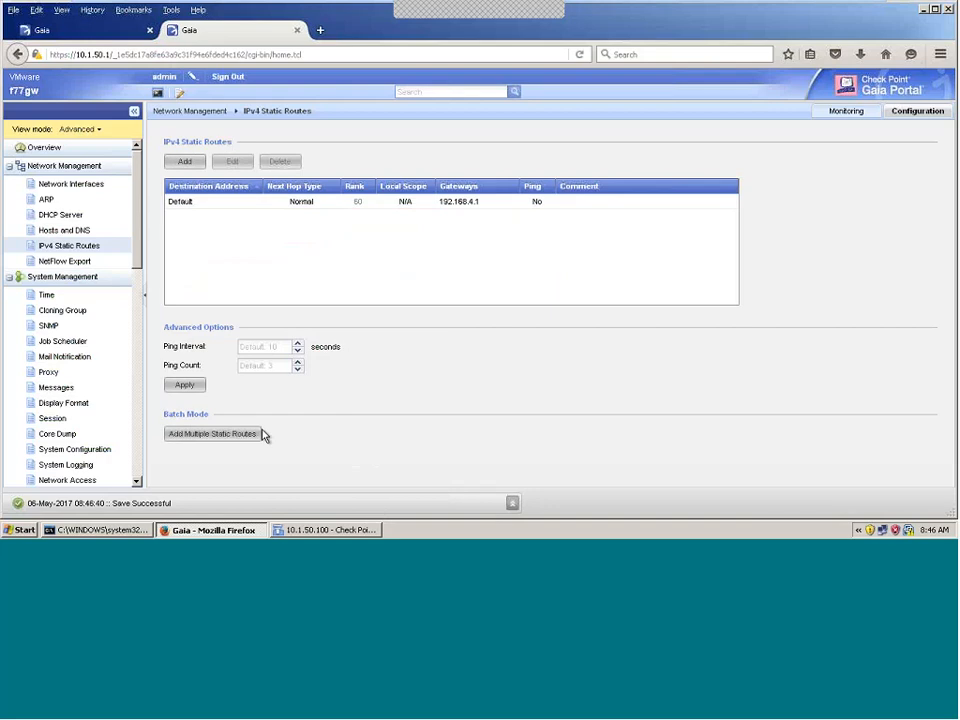
{"action": "left_click", "coordinate": [303, 531]}
Step: Re-fetch r77gwchennai's interfaces with topology and accept, so eth1 shows External
{"action": "double_click", "coordinate": [63, 407]}
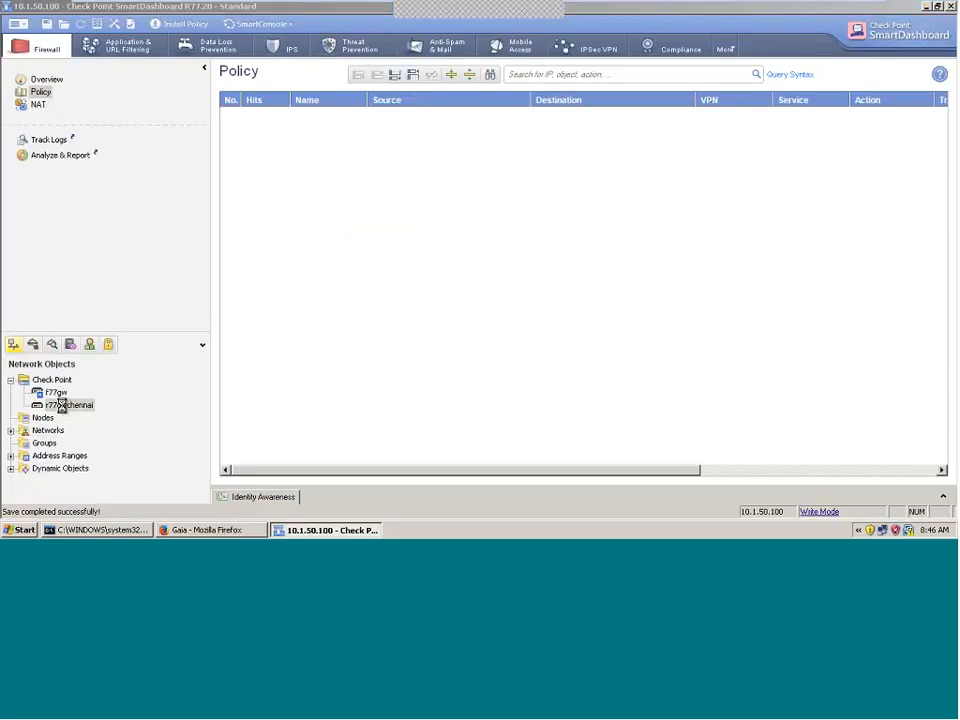
{"action": "left_click", "coordinate": [256, 50]}
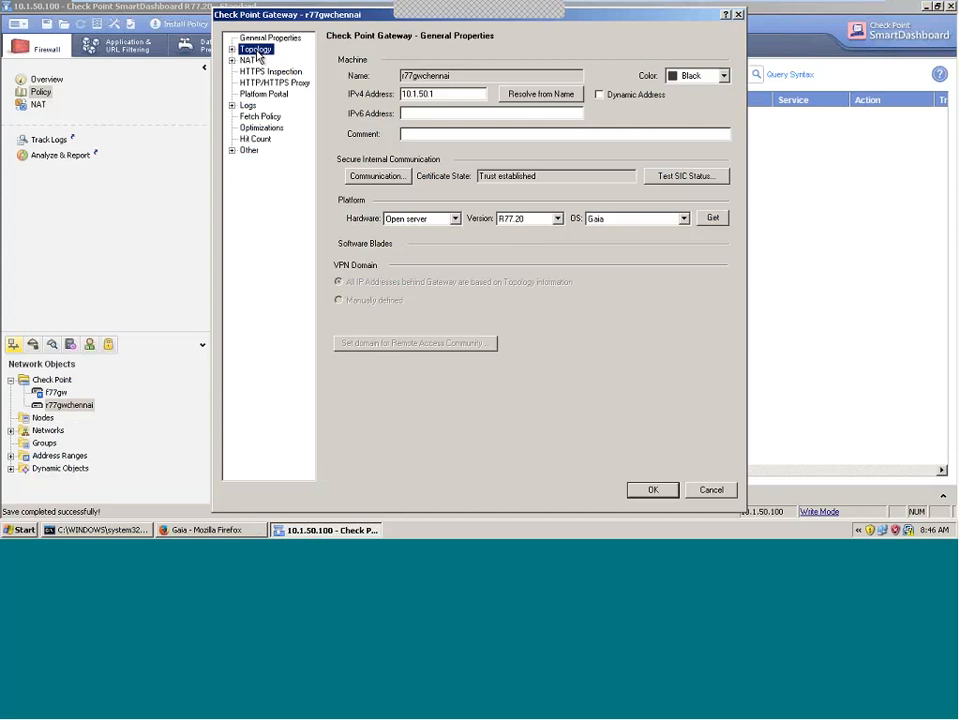
{"action": "left_click", "coordinate": [524, 59]}
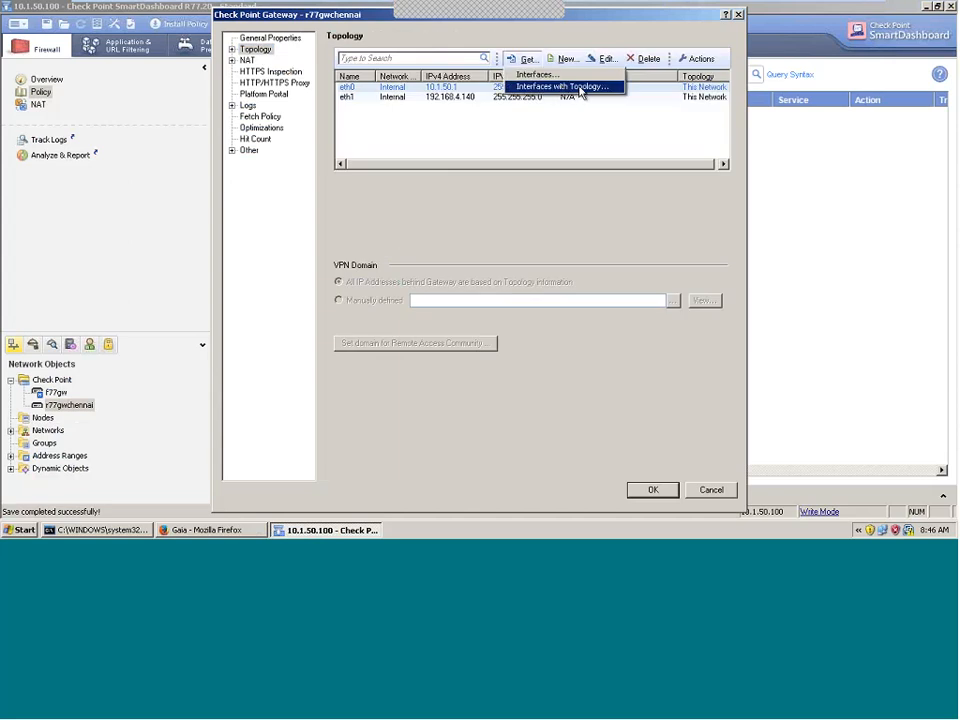
{"action": "left_click", "coordinate": [580, 92]}
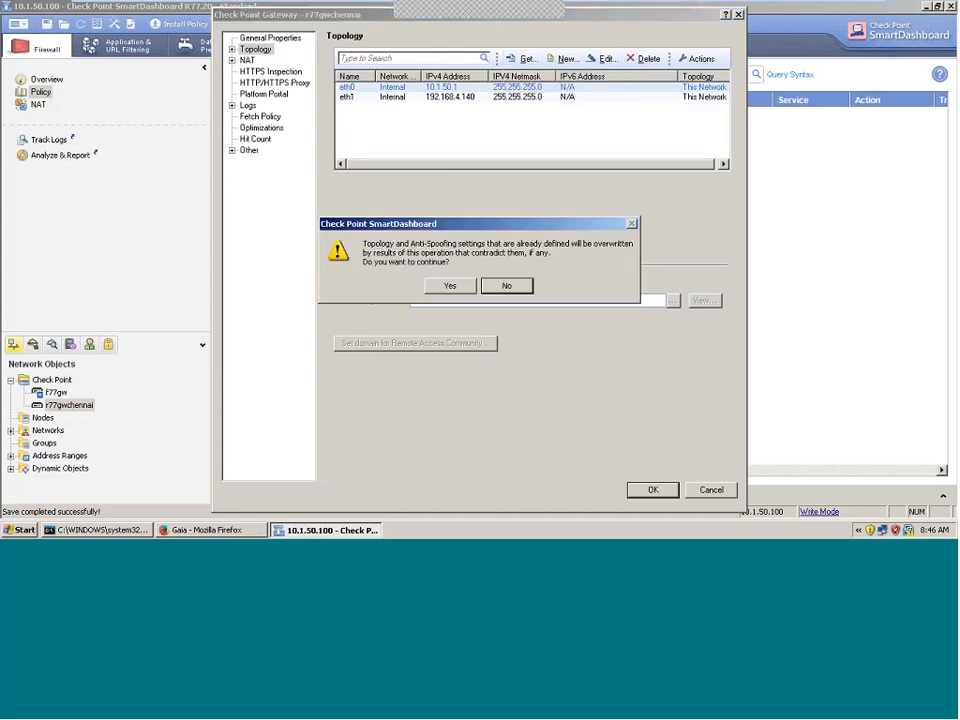
{"action": "left_click", "coordinate": [450, 285]}
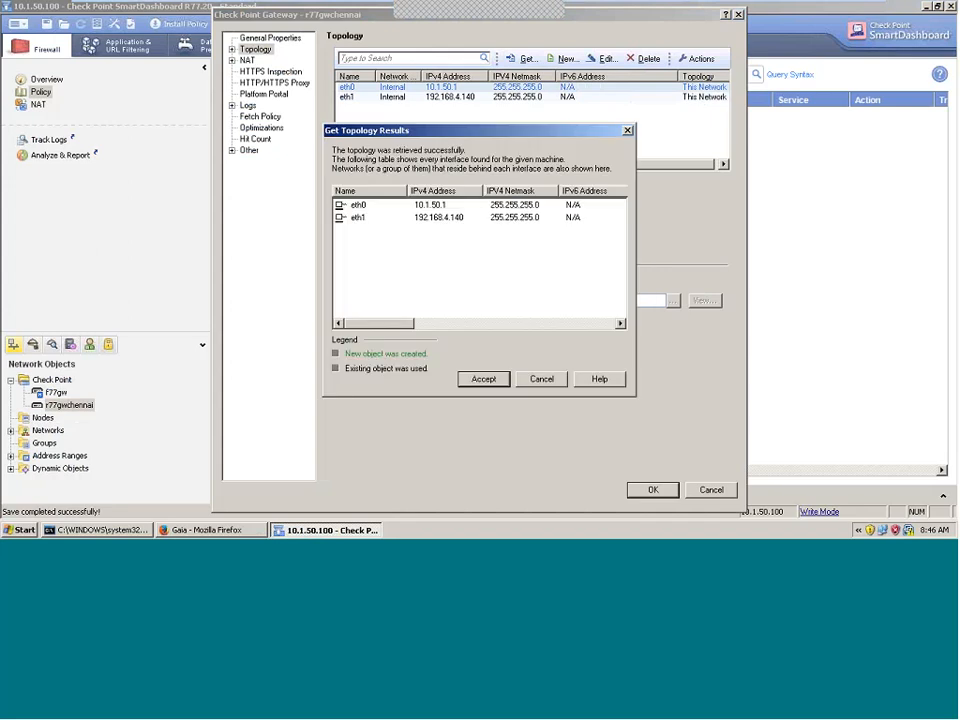
{"action": "left_click", "coordinate": [481, 378]}
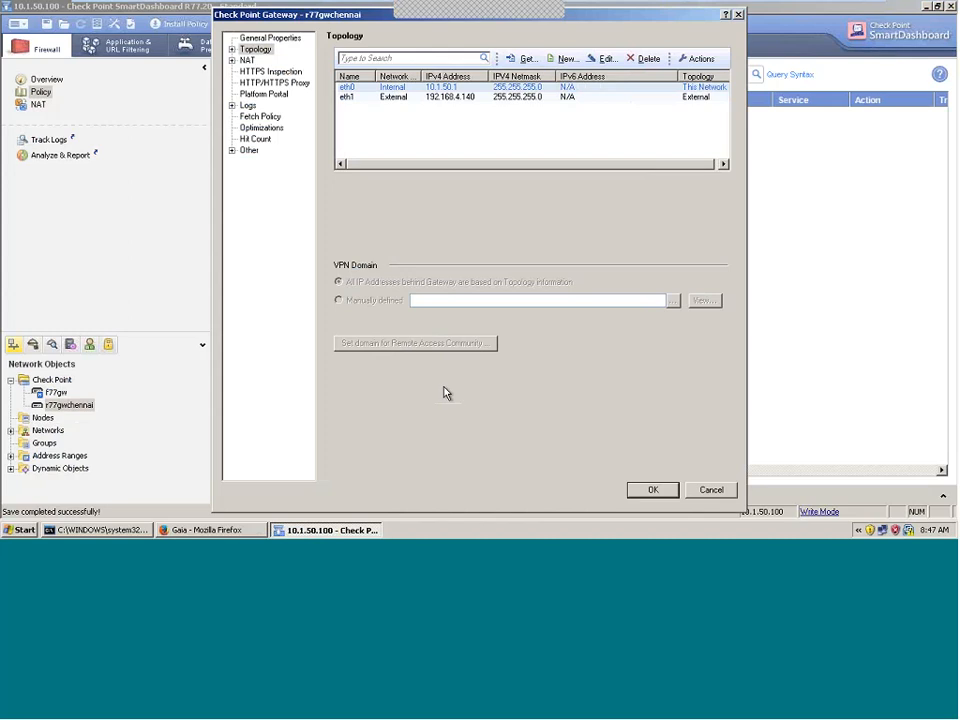
{"action": "left_click", "coordinate": [271, 38]}
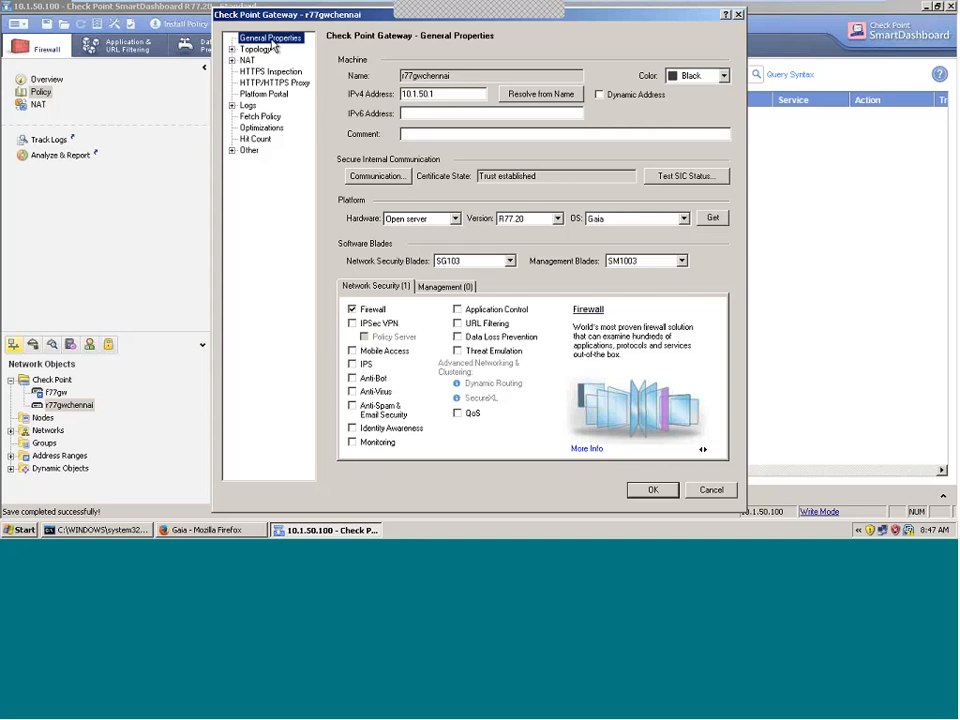
Step: Test r77gwchennai's SIC status and highlight its Trust established and Communicating results
{"action": "left_click_drag", "start_coordinate": [548, 177], "coordinate": [472, 193]}
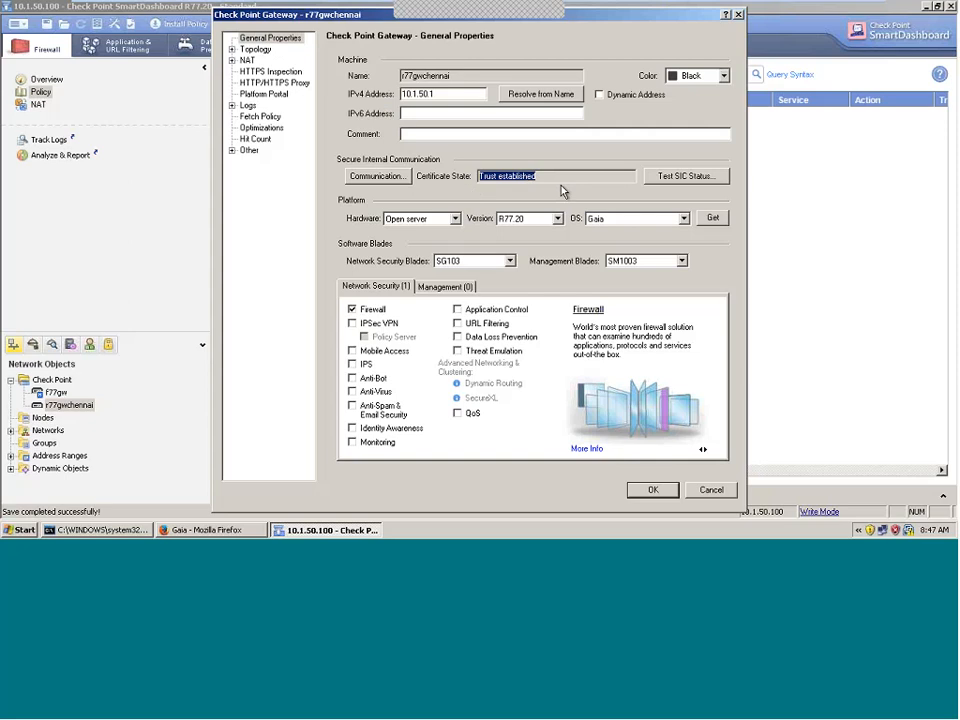
{"action": "left_click", "coordinate": [632, 180]}
{"action": "left_click", "coordinate": [670, 177]}
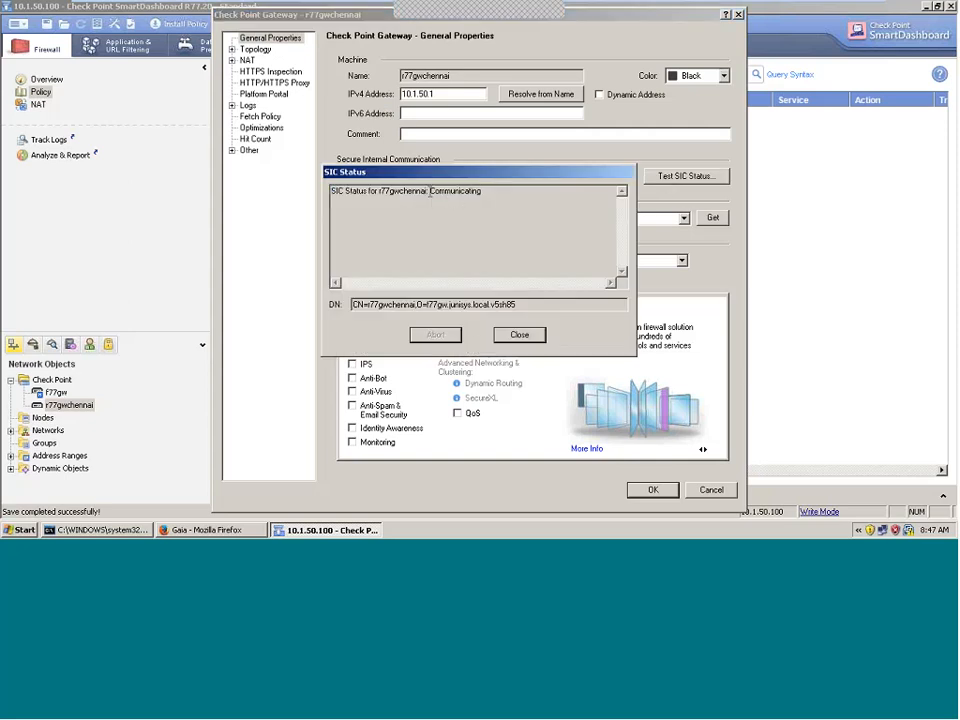
{"action": "double_click", "coordinate": [432, 191]}
{"action": "left_click", "coordinate": [530, 242]}
{"action": "left_click_drag", "start_coordinate": [367, 192], "coordinate": [331, 191]}
{"action": "left_click_drag", "start_coordinate": [429, 191], "coordinate": [477, 191]}
Step: Close the SIC status report, then cancel the Trusted Communication dialog without changes
{"action": "left_click", "coordinate": [519, 334]}
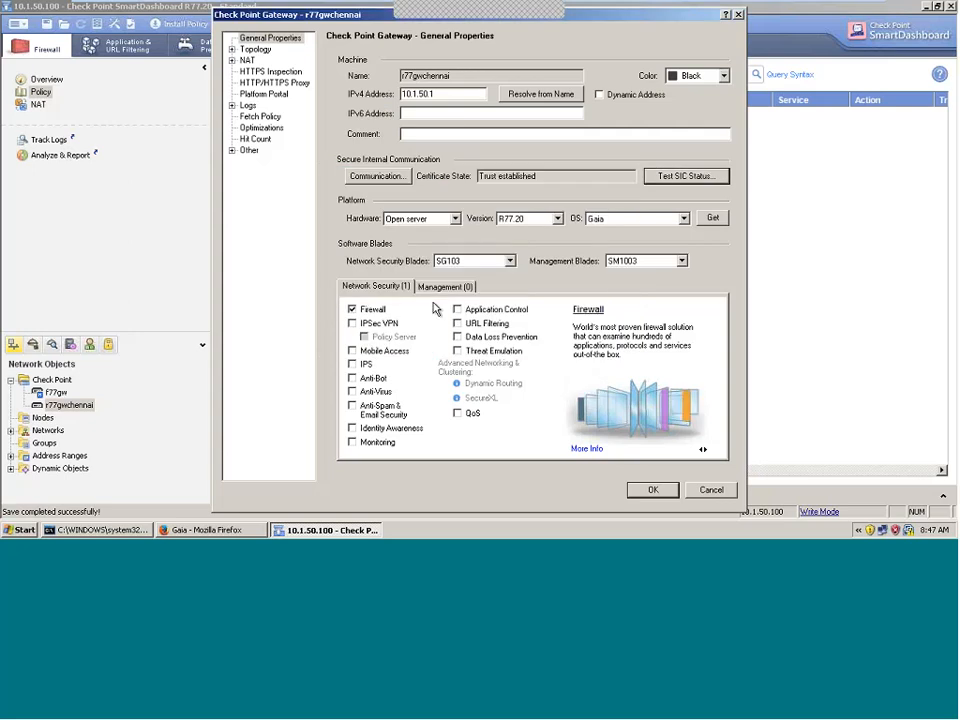
{"action": "left_click", "coordinate": [365, 175]}
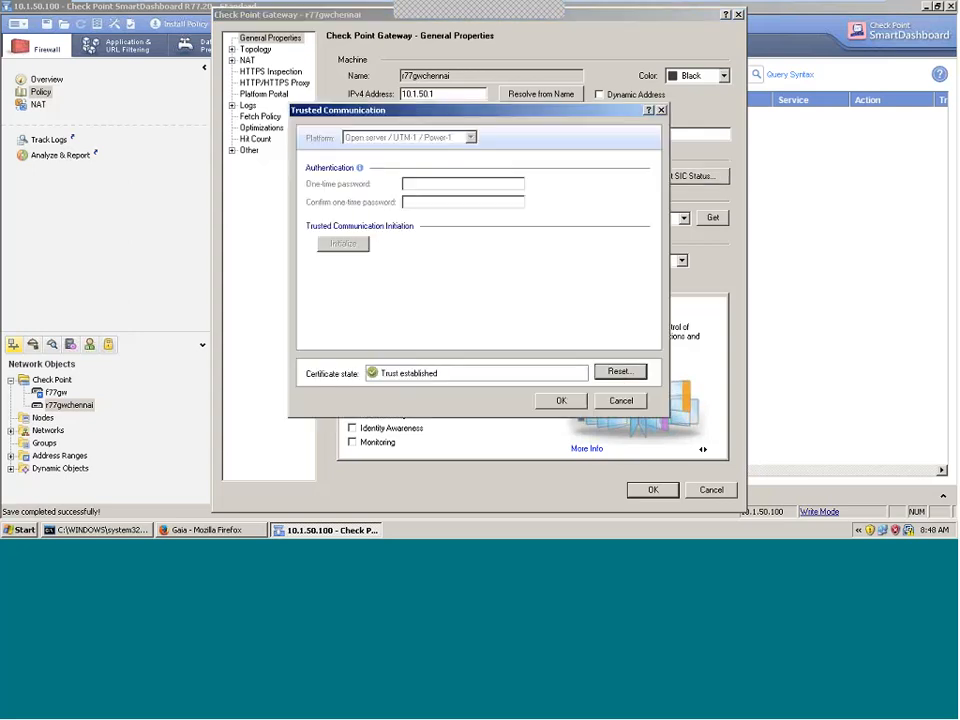
{"action": "left_click", "coordinate": [622, 401]}
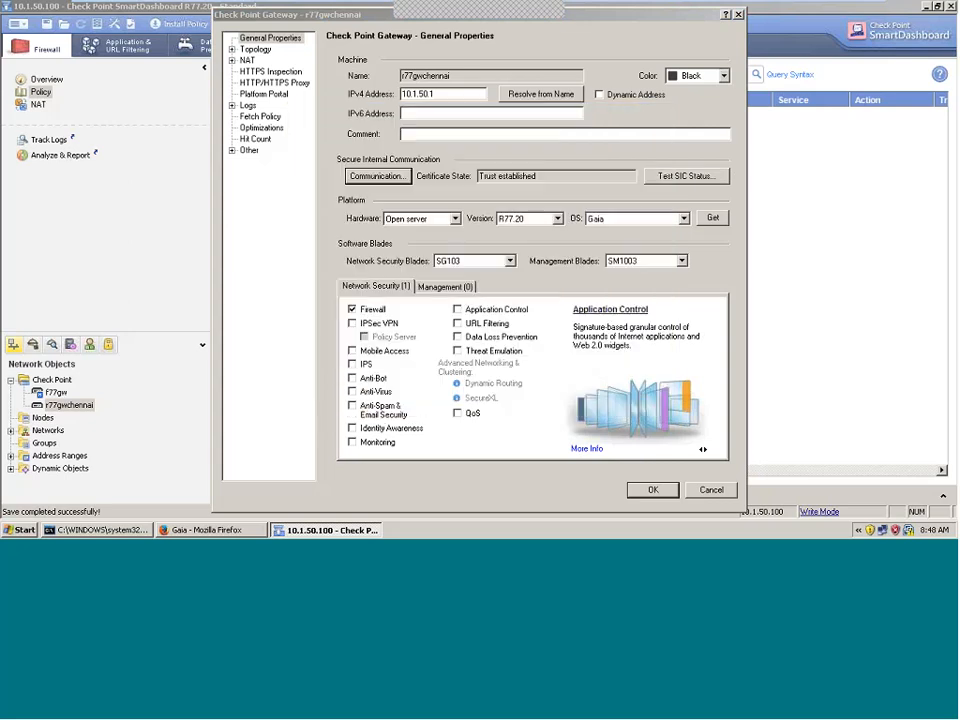
Step: On the r77gw console, run cpconfig and choose option 5, Secure Internal Communication
{"action": "left_click", "coordinate": [757, 10]}
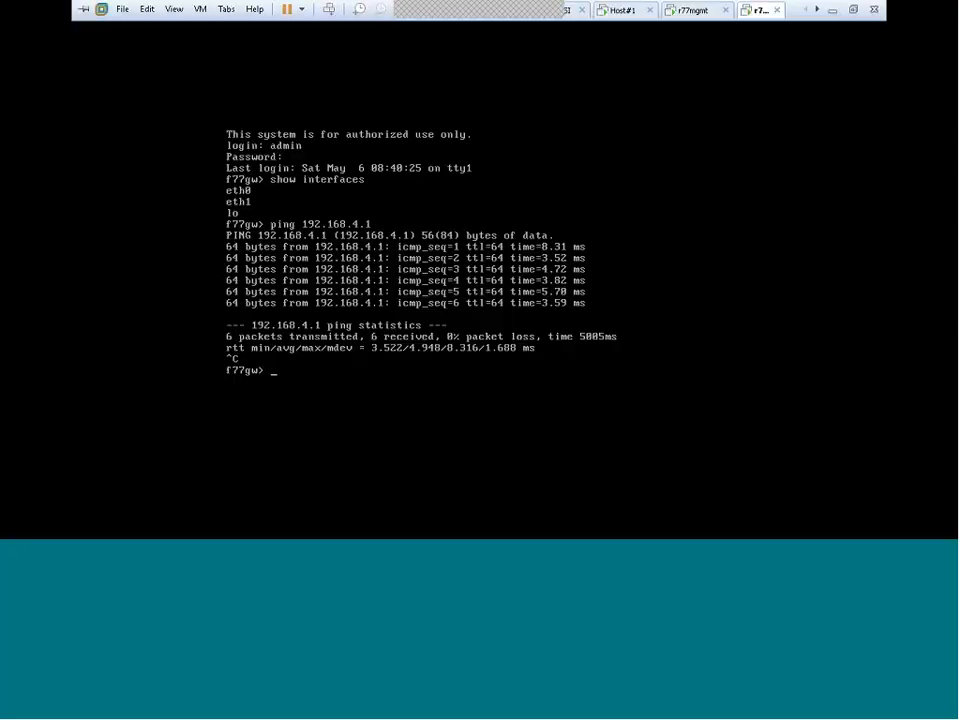
{"action": "type", "text": "cpc"}
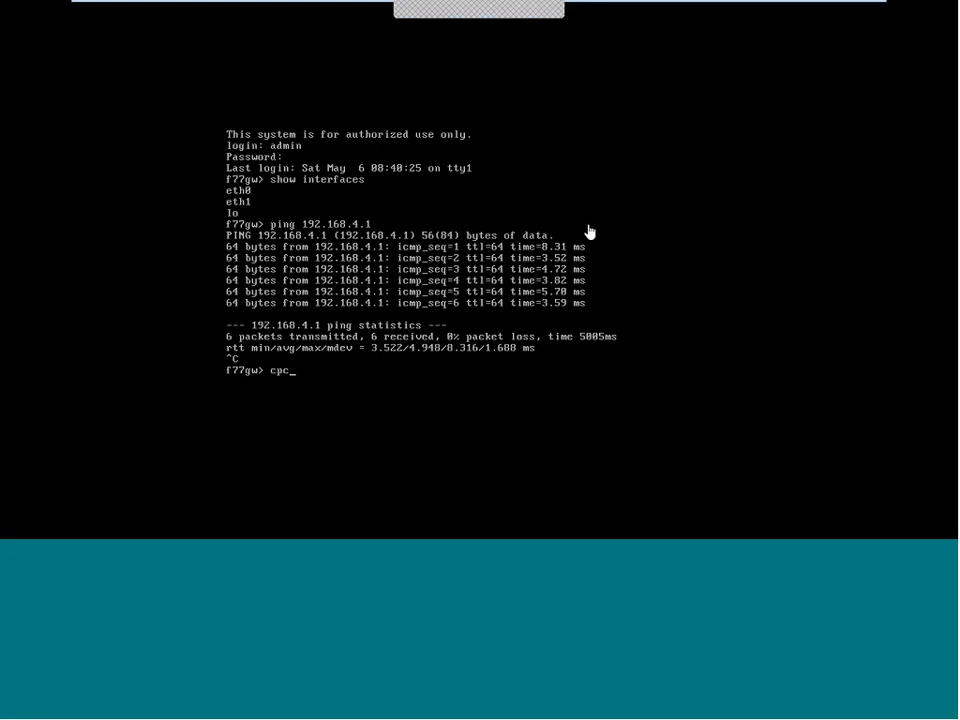
{"action": "type", "text": "onfig"}
{"action": "key", "text": "Return"}
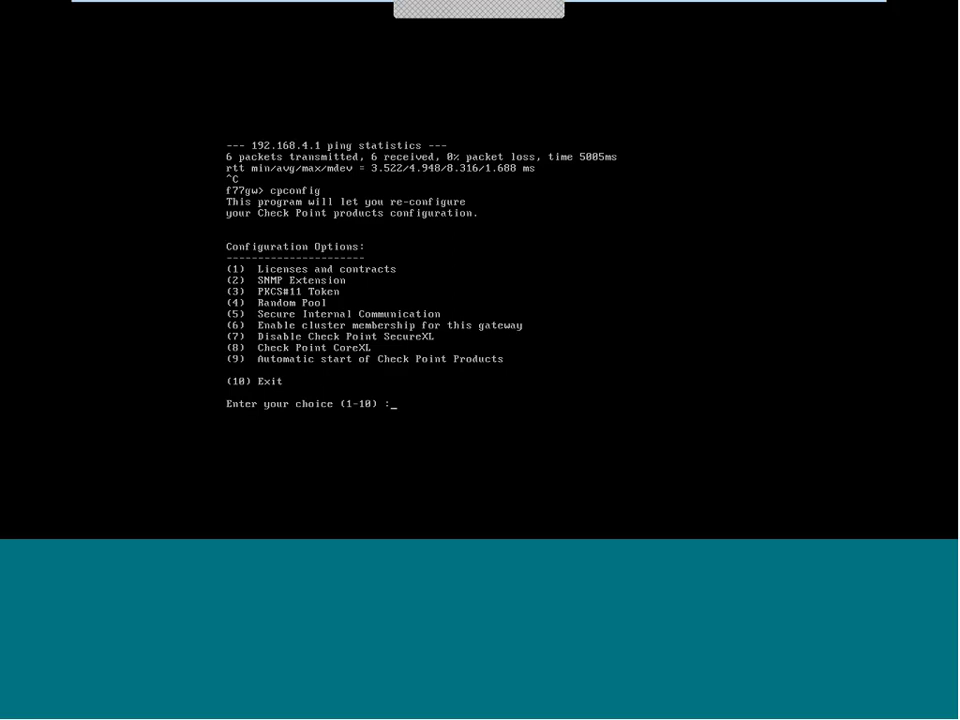
{"action": "type", "text": "5"}
{"action": "key", "text": "Return"}
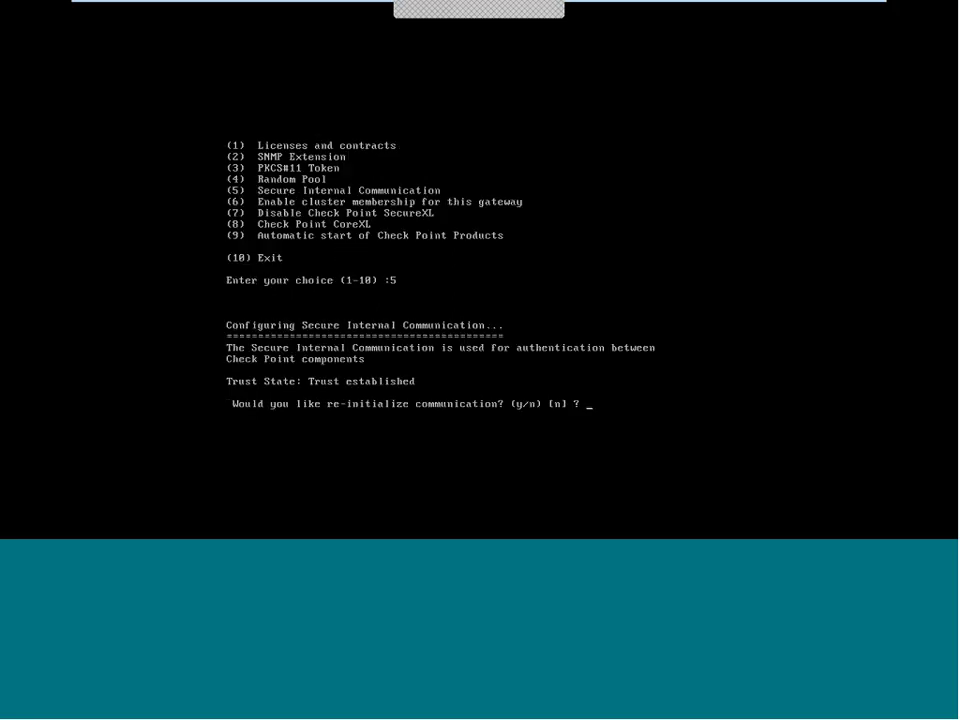
Step: Confirm re-initialization twice with y, enter and retype the activation key, then exit with 10
{"action": "type", "text": "y"}
{"action": "key", "text": "Return"}
{"action": "type", "text": "y"}
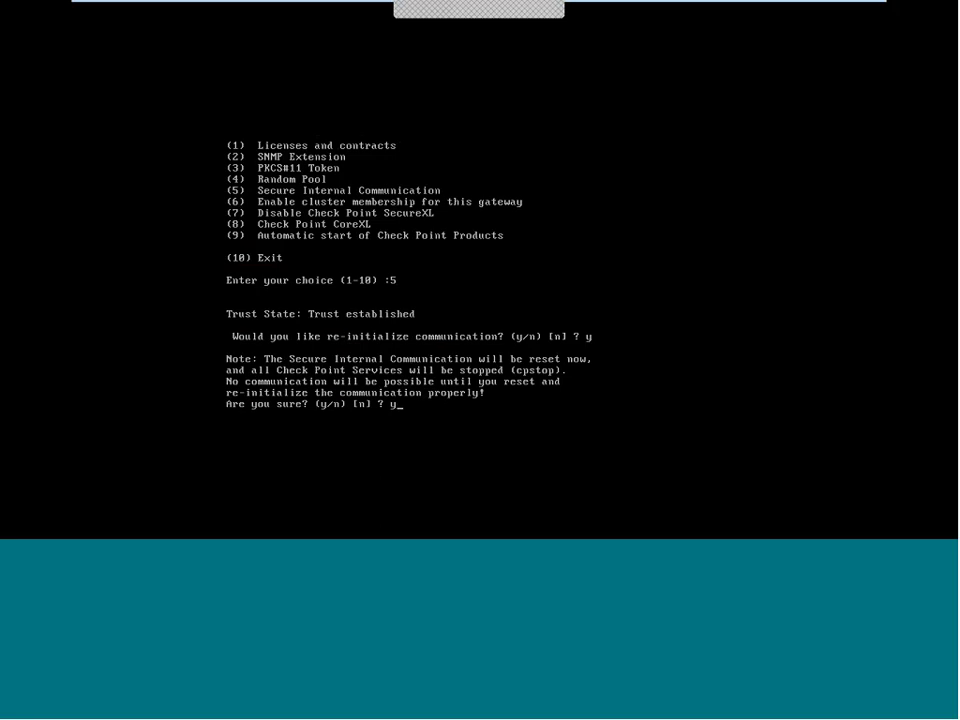
{"action": "key", "text": "Return"}
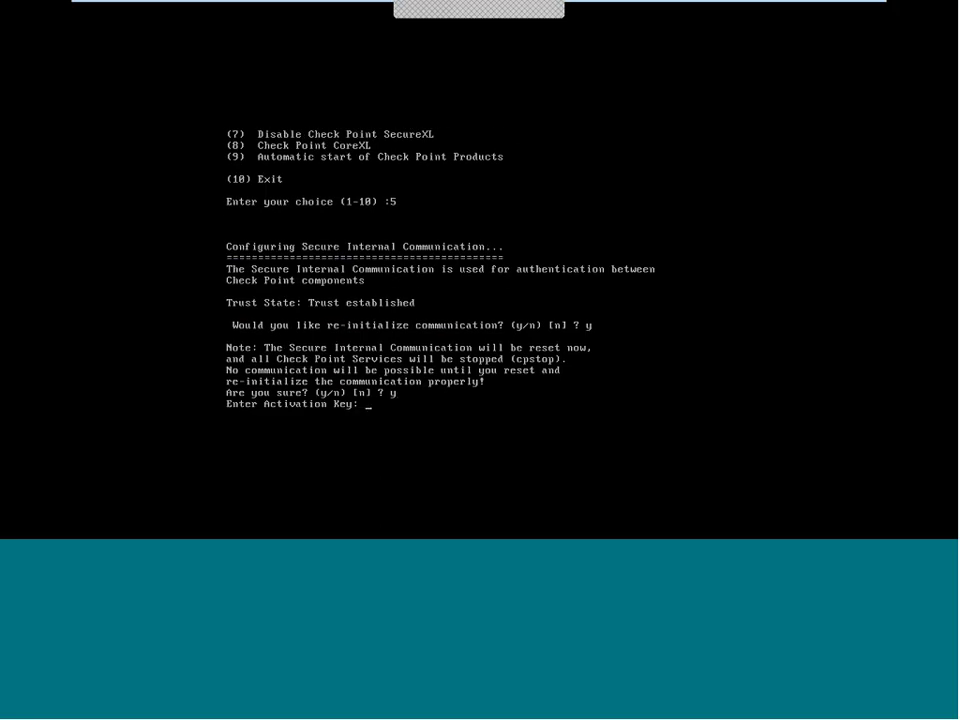
{"action": "key", "text": "Return"}
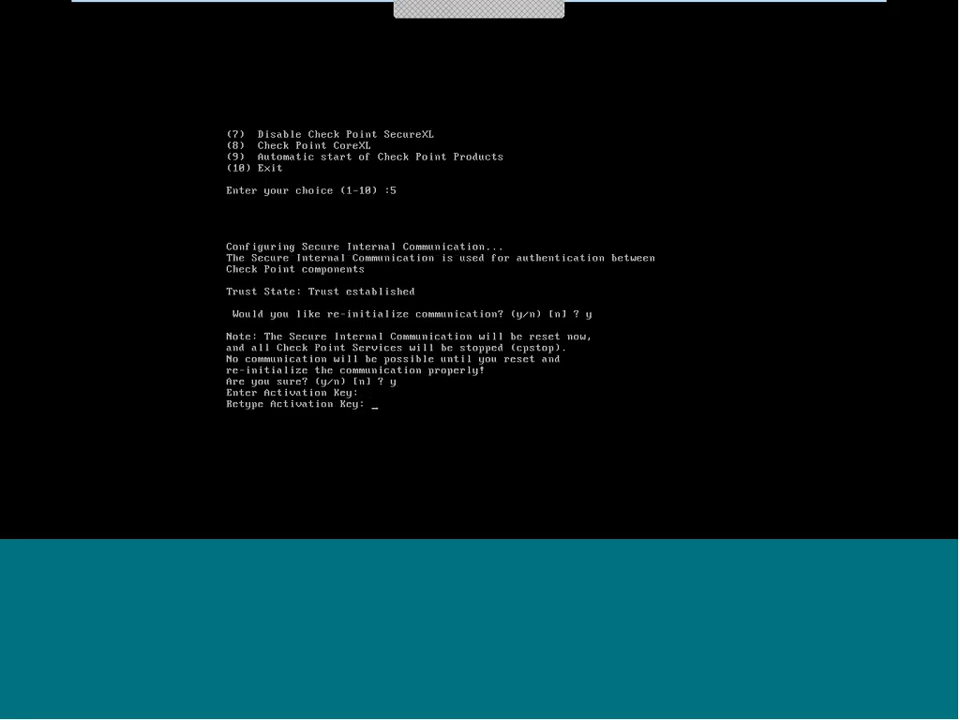
{"action": "key", "text": "Return"}
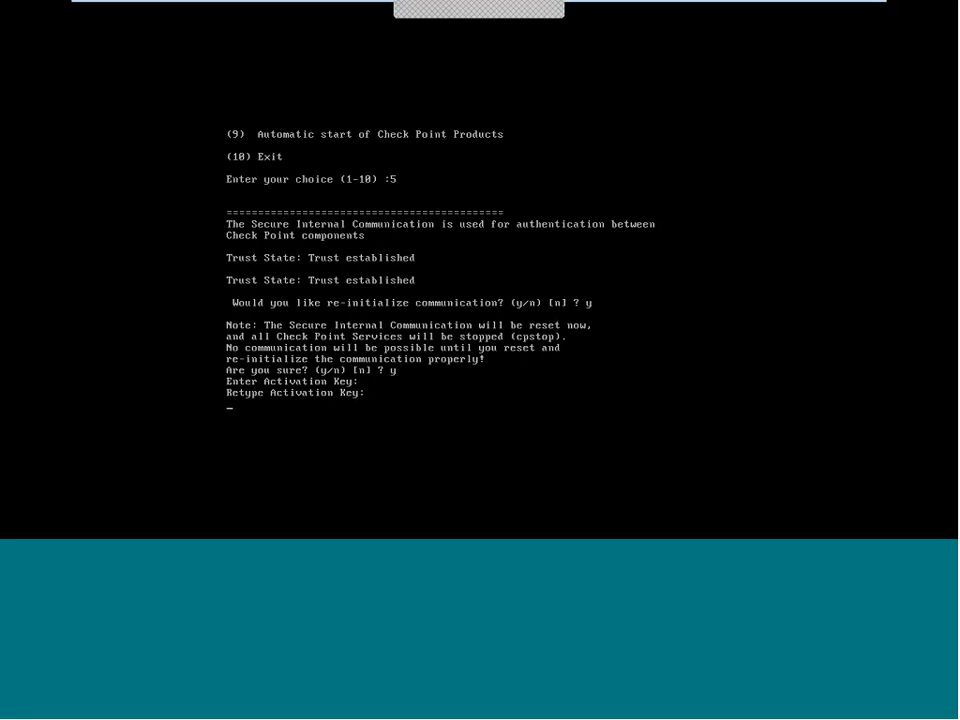
{"action": "type", "text": "10"}
{"action": "key", "text": "Return"}
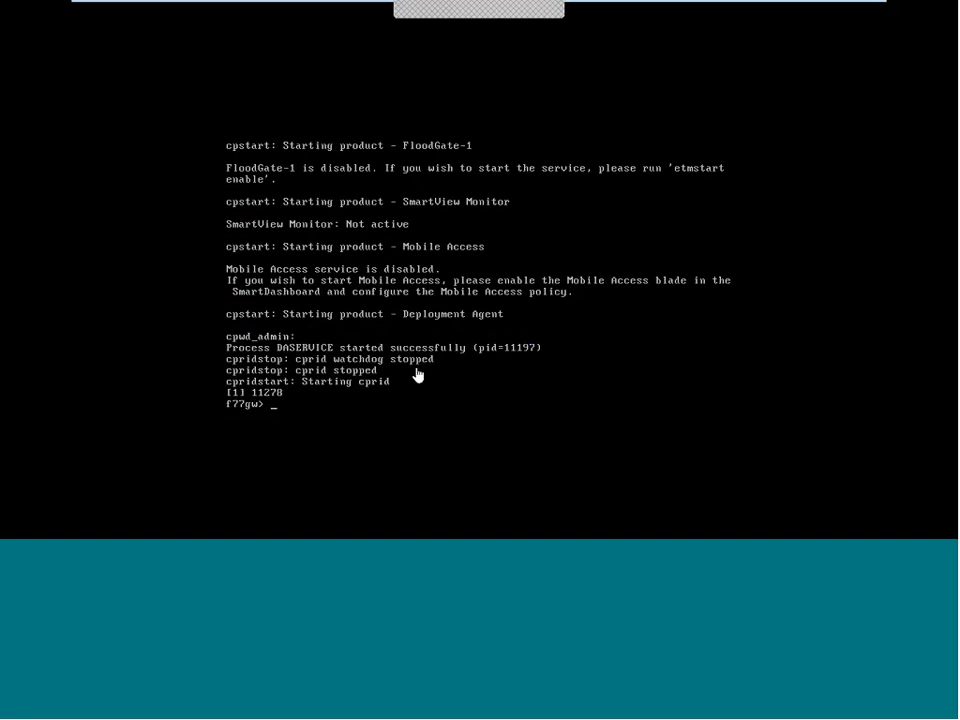
{"action": "mouse_move", "coordinate": [677, 4]}
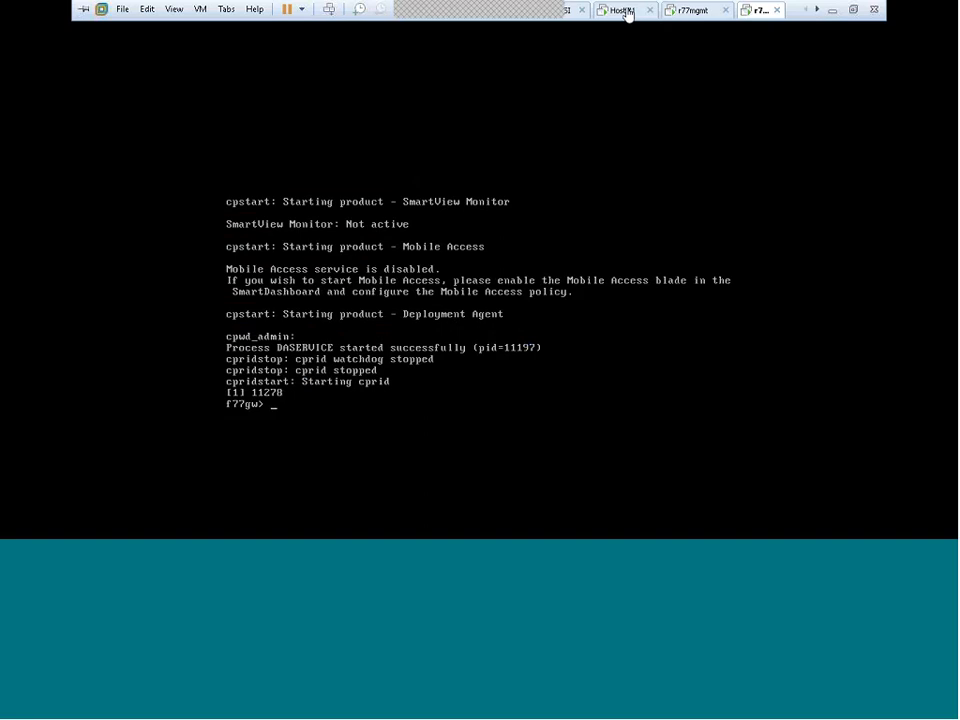
Step: On Host#1, test r77gwchennai's SIC status: Not Communicating, peer lacks SIC certificate (error 111)
{"action": "left_click", "coordinate": [624, 10]}
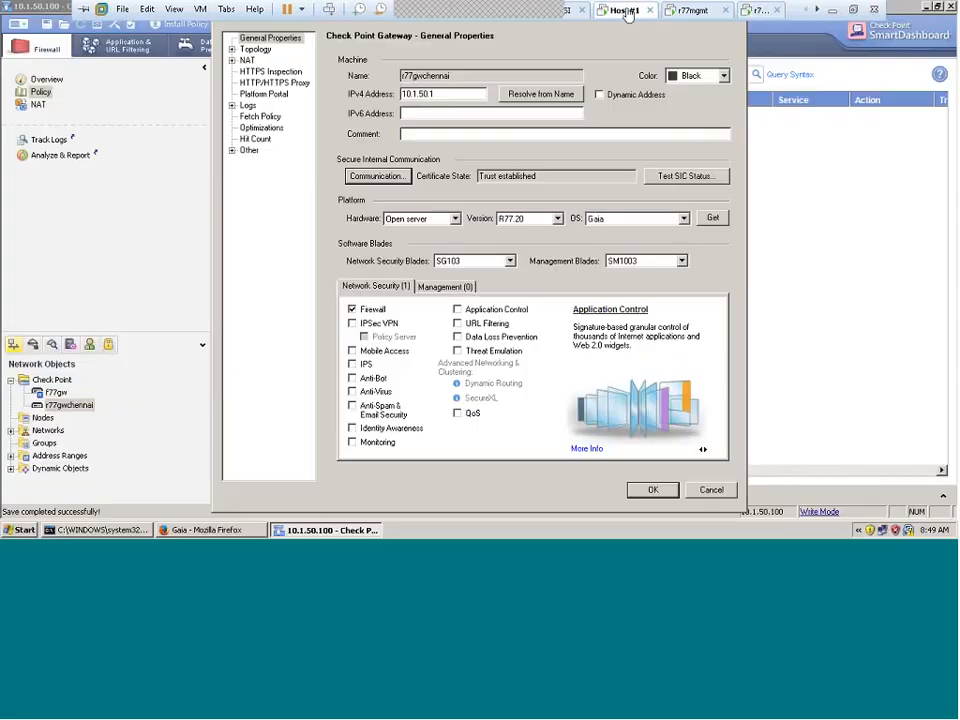
{"action": "left_click", "coordinate": [542, 178]}
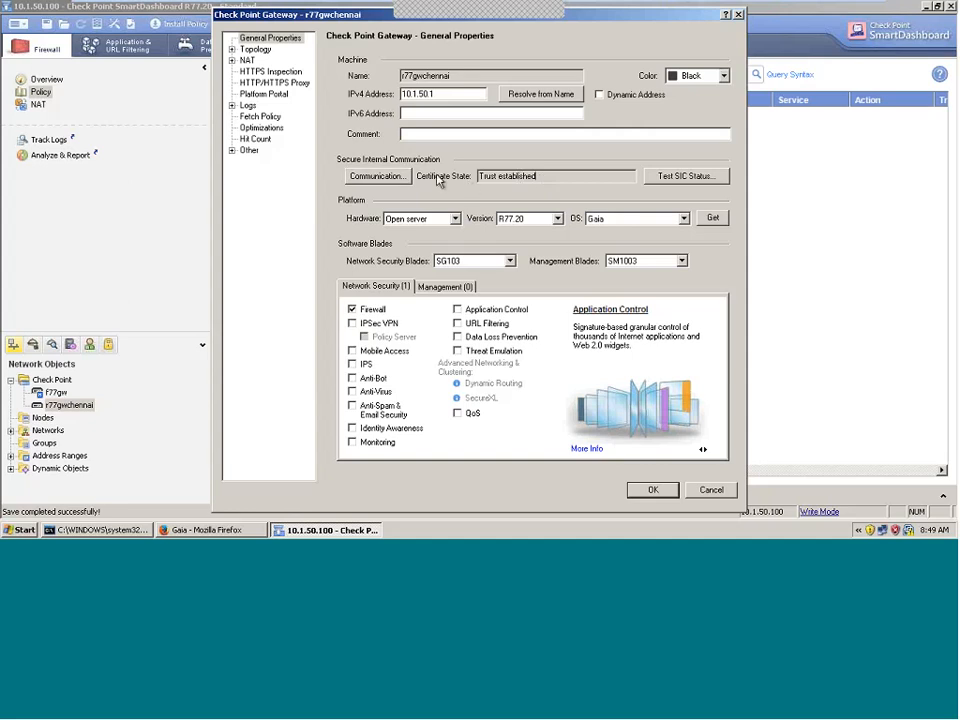
{"action": "left_click_drag", "start_coordinate": [553, 176], "coordinate": [473, 175]}
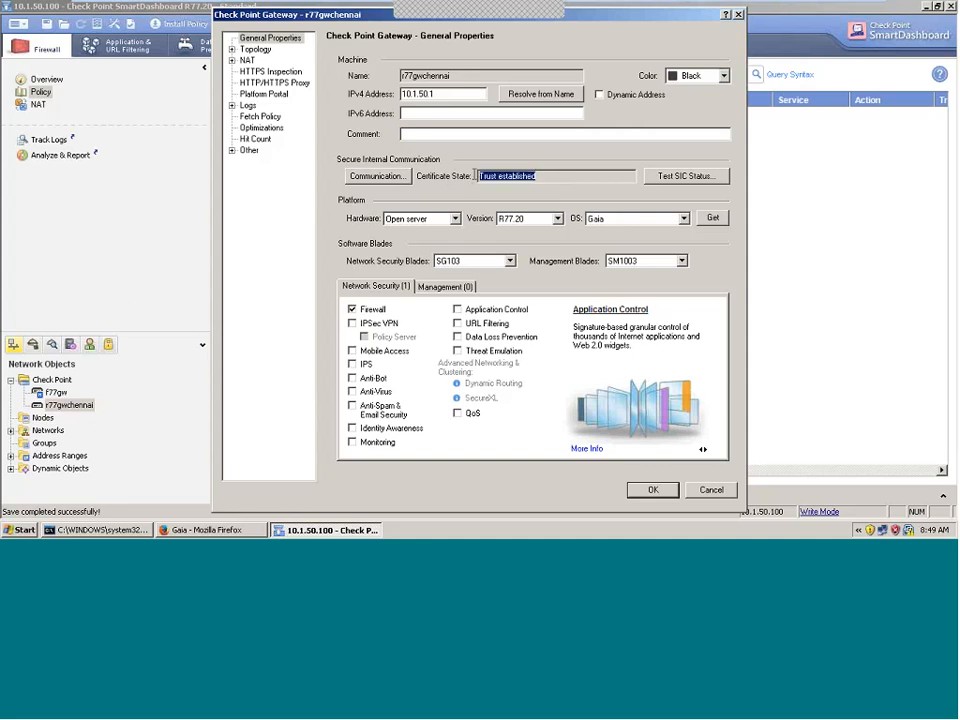
{"action": "left_click", "coordinate": [686, 177]}
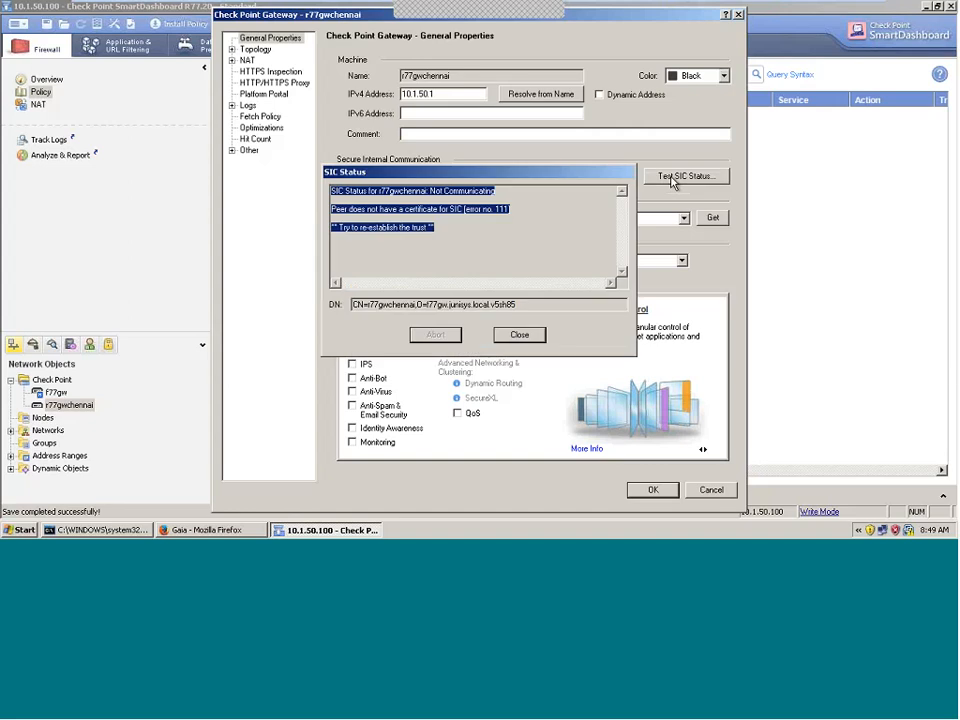
{"action": "left_click", "coordinate": [430, 197]}
{"action": "left_click_drag", "start_coordinate": [432, 191], "coordinate": [494, 192]}
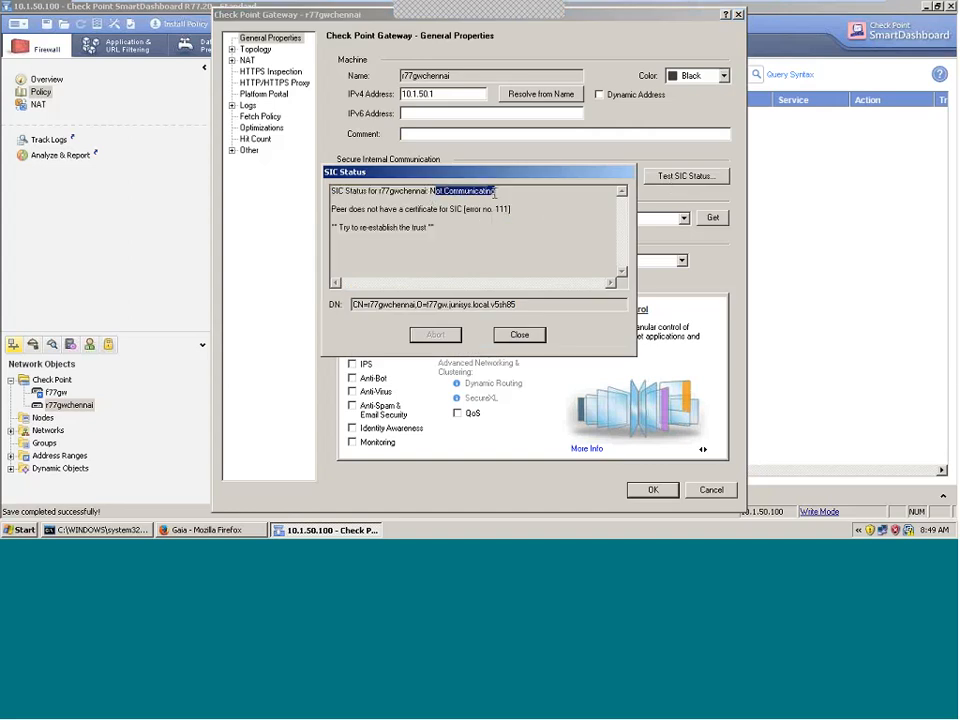
{"action": "left_click_drag", "start_coordinate": [352, 211], "coordinate": [455, 212]}
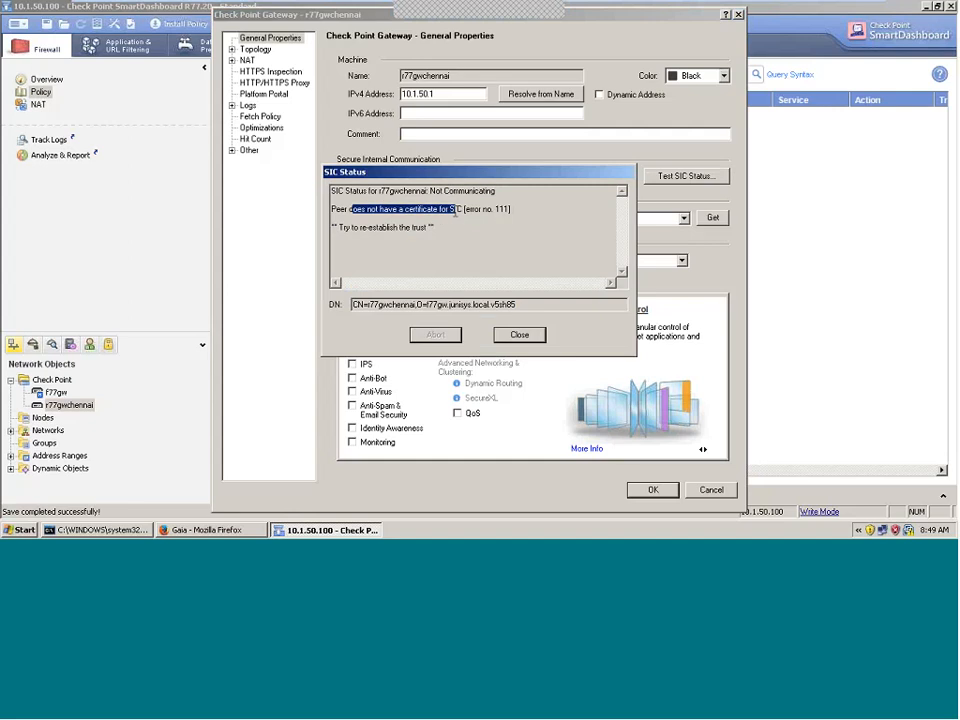
{"action": "key", "text": "Escape"}
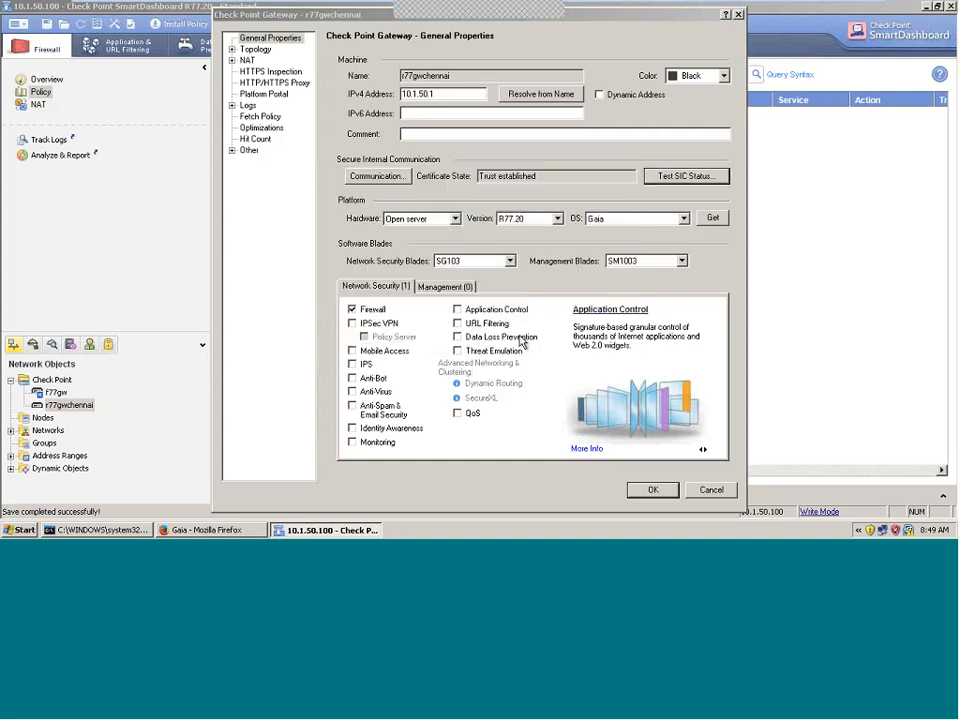
Step: Reset r77gwchennai's trust certificate and initialize it again with the one-time password entered twice
{"action": "left_click", "coordinate": [378, 176]}
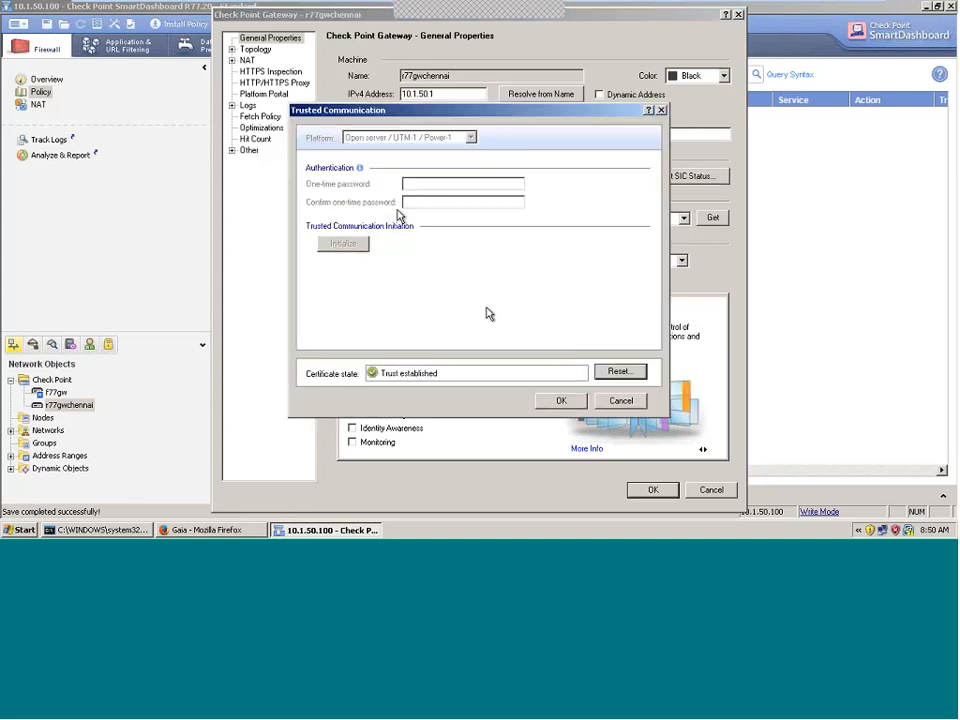
{"action": "left_click", "coordinate": [603, 372]}
{"action": "left_click", "coordinate": [448, 283]}
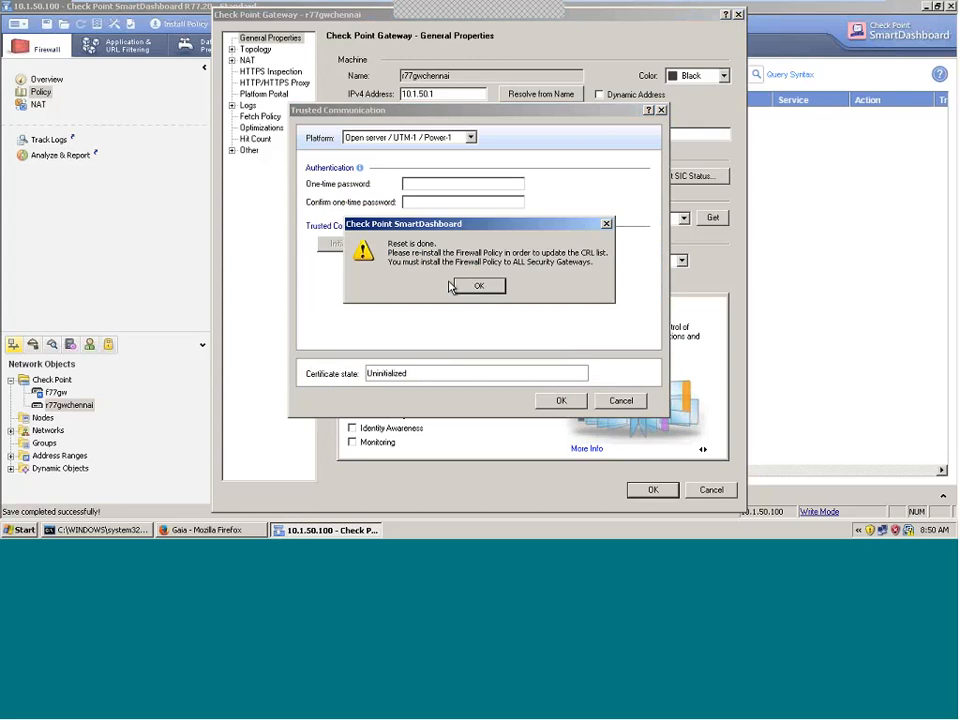
{"action": "left_click", "coordinate": [476, 286]}
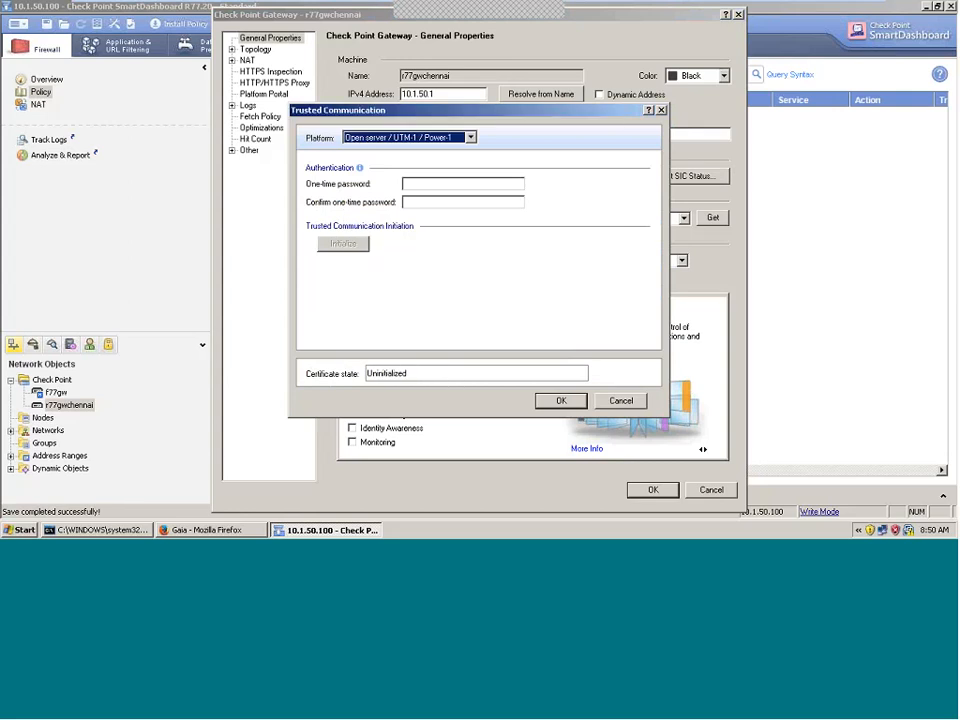
{"action": "left_click", "coordinate": [426, 184]}
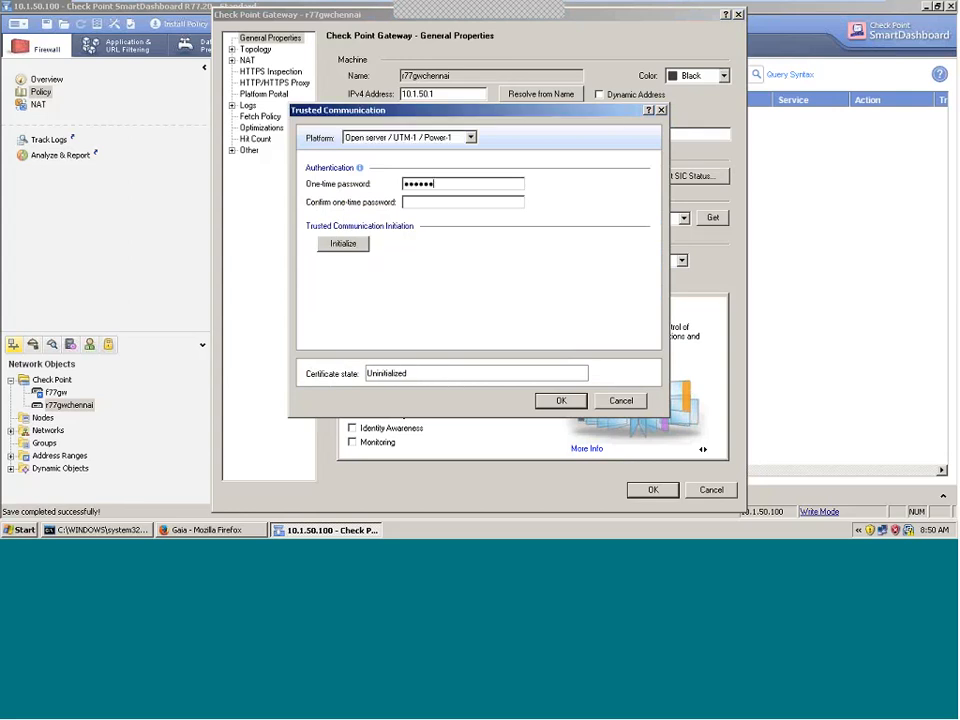
{"action": "type", "text": "•"}
{"action": "key", "text": "Tab"}
{"action": "type", "text": "•••••••"}
{"action": "left_click", "coordinate": [345, 249]}
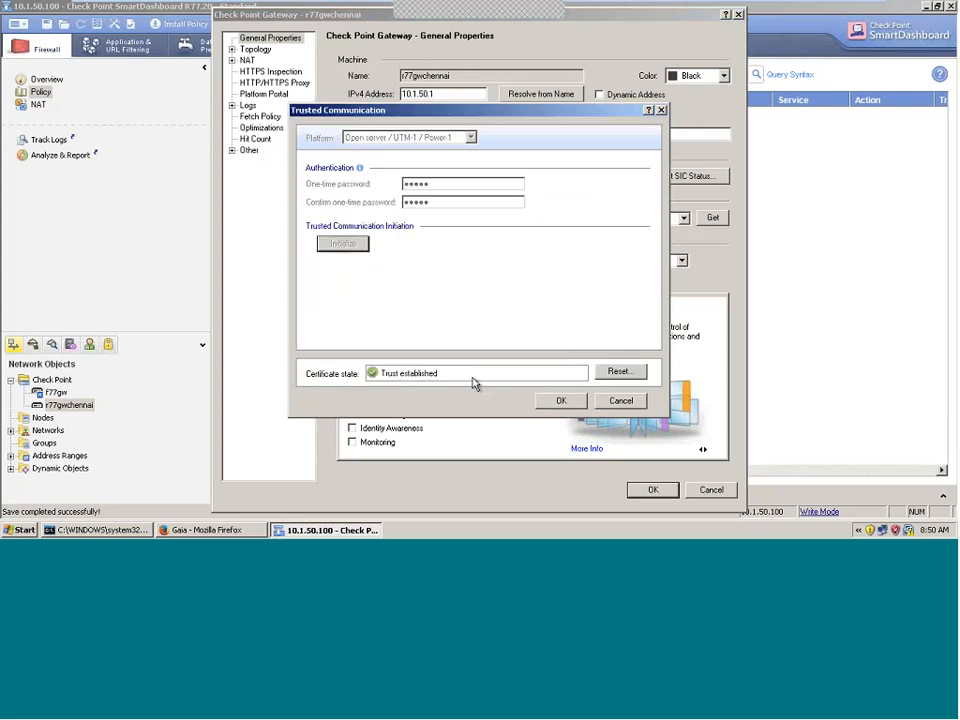
{"action": "left_click", "coordinate": [561, 400]}
Step: Test SIC status again, confirm Communicating, and accept the gateway properties
{"action": "left_click", "coordinate": [670, 178]}
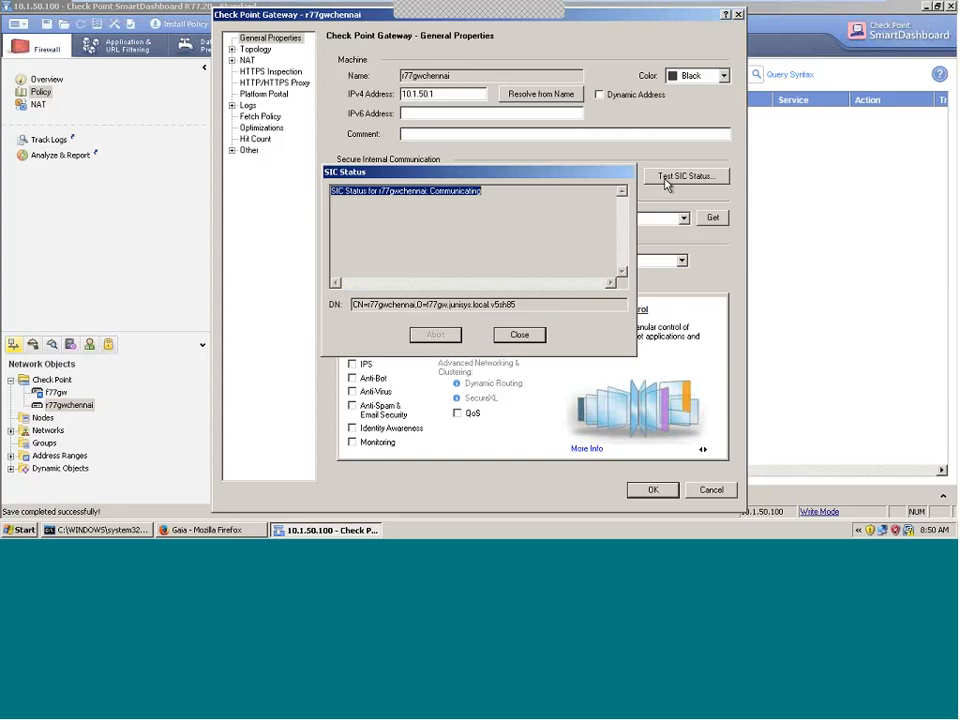
{"action": "left_click_drag", "start_coordinate": [426, 196], "coordinate": [516, 196]}
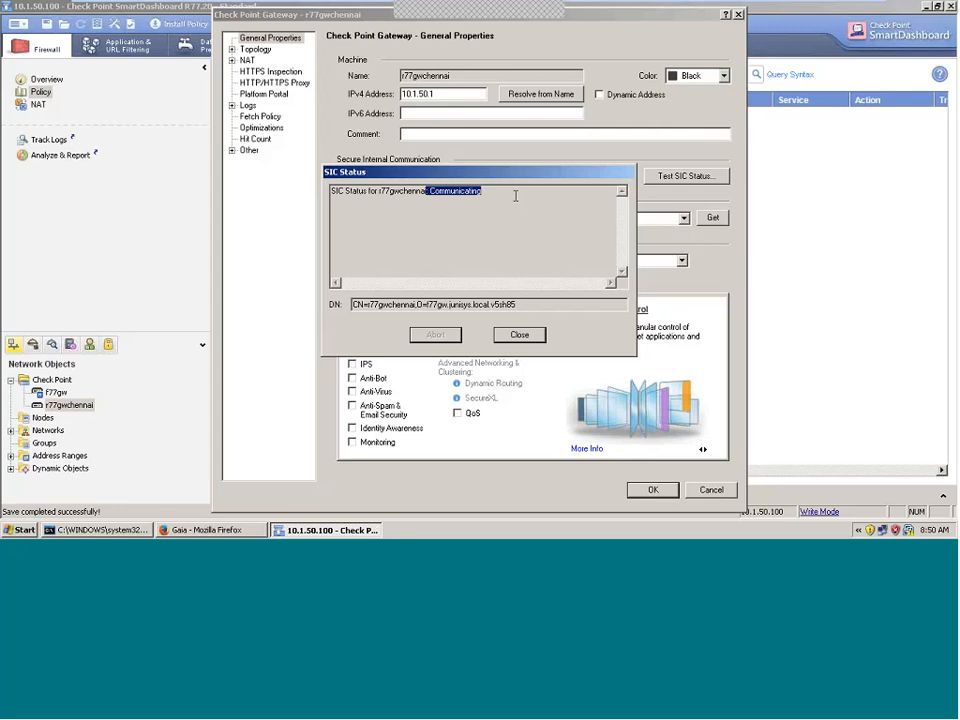
{"action": "left_click", "coordinate": [519, 334]}
{"action": "left_click", "coordinate": [652, 489]}
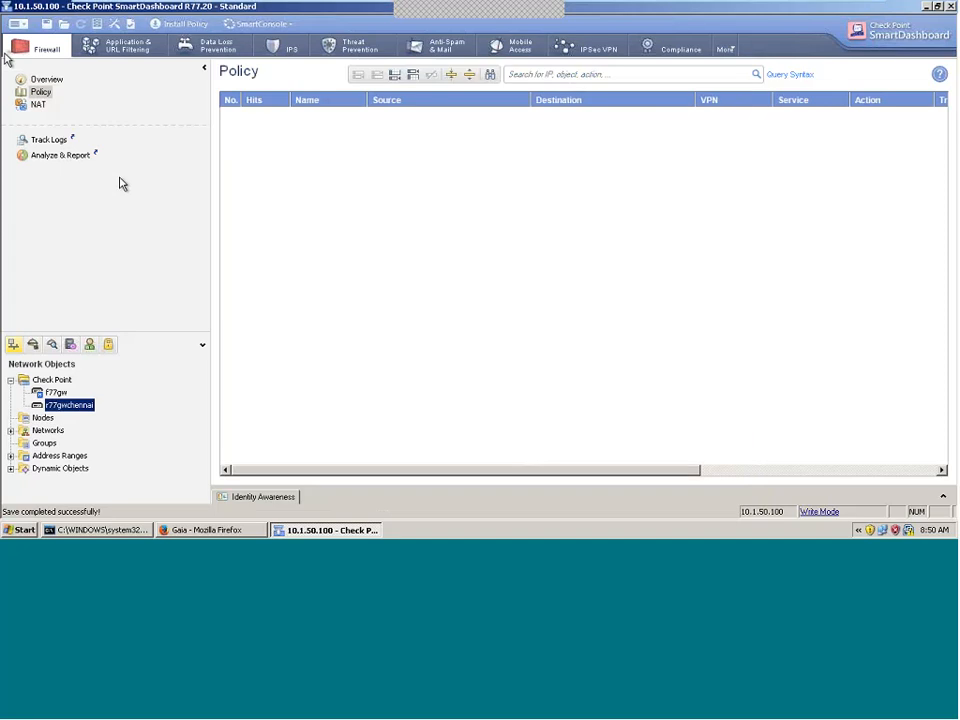
Step: Save the policy changes and minimize the VM to the host's Paint network diagram
{"action": "left_click", "coordinate": [45, 23]}
{"action": "left_click", "coordinate": [868, 6]}
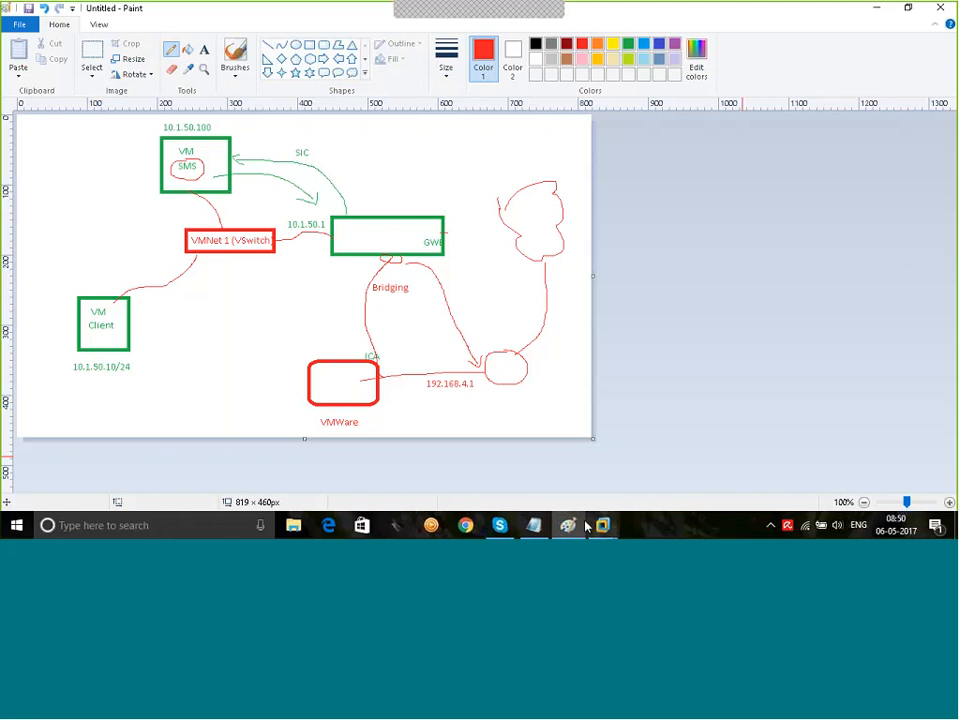
{"action": "left_click", "coordinate": [677, 30]}
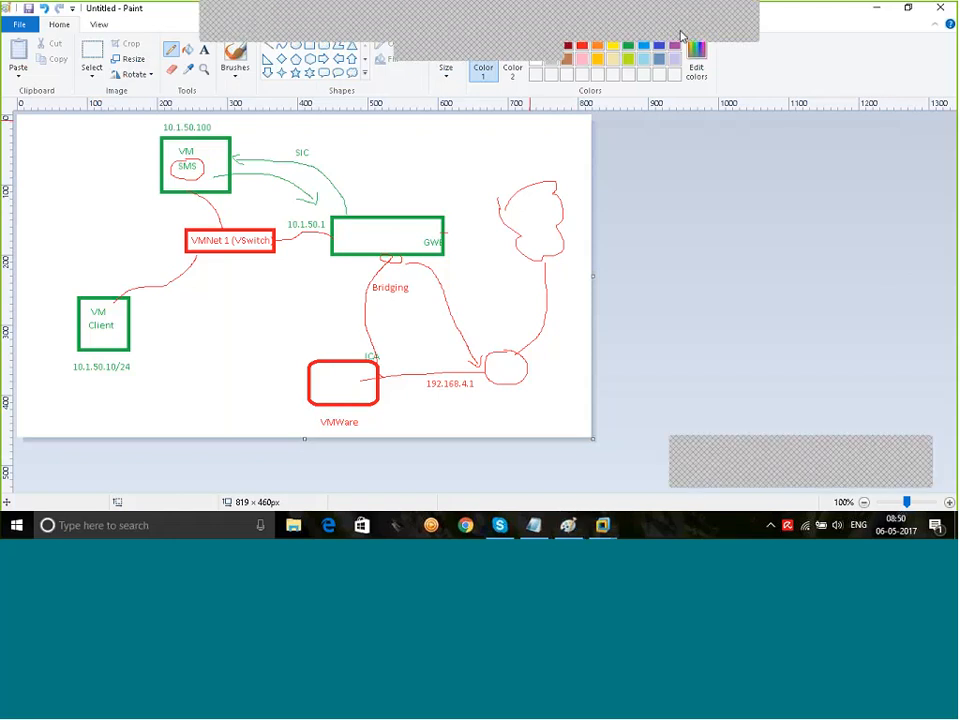